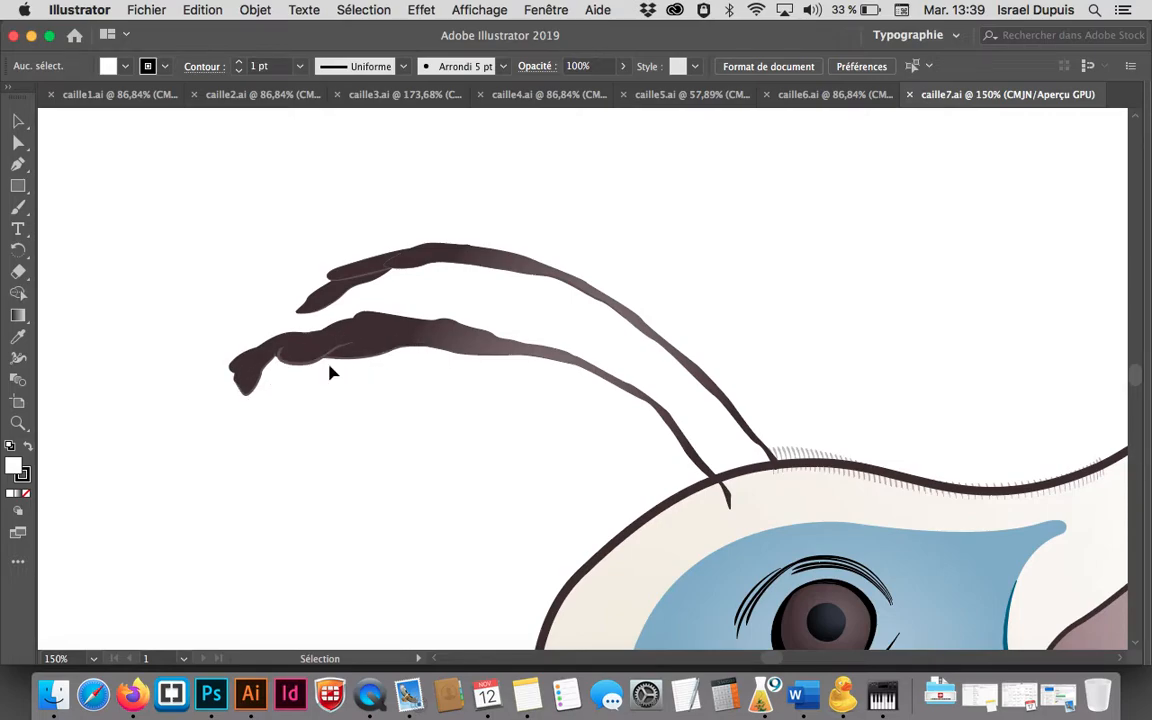
pyautogui.moveTo(663, 554); pyautogui.dragTo(481, 348)
pyautogui.keyDown('alt'); pyautogui.keyDown('super'); pyautogui.click(488, 353); pyautogui.keyUp('super'); pyautogui.keyUp('alt')
pyautogui.keyDown('alt'); pyautogui.keyDown('super'); pyautogui.click(527, 373); pyautogui.keyUp('super'); pyautogui.keyUp('alt')
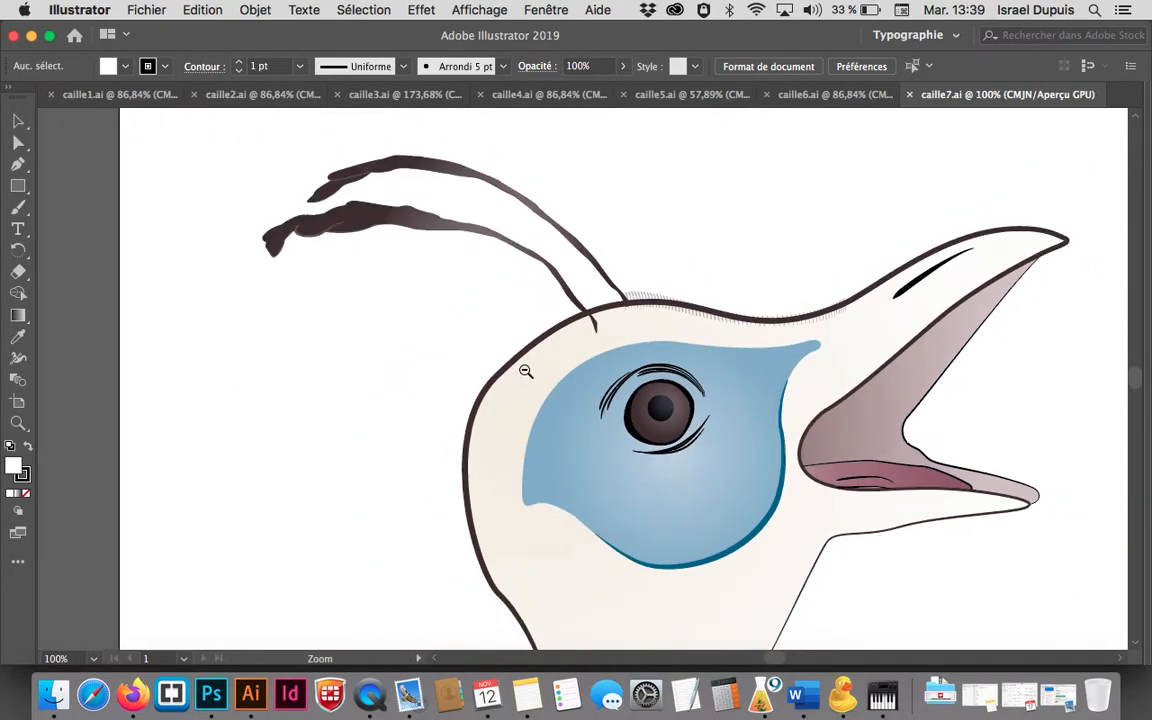
pyautogui.keyDown('alt'); pyautogui.keyDown('super'); pyautogui.click(640, 457); pyautogui.keyUp('super'); pyautogui.keyUp('alt')
pyautogui.moveTo(640, 457); pyautogui.dragTo(486, 380)
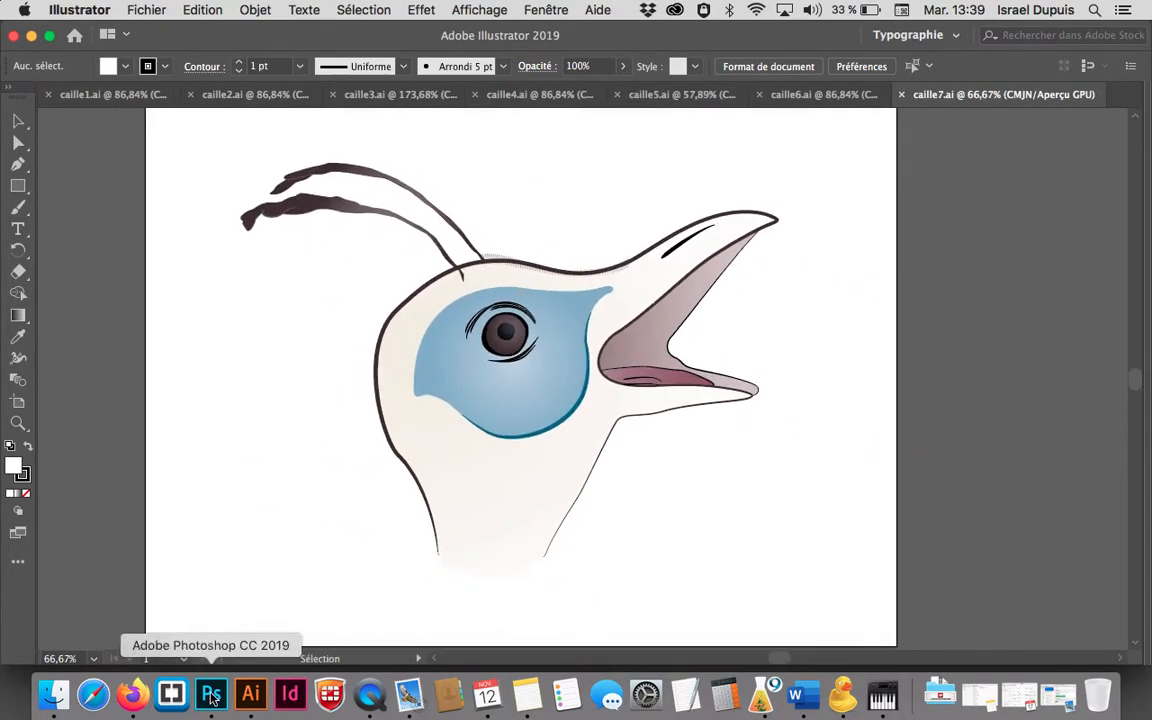
# Switch to Photoshop and add a Luminosité/Contraste adjustment layer over the bird sketch with brightness 30 and contrast 72
pyautogui.click(211, 695)
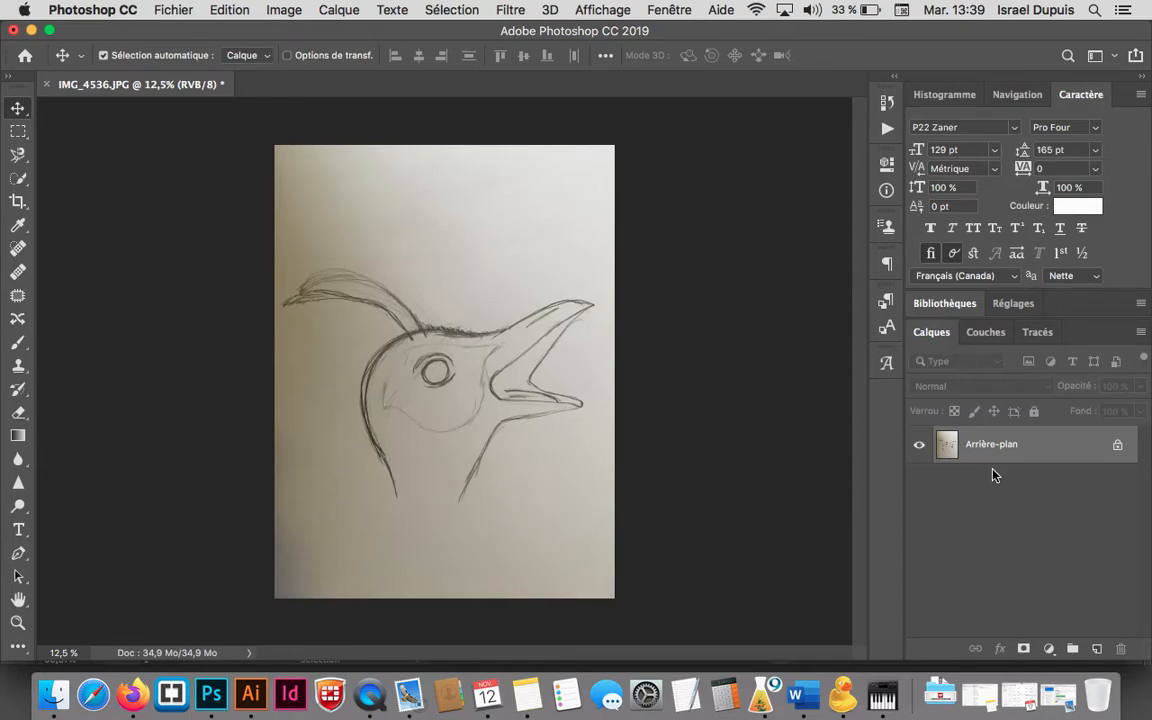
pyautogui.click(1049, 649)
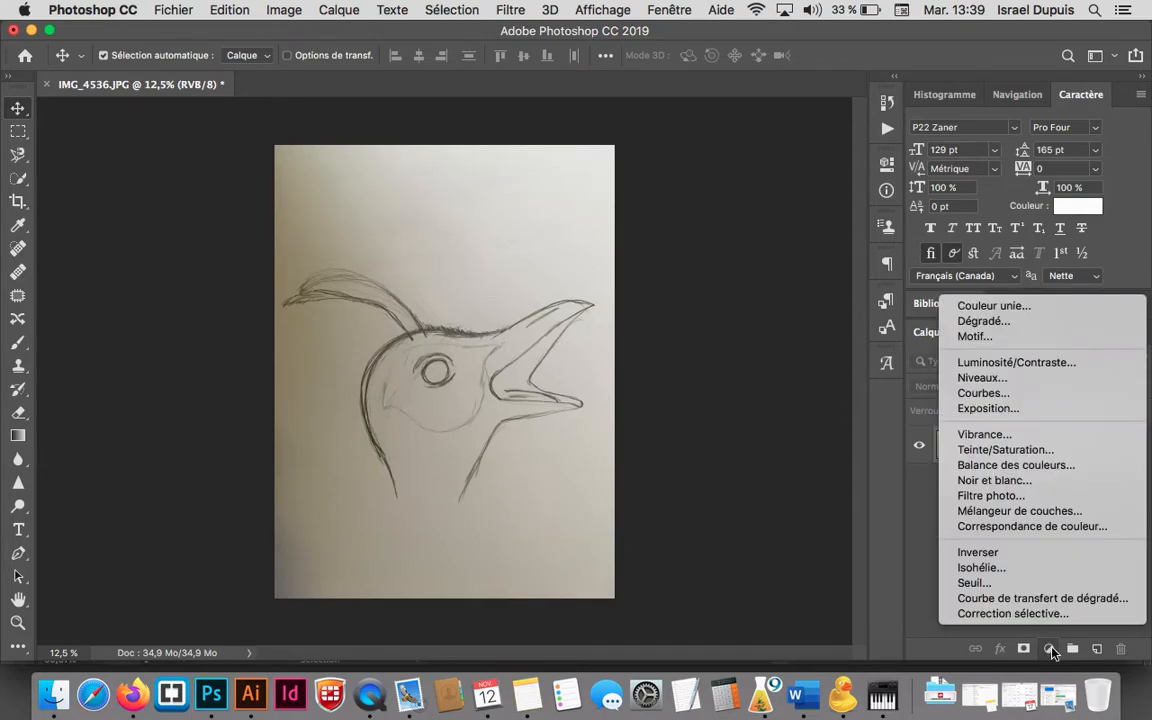
pyautogui.click(1068, 363)
pyautogui.moveTo(721, 267); pyautogui.dragTo(808, 299)
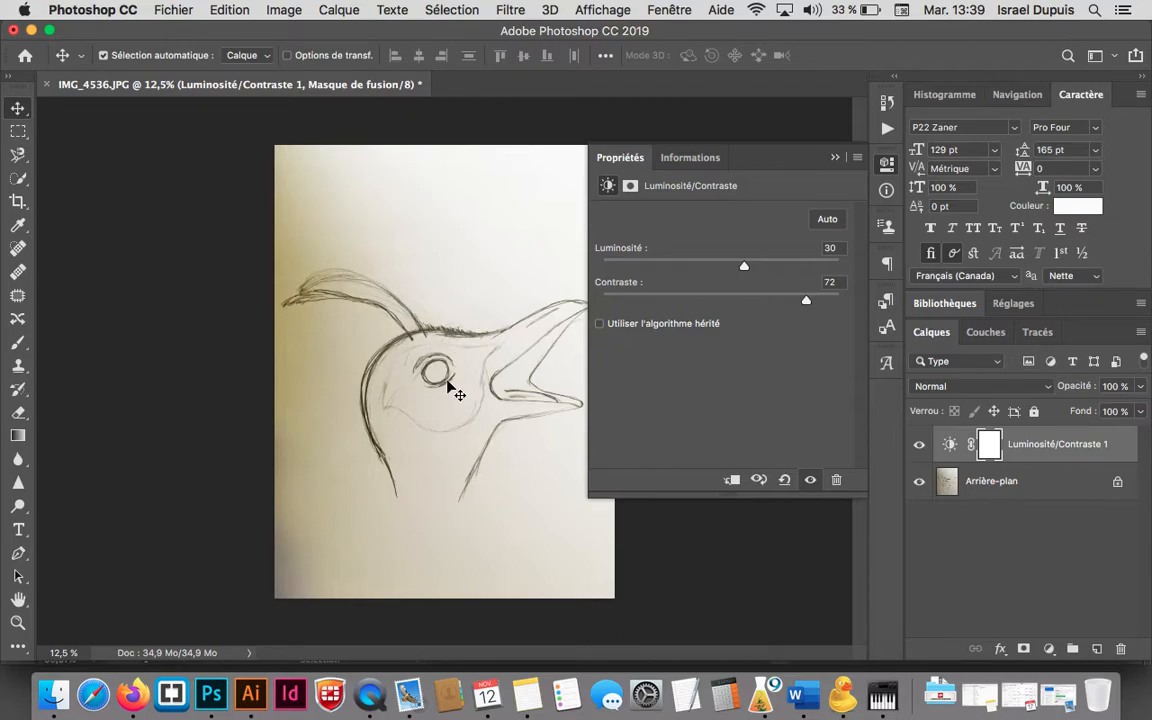
pyautogui.click(835, 158)
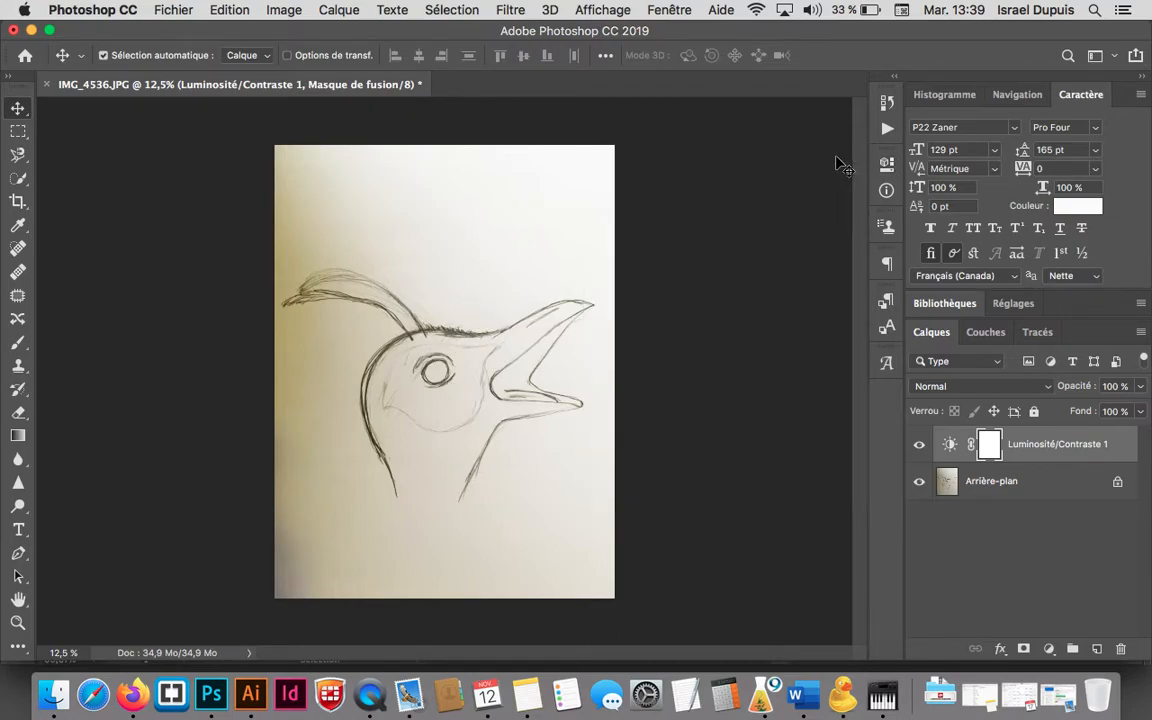
# Add a Courbes adjustment layer, sampling the paper inside the beak as white point and the dark head outline as black point
pyautogui.click(1049, 649)
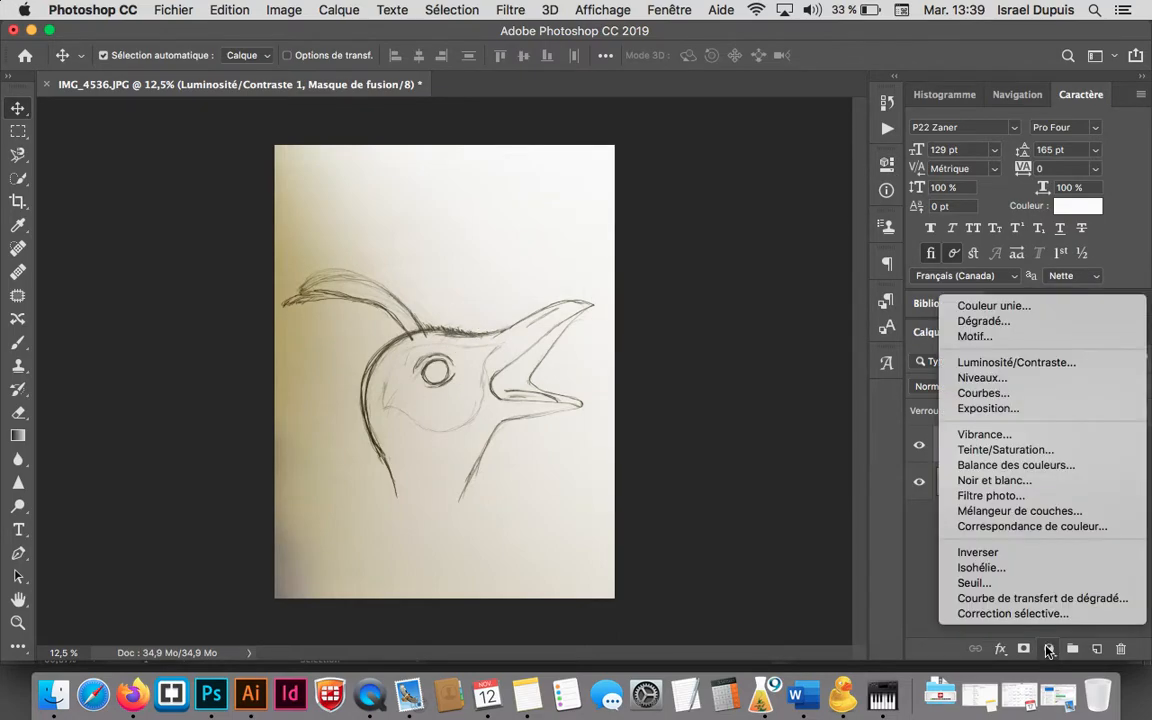
pyautogui.click(1012, 393)
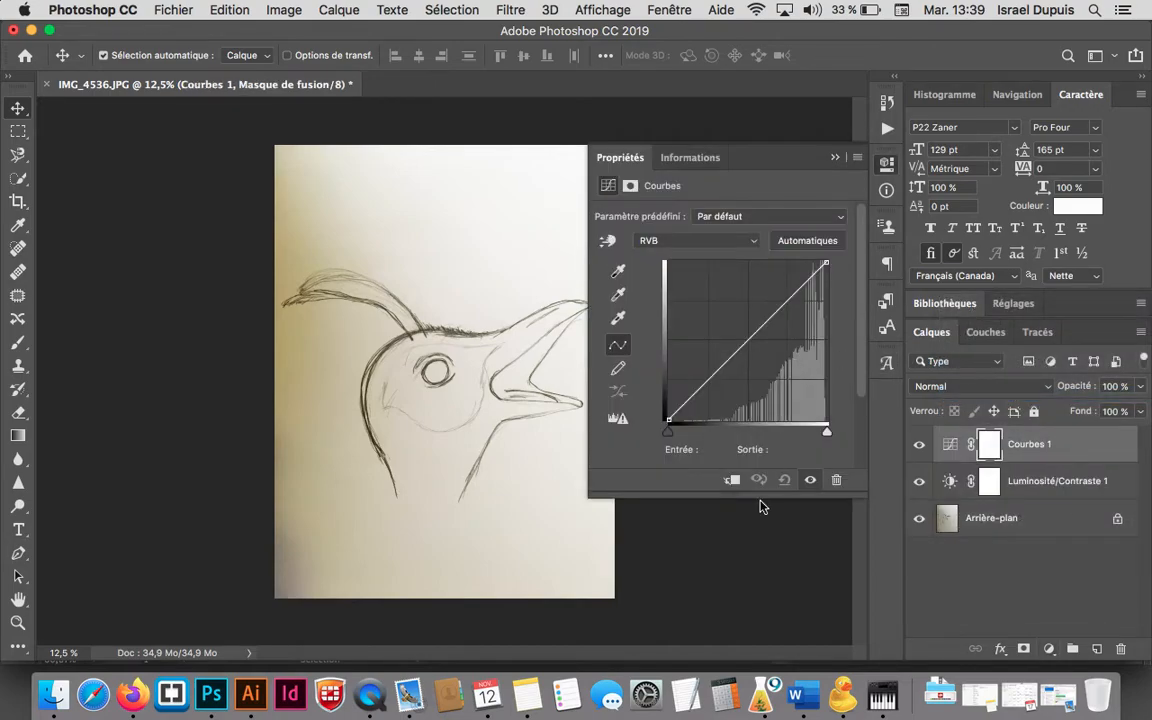
pyautogui.click(621, 320)
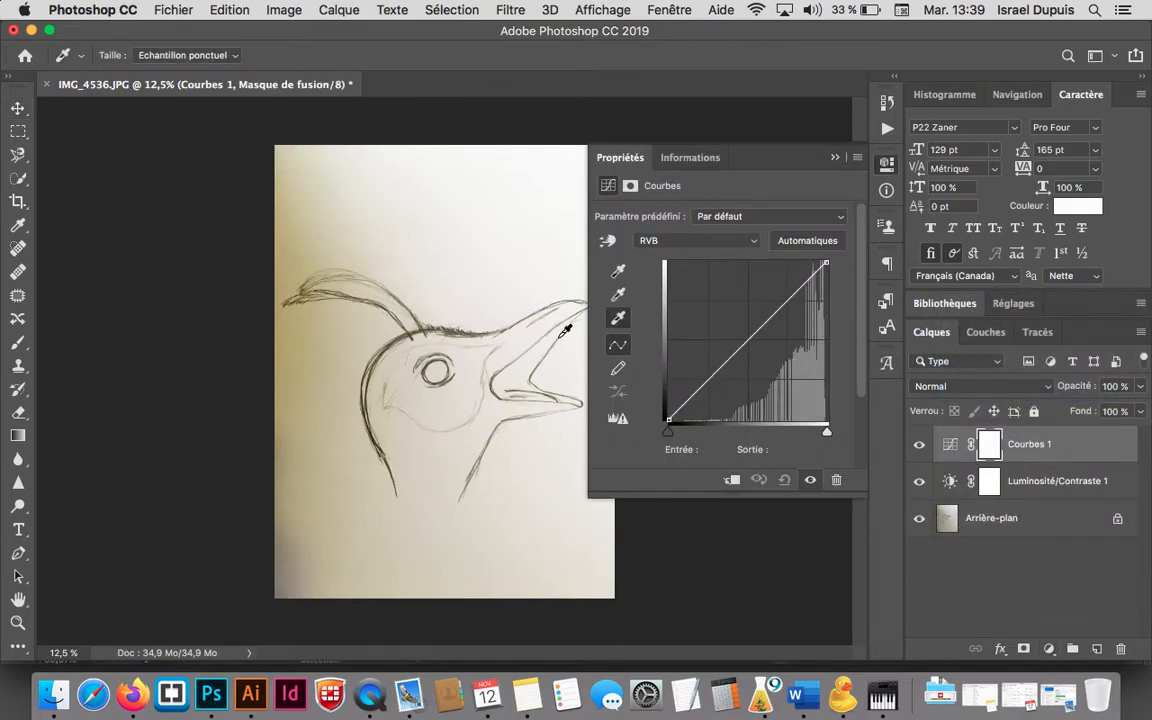
pyautogui.click(556, 333)
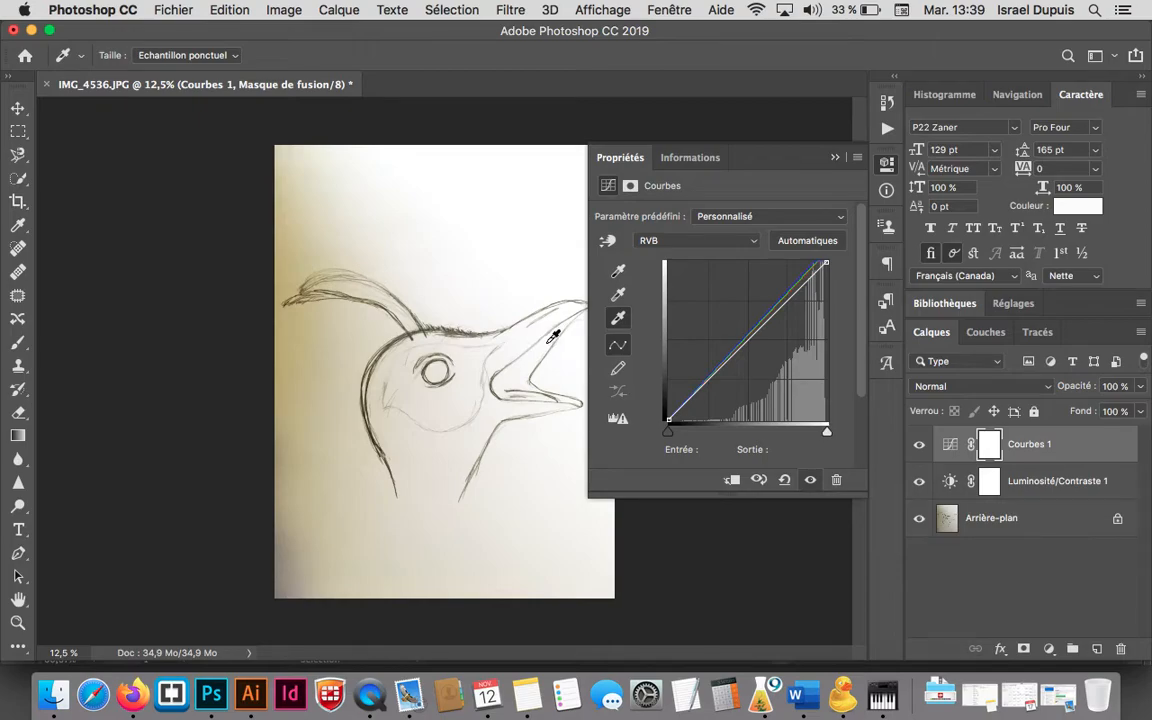
pyautogui.click(618, 270)
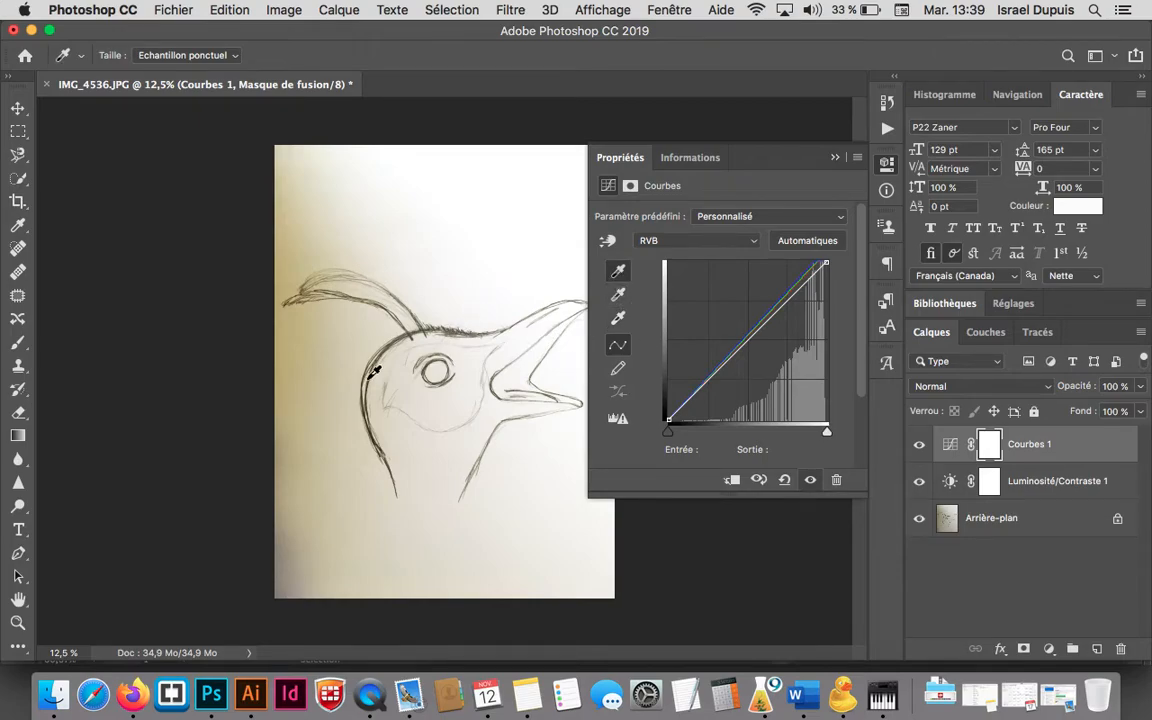
pyautogui.click(376, 371)
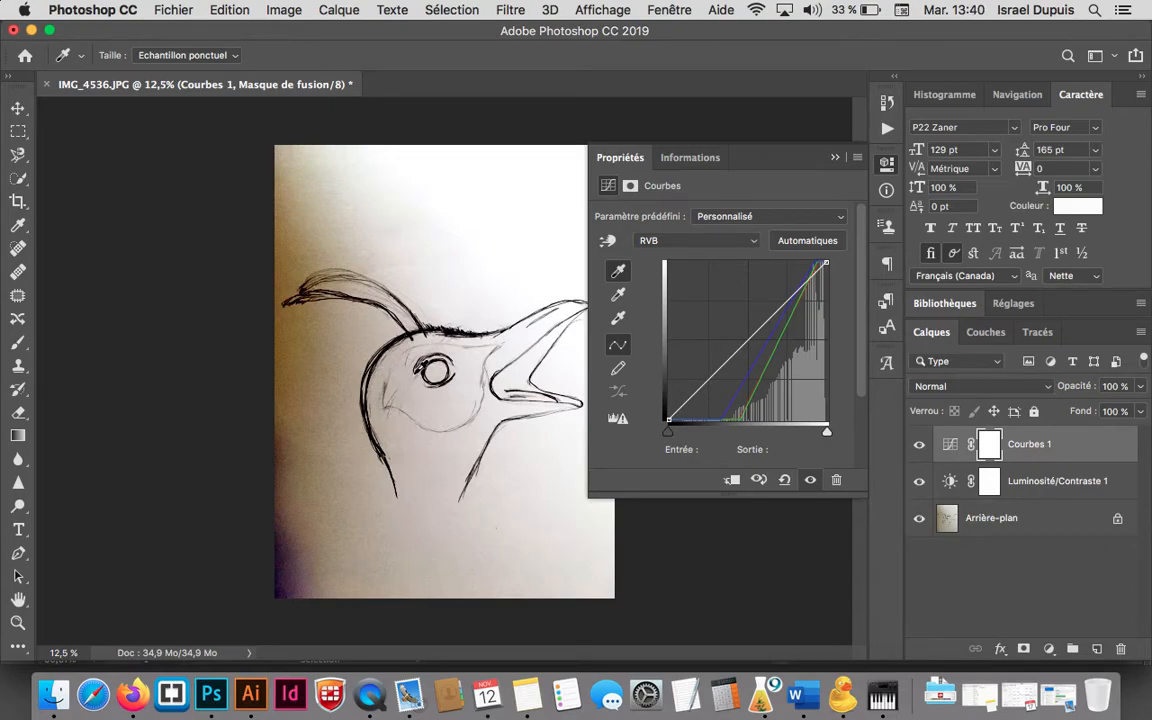
pyautogui.click(835, 157)
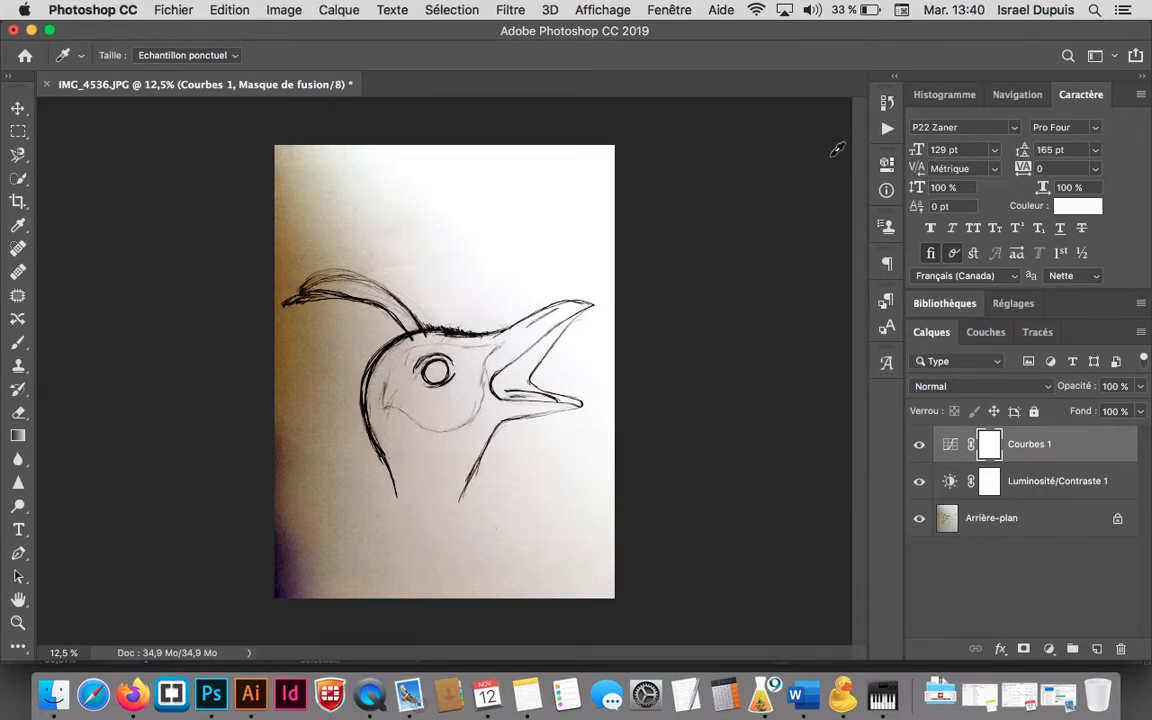
# Add a Noir et blanc adjustment layer with Rouges at 281, Jaunes at 255 and Verts at 147
pyautogui.click(1049, 649)
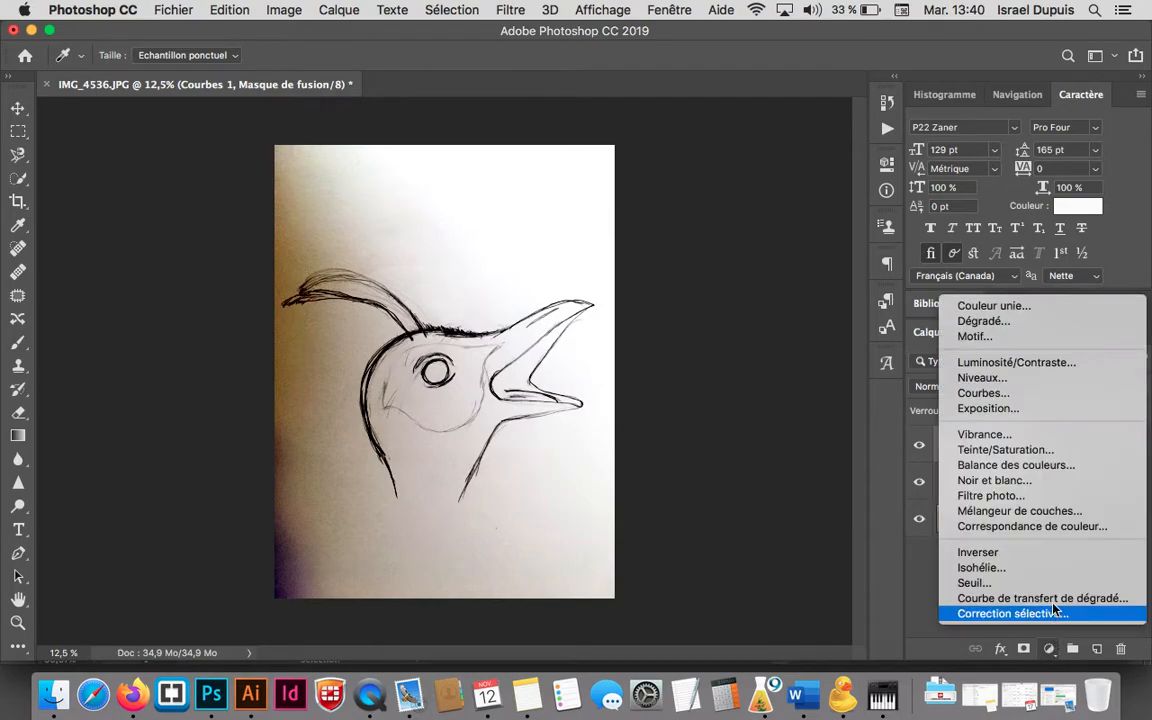
pyautogui.click(1049, 481)
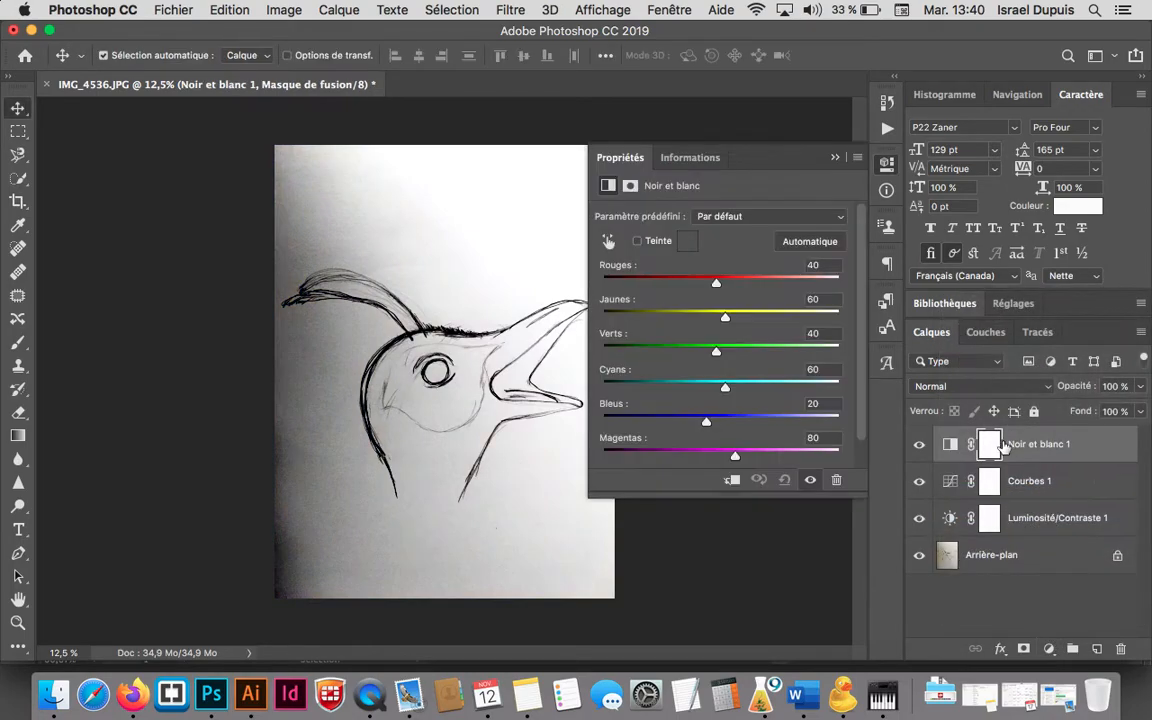
pyautogui.moveTo(716, 283); pyautogui.dragTo(830, 283)
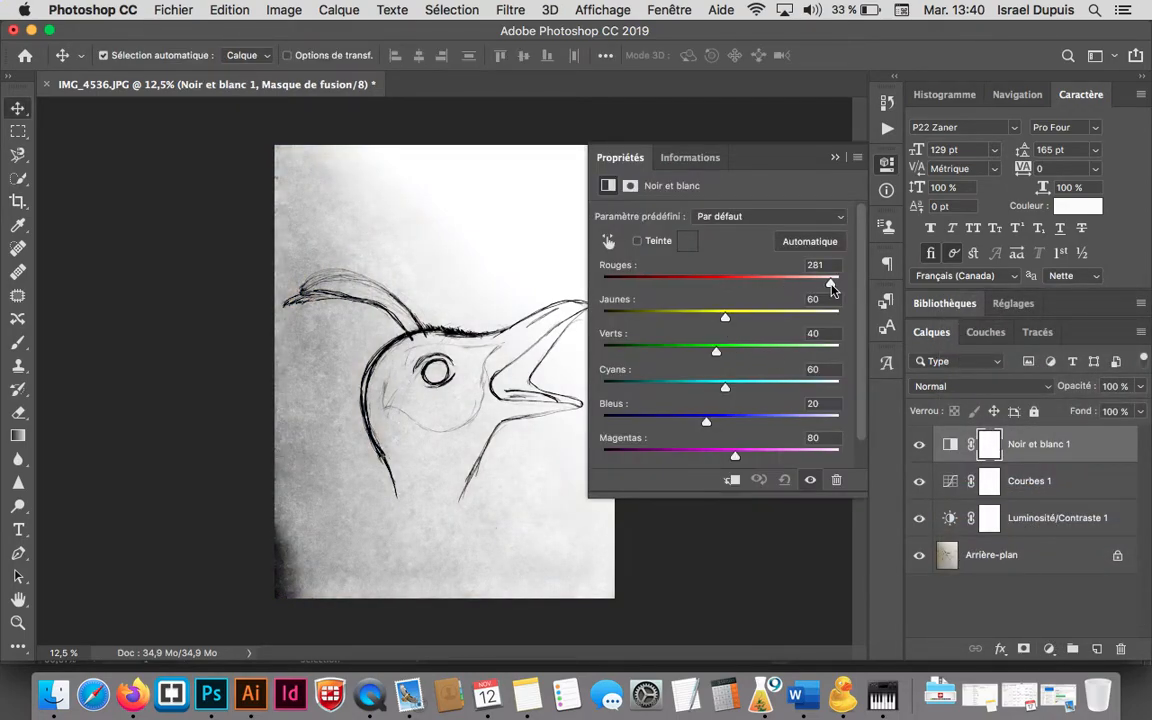
pyautogui.moveTo(725, 317); pyautogui.dragTo(818, 317)
pyautogui.moveTo(716, 354); pyautogui.dragTo(767, 354)
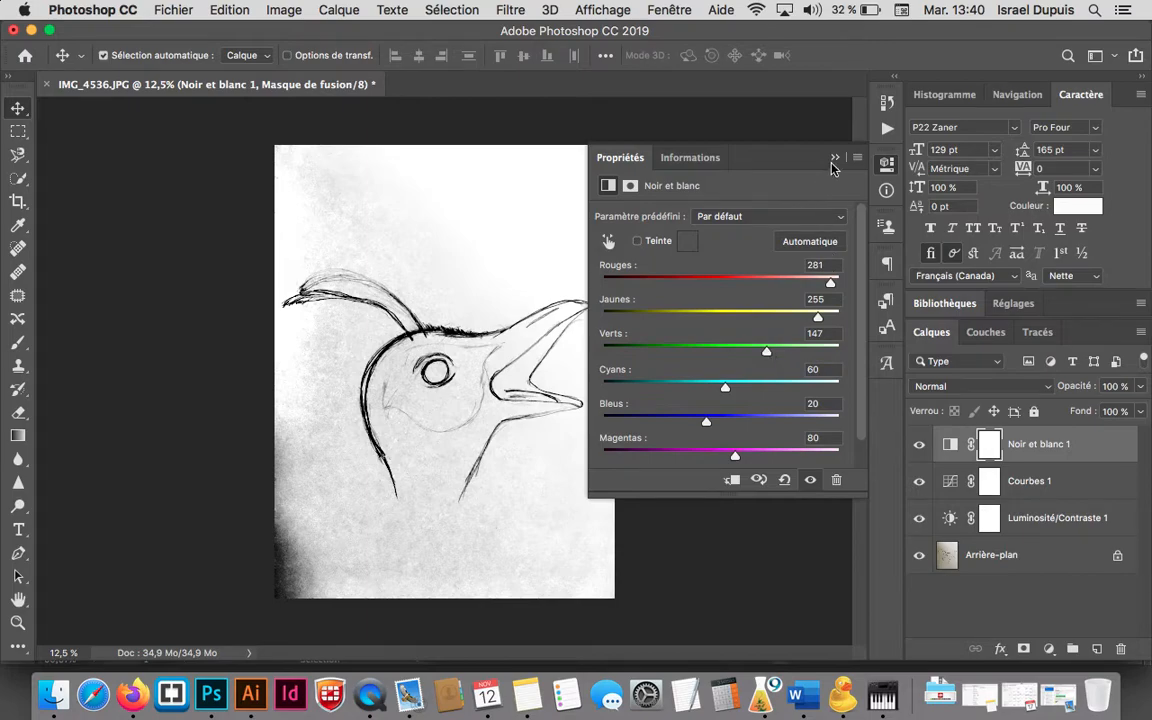
pyautogui.click(750, 150)
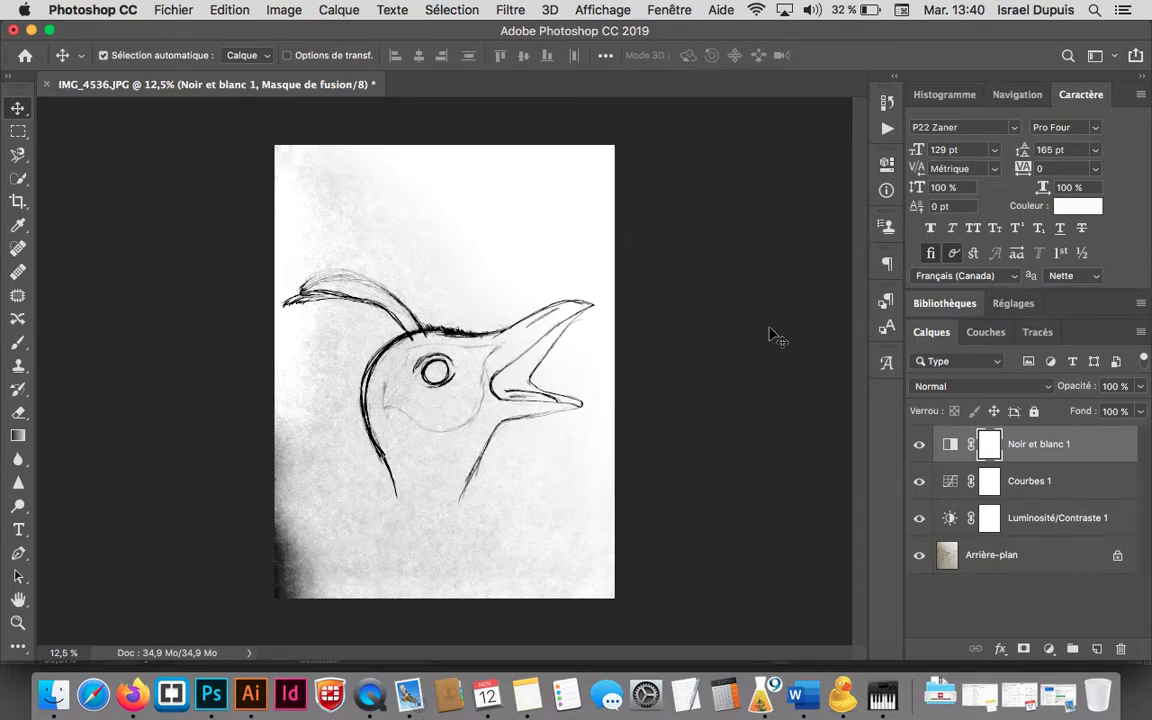
# Save the corrected sketch in the caille folder as dessin.psd in Photoshop format, keeping layers and maximum compatibility
pyautogui.click(173, 10)
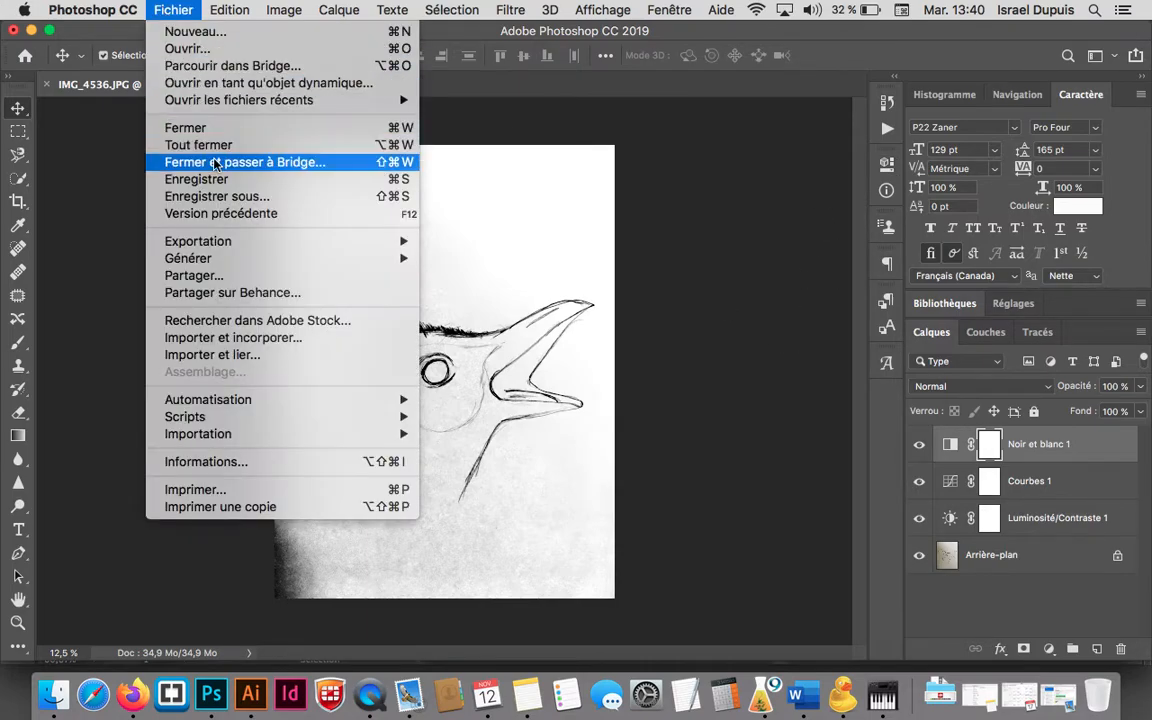
pyautogui.click(240, 197)
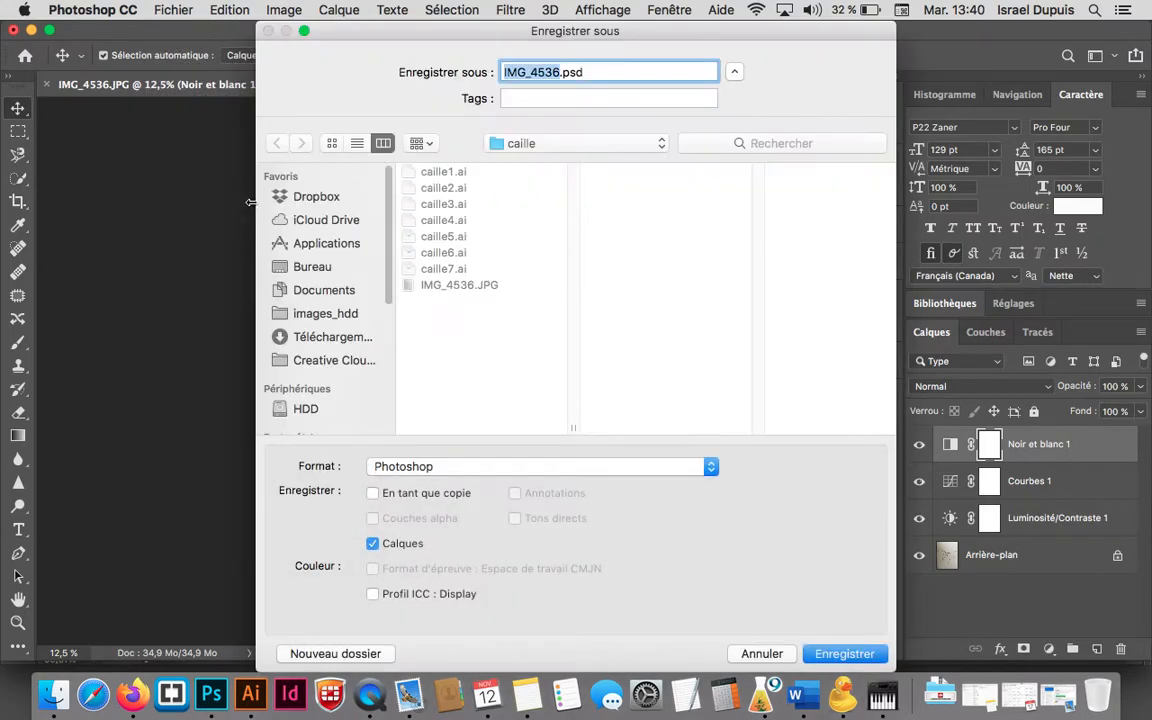
pyautogui.write('dessin')
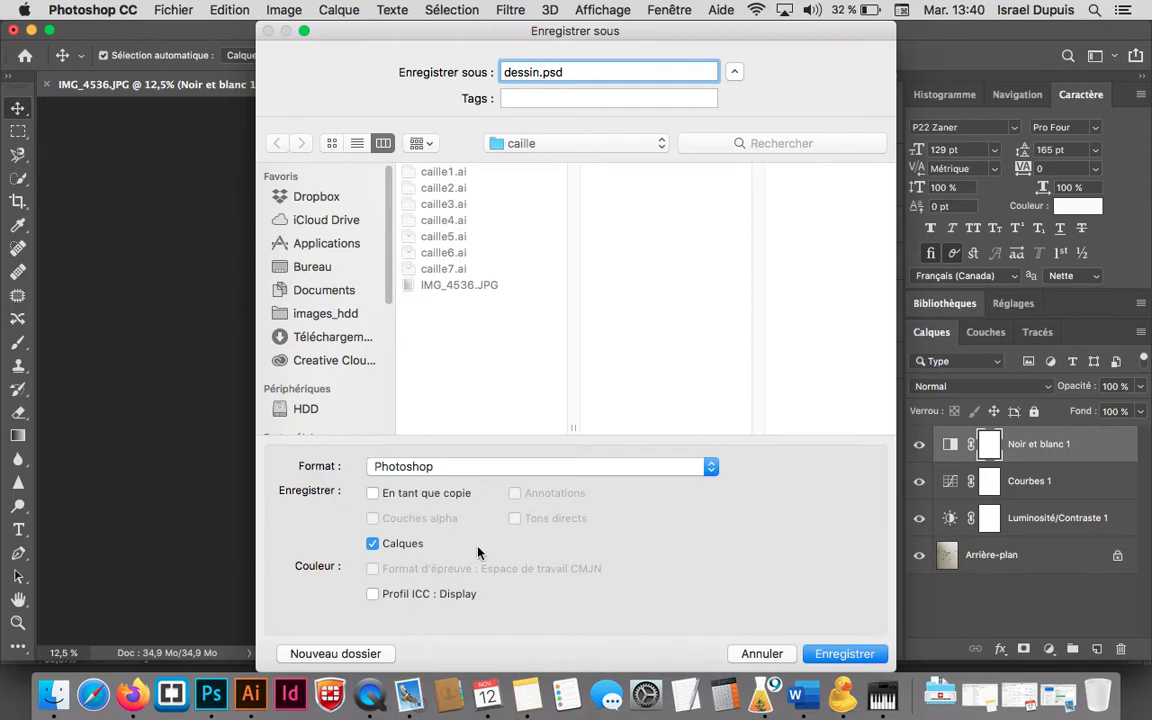
pyautogui.click(872, 653)
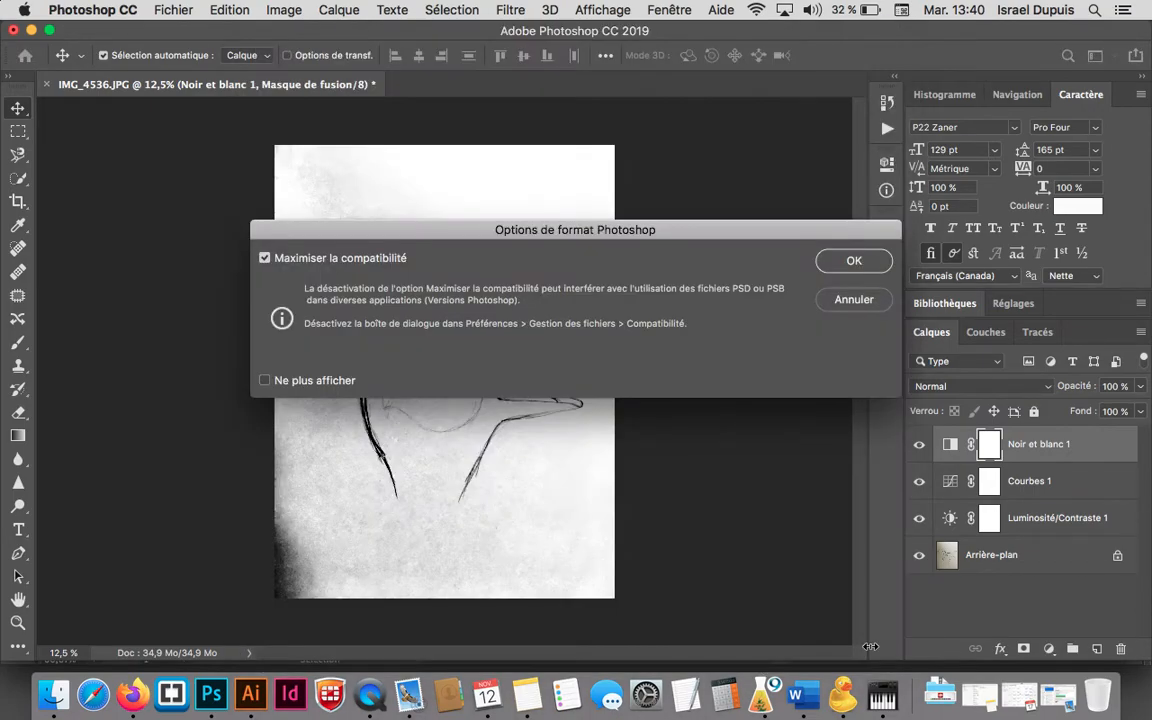
pyautogui.click(880, 264)
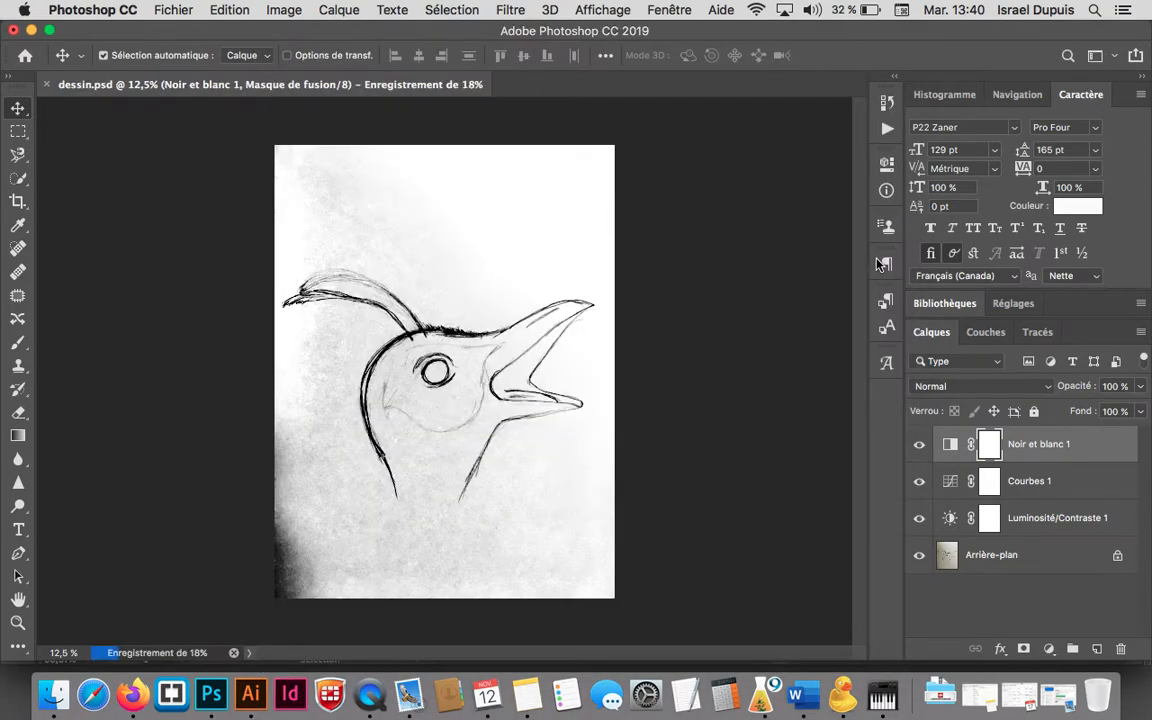
# Switch to Illustrator and create a new landscape Lettre document, 11 x 8,5 in
pyautogui.press('super+Tab')
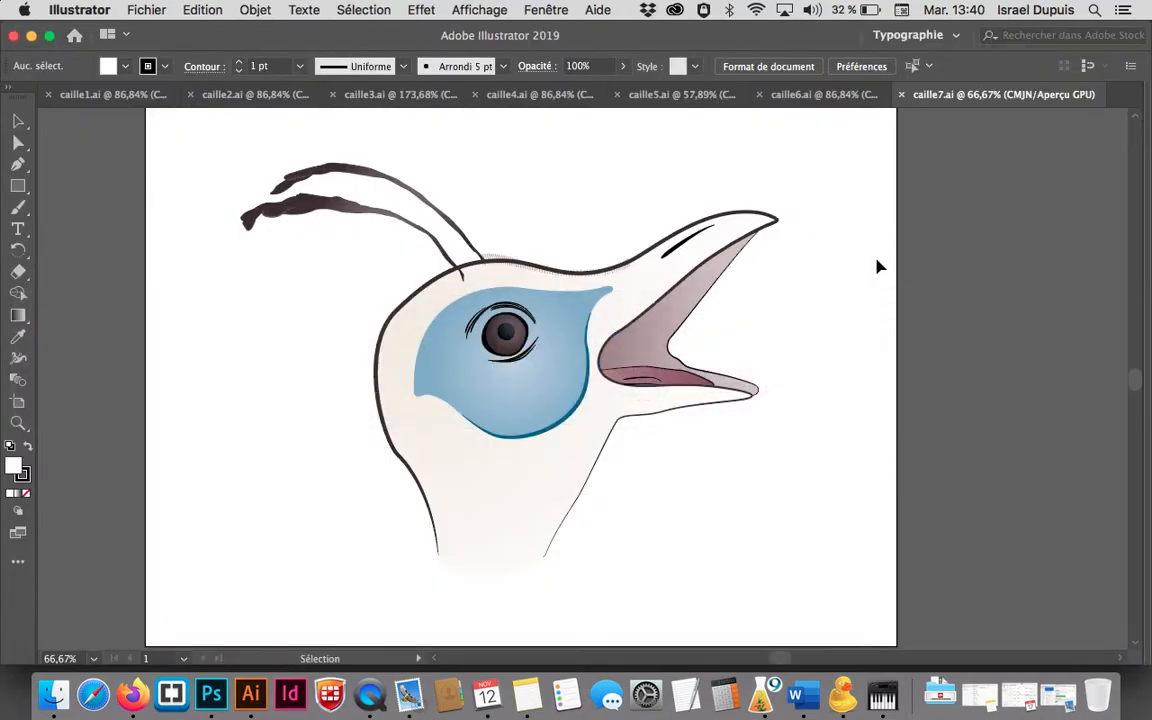
pyautogui.press('super+n')
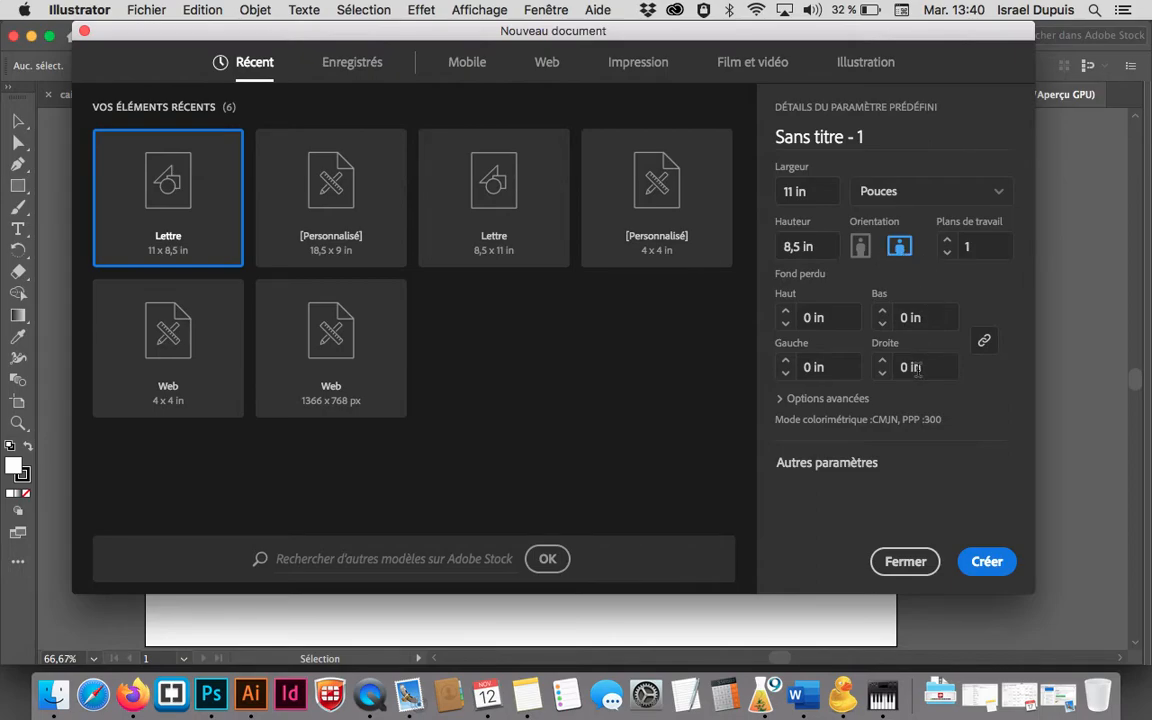
pyautogui.click(980, 561)
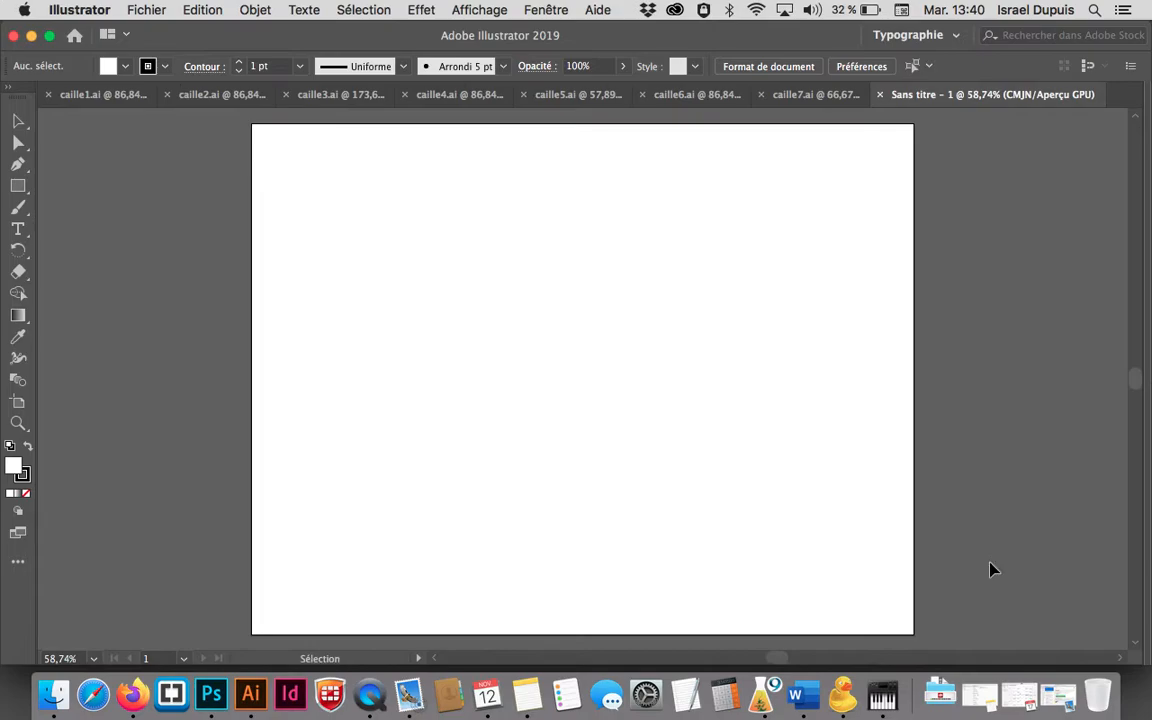
# Import dessin.psd into the new document as an embedded template, with Modèle enabled and Lier disabled
pyautogui.click(145, 9)
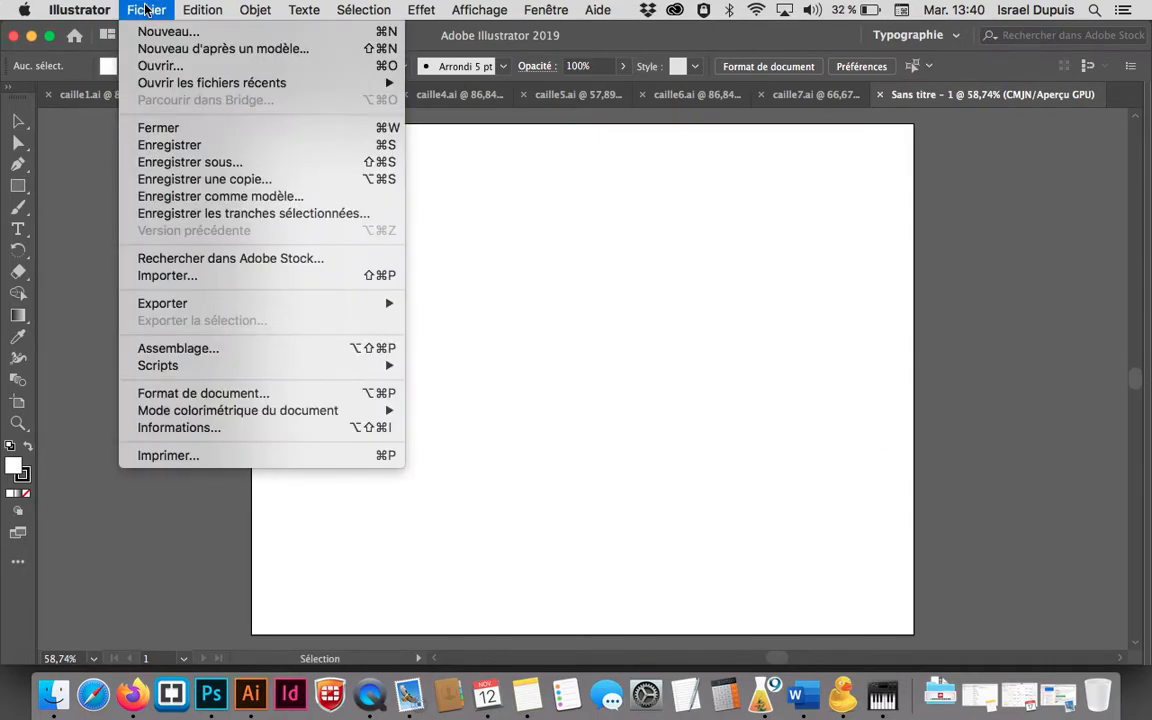
pyautogui.click(258, 276)
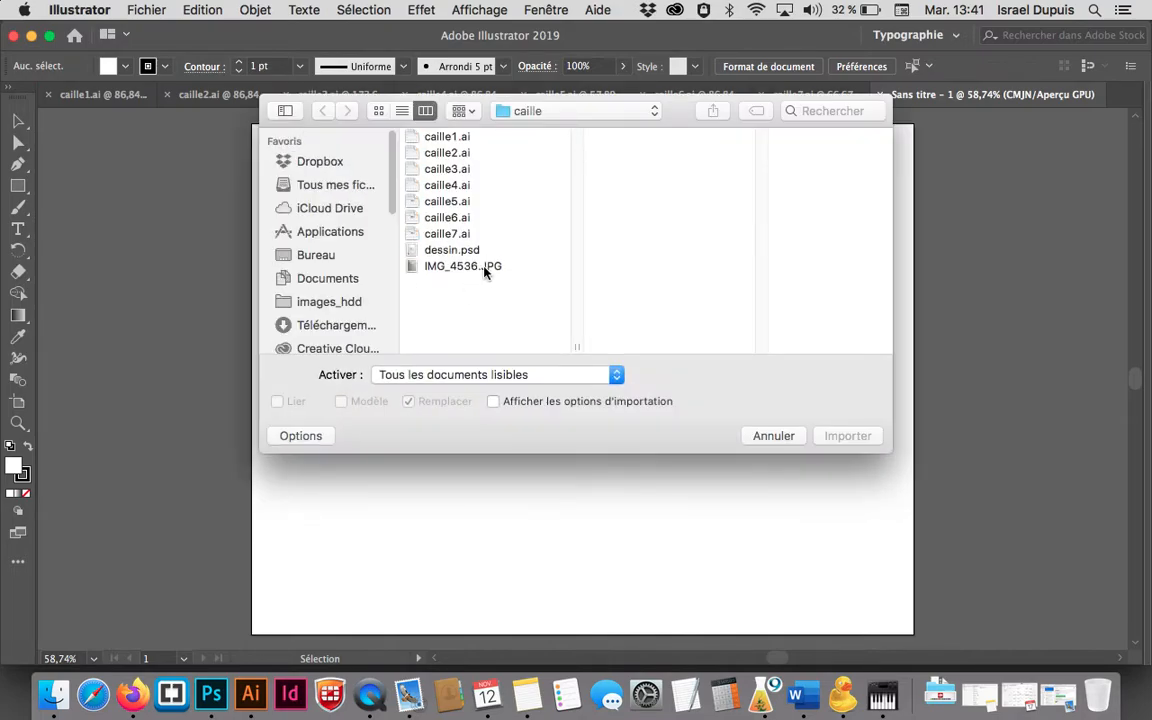
pyautogui.click(466, 250)
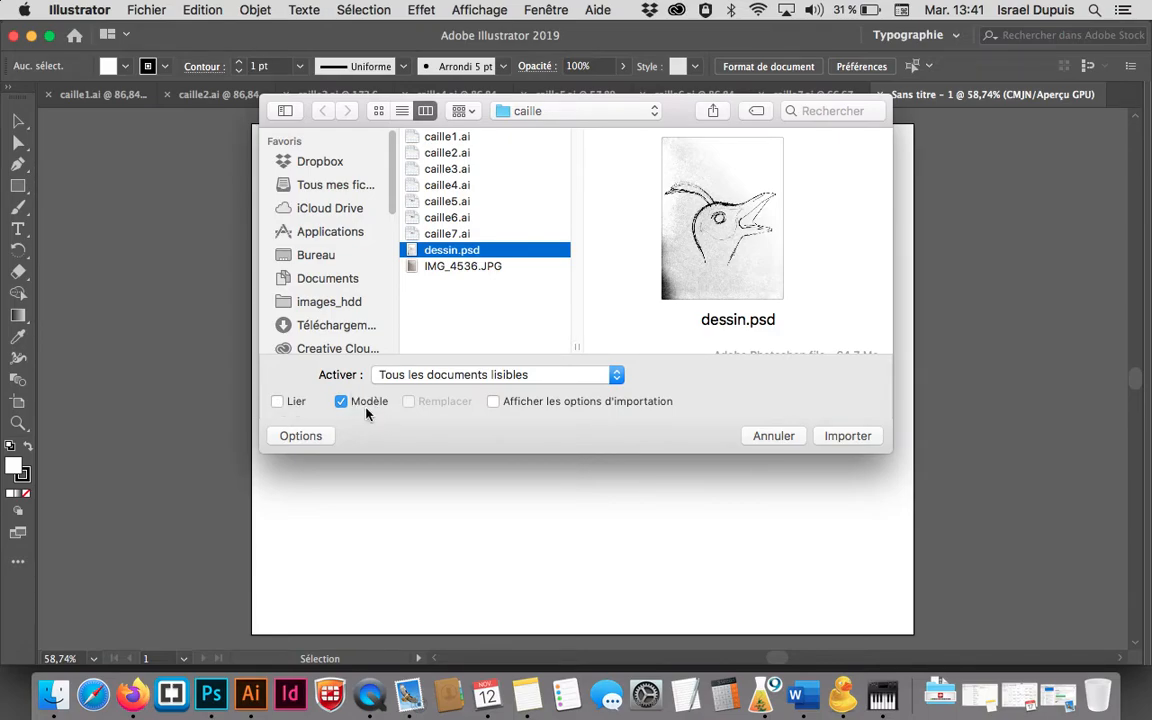
pyautogui.click(836, 438)
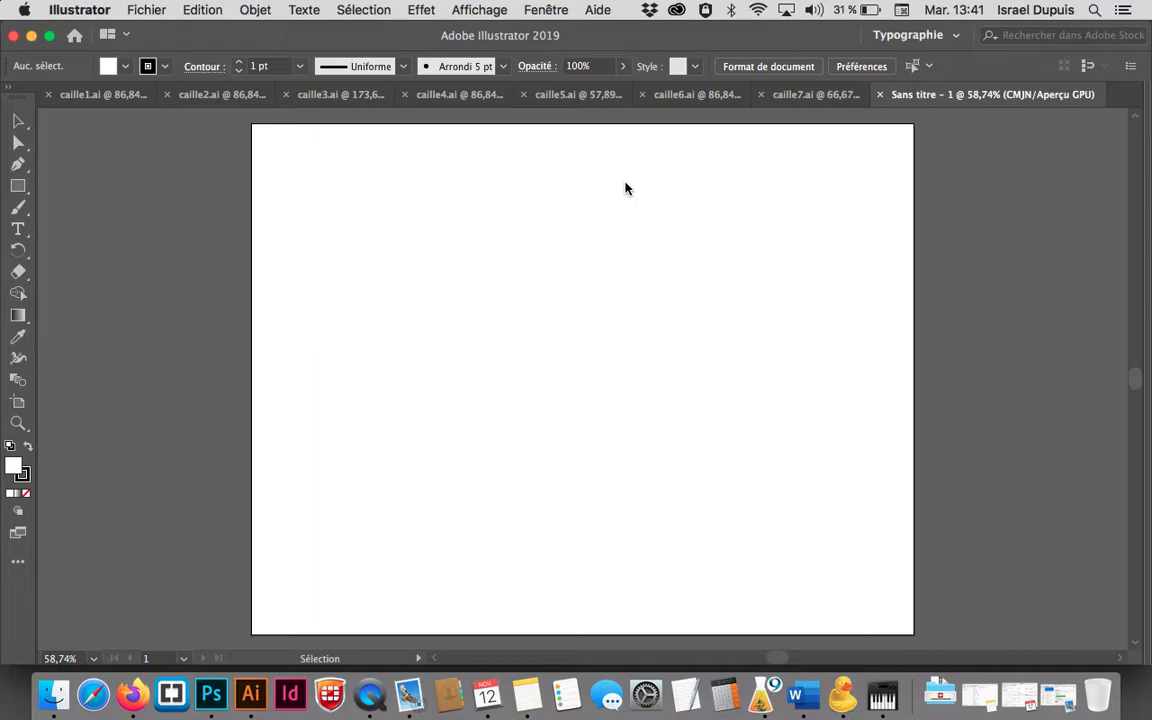
pyautogui.press('super+v')
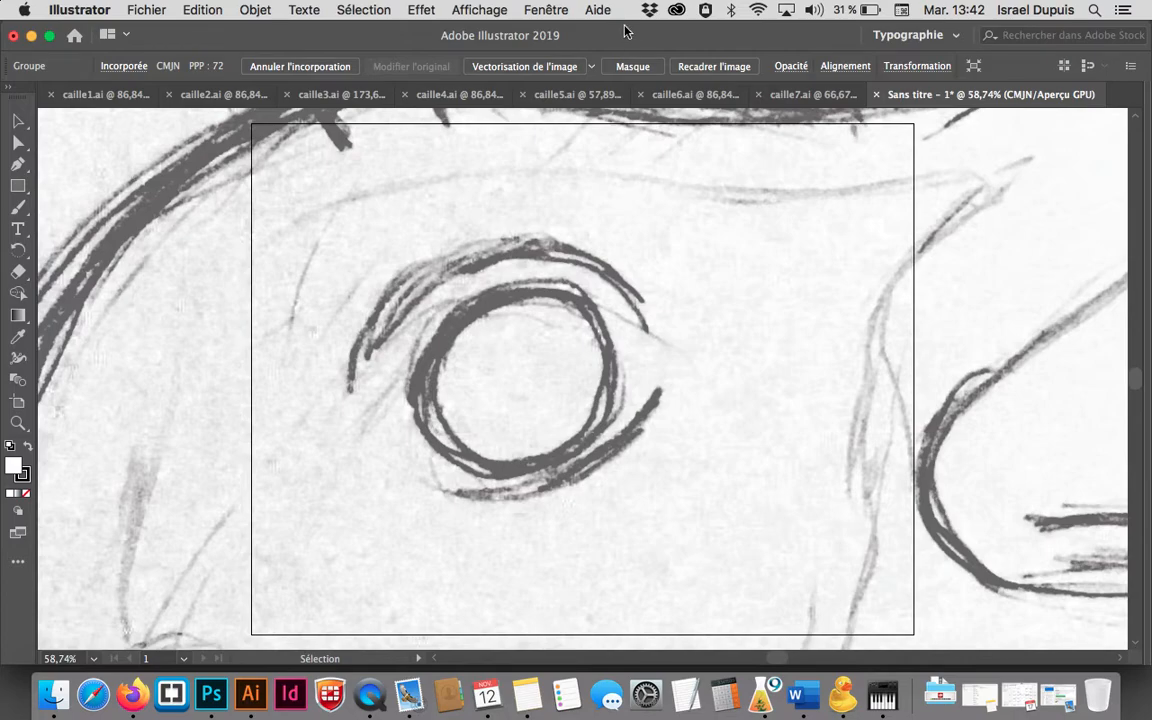
# Show the document's layers, then unlock the sketch's template layer and make it active
pyautogui.click(545, 10)
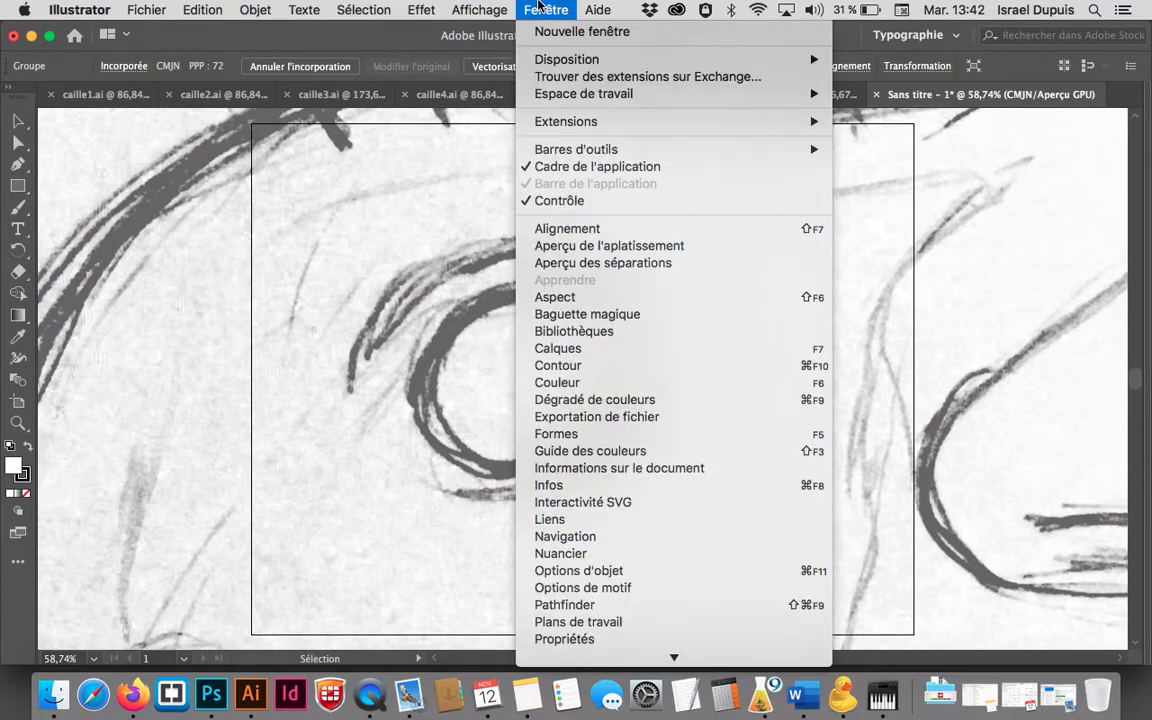
pyautogui.click(656, 350)
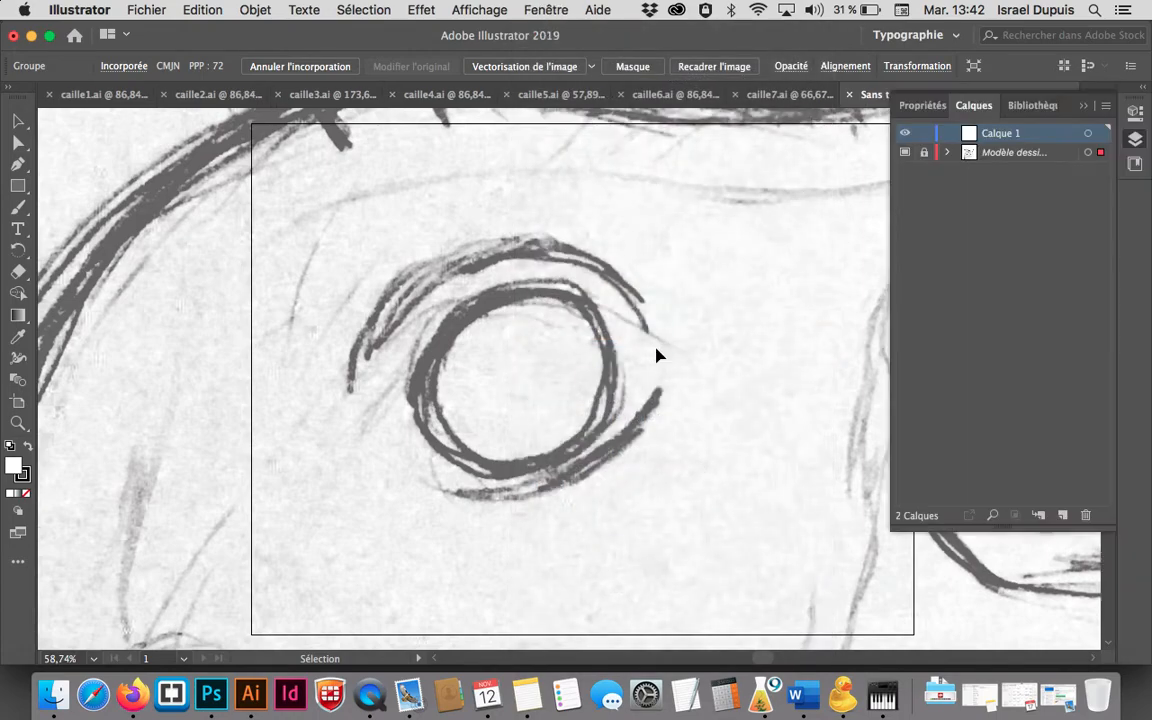
pyautogui.click(924, 153)
pyautogui.click(1028, 158)
pyautogui.press('z')
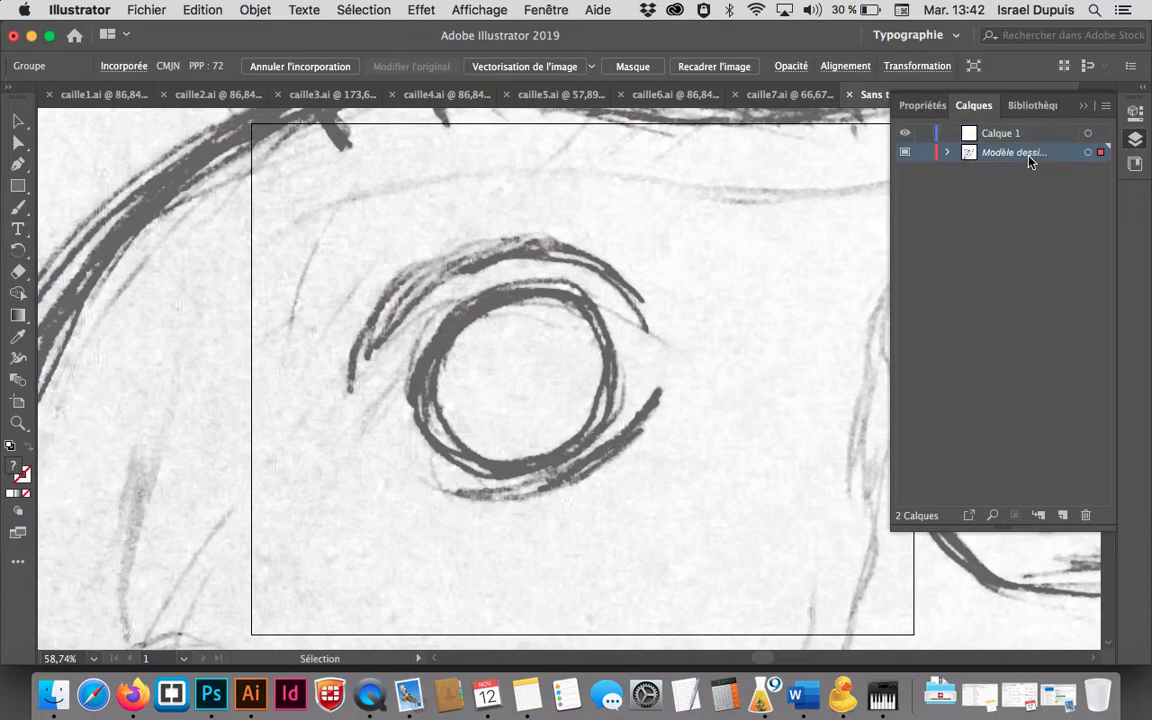
pyautogui.keyDown('alt'); pyautogui.click(760, 325); pyautogui.keyUp('alt')
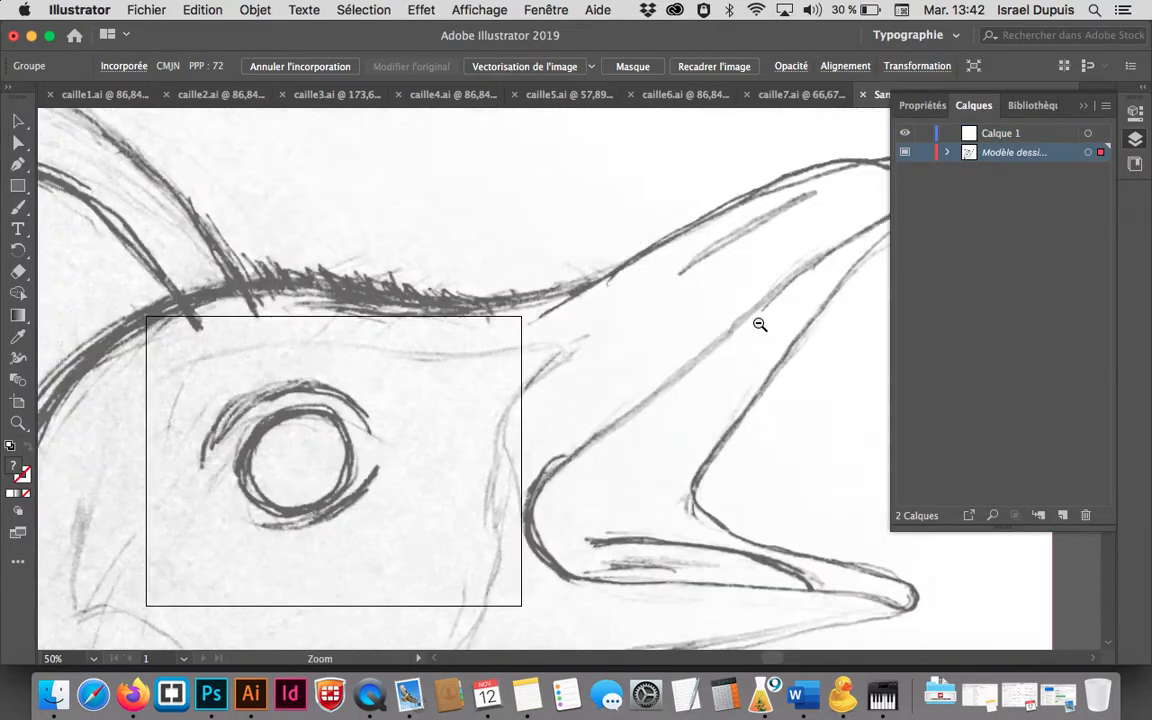
# Scale the sketch down proportionally with Free Transform and position it inside the landscape artboard
pyautogui.keyDown('alt'); pyautogui.click(501, 501); pyautogui.keyUp('alt')
pyautogui.keyDown('alt'); pyautogui.click(506, 490); pyautogui.keyUp('alt')
pyautogui.keyDown('alt'); pyautogui.click(510, 481); pyautogui.keyUp('alt')
pyautogui.keyDown('alt'); pyautogui.click(530, 464); pyautogui.keyUp('alt')
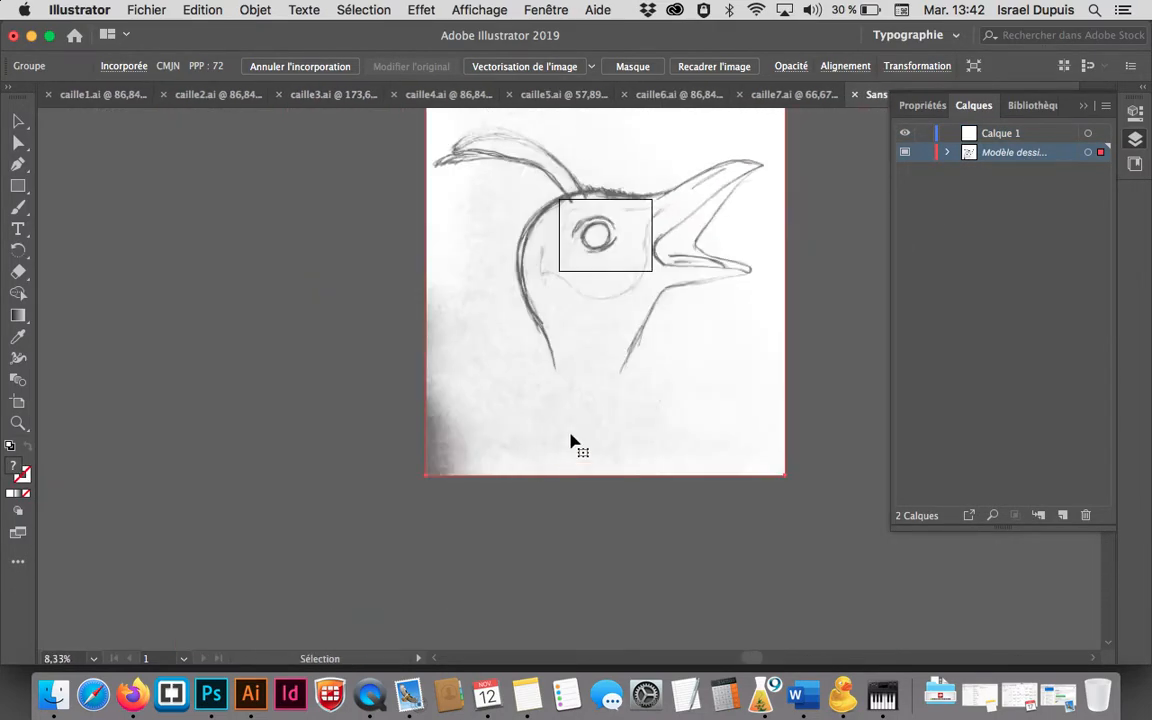
pyautogui.press('e')
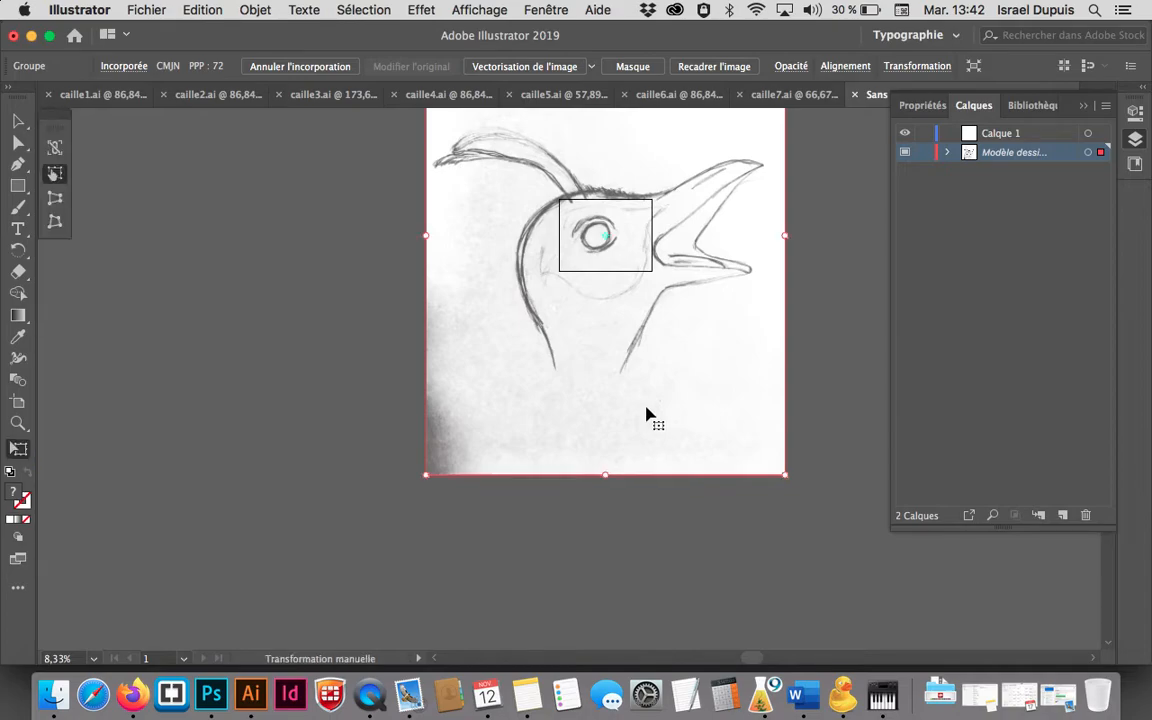
pyautogui.moveTo(778, 478)
pyautogui.mouseDown()
pyautogui.moveTo(630, 280)
pyautogui.moveTo(733, 465)
pyautogui.mouseUp()
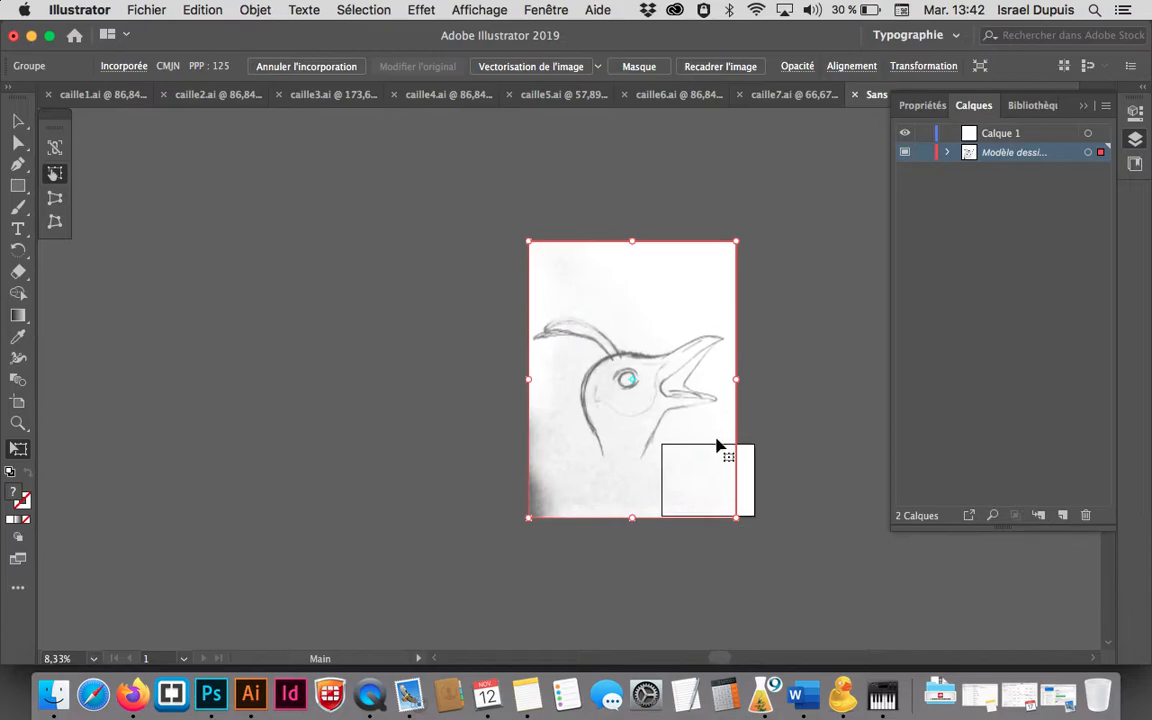
pyautogui.moveTo(691, 416); pyautogui.dragTo(704, 438)
pyautogui.keyDown('super'); pyautogui.click(728, 507); pyautogui.keyUp('super')
pyautogui.keyDown('super'); pyautogui.click(560, 362); pyautogui.keyUp('super')
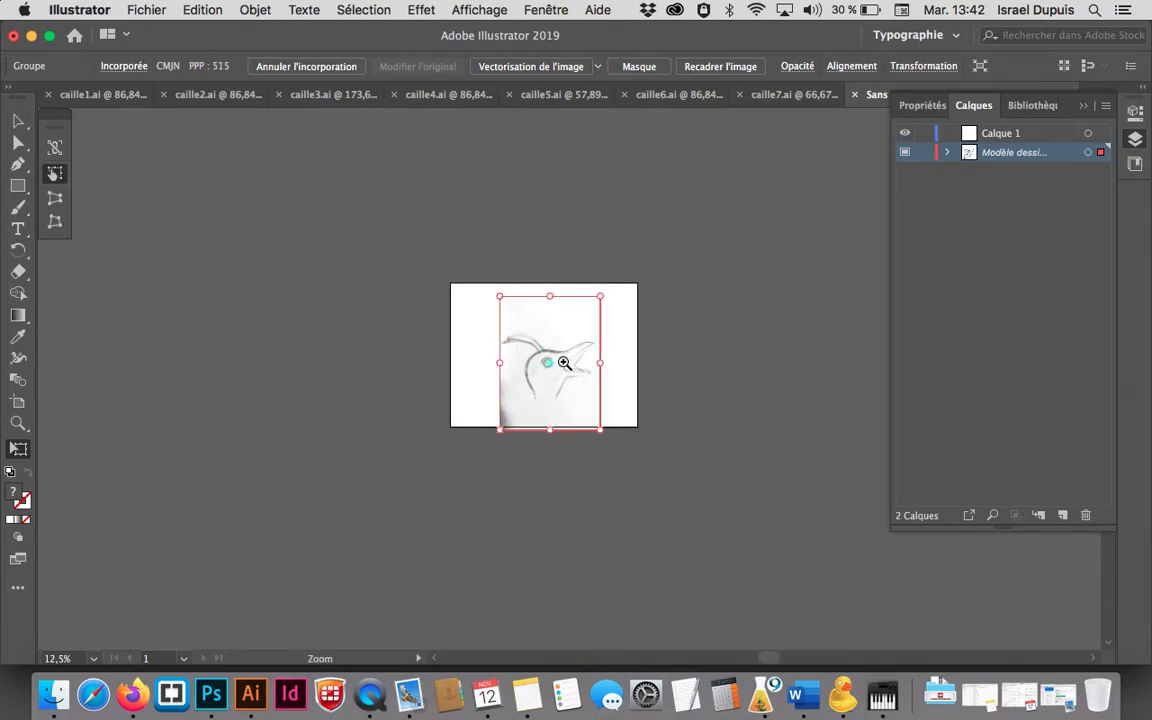
pyautogui.keyDown('super'); pyautogui.click(571, 391); pyautogui.keyUp('super')
pyautogui.keyDown('super'); pyautogui.click(571, 391); pyautogui.keyUp('super')
pyautogui.moveTo(565, 383); pyautogui.dragTo(570, 452)
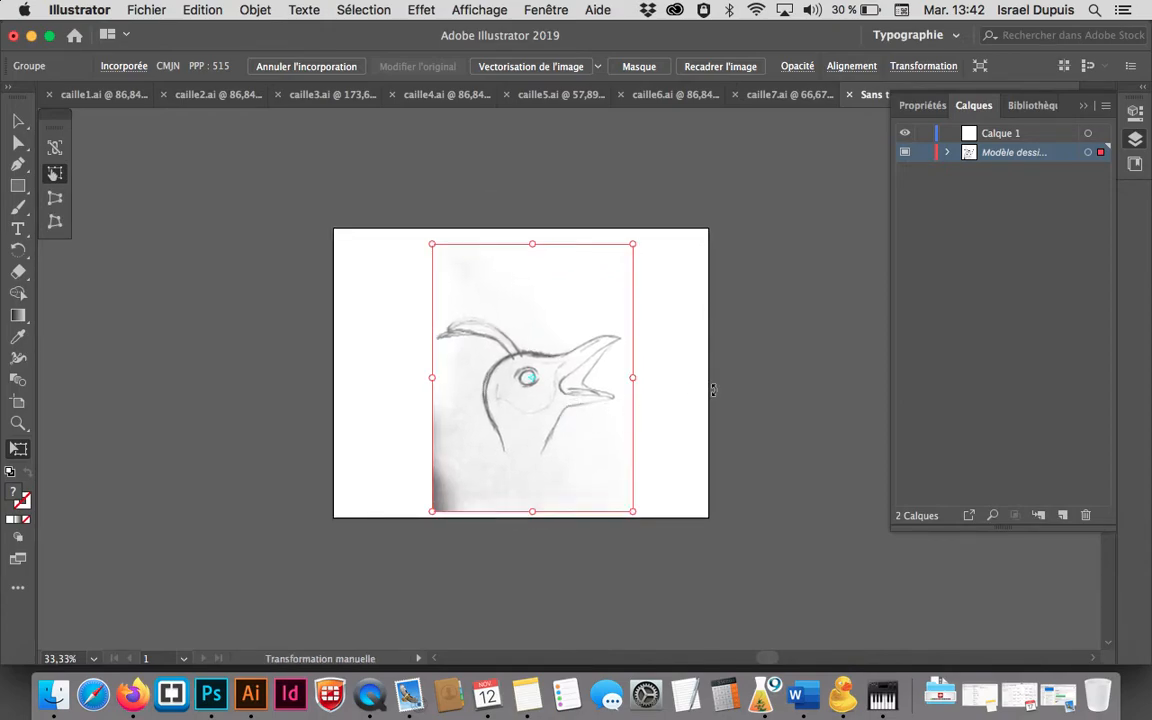
# Lock the sketch's template layer and rename Calque 1 as dessin
pyautogui.click(923, 153)
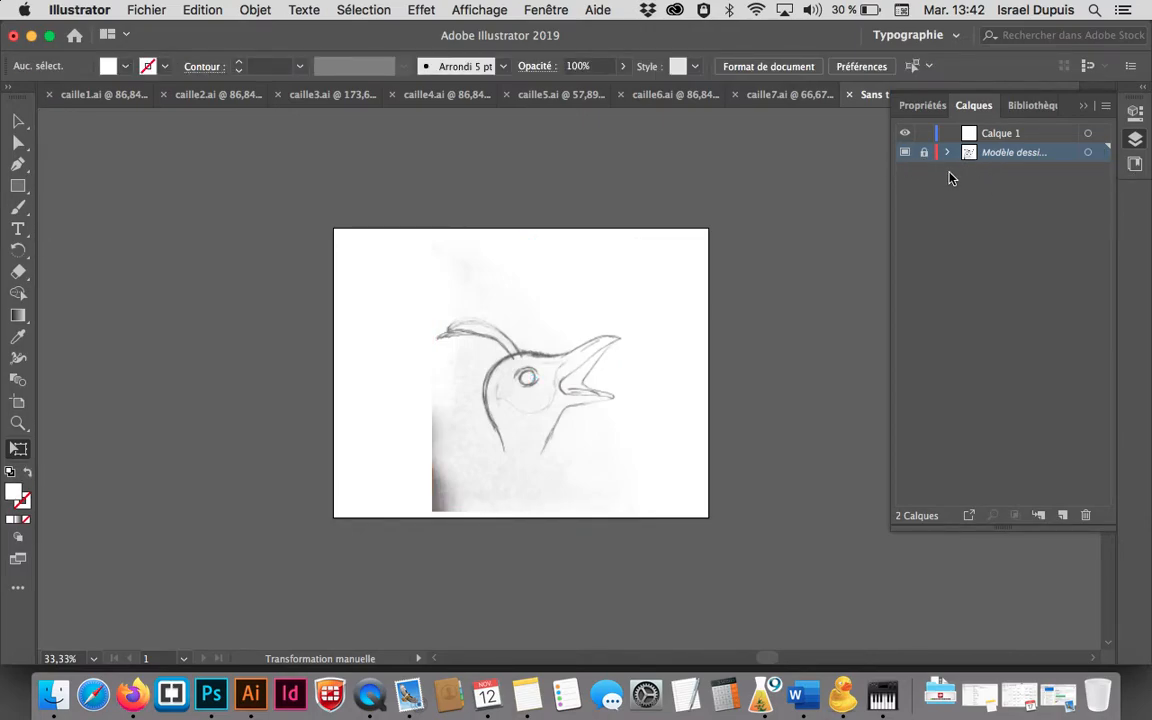
pyautogui.click(1003, 134)
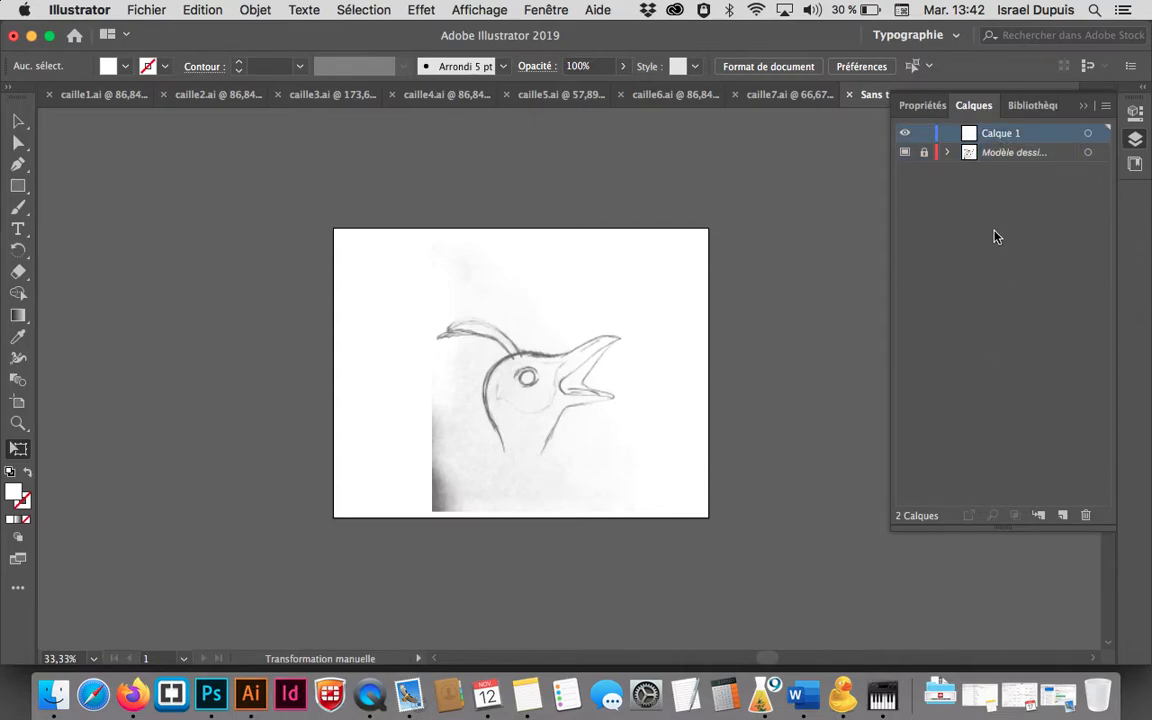
pyautogui.doubleClick(1002, 135)
pyautogui.write('dessin')
pyautogui.click(1012, 157)
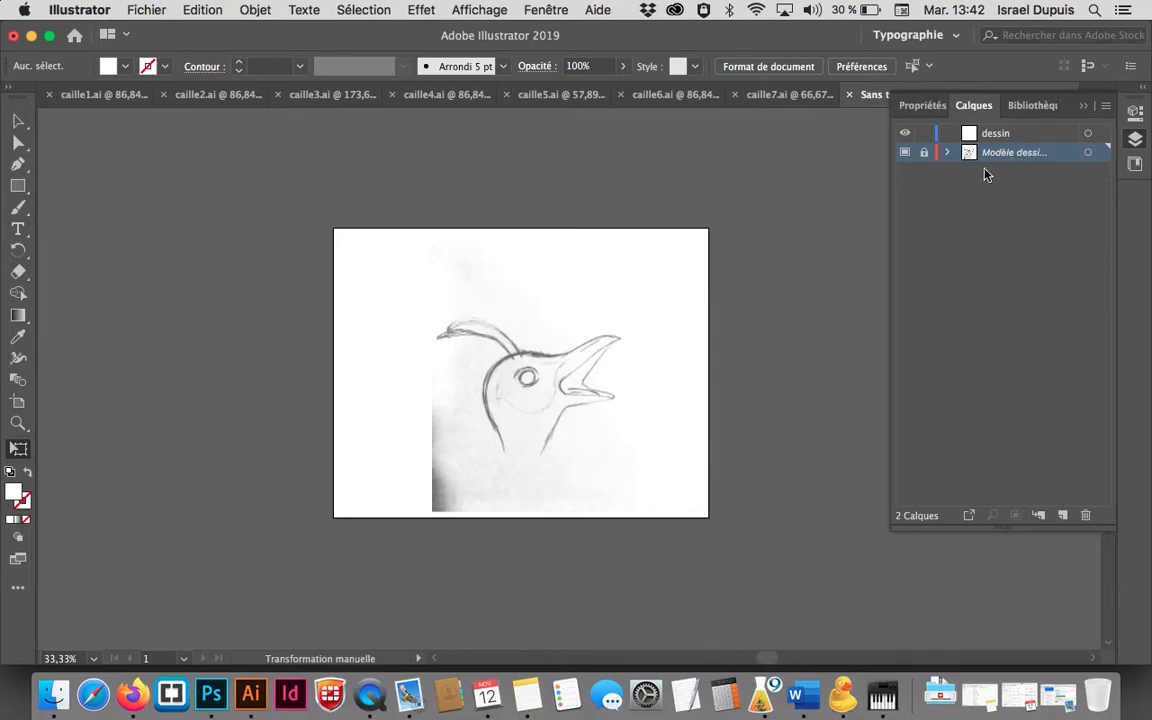
pyautogui.click(369, 694)
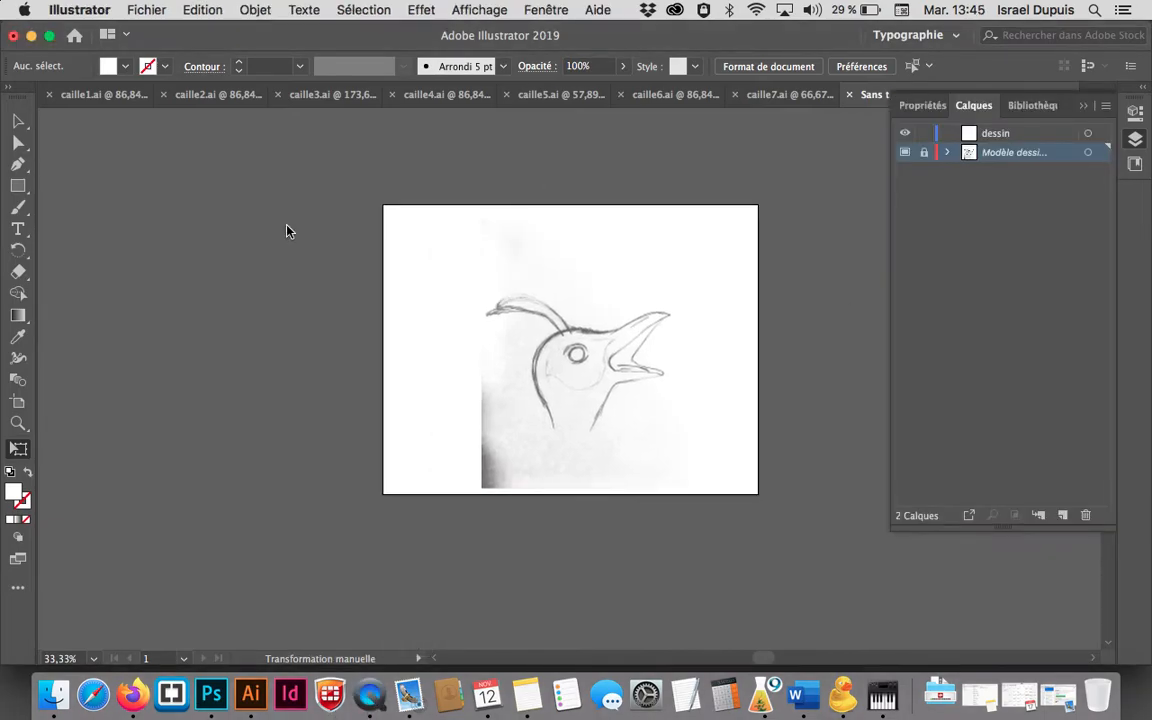
# Examine the quail sketch's head, eye and beak at several magnifications between the full artboard and 150%
pyautogui.press('z')
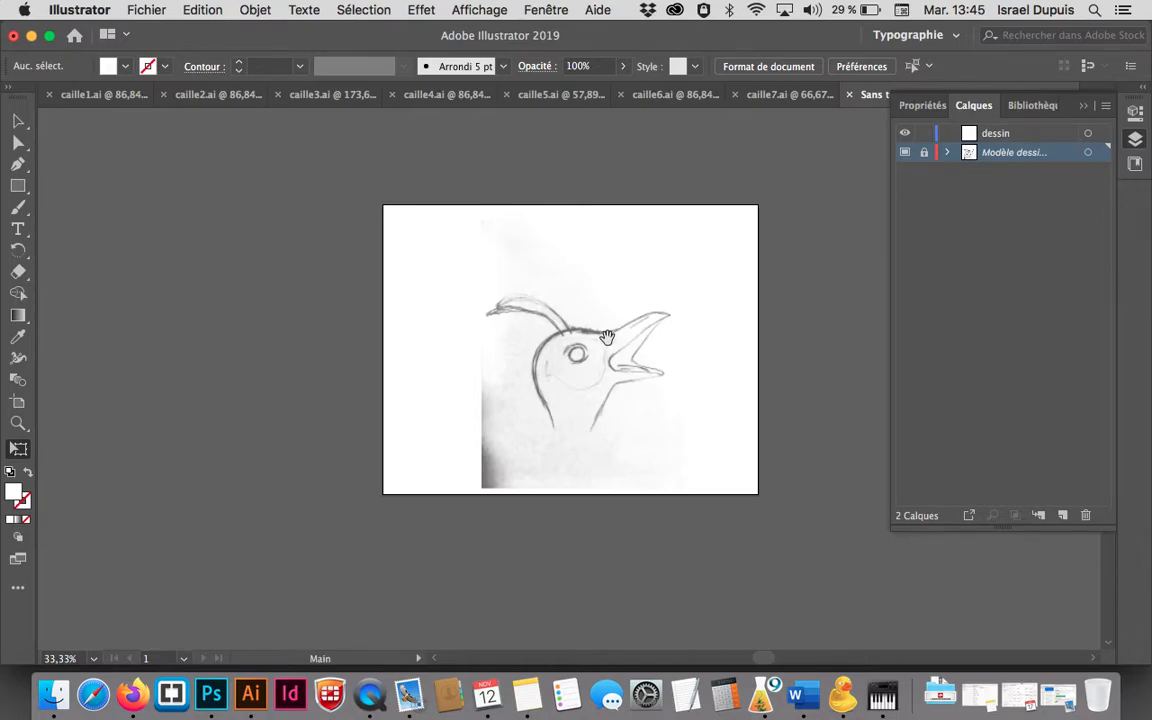
pyautogui.click(581, 347)
pyautogui.click(595, 385)
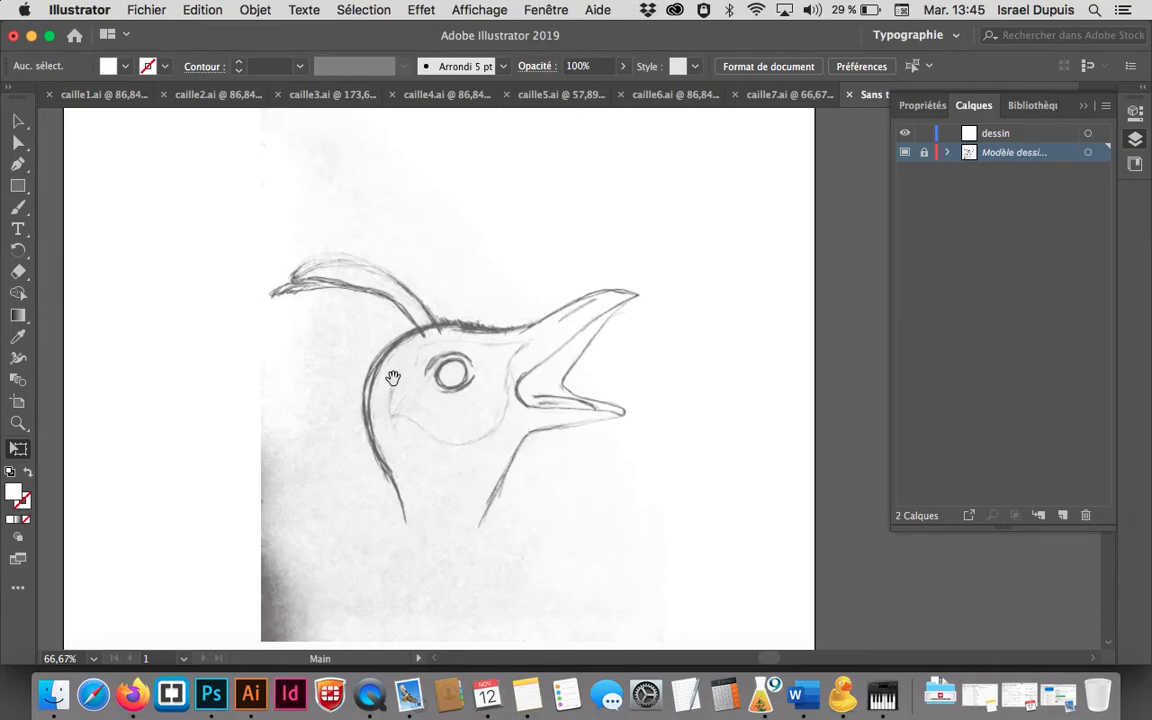
pyautogui.press('space')
pyautogui.press('space')
pyautogui.keyDown('super'); pyautogui.click(481, 372); pyautogui.keyUp('super')
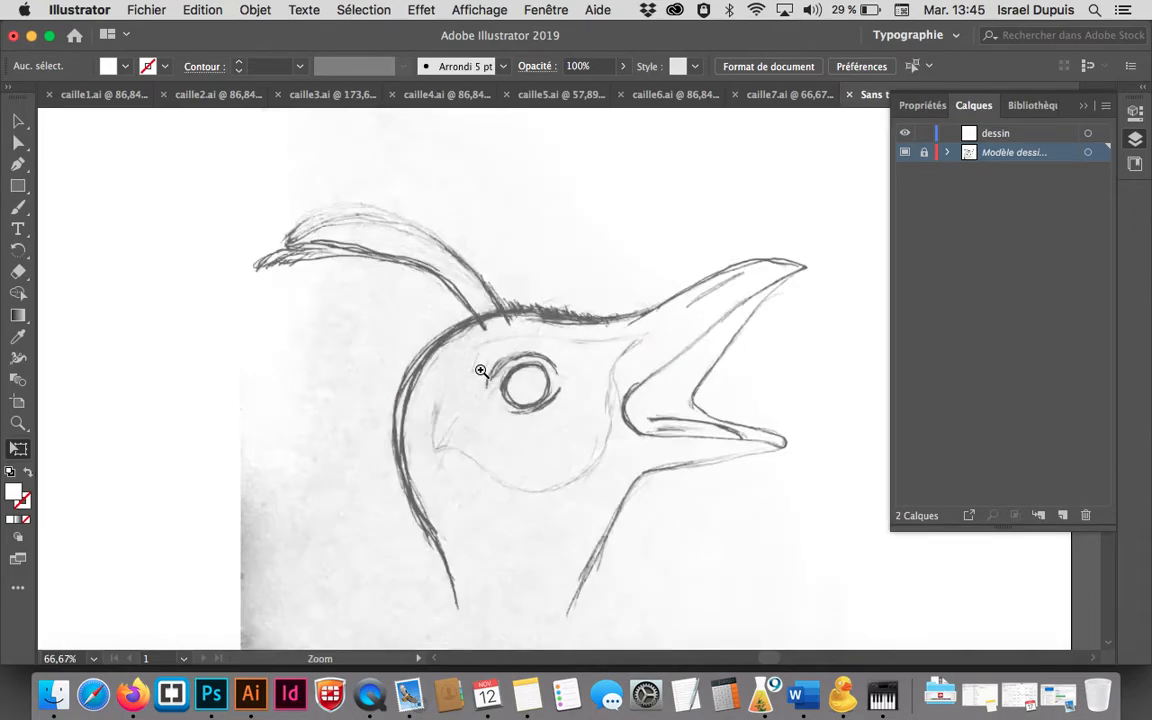
pyautogui.moveTo(526, 403); pyautogui.dragTo(398, 401)
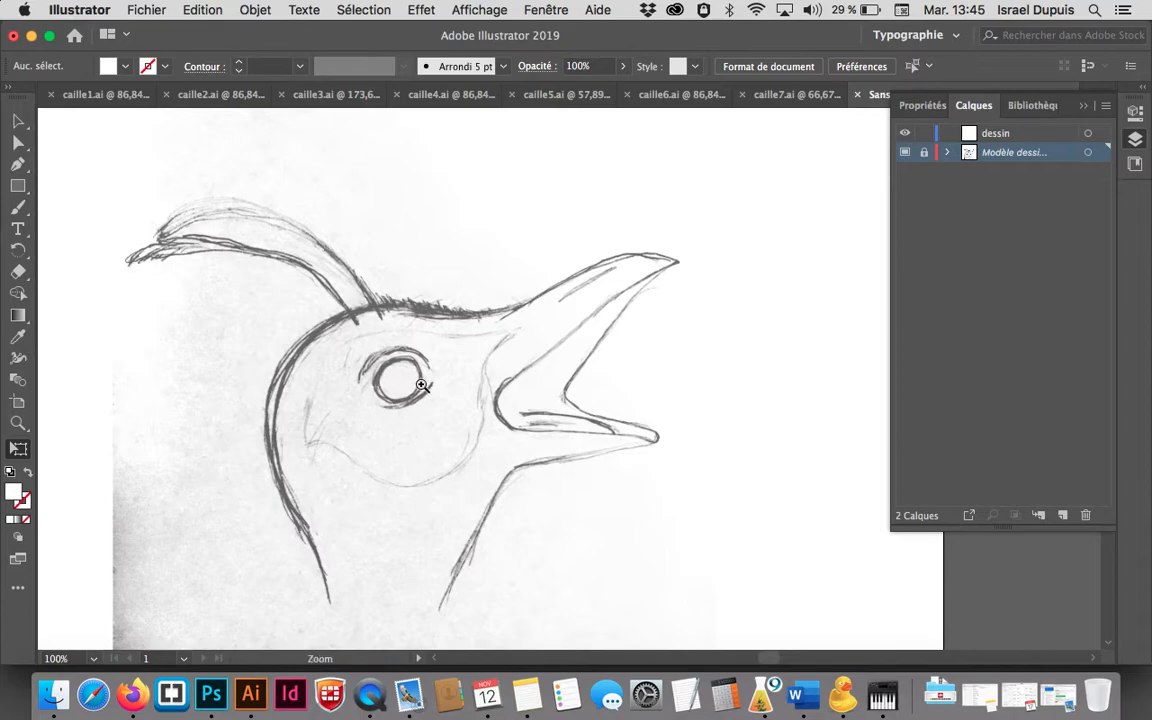
pyautogui.press('space')
pyautogui.keyDown('super'); pyautogui.click(380, 350); pyautogui.keyUp('super')
pyautogui.moveTo(482, 404); pyautogui.dragTo(636, 412)
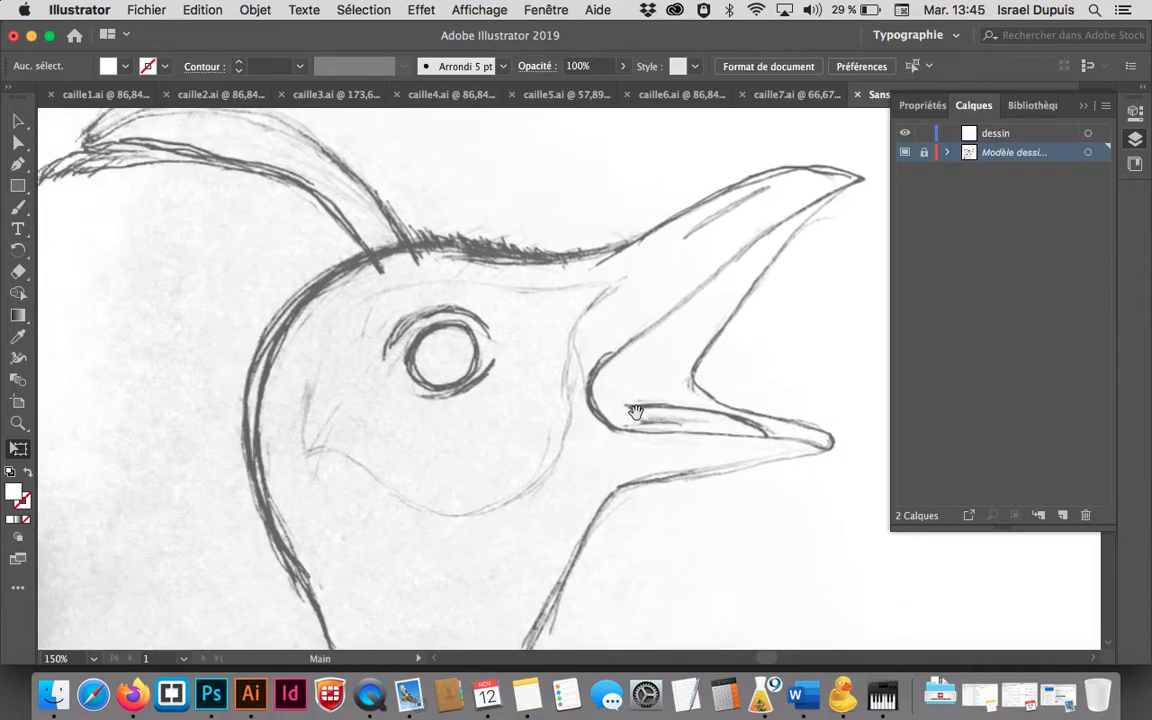
pyautogui.press('super+space')
pyautogui.press('super+minus')
pyautogui.press('super+minus')
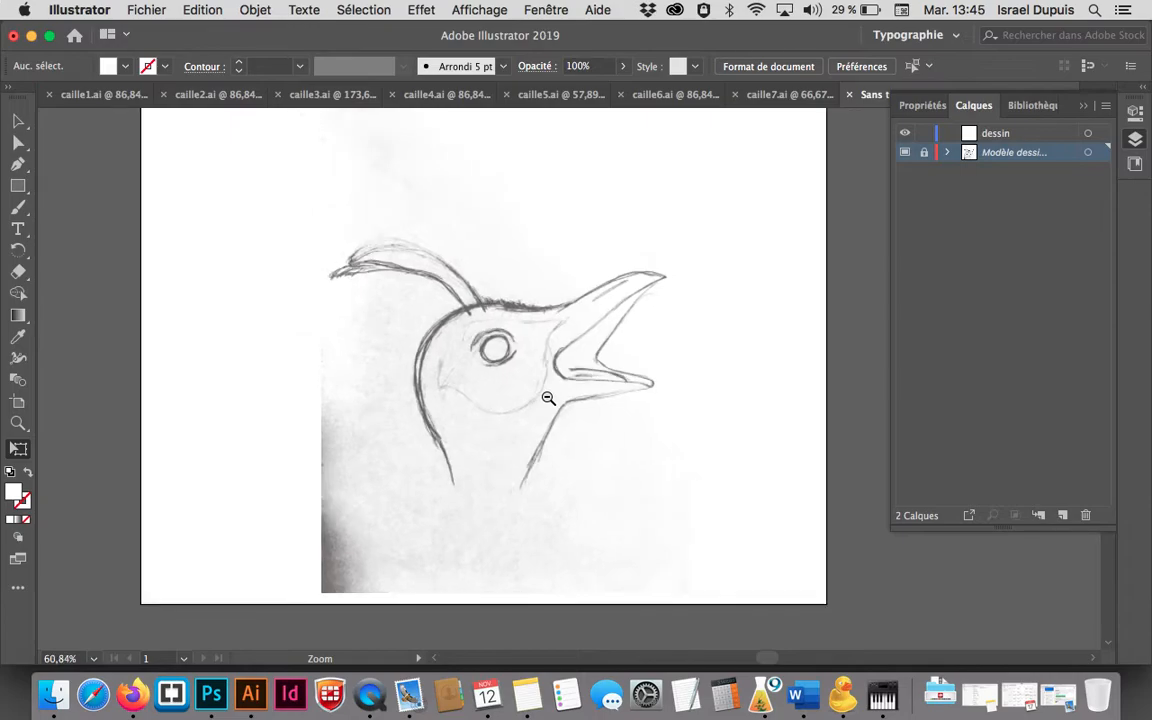
pyautogui.press('super+plus')
pyautogui.hscroll(3, 545, 386)
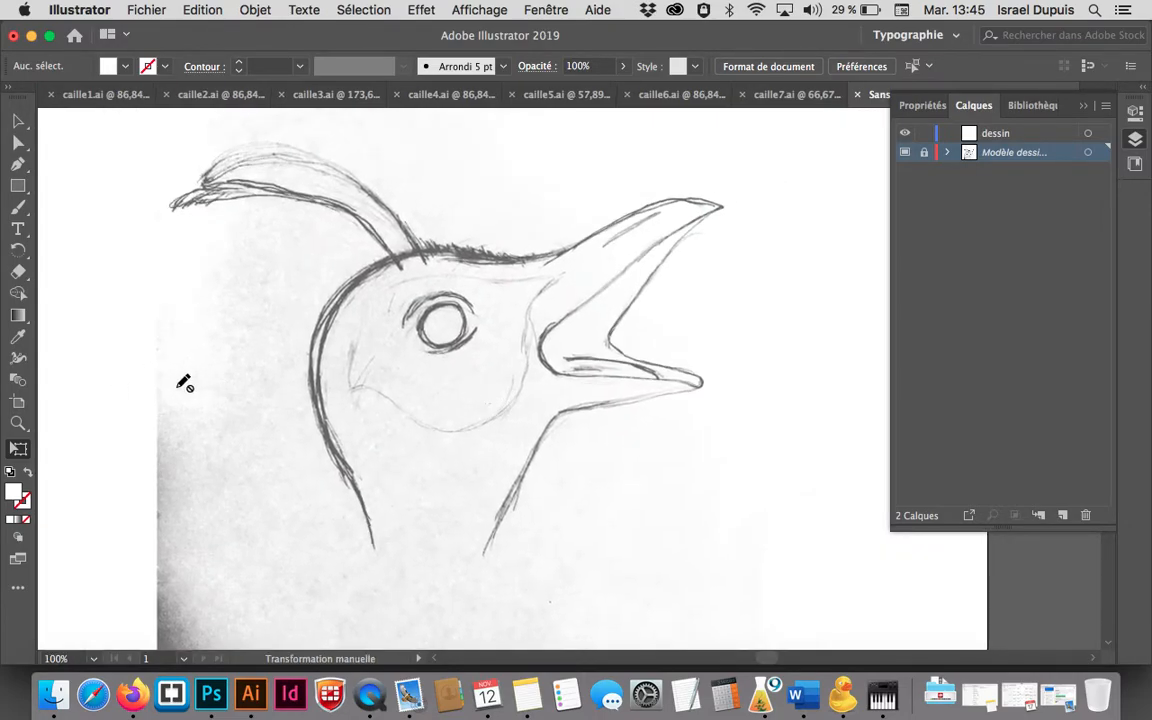
# Activate the Selection tool and make the dessin layer active for drawing above the template
pyautogui.click(17, 423)
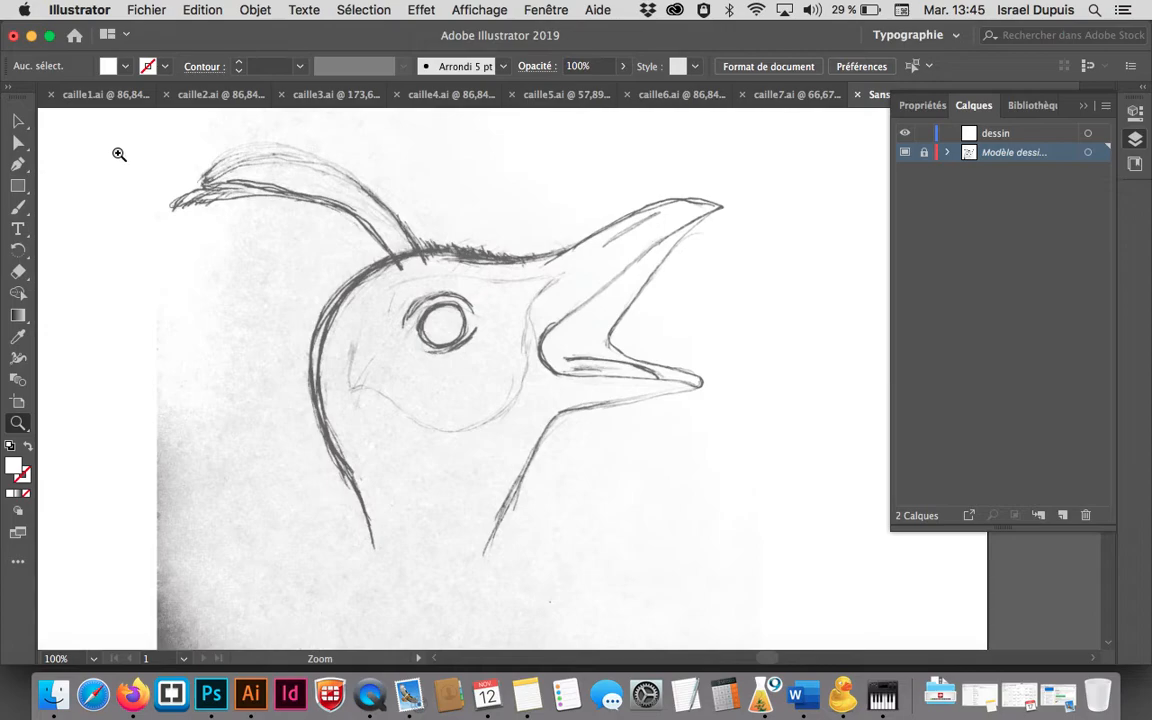
pyautogui.click(19, 121)
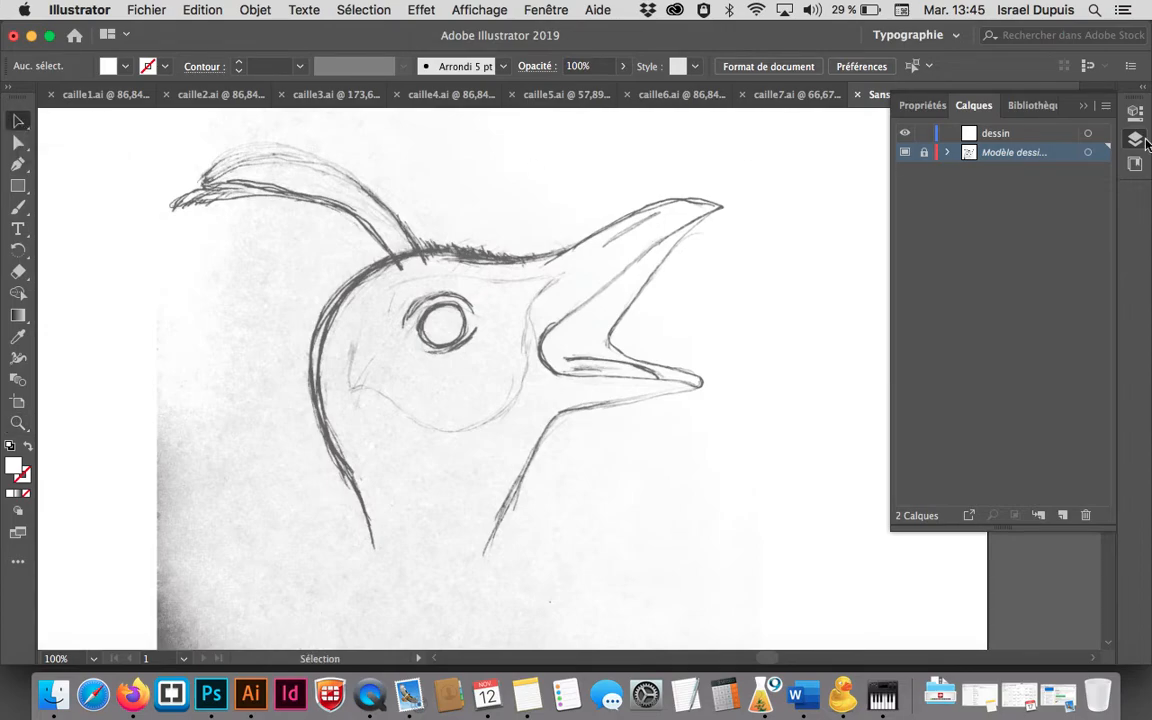
pyautogui.click(1008, 137)
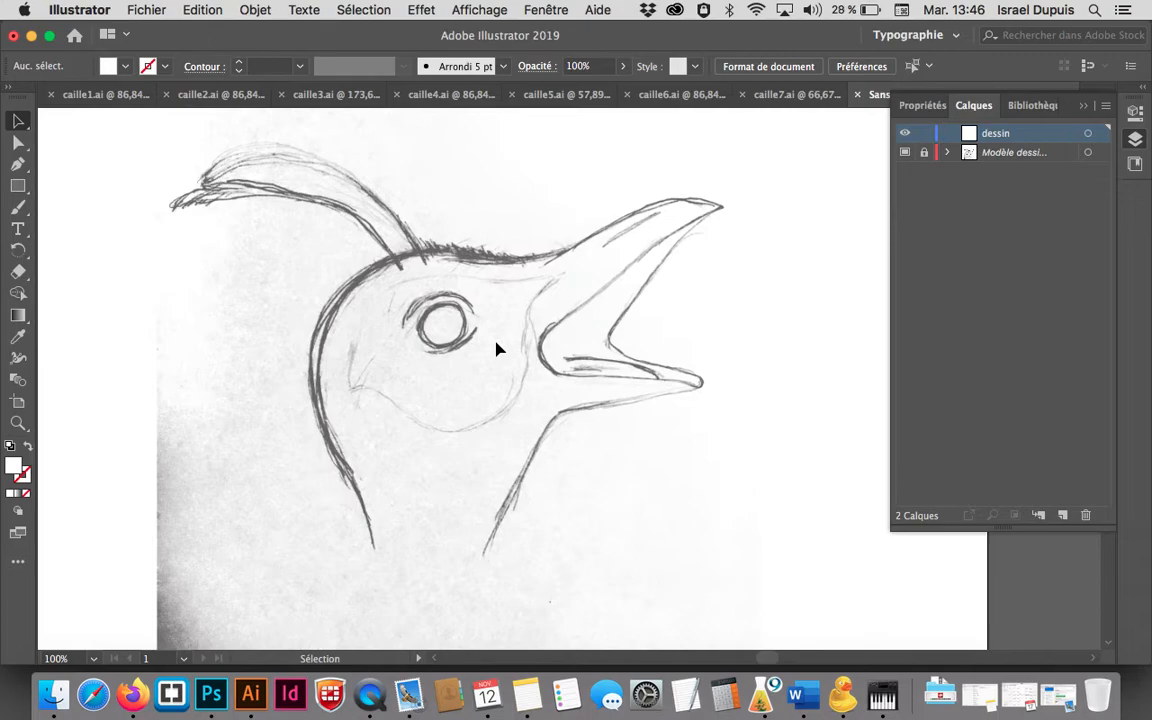
# Compare the finished quail in caille7.ai with the untitled sketch, checking what its seigments and formes_fond layers contain
pyautogui.click(772, 96)
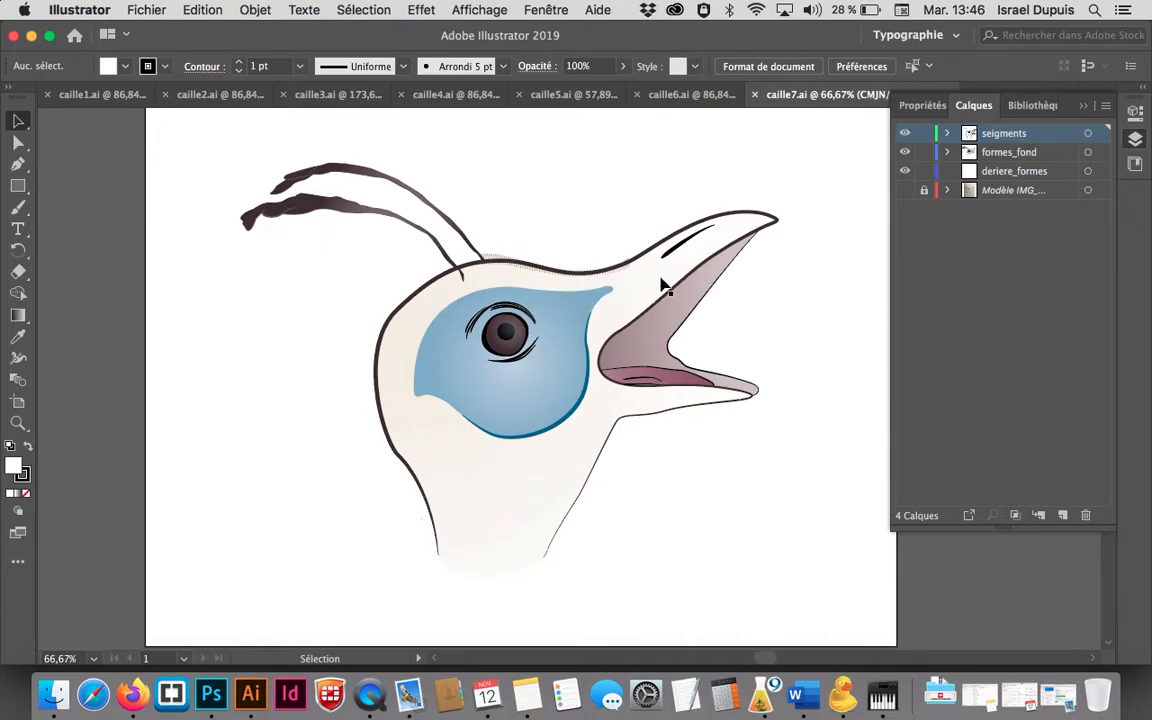
pyautogui.click(905, 133)
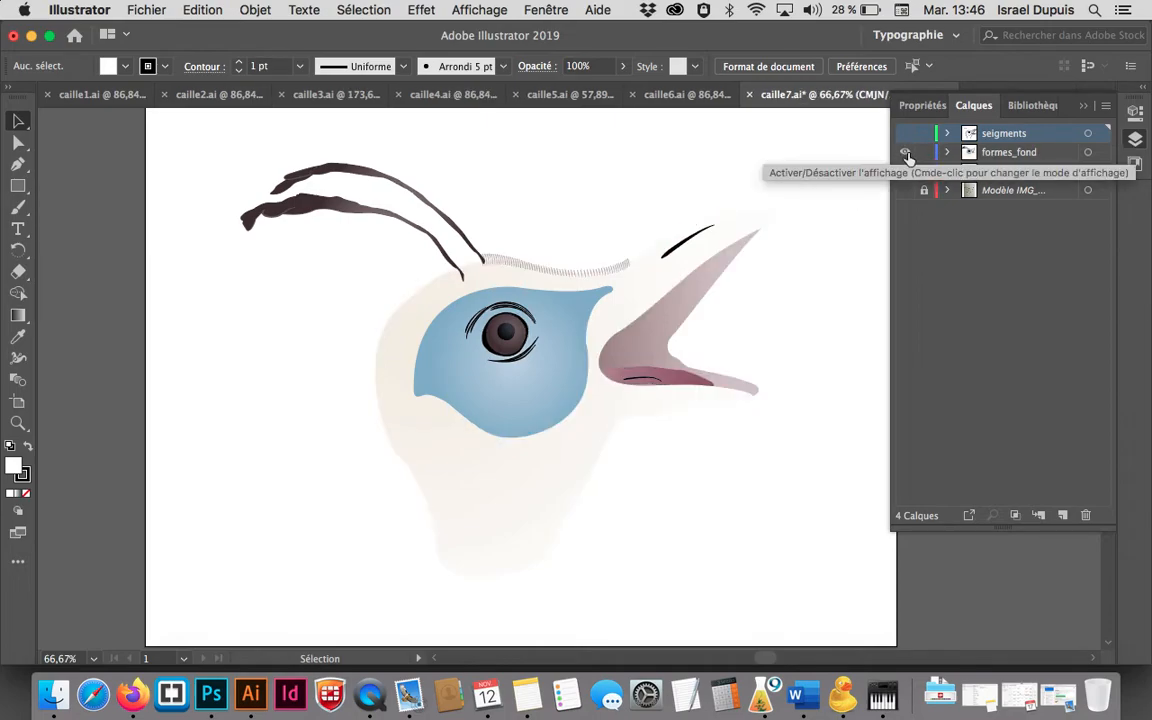
pyautogui.click(906, 153)
pyautogui.click(906, 153)
pyautogui.click(905, 135)
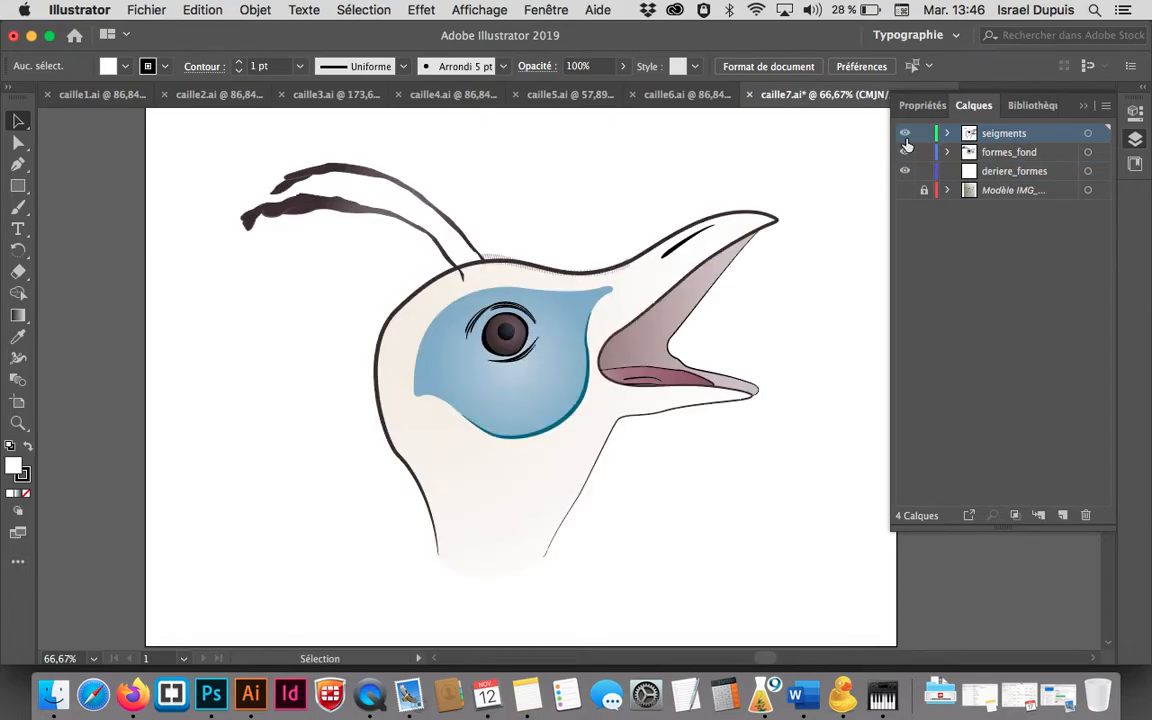
pyautogui.click(980, 100)
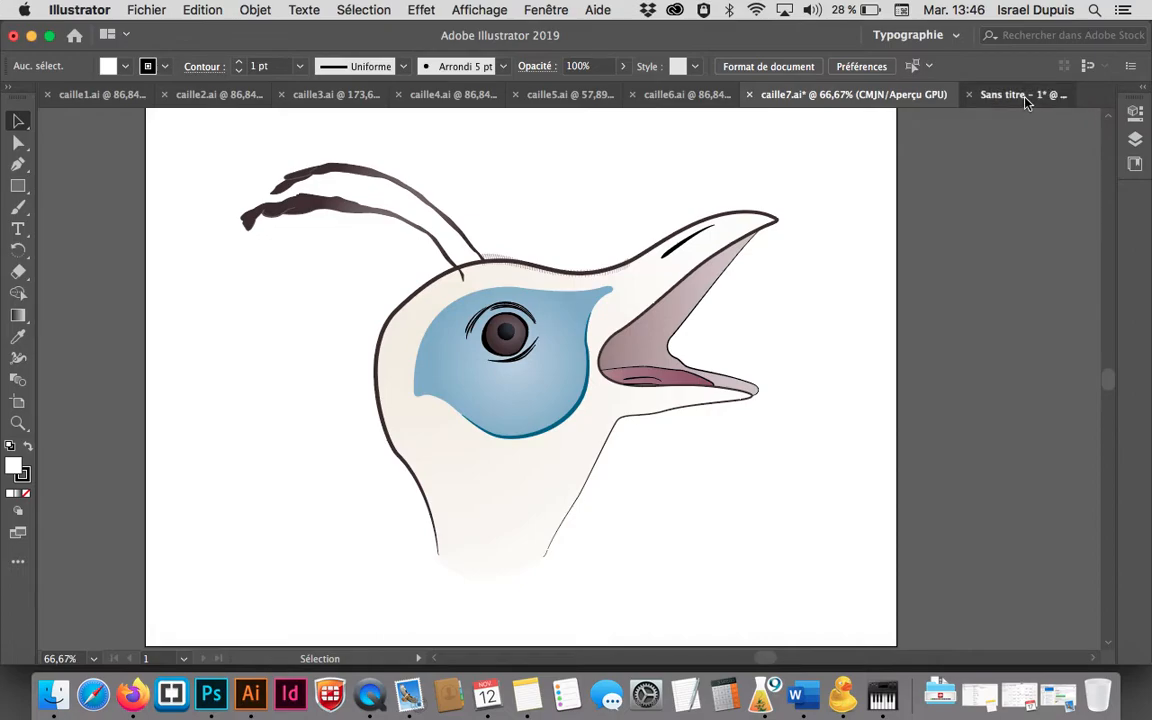
pyautogui.click(1025, 96)
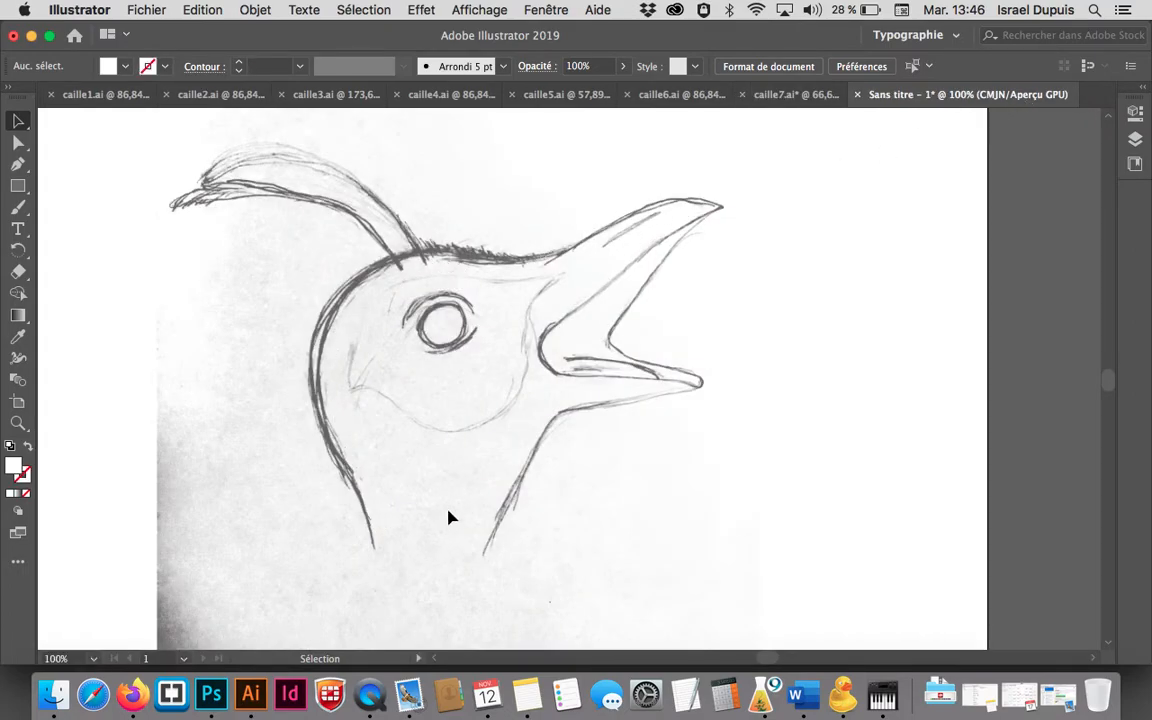
pyautogui.click(770, 97)
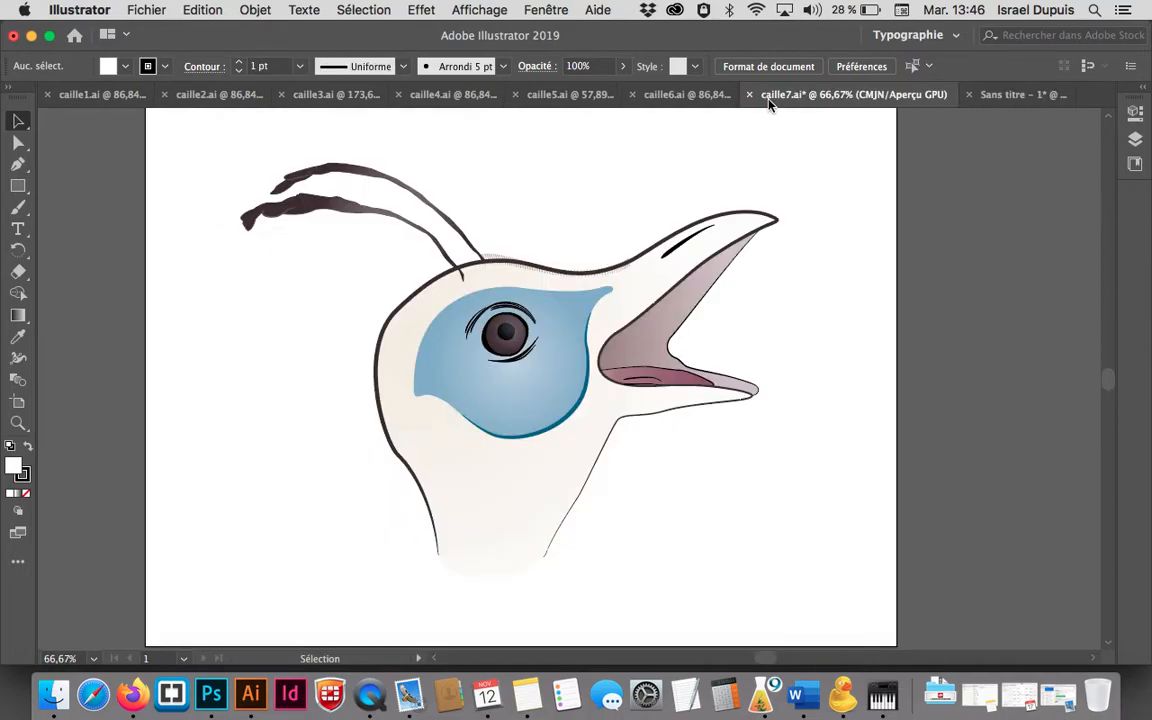
# Clear the floating panels from the workspace and display the layers of caille7.ai
pyautogui.hotkey('shift', 'Tab')
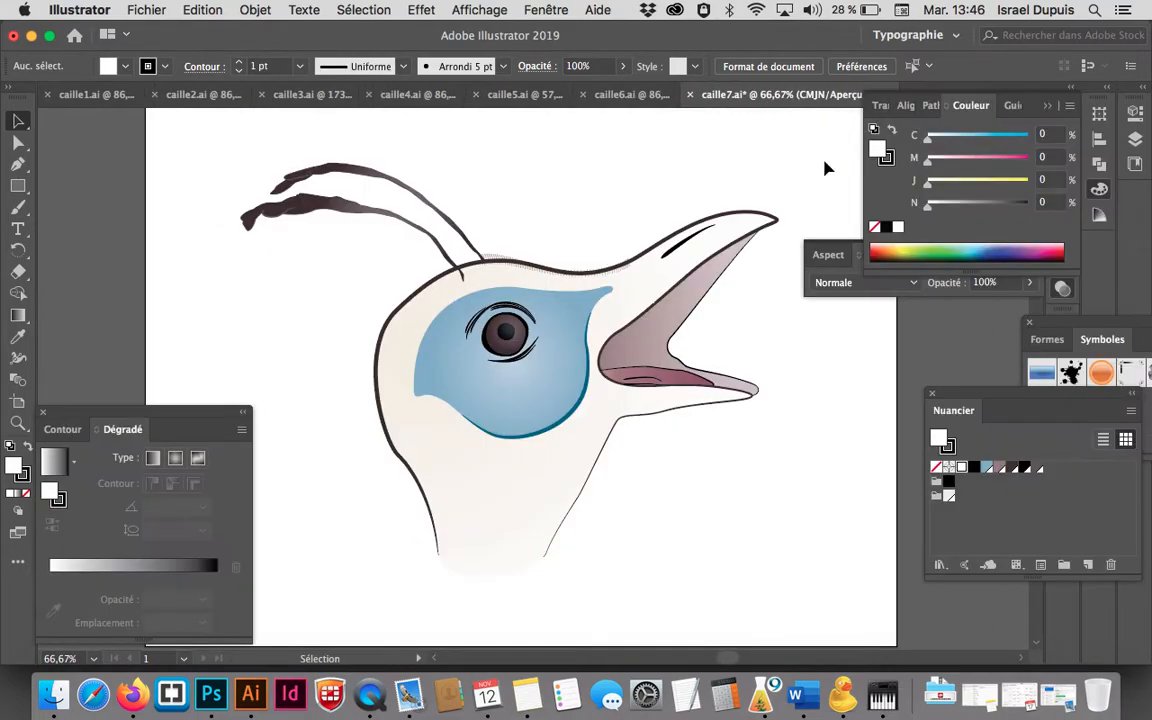
pyautogui.hotkey('shift', 'Tab')
pyautogui.hotkey('shift', 'Tab')
pyautogui.click(49, 35)
pyautogui.hotkey('shift', 'Tab')
pyautogui.hotkey('shift', 'Tab')
pyautogui.hotkey('shift', 'Tab')
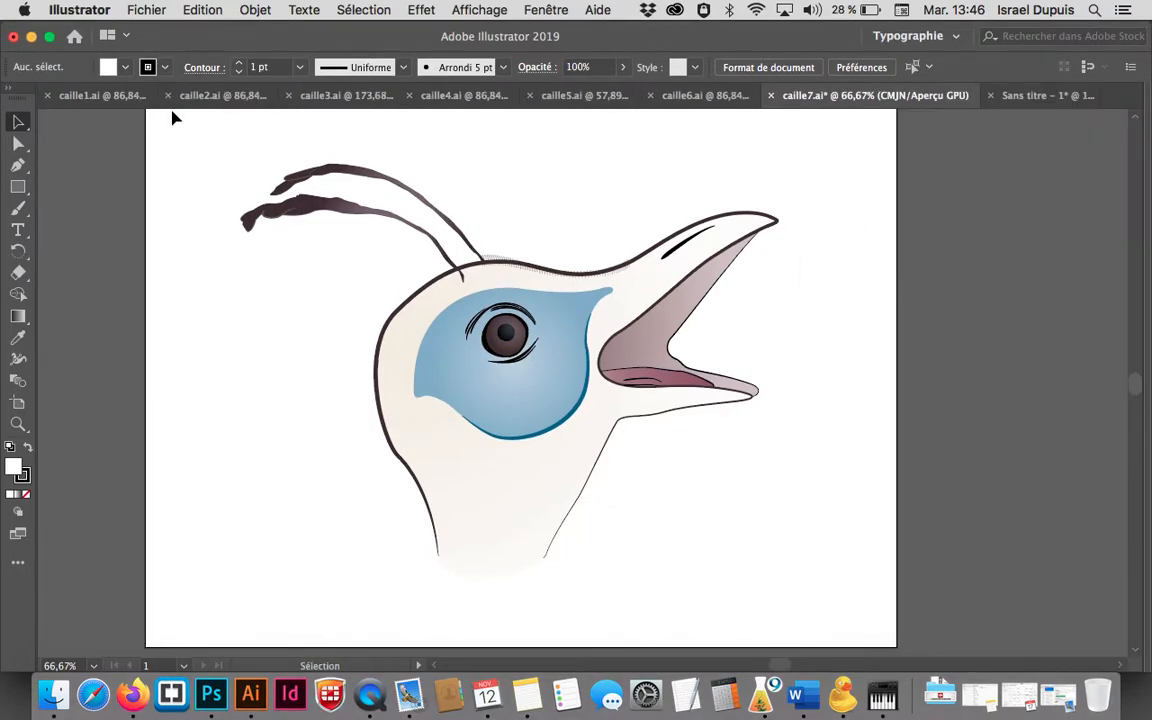
pyautogui.hotkey('shift', 'Tab')
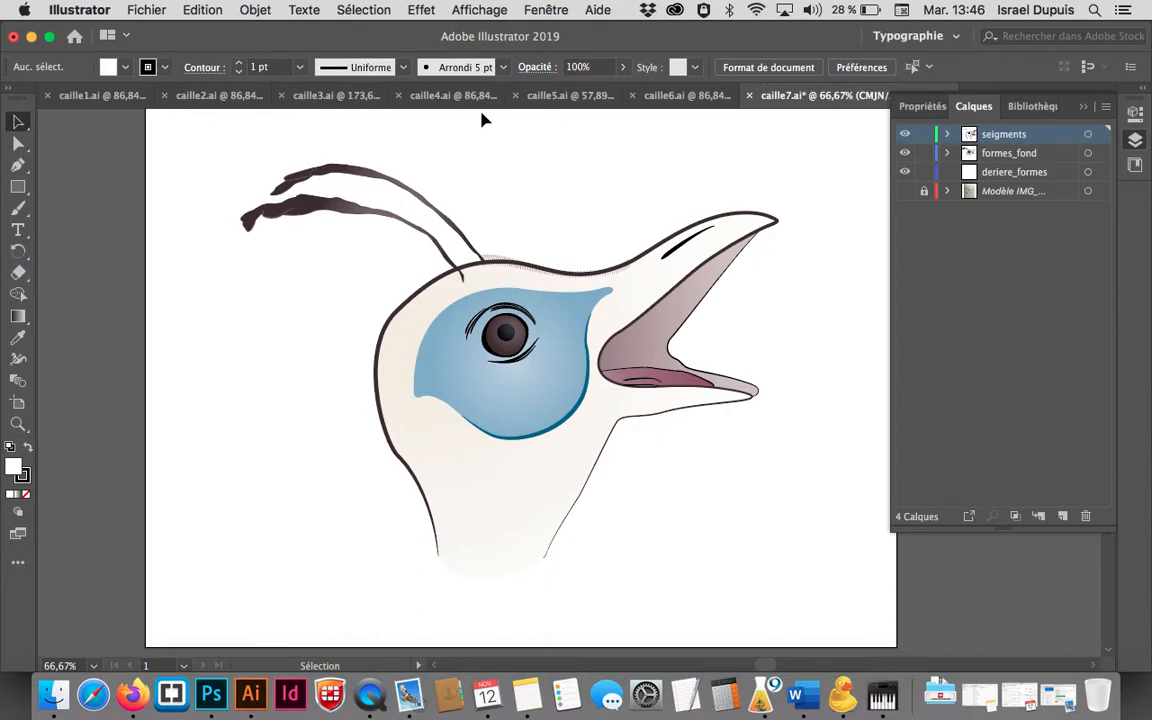
# Hide the seigments layer, expand formes_fond, and examine the shape stacking by hiding and reshowing the cream head shape
pyautogui.click(905, 134)
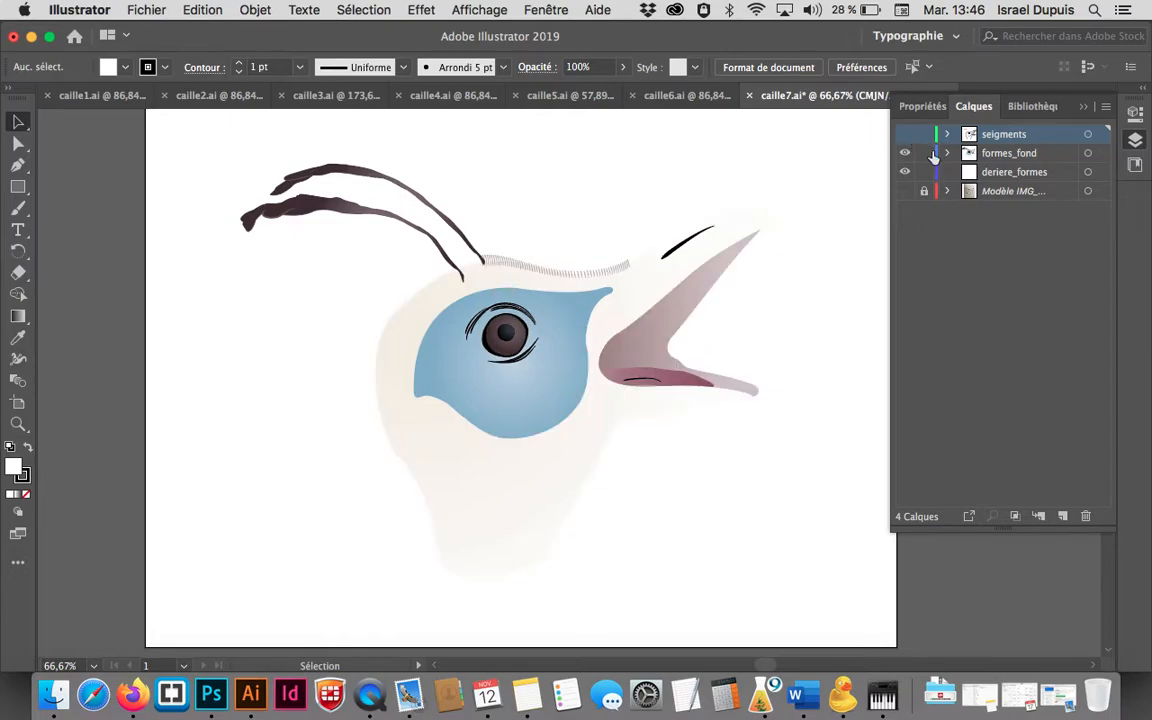
pyautogui.click(946, 153)
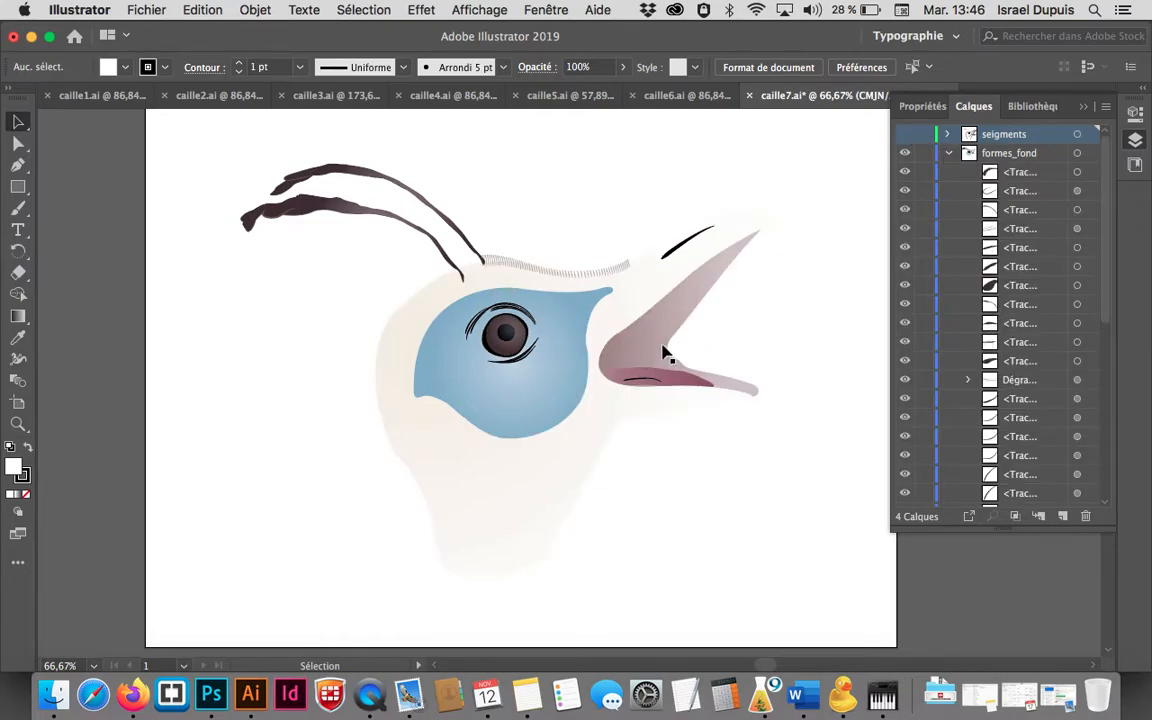
pyautogui.click(626, 406)
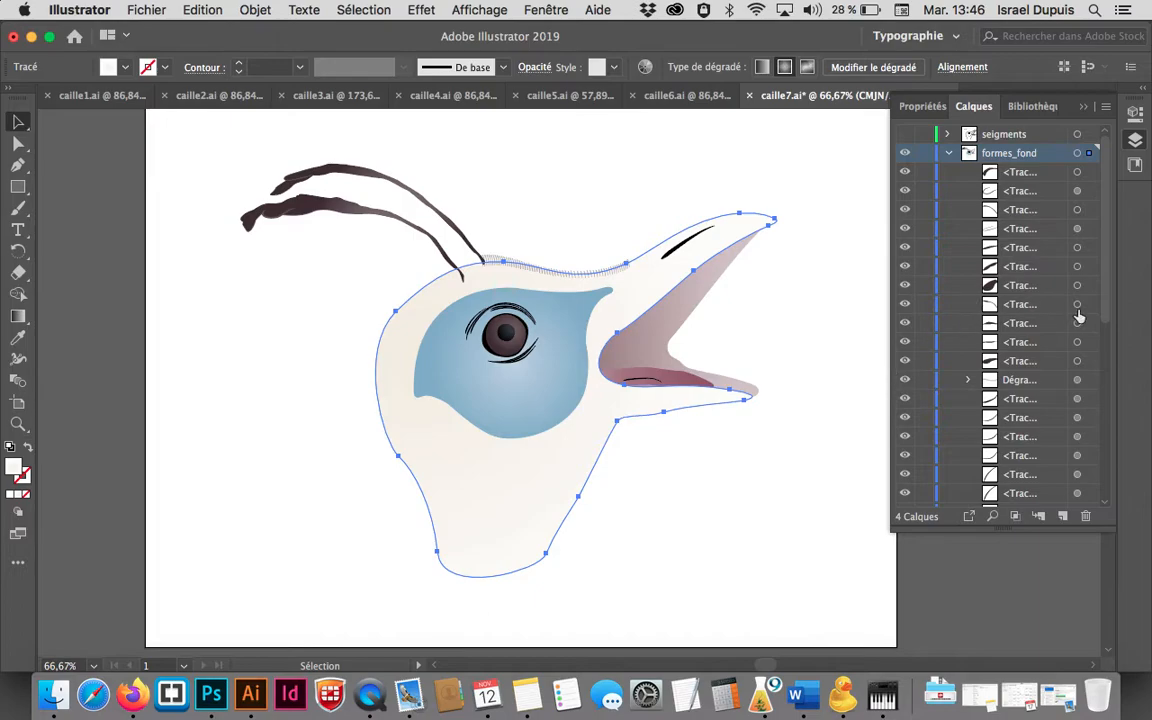
pyautogui.scroll(-5, 1108, 360)
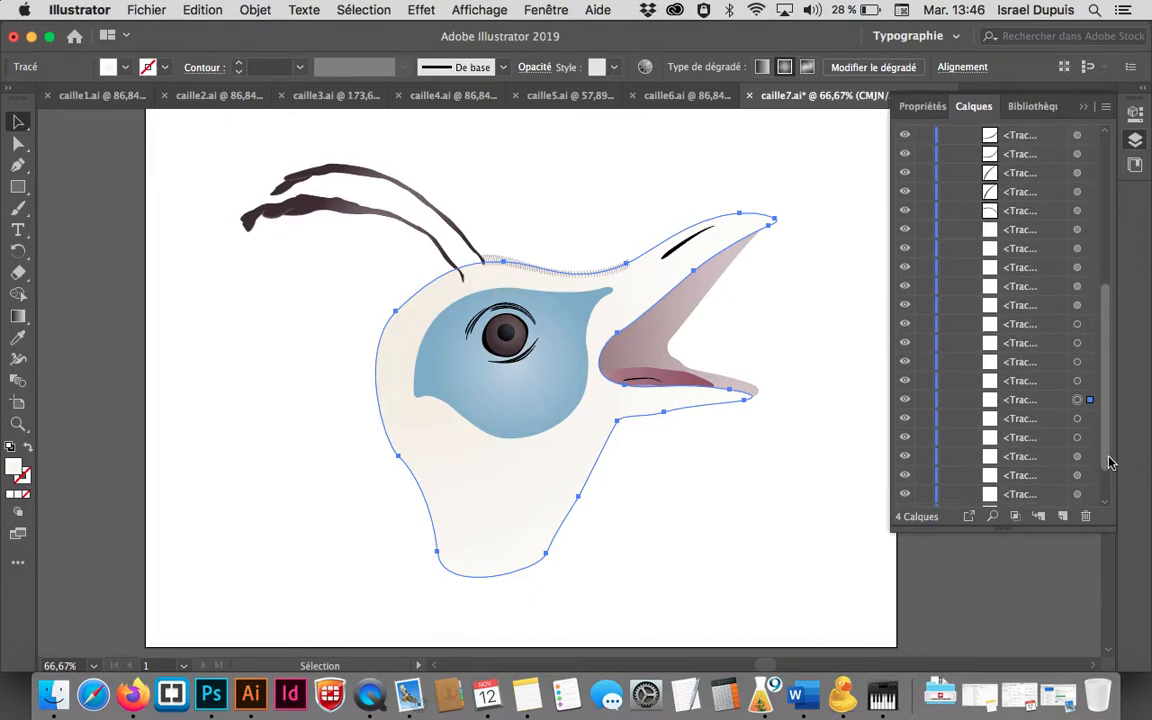
pyautogui.click(905, 383)
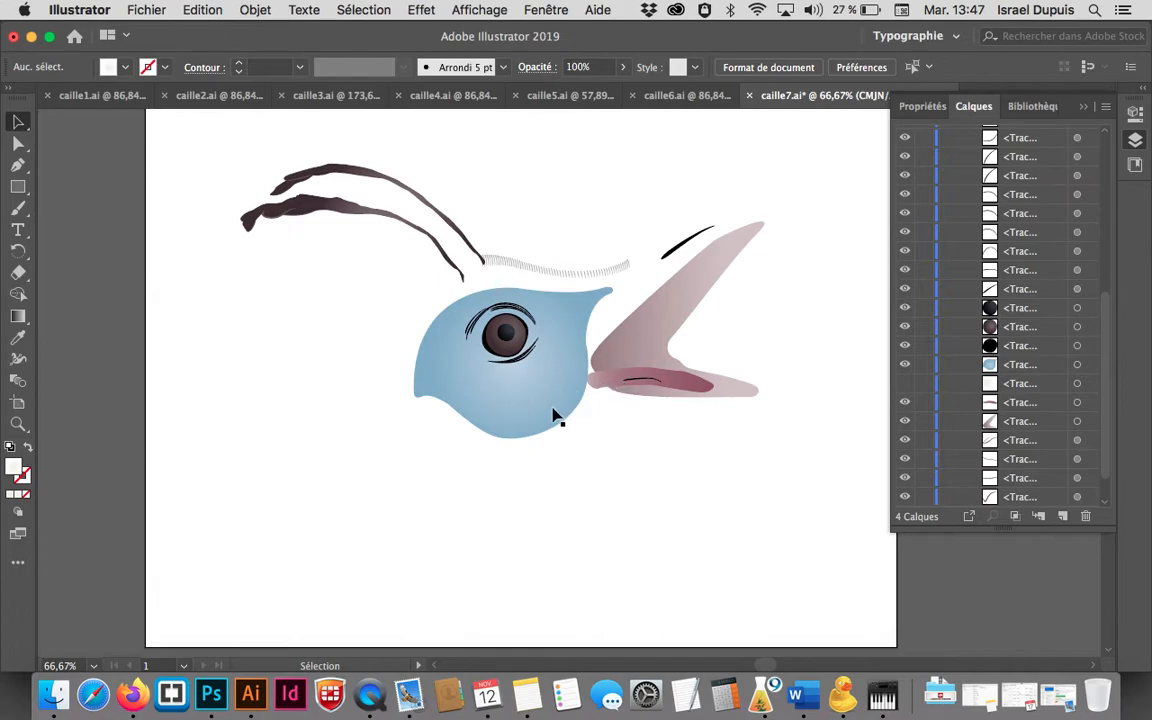
pyautogui.moveTo(1107, 391); pyautogui.dragTo(1110, 342)
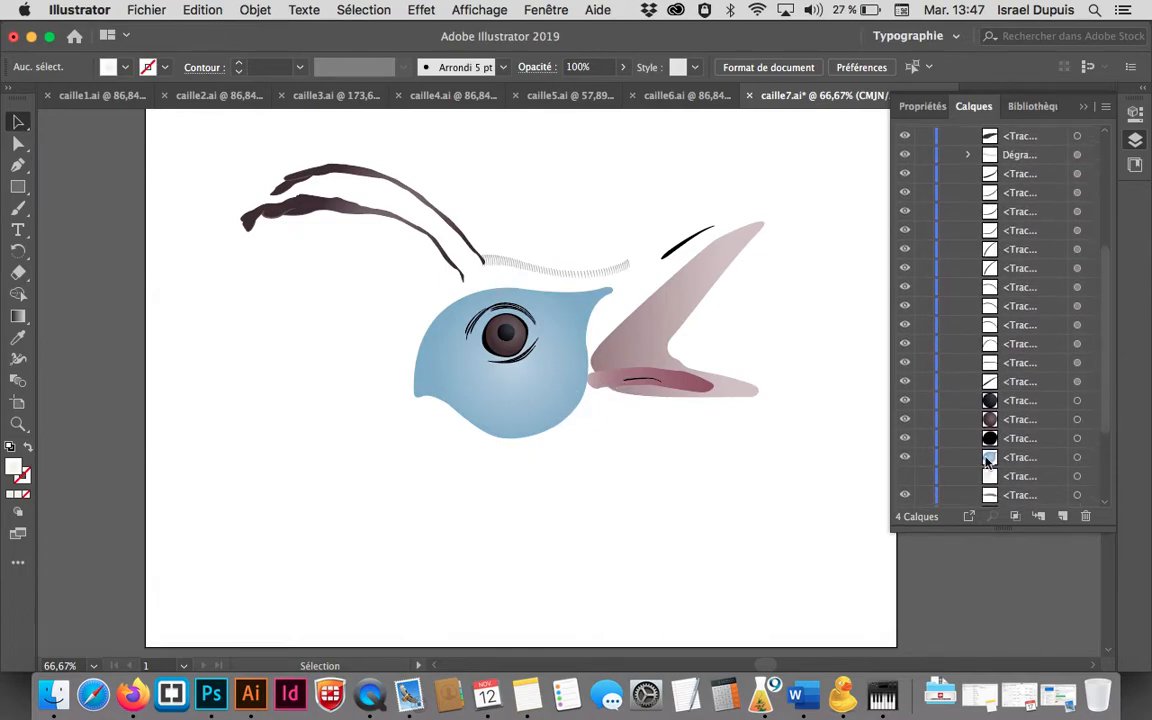
pyautogui.click(904, 477)
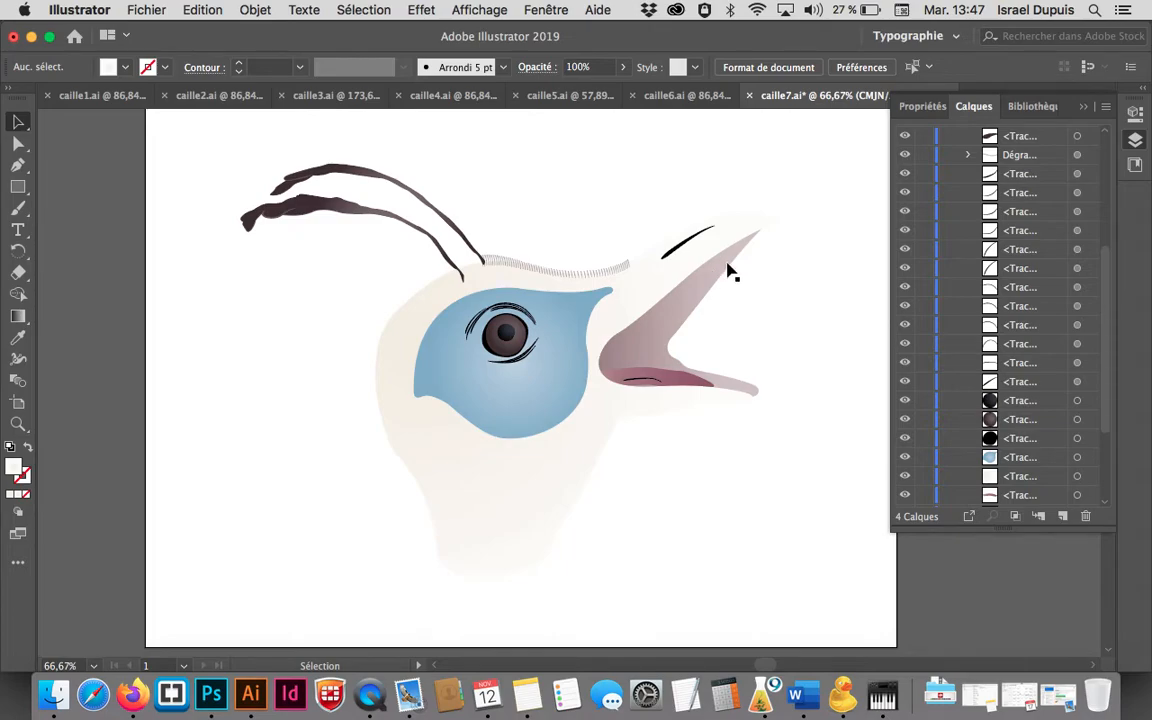
# Return to the untitled sketch document, activate the Pen tool and display the layers with dessin active
pyautogui.click(1085, 107)
pyautogui.click(1029, 102)
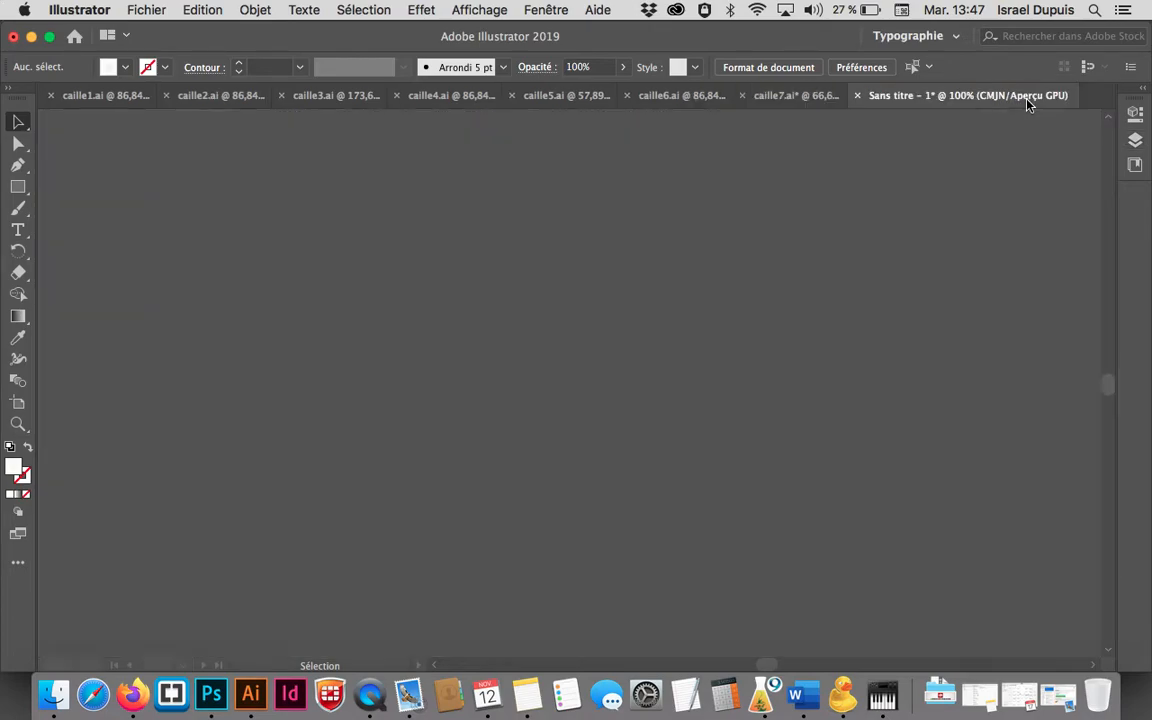
pyautogui.click(20, 168)
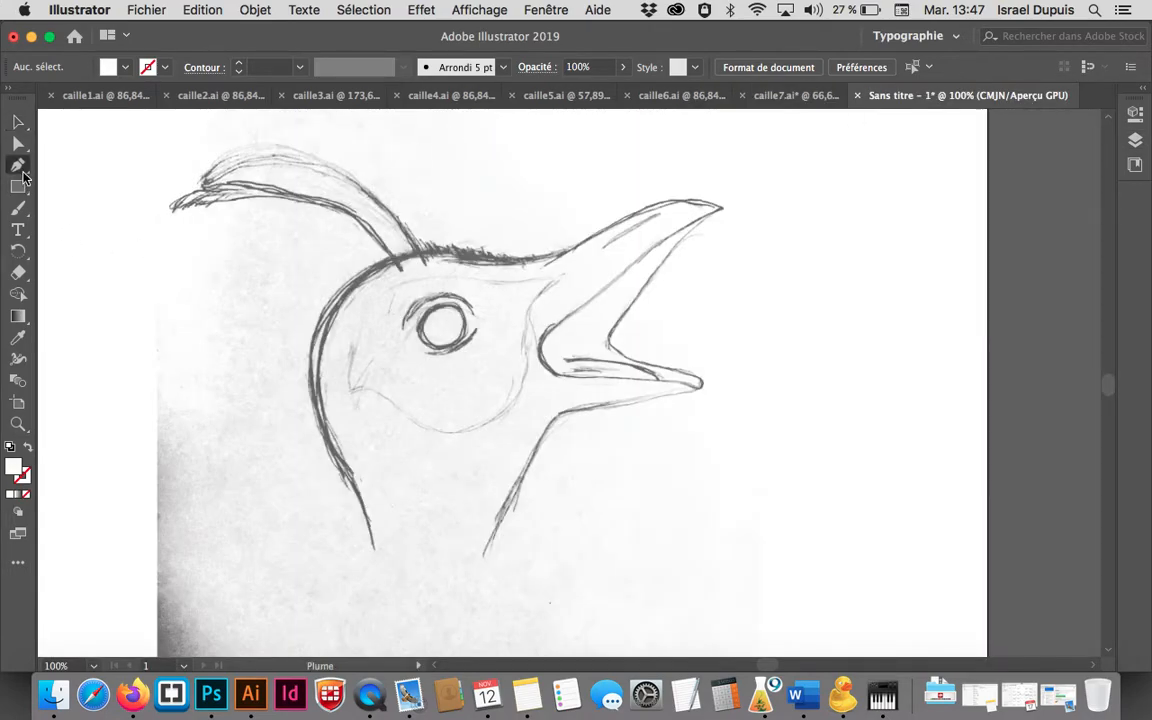
pyautogui.press('Tab')
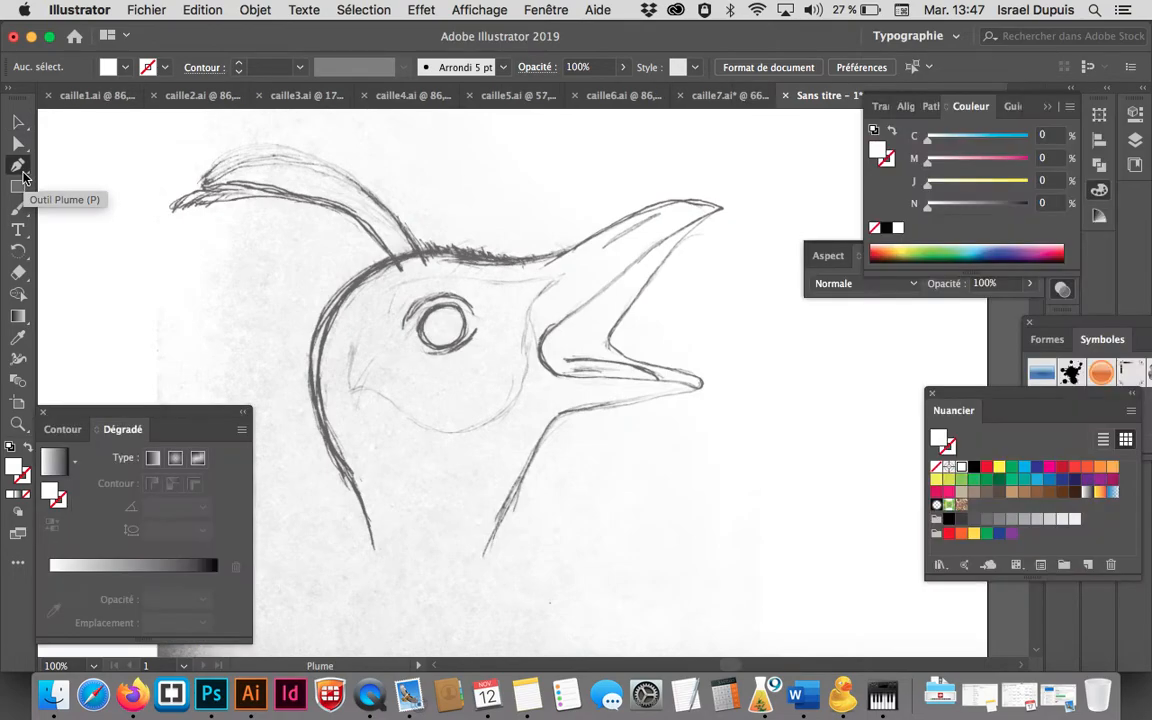
pyautogui.press('Tab')
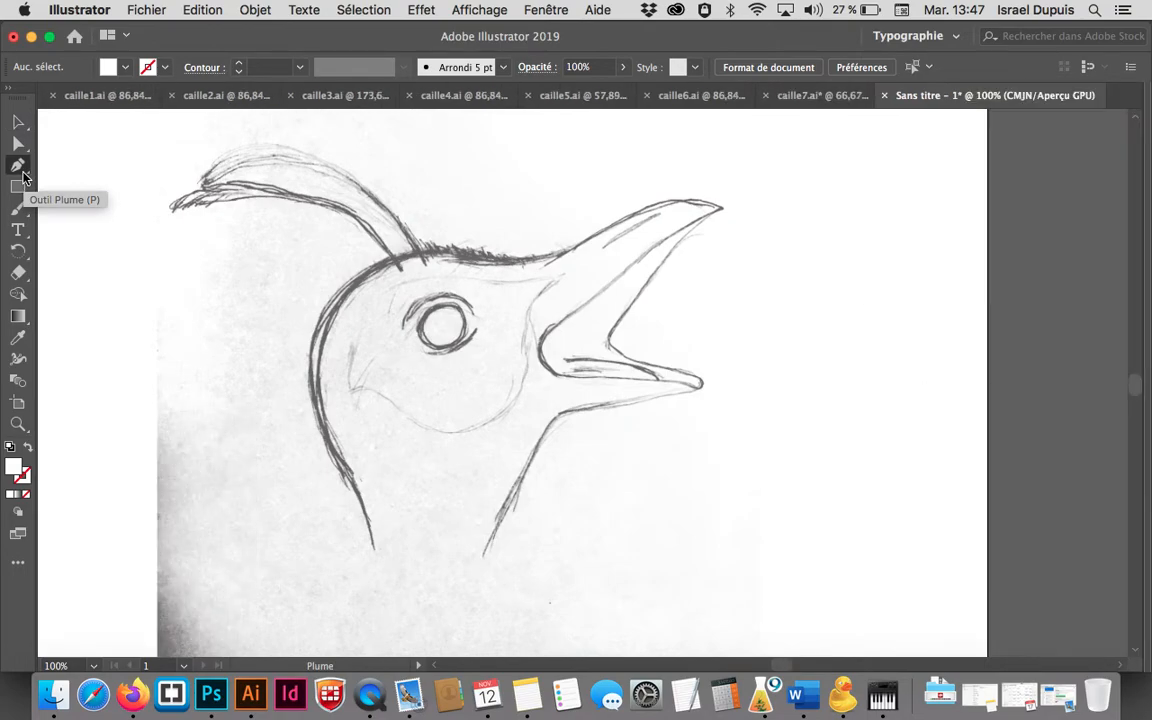
pyautogui.press('F7')
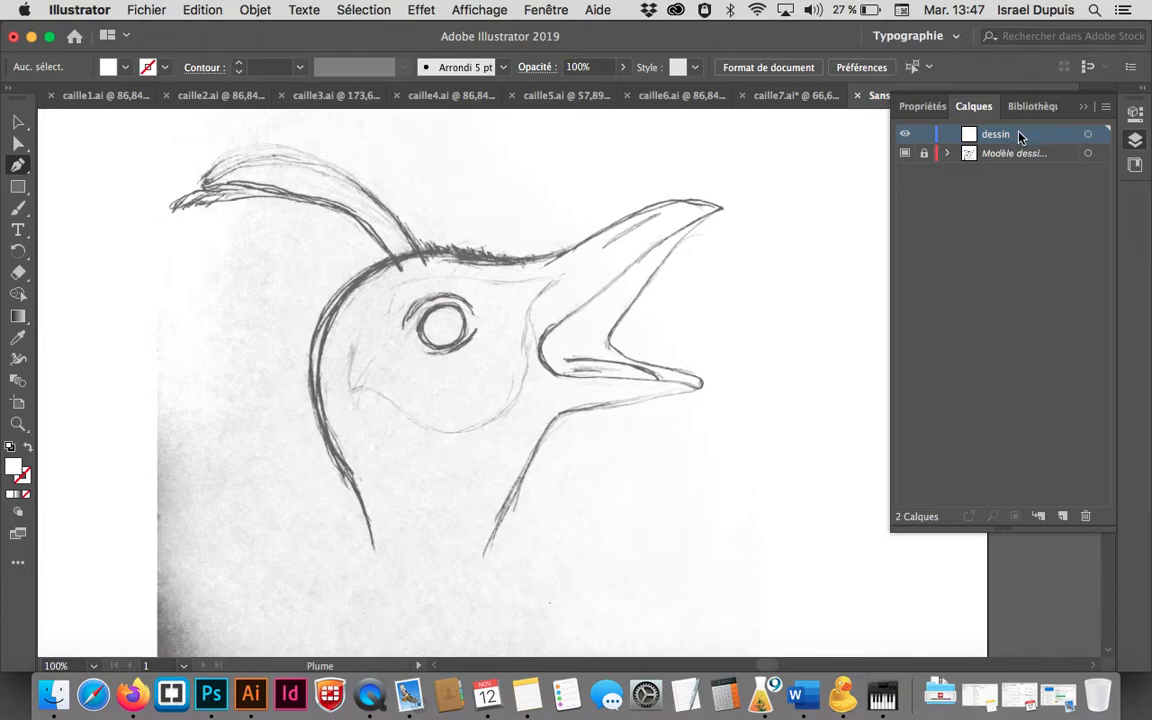
# Trace the back of the neck and head from the neck's base to the crown with the Pen tool, using no fill
pyautogui.click(373, 560)
pyautogui.moveTo(374, 561); pyautogui.dragTo(367, 535)
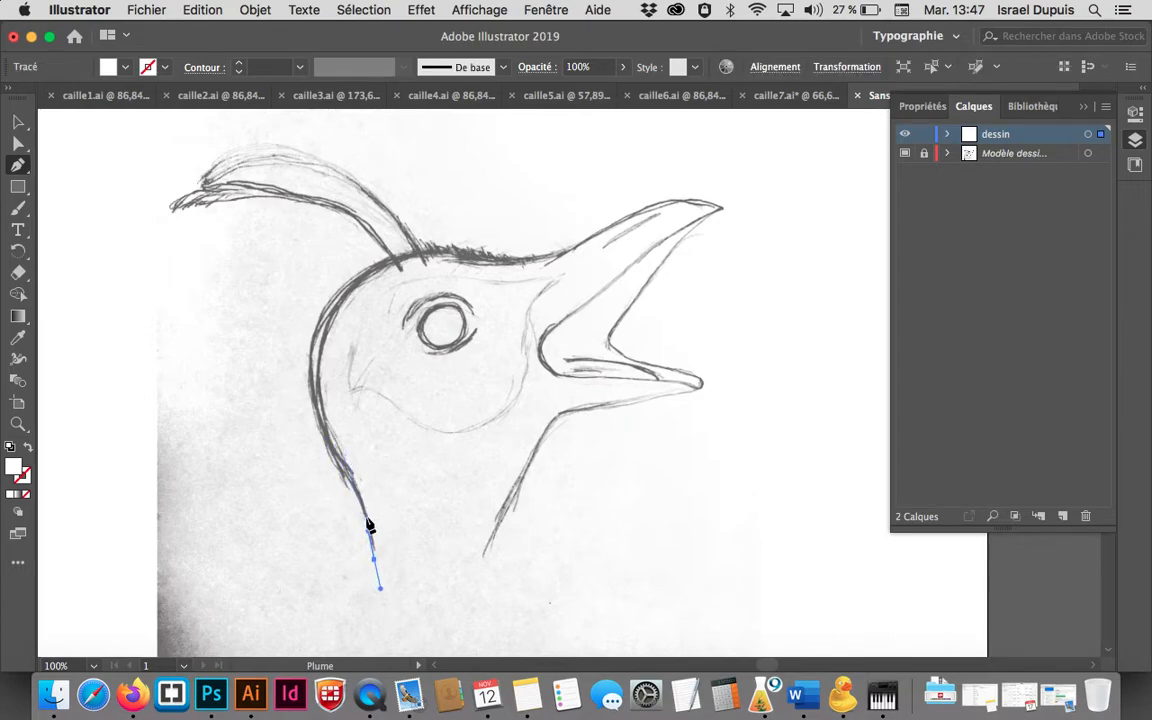
pyautogui.moveTo(333, 455); pyautogui.dragTo(311, 439)
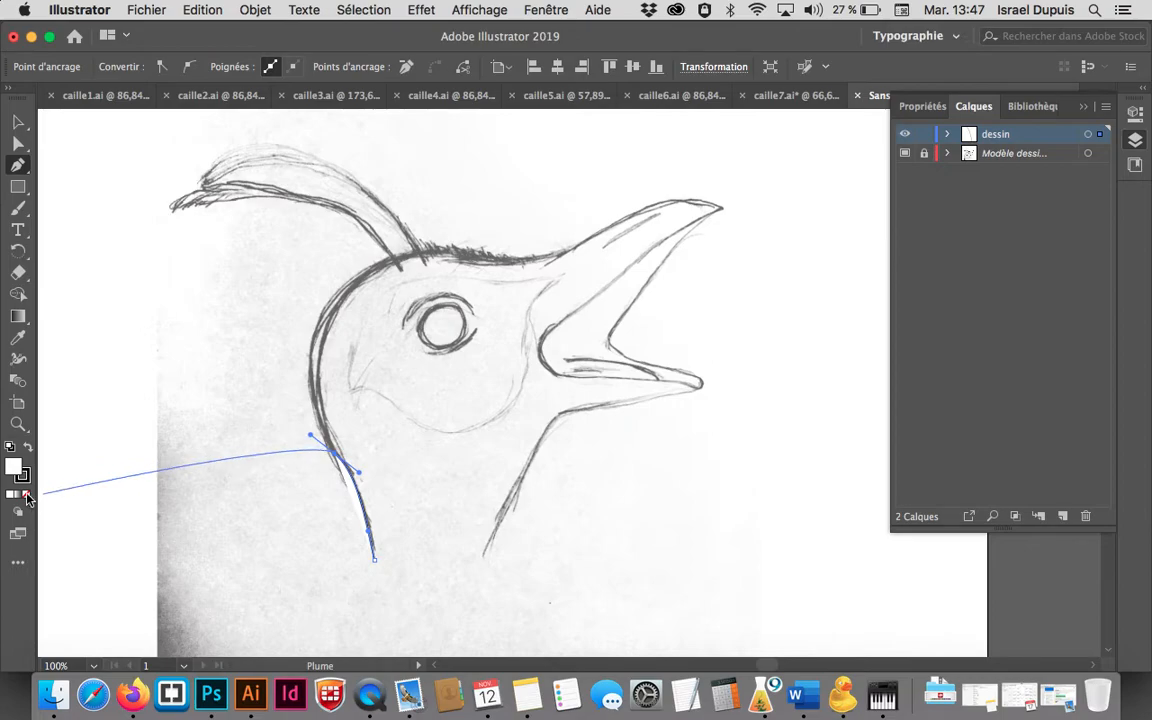
pyautogui.click(28, 497)
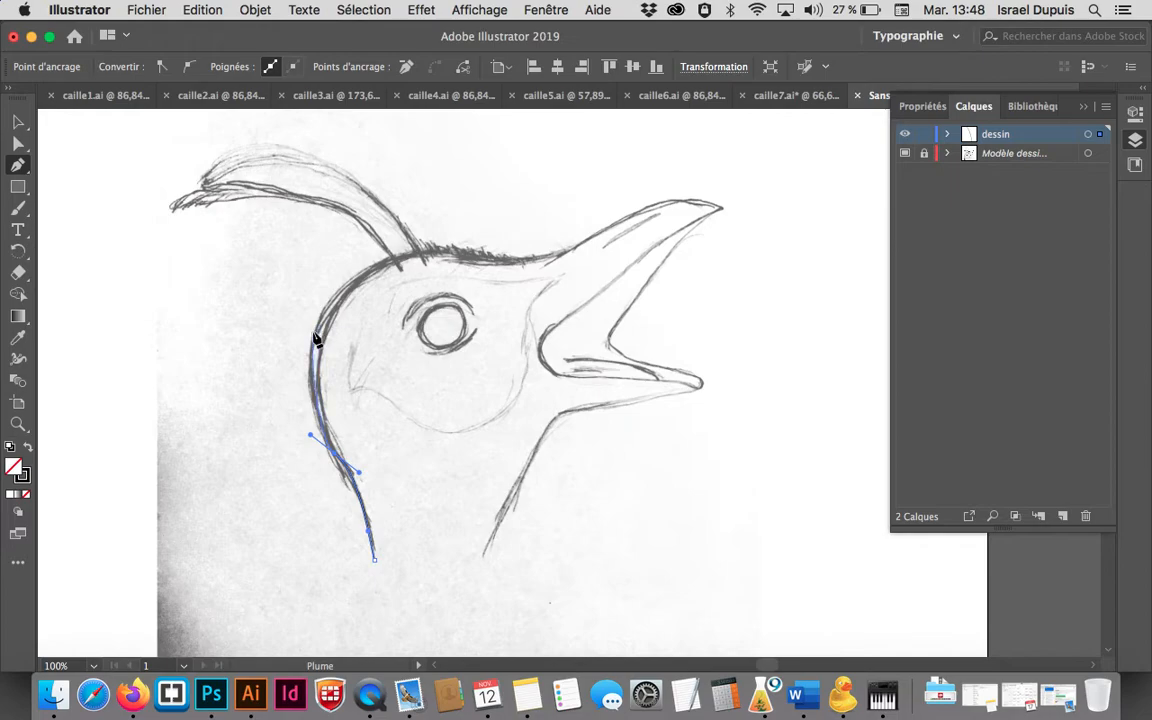
pyautogui.moveTo(318, 325); pyautogui.dragTo(324, 317)
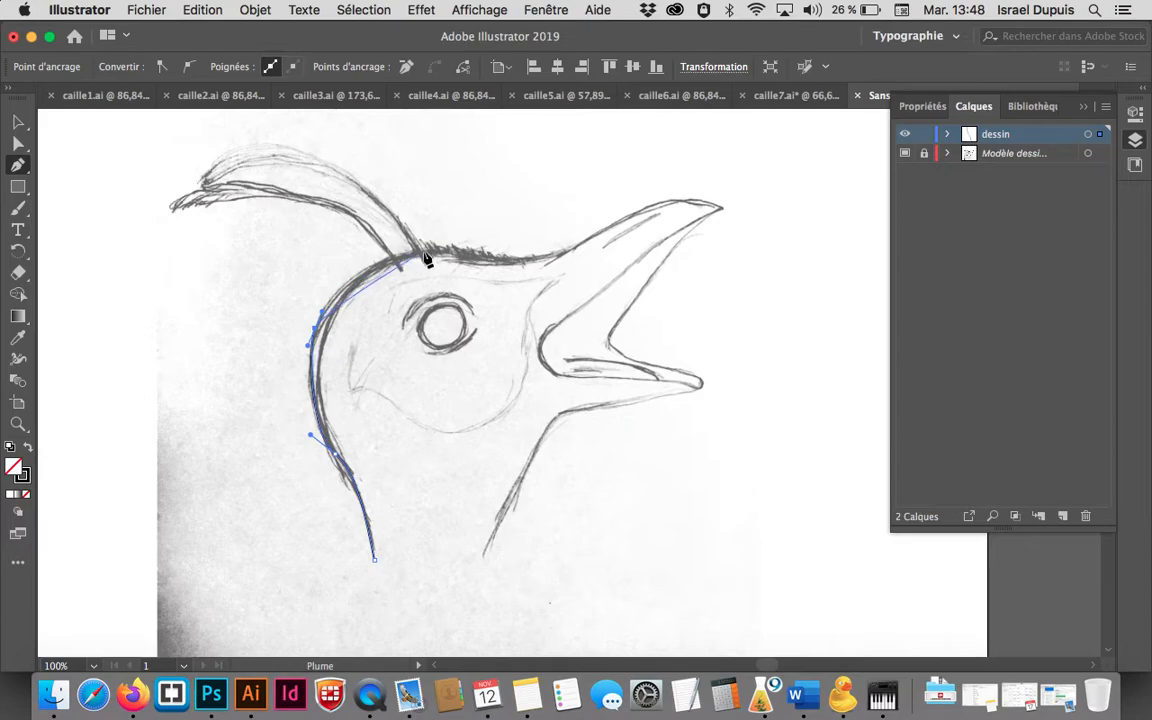
pyautogui.moveTo(441, 253); pyautogui.dragTo(528, 259)
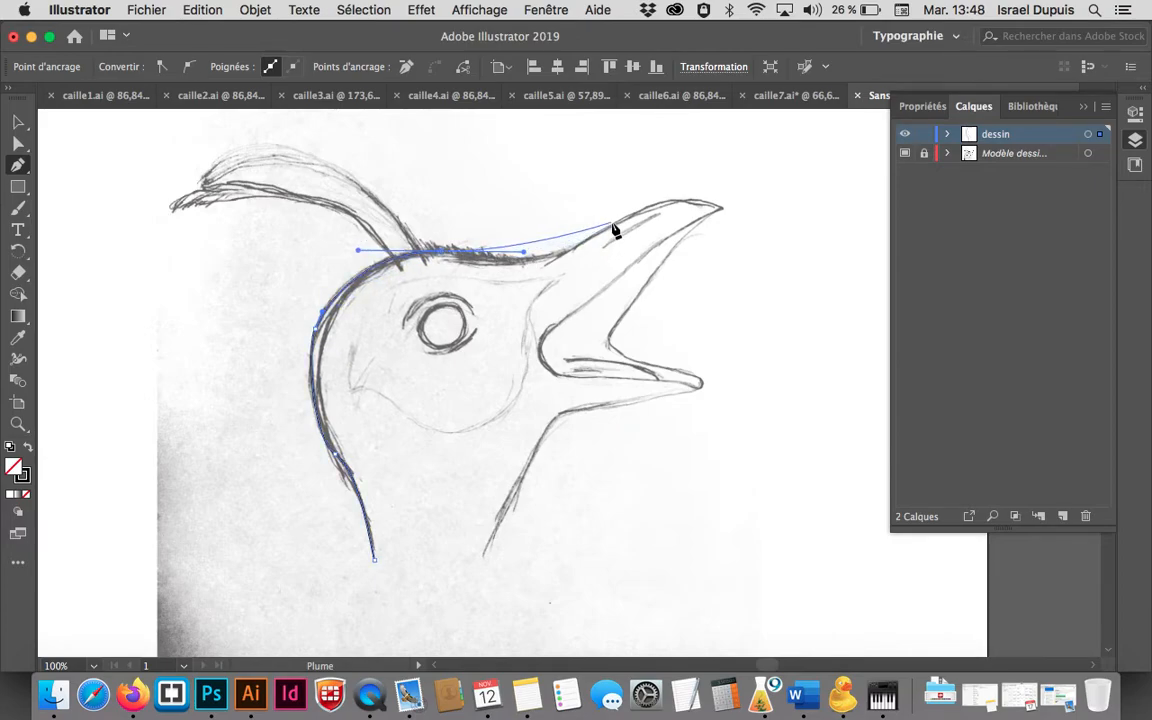
# Continue the path from the crown along the top of the upper beak and around its tip
pyautogui.moveTo(611, 228); pyautogui.dragTo(710, 180)
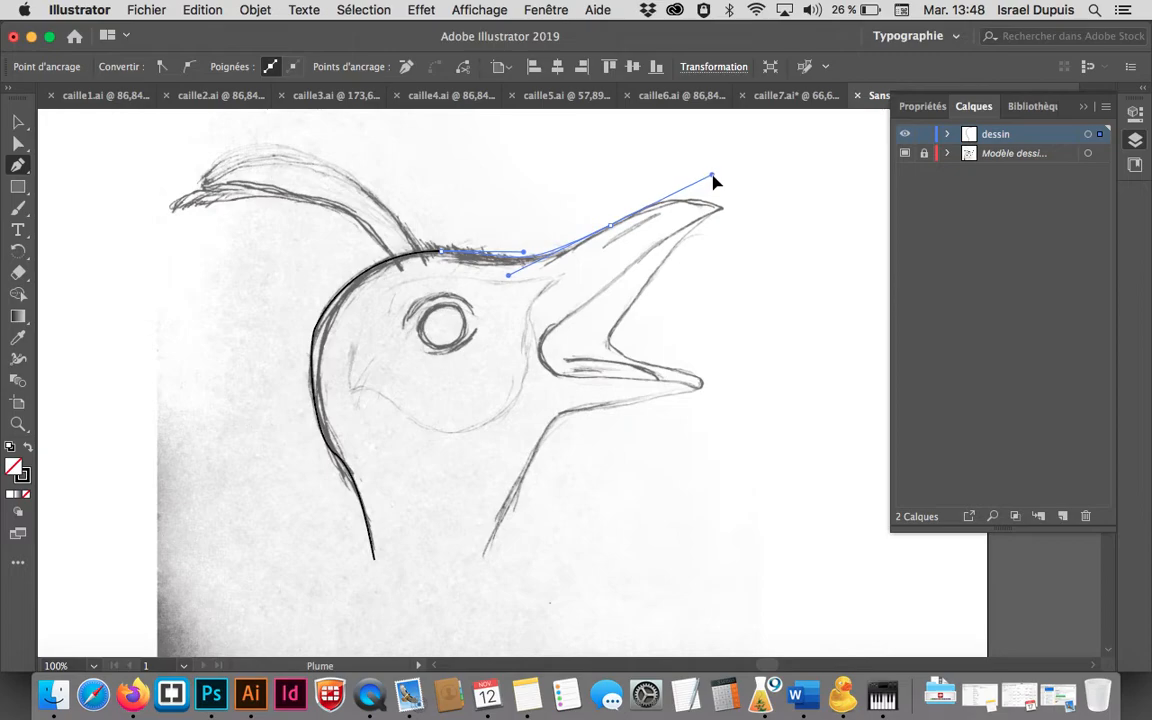
pyautogui.moveTo(713, 180); pyautogui.dragTo(672, 193)
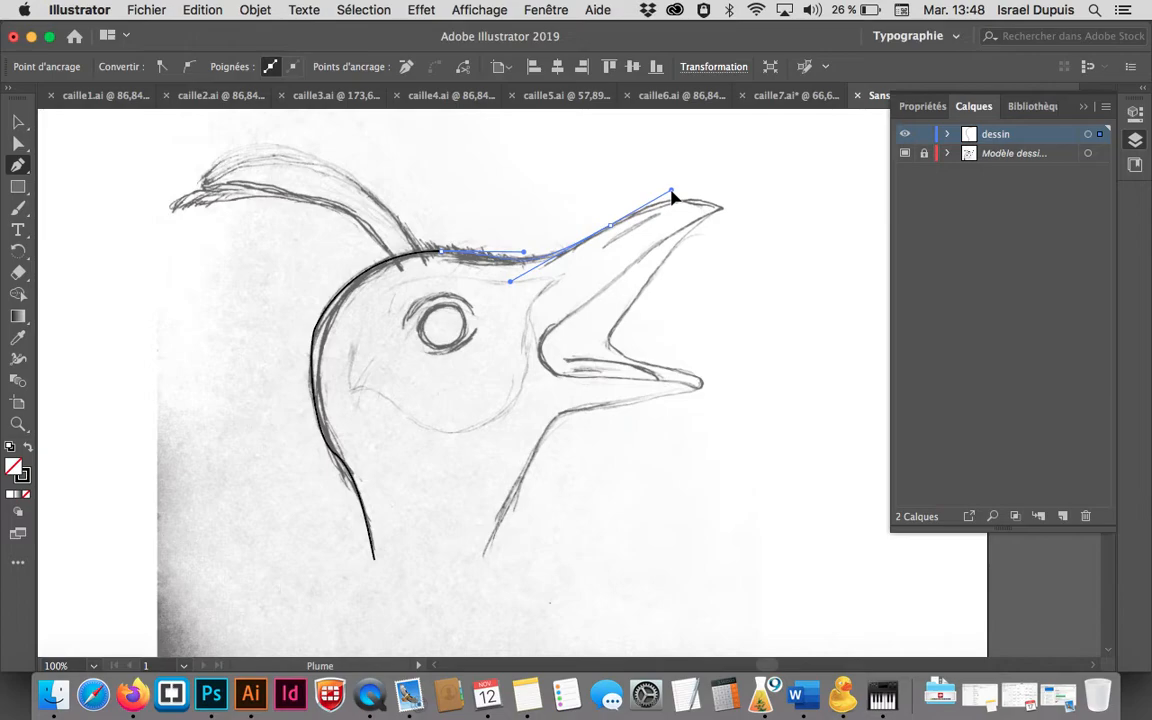
pyautogui.moveTo(672, 197); pyautogui.dragTo(674, 194)
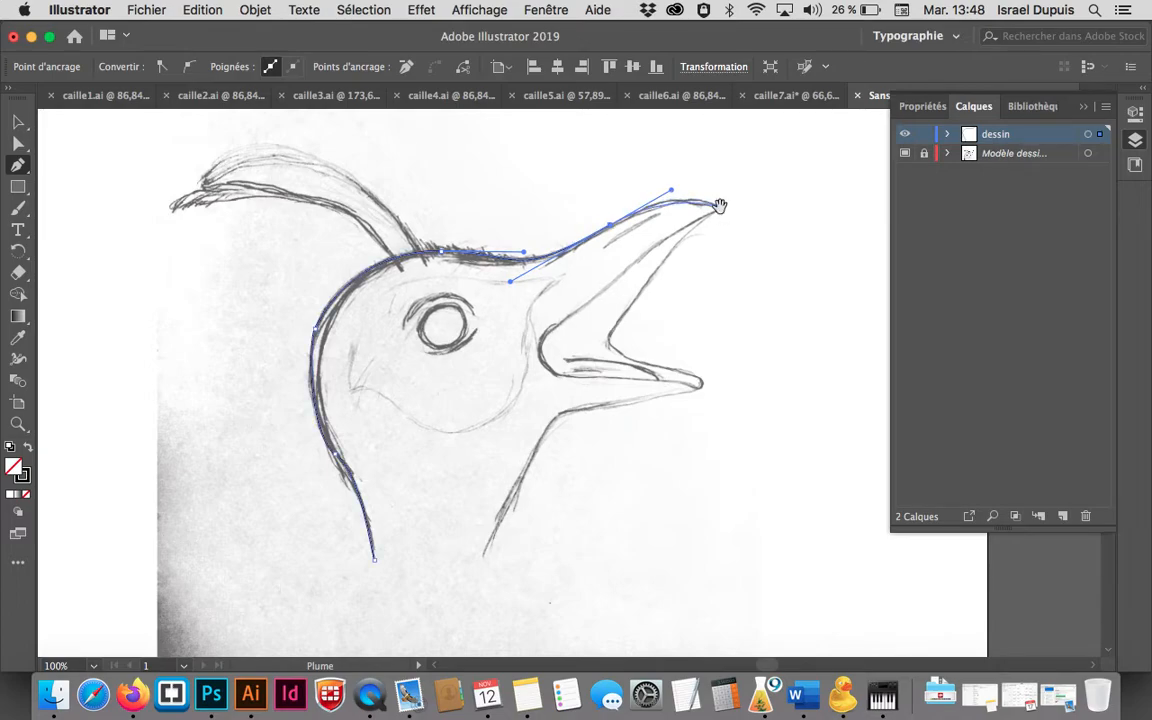
pyautogui.keyDown('super'); pyautogui.click(721, 211); pyautogui.keyUp('super')
pyautogui.keyDown('super'); pyautogui.click(527, 416); pyautogui.keyUp('super')
pyautogui.keyDown('super'); pyautogui.click(556, 382); pyautogui.keyUp('super')
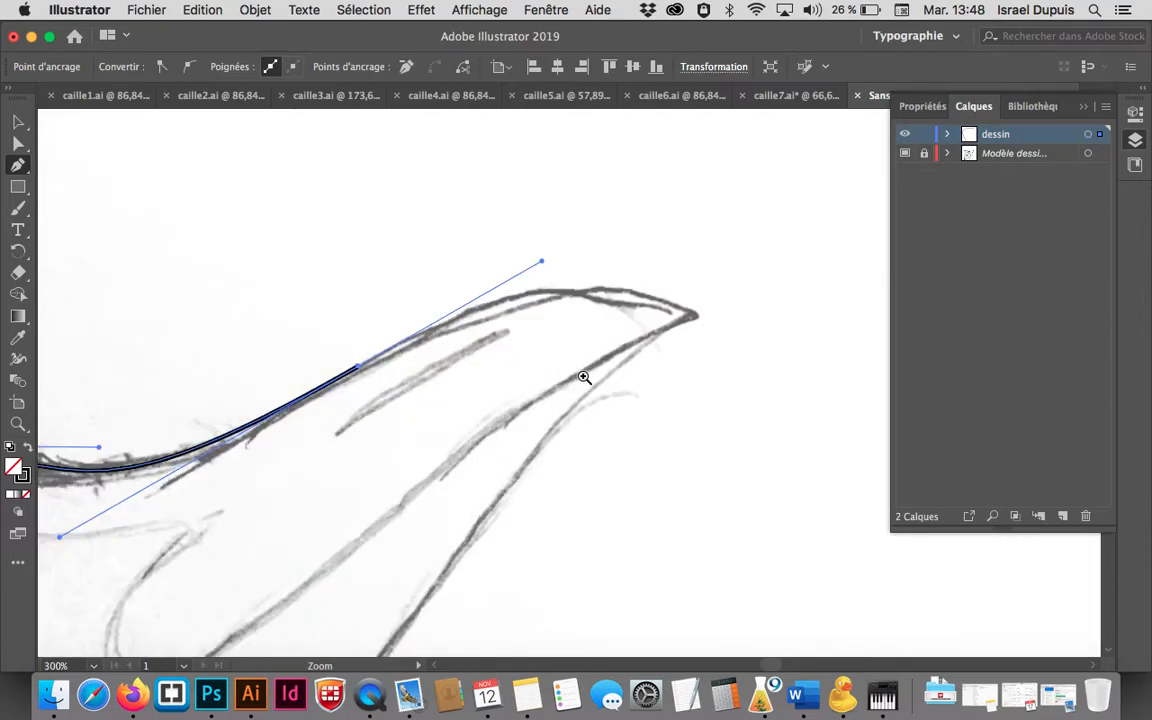
pyautogui.click(672, 310)
pyautogui.moveTo(675, 311); pyautogui.dragTo(710, 318)
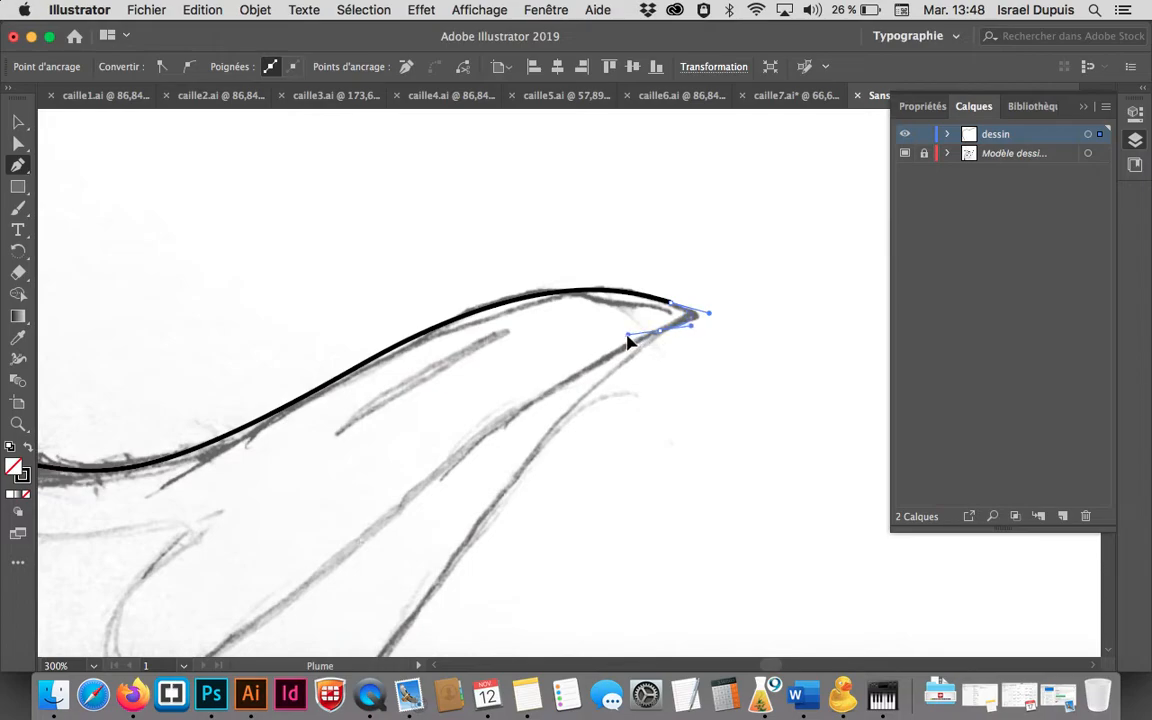
pyautogui.click(620, 342)
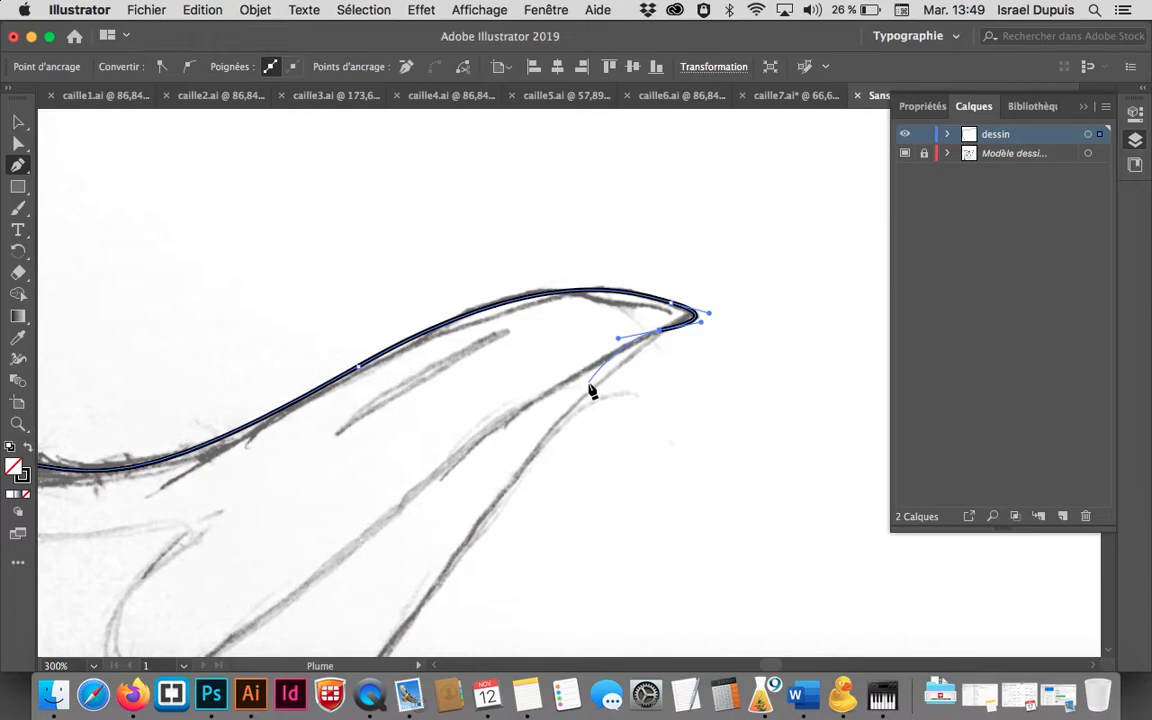
# Extend the path down the upper beak's inner edge, around the corner of the mouth and along the lower beak
pyautogui.moveTo(452, 478); pyautogui.dragTo(596, 288)
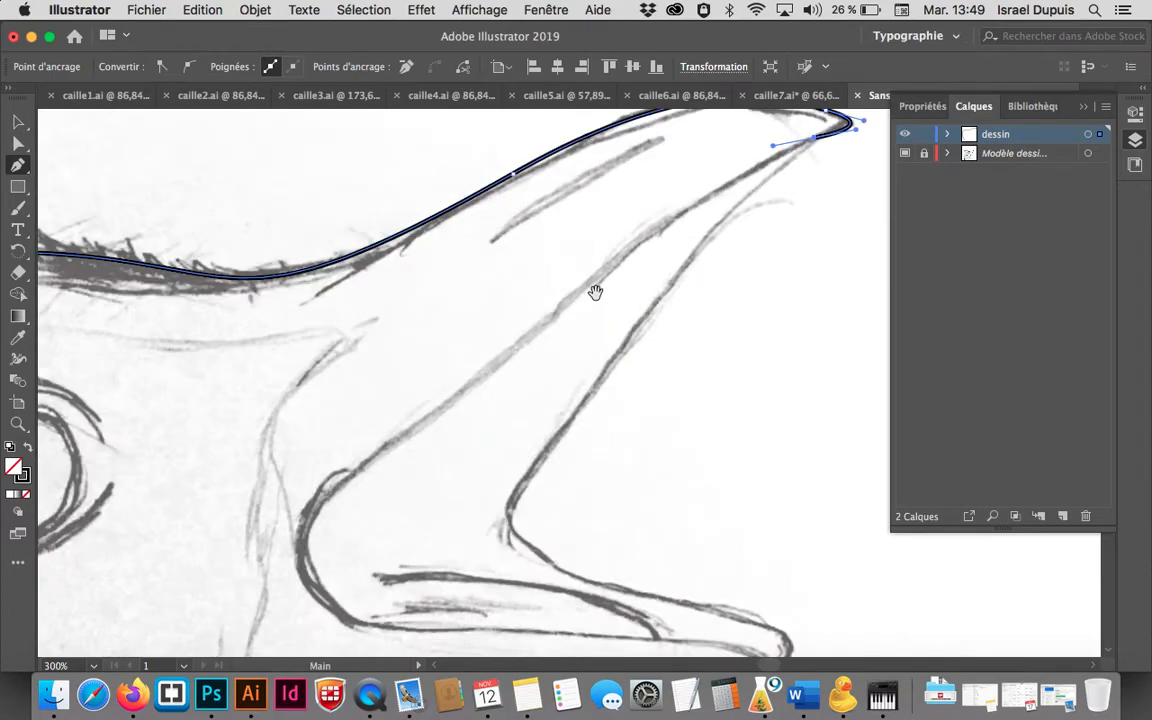
pyautogui.moveTo(352, 471); pyautogui.dragTo(327, 493)
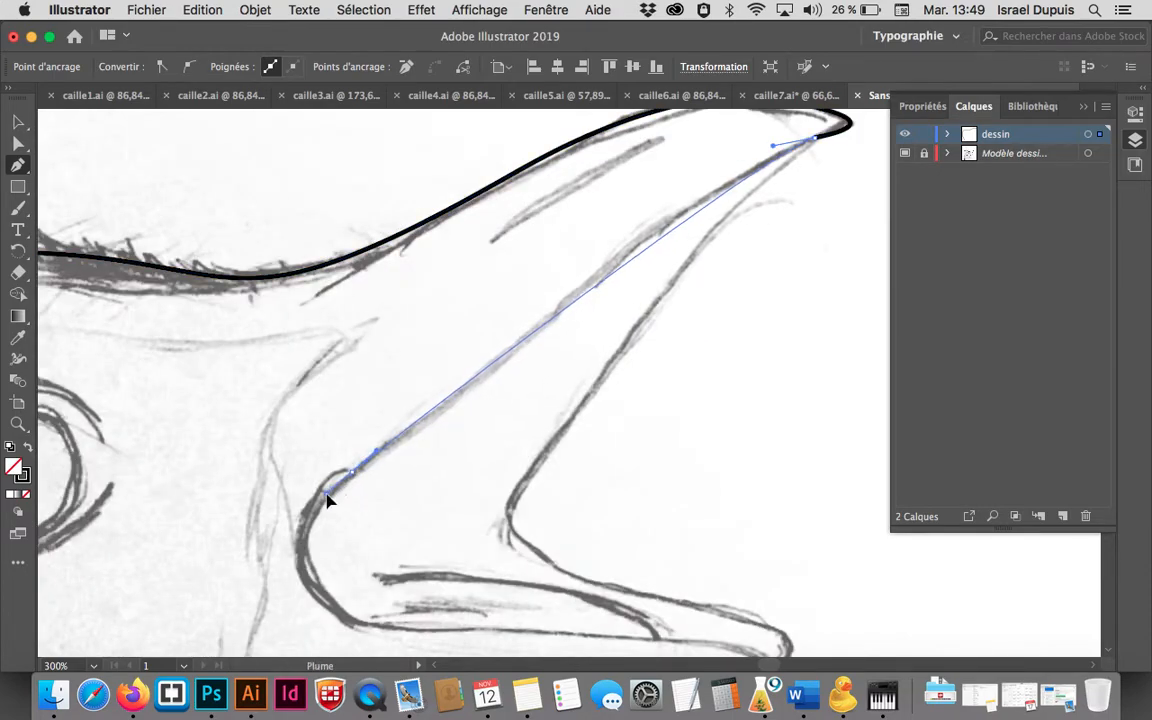
pyautogui.moveTo(371, 627); pyautogui.dragTo(376, 516)
pyautogui.click(584, 521)
pyautogui.moveTo(589, 522); pyautogui.dragTo(622, 536)
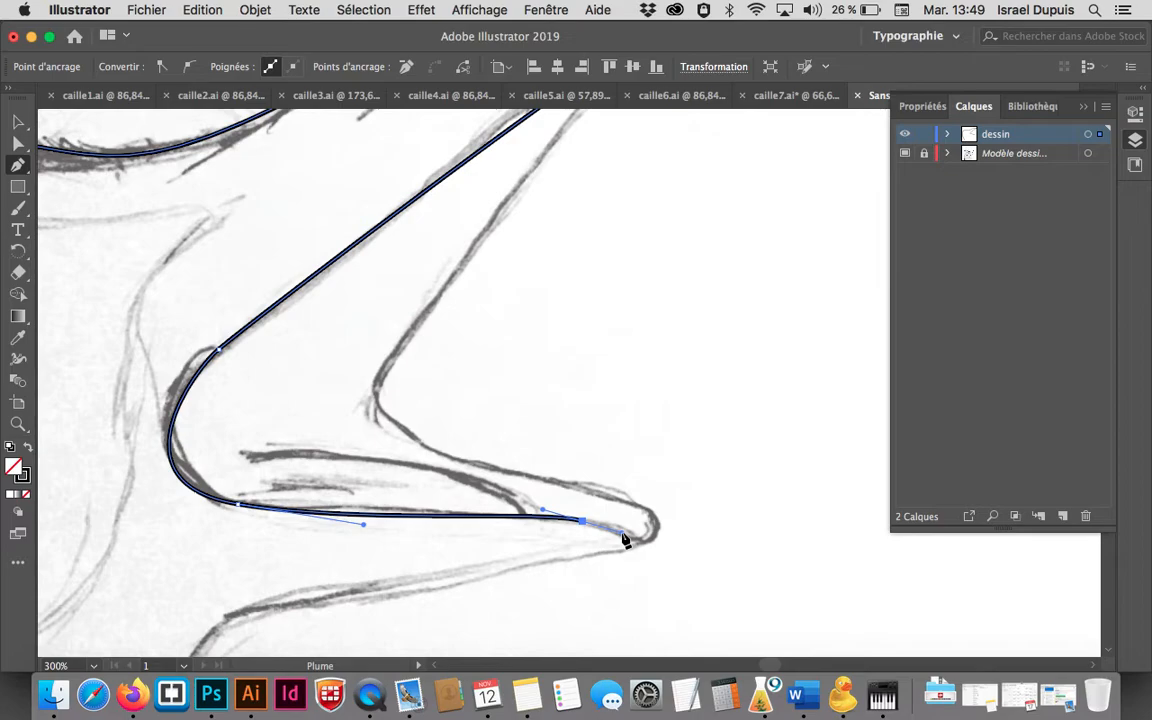
# Adjust the direction handles at the mouth corner and lower beak so the curve follows the sketch
pyautogui.moveTo(363, 525); pyautogui.dragTo(352, 513)
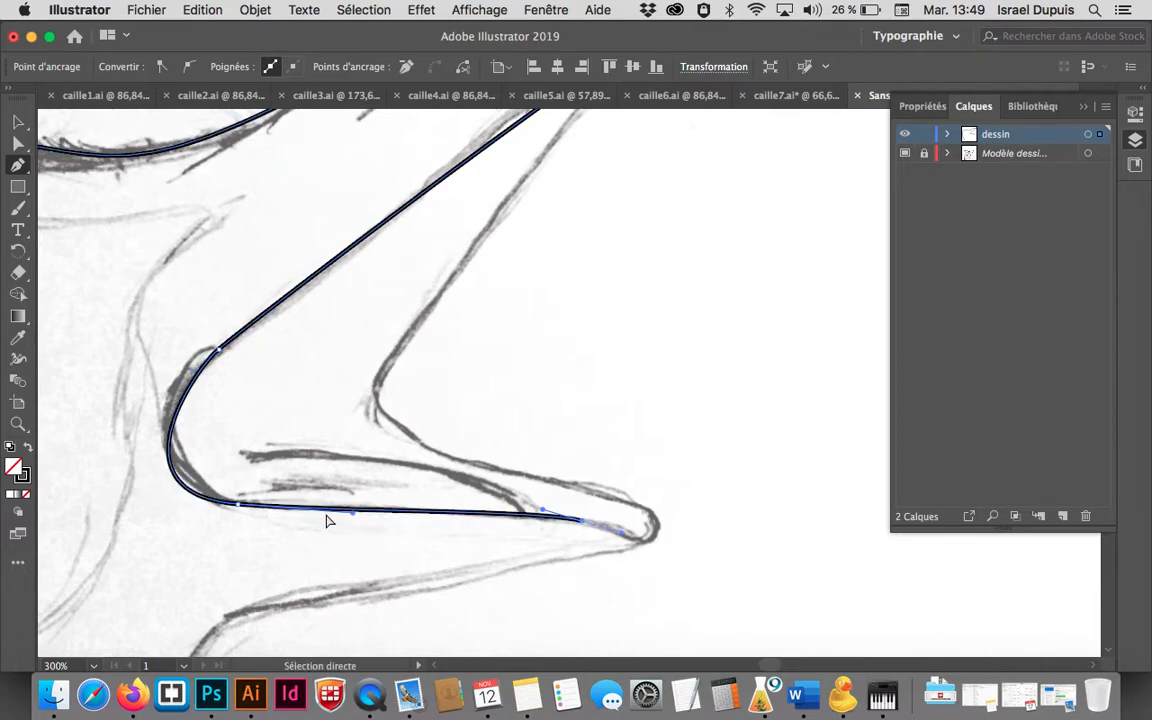
pyautogui.click(237, 504)
pyautogui.moveTo(111, 495); pyautogui.dragTo(125, 485)
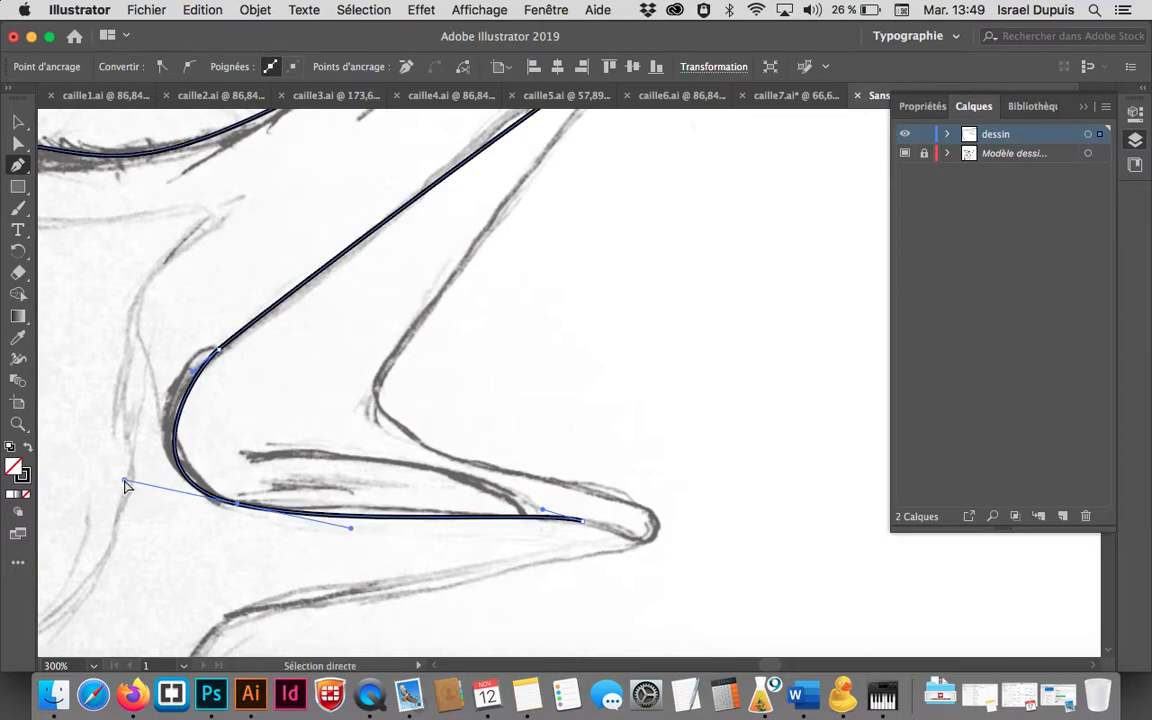
pyautogui.moveTo(545, 513); pyautogui.dragTo(498, 502)
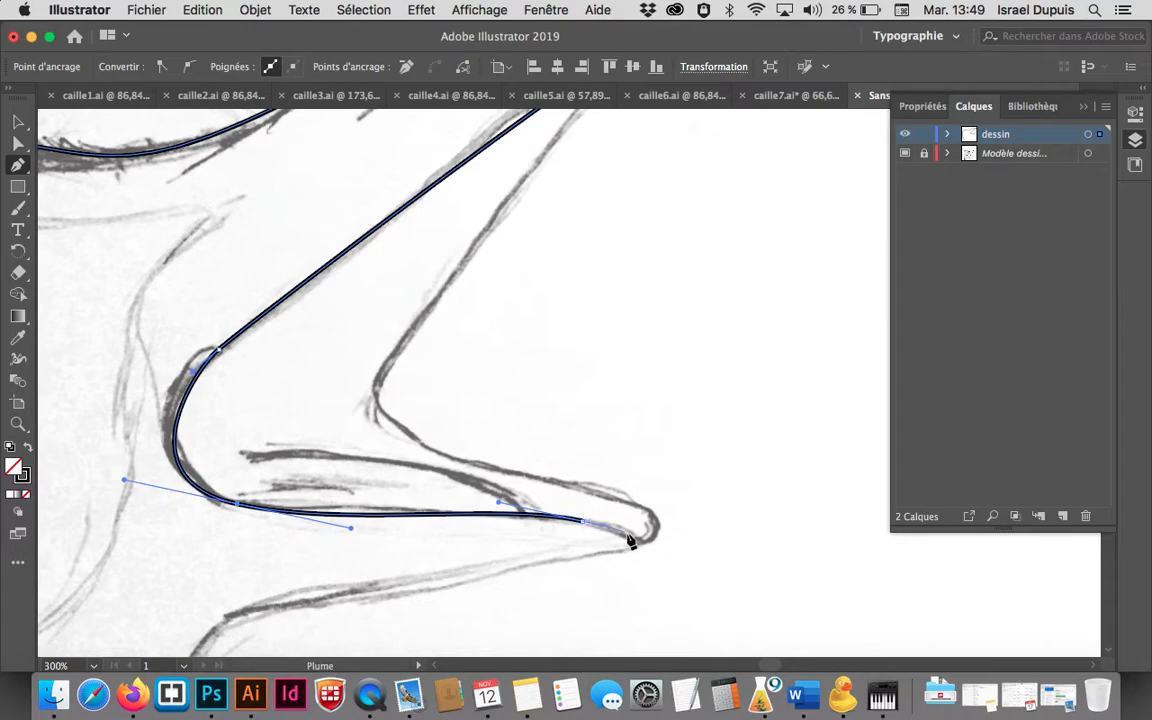
# Place a corner anchor at the lower beak's tip and trace its underside back toward the front of the neck
pyautogui.click(638, 542)
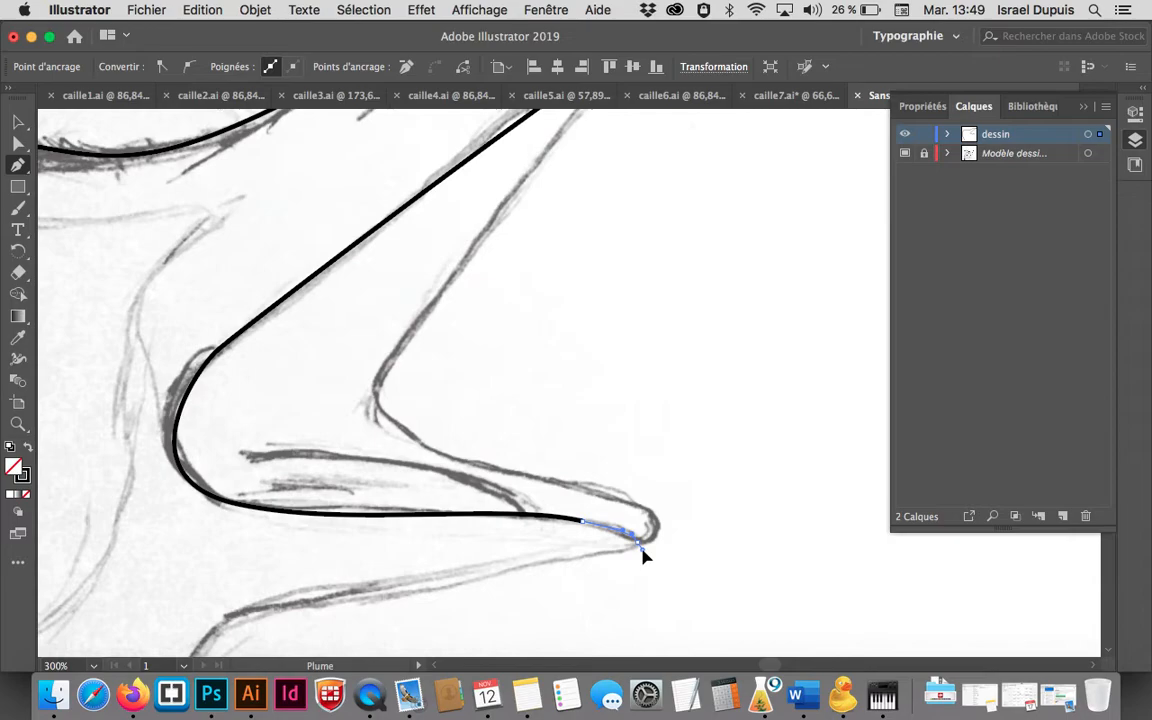
pyautogui.moveTo(643, 556); pyautogui.dragTo(646, 559)
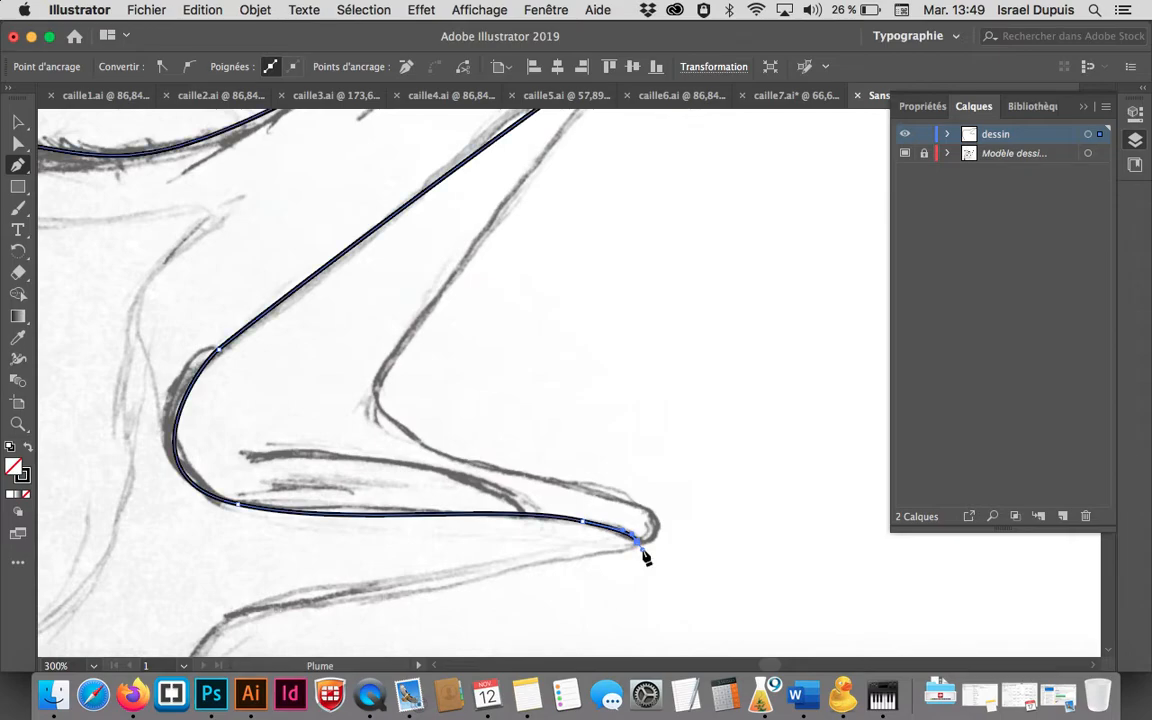
pyautogui.moveTo(643, 550)
pyautogui.mouseDown()
pyautogui.moveTo(715, 553)
pyautogui.moveTo(460, 429)
pyautogui.moveTo(476, 291)
pyautogui.moveTo(646, 484)
pyautogui.moveTo(641, 545)
pyautogui.mouseUp()
pyautogui.moveTo(357, 595); pyautogui.dragTo(316, 612)
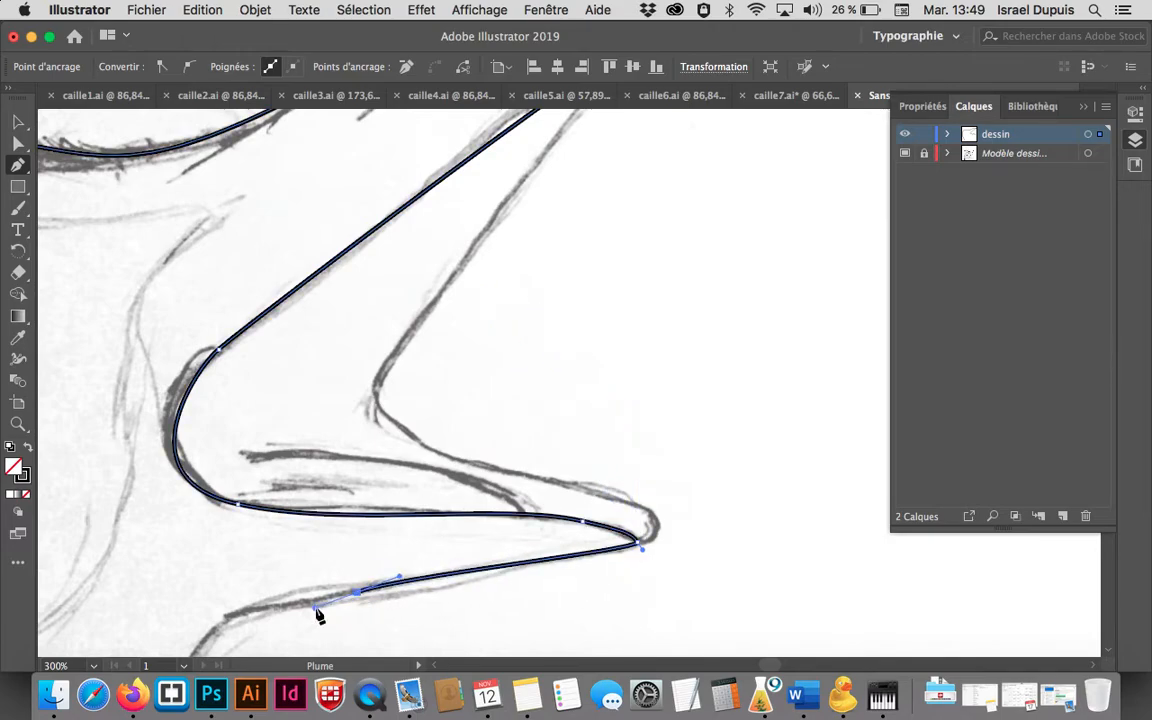
pyautogui.scroll(-5, 316, 600)
pyautogui.hscroll(-4, 316, 600)
pyautogui.moveTo(320, 520); pyautogui.dragTo(287, 624)
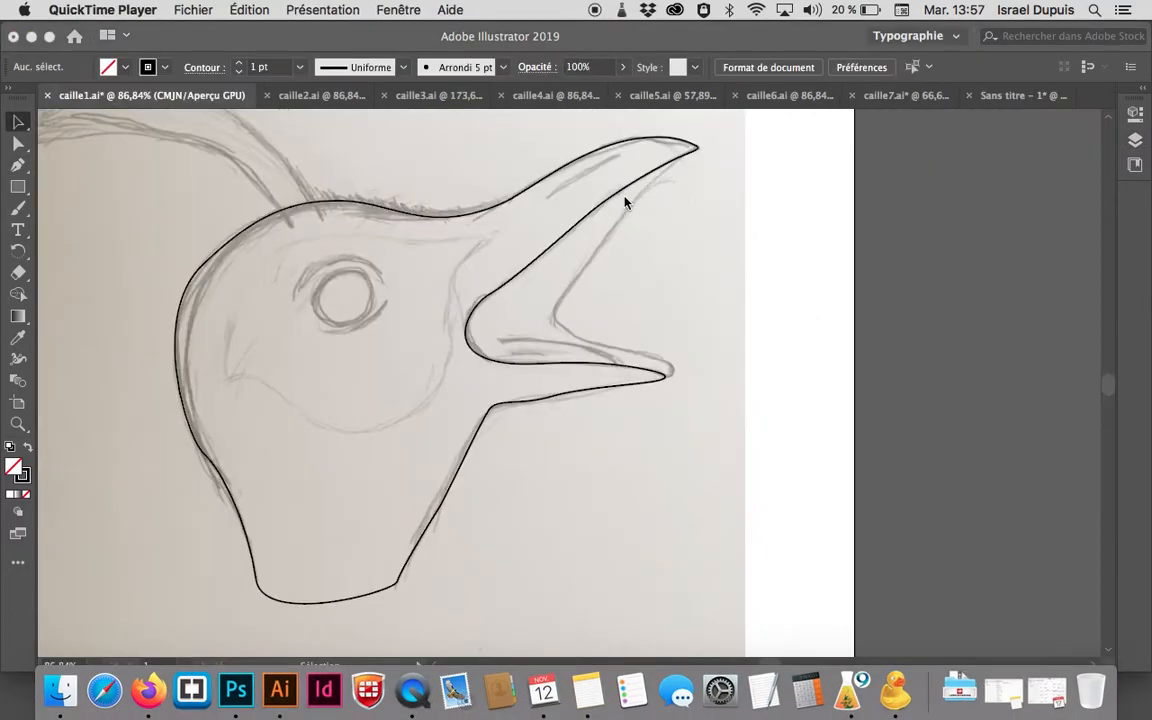
# Select the head outline in caille1.ai, try reshaping the curve beside the crown with its direction handle, and undo the change
pyautogui.click(624, 201)
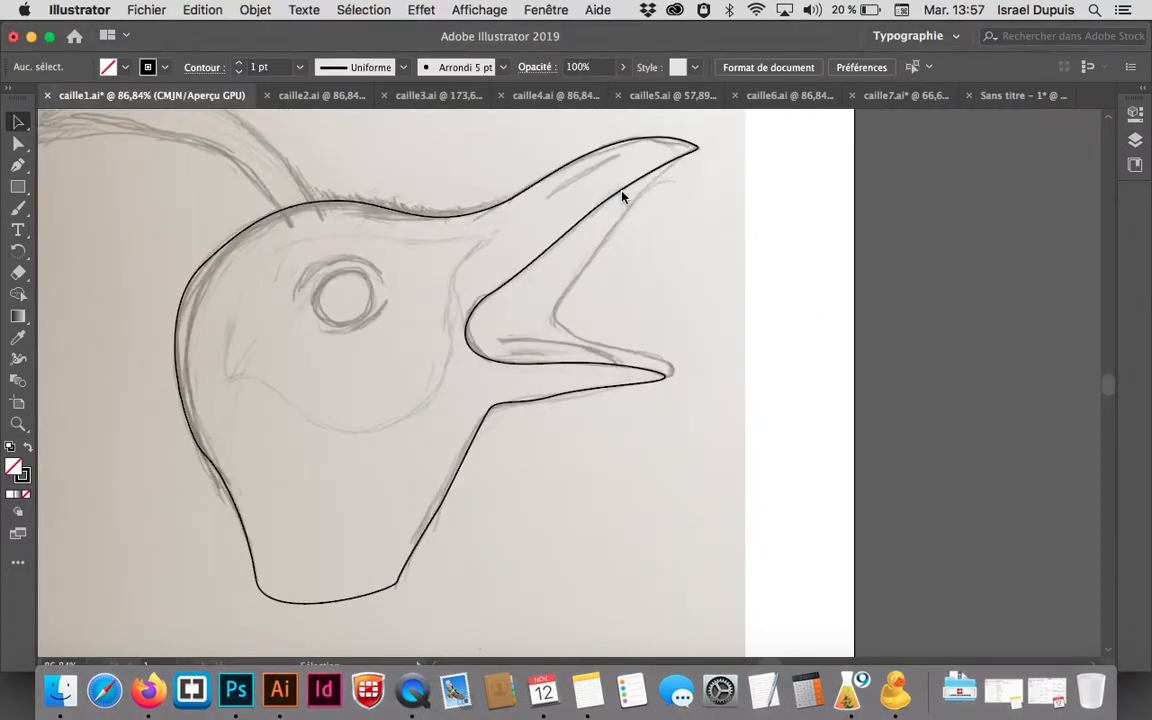
pyautogui.click(622, 198)
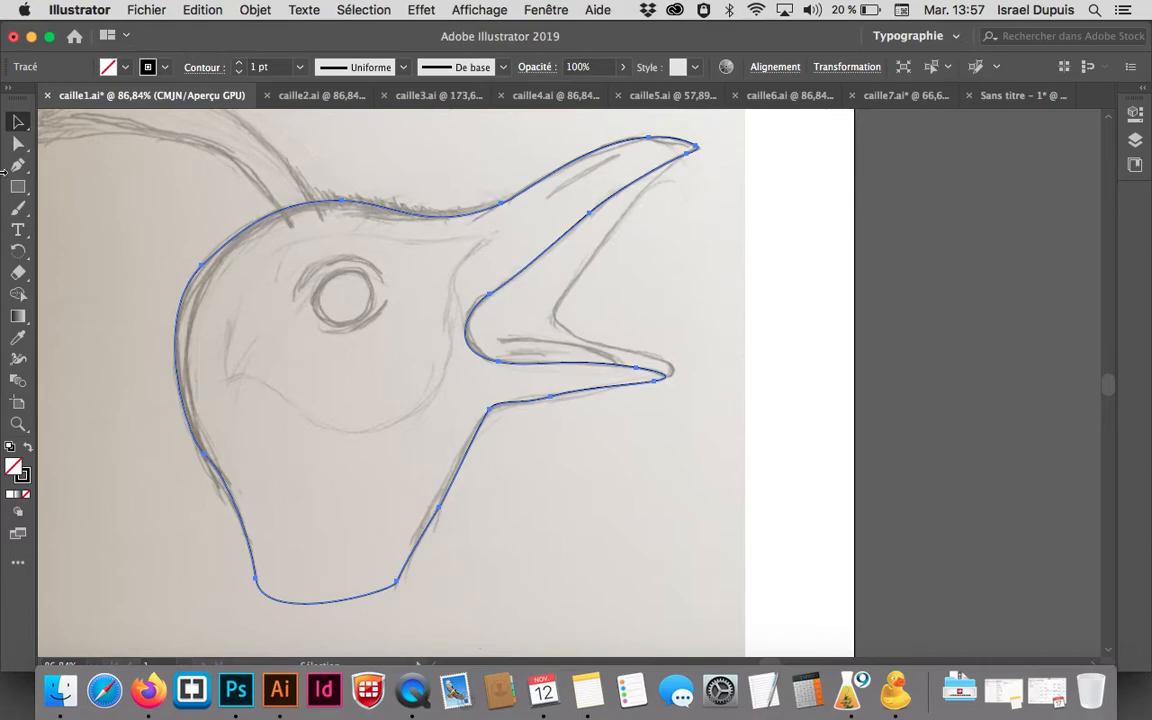
pyautogui.click(18, 143)
pyautogui.click(340, 206)
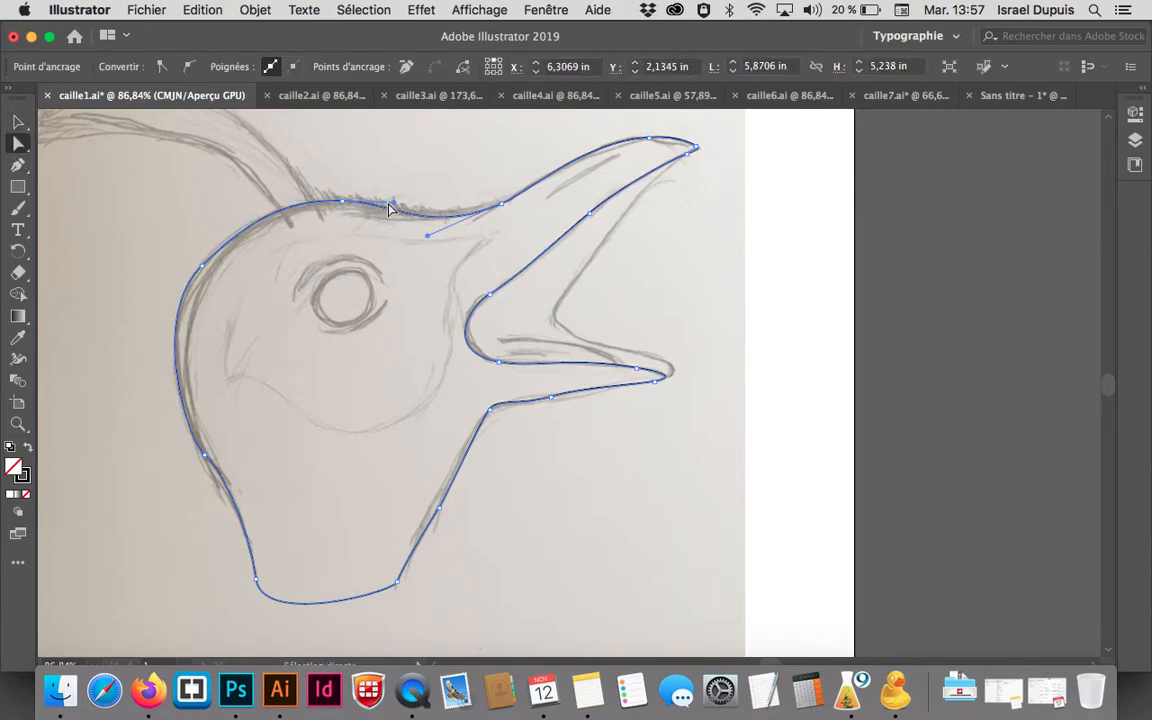
pyautogui.moveTo(393, 211); pyautogui.dragTo(393, 226)
pyautogui.press('super+z')
pyautogui.click(501, 204)
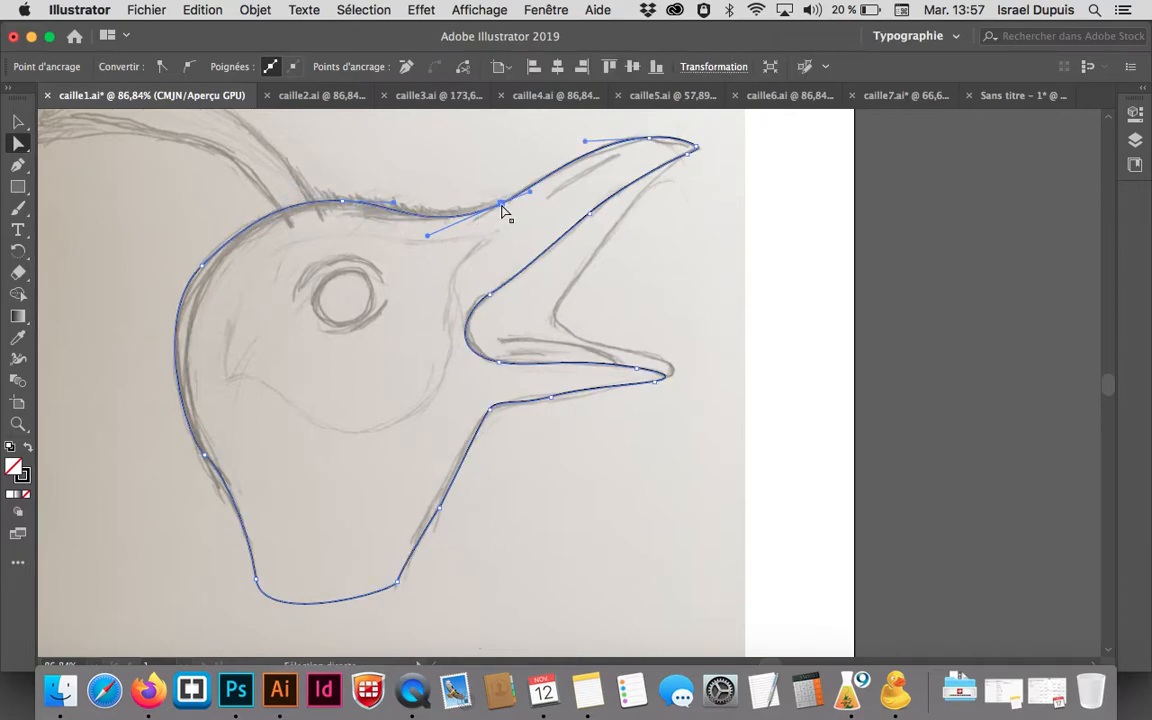
# Bend the front neck line by swinging the lower direction handle of its middle anchor outward
pyautogui.click(258, 600)
pyautogui.click(437, 516)
pyautogui.moveTo(432, 529); pyautogui.dragTo(442, 530)
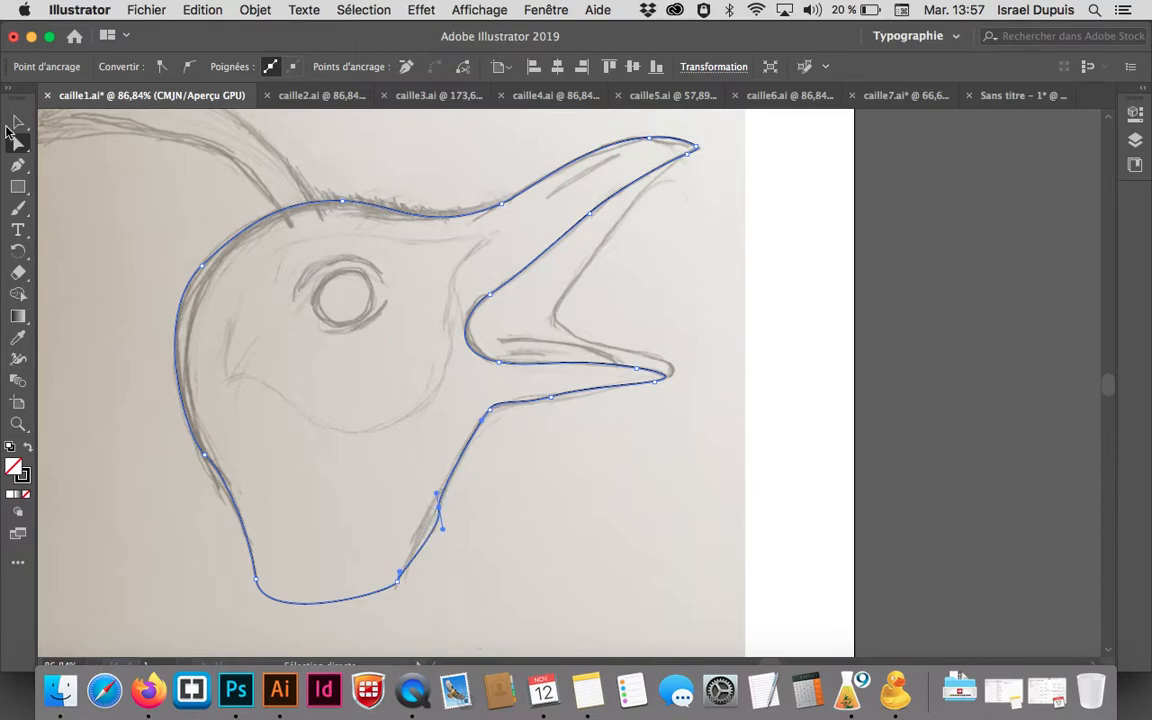
# Break the front neck anchor's handles with the Anchor Point tool, retract its lower handle into the anchor and deselect the outline
pyautogui.click(18, 164)
pyautogui.click(70, 188)
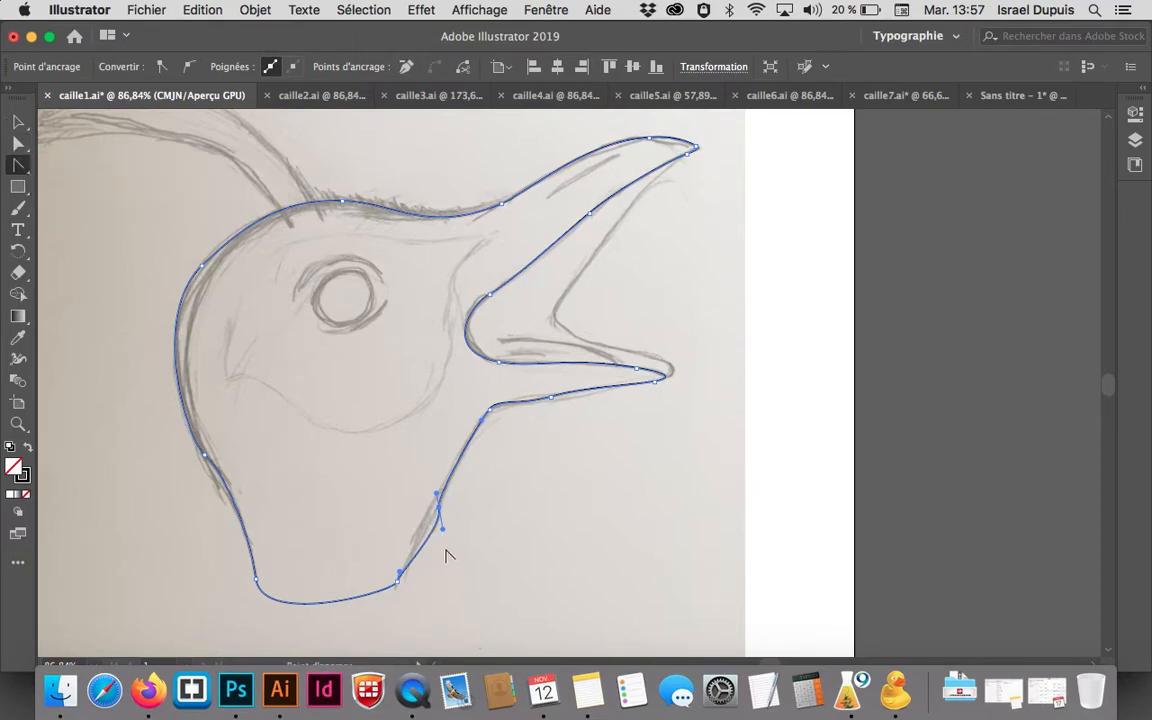
pyautogui.moveTo(442, 531); pyautogui.dragTo(405, 567)
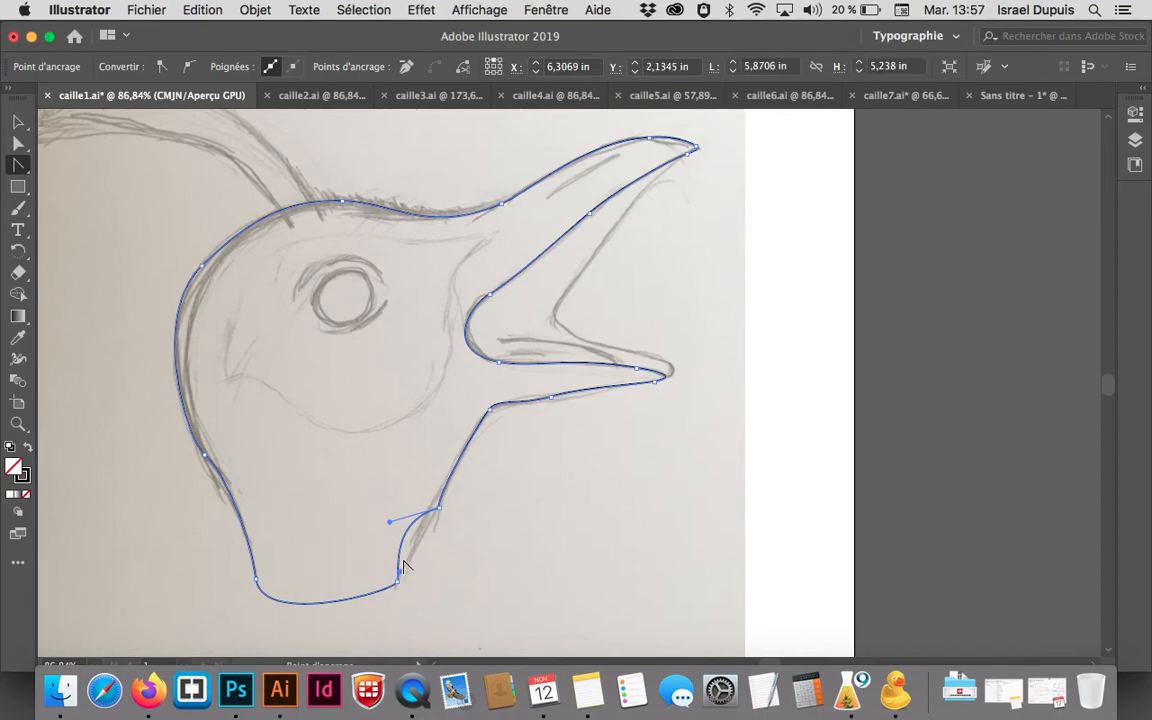
pyautogui.press('a')
pyautogui.moveTo(390, 522); pyautogui.dragTo(439, 508)
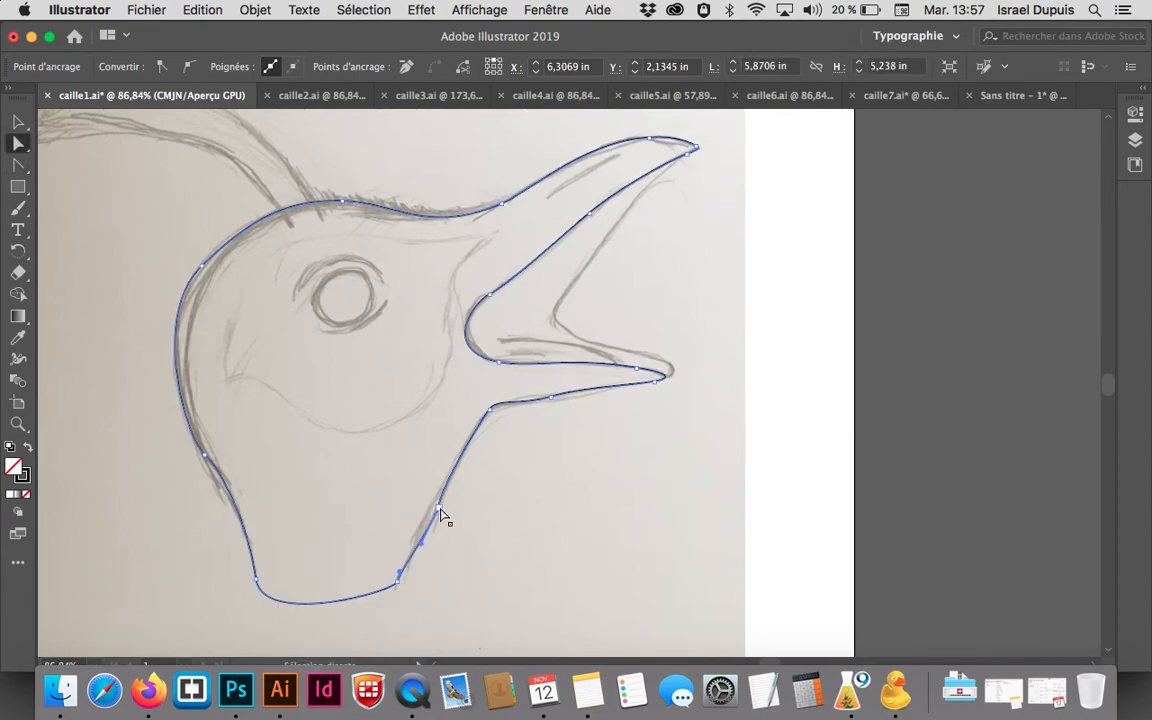
pyautogui.click(463, 522)
pyautogui.keyDown('super'); pyautogui.click(459, 524); pyautogui.keyUp('super')
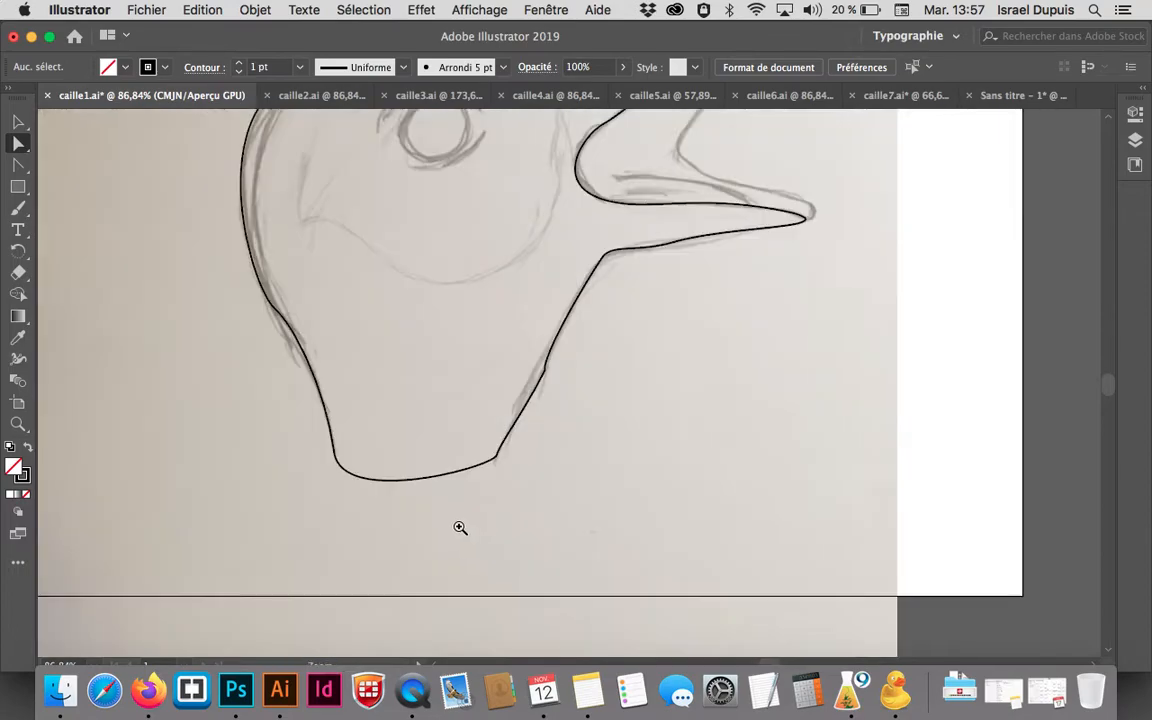
# Undo the recent direction handle changes on the middle anchor of the front neck line
pyautogui.keyDown('super'); pyautogui.click(468, 520); pyautogui.keyUp('super')
pyautogui.keyDown('super'); pyautogui.click(575, 388); pyautogui.keyUp('super')
pyautogui.keyDown('super'); pyautogui.click(553, 340); pyautogui.keyUp('super')
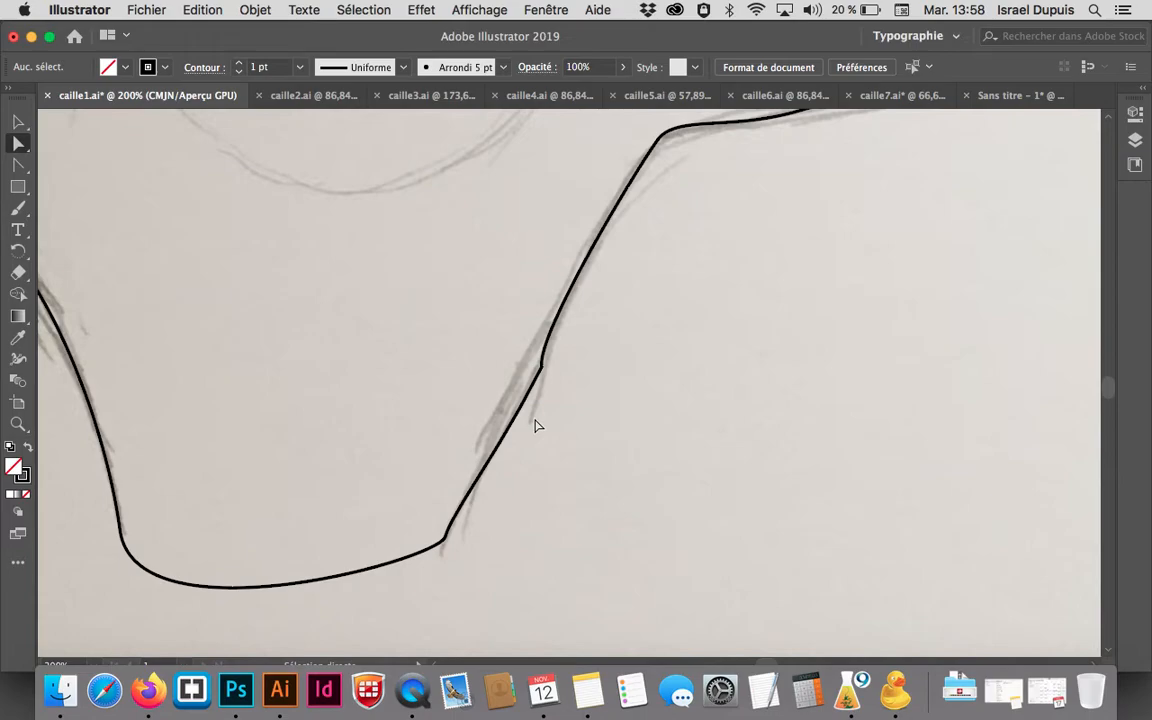
pyautogui.press('super+z')
pyautogui.press('super+z')
pyautogui.press('super+z')
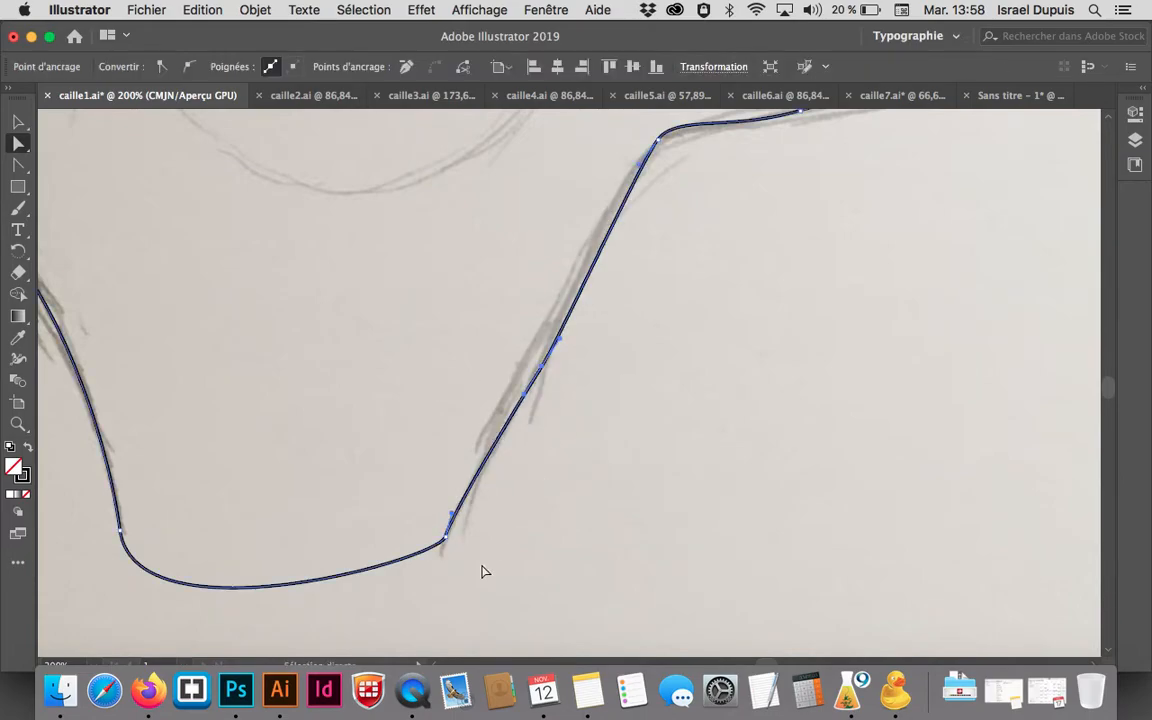
# Try to swing the upper direction handle of the anchor at the base of the front neck, undo it and deselect the outline
pyautogui.click(446, 538)
pyautogui.moveTo(452, 513); pyautogui.dragTo(438, 510)
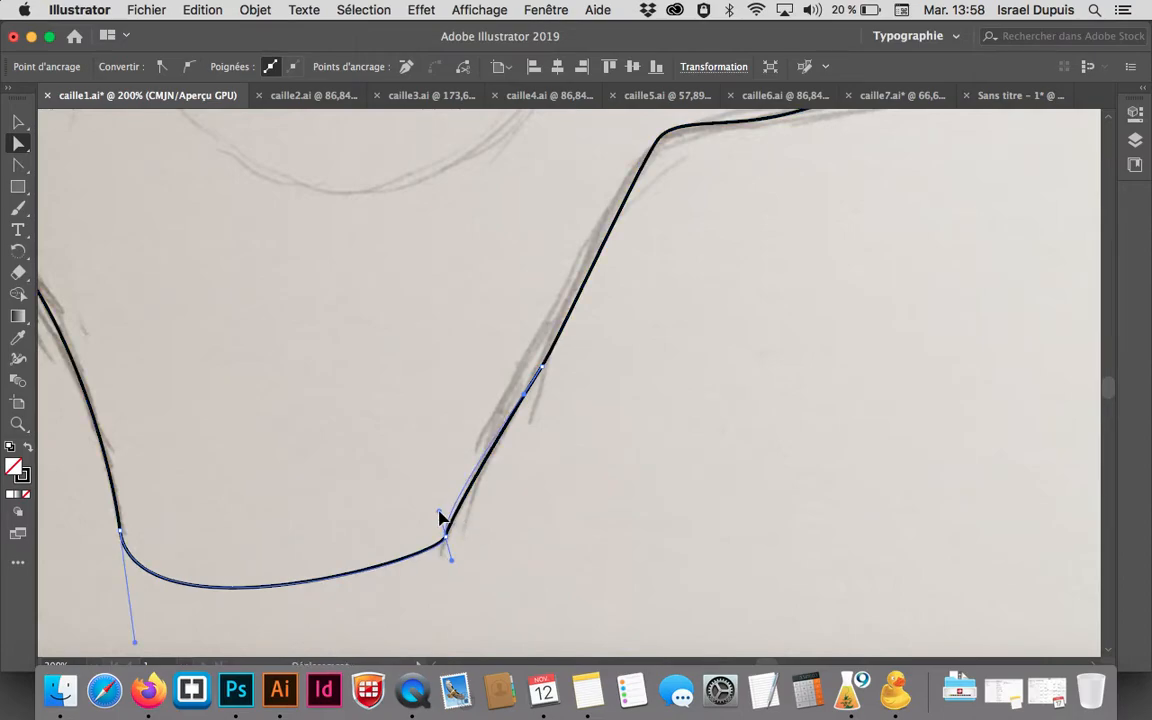
pyautogui.press('super+z')
pyautogui.click(575, 539)
# Frame the whole traced head and display the document's layers
pyautogui.keyDown('alt'); pyautogui.keyDown('super'); pyautogui.click(574, 534); pyautogui.keyUp('super'); pyautogui.keyUp('alt')
pyautogui.keyDown('alt'); pyautogui.keyDown('super'); pyautogui.click(574, 533); pyautogui.keyUp('super'); pyautogui.keyUp('alt')
pyautogui.keyDown('alt'); pyautogui.keyDown('super'); pyautogui.click(568, 440); pyautogui.keyUp('super'); pyautogui.keyUp('alt')
pyautogui.scroll(5, 527, 458)
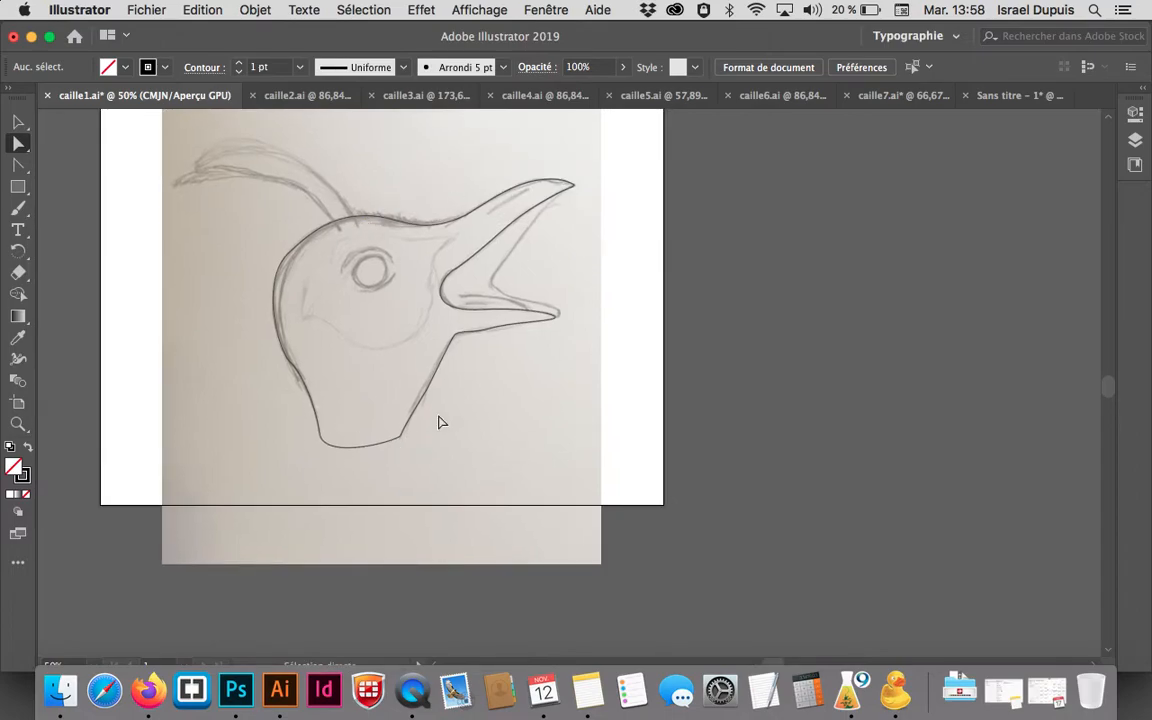
pyautogui.keyDown('super'); pyautogui.click(470, 362); pyautogui.keyUp('super')
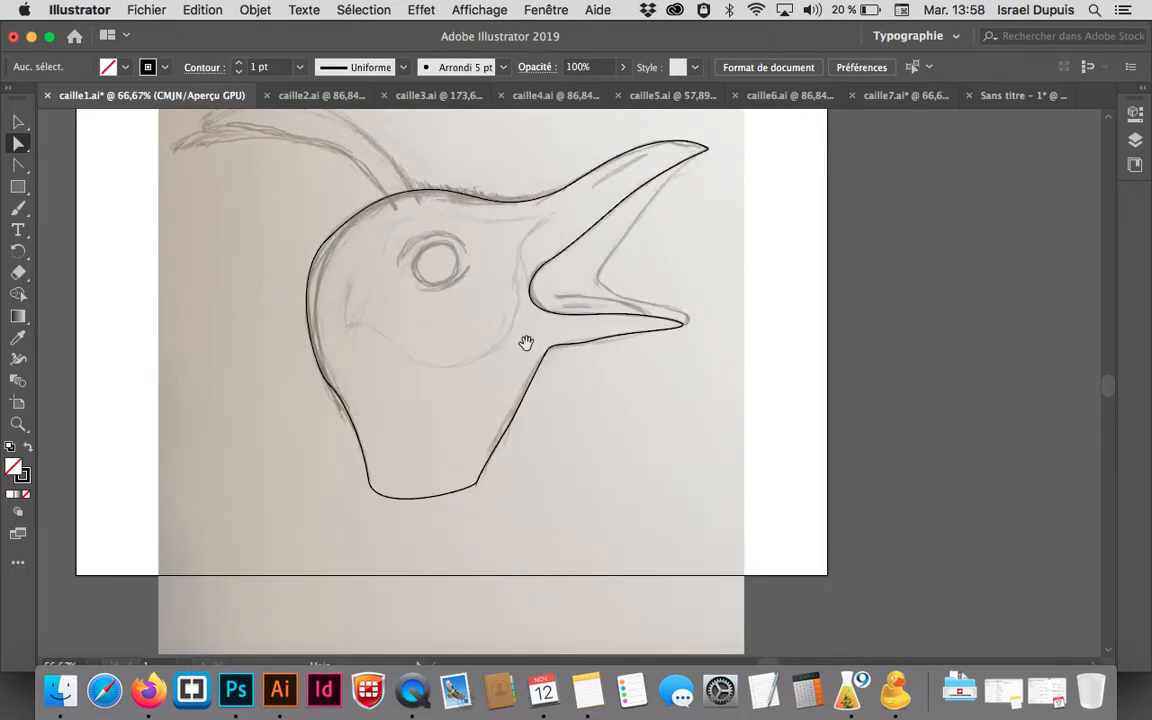
pyautogui.moveTo(522, 344); pyautogui.dragTo(335, 390)
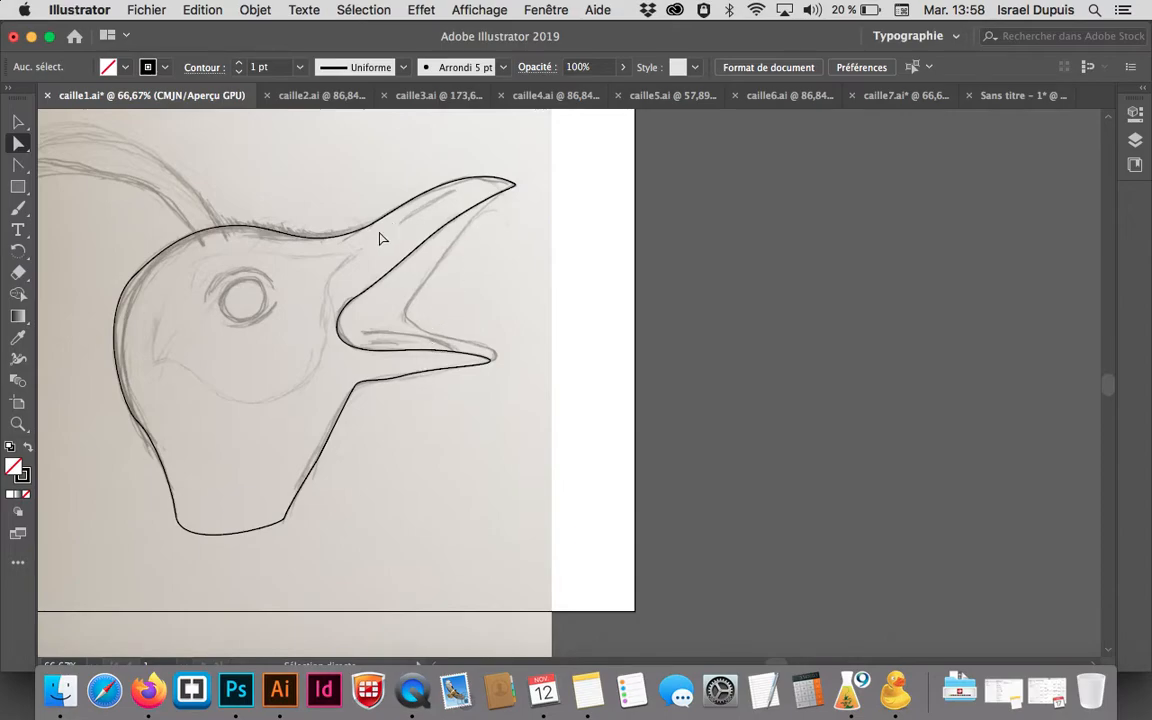
pyautogui.click(22, 122)
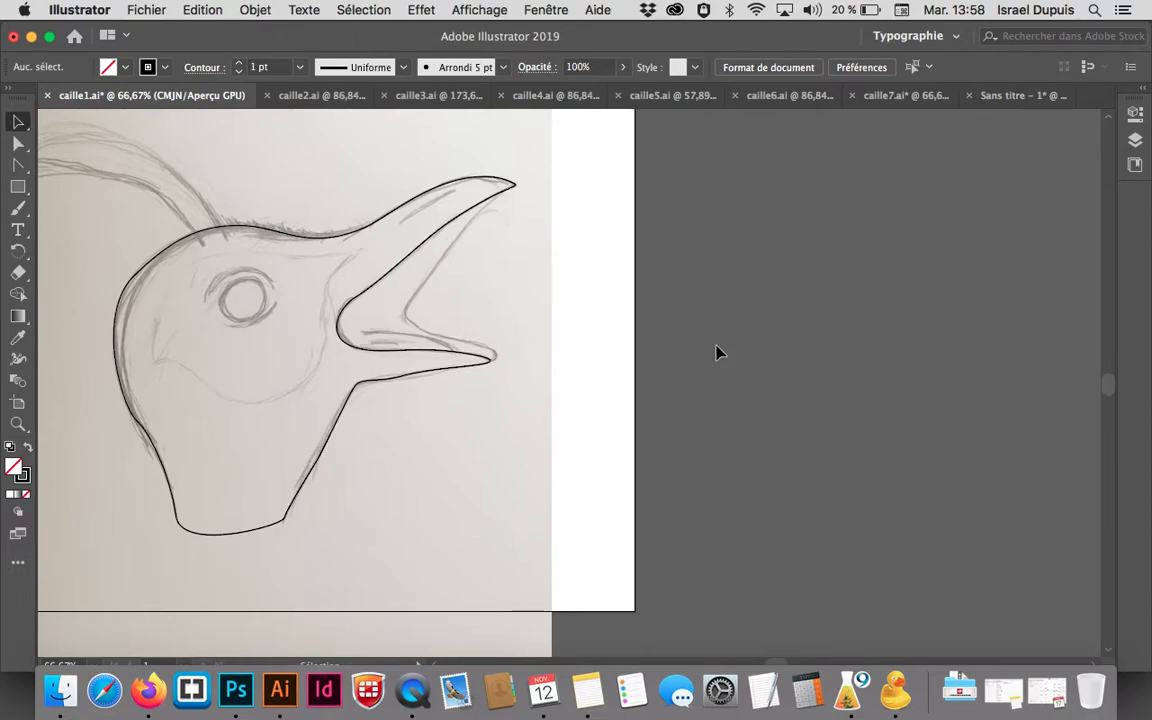
pyautogui.press('F7')
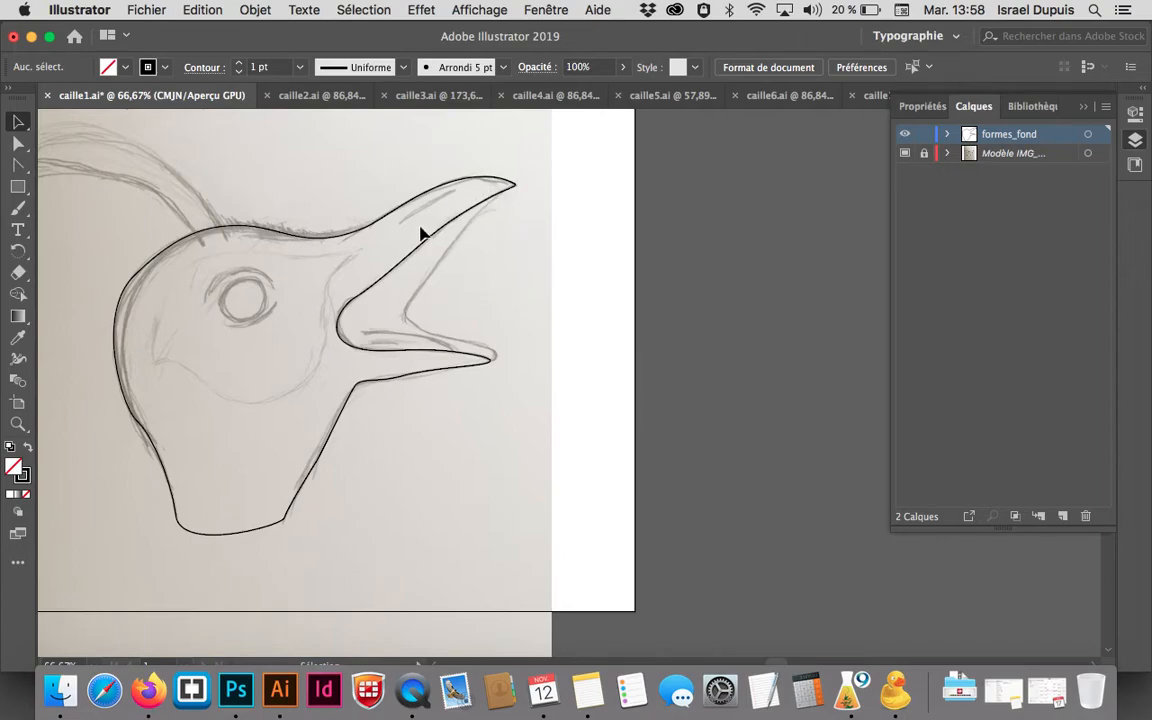
# With the Pen tool on formes_fond, start the mouth interior at the upper beak's tip and trace its front edge to the lower beak
pyautogui.moveTo(18, 164); pyautogui.dragTo(56, 168)
pyautogui.keyDown('super'); pyautogui.click(496, 219); pyautogui.keyUp('super')
pyautogui.moveTo(563, 432); pyautogui.dragTo(556, 319)
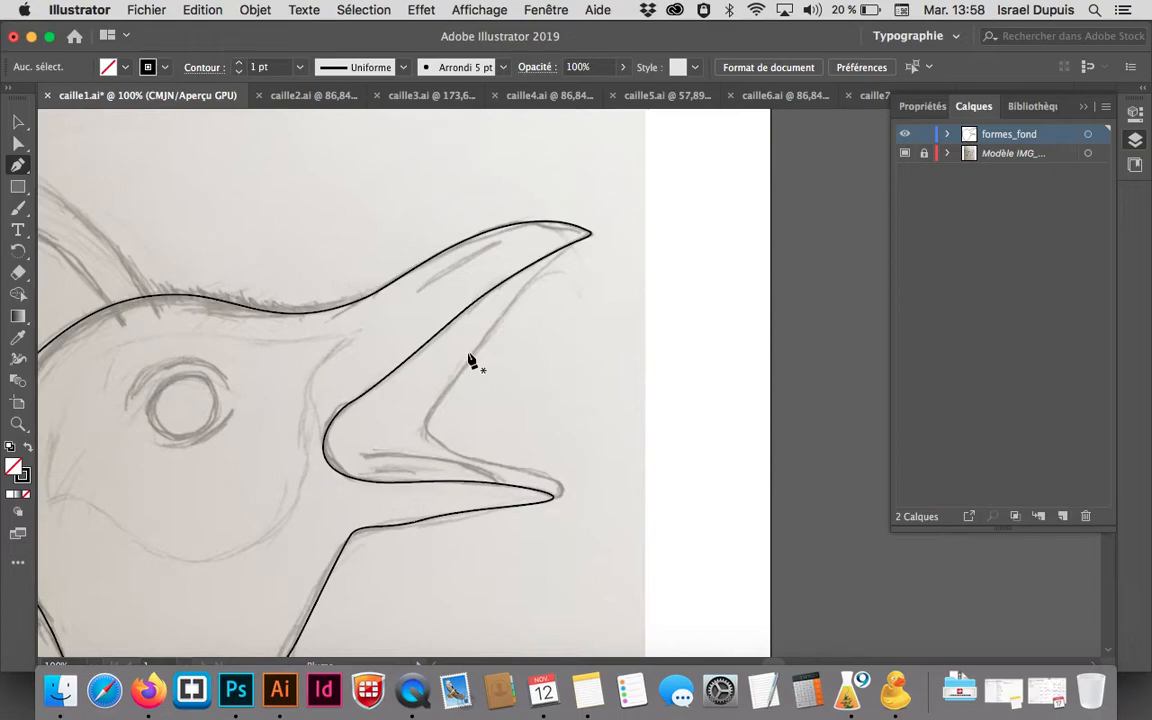
pyautogui.click(583, 236)
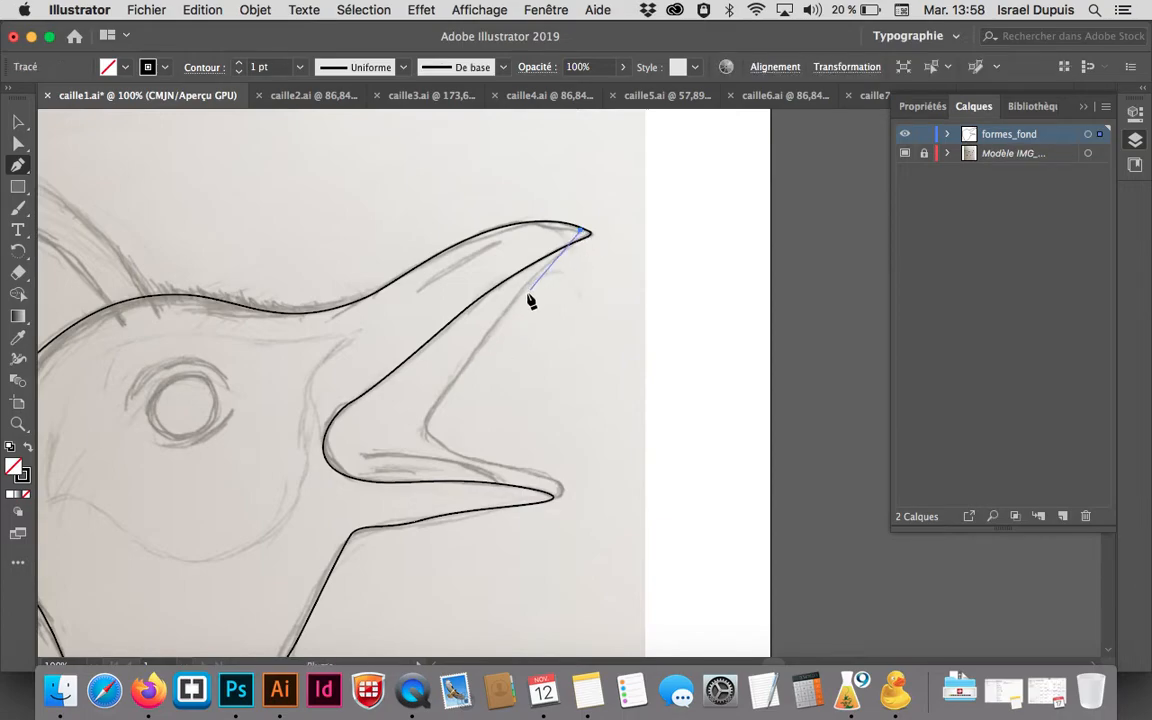
pyautogui.moveTo(449, 390); pyautogui.dragTo(420, 448)
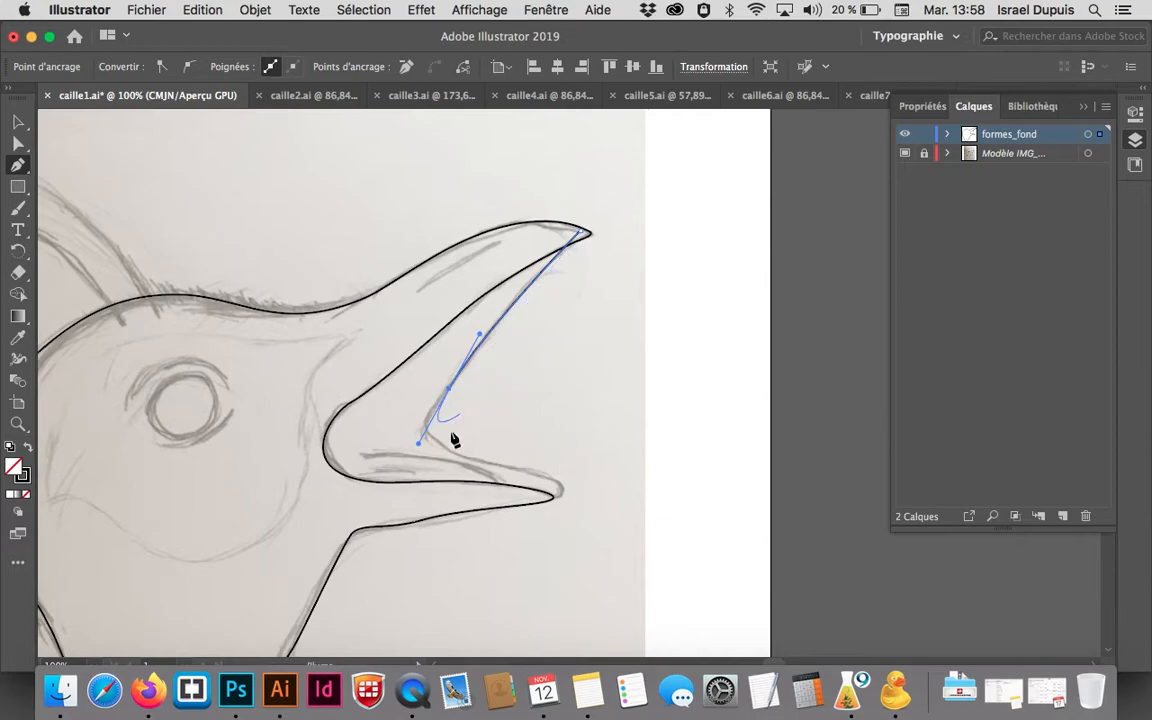
pyautogui.moveTo(479, 462); pyautogui.dragTo(512, 474)
pyautogui.moveTo(419, 446); pyautogui.dragTo(401, 437)
pyautogui.click(578, 238)
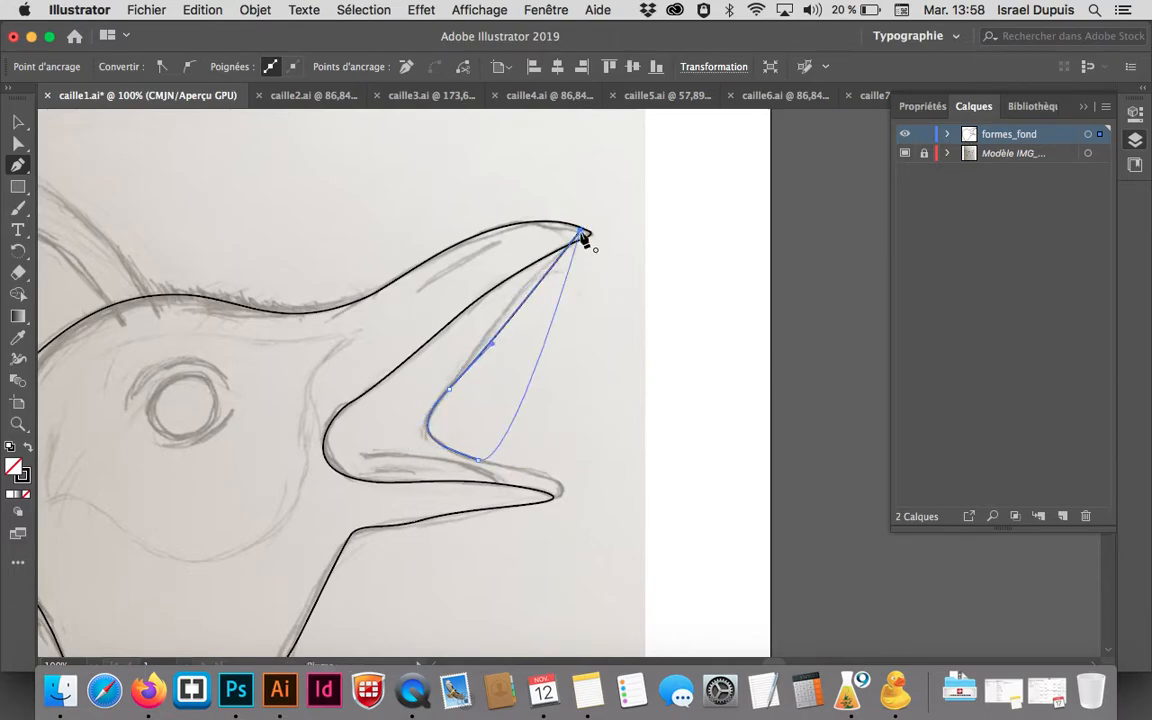
# Round the mouth interior path at the lower beak's tip and close it with straight segments running behind the open beak
pyautogui.moveTo(557, 485); pyautogui.dragTo(565, 489)
pyautogui.moveTo(523, 503); pyautogui.dragTo(305, 491)
pyautogui.click(308, 387)
pyautogui.click(383, 326)
pyautogui.click(481, 263)
pyautogui.click(536, 240)
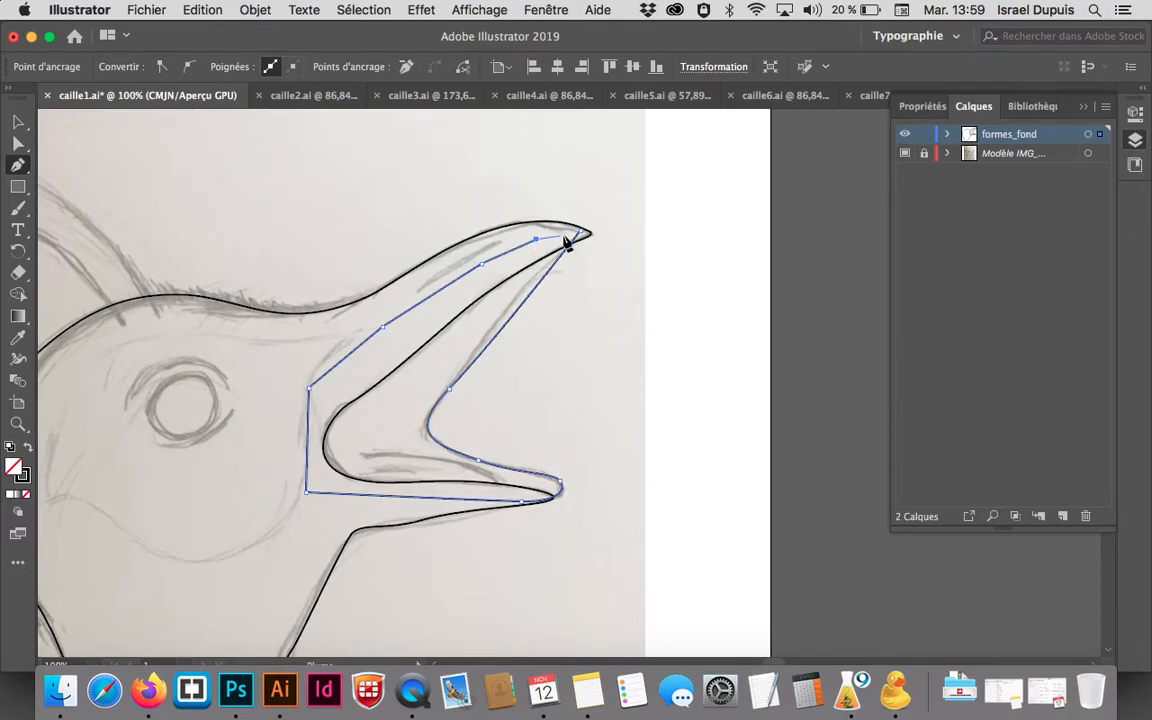
pyautogui.click(580, 233)
# Switch to caille7.ai and show the seigments layer
pyautogui.click(873, 96)
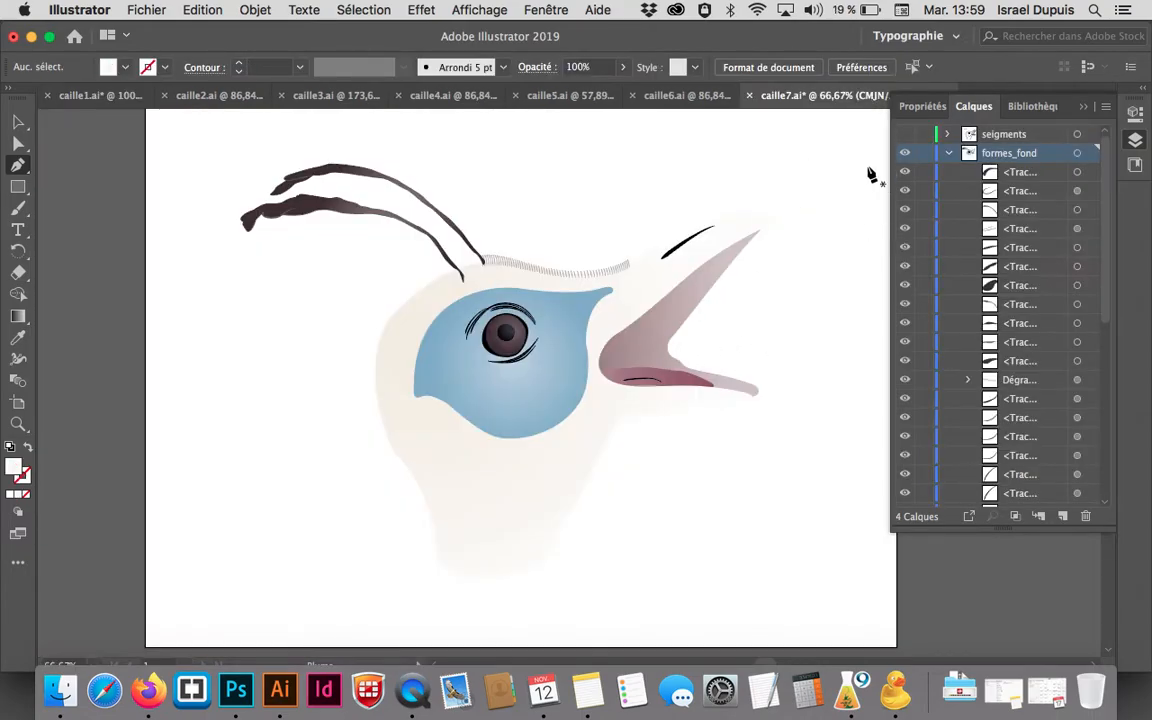
pyautogui.click(904, 134)
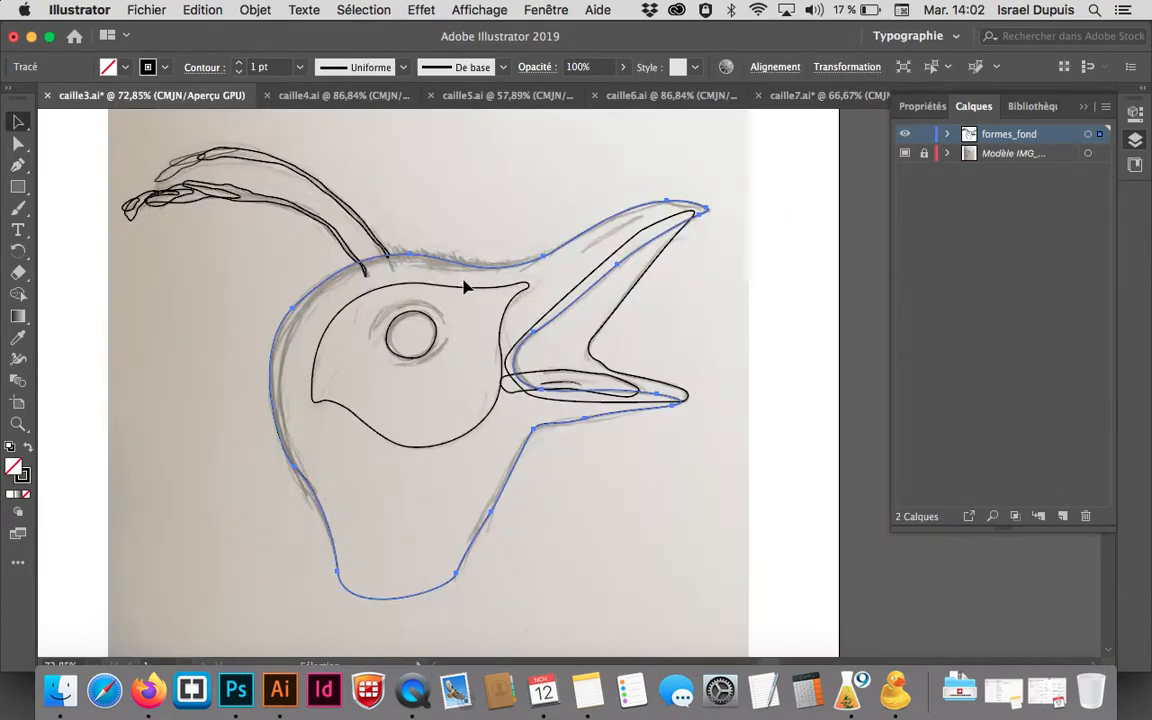
# Inspect the eye, mouth interior, tongue and head outline paths in caille3.ai, and compare them with the coloured illustration in caille7.ai
pyautogui.click(469, 294)
pyautogui.click(440, 333)
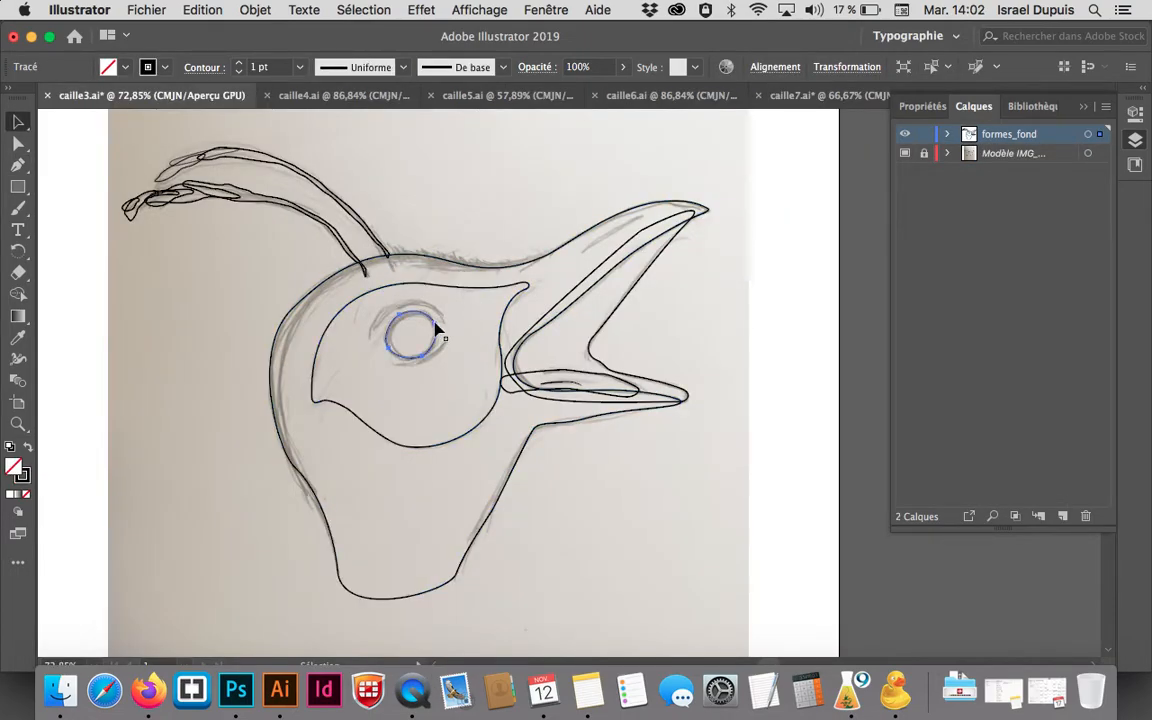
pyautogui.click(601, 340)
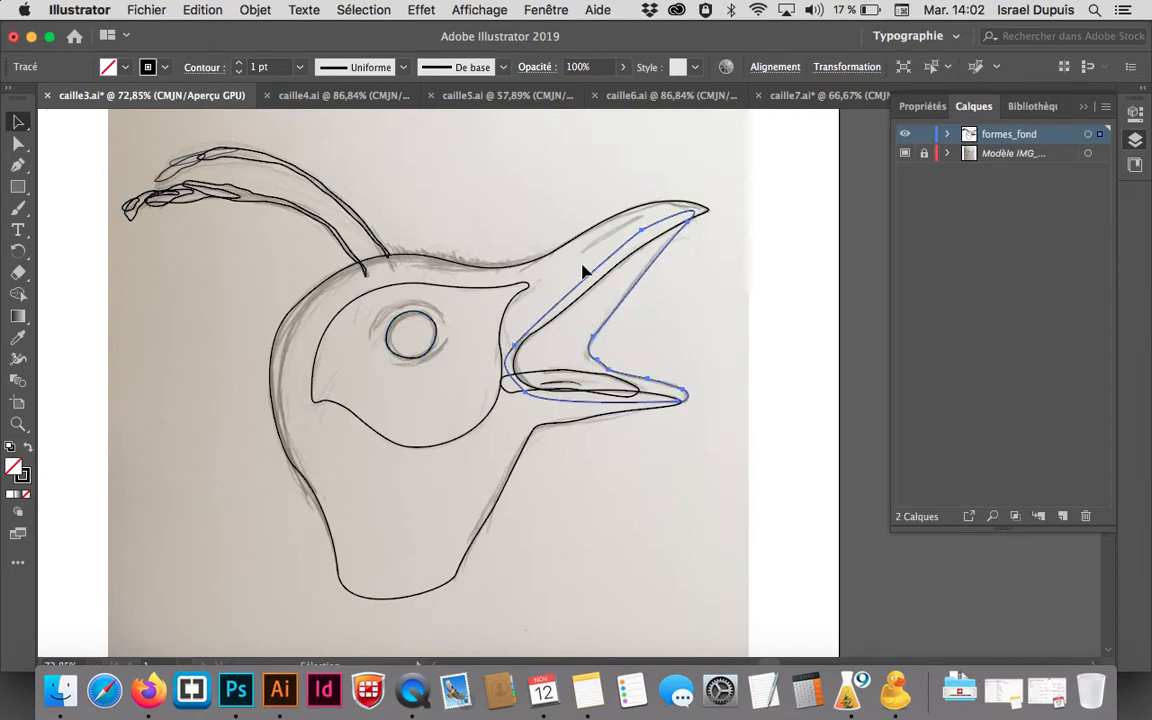
pyautogui.click(547, 384)
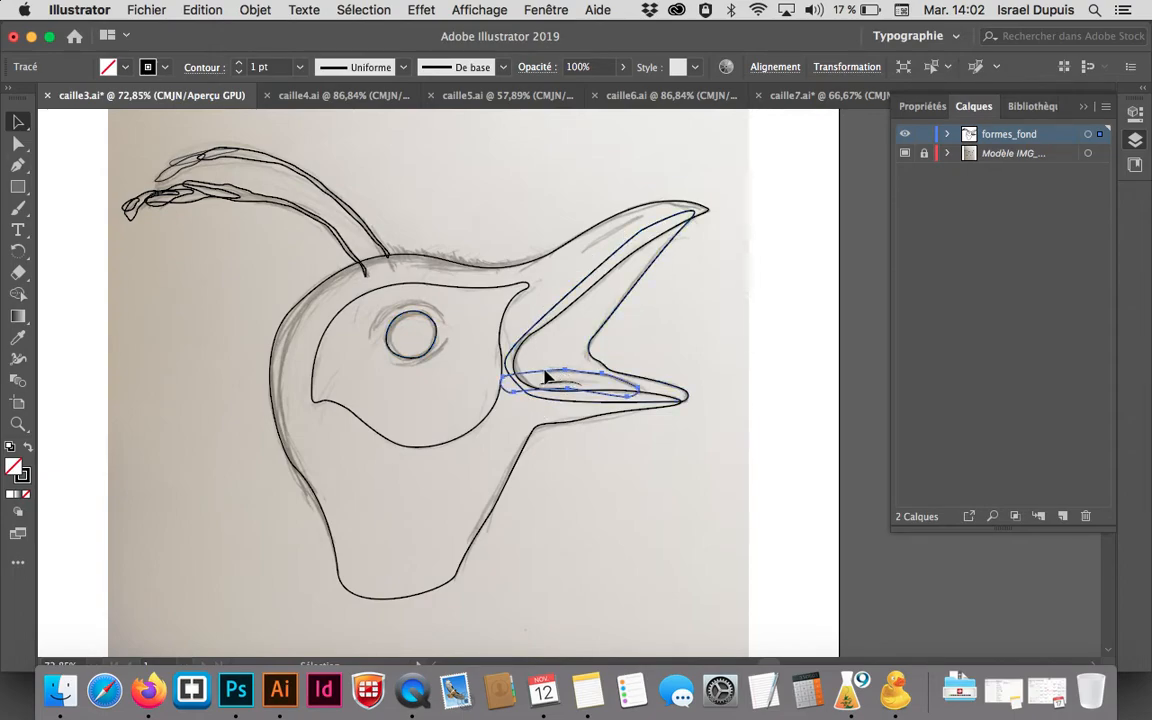
pyautogui.click(559, 388)
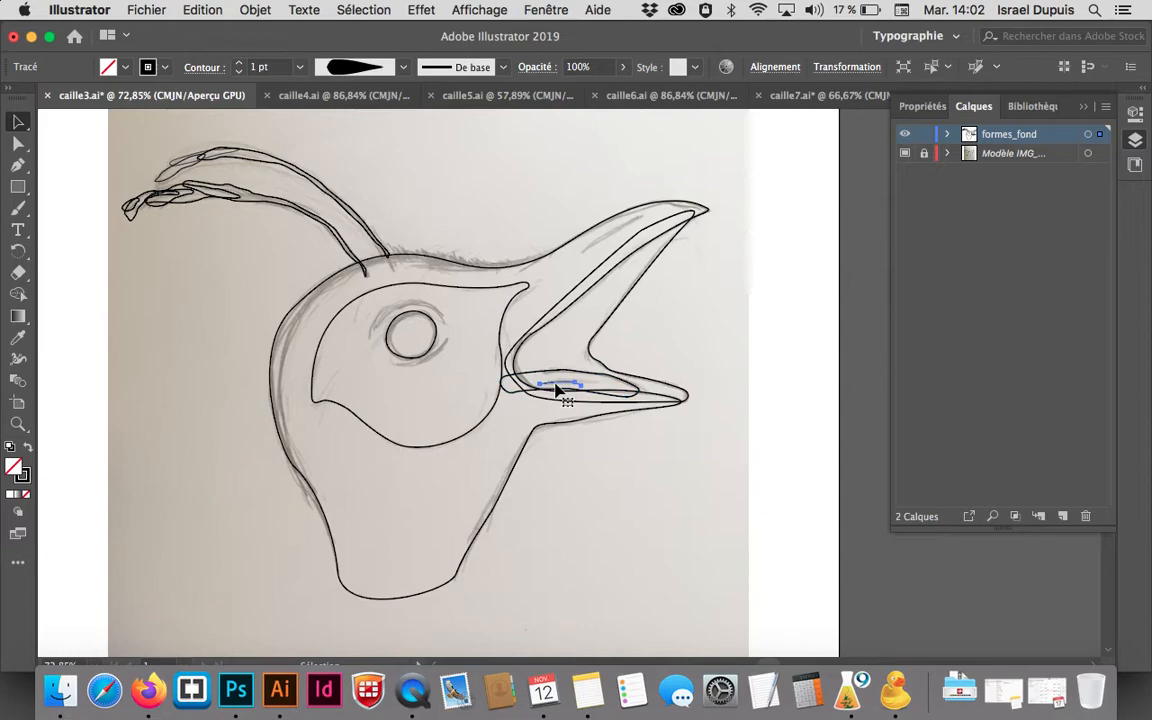
pyautogui.press('super+a')
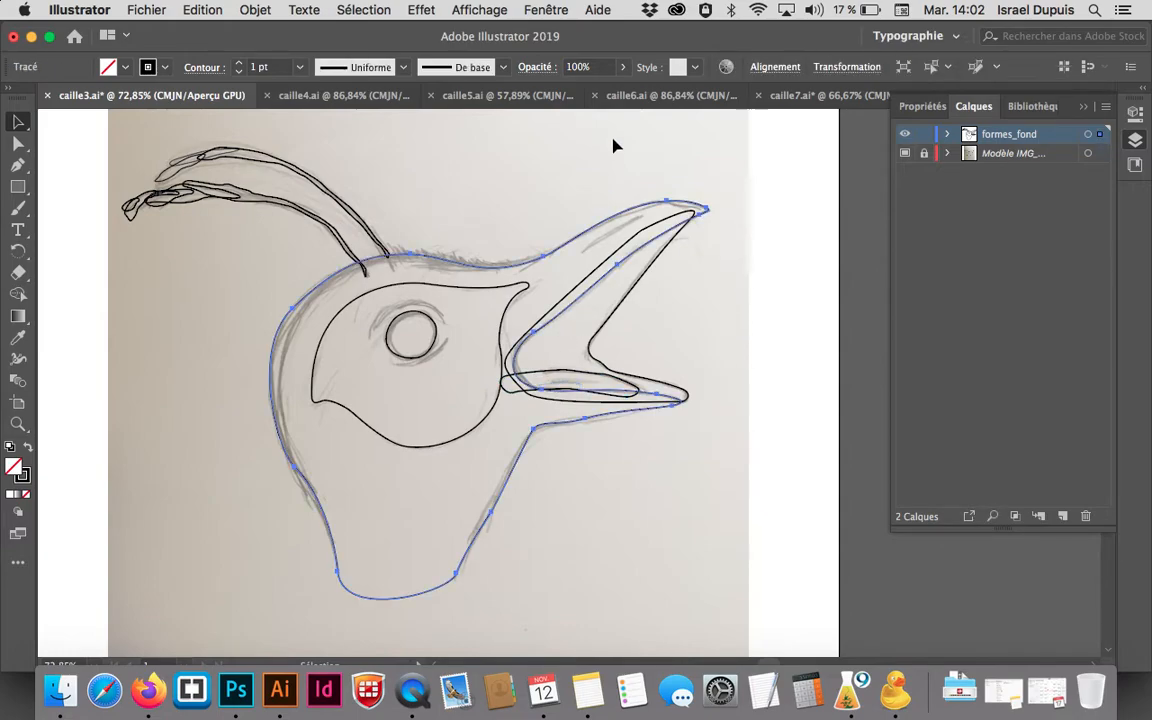
pyautogui.click(812, 95)
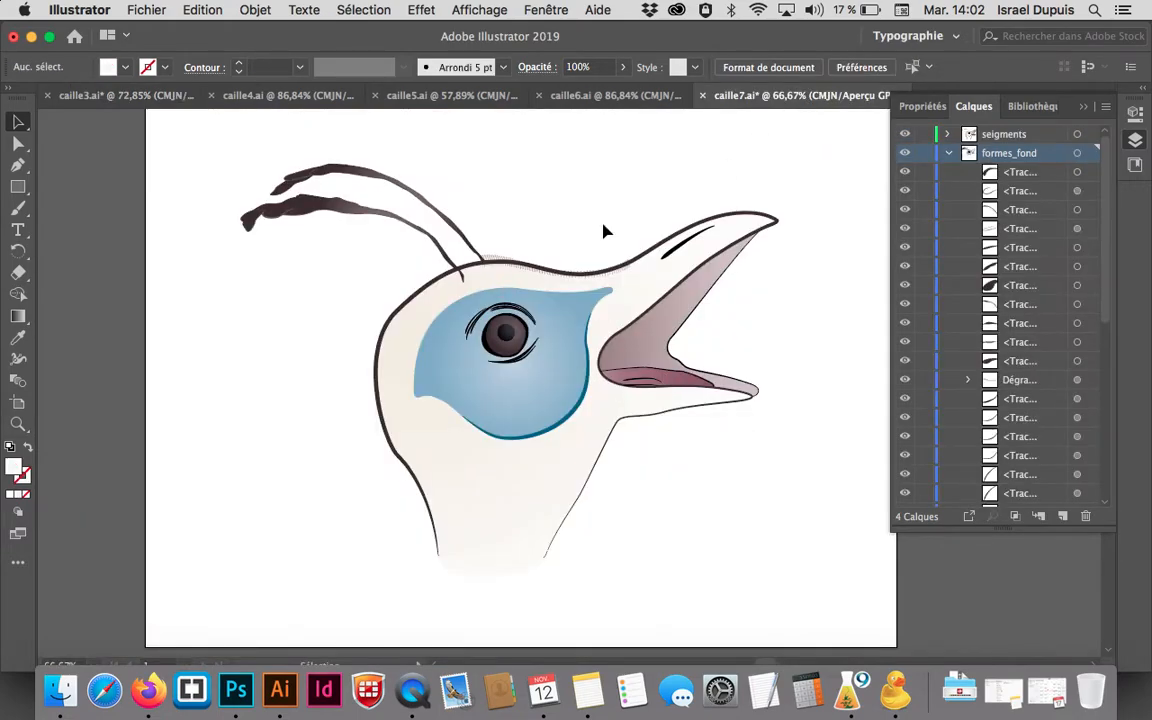
# In caille4.ai, try moving the lower crest feather's main shape onto the upper feather, undo the move and deselect it
pyautogui.click(304, 100)
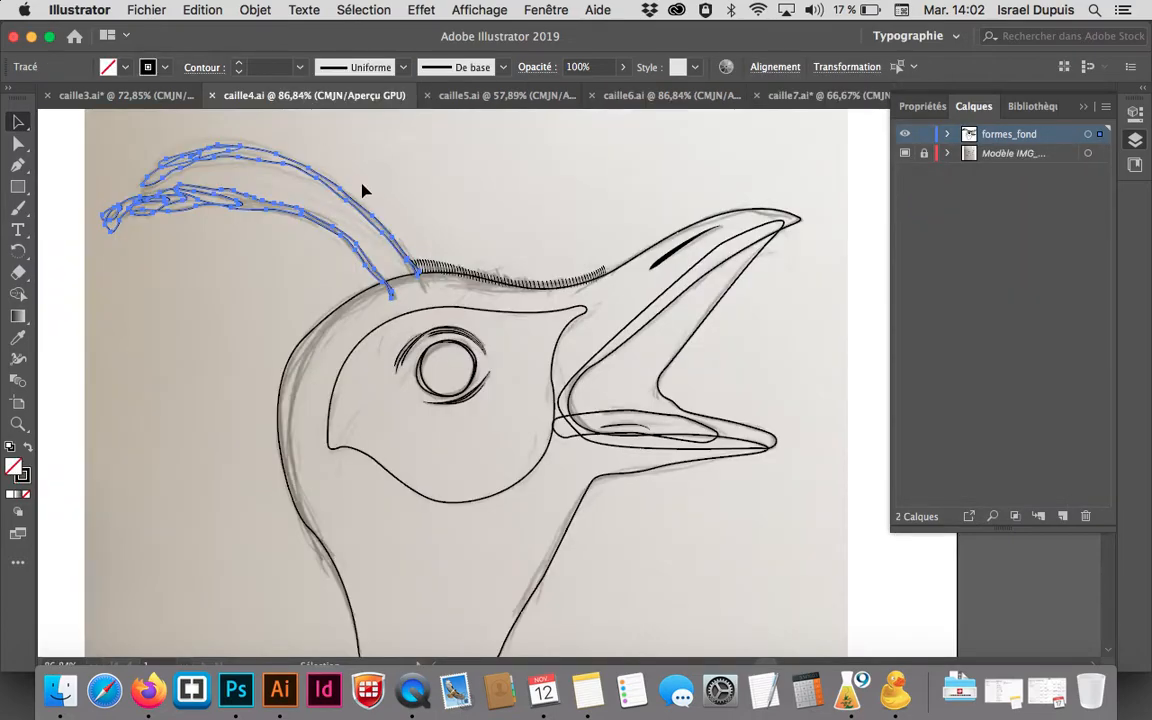
pyautogui.click(463, 206)
pyautogui.press('super+1')
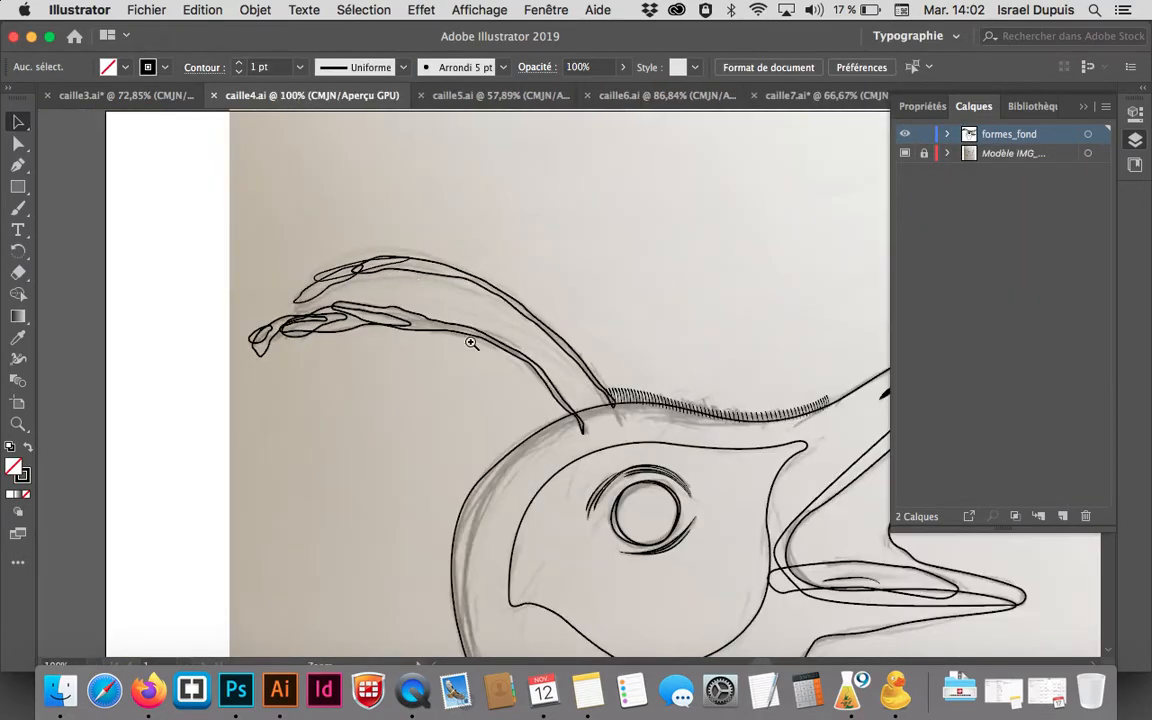
pyautogui.click(470, 343)
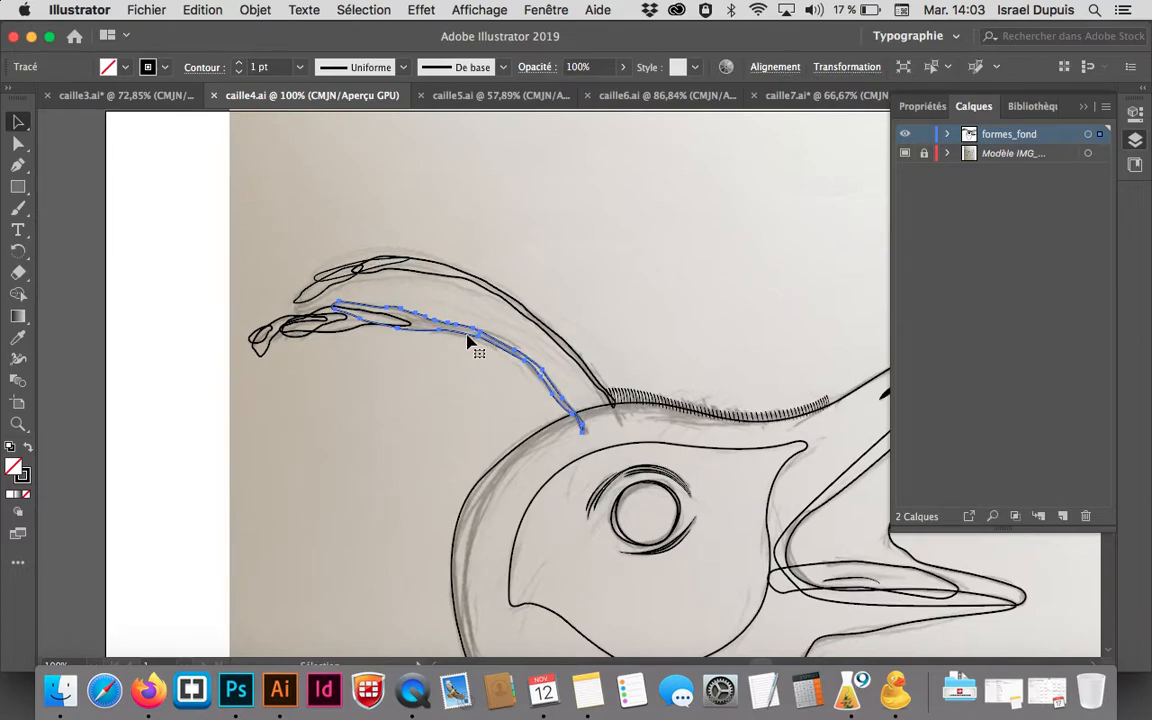
pyautogui.moveTo(473, 328); pyautogui.dragTo(482, 290)
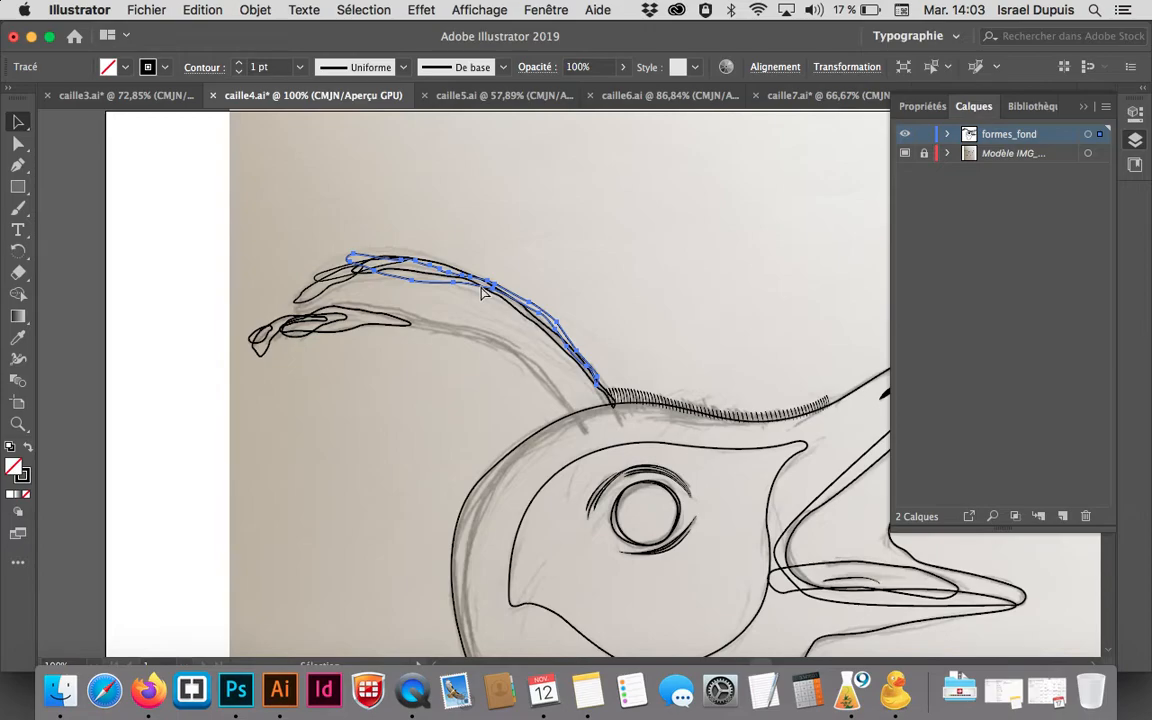
pyautogui.press('super+z')
pyautogui.click(506, 259)
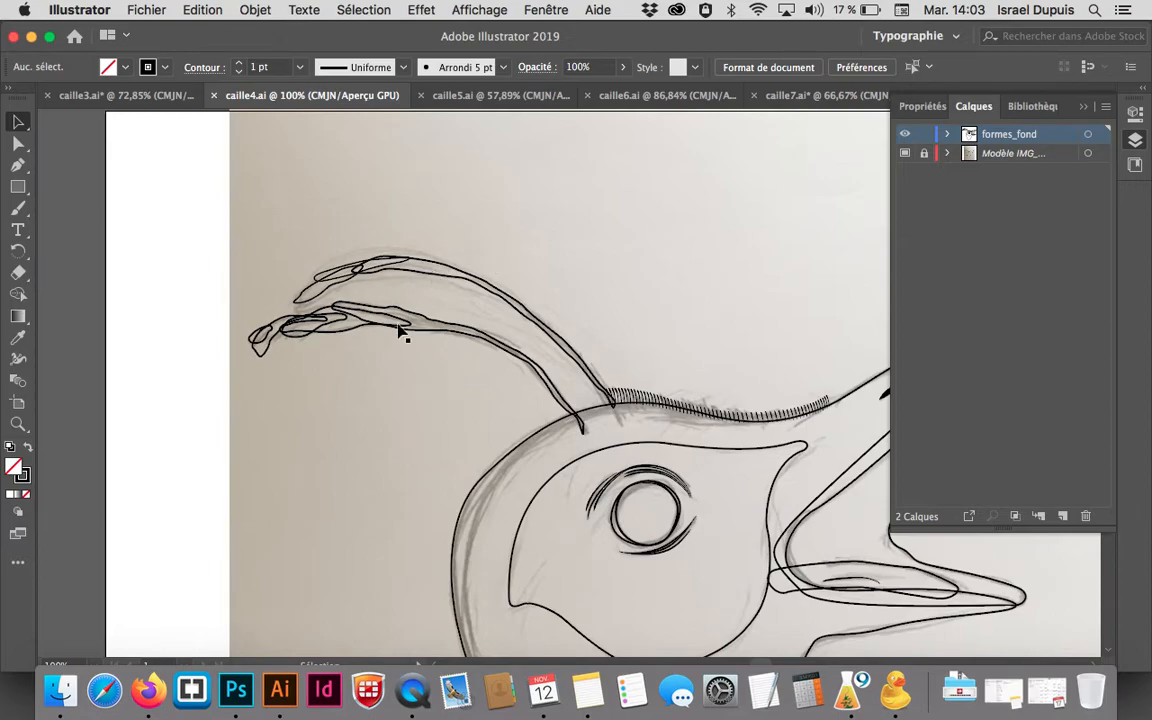
# Try moving the small overlapping shape near the lower crest feather's tip upward, undo the move and deselect it
pyautogui.click(355, 338)
pyautogui.moveTo(357, 337); pyautogui.dragTo(345, 325)
pyautogui.press('cmd+s')
pyautogui.click(296, 340)
pyautogui.click(292, 323)
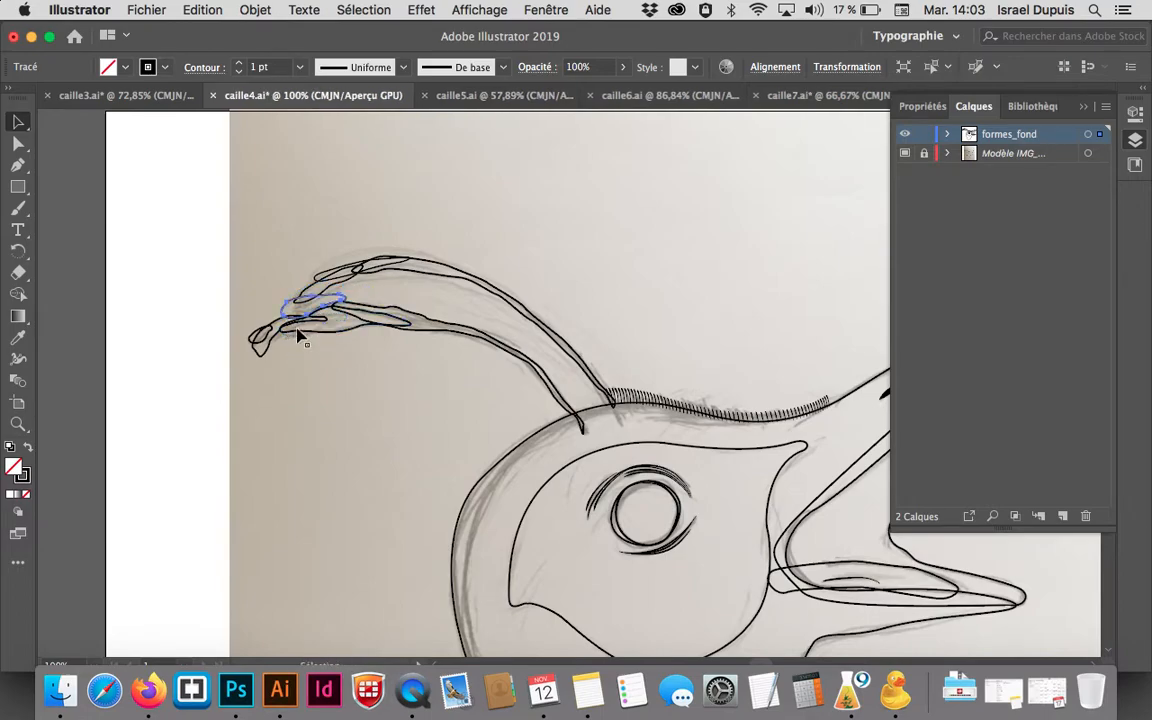
pyautogui.click(558, 303)
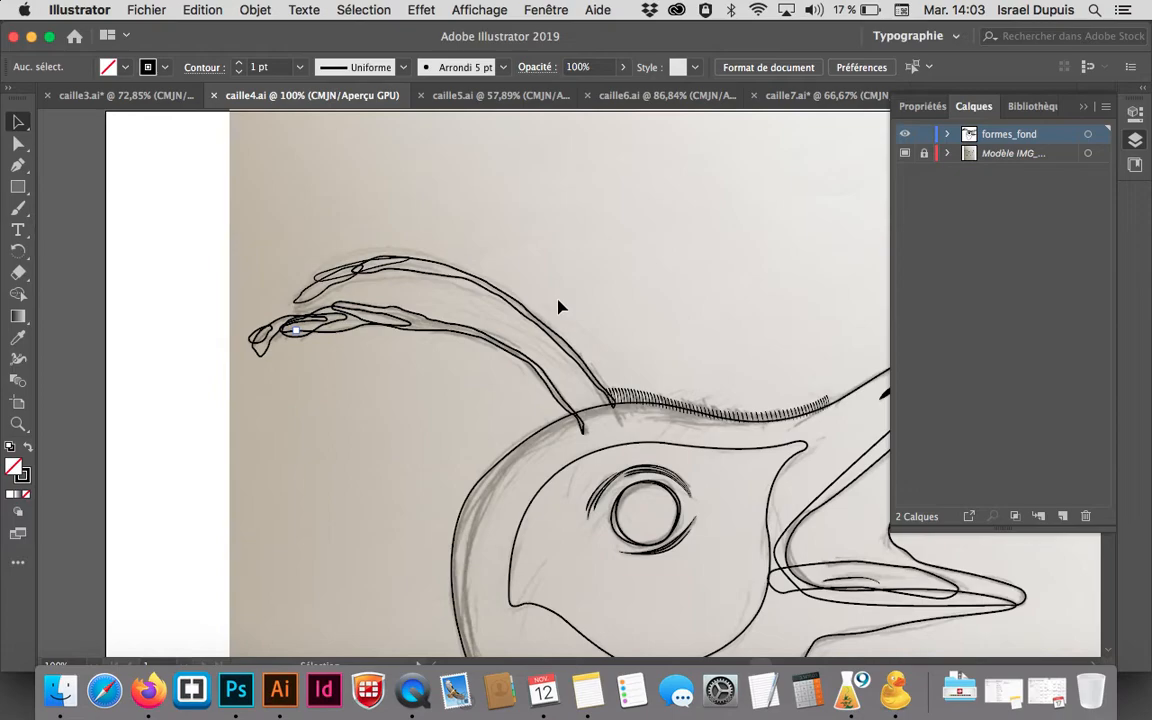
# Return to caille3.ai and deselect the head outline
pyautogui.click(668, 412)
pyautogui.click(159, 97)
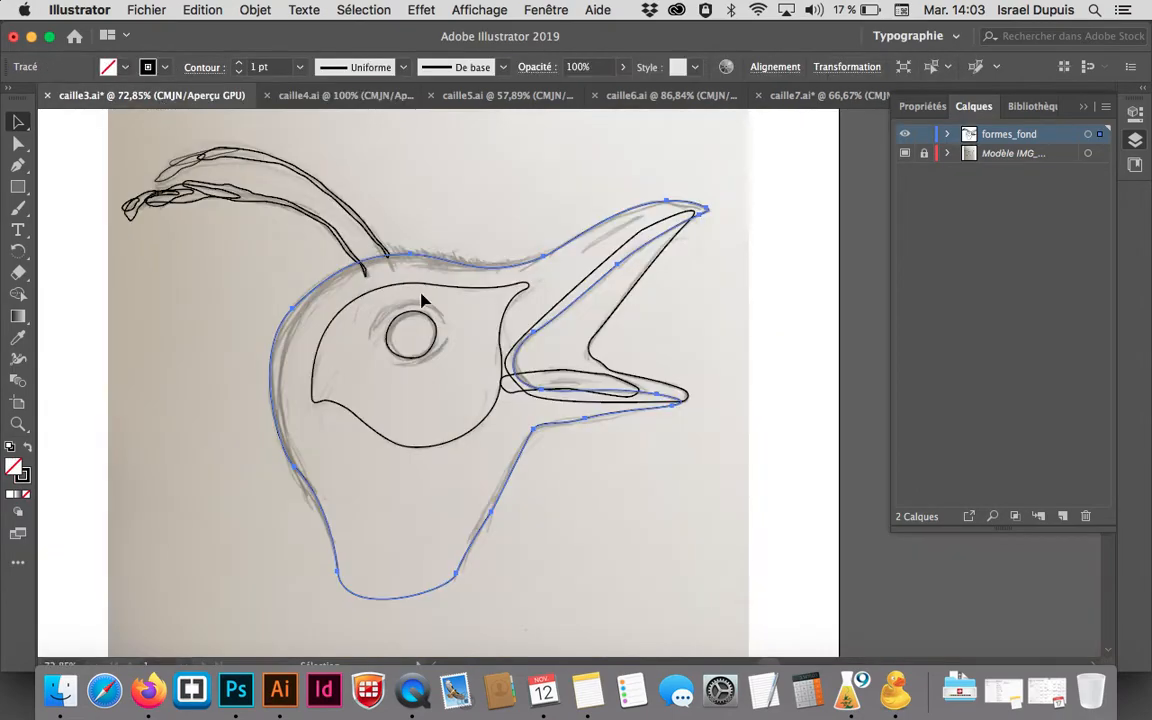
pyautogui.click(663, 303)
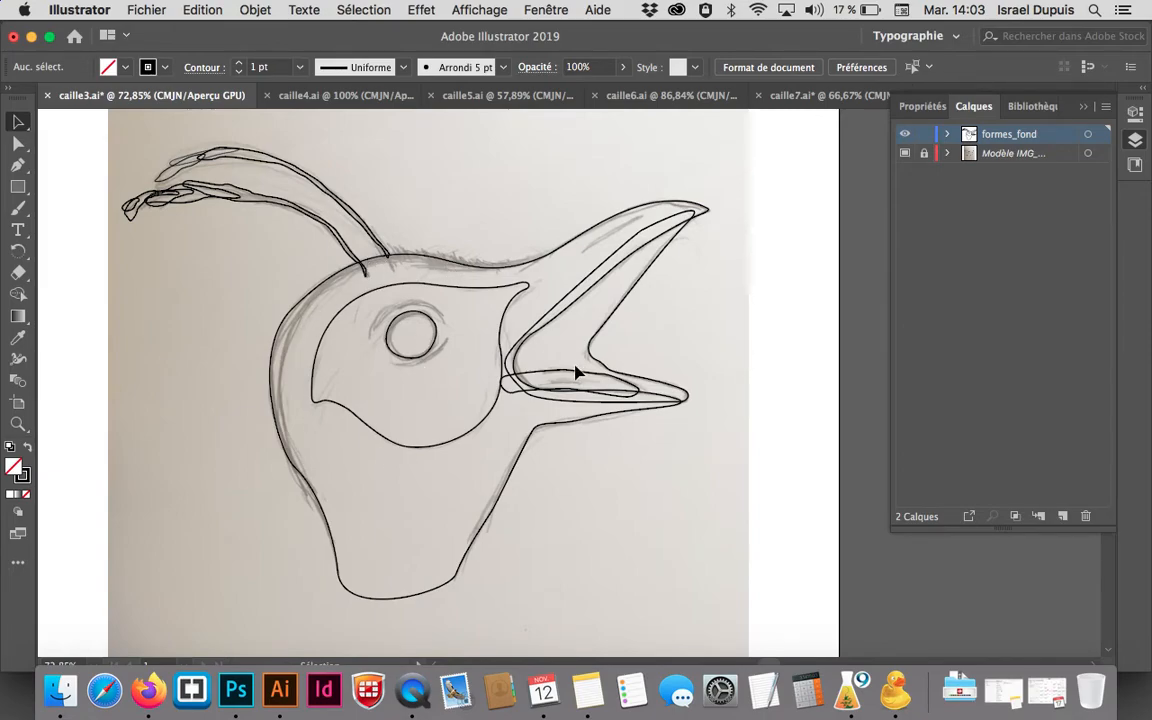
# Draw an open curve with the Pen tool along the rear half of the crease above the eye and end the path
pyautogui.keyDown('super'); pyautogui.click(473, 347); pyautogui.keyUp('super')
pyautogui.moveTo(550, 393); pyautogui.dragTo(543, 388)
pyautogui.keyDown('super'); pyautogui.click(513, 367); pyautogui.keyUp('super')
pyautogui.hscroll(5, 524, 374)
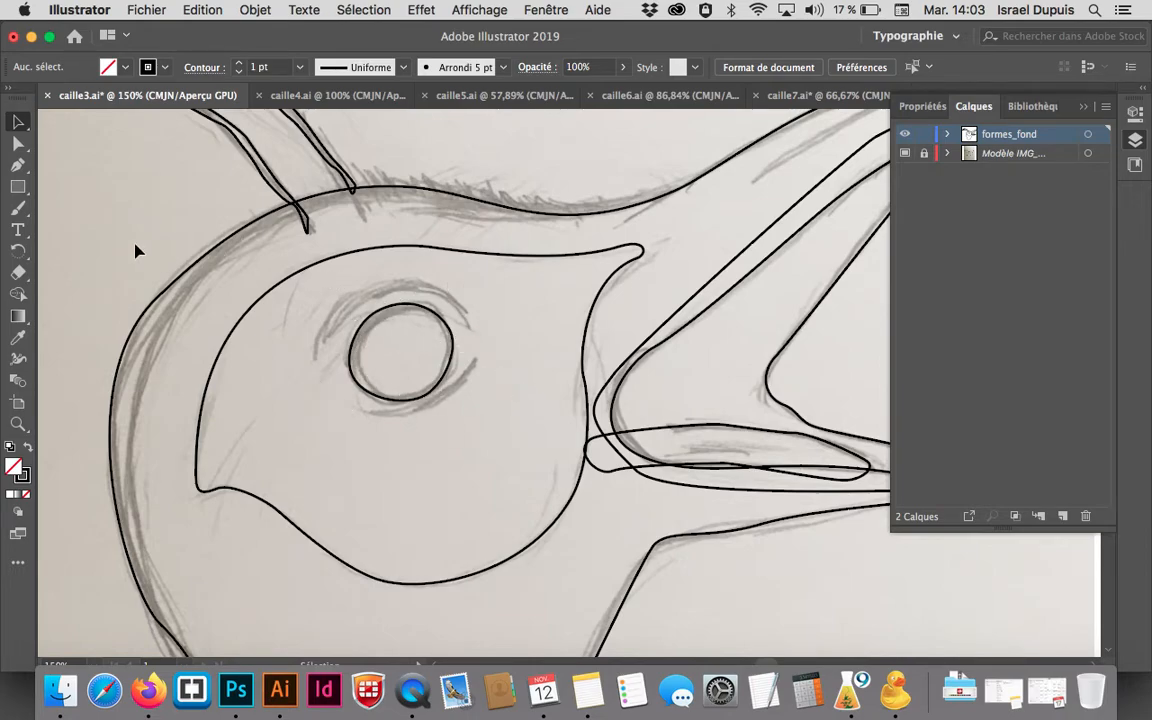
pyautogui.click(20, 166)
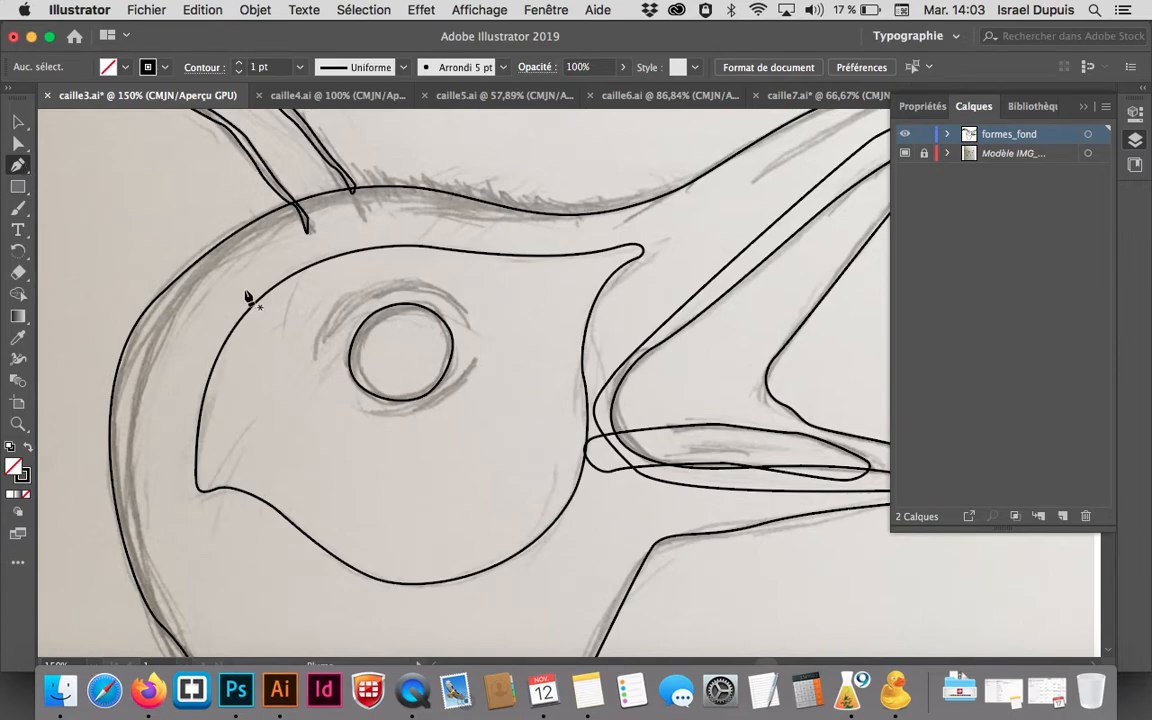
pyautogui.moveTo(316, 356); pyautogui.dragTo(321, 336)
pyautogui.moveTo(382, 287); pyautogui.dragTo(432, 290)
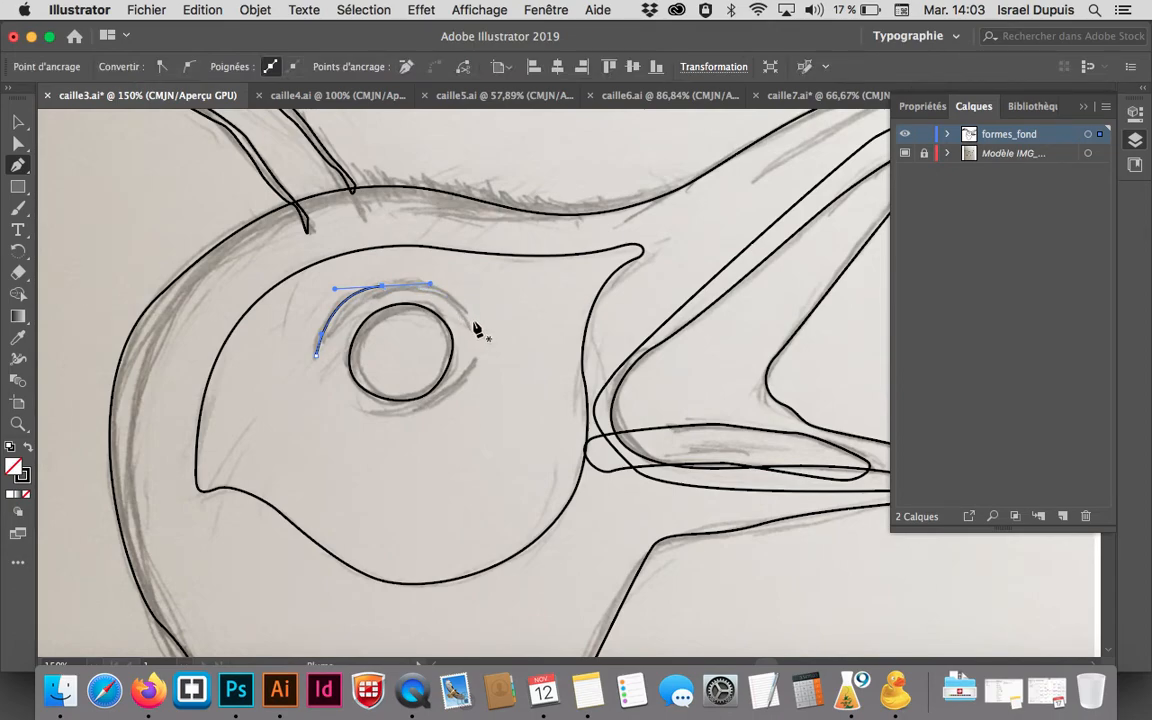
pyautogui.press('Escape')
# Draw separate open curves along the front half of the crease above the eye and along the crease beneath it
pyautogui.moveTo(471, 326); pyautogui.dragTo(355, 284)
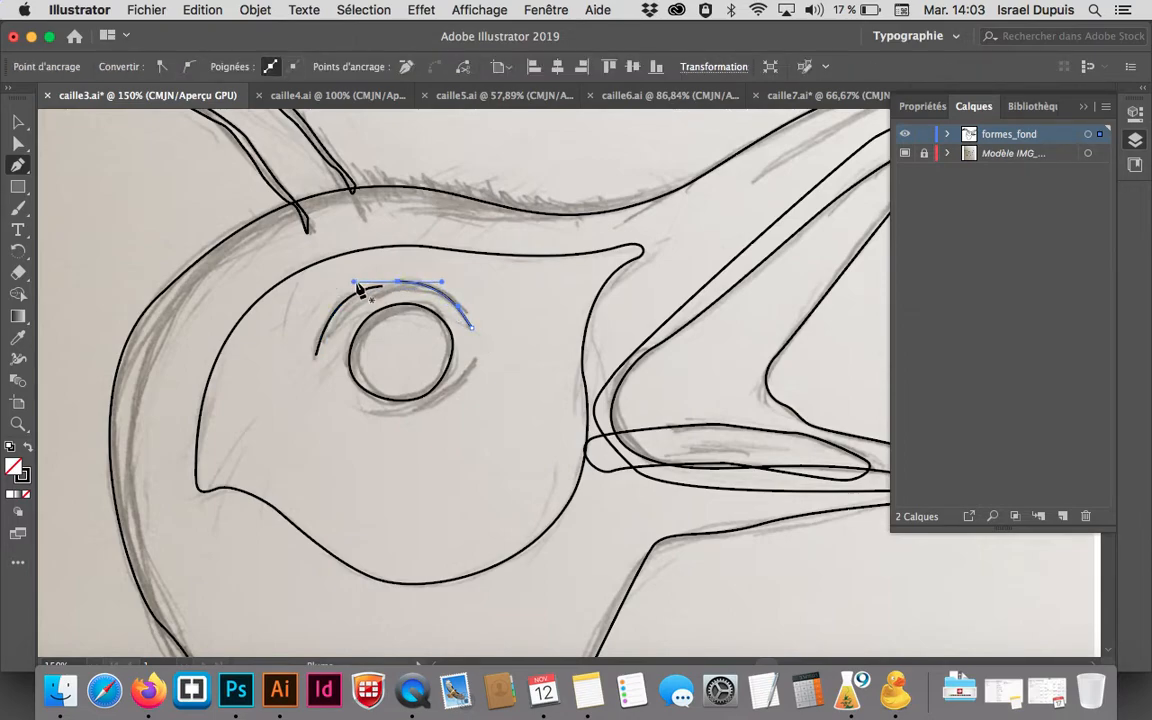
pyautogui.press('Escape')
pyautogui.moveTo(366, 411); pyautogui.dragTo(475, 381)
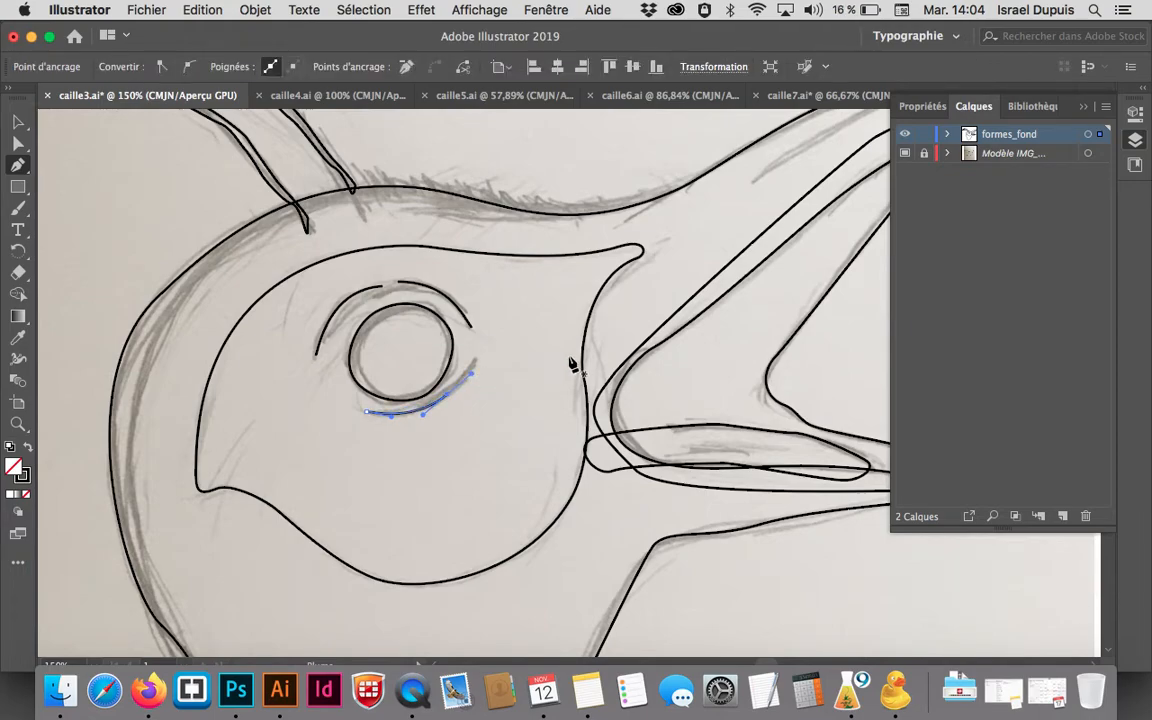
# Draw an open curve with the Pen tool along the sketched highlight line on the upper beak
pyautogui.hscroll(5, 393, 432)
pyautogui.scroll(3, 393, 432)
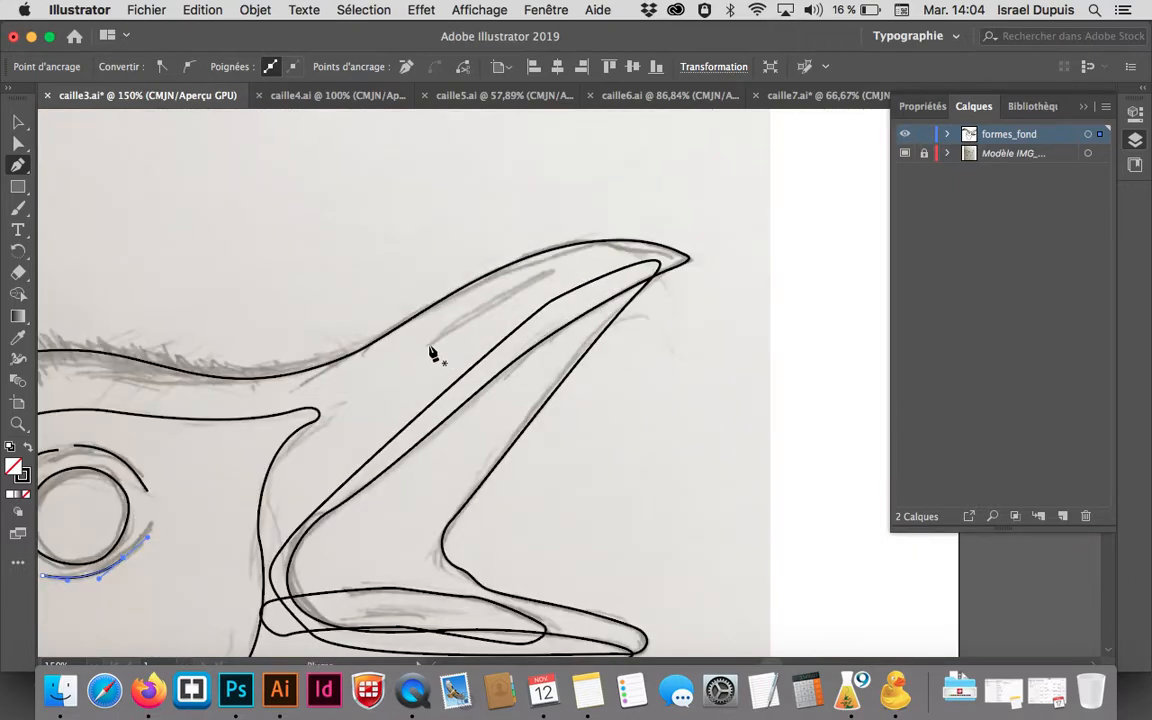
pyautogui.moveTo(428, 346); pyautogui.dragTo(441, 332)
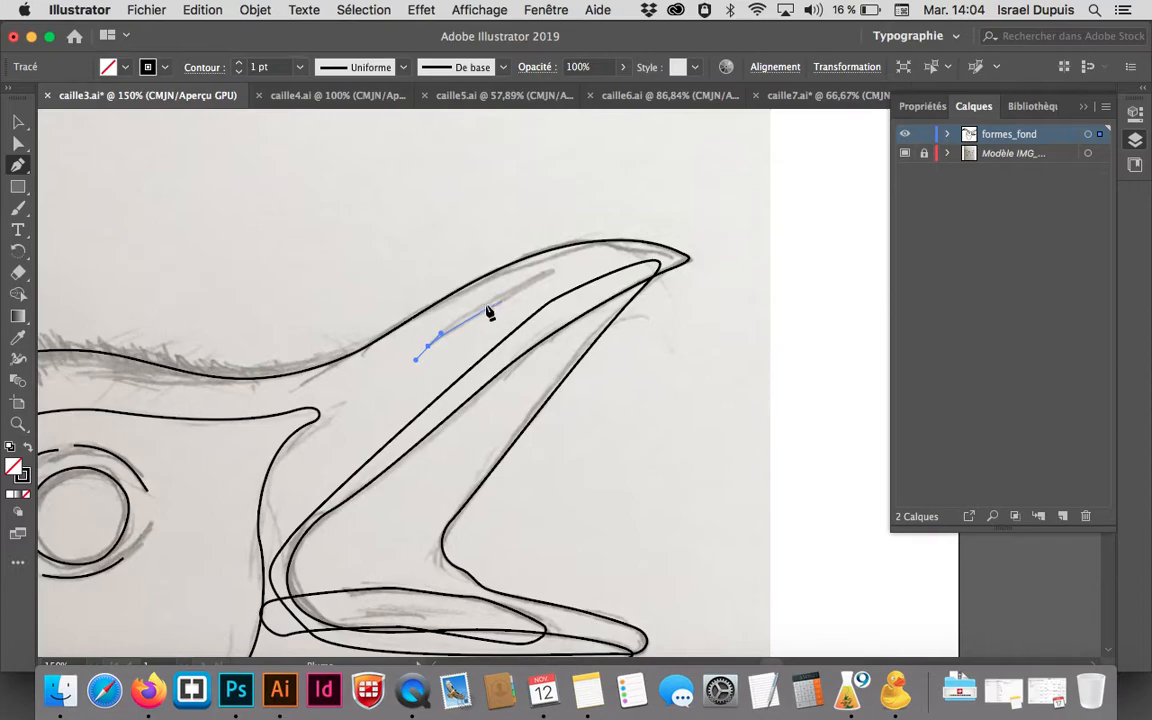
pyautogui.click(551, 273)
pyautogui.moveTo(556, 279); pyautogui.dragTo(593, 268)
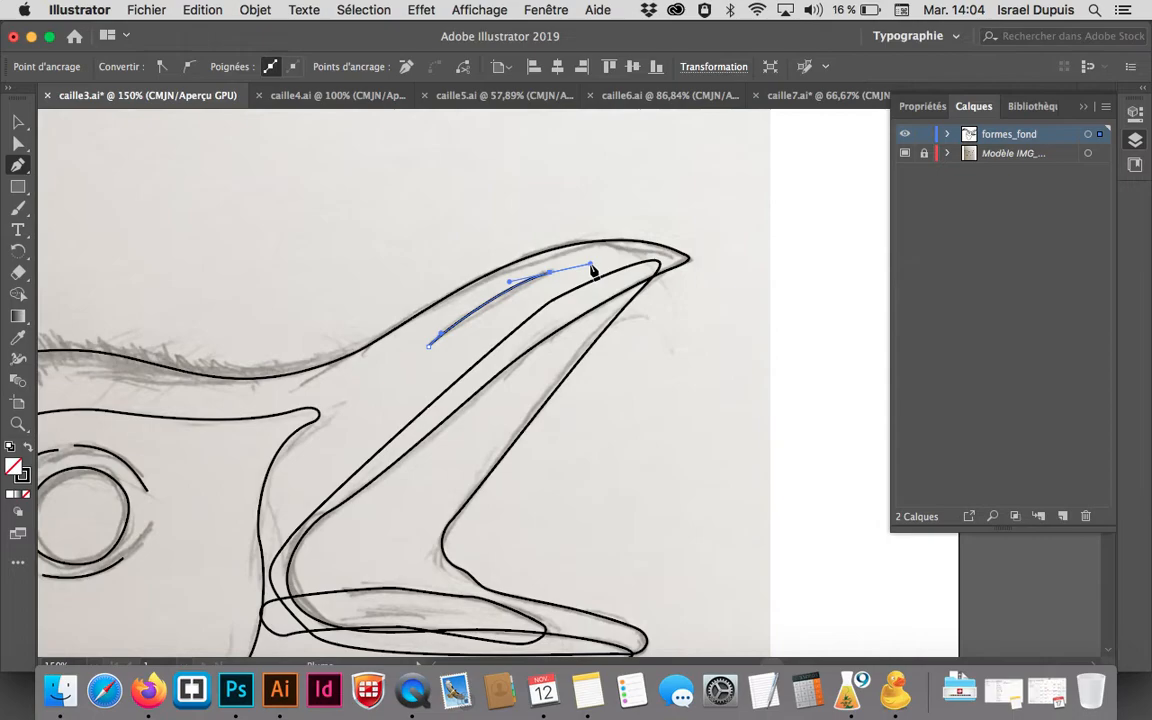
# Thicken the middle of the upper beak's highlight line with the Width tool, slim it to a tapered stroke, and deselect it
pyautogui.click(18, 363)
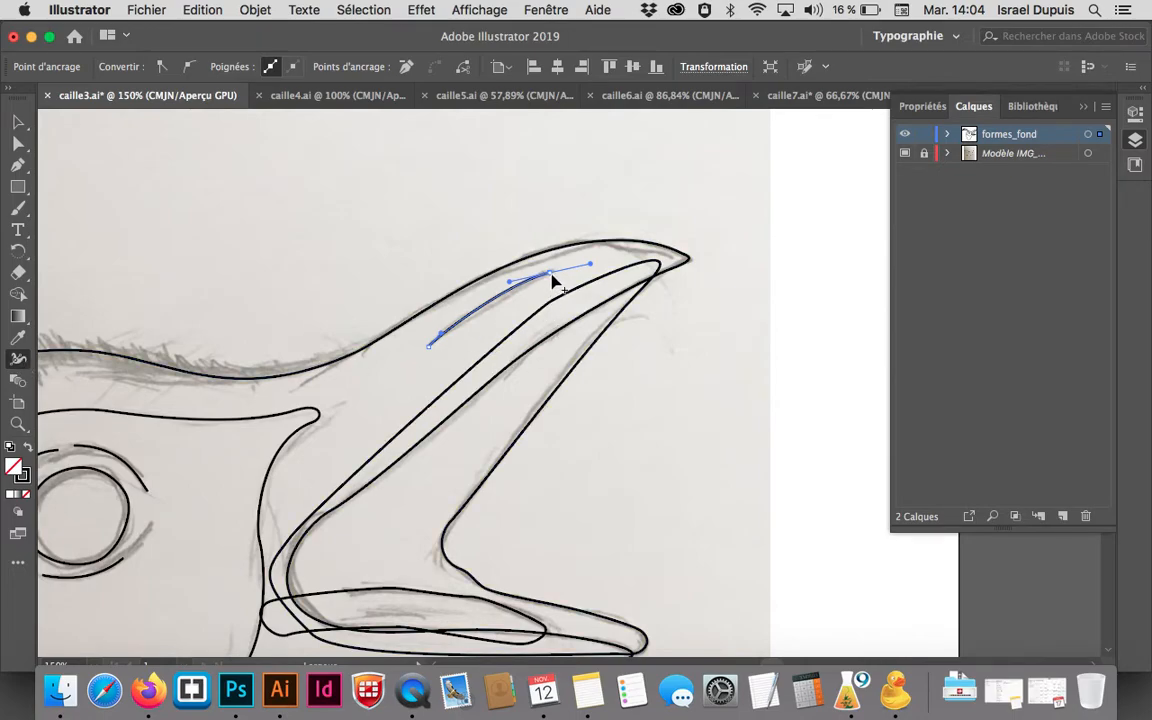
pyautogui.moveTo(501, 306); pyautogui.dragTo(505, 311)
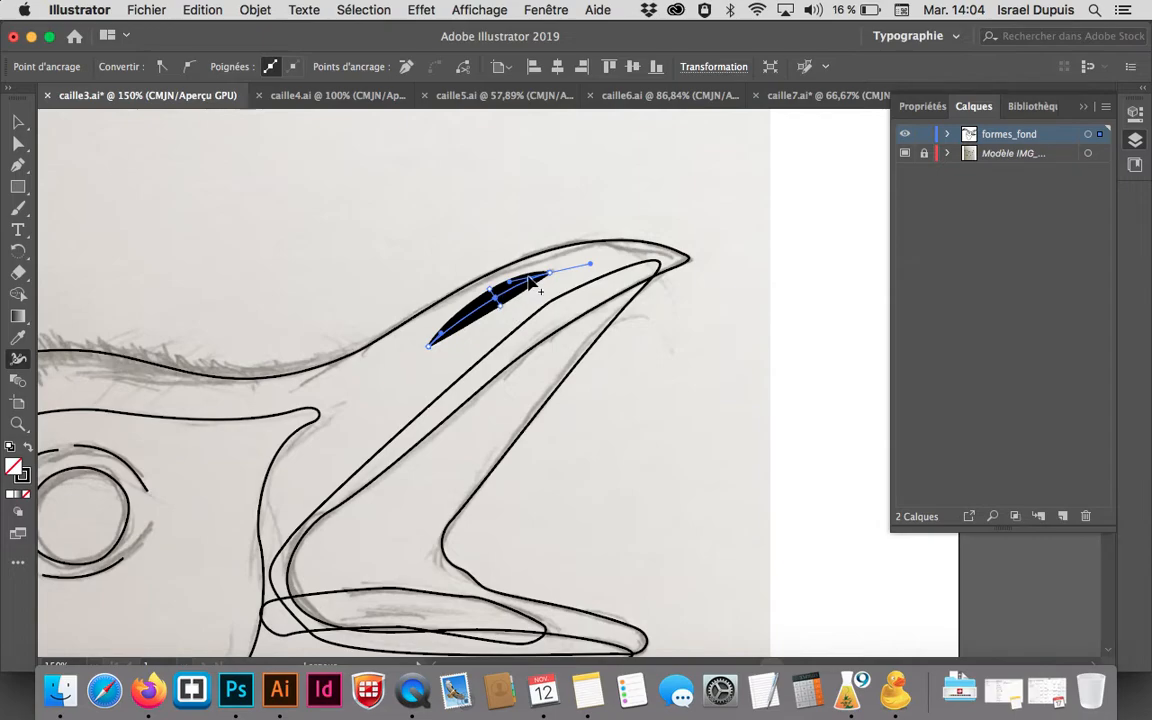
pyautogui.moveTo(476, 325)
pyautogui.mouseDown()
pyautogui.moveTo(470, 314)
pyautogui.moveTo(500, 309)
pyautogui.mouseUp()
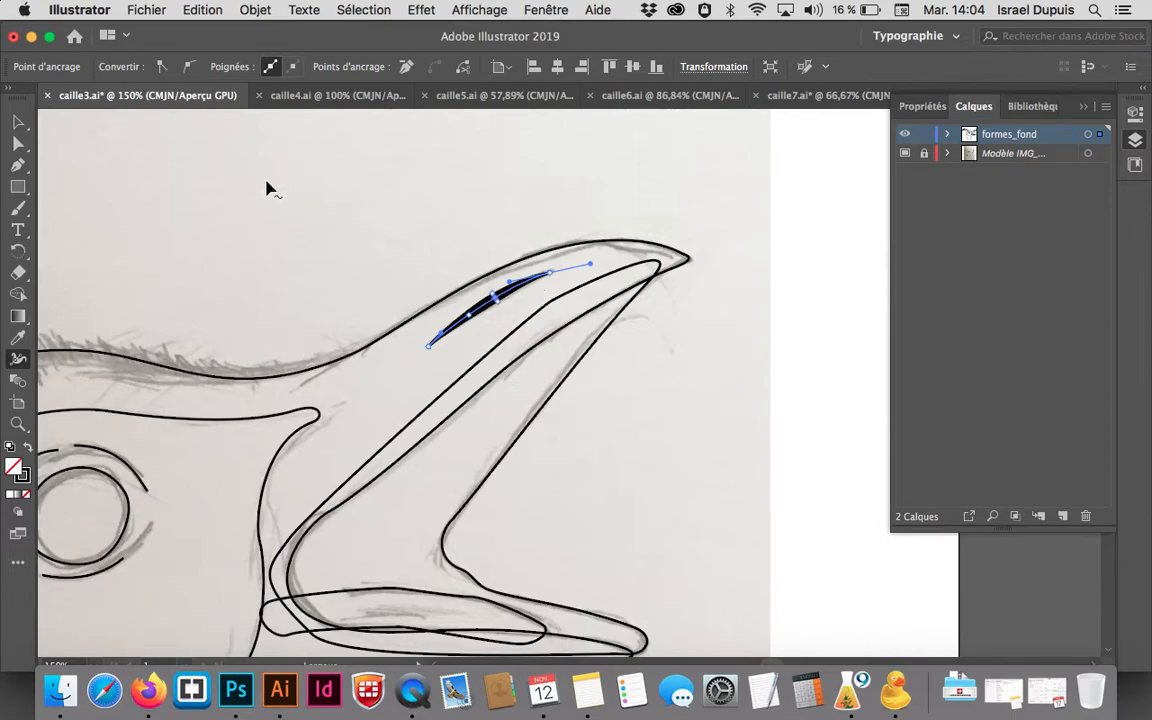
pyautogui.click(18, 121)
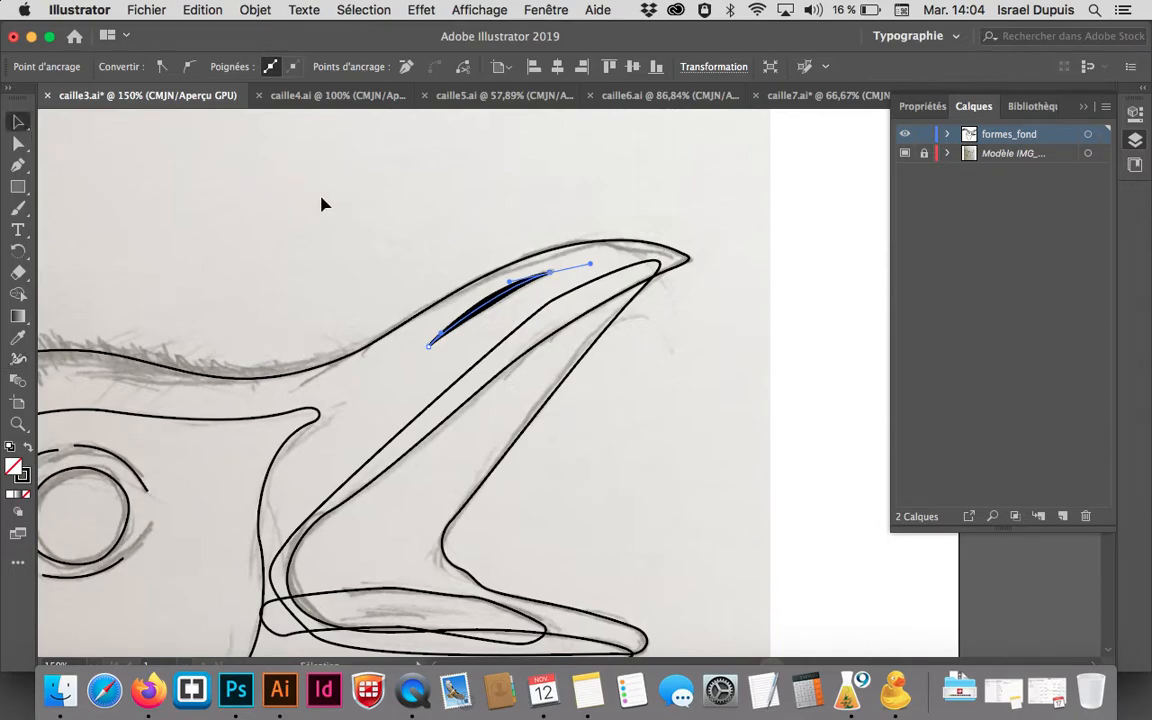
pyautogui.click(294, 185)
# Select the front crease curve above the eye and show its full stroke options in the clear area beside the eye
pyautogui.hscroll(-5, 277, 400)
pyautogui.scroll(-3, 277, 400)
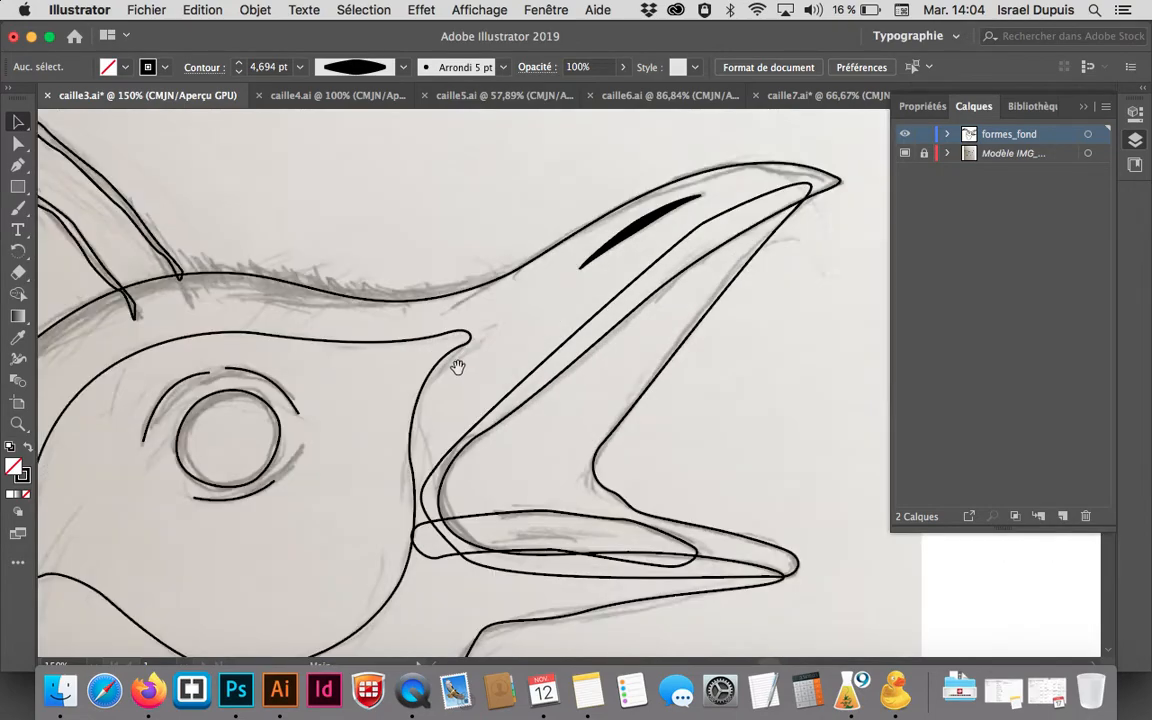
pyautogui.keyDown('super'); pyautogui.click(277, 411); pyautogui.keyUp('super')
pyautogui.moveTo(571, 411); pyautogui.dragTo(393, 400)
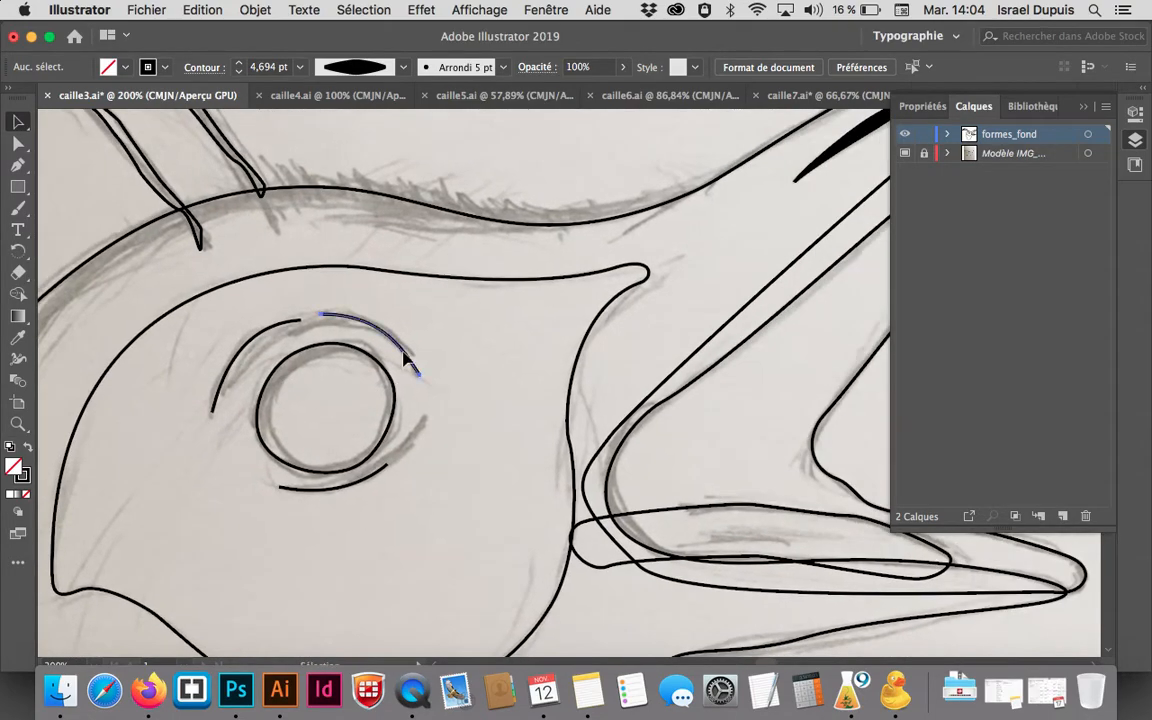
pyautogui.click(403, 354)
pyautogui.click(534, 7)
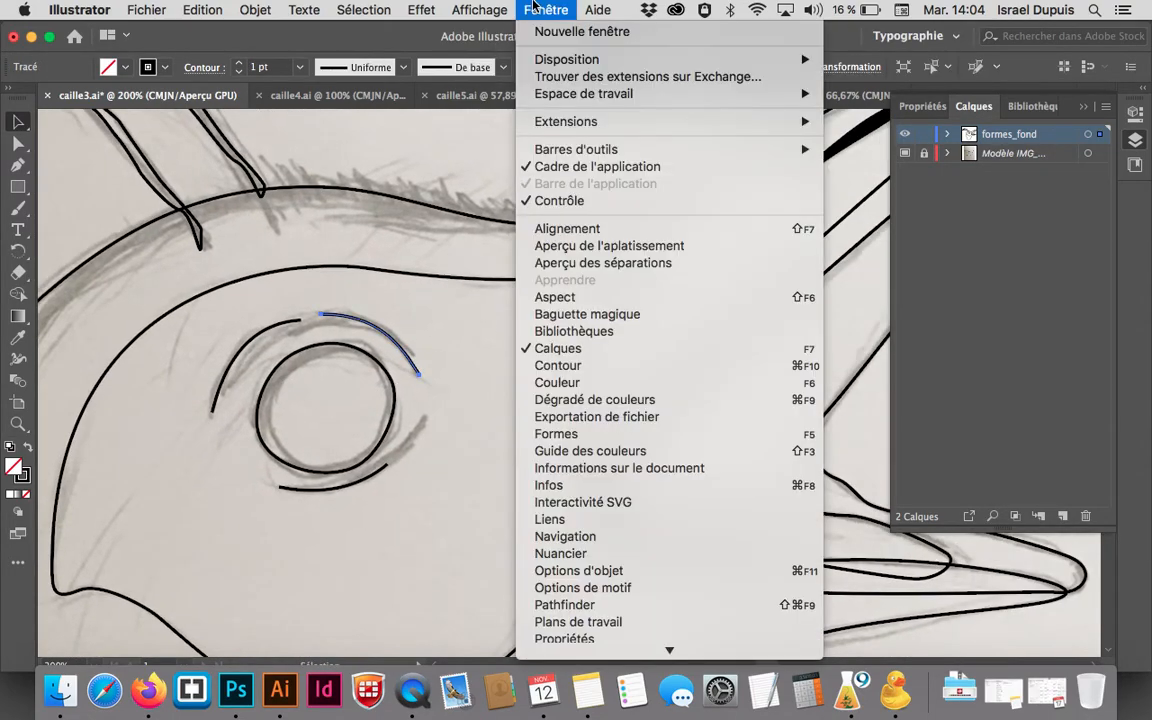
pyautogui.click(566, 366)
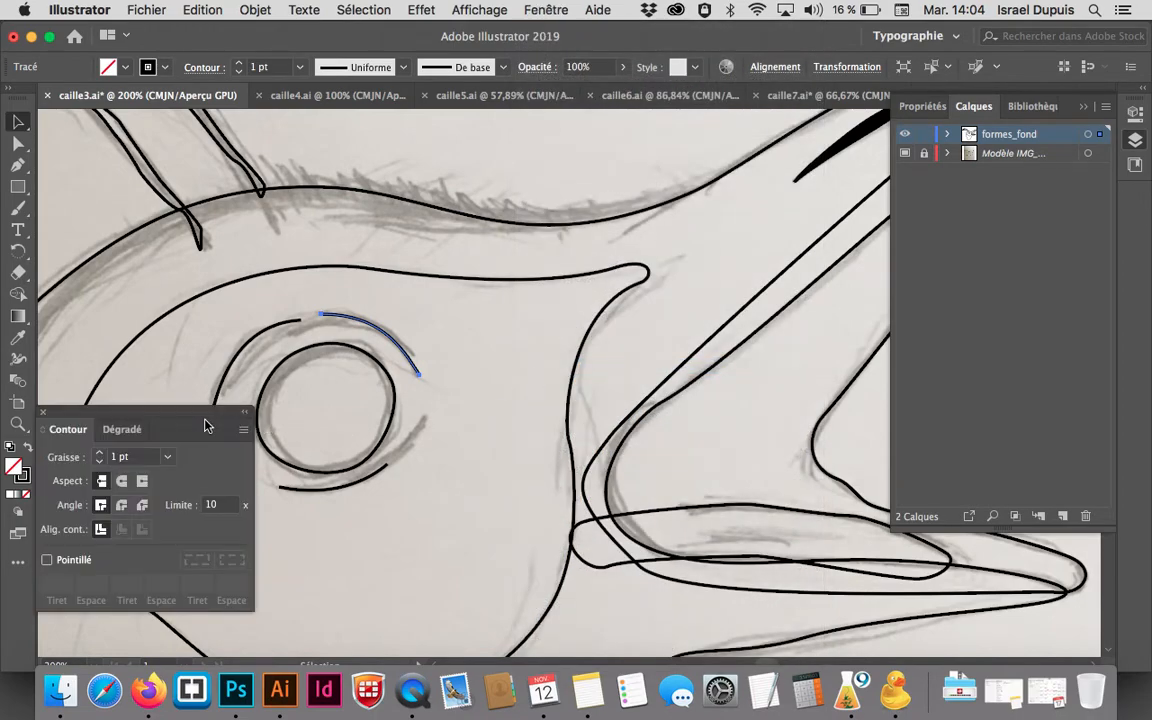
pyautogui.moveTo(213, 426); pyautogui.dragTo(731, 309)
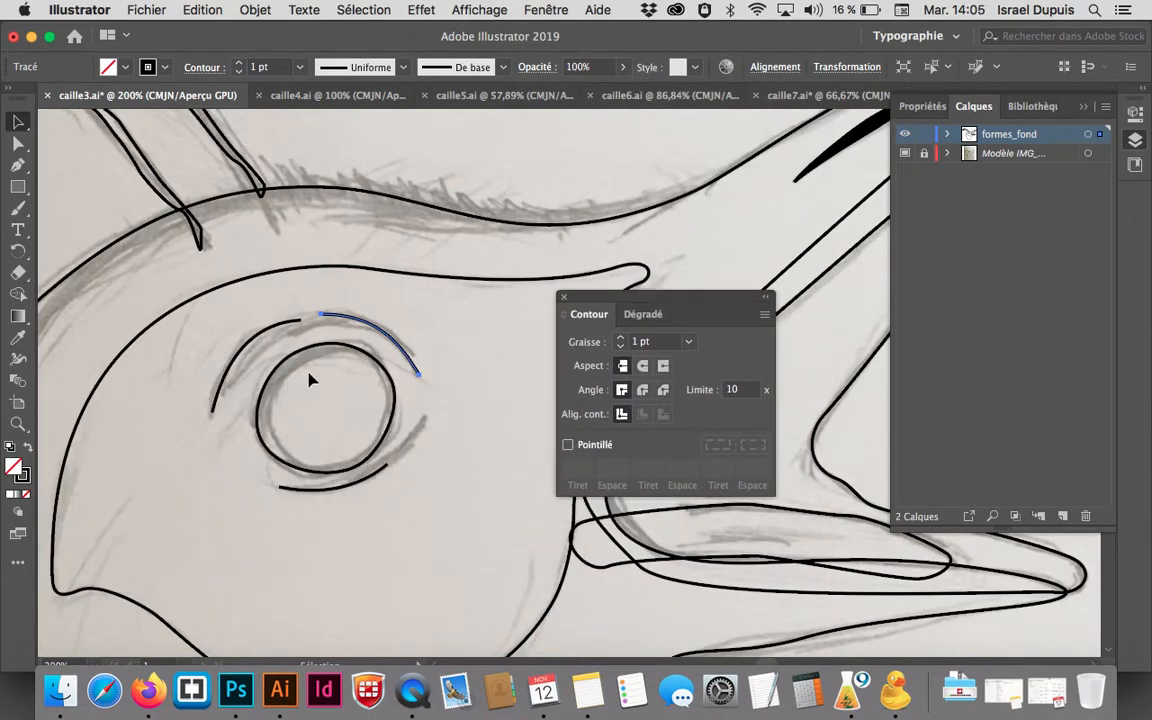
# Give the front crease curve above the eye round caps and round corners, and deselect it
pyautogui.keyDown('super'); pyautogui.click(402, 352); pyautogui.keyUp('super')
pyautogui.keyDown('super'); pyautogui.click(459, 344); pyautogui.keyUp('super')
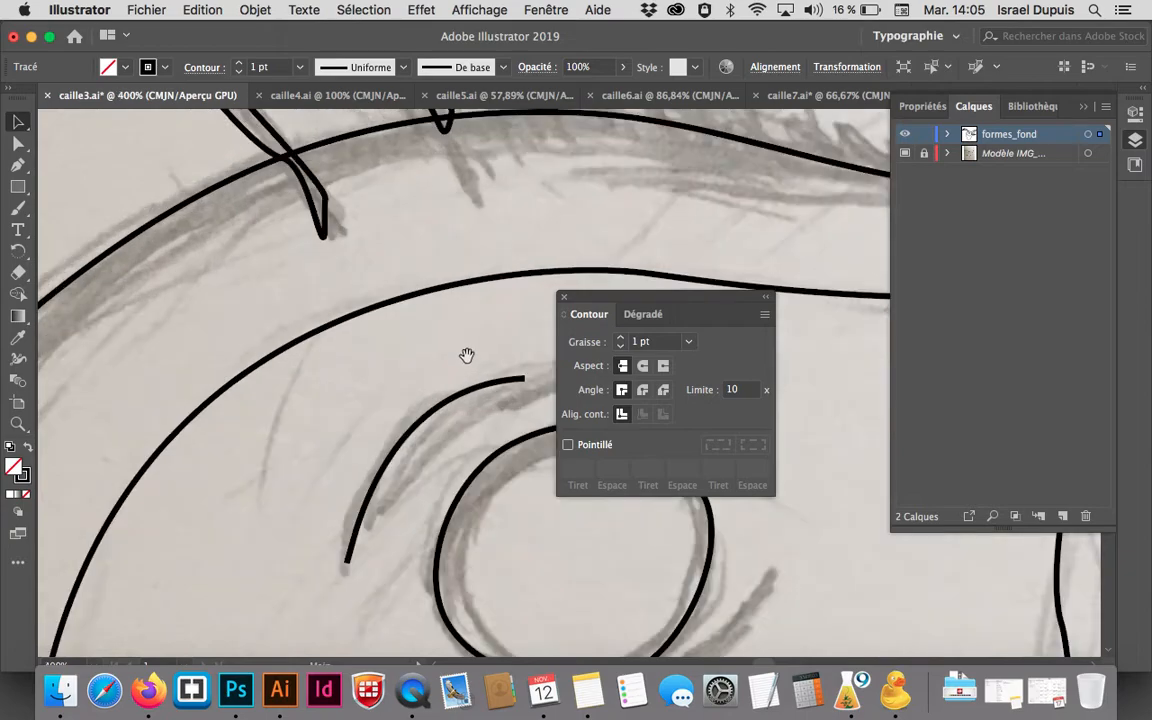
pyautogui.moveTo(519, 408); pyautogui.dragTo(209, 282)
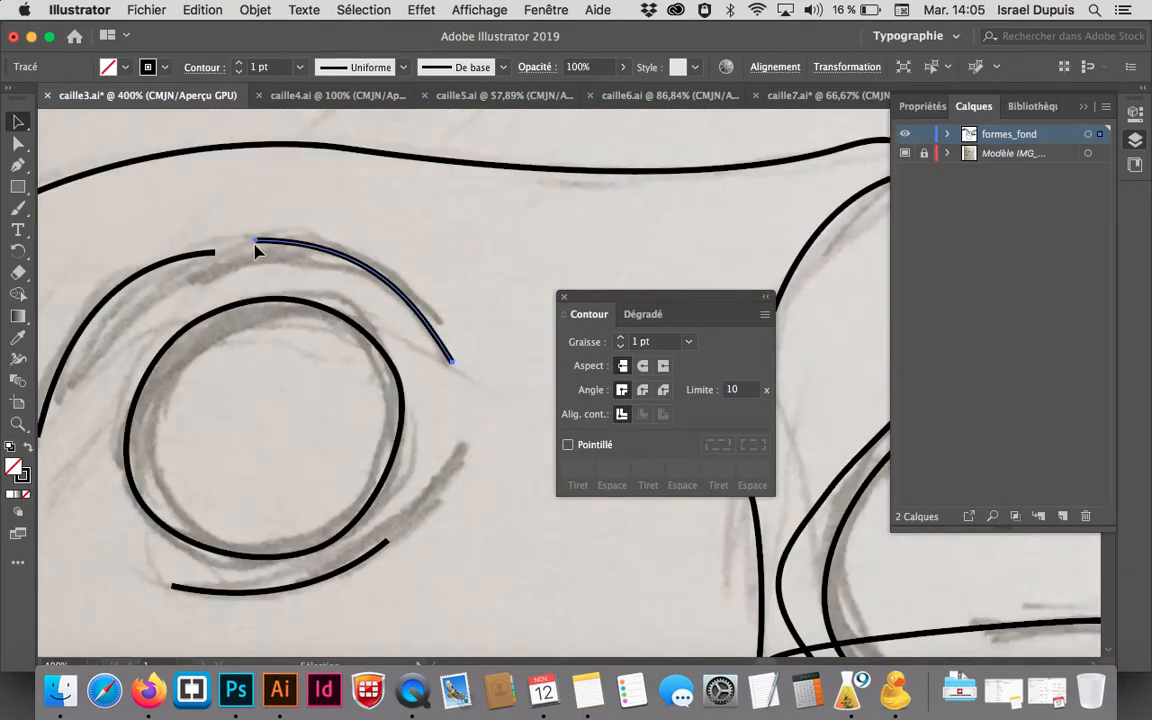
pyautogui.click(642, 358)
pyautogui.moveTo(633, 302); pyautogui.dragTo(603, 278)
pyautogui.click(613, 366)
pyautogui.click(402, 237)
# Apply round caps and round corners to the rear crease above the eye and the crease beneath it, and deselect
pyautogui.click(207, 258)
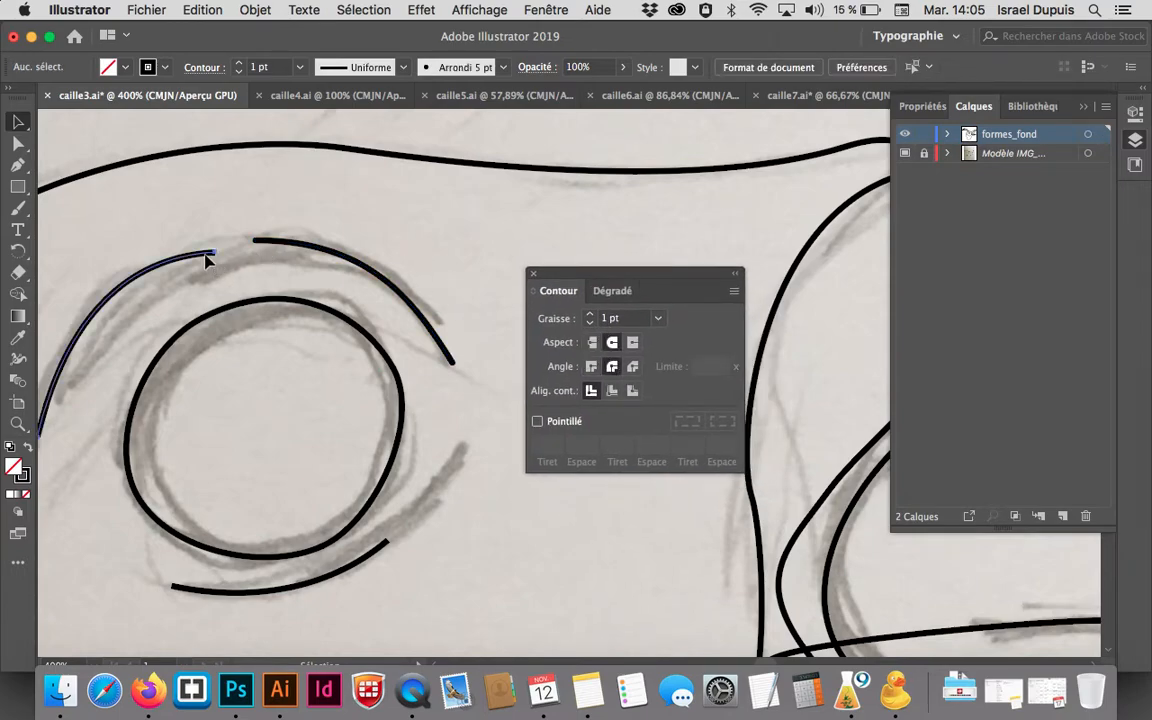
pyautogui.click(613, 370)
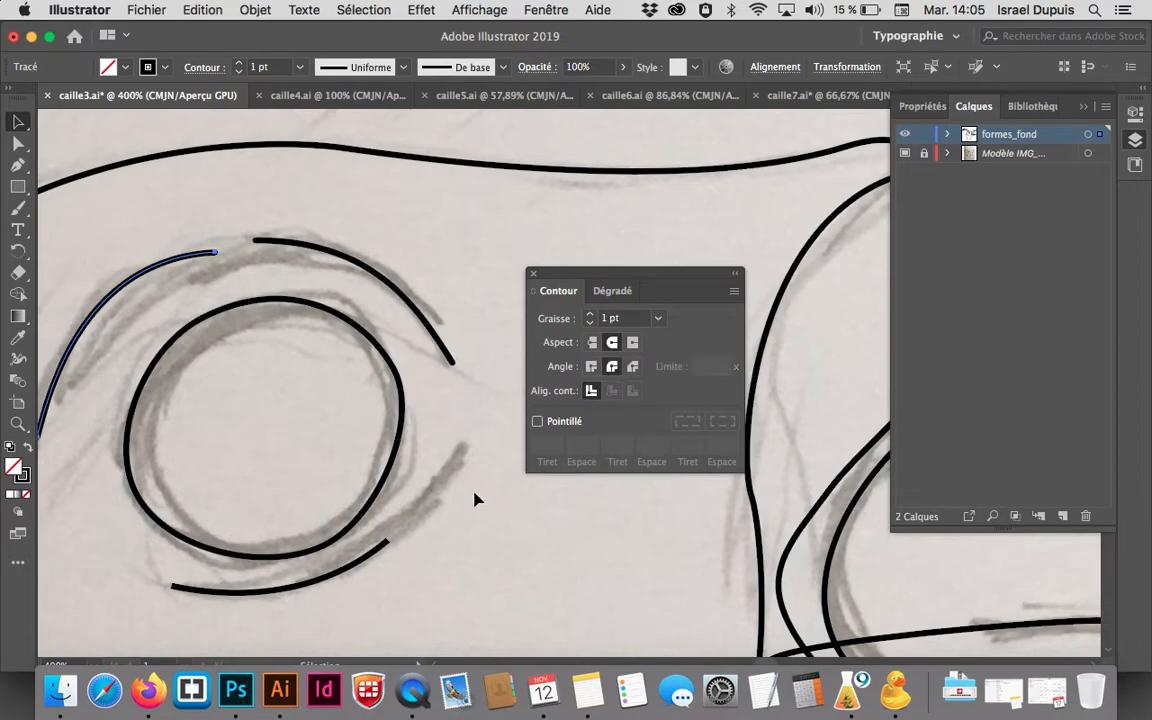
pyautogui.click(376, 550)
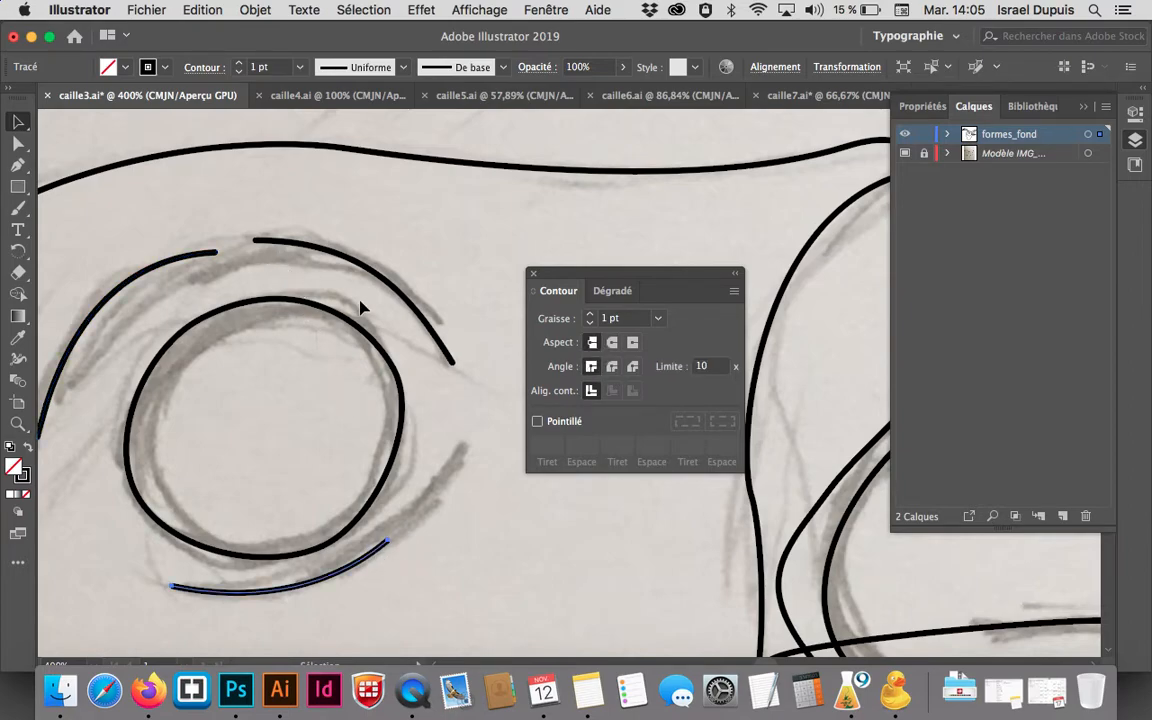
pyautogui.click(613, 368)
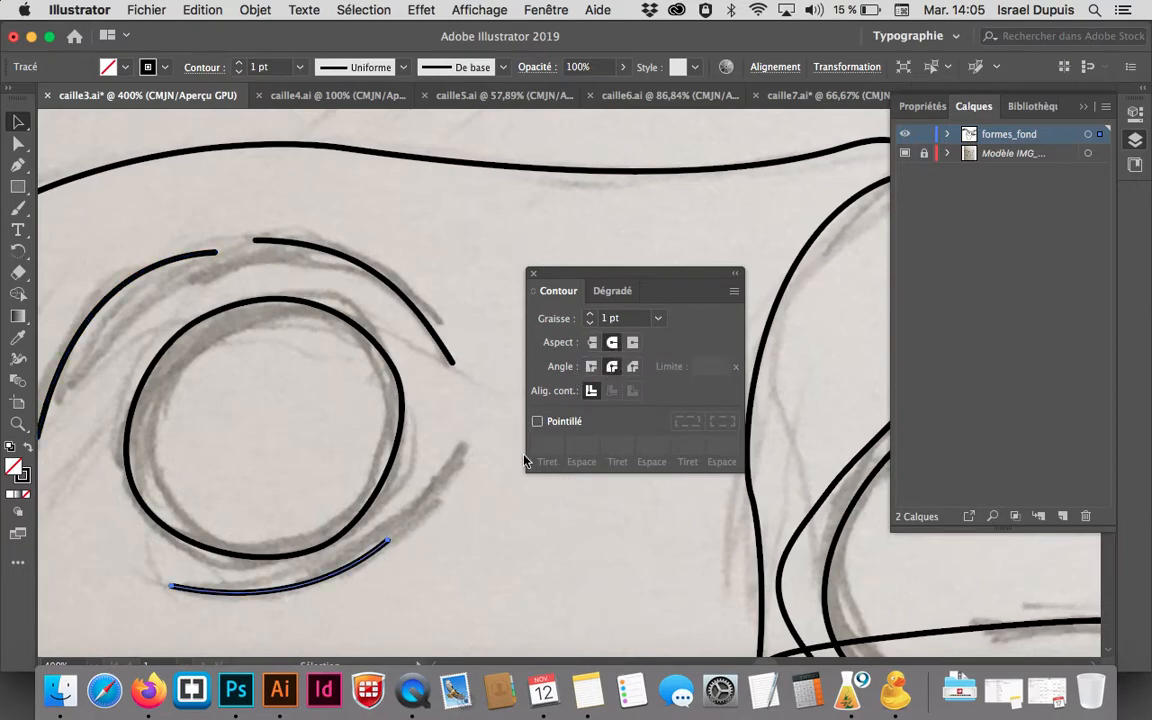
pyautogui.click(488, 470)
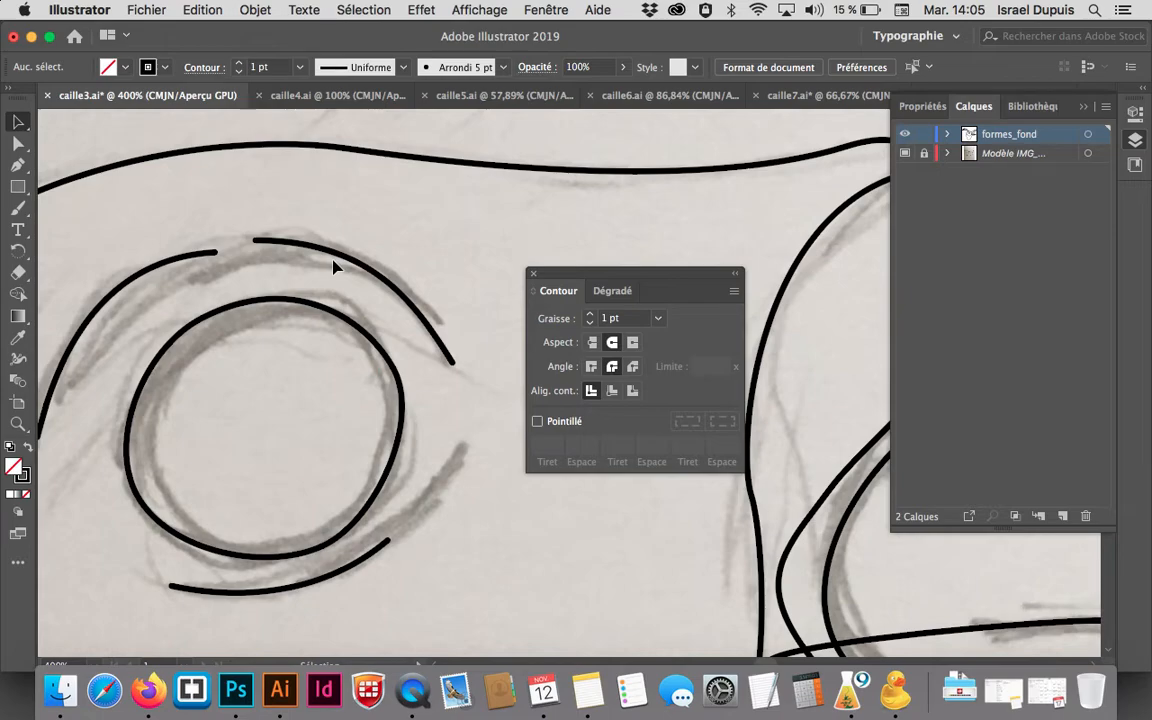
# Adjust the stroke thickness at the middle of the front and rear creases above the eye with the Width tool
pyautogui.click(18, 358)
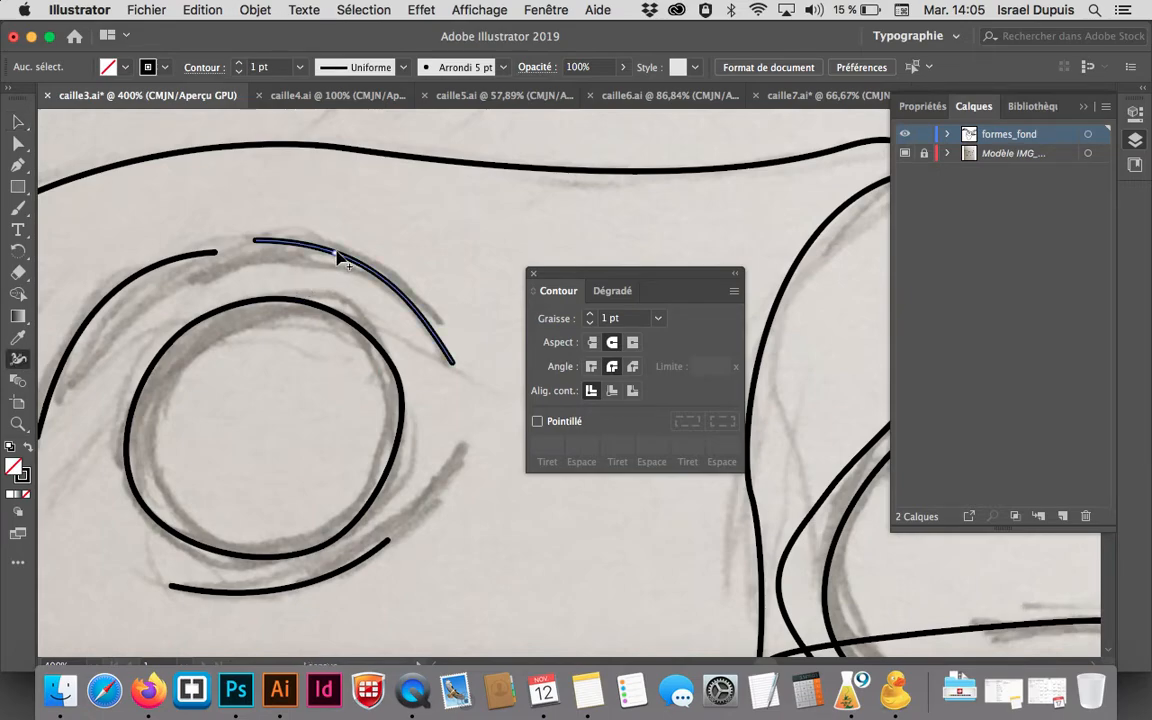
pyautogui.moveTo(333, 258); pyautogui.dragTo(337, 249)
pyautogui.moveTo(165, 268); pyautogui.dragTo(167, 266)
pyautogui.click(18, 121)
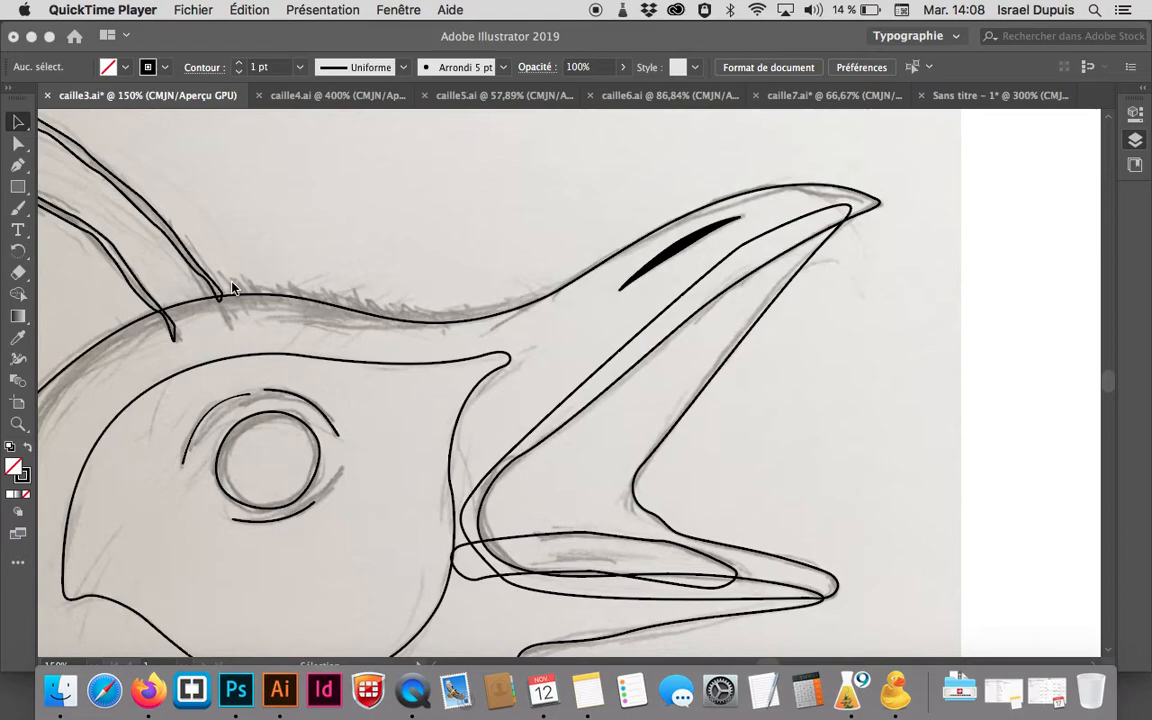
# Examine the blended row of small feathers along the head's top in caille4.ai and return to caille3.ai
pyautogui.click(299, 88)
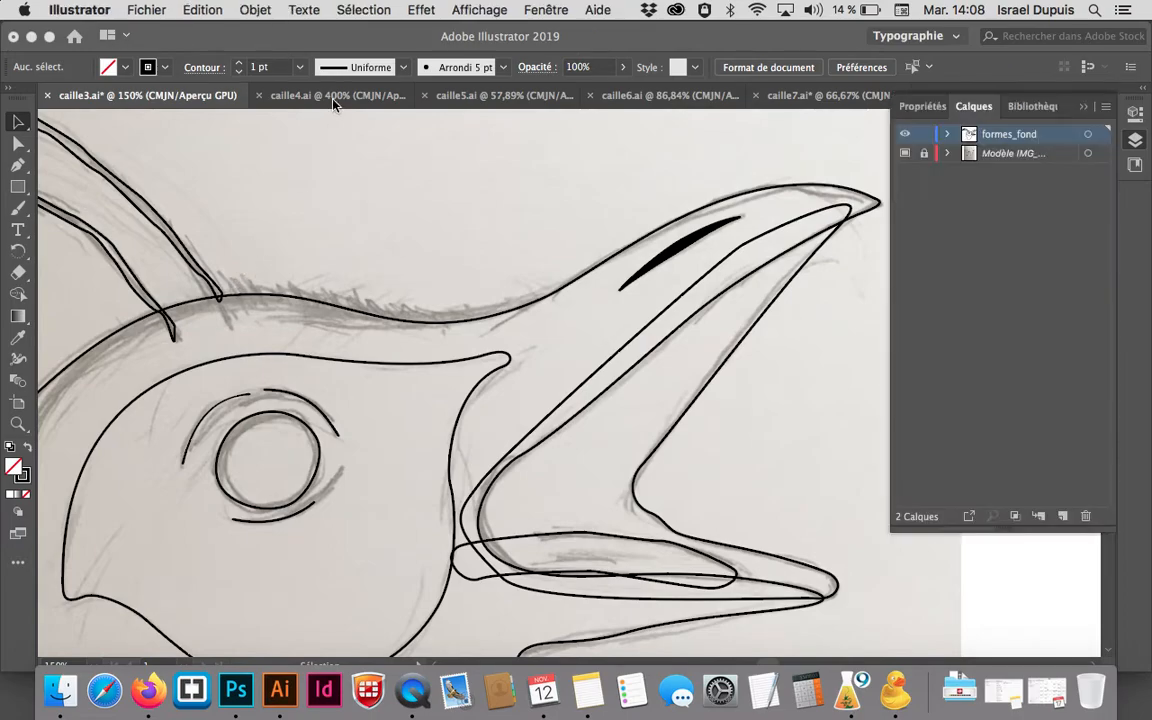
pyautogui.click(298, 89)
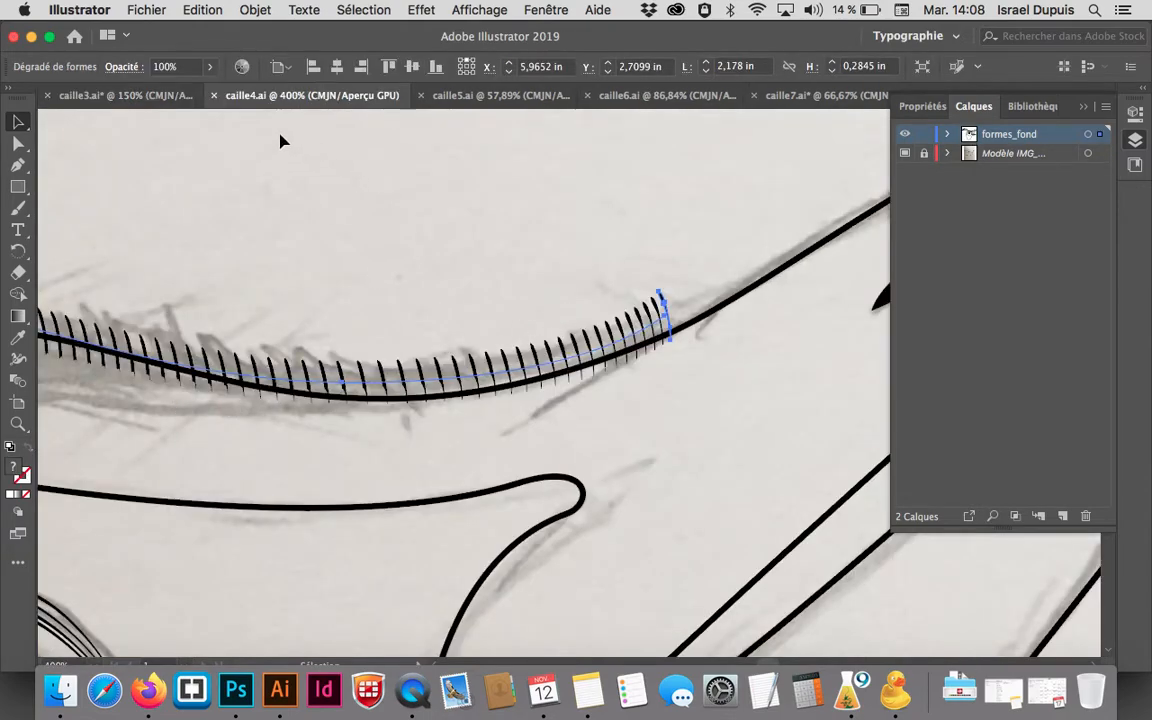
pyautogui.click(149, 93)
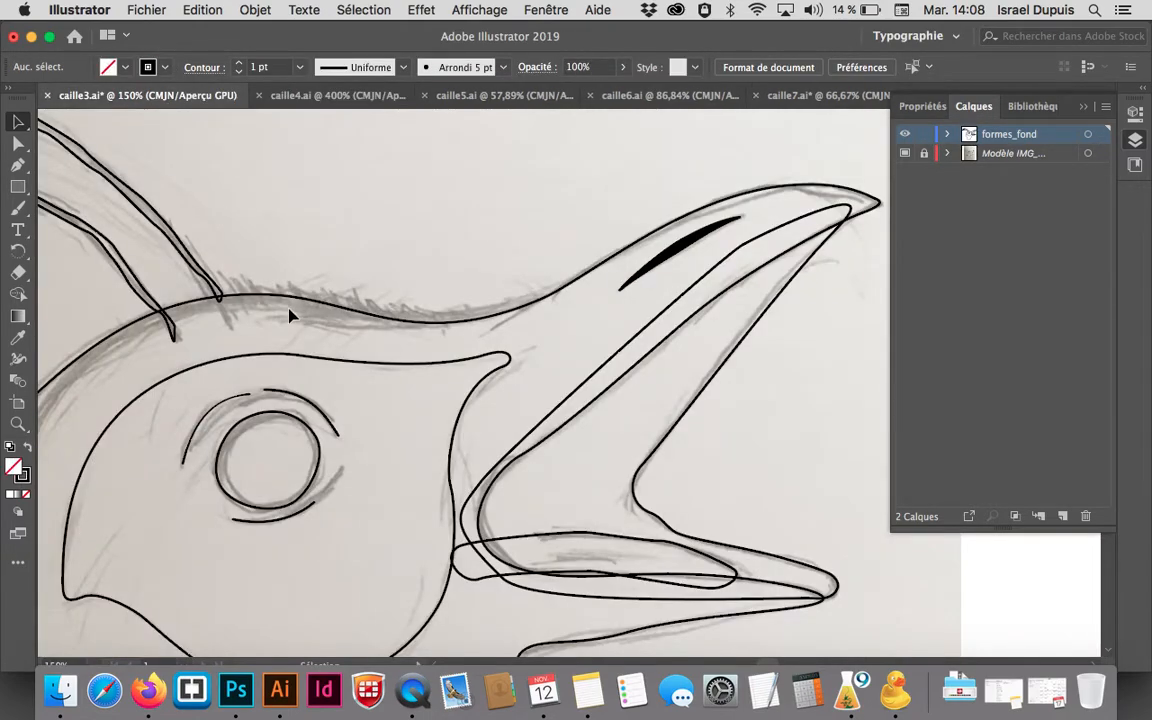
pyautogui.click(18, 165)
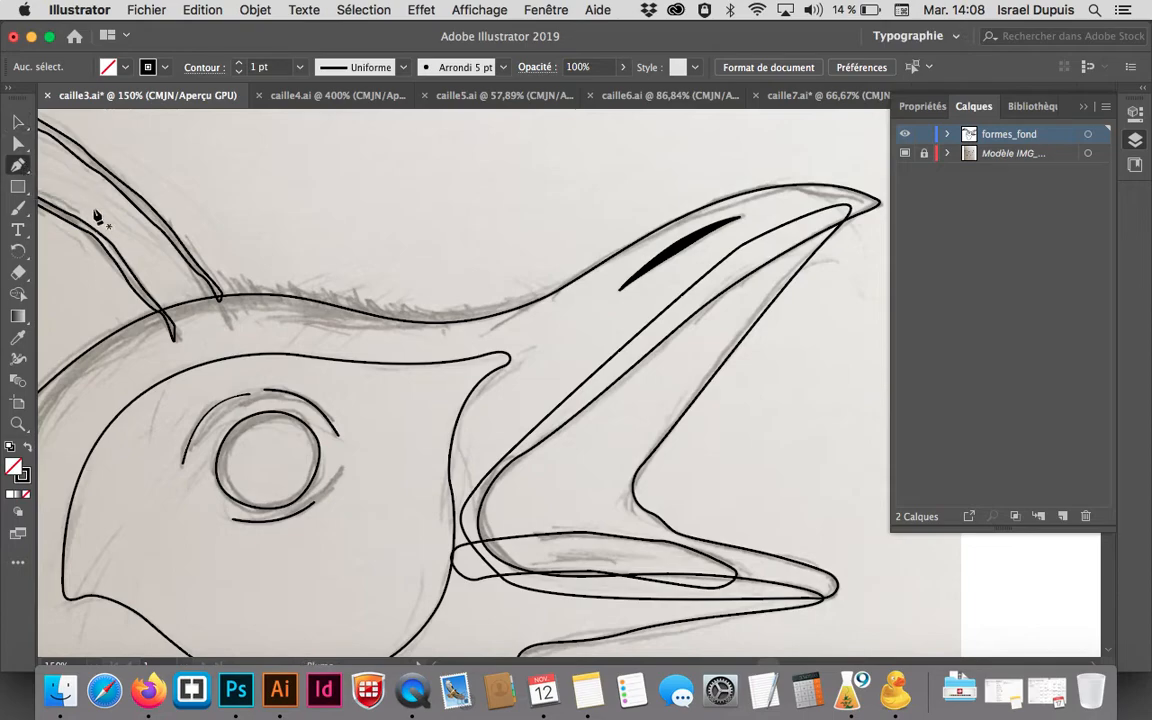
pyautogui.keyDown('super'); pyautogui.click(315, 321); pyautogui.keyUp('super')
pyautogui.moveTo(525, 365); pyautogui.dragTo(301, 345)
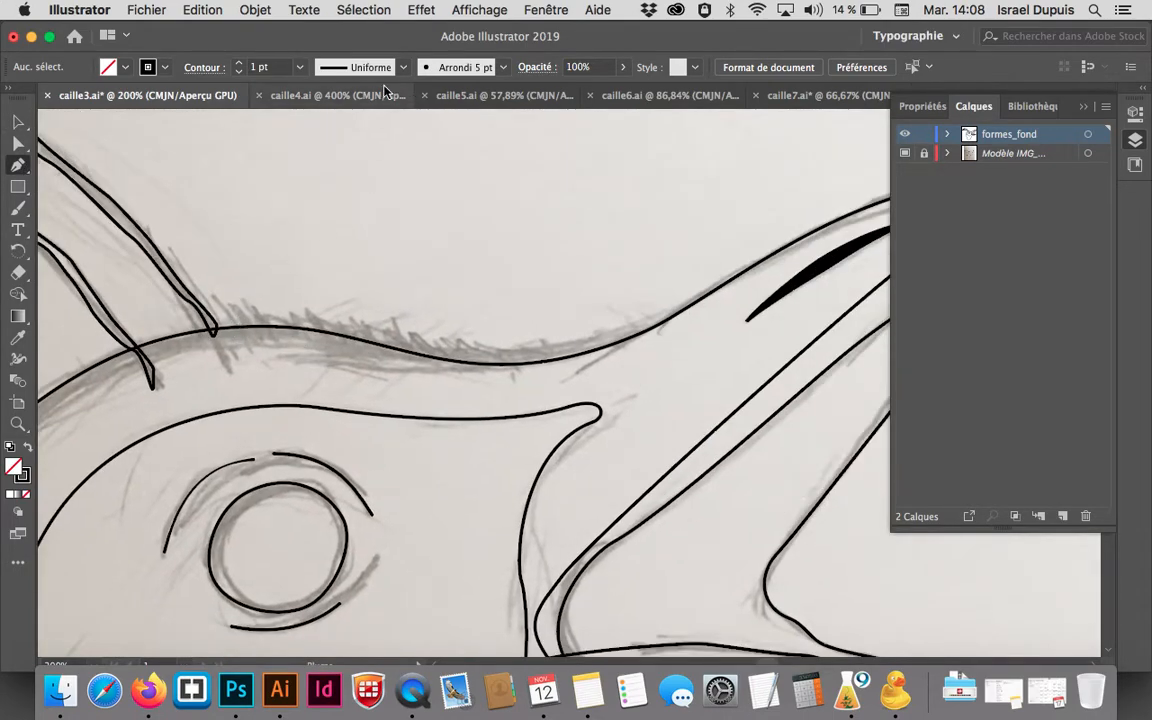
pyautogui.click(340, 94)
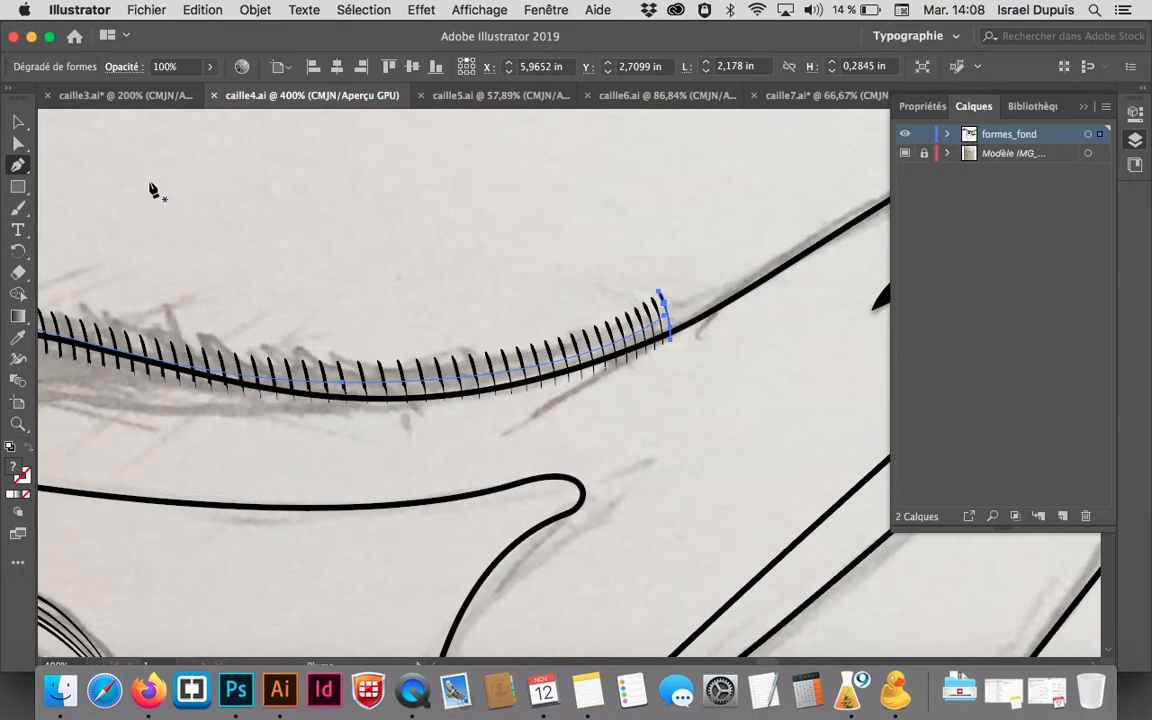
pyautogui.click(142, 96)
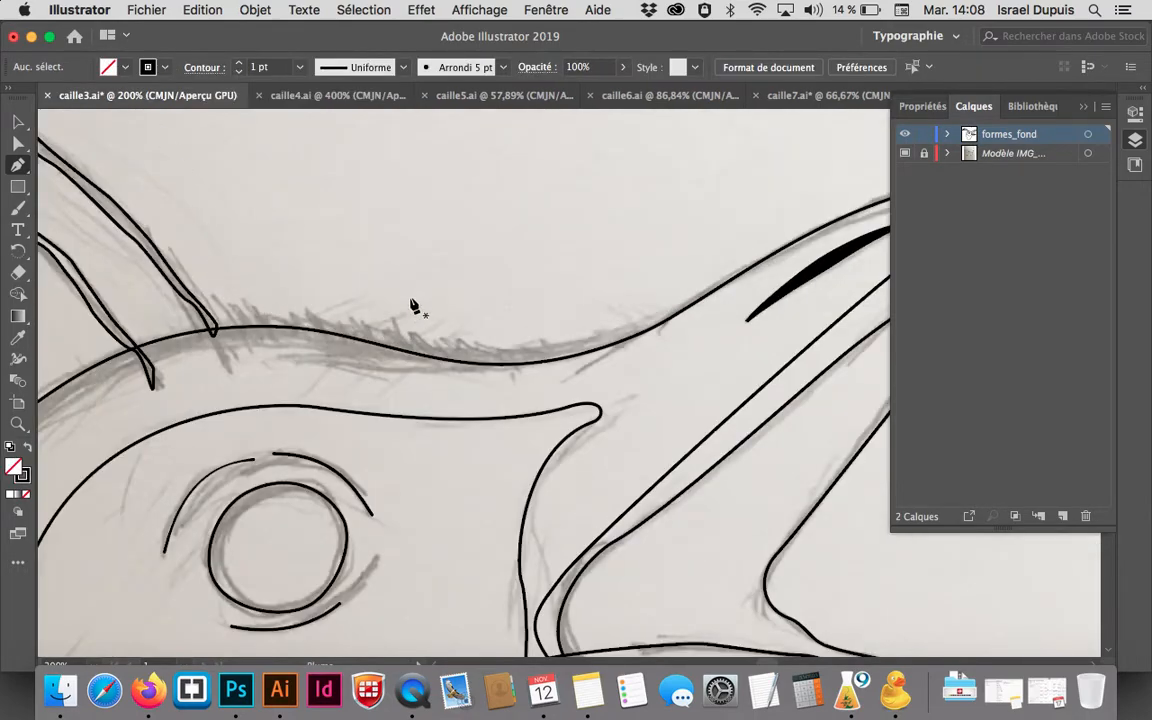
# Draw a small closed feather shape with the Pen tool across the head outline, just in front of the crest feather's base
pyautogui.keyDown('super'); pyautogui.click(359, 320); pyautogui.keyUp('super')
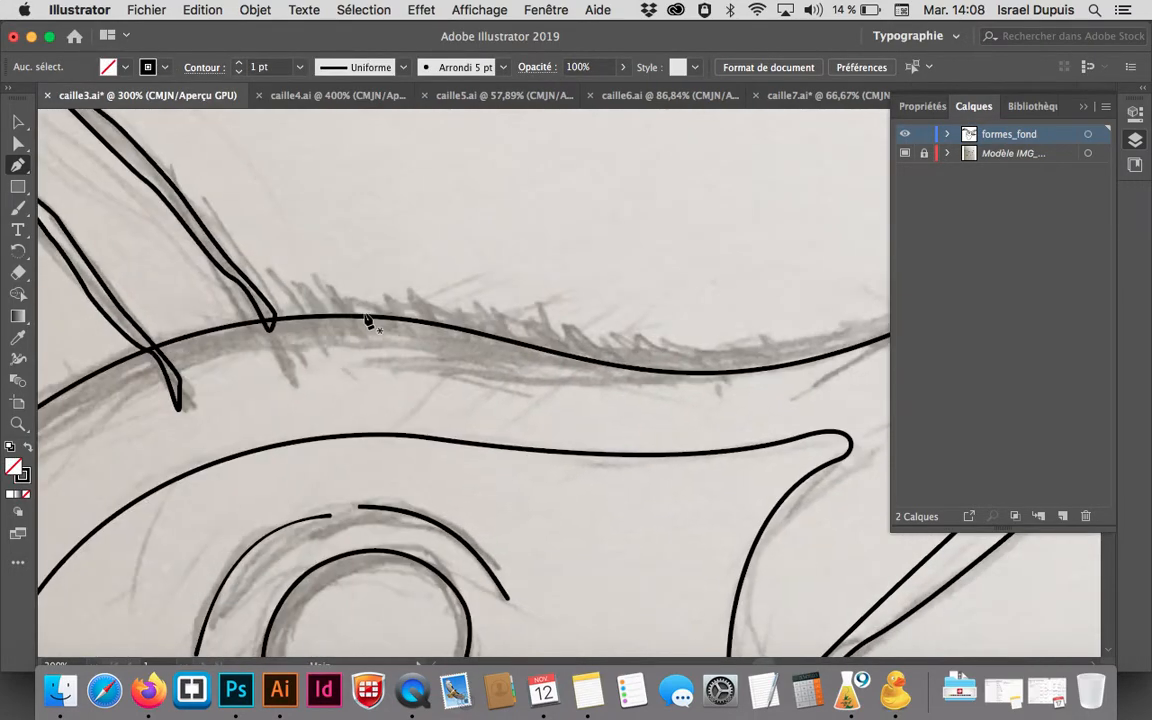
pyautogui.click(268, 270)
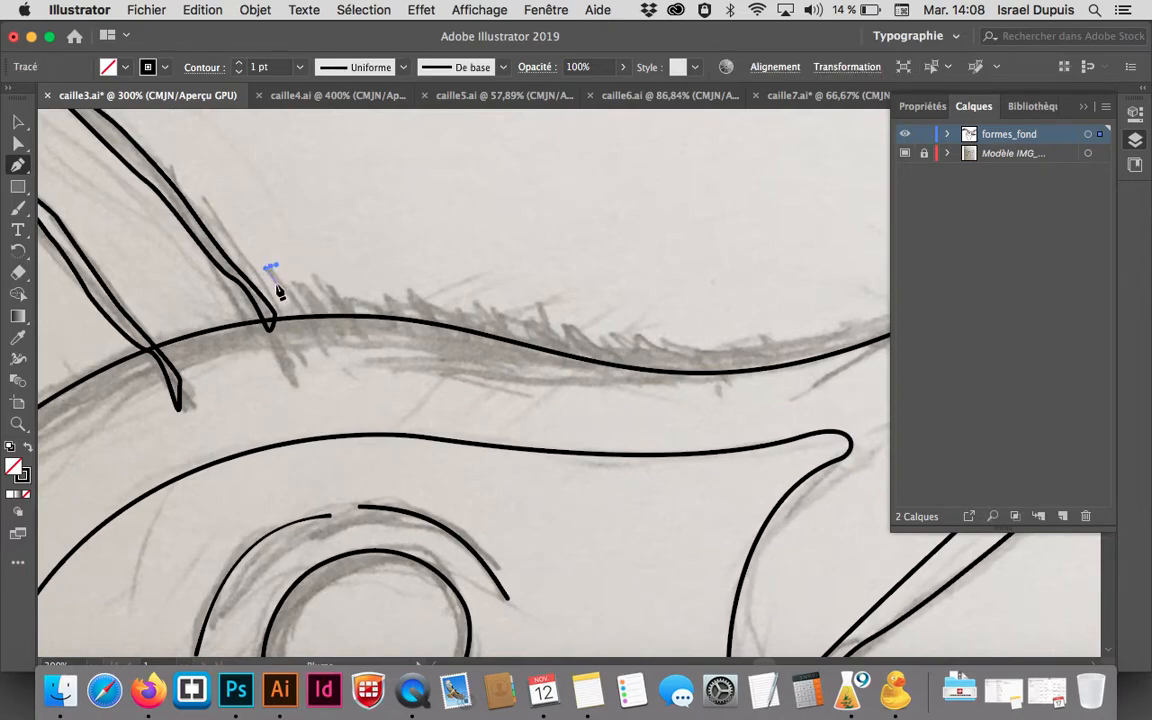
pyautogui.click(320, 346)
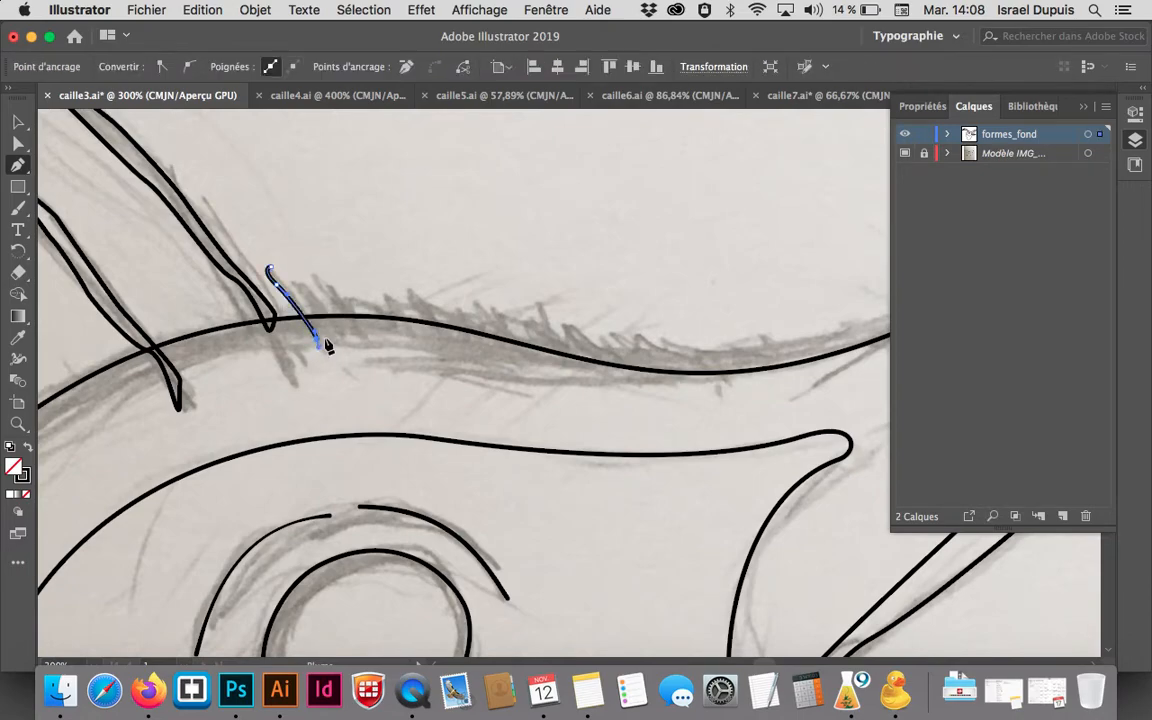
pyautogui.click(321, 314)
pyautogui.moveTo(270, 271); pyautogui.dragTo(270, 254)
# Narrow the small feather shape by moving its front side anchor inward with Direct Selection, and deselect it
pyautogui.click(18, 143)
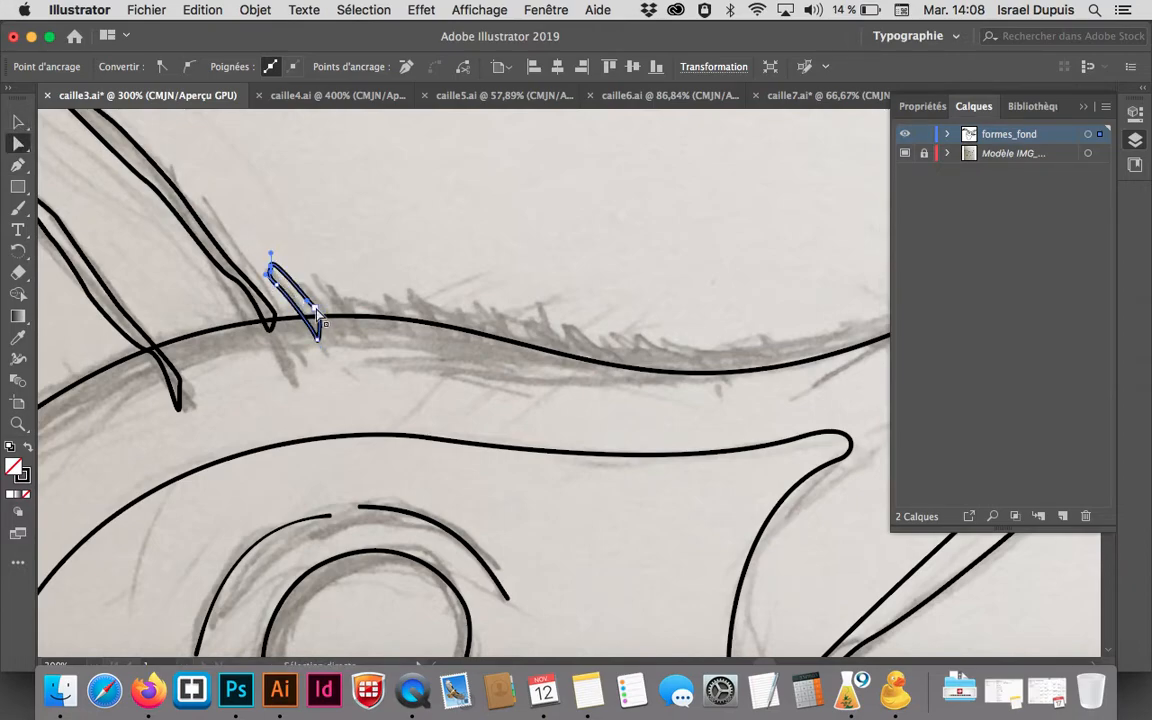
pyautogui.moveTo(302, 308); pyautogui.dragTo(296, 299)
pyautogui.click(200, 289)
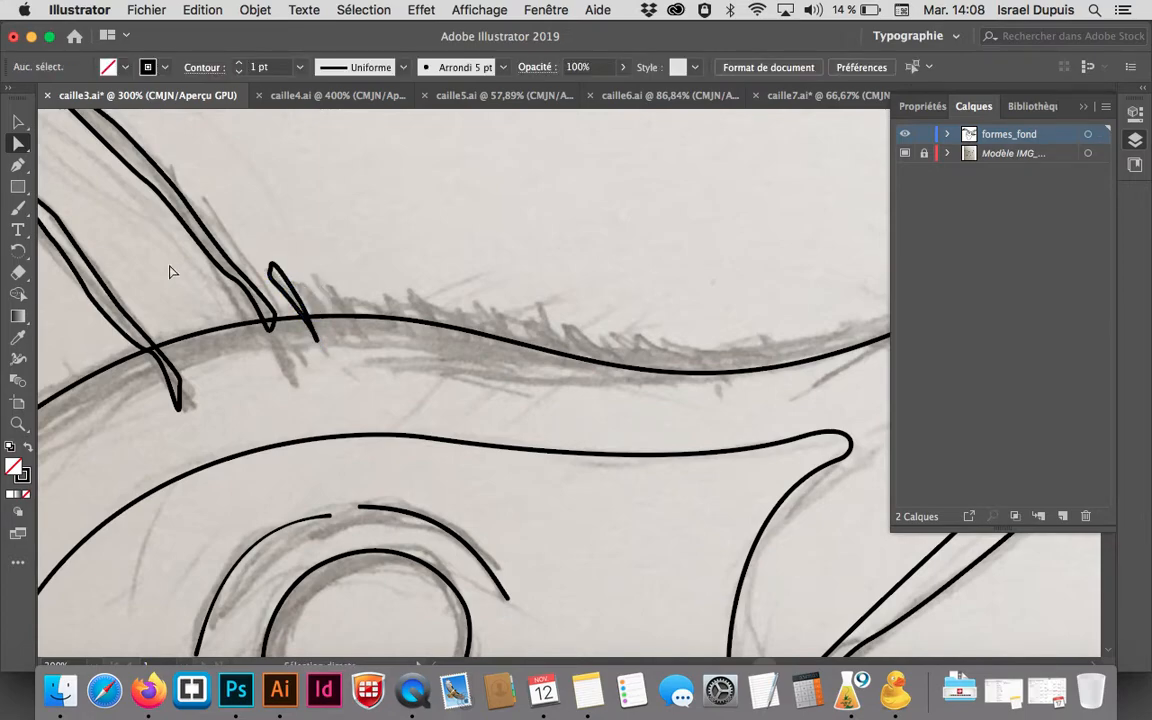
# Duplicate the small feather and place the copy on the head outline, where it rises again past the dip
pyautogui.click(24, 126)
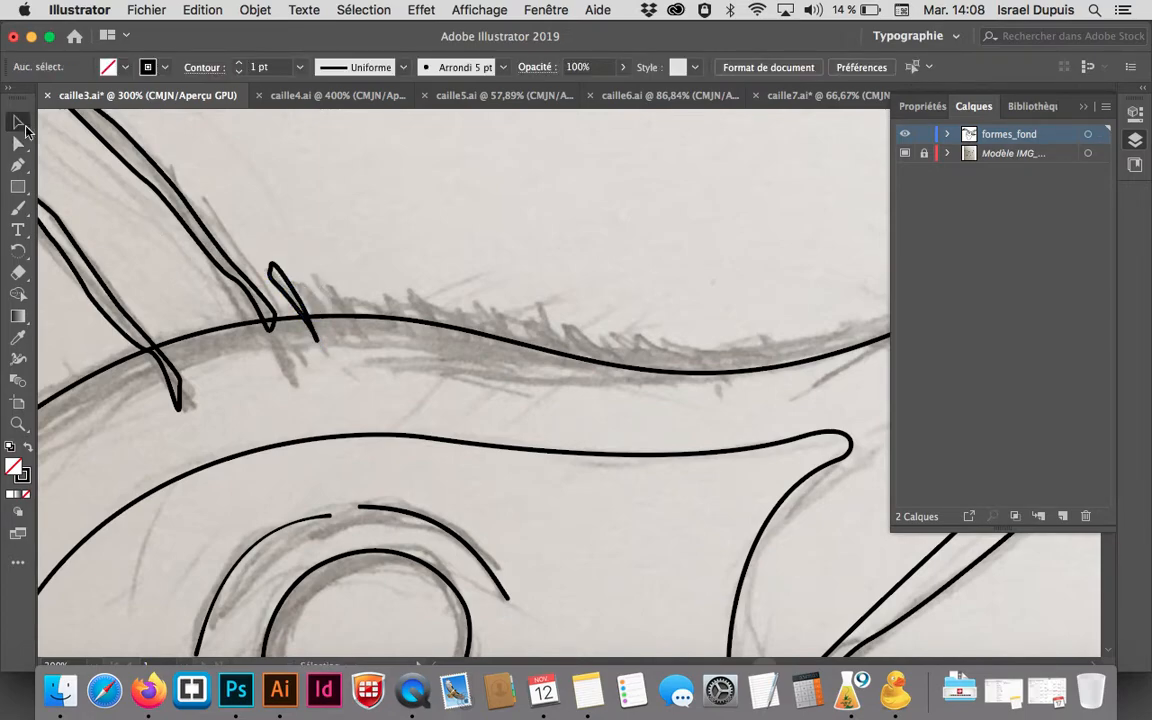
pyautogui.click(290, 287)
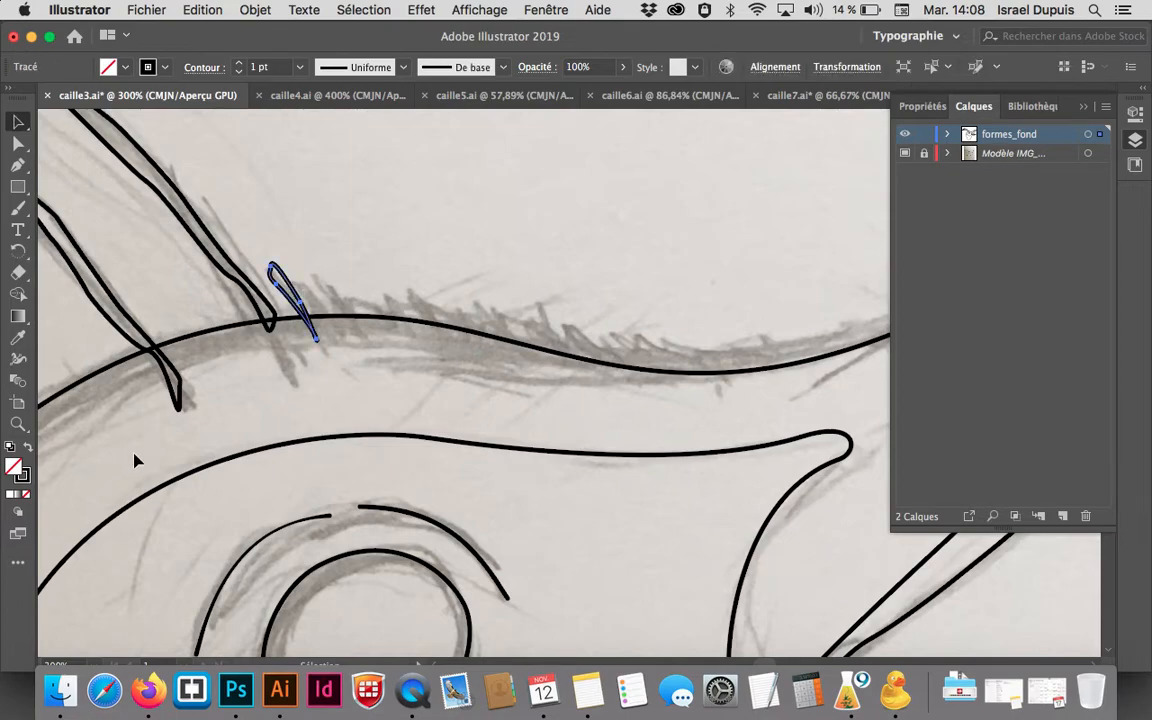
pyautogui.click(360, 291)
pyautogui.click(300, 305)
pyautogui.moveTo(300, 305); pyautogui.dragTo(855, 328)
pyautogui.hscroll(5, 707, 337)
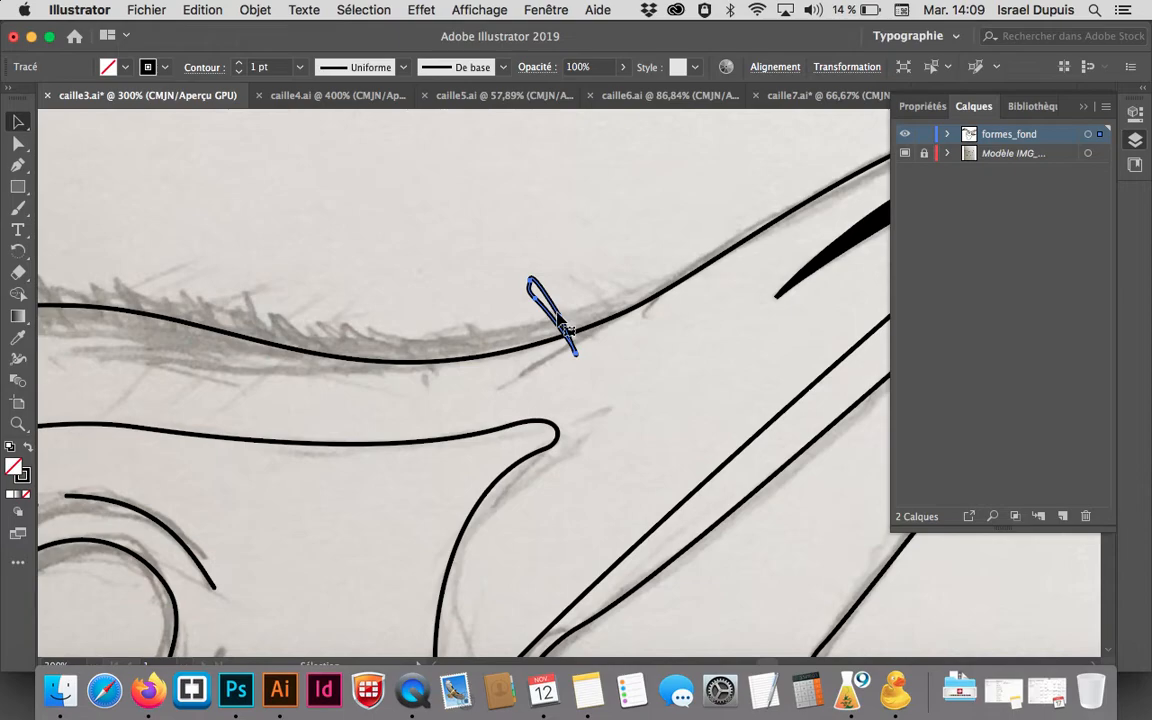
# Scale down the copied feather and rotate it more upright with Free Transform, and deselect it
pyautogui.press('e')
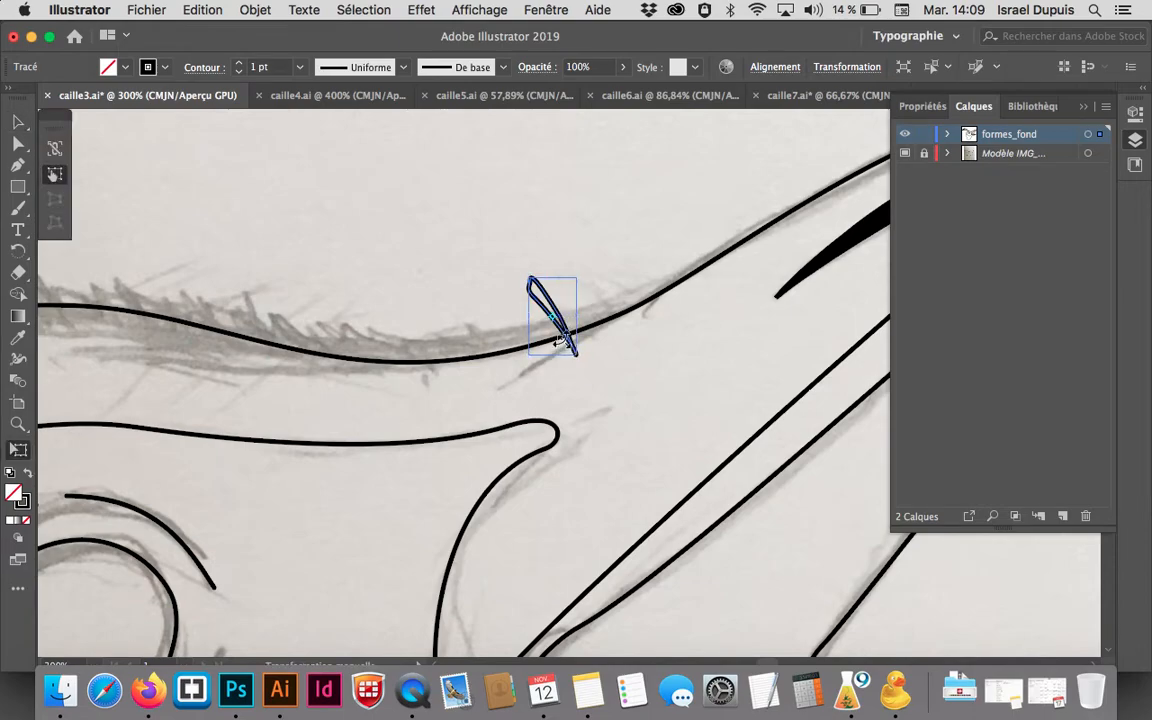
pyautogui.moveTo(577, 355); pyautogui.dragTo(562, 328)
pyautogui.moveTo(558, 283)
pyautogui.mouseDown()
pyautogui.moveTo(568, 275)
pyautogui.moveTo(576, 293)
pyautogui.moveTo(548, 318)
pyautogui.mouseUp()
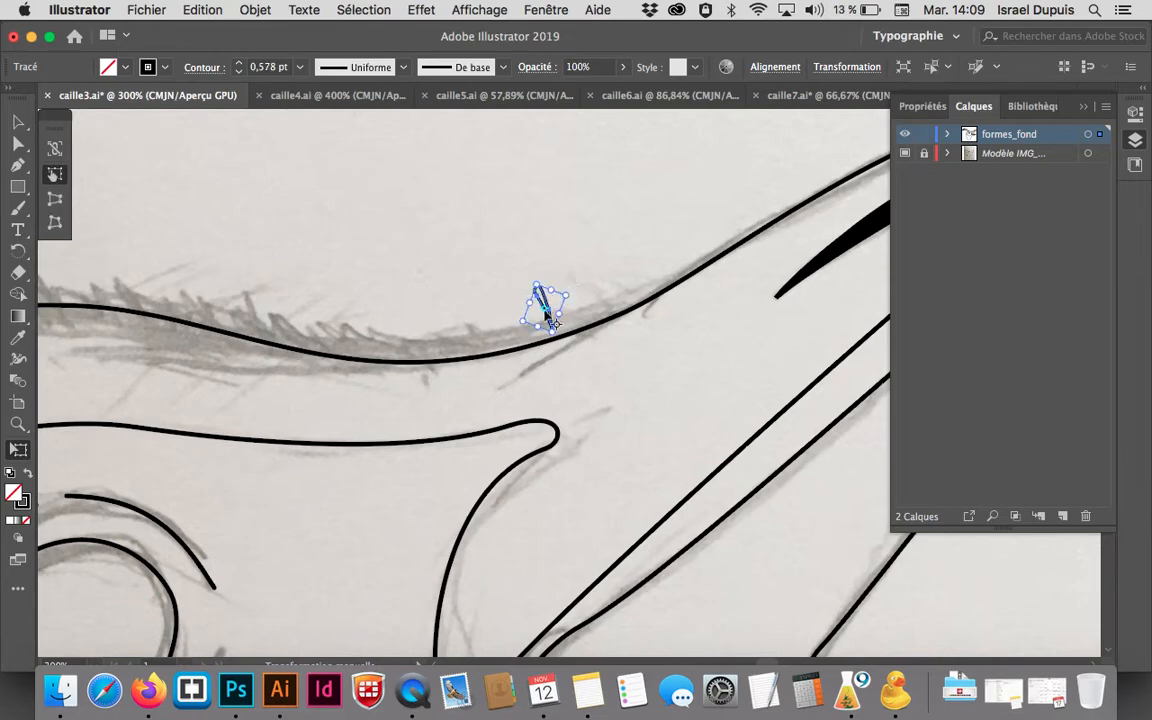
pyautogui.click(18, 121)
pyautogui.click(501, 269)
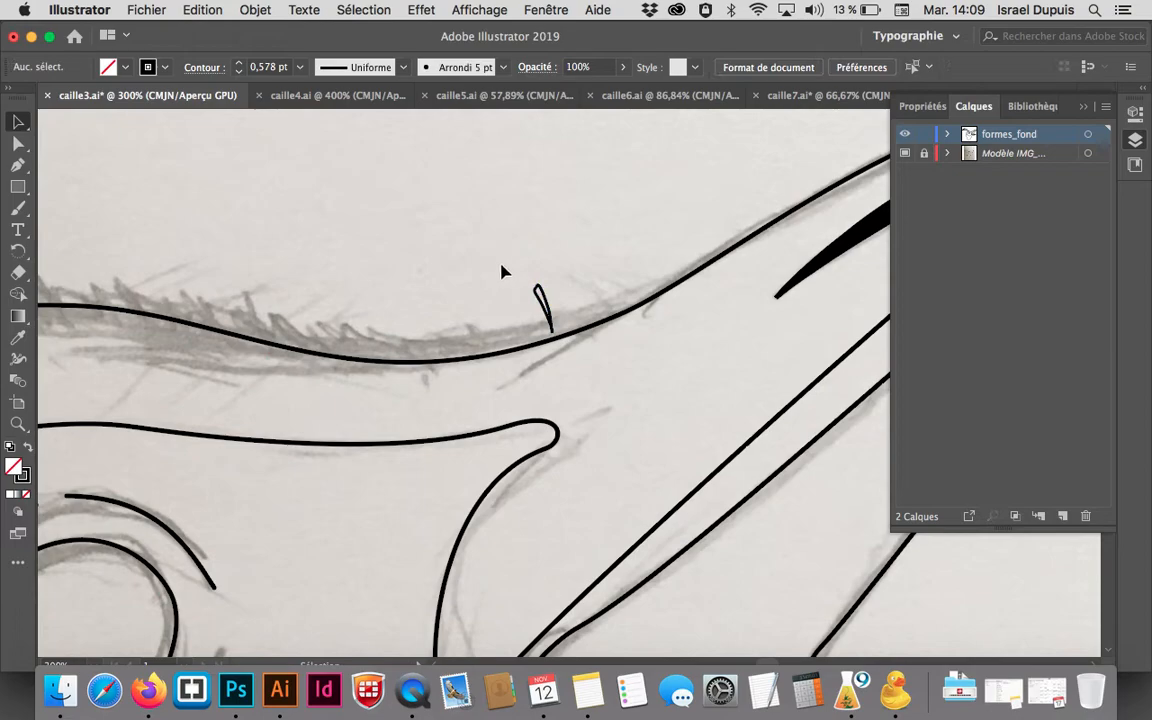
# Move the reduced feather back along the head outline, closer to the dip, and deselect it
pyautogui.moveTo(542, 297); pyautogui.dragTo(463, 325)
pyautogui.click(530, 315)
pyautogui.press('super+minus')
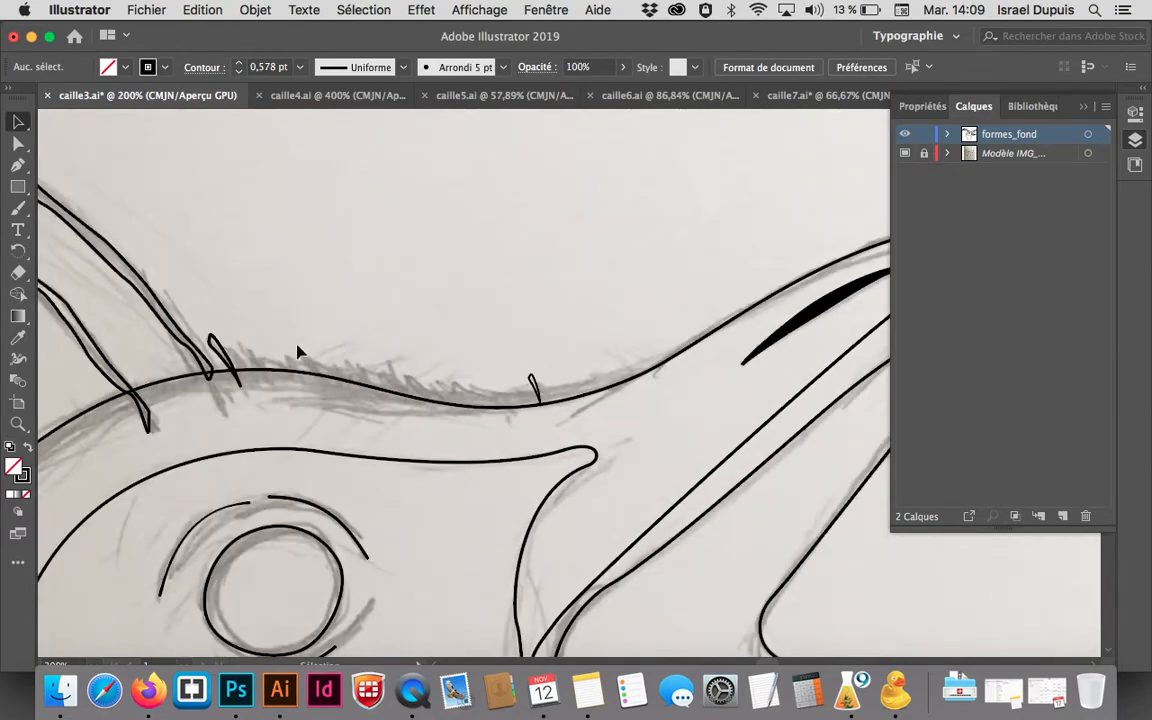
# Fill the original feather beside the crest with black (000000) and deselect it
pyautogui.click(212, 341)
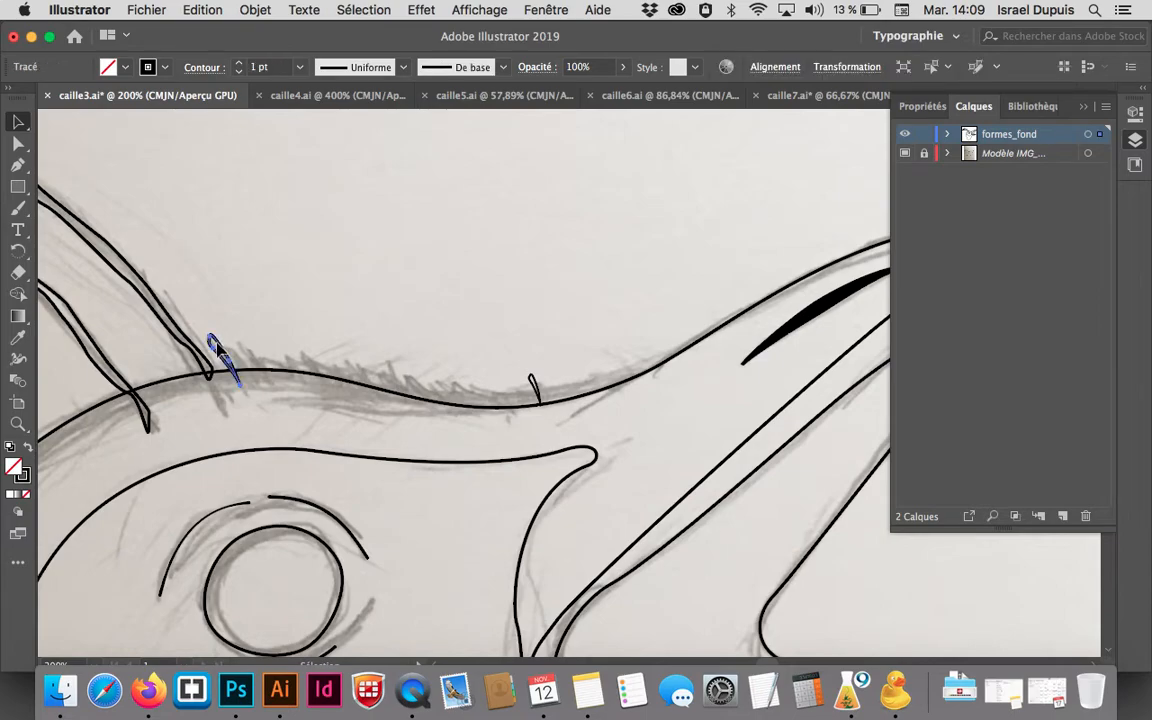
pyautogui.doubleClick(14, 472)
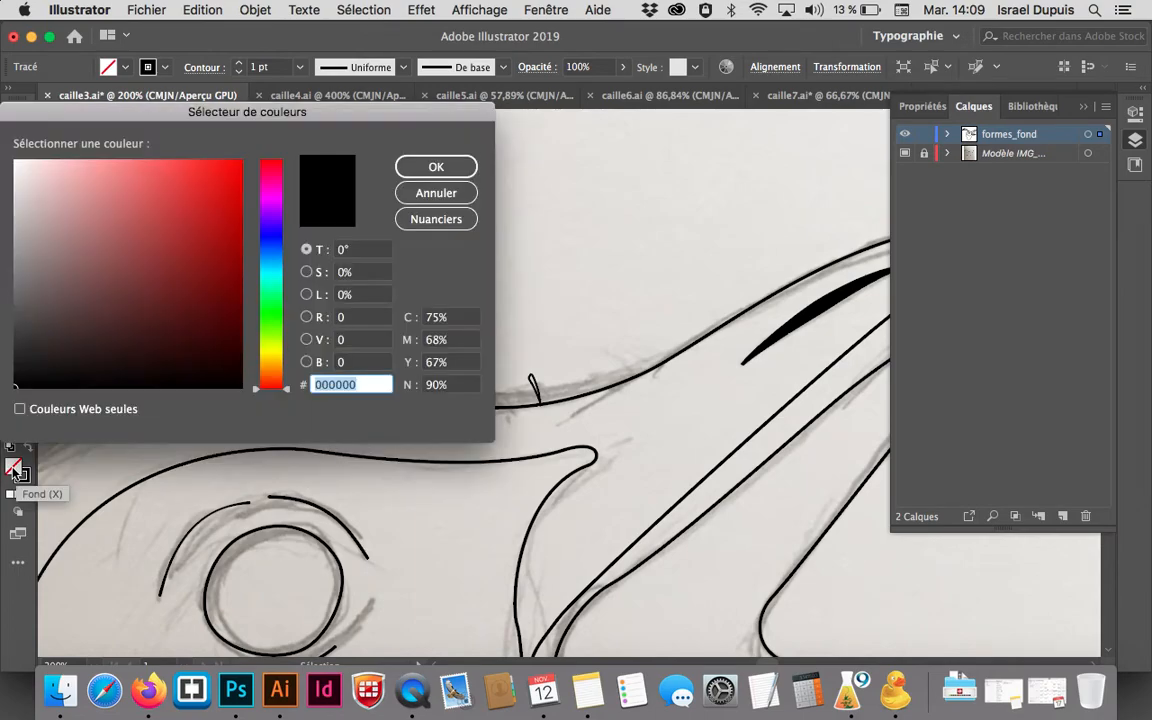
pyautogui.click(438, 168)
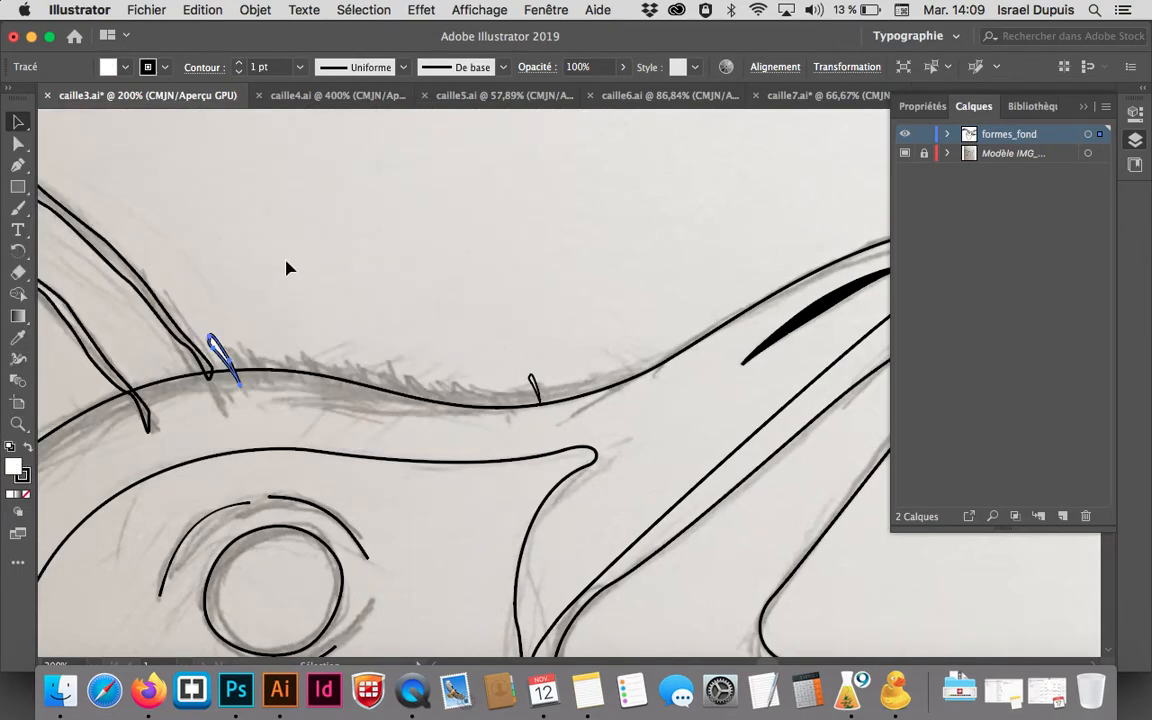
pyautogui.doubleClick(14, 466)
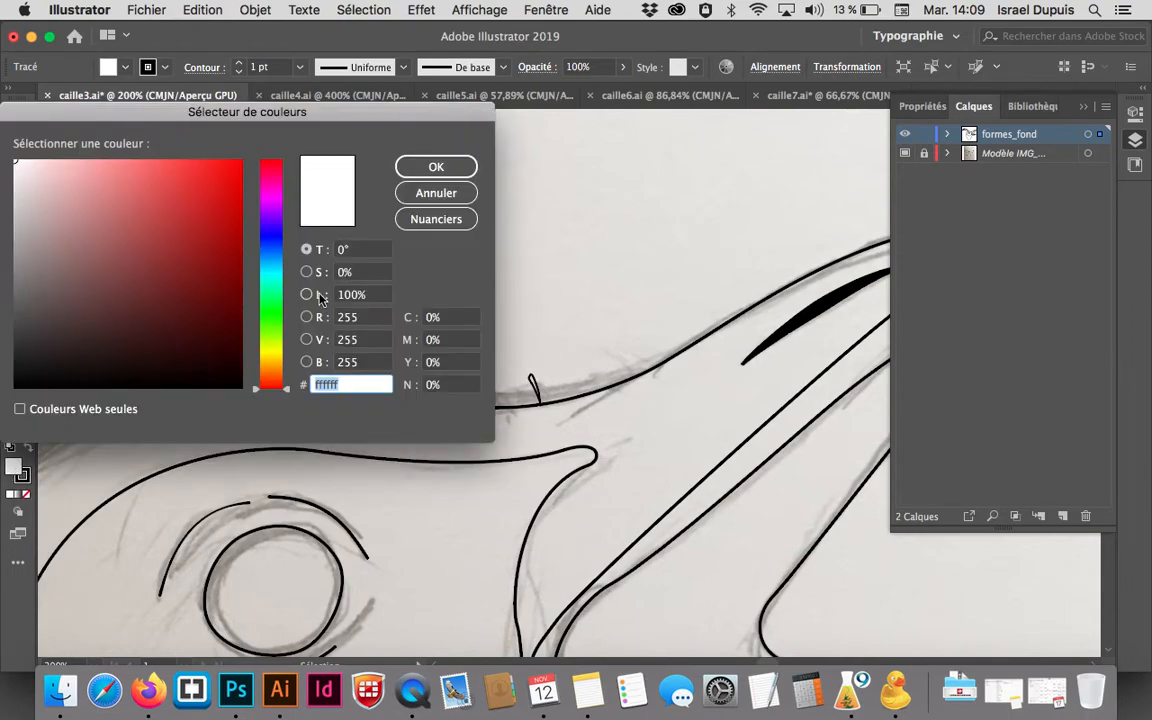
pyautogui.write('000000')
pyautogui.click(436, 167)
pyautogui.click(533, 267)
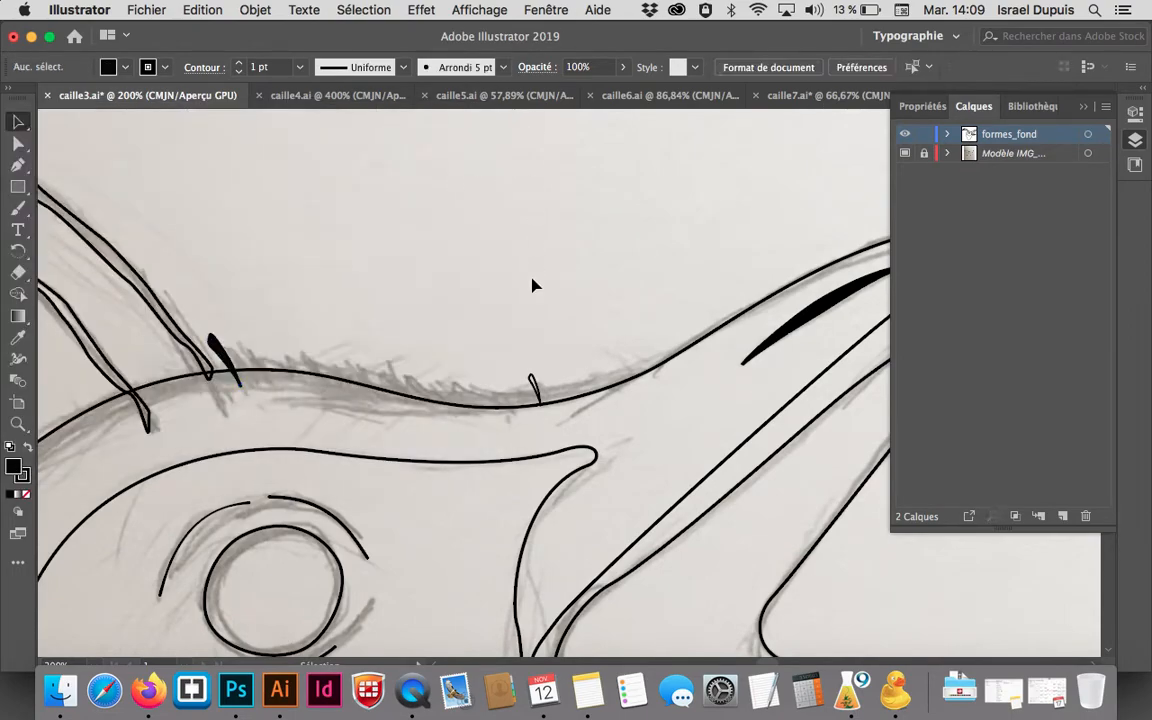
# Fill the reduced feather near the dip with black (000000) and deselect it
pyautogui.click(535, 377)
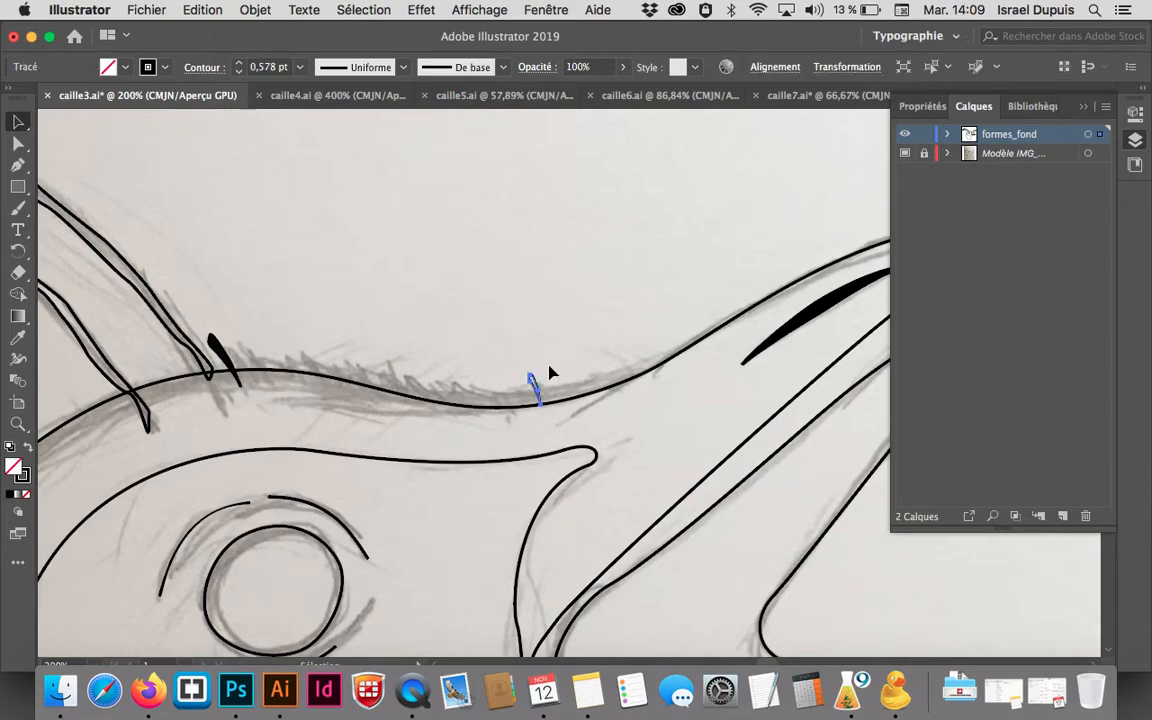
pyautogui.doubleClick(15, 467)
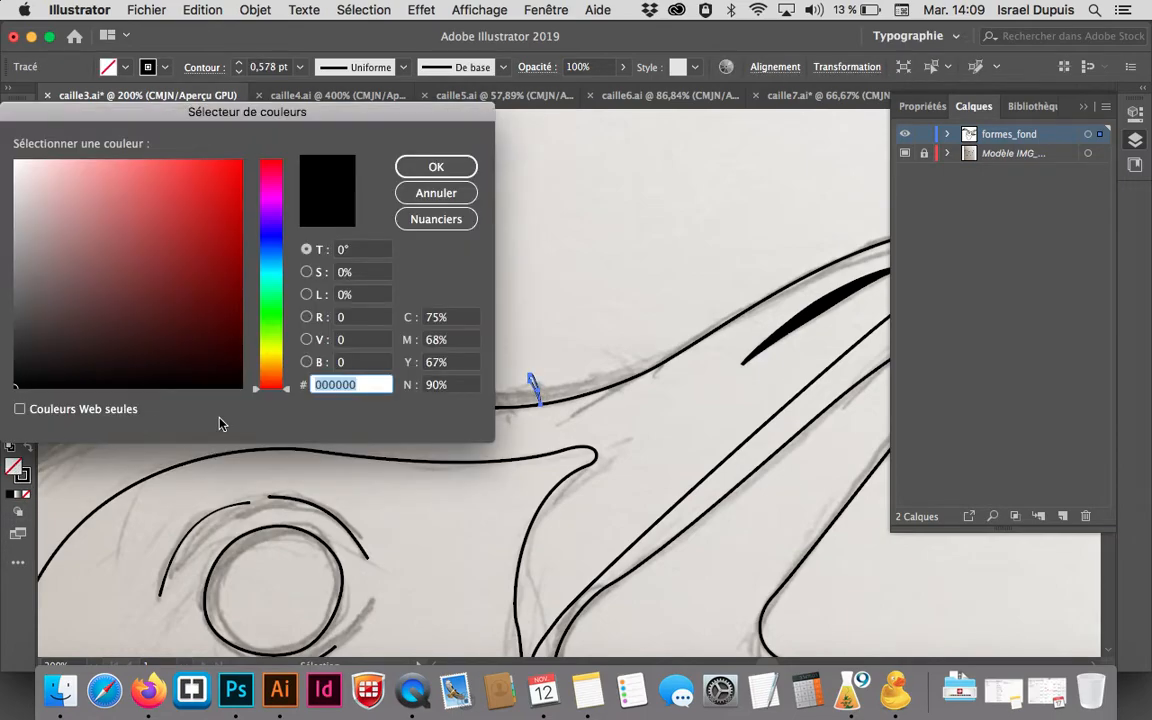
pyautogui.click(434, 170)
pyautogui.doubleClick(26, 470)
pyautogui.click(425, 166)
pyautogui.press('d')
pyautogui.doubleClick(15, 469)
pyautogui.write('00')
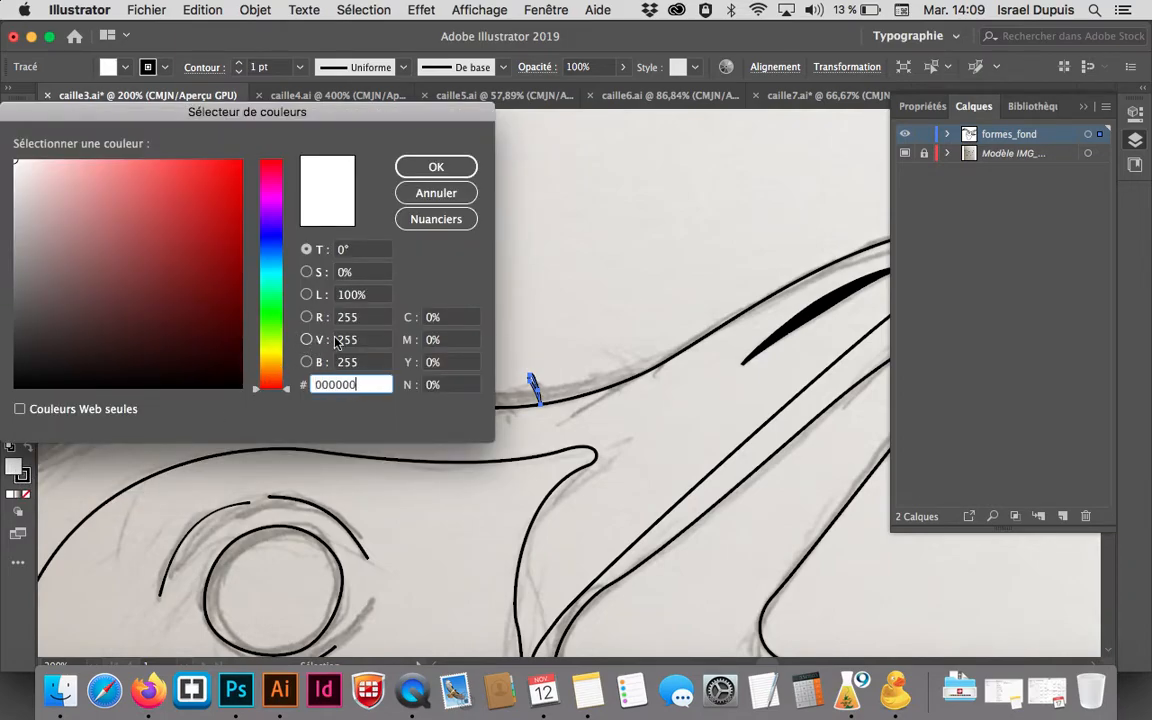
pyautogui.click(432, 166)
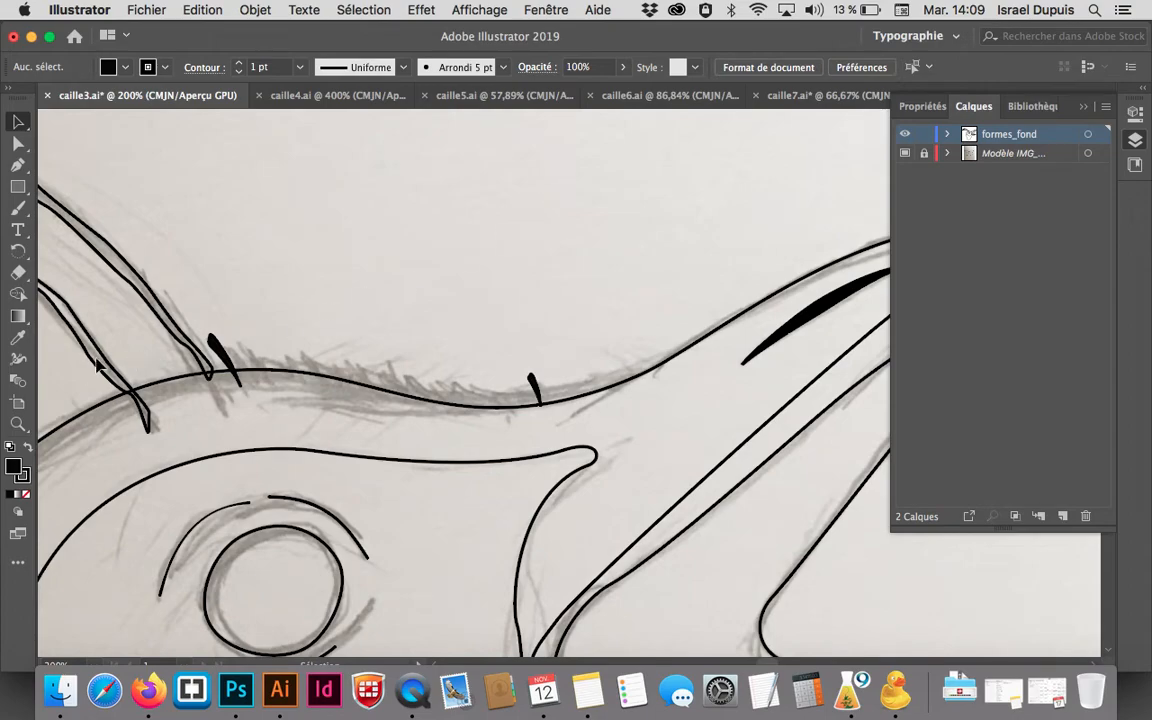
# Blend the two black feathers along the head's top, with the blend spacing defined by number of steps (Etapes)
pyautogui.click(18, 382)
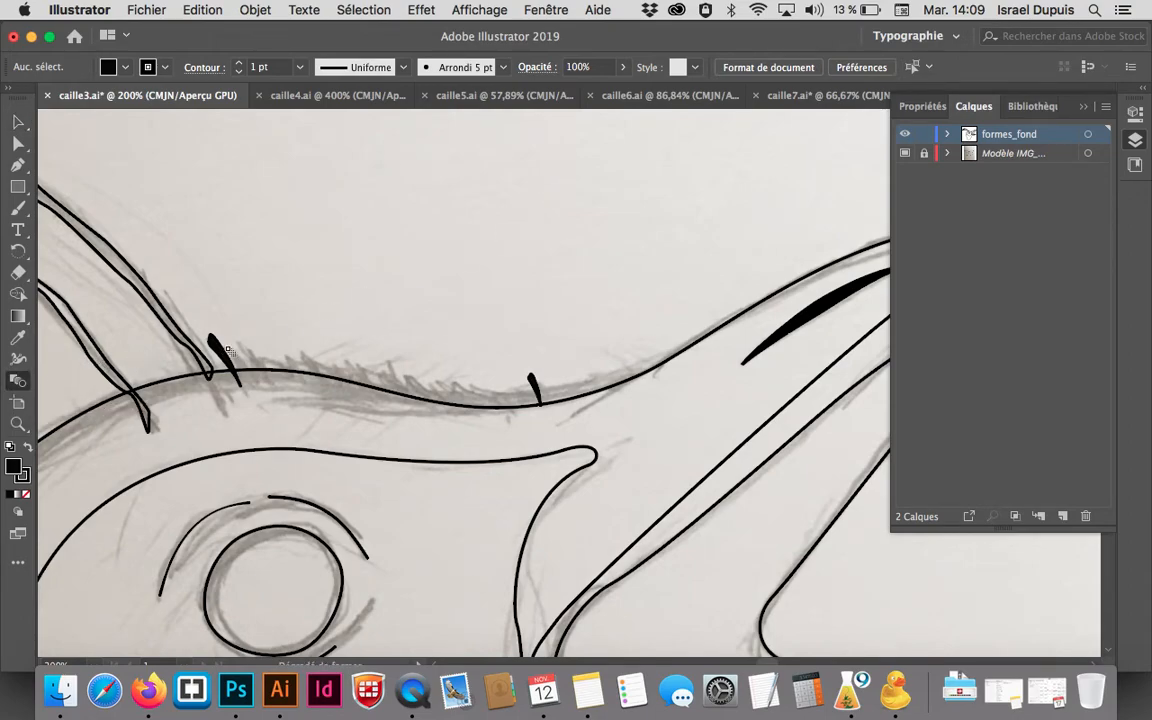
pyautogui.click(535, 386)
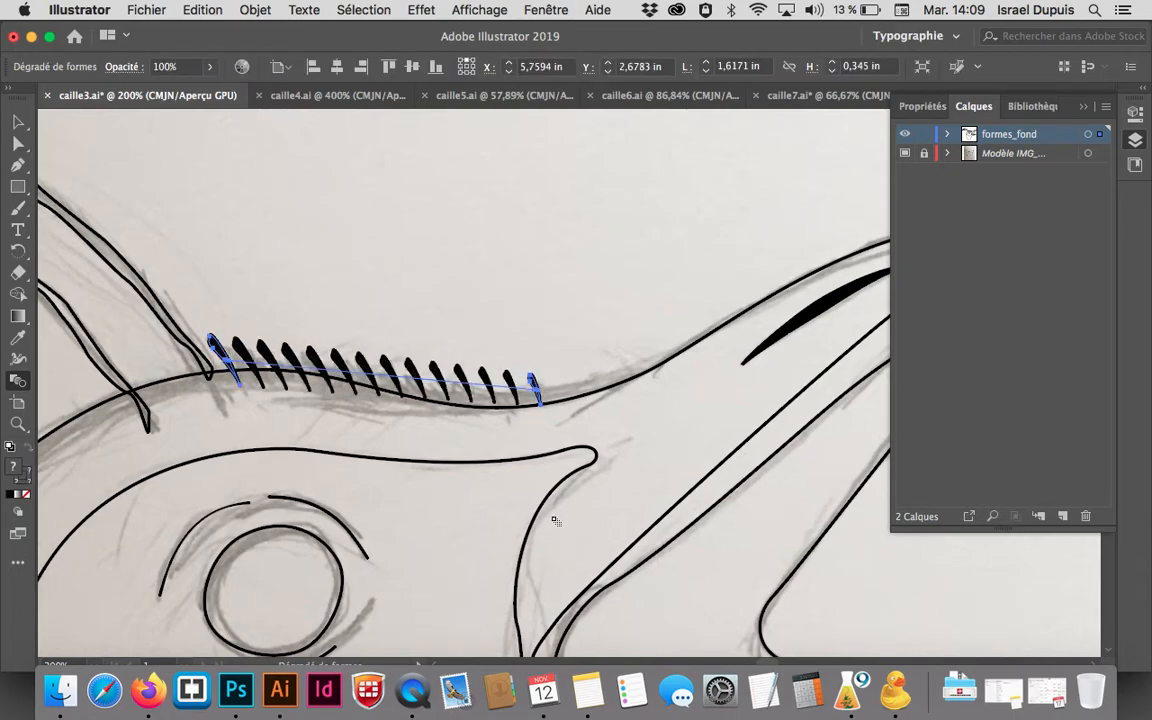
pyautogui.doubleClick(18, 381)
pyautogui.click(542, 312)
pyautogui.click(553, 347)
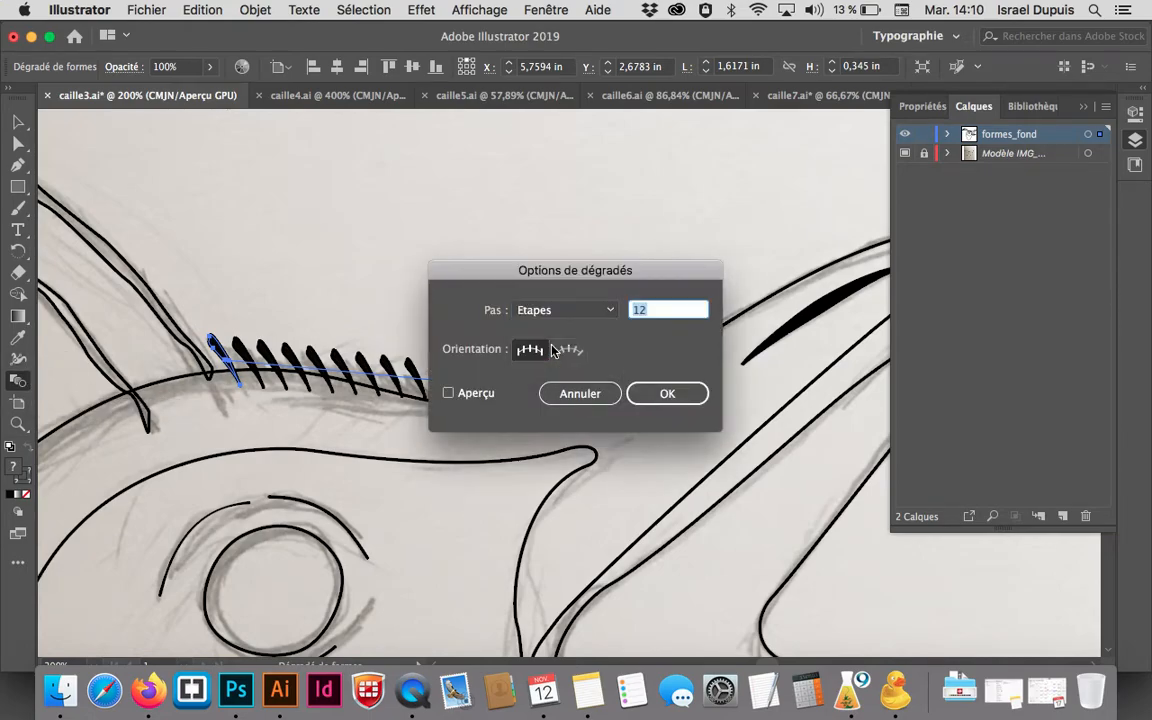
pyautogui.moveTo(505, 280); pyautogui.dragTo(449, 158)
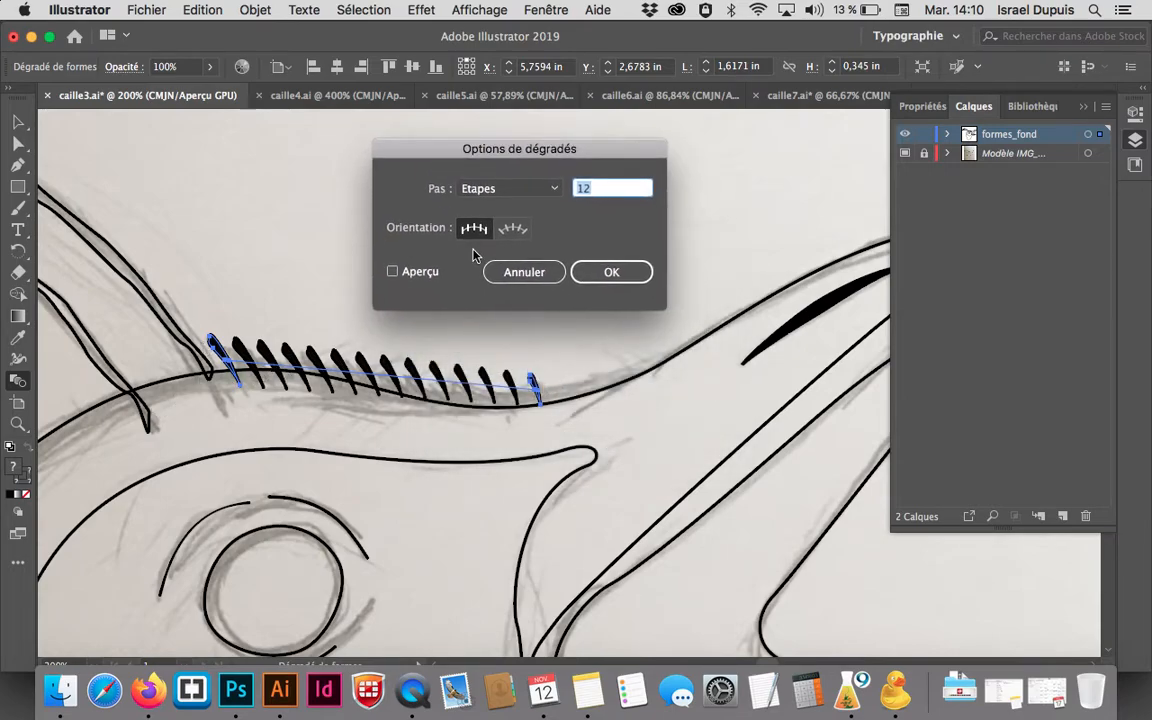
# Try the feather blend with 30 steps and with 25 steps in the preview
pyautogui.write('3')
pyautogui.click(392, 272)
pyautogui.click(392, 272)
pyautogui.click(392, 272)
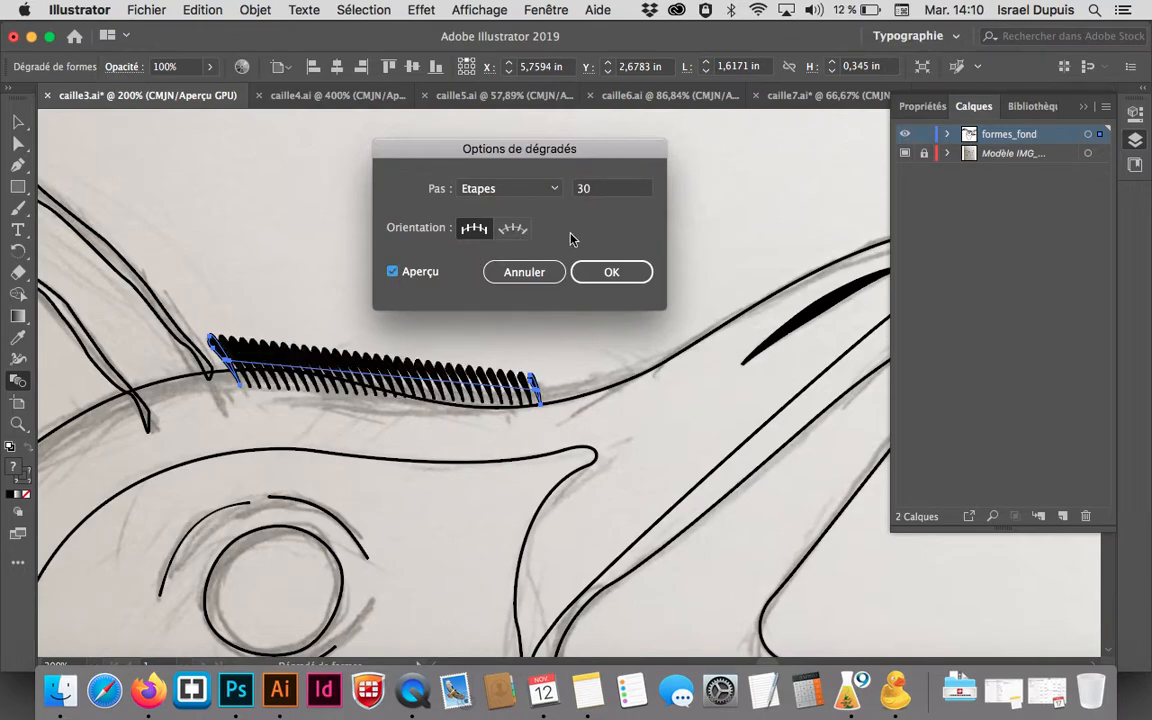
pyautogui.press('Tab')
pyautogui.write('25')
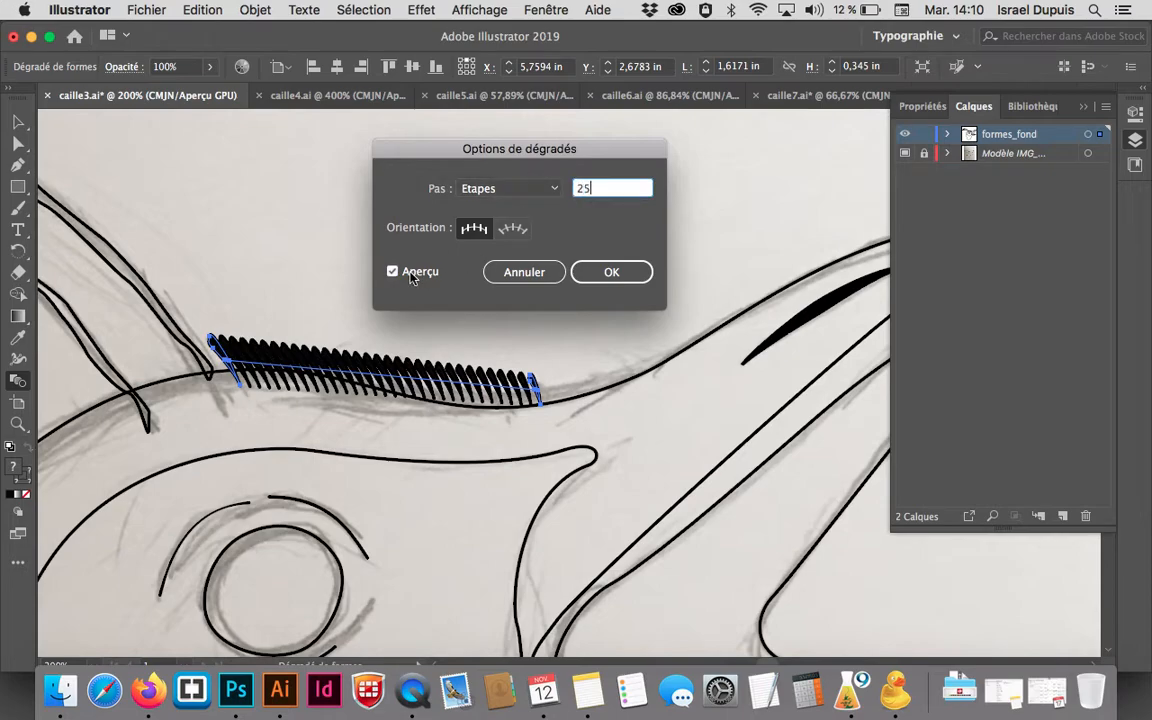
pyautogui.click(394, 272)
pyautogui.click(401, 272)
# Set the feather blend to 20 steps with its orientation aligned to the path, and apply it
pyautogui.doubleClick(578, 188)
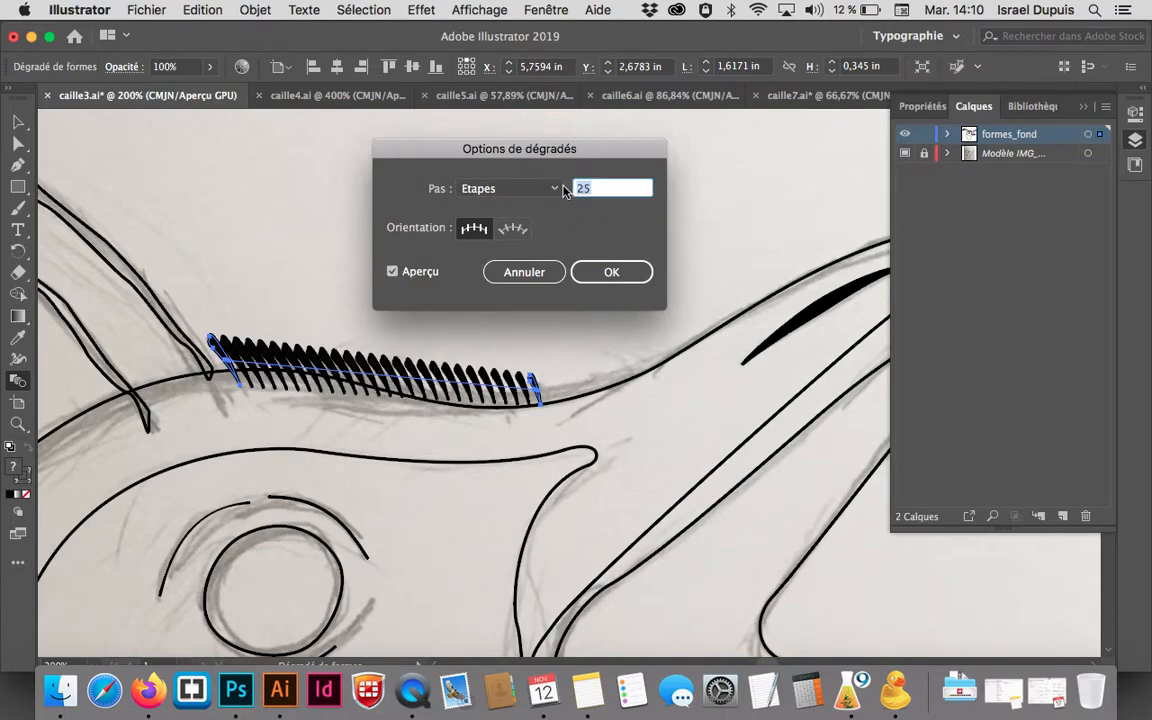
pyautogui.write('20')
pyautogui.click(393, 272)
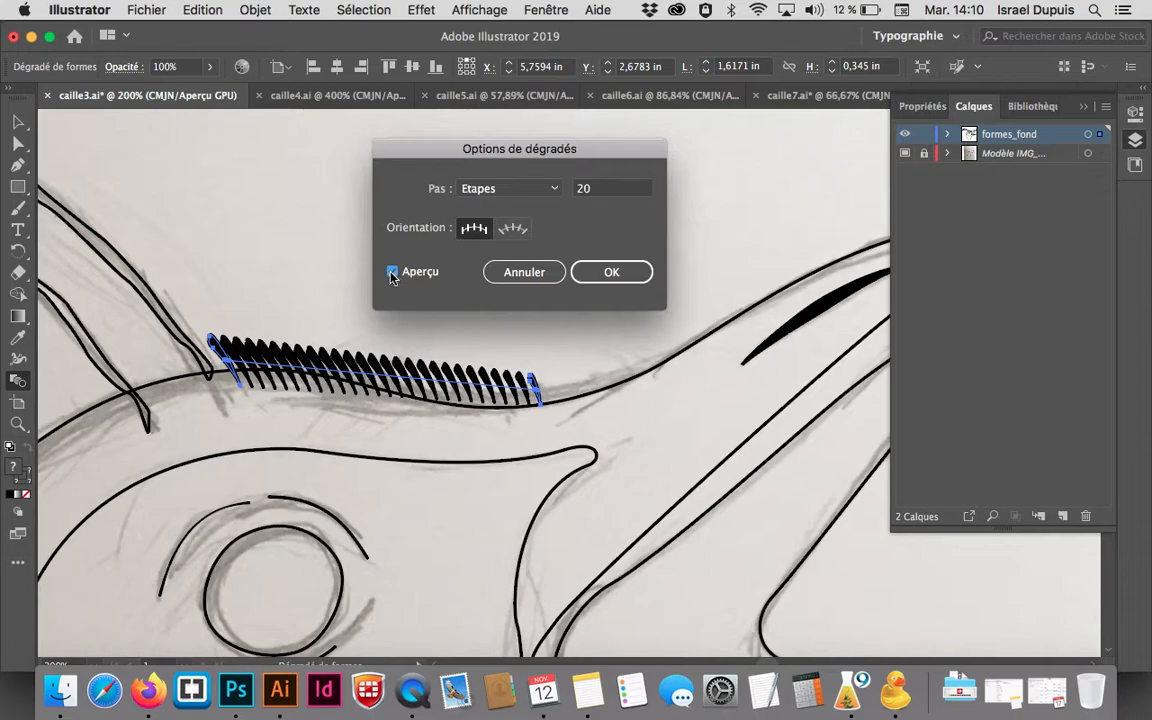
pyautogui.click(393, 274)
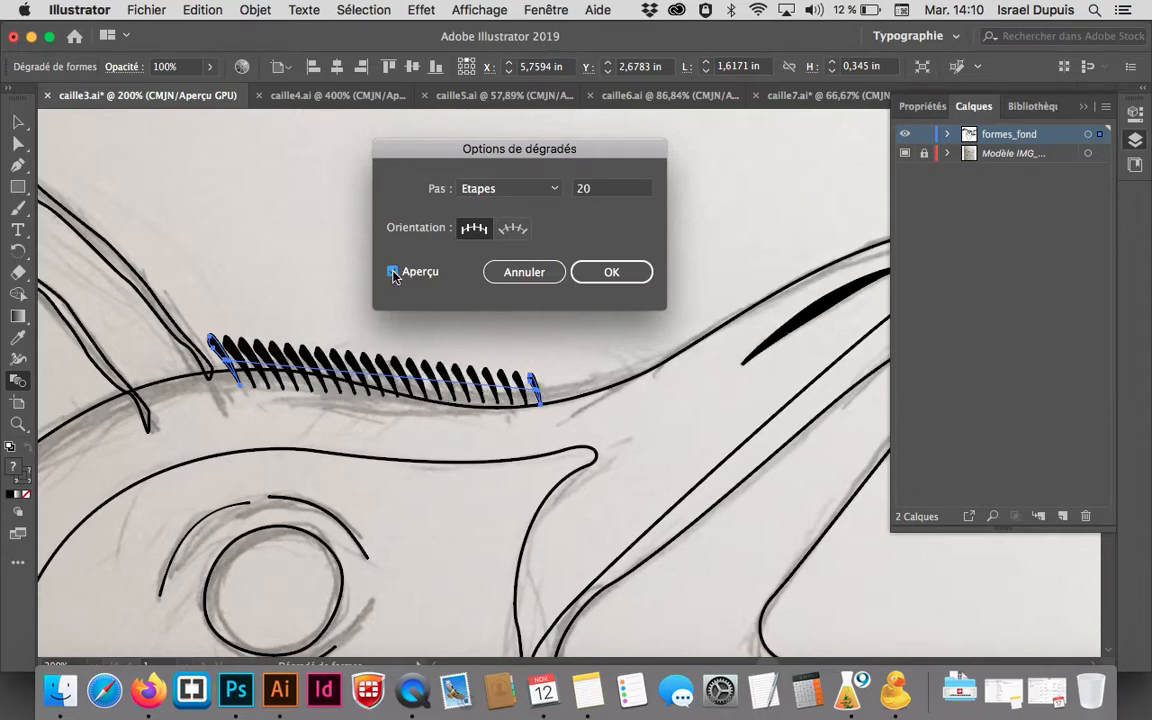
pyautogui.click(512, 230)
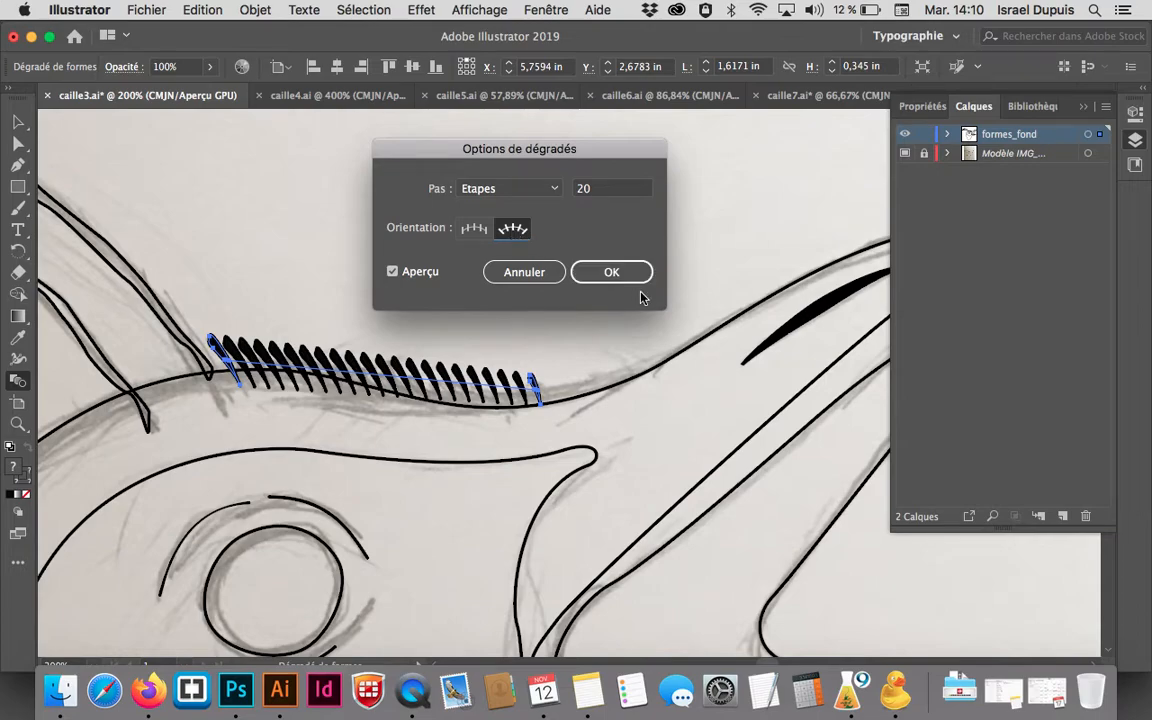
pyautogui.click(611, 272)
# Display the artwork in Outline mode to expose the feather blend's spine, with nothing selected
pyautogui.click(22, 146)
pyautogui.click(248, 318)
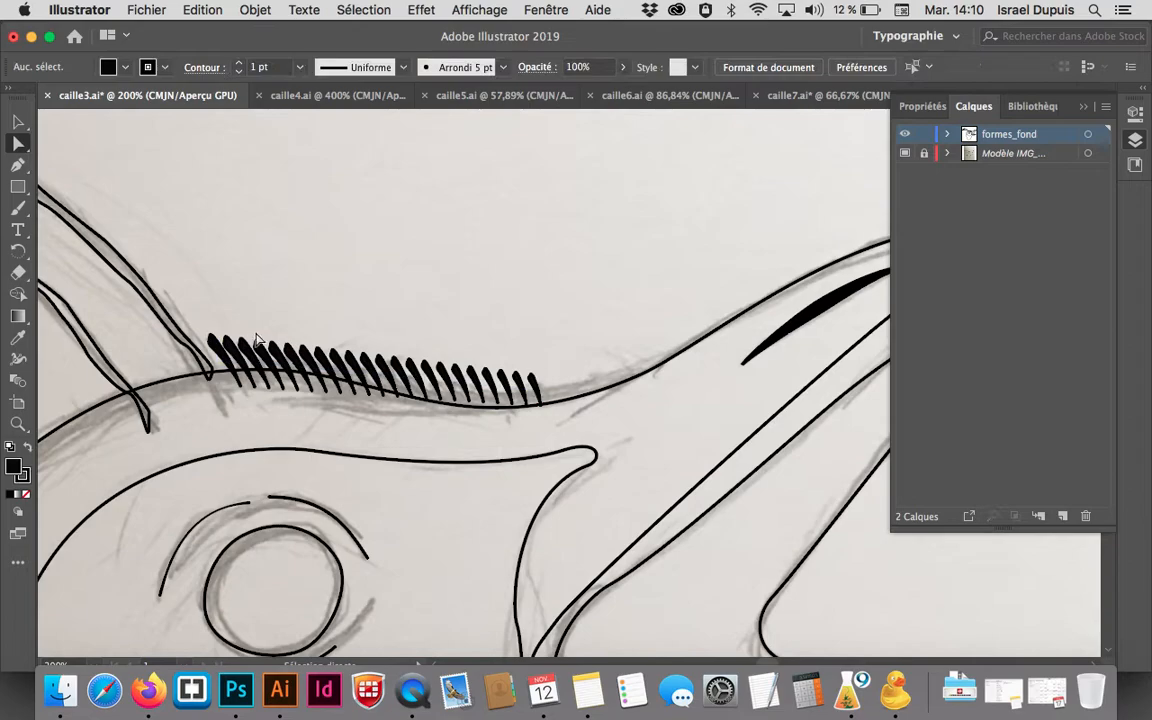
pyautogui.click(247, 367)
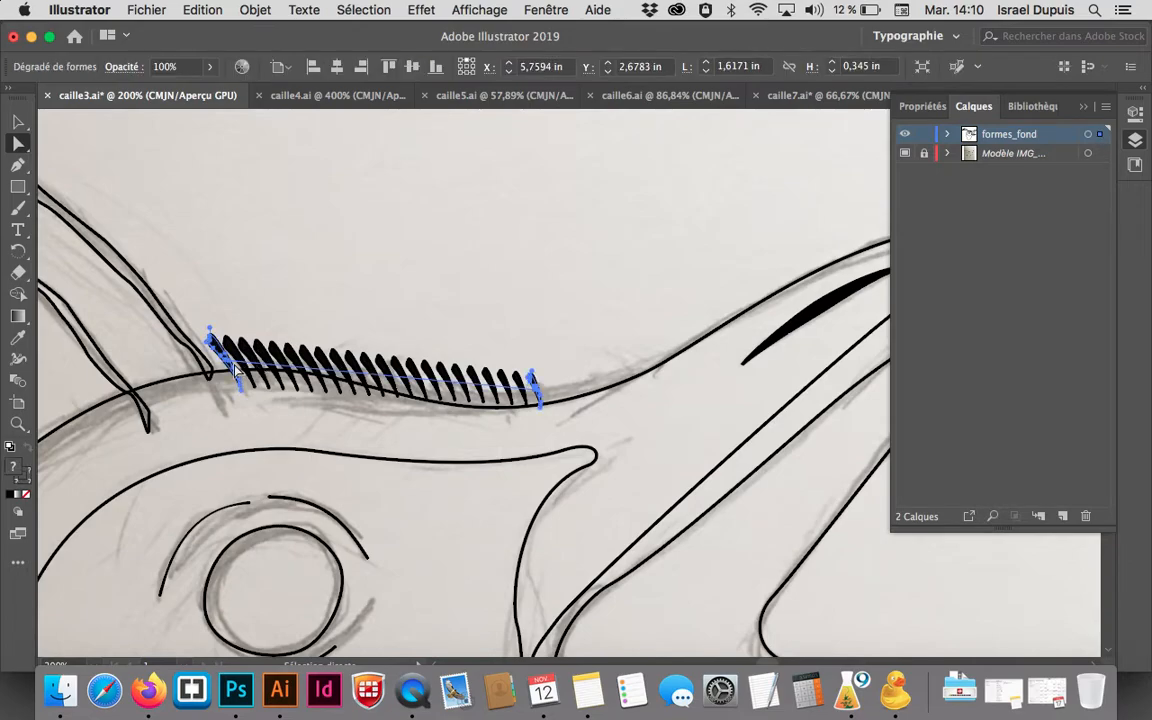
pyautogui.press('super+y')
pyautogui.click(321, 312)
# Select the blend spine's end anchor at the reduced feather with Direct Selection
pyautogui.keyDown('super'); pyautogui.click(452, 402); pyautogui.keyUp('super')
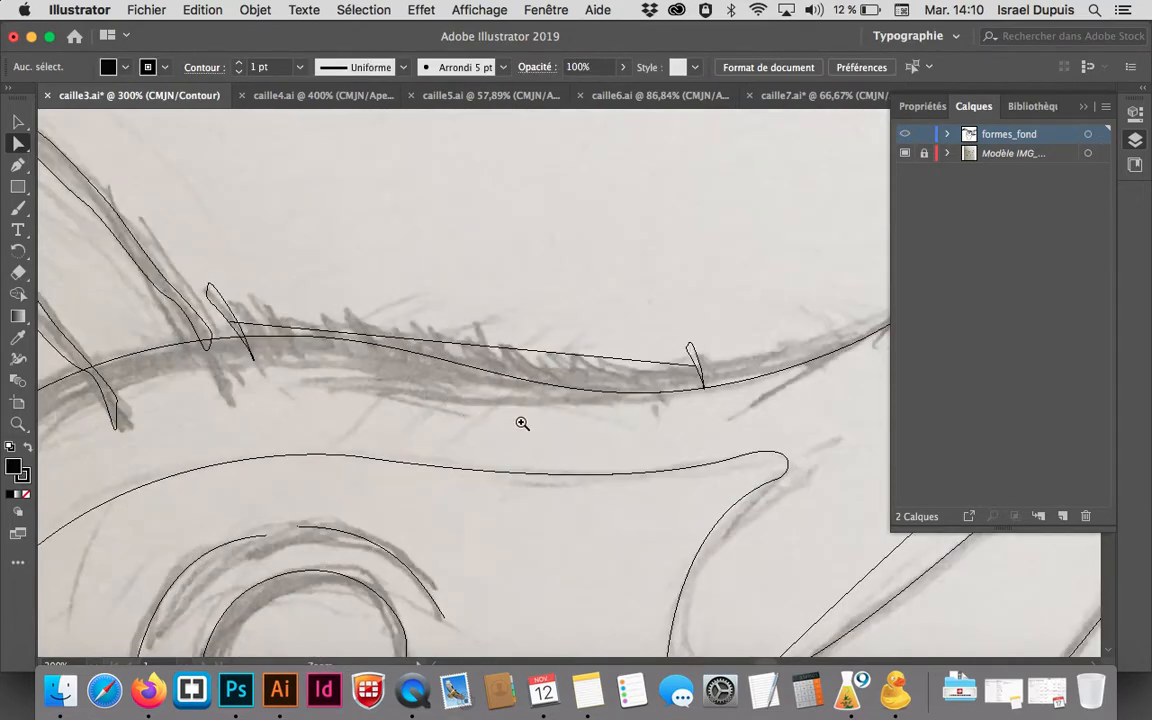
pyautogui.keyDown('super'); pyautogui.click(682, 410); pyautogui.keyUp('super')
pyautogui.keyDown('super'); pyautogui.click(584, 318); pyautogui.keyUp('super')
pyautogui.click(476, 342)
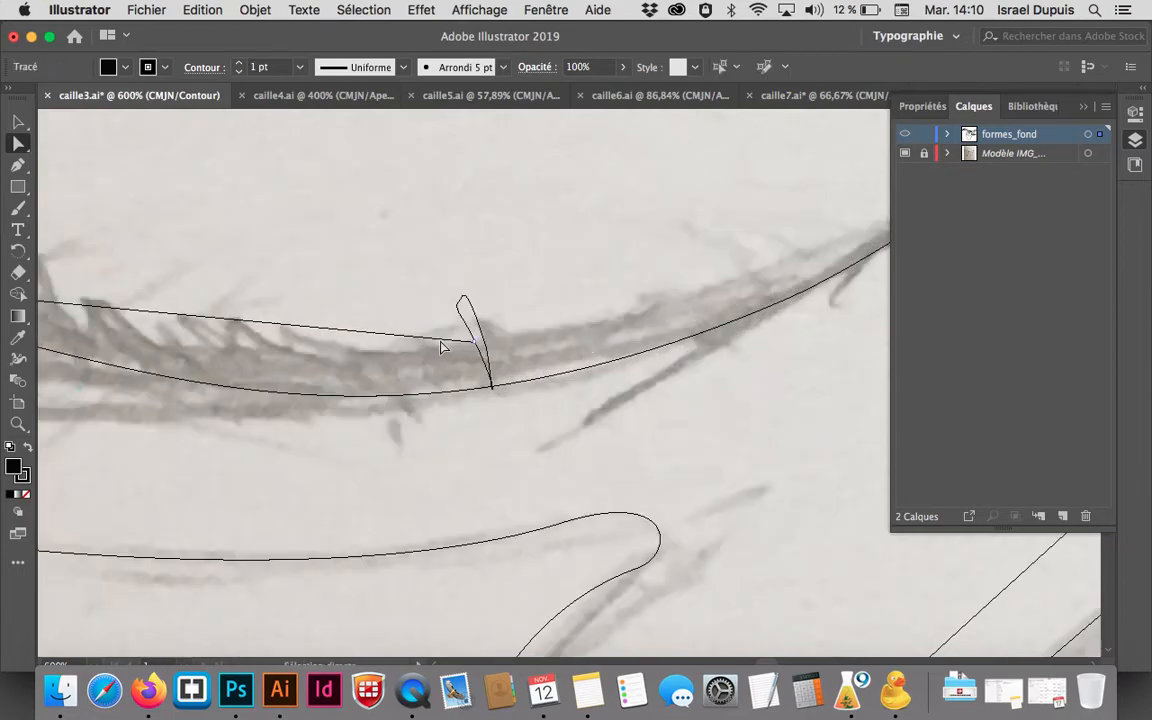
pyautogui.click(533, 347)
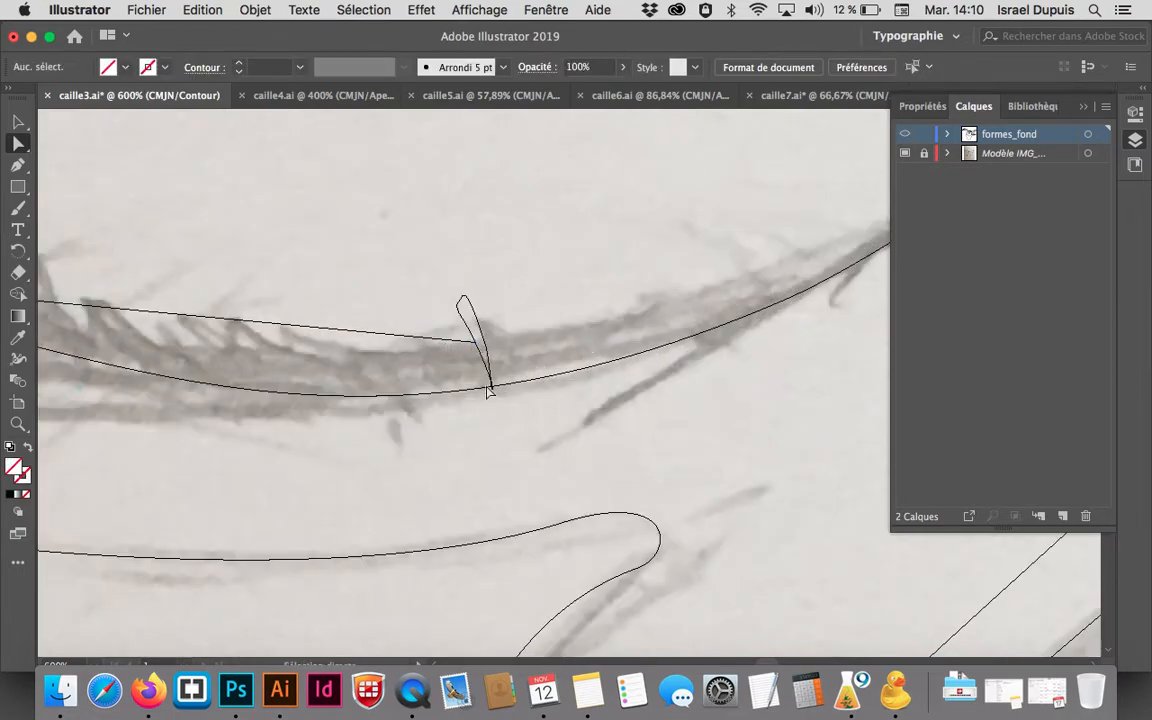
pyautogui.click(473, 345)
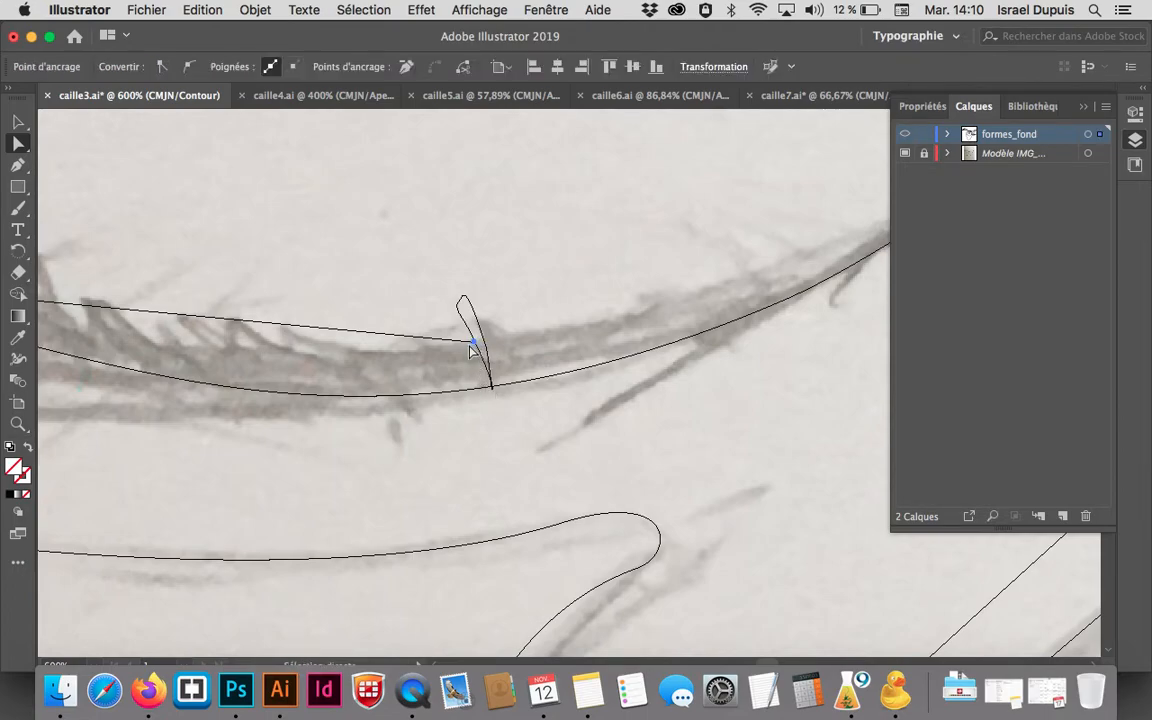
# Convert the blend spine's end anchor at the reduced feather to a smooth point, pulling its handle outward toward the beak
pyautogui.click(17, 166)
pyautogui.click(17, 167)
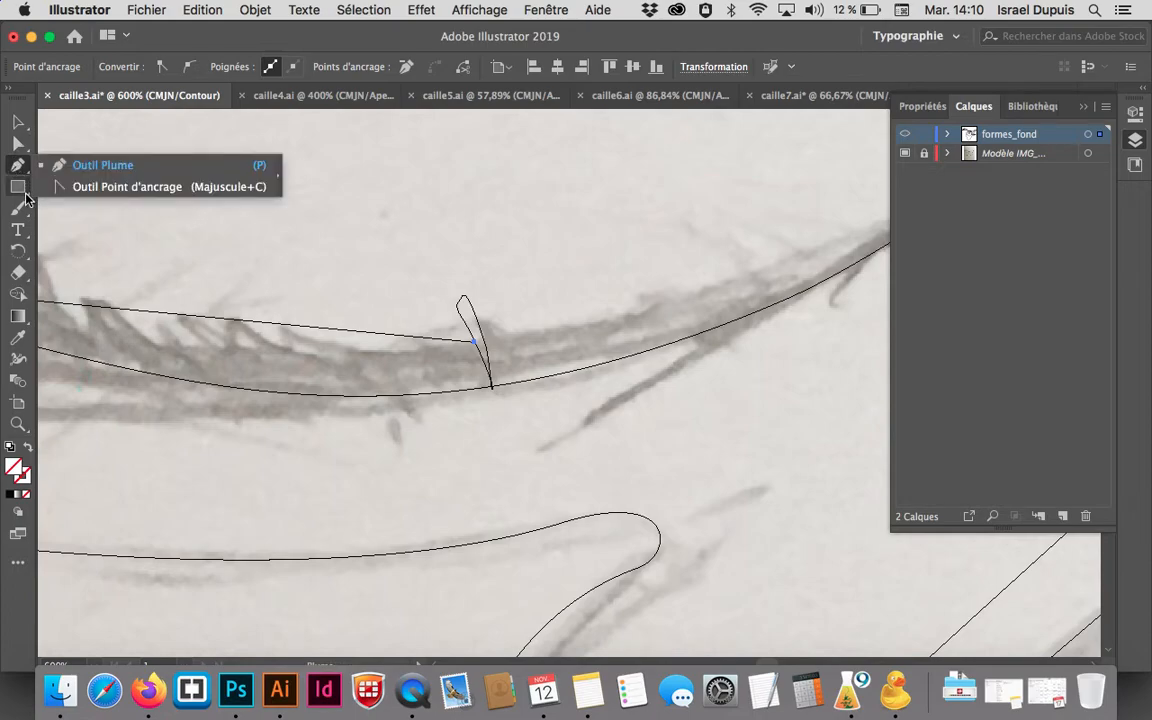
pyautogui.click(127, 186)
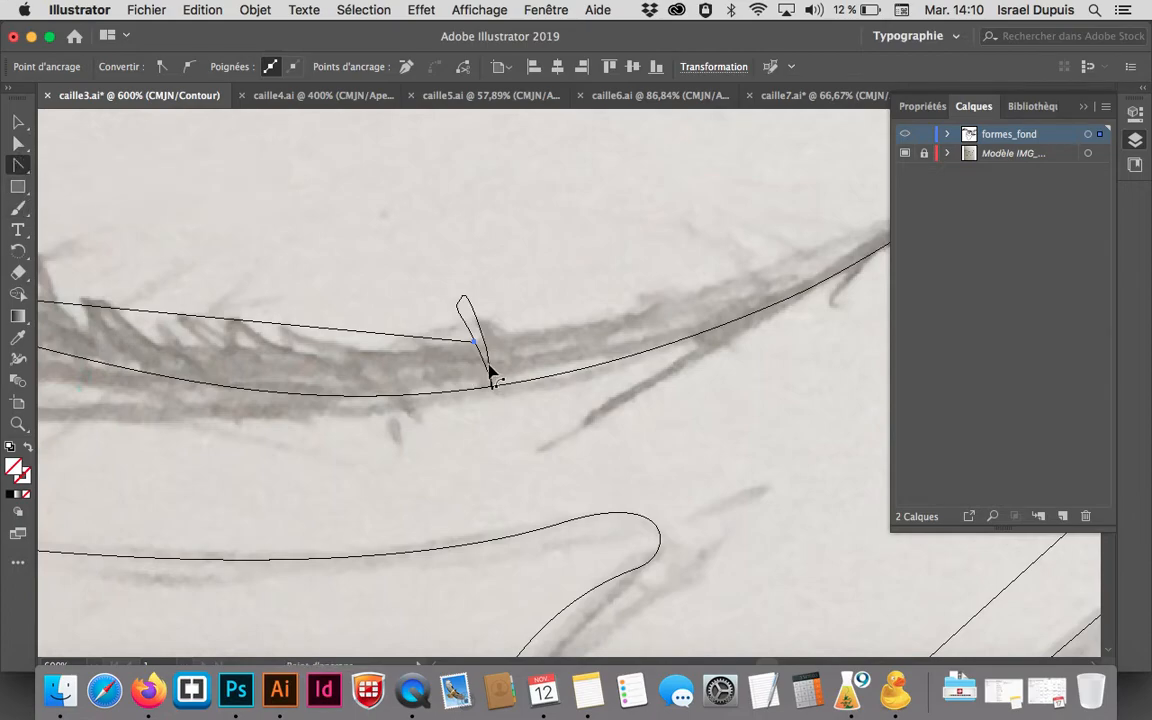
pyautogui.moveTo(474, 342); pyautogui.dragTo(868, 396)
# Convert the spine's other end anchor at the large feather to a smooth point so the spine arches along the head's top
pyautogui.press('space')
pyautogui.moveTo(410, 402); pyautogui.dragTo(800, 397)
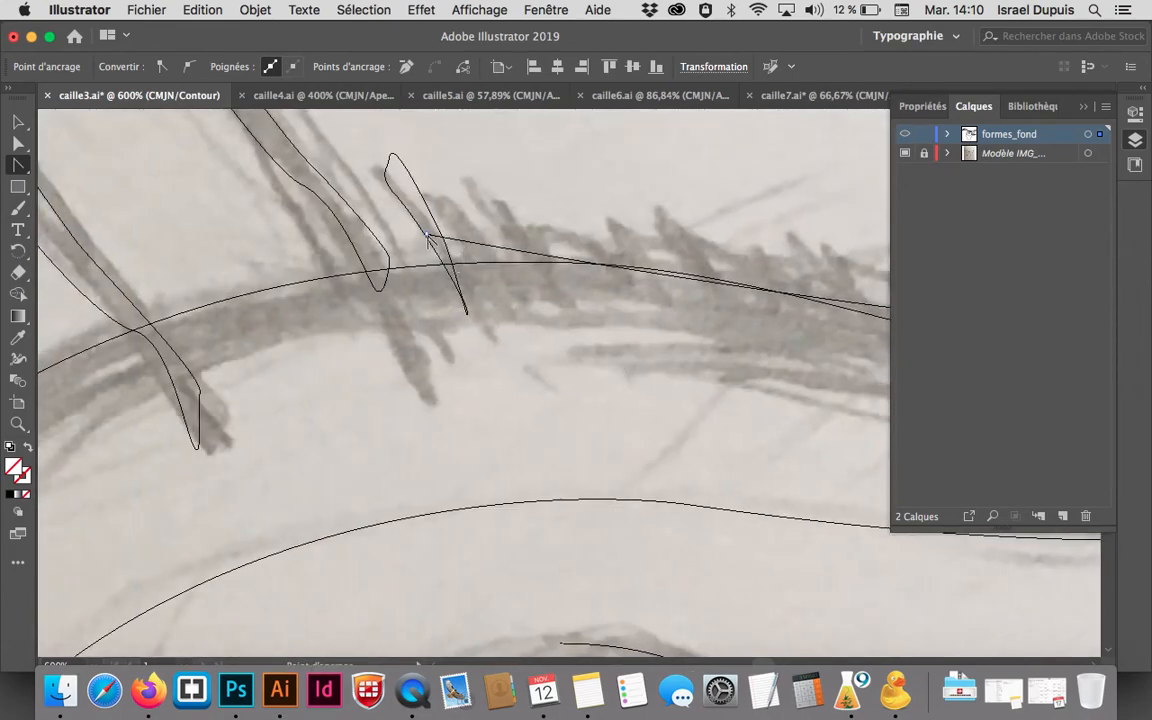
pyautogui.moveTo(428, 237); pyautogui.dragTo(370, 319)
pyautogui.press('space')
pyautogui.moveTo(593, 318); pyautogui.dragTo(316, 319)
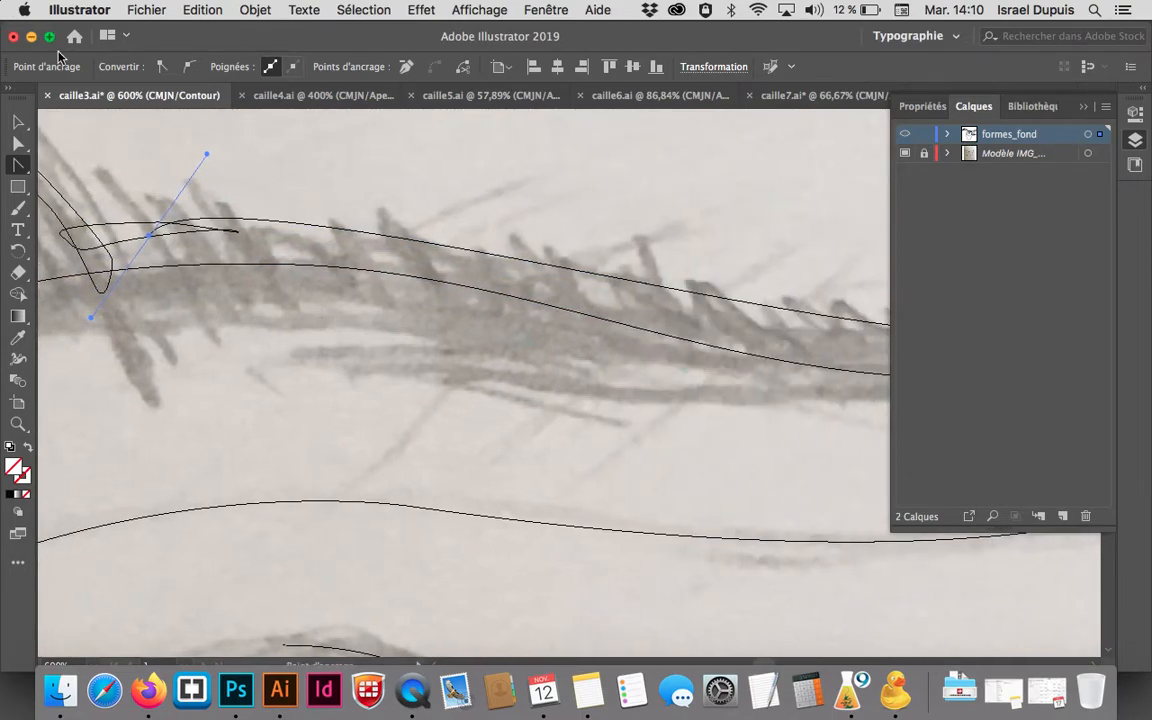
# Return the artwork to Preview mode and check the feather blend along its curved spine, leaving nothing selected
pyautogui.click(18, 121)
pyautogui.click(290, 140)
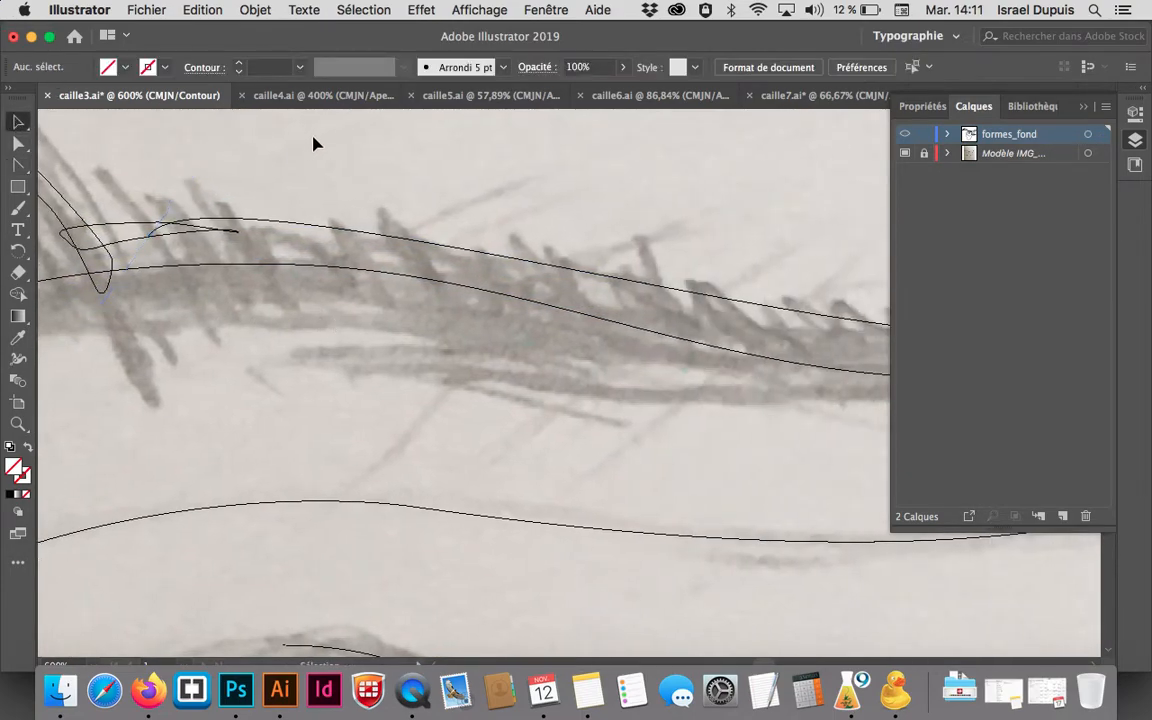
pyautogui.press('super+y')
pyautogui.press('super+minus')
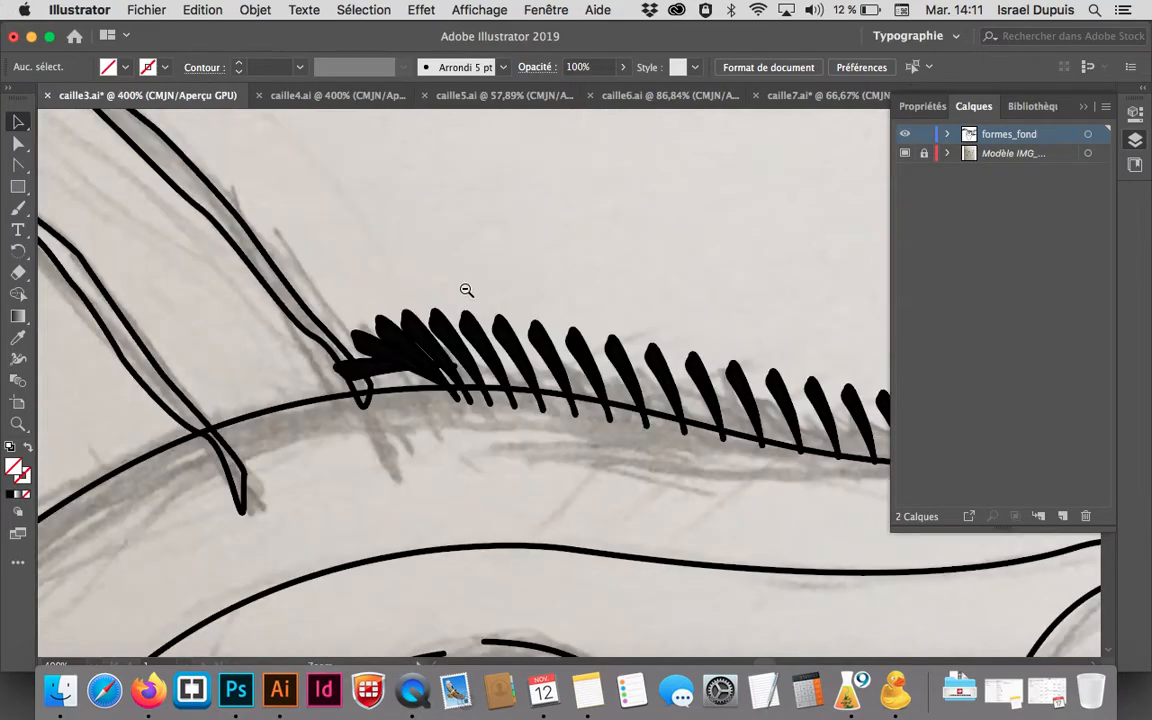
pyautogui.scroll(-5, 361, 305)
pyautogui.hscroll(10, 361, 305)
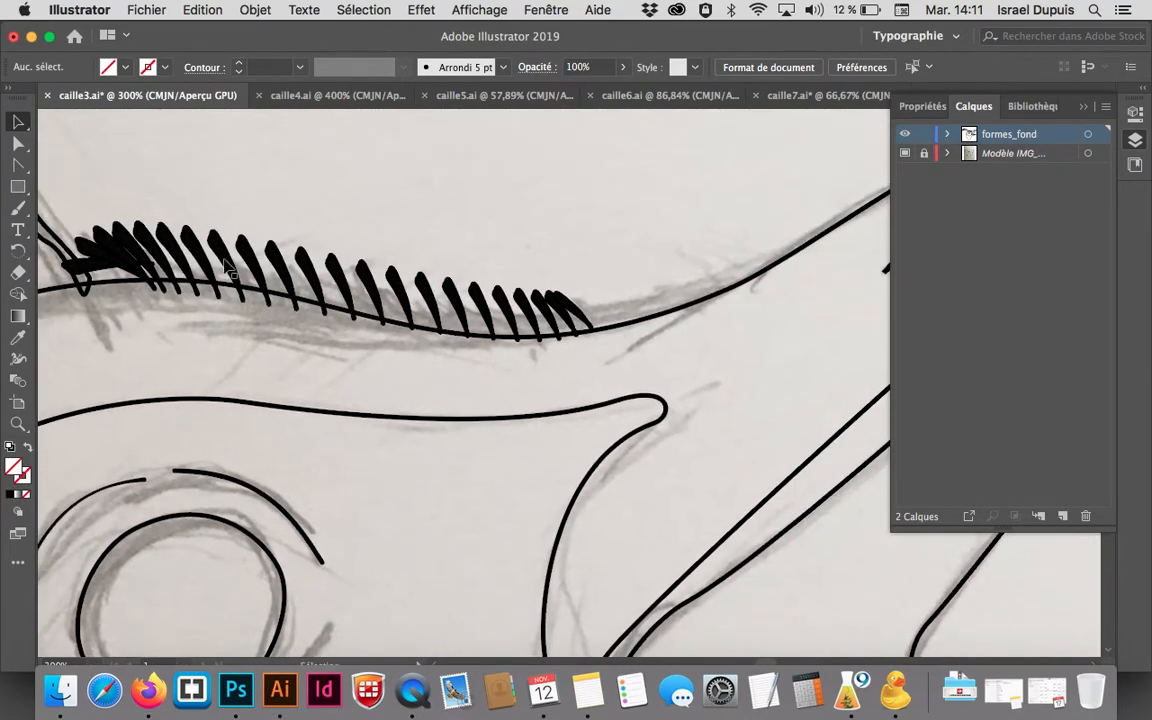
pyautogui.click(210, 268)
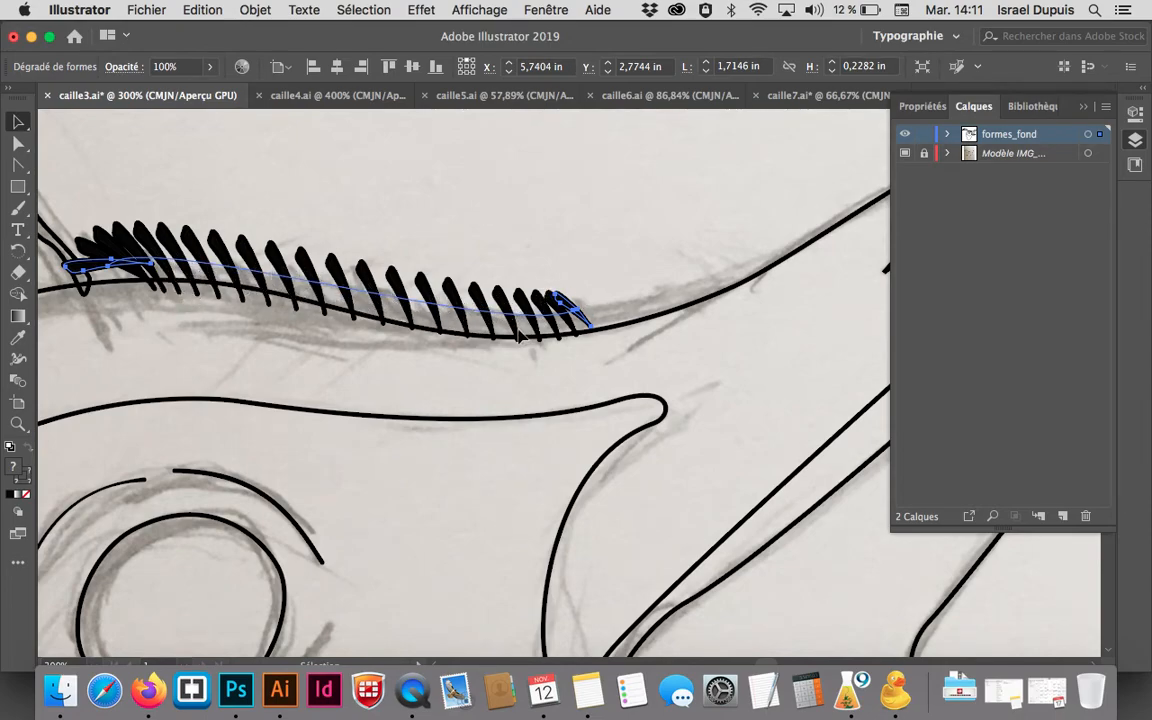
pyautogui.click(482, 218)
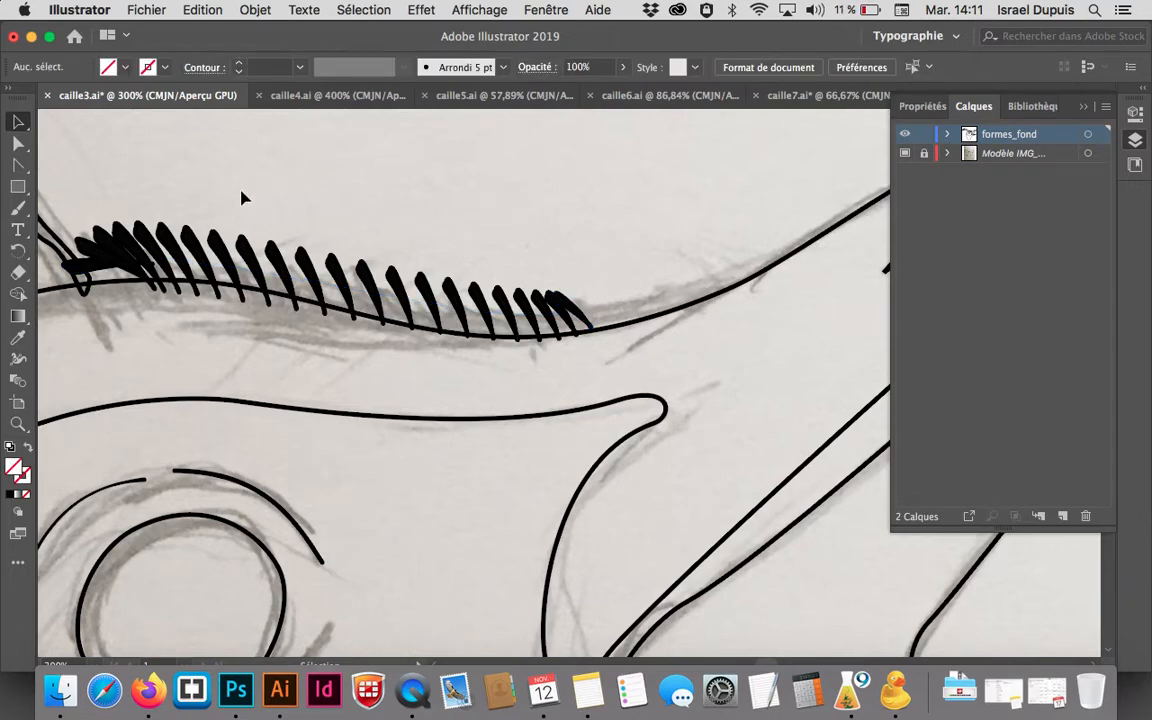
# Select only the large feather at the crest end with Group Selection and rotate it upright with Free Transform, then deselect it
pyautogui.click(18, 143)
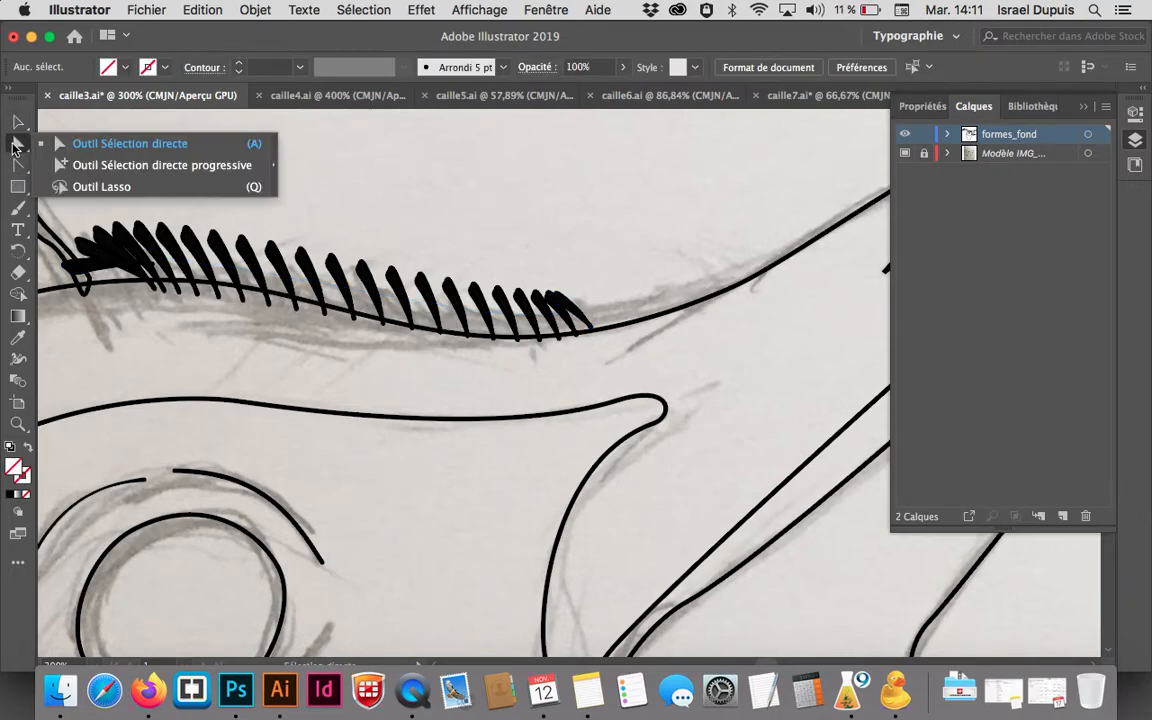
pyautogui.click(70, 166)
pyautogui.click(77, 270)
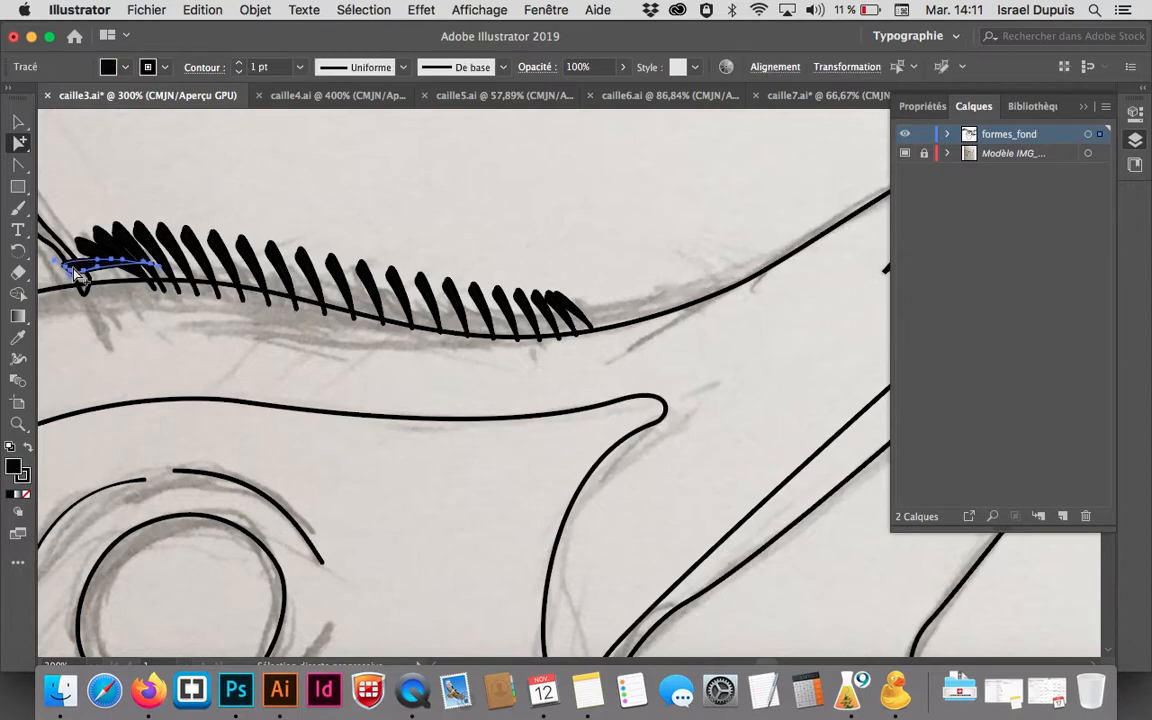
pyautogui.press('e')
pyautogui.moveTo(72, 217); pyautogui.dragTo(96, 202)
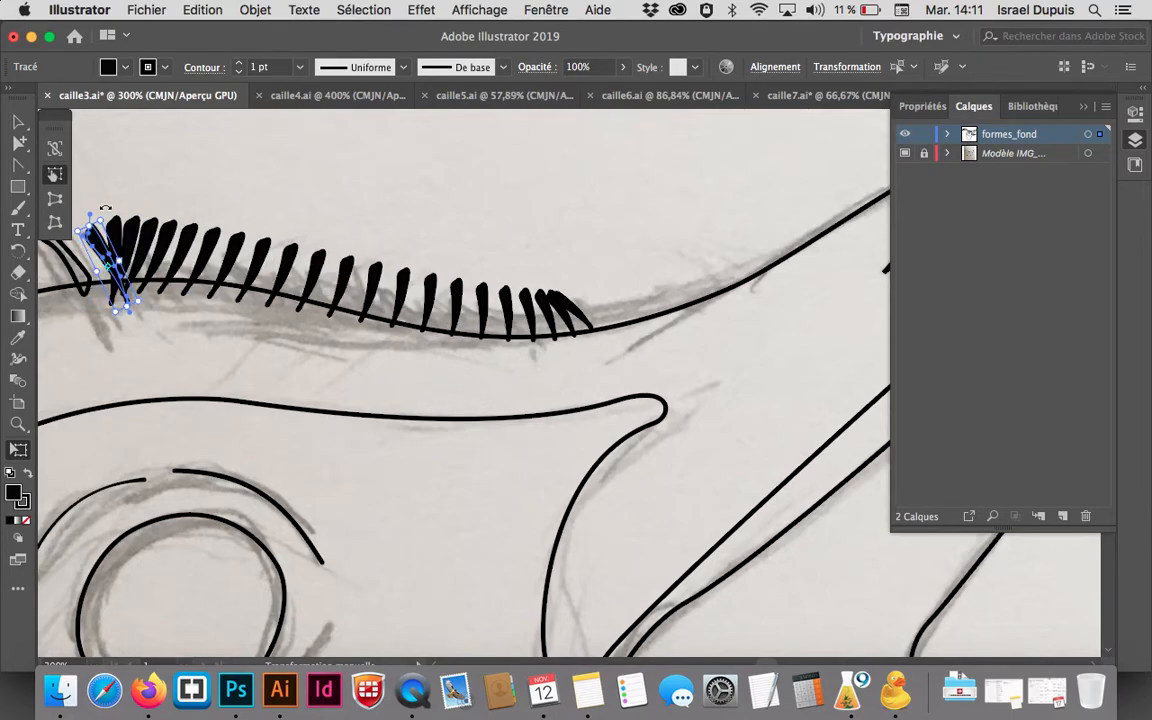
pyautogui.click(18, 122)
pyautogui.click(355, 185)
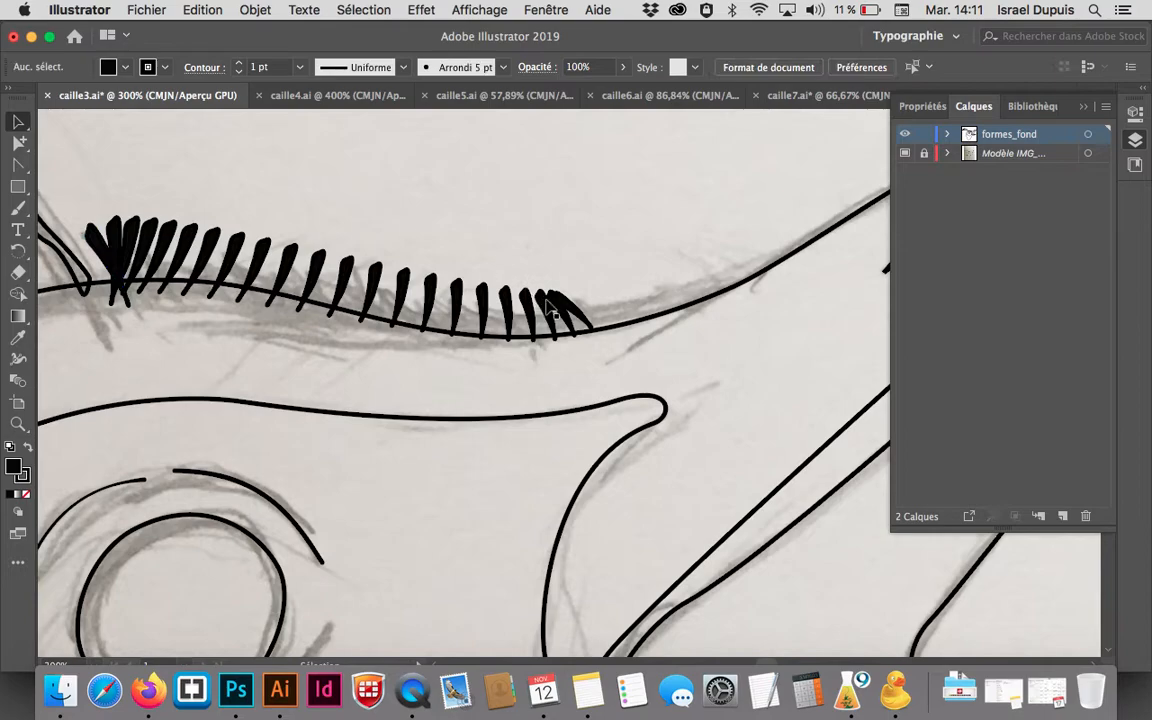
# Select only the small feather at the beak end of the blend and rotate it to a steeper angle with Free Transform
pyautogui.click(573, 308)
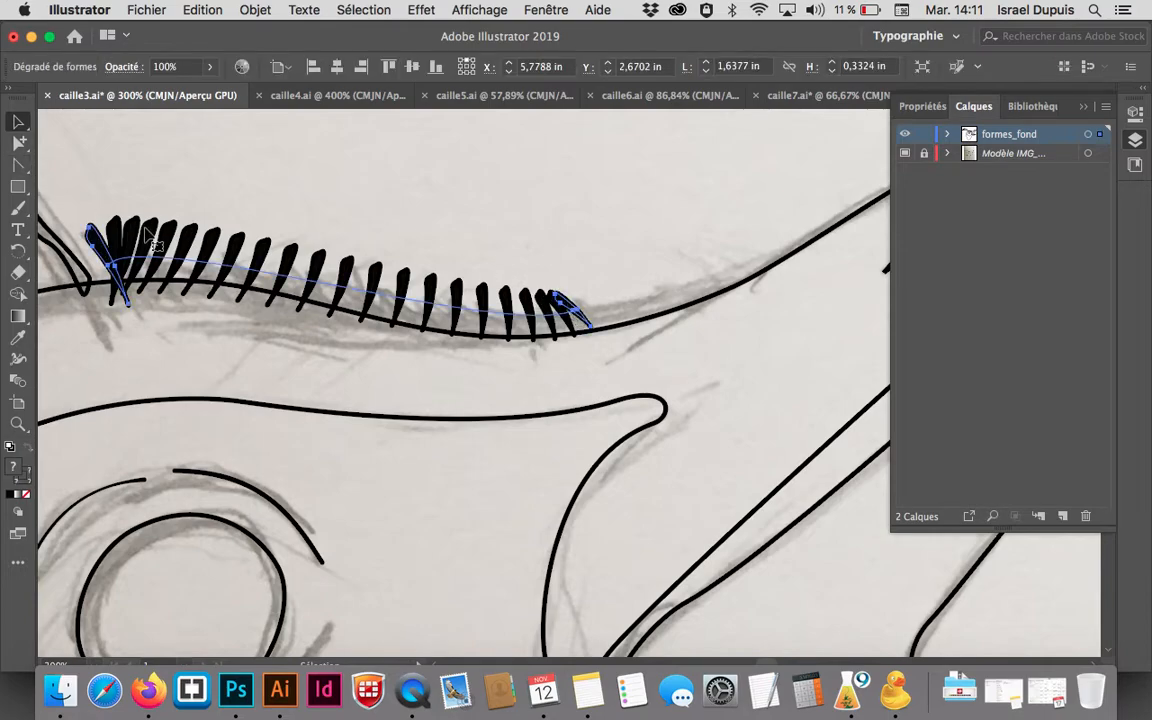
pyautogui.press('e')
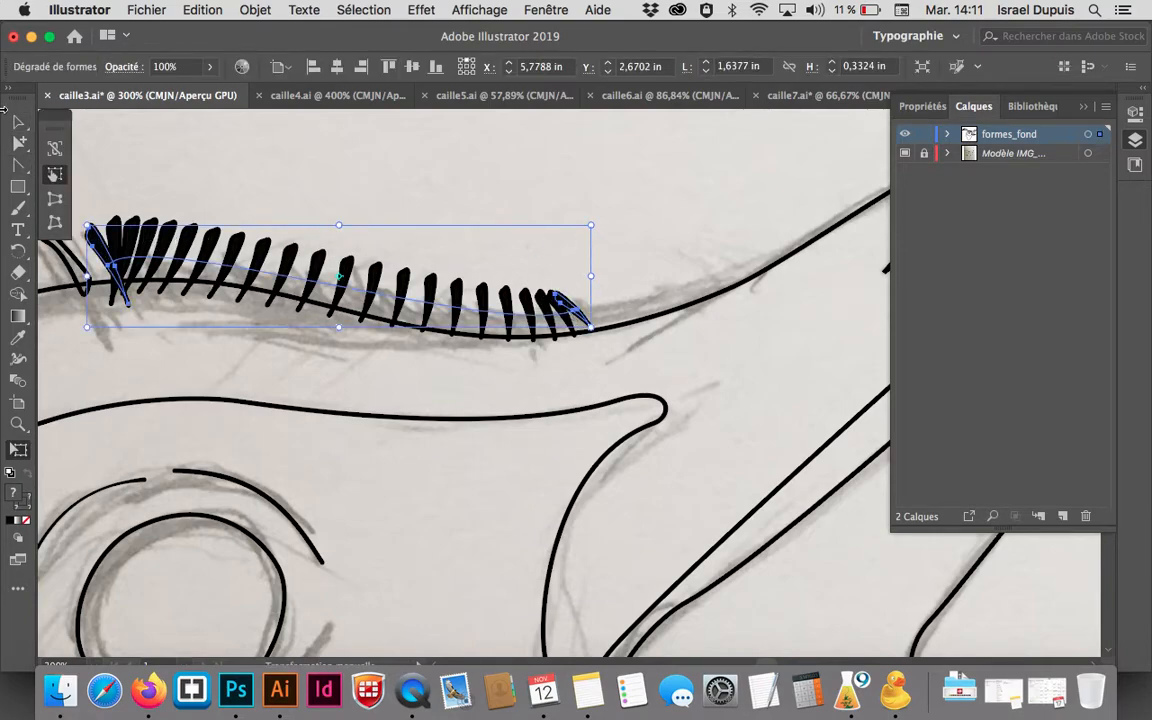
pyautogui.press('a')
pyautogui.click(568, 298)
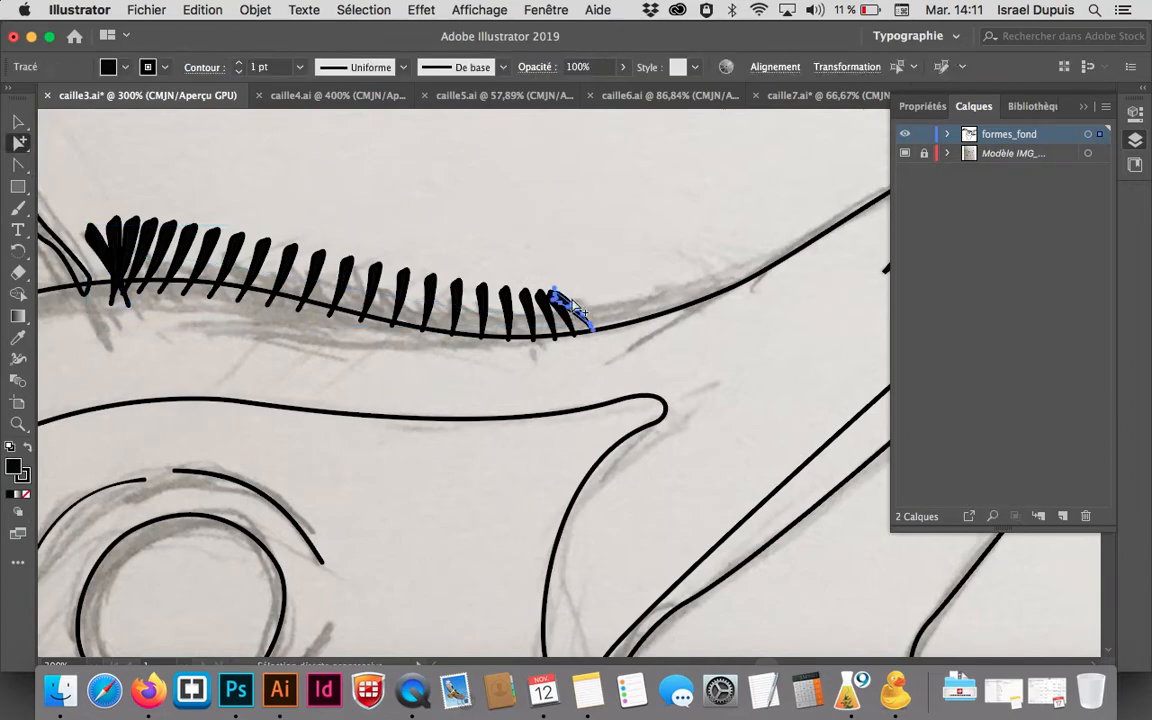
pyautogui.press('e')
pyautogui.moveTo(615, 300); pyautogui.dragTo(615, 300)
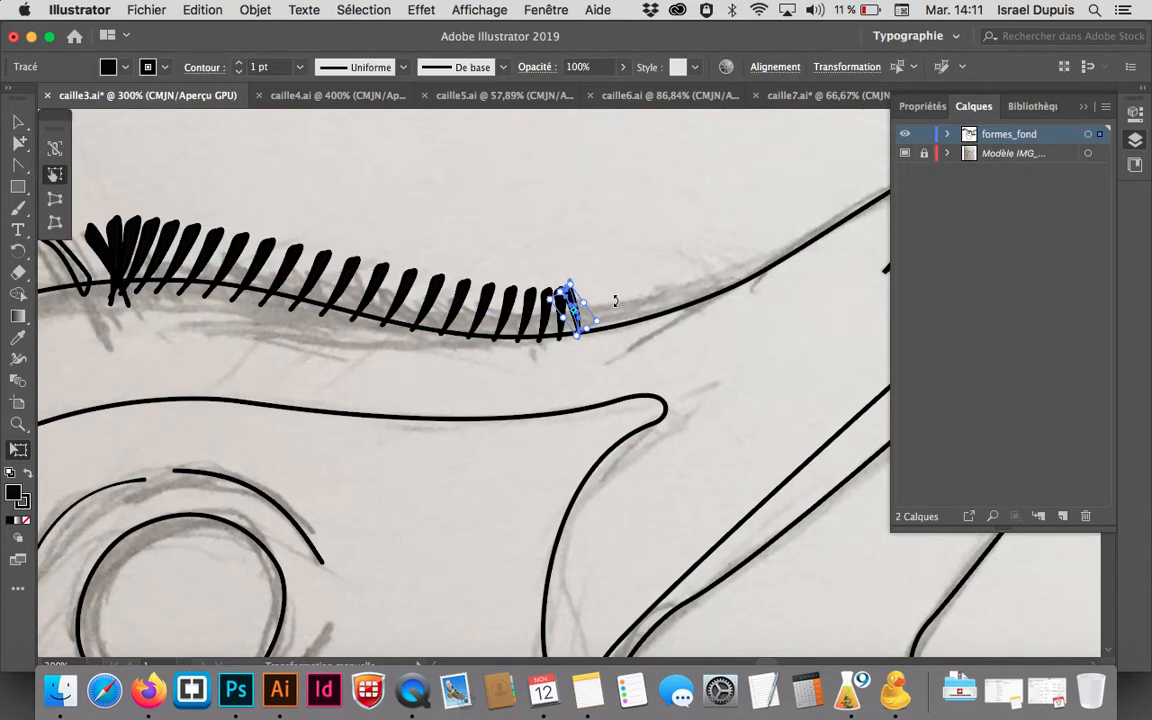
# Compare page-aligned and path-aligned orientation for the 20-step feather blend in the preview, ending on path alignment
pyautogui.doubleClick(18, 380)
pyautogui.click(478, 230)
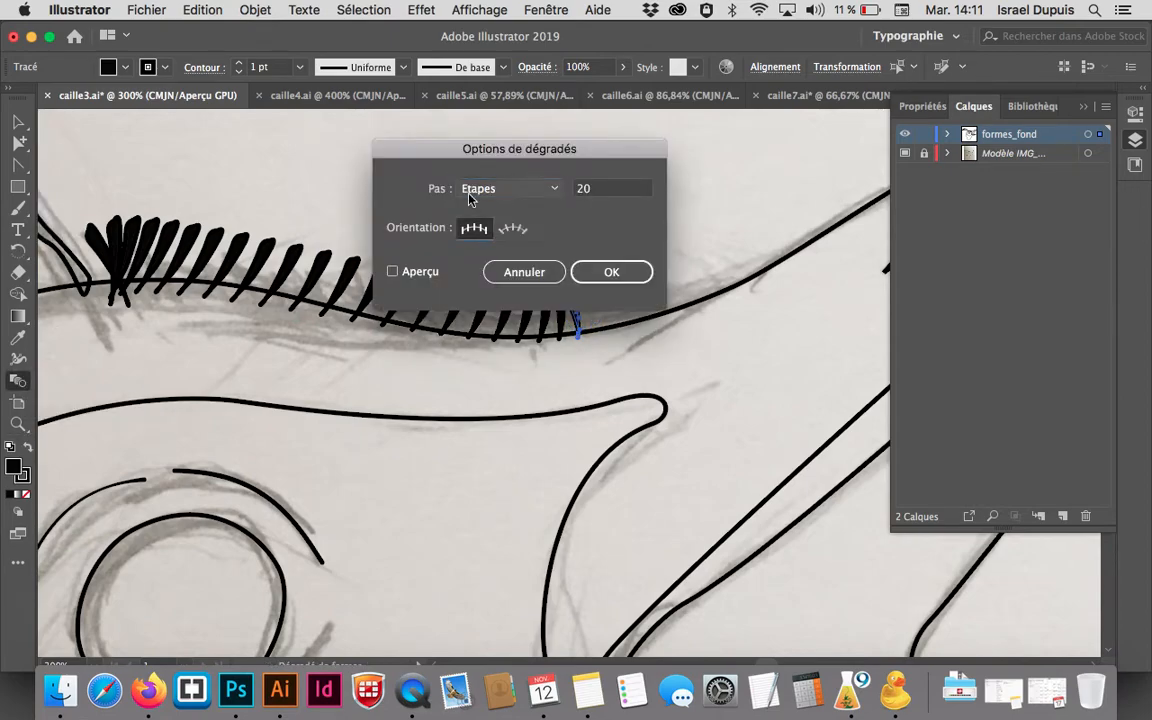
pyautogui.click(392, 272)
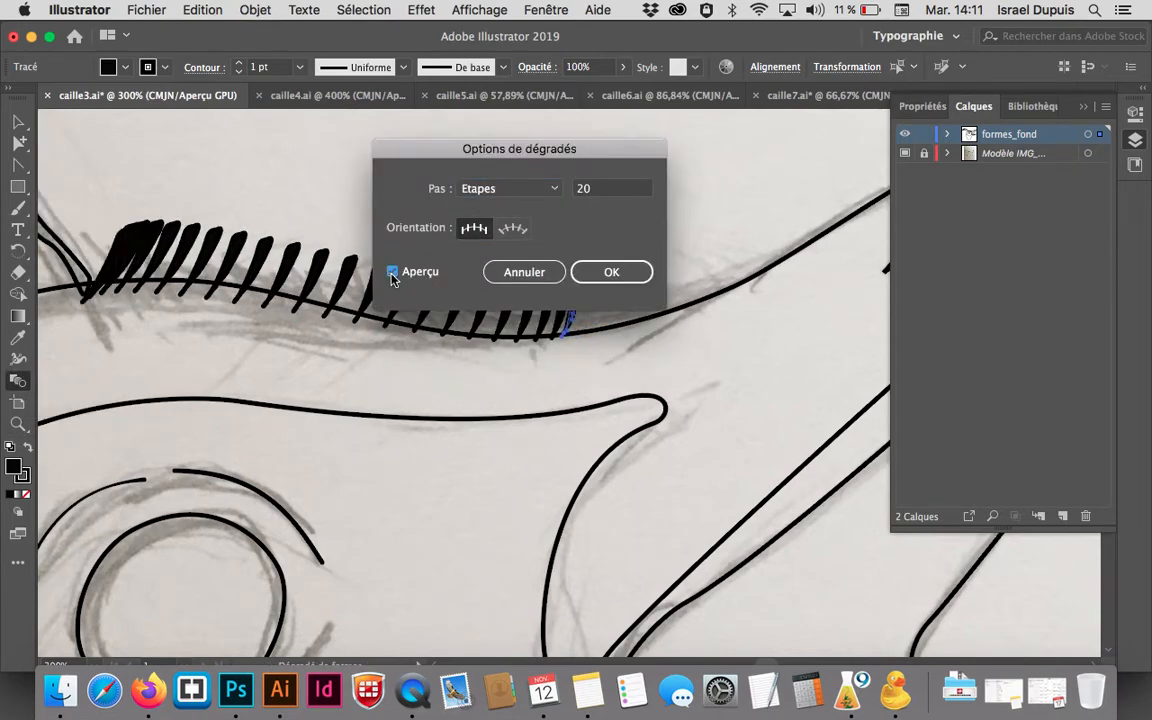
pyautogui.click(512, 229)
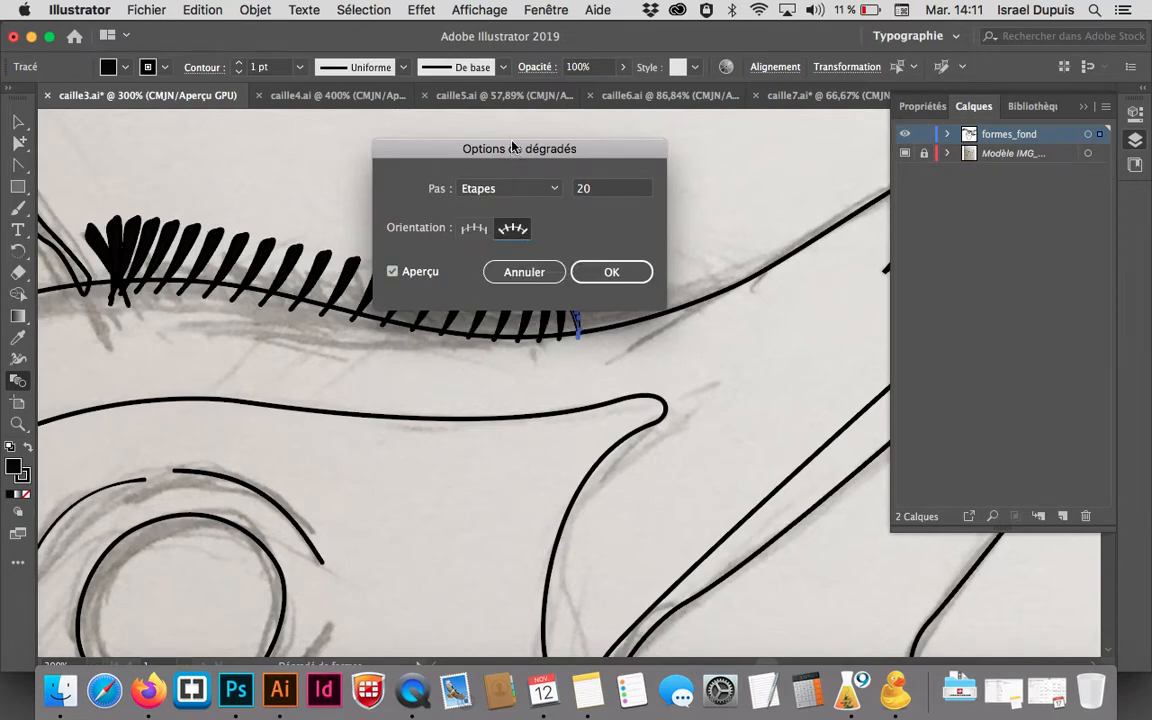
pyautogui.moveTo(514, 147); pyautogui.dragTo(468, 345)
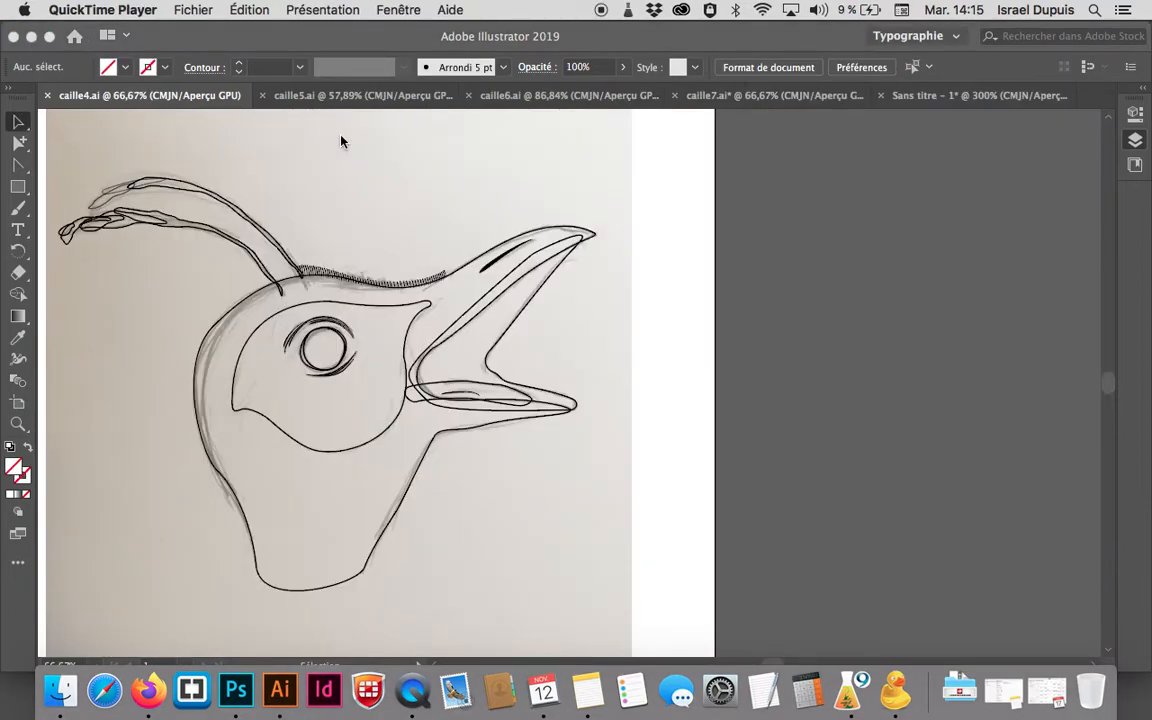
# Switch to Illustrator and draw a square in caille4.ai beside the neck, beneath the beak, with the Rectangle tool
pyautogui.click(343, 165)
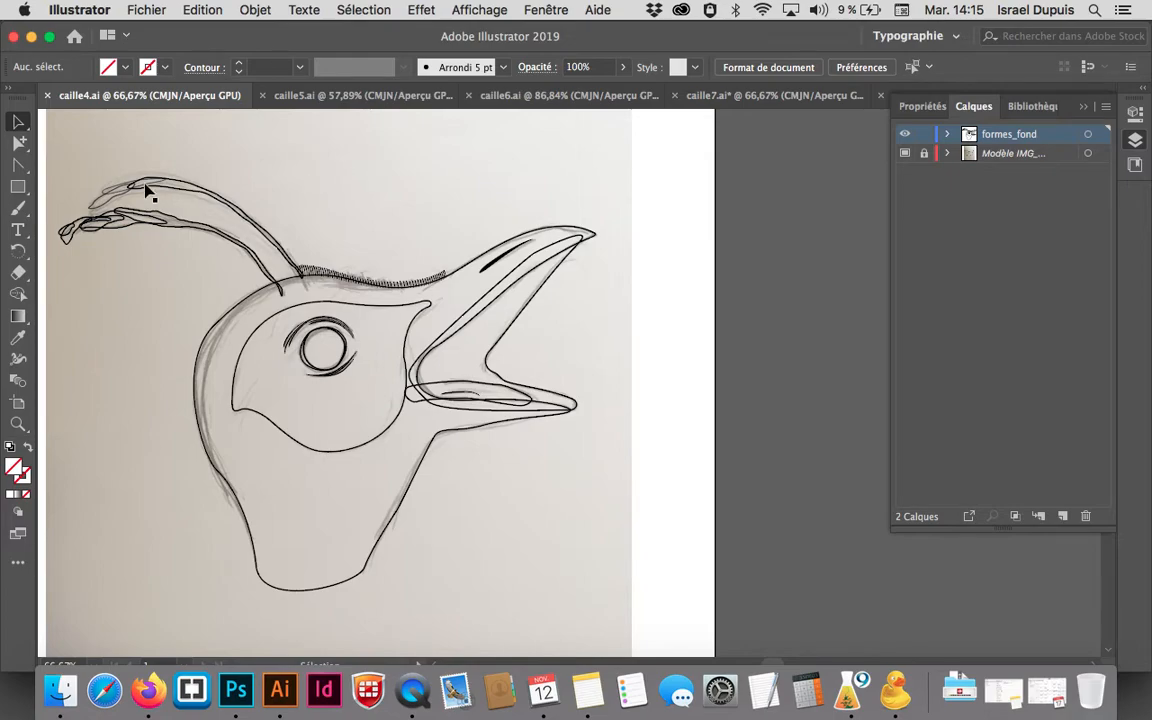
pyautogui.click(18, 187)
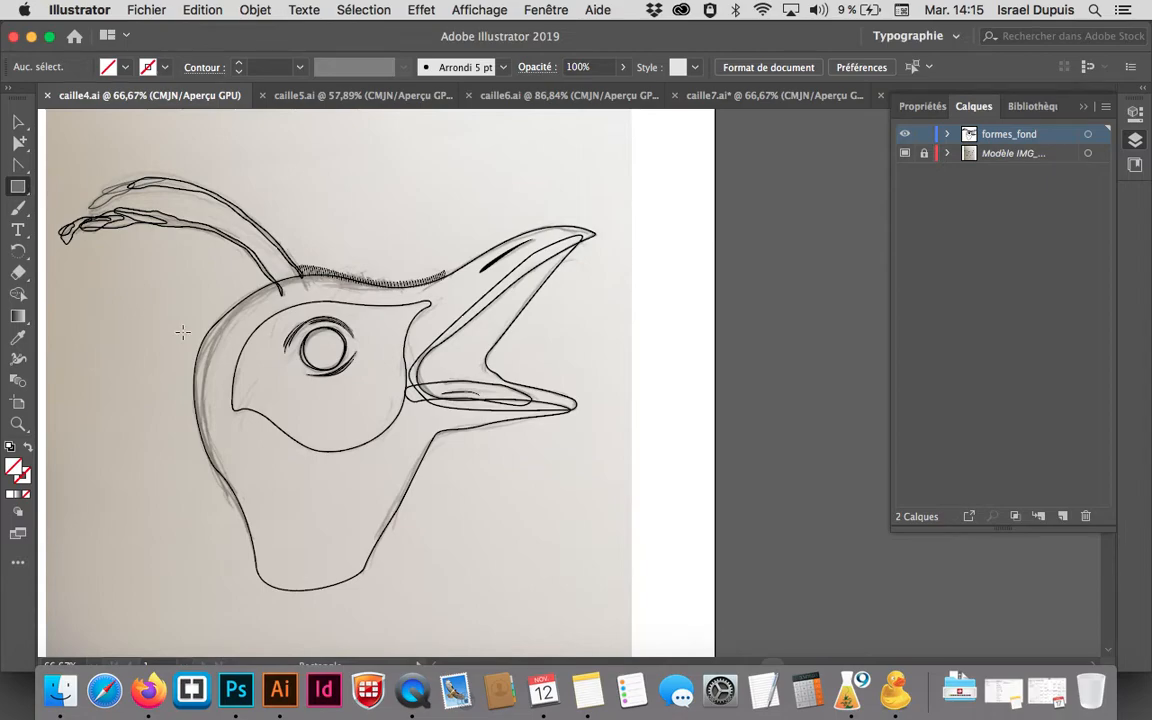
pyautogui.scroll(-3, 296, 398)
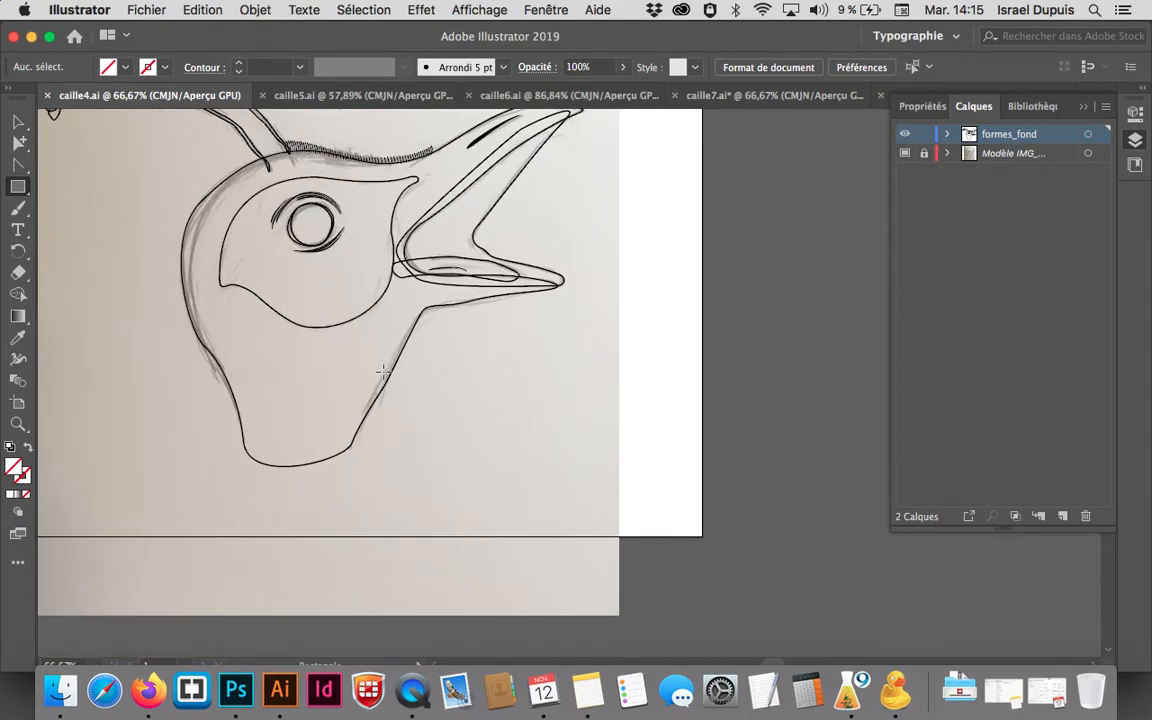
pyautogui.moveTo(483, 362); pyautogui.dragTo(616, 515)
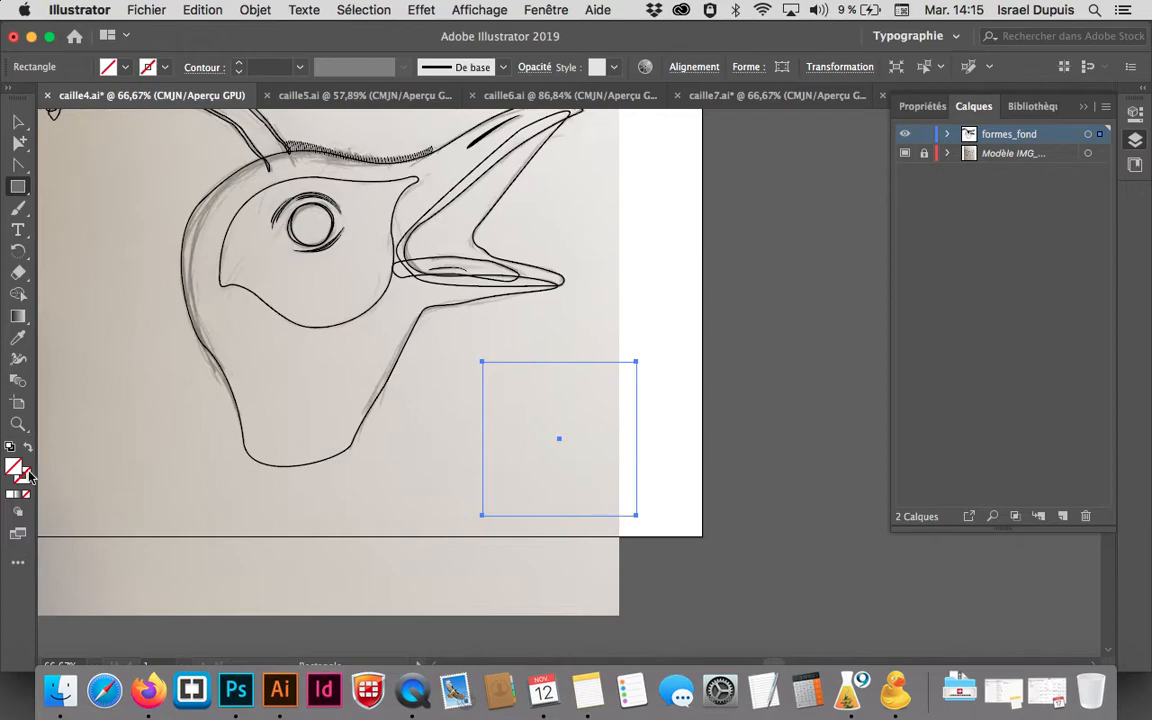
# Fill the square with the light beige colour #eadbb7
pyautogui.doubleClick(18, 468)
pyautogui.moveTo(175, 220); pyautogui.dragTo(72, 187)
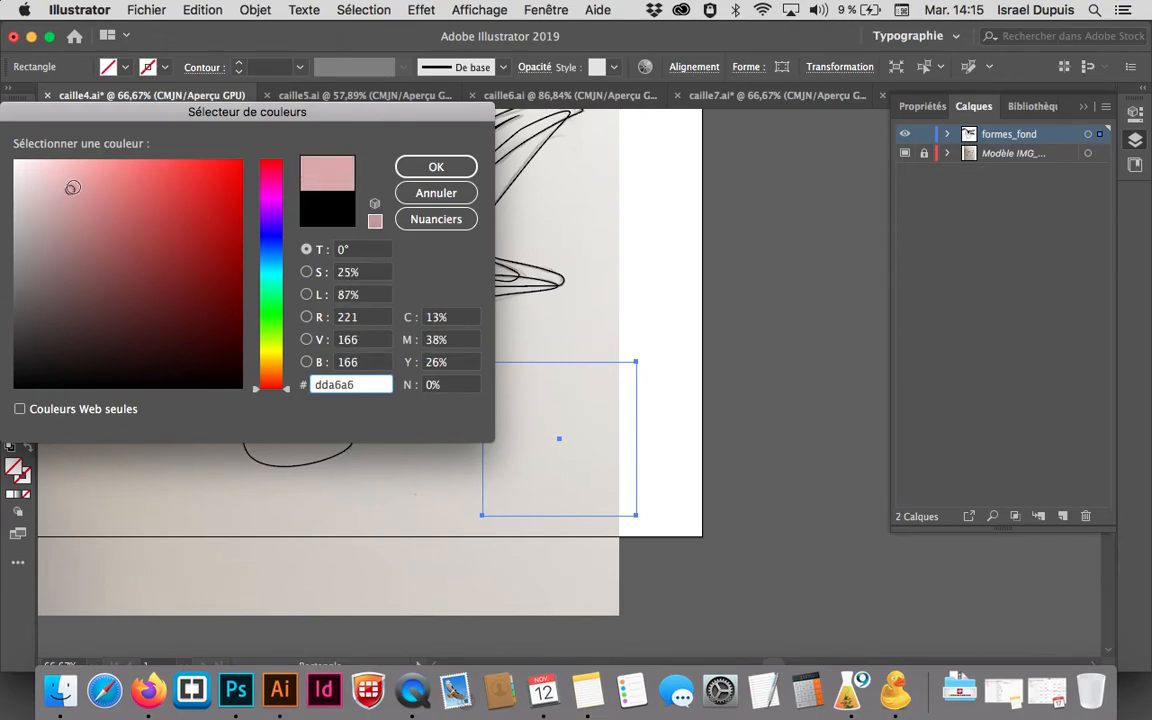
pyautogui.moveTo(284, 389); pyautogui.dragTo(284, 362)
pyautogui.moveTo(88, 175)
pyautogui.mouseDown()
pyautogui.moveTo(85, 185)
pyautogui.moveTo(63, 177)
pyautogui.mouseUp()
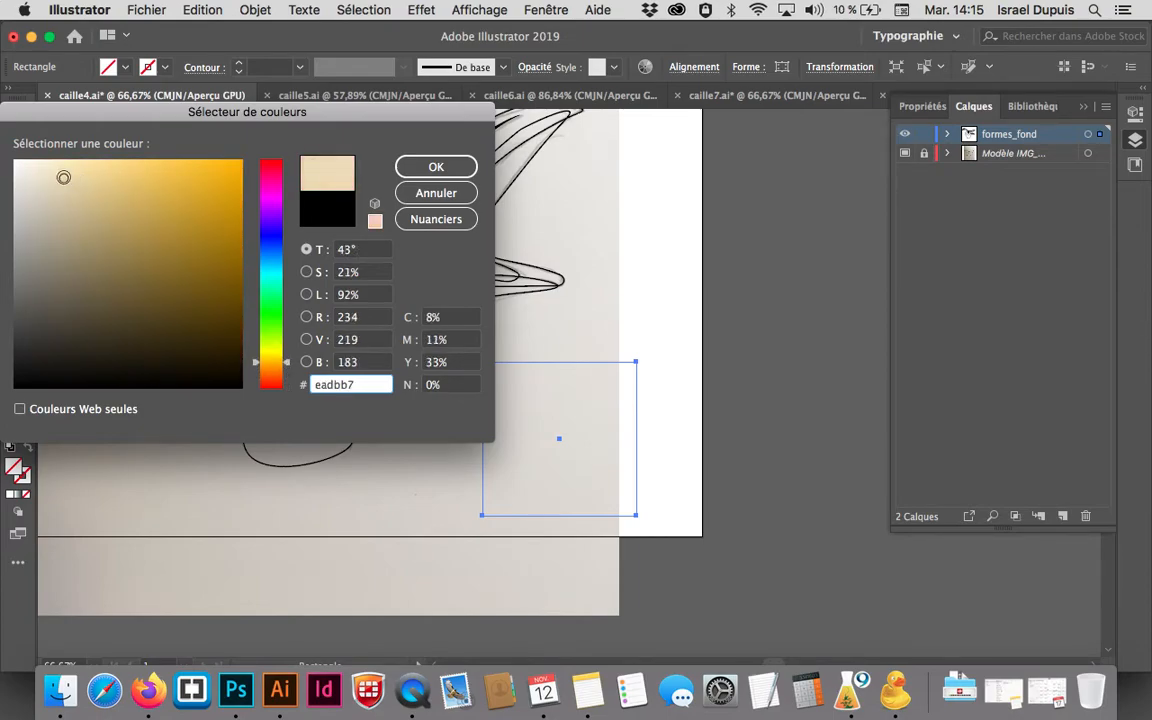
pyautogui.click(433, 166)
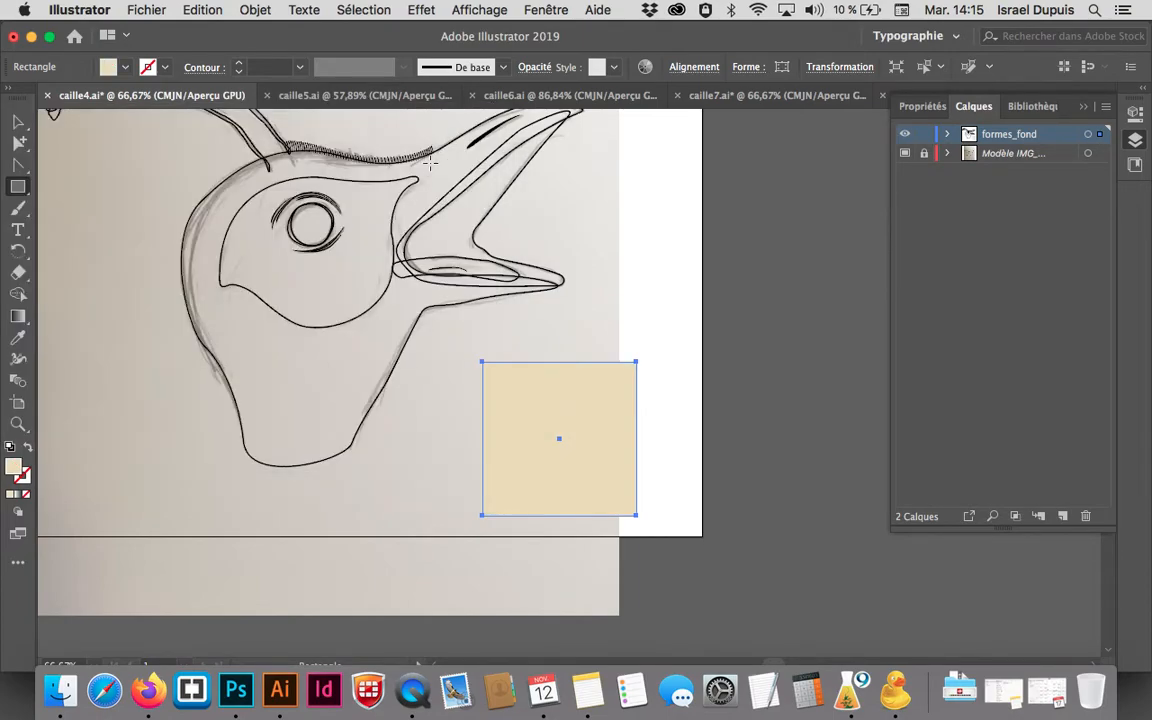
# Duplicate the beige square beside the original and scale the copy down to less than half its size, keeping the upper edges aligned
pyautogui.click(18, 121)
pyautogui.moveTo(524, 495); pyautogui.dragTo(684, 495)
pyautogui.press('e')
pyautogui.moveTo(796, 517); pyautogui.dragTo(707, 428)
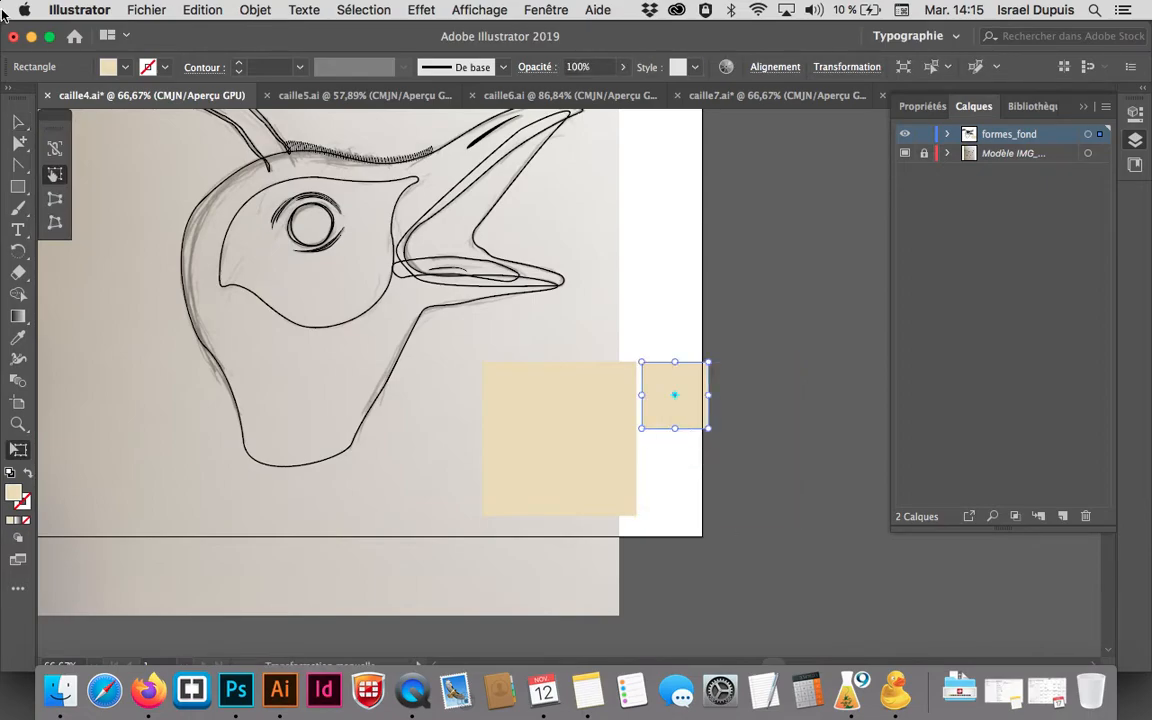
# Duplicate the small square directly below itself and nudge the copy toward the large square's lower edge, then deselect everything
pyautogui.click(16, 118)
pyautogui.moveTo(674, 402); pyautogui.dragTo(681, 476)
pyautogui.click(686, 418)
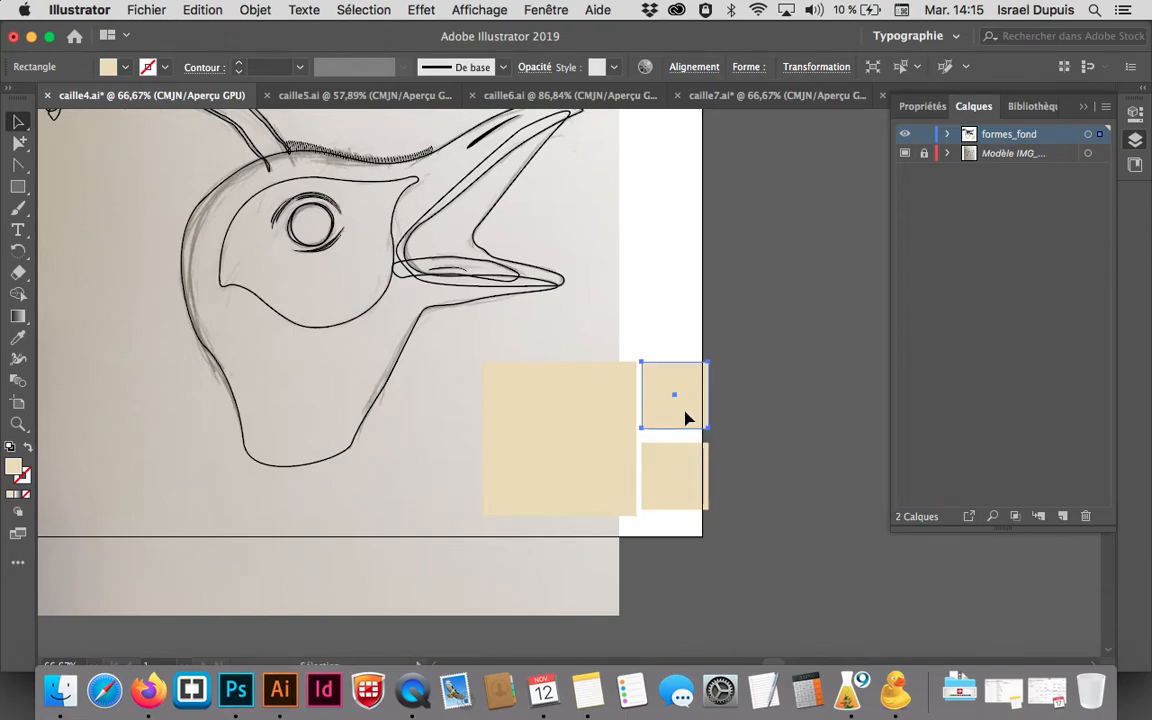
pyautogui.click(697, 472)
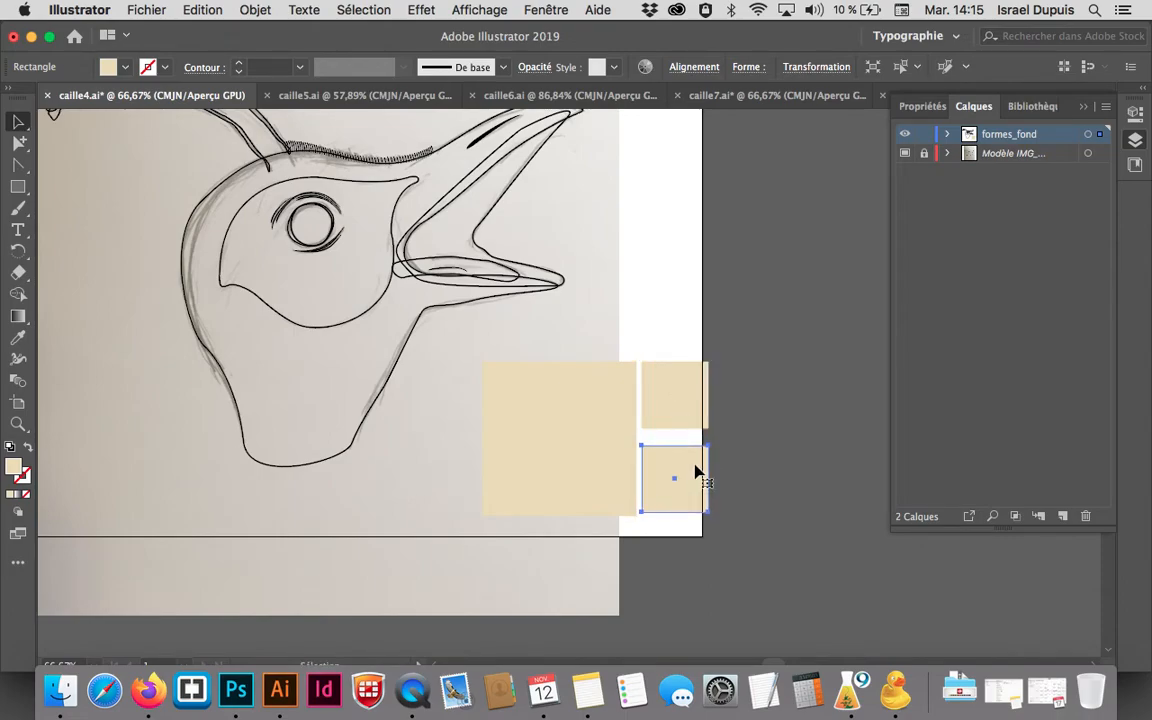
pyautogui.click(772, 470)
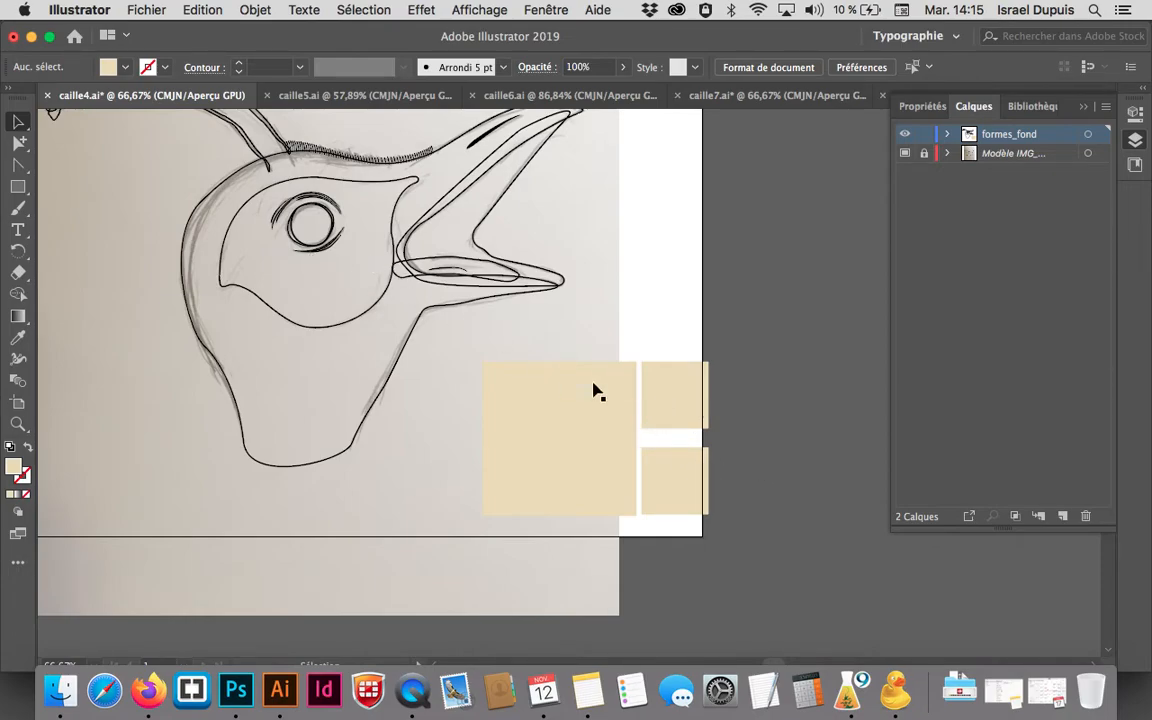
# Choose the Contraste élevé 1 harmony rule in the Color Guide and fill the upper small square with the harmony's red
pyautogui.click(660, 400)
pyautogui.click(547, 9)
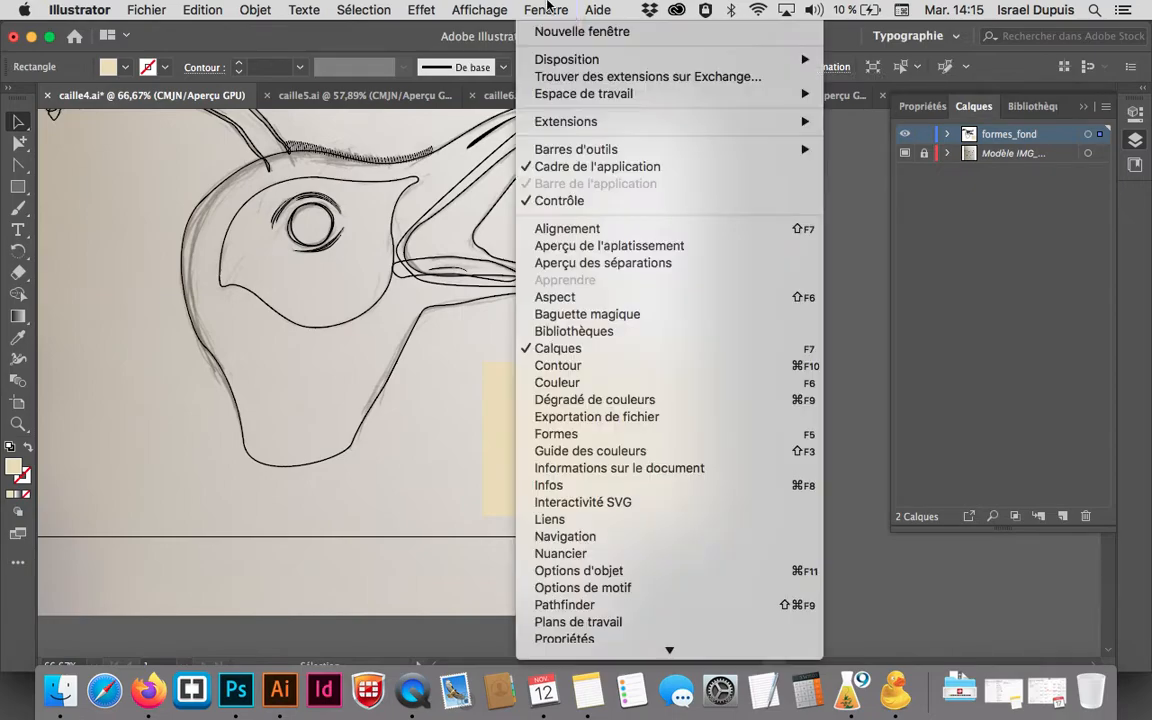
pyautogui.click(639, 384)
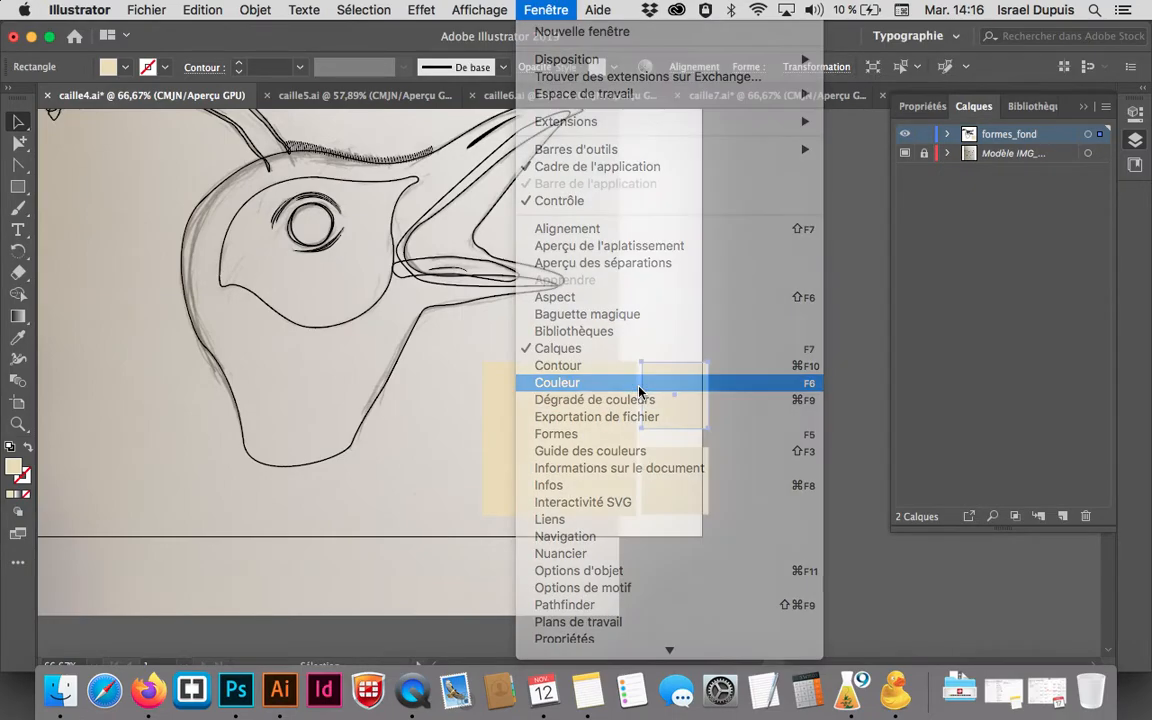
pyautogui.click(1008, 108)
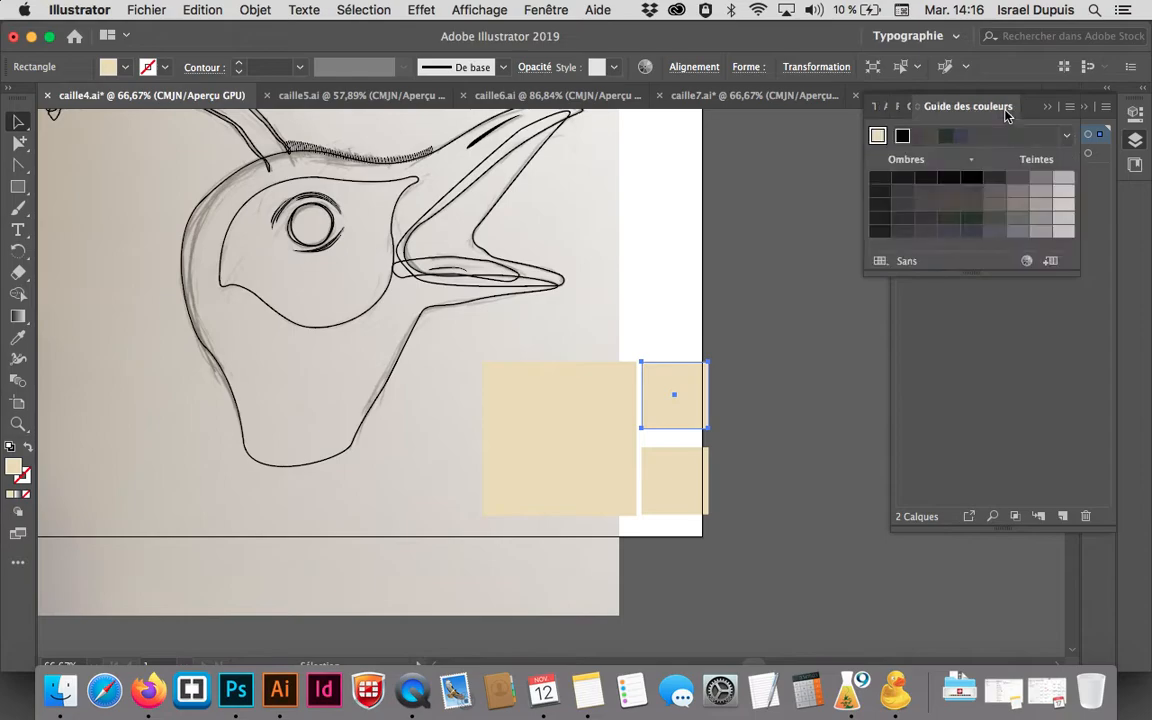
pyautogui.click(1066, 137)
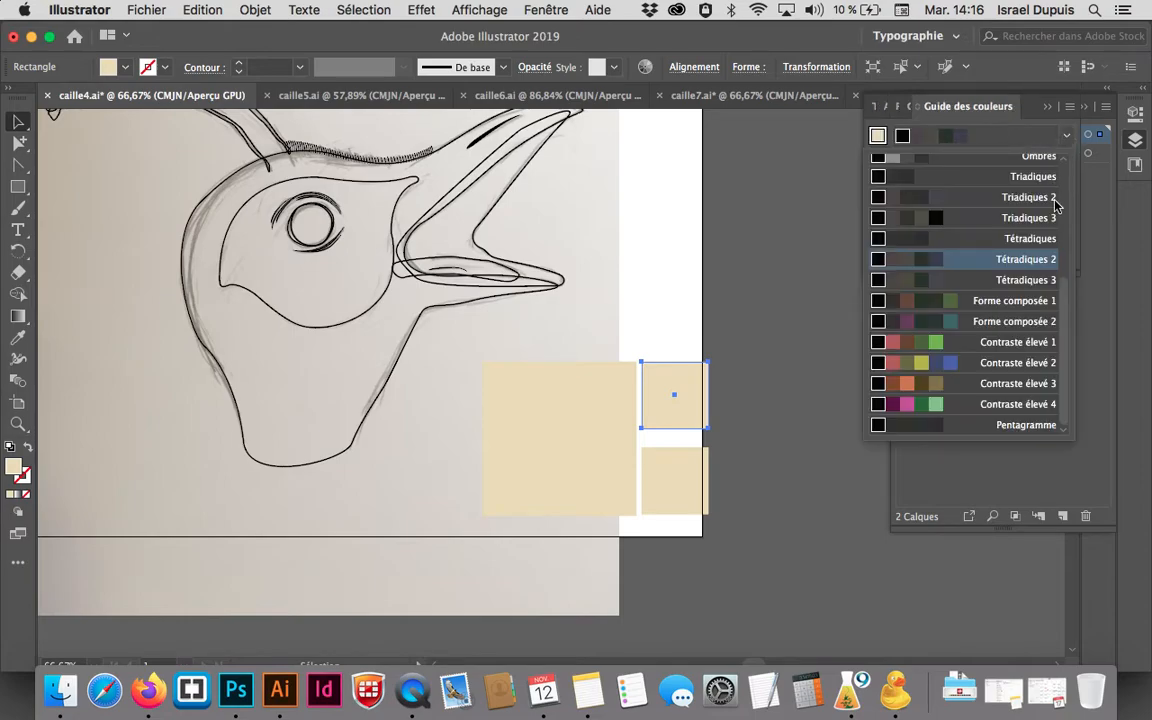
pyautogui.scroll(5, 1066, 265)
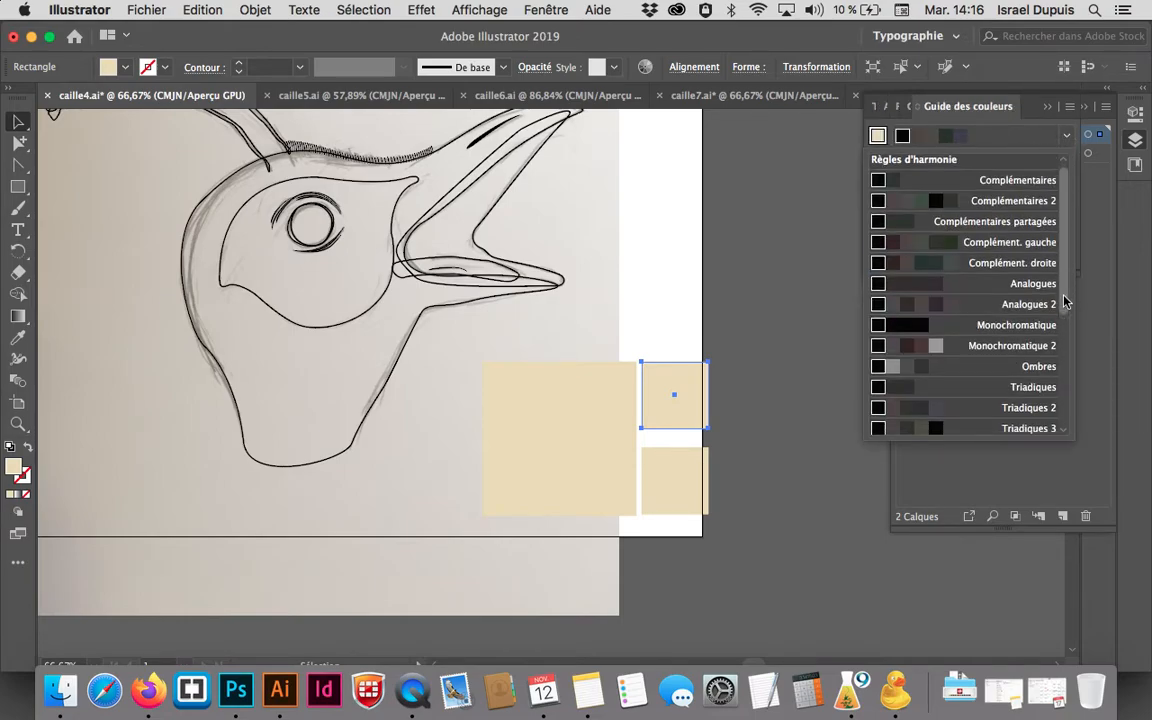
pyautogui.scroll(-5, 1064, 290)
pyautogui.click(984, 351)
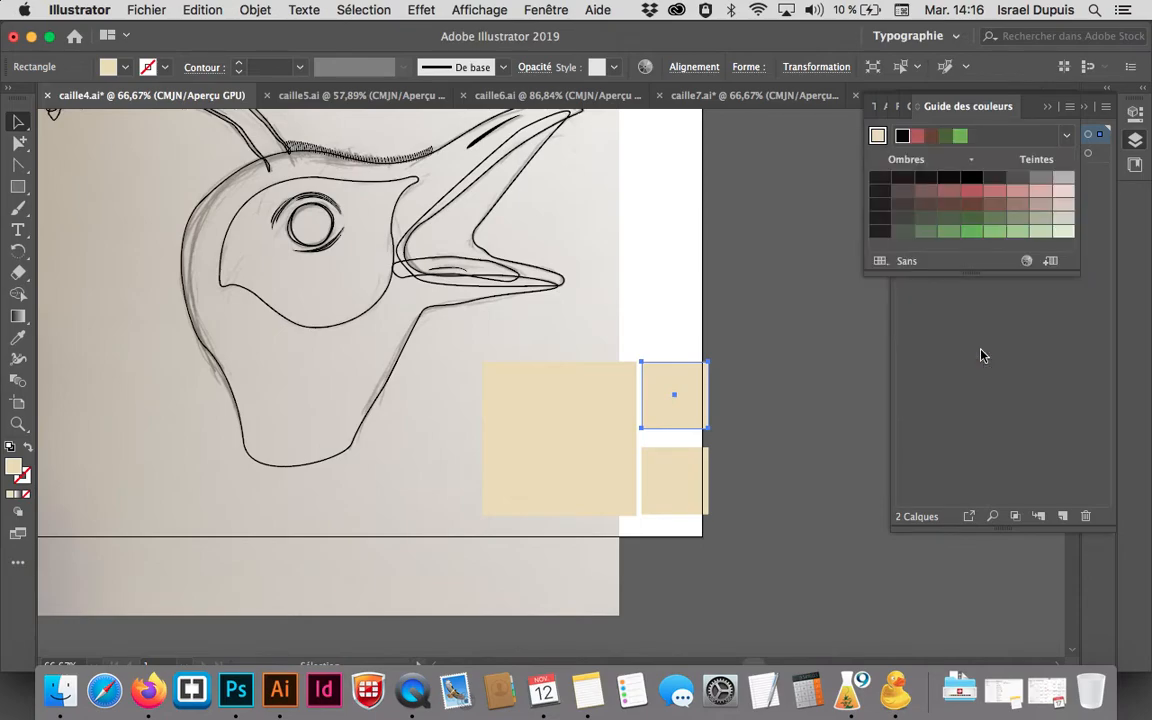
pyautogui.click(920, 138)
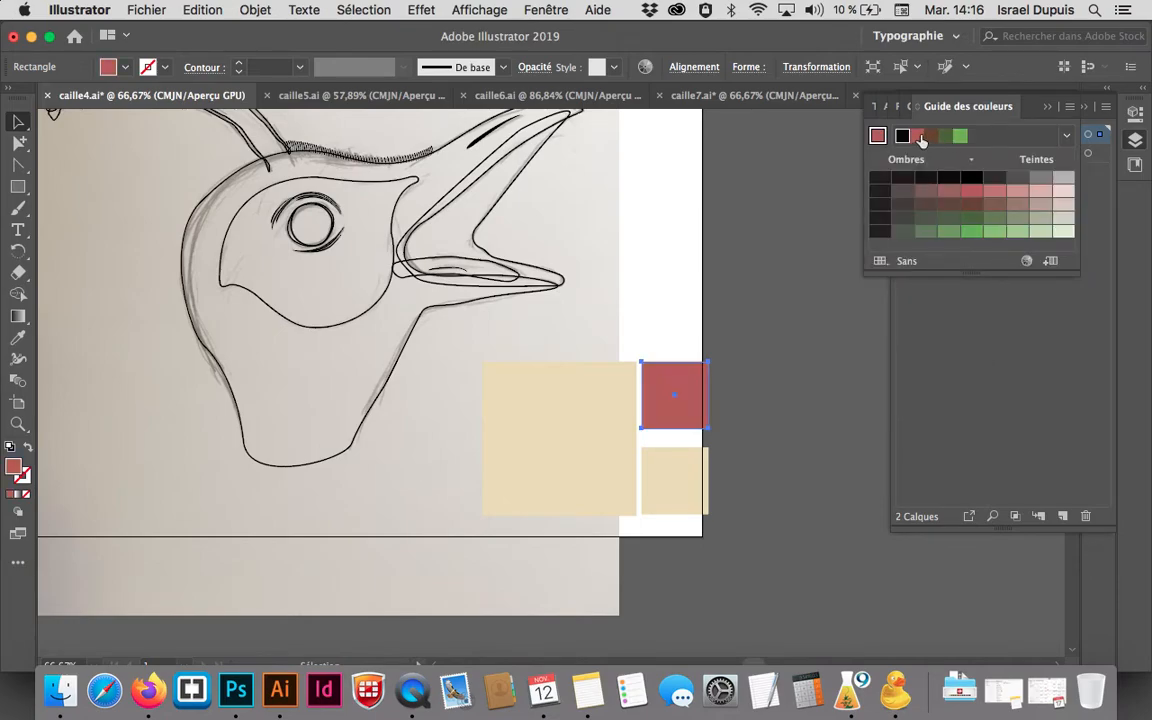
# Fill the lower small square with the light green of the Contraste élevé 1 harmony and deselect it
pyautogui.click(673, 488)
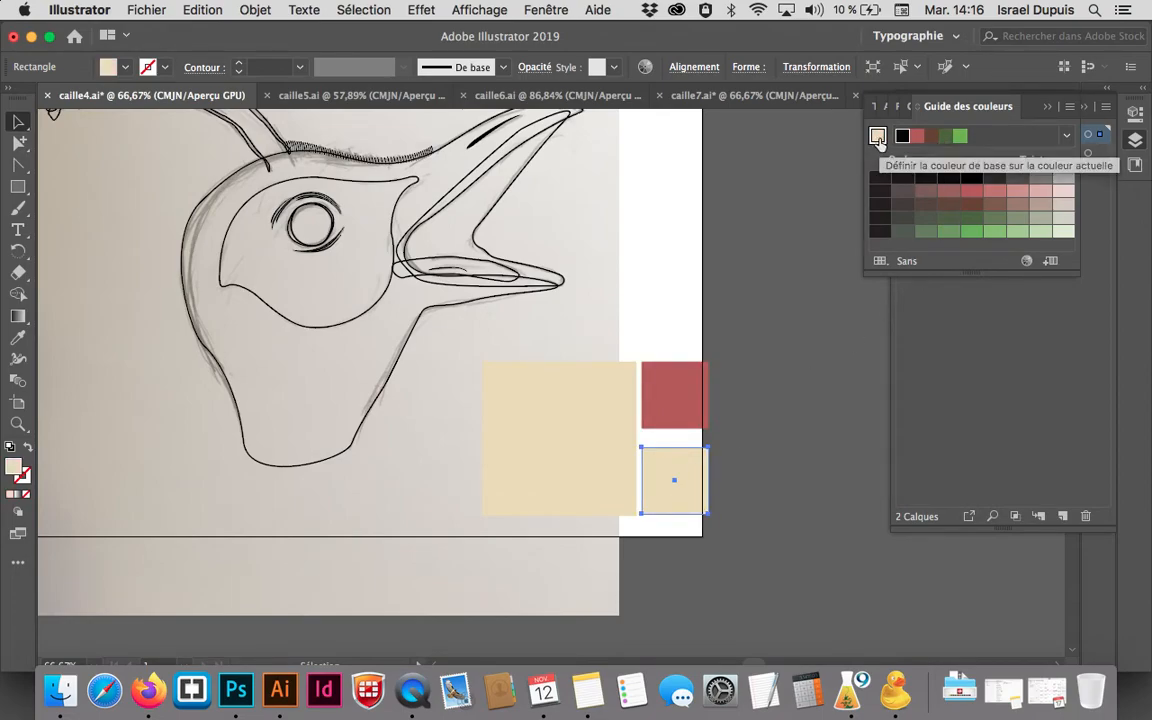
pyautogui.click(1067, 136)
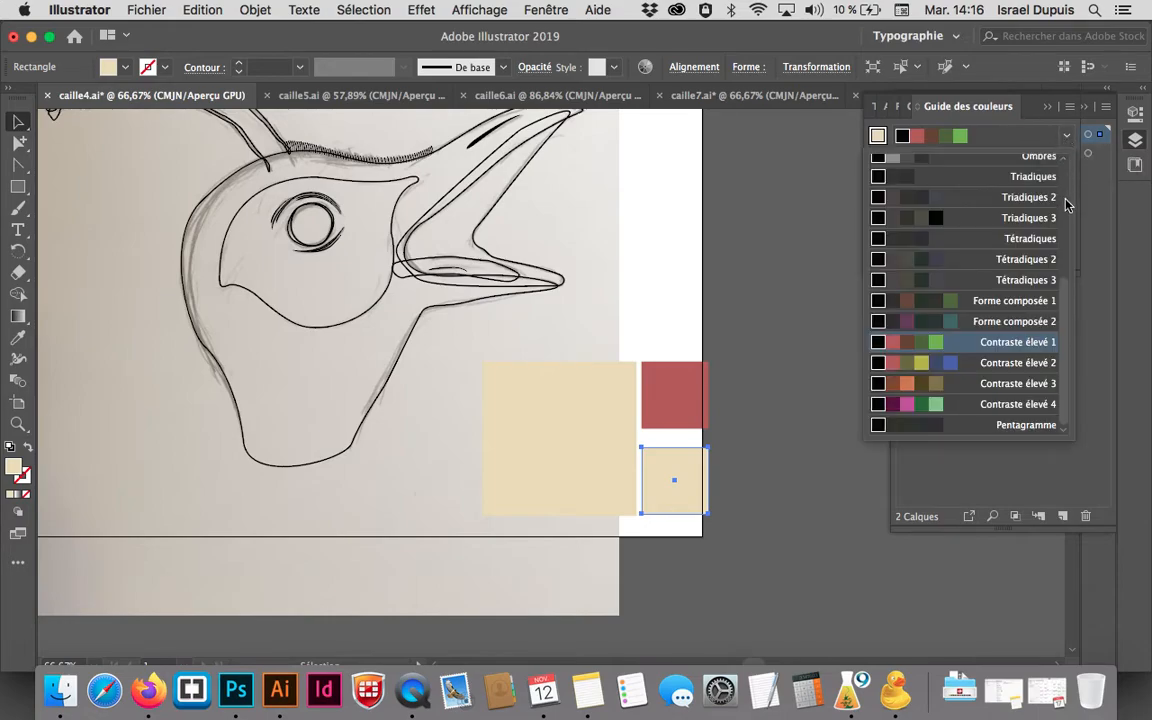
pyautogui.scroll(5, 1070, 305)
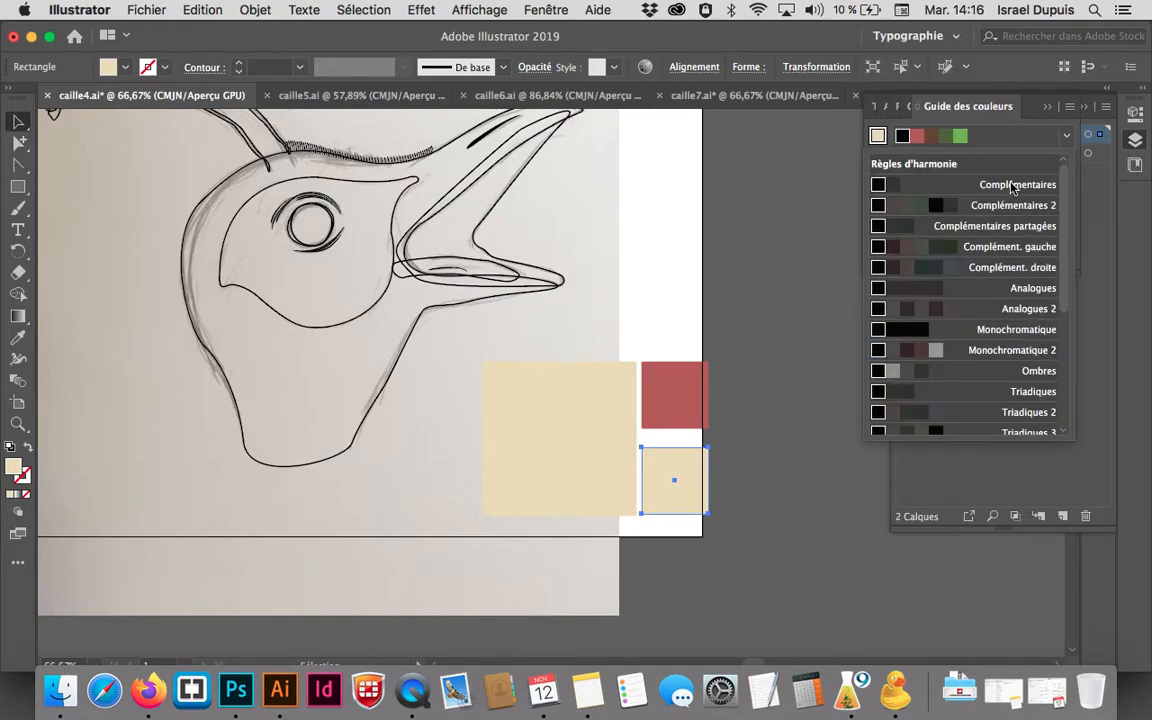
pyautogui.click(968, 143)
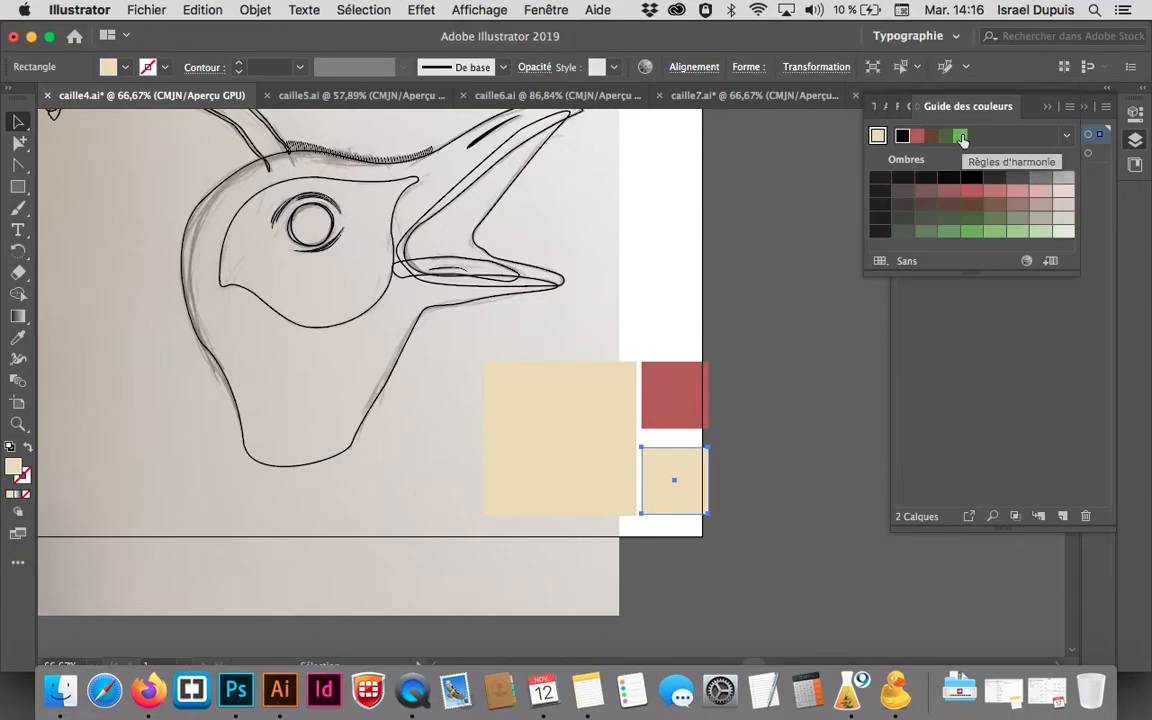
pyautogui.click(960, 136)
pyautogui.click(737, 391)
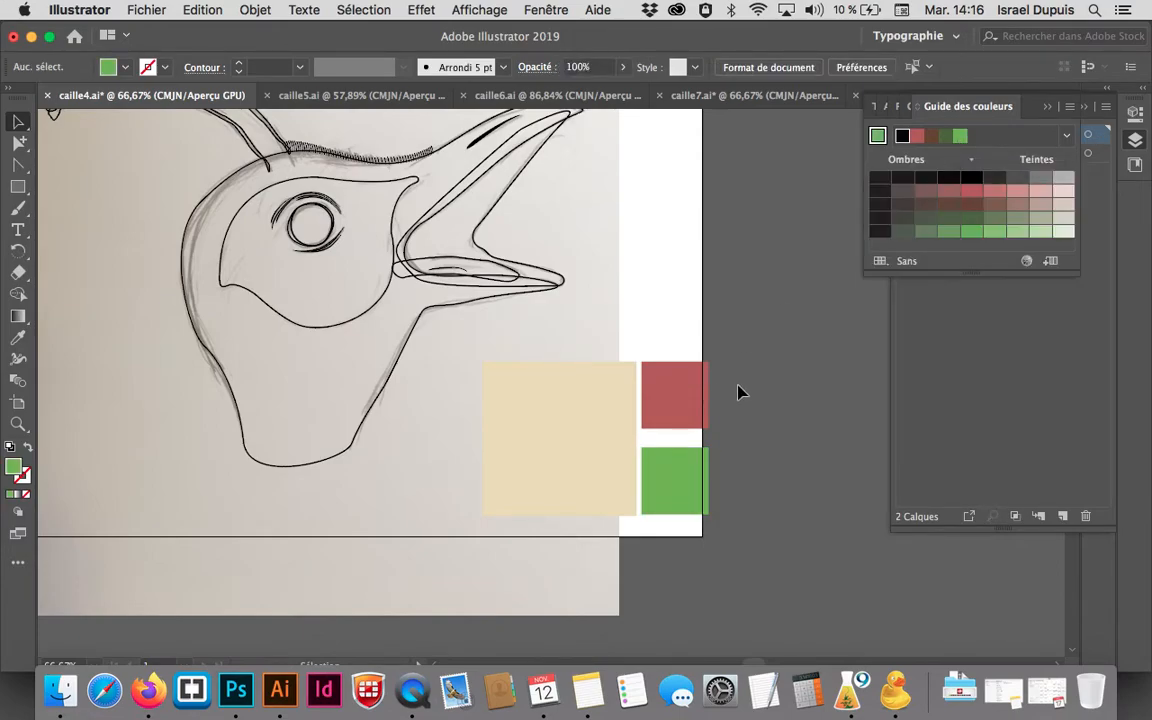
# Select the small red square beside the large beige one
pyautogui.click(681, 400)
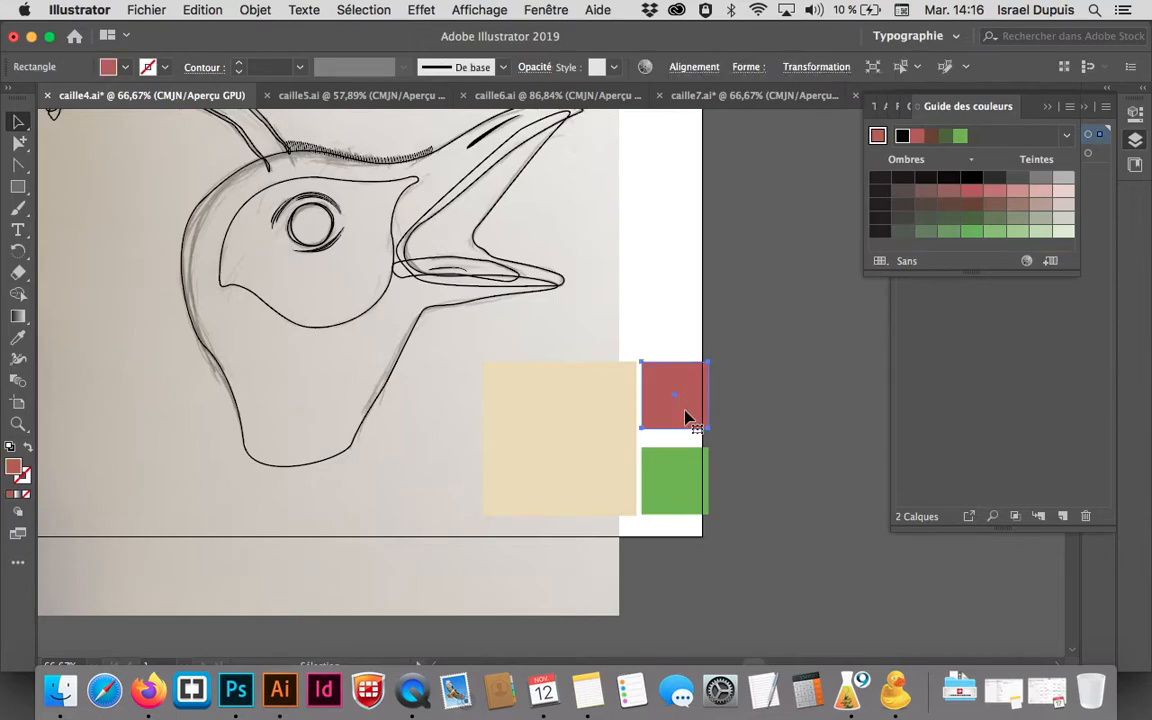
# Duplicate the red square beside itself, scale the copy to half size, and repeat it downward to form a column of four small squares
pyautogui.moveTo(684, 411); pyautogui.dragTo(758, 412)
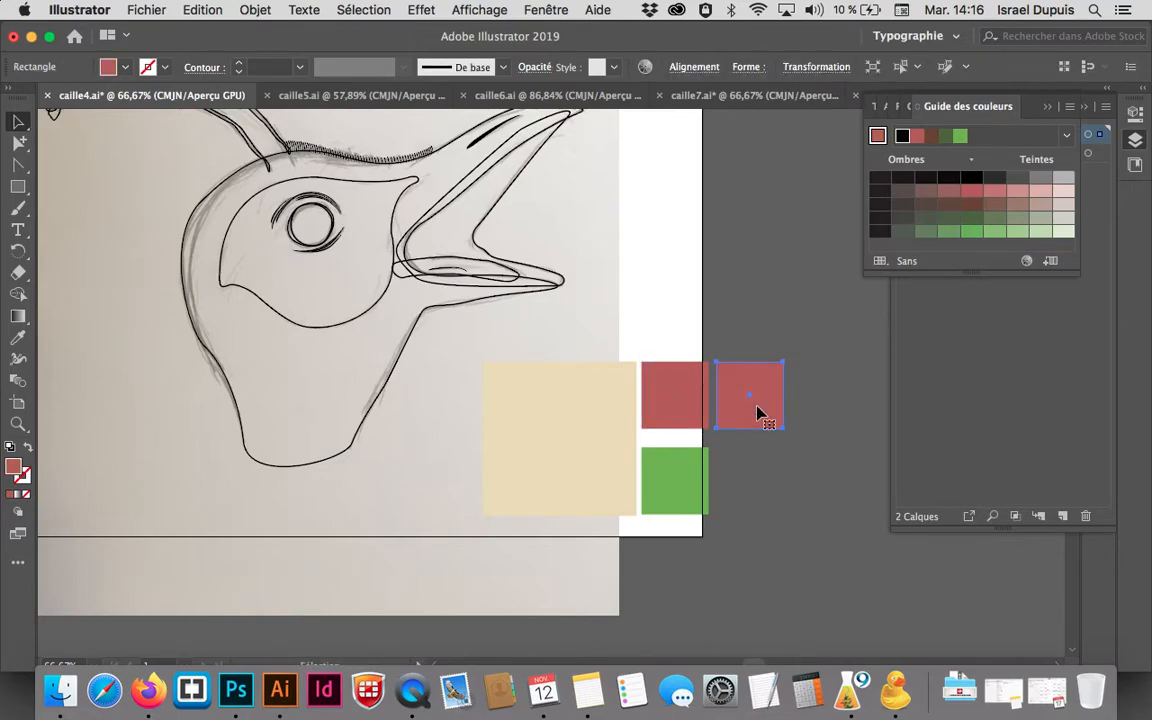
pyautogui.press('e')
pyautogui.moveTo(782, 427); pyautogui.dragTo(732, 424)
pyautogui.press('v')
pyautogui.hotkey('ctrl', 'd')
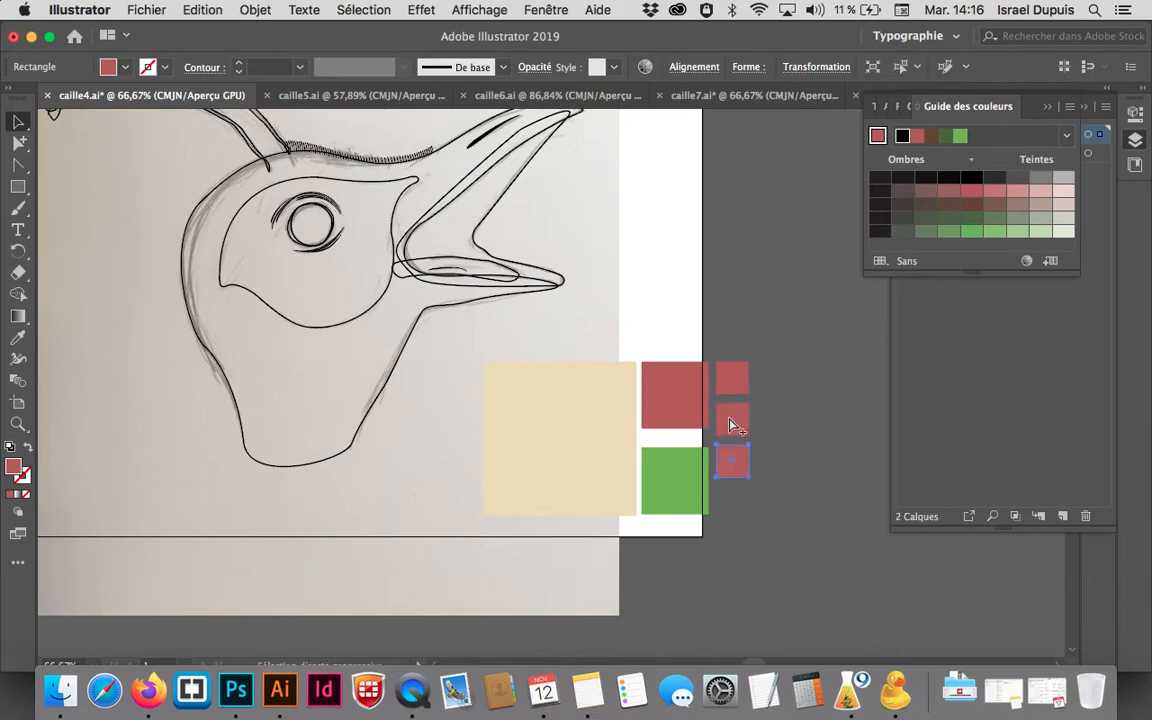
pyautogui.hotkey('ctrl', 'd')
pyautogui.click(806, 444)
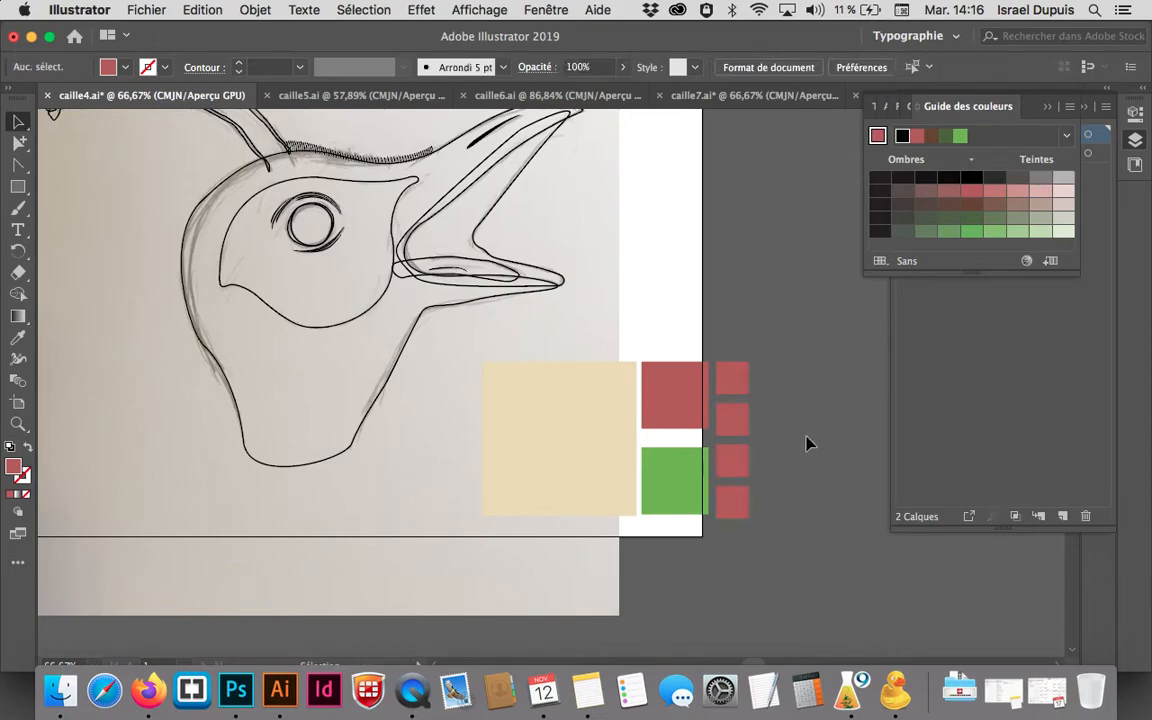
# Fill the top small square with brown and the second one with black from the colour guide
pyautogui.click(686, 481)
pyautogui.click(742, 378)
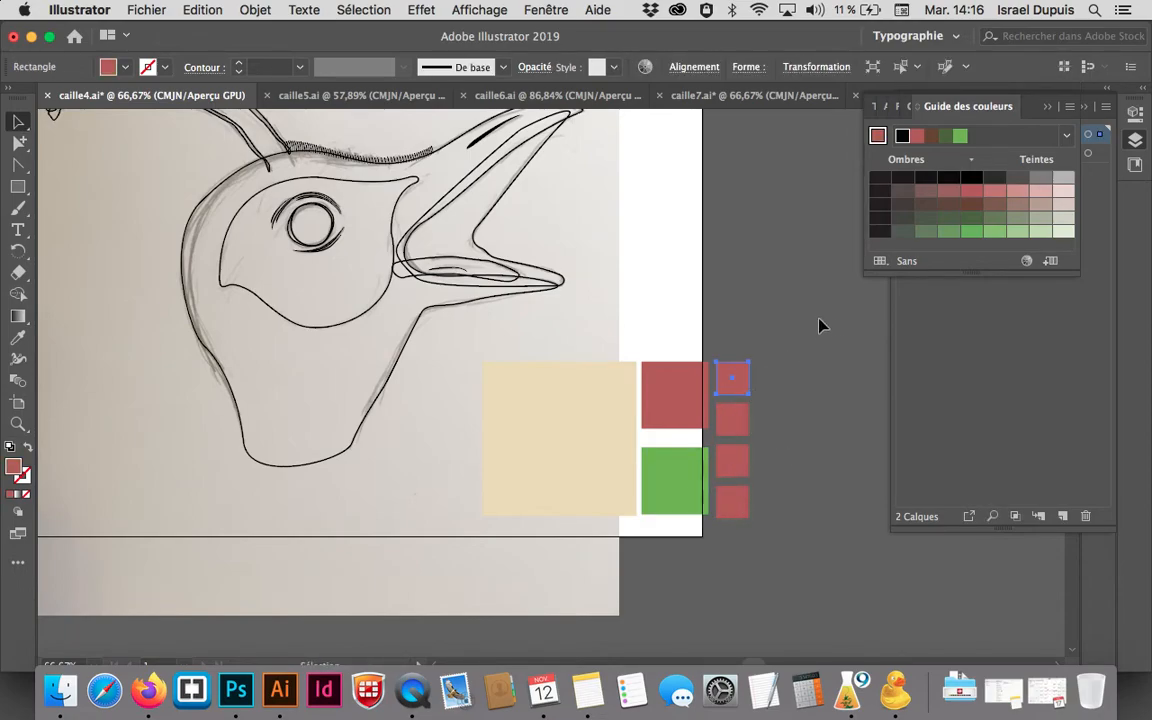
pyautogui.click(930, 137)
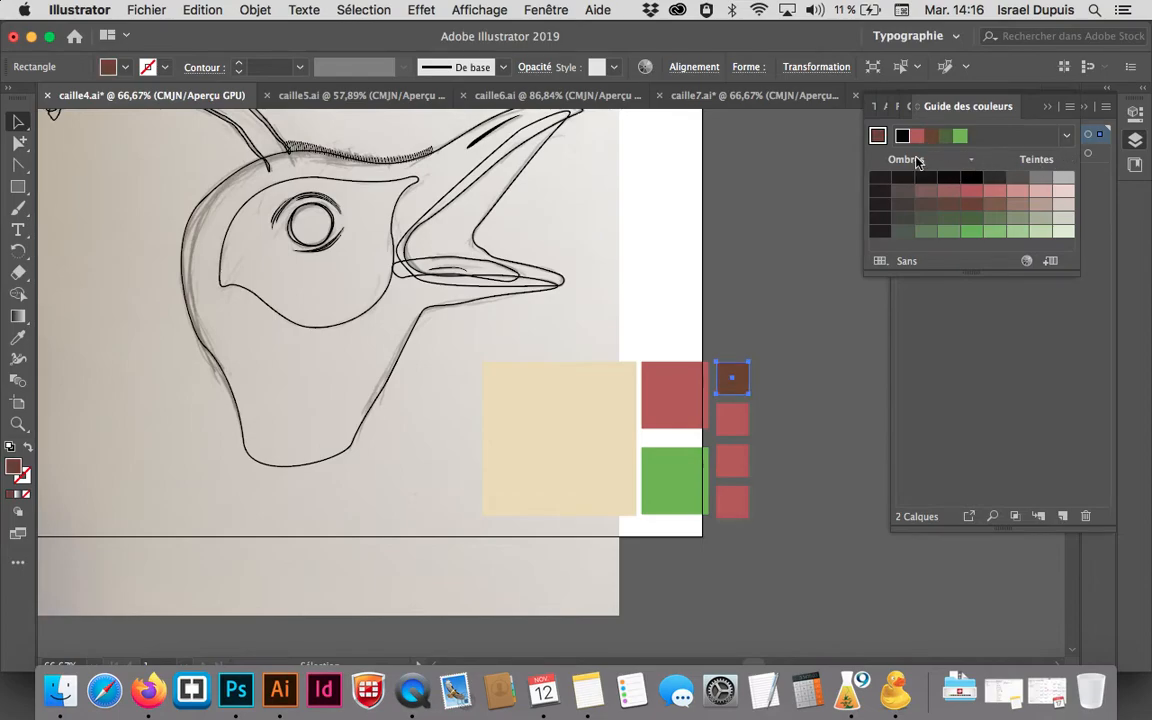
pyautogui.click(733, 422)
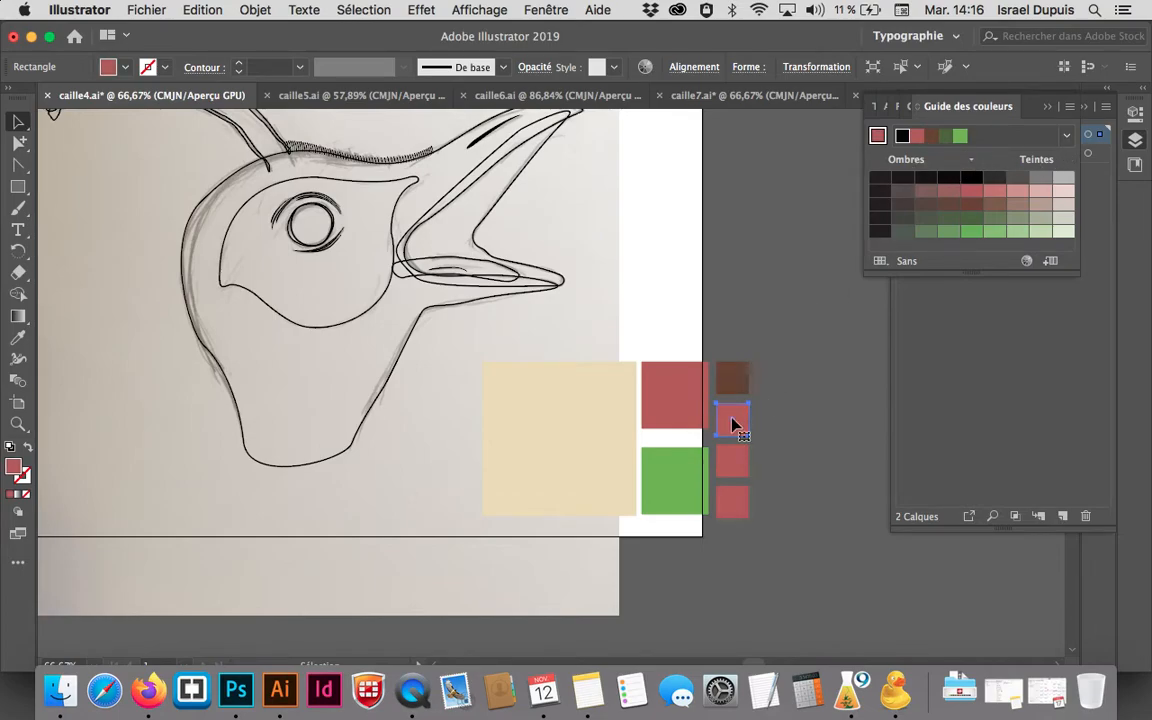
pyautogui.click(971, 177)
pyautogui.click(808, 315)
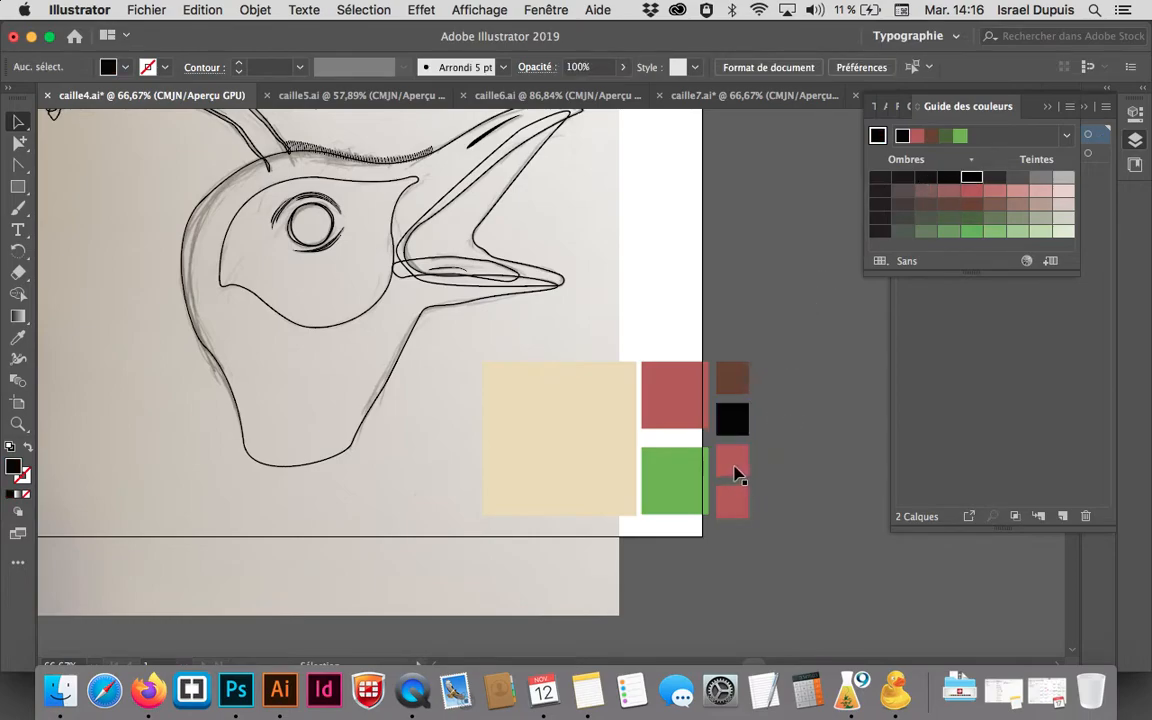
# Fill the third small square with a dark grey shade and the fourth with a greyish brown shade of the harmony
pyautogui.click(735, 470)
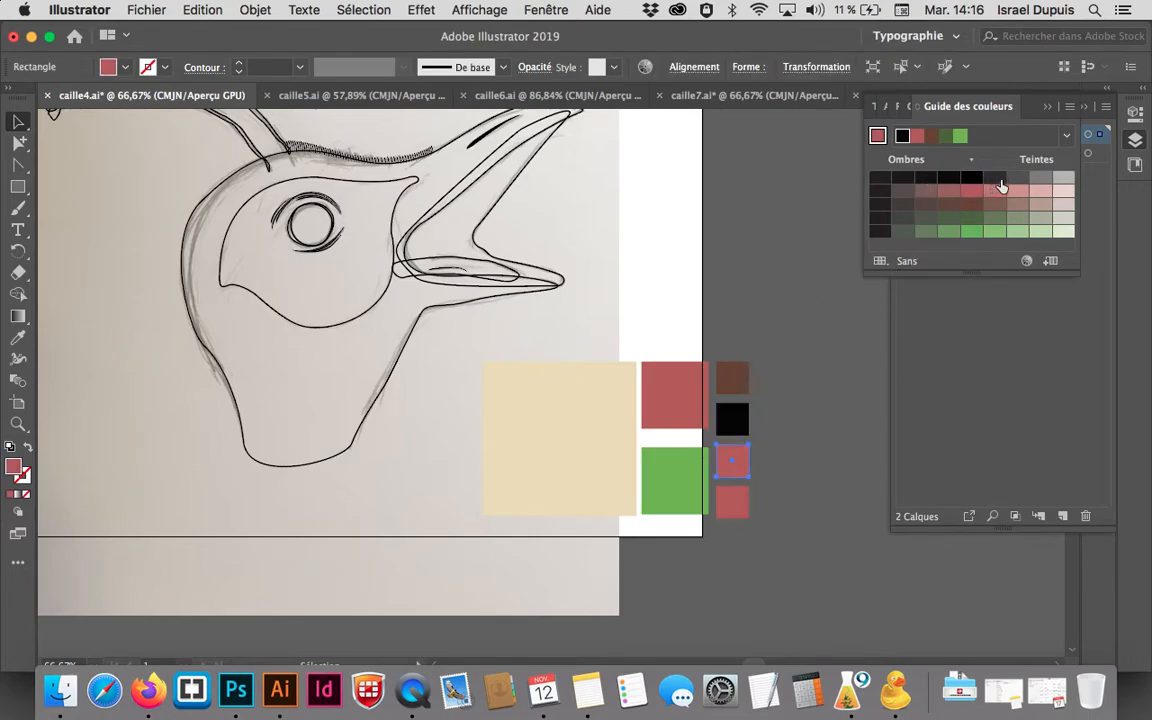
pyautogui.click(908, 209)
pyautogui.click(733, 503)
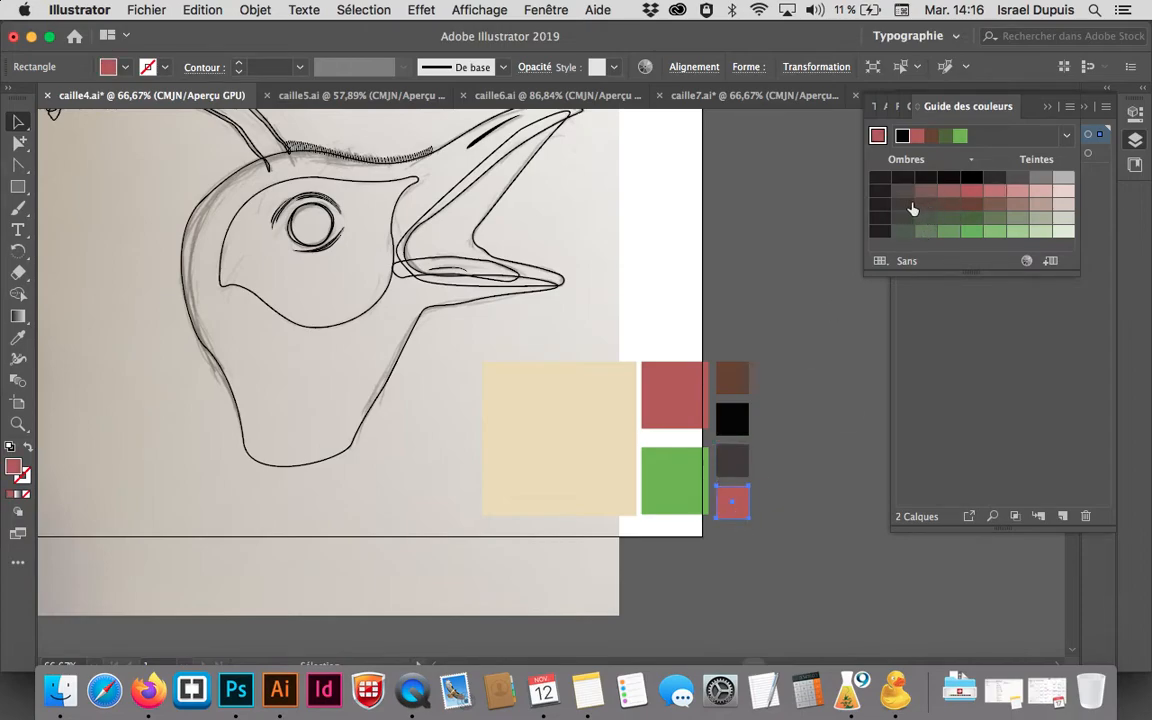
pyautogui.click(924, 205)
pyautogui.click(772, 422)
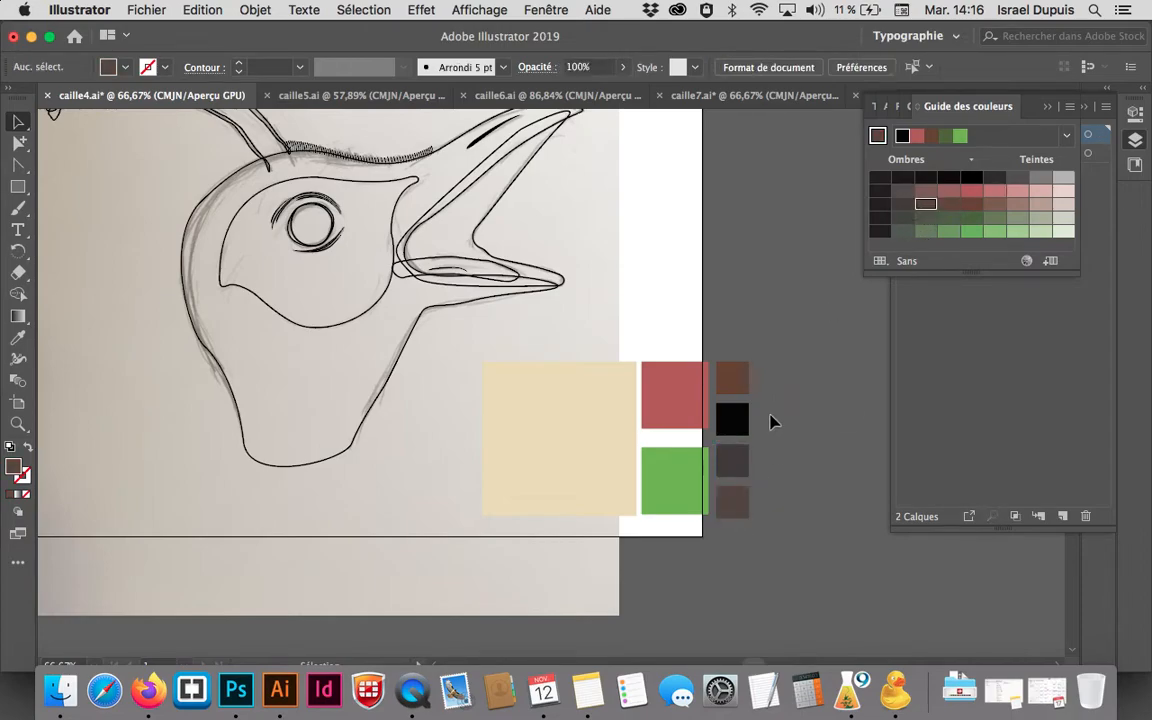
# Nudge the green square and the large beige square slightly down to line up with the column of small squares
pyautogui.click(736, 503)
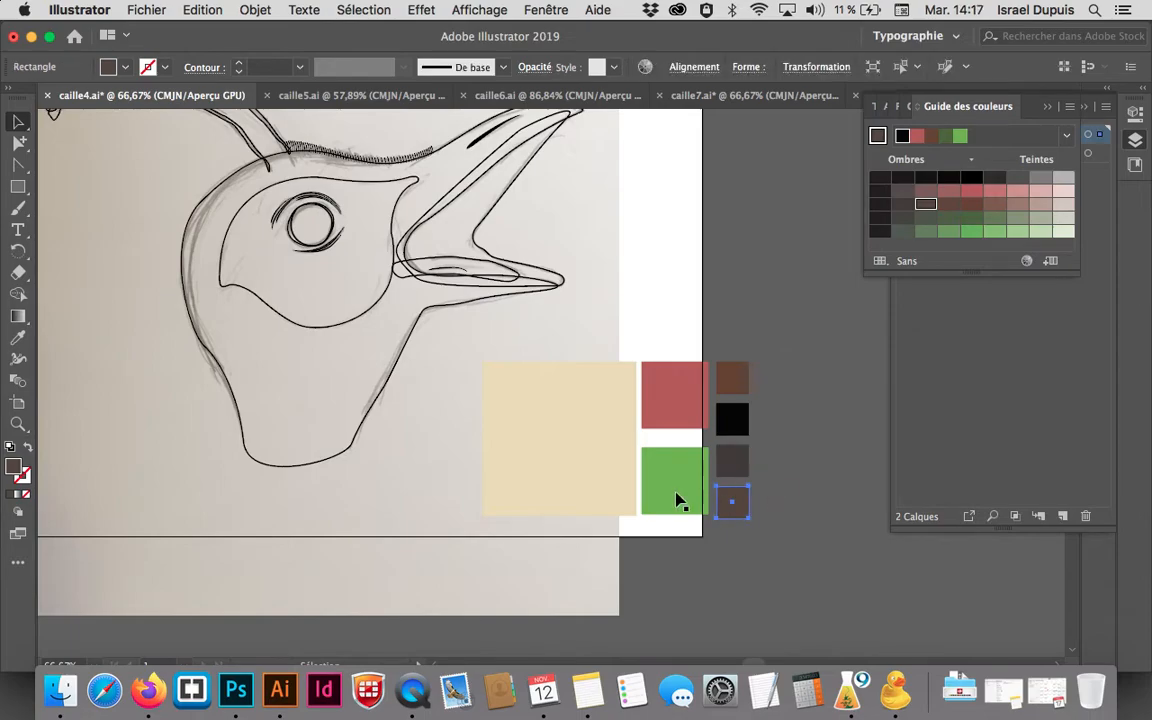
pyautogui.click(678, 500)
pyautogui.click(800, 501)
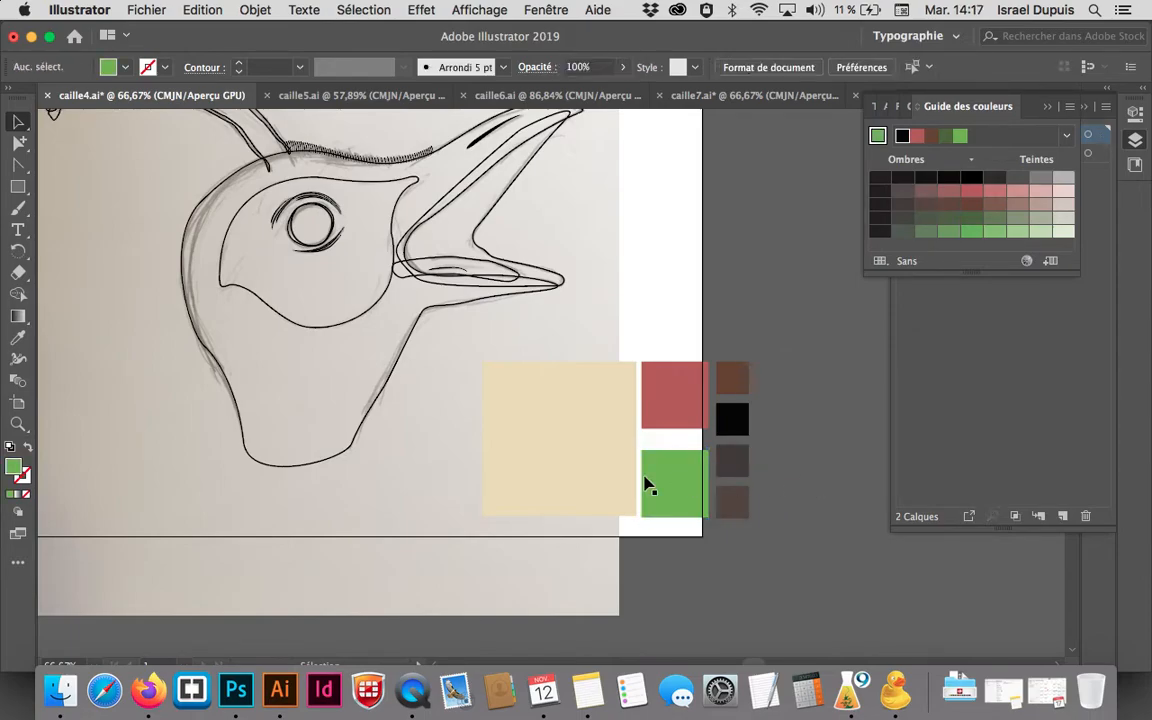
pyautogui.click(553, 478)
pyautogui.click(798, 445)
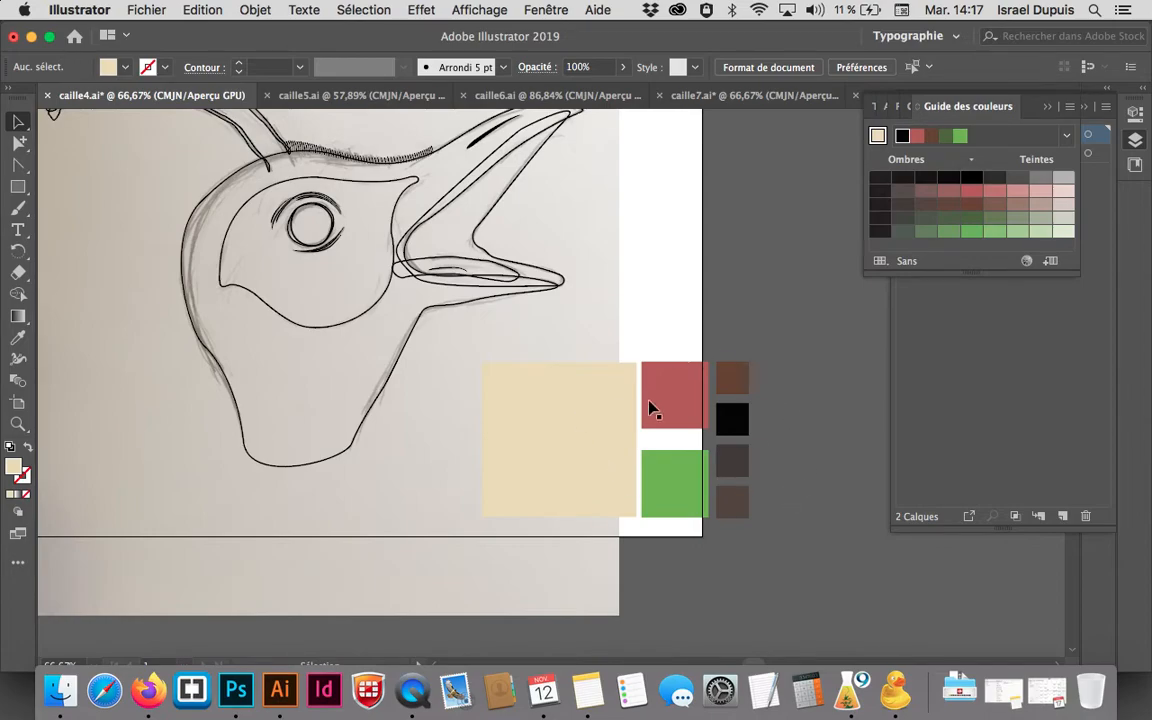
# Show the Nuancier swatches and place them beside the colour squares
pyautogui.click(940, 355)
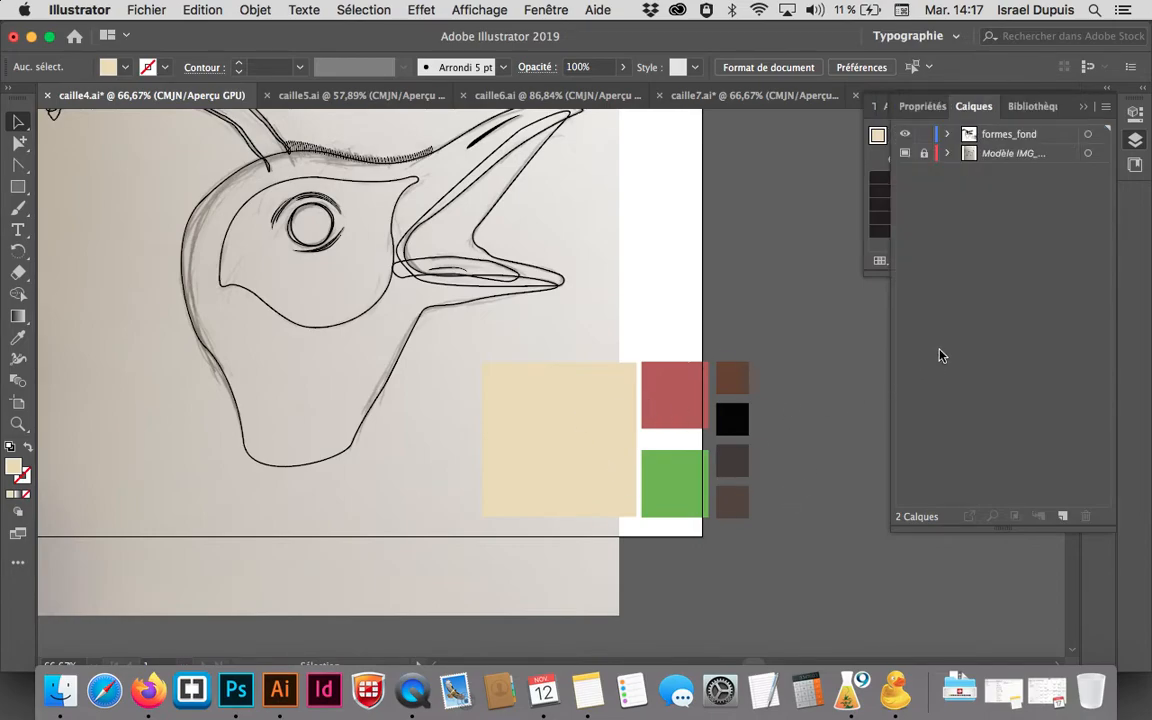
pyautogui.click(546, 10)
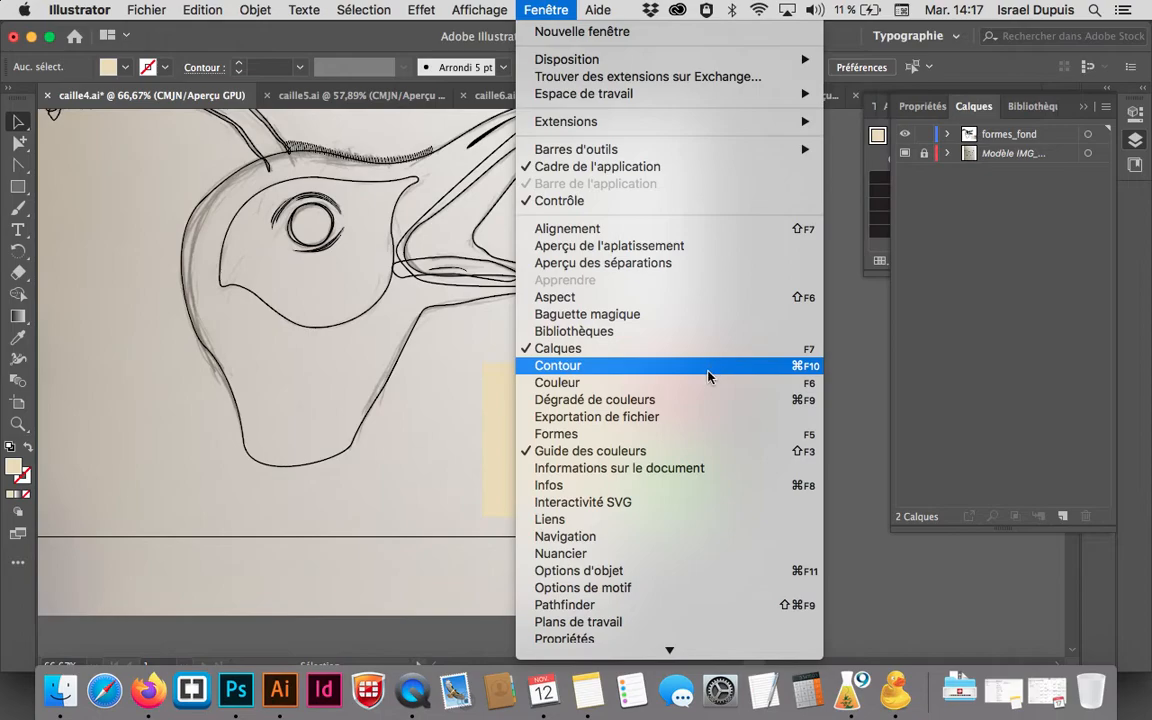
pyautogui.click(726, 553)
pyautogui.moveTo(991, 402); pyautogui.dragTo(853, 352)
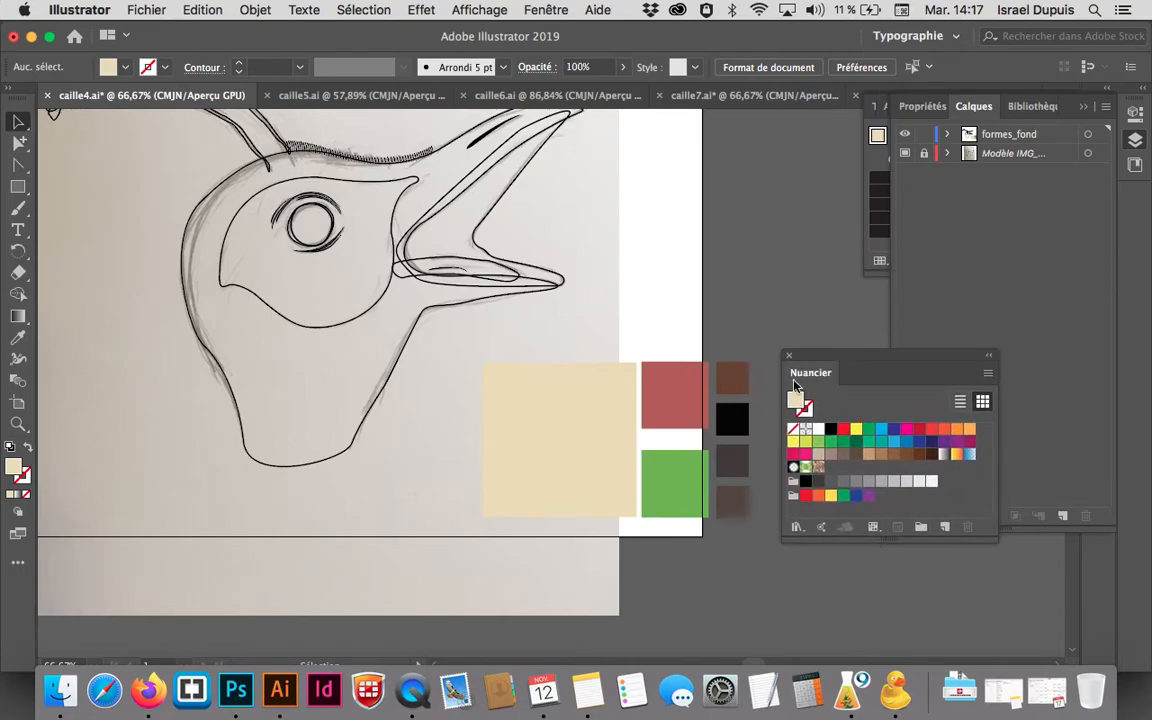
# Delete all unused swatches and the remaining colour group from the document's swatches
pyautogui.click(997, 372)
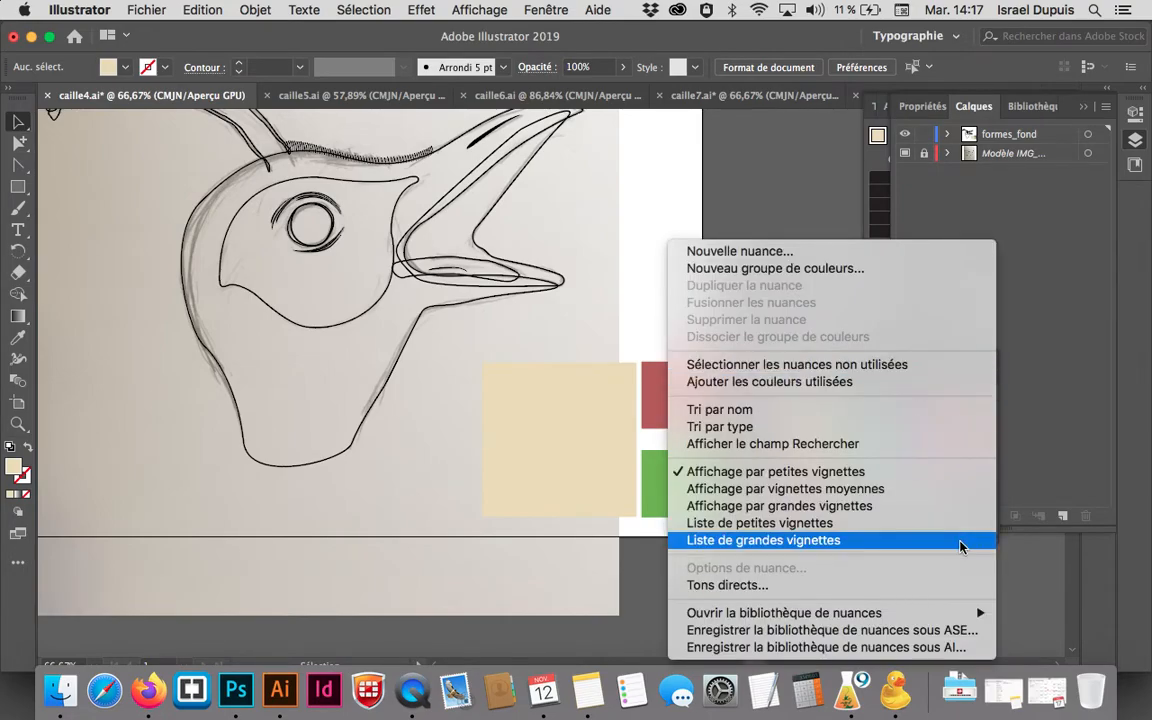
pyautogui.click(941, 366)
pyautogui.click(966, 527)
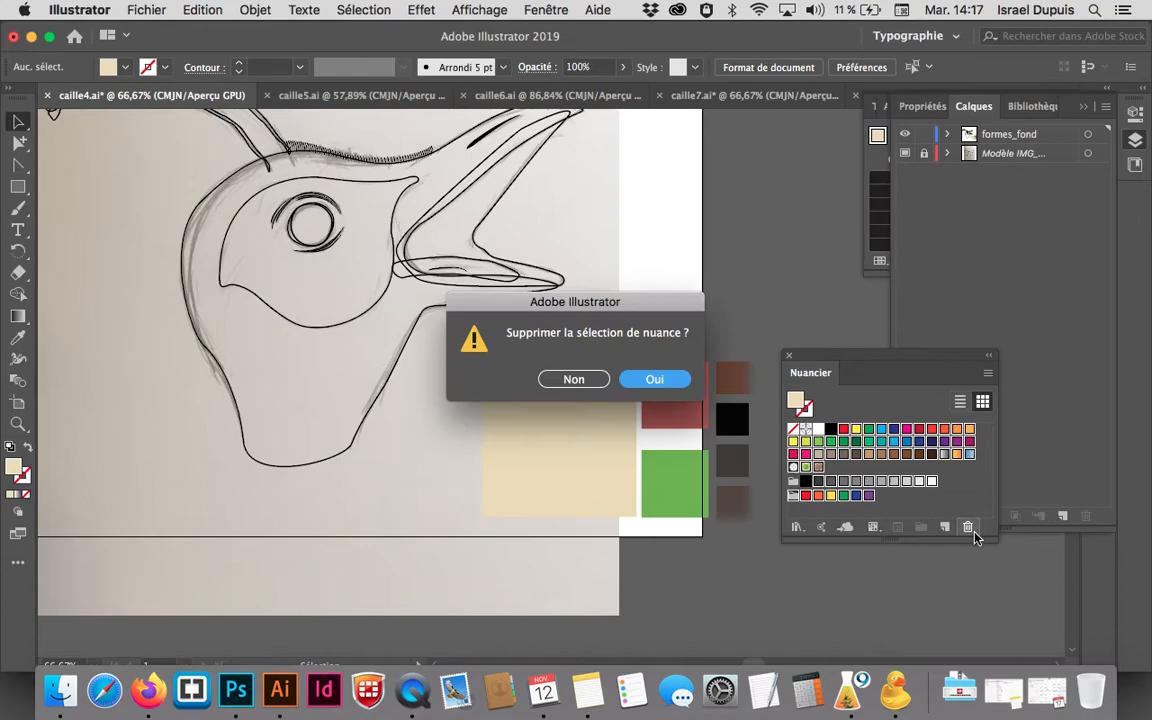
pyautogui.click(655, 378)
pyautogui.click(793, 443)
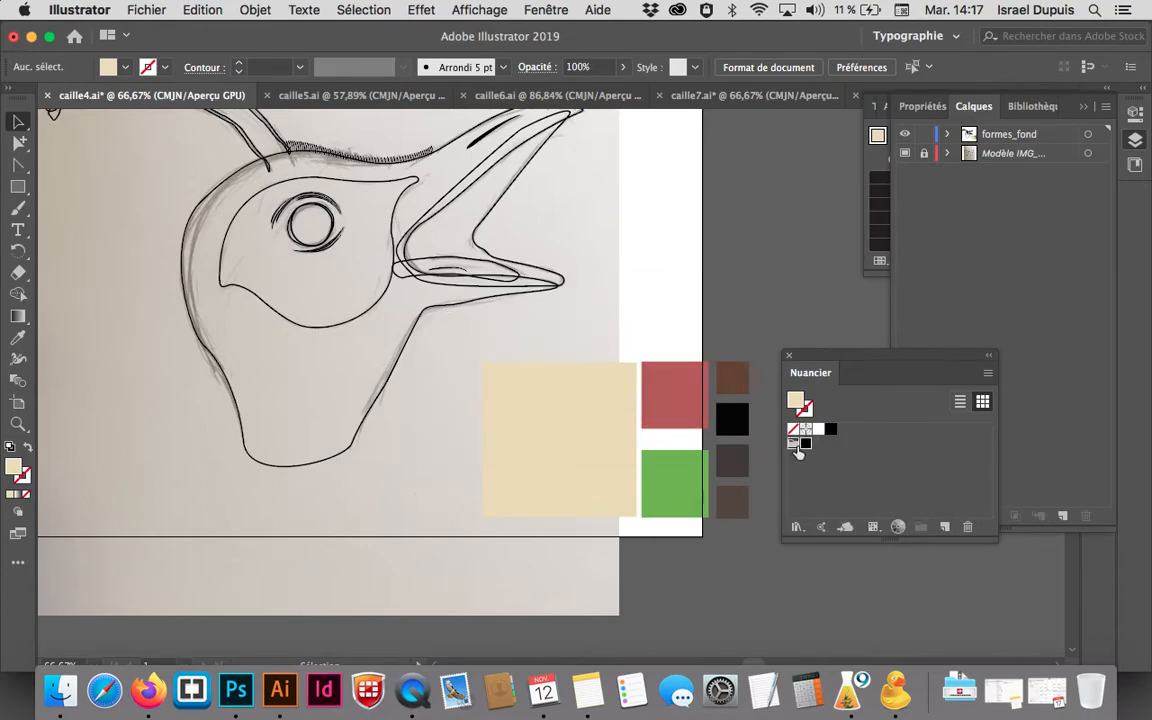
pyautogui.click(967, 527)
pyautogui.click(673, 384)
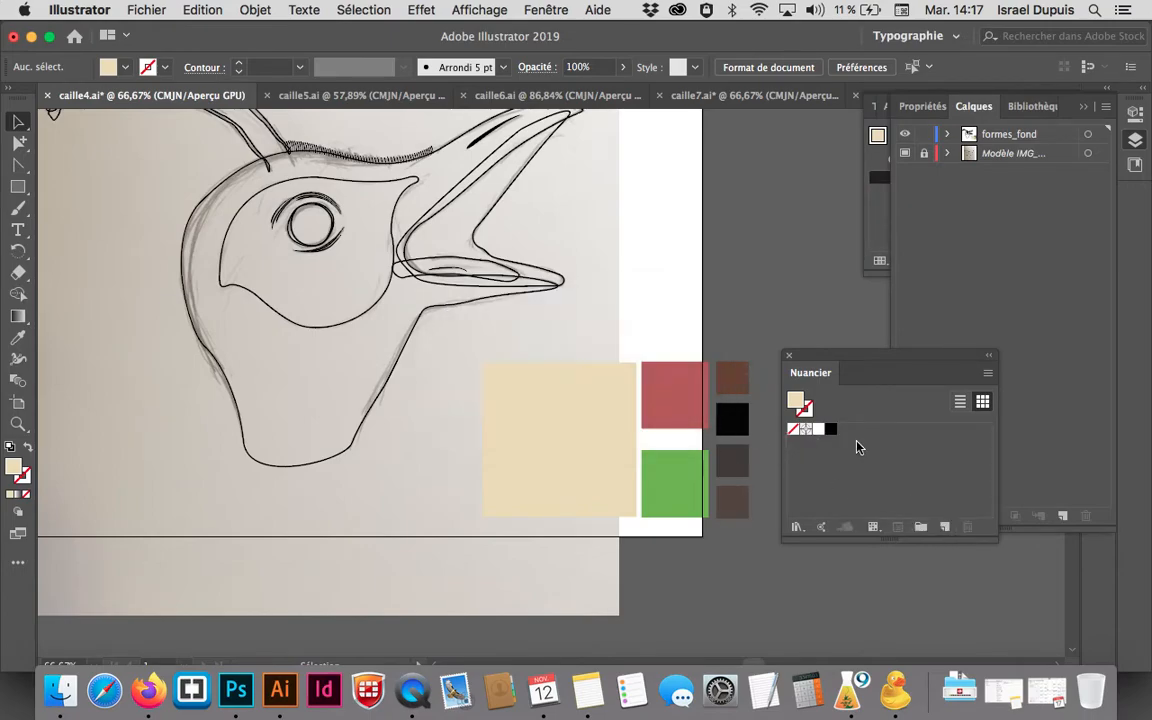
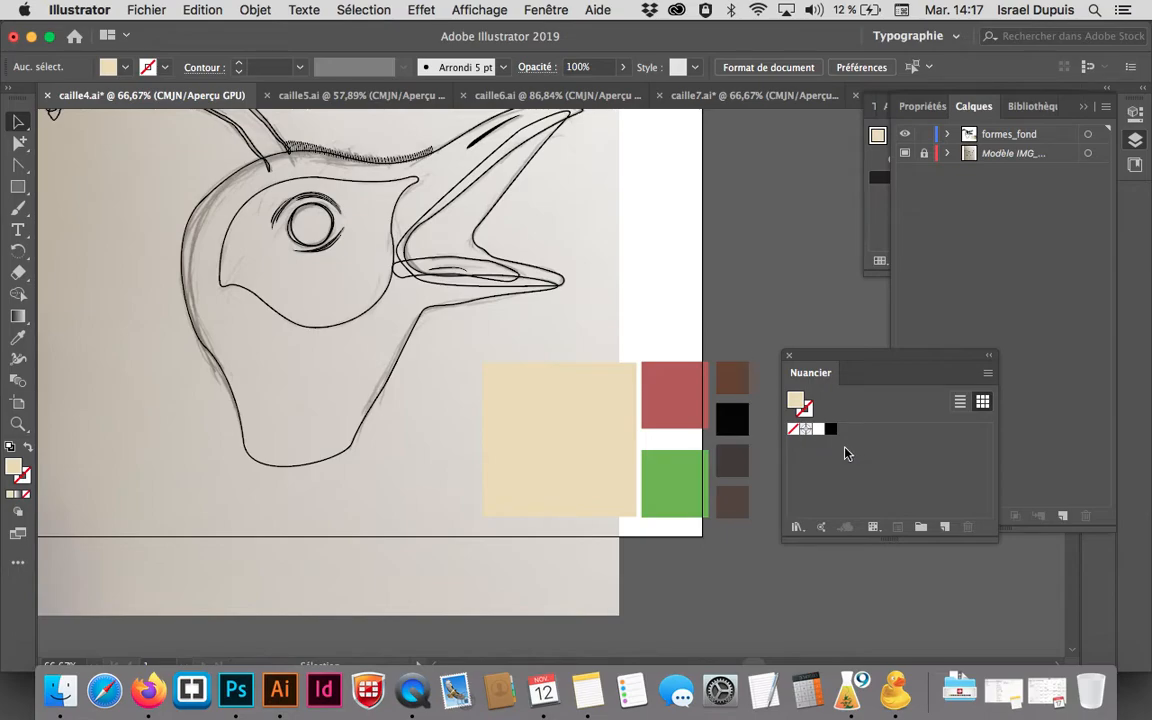
# Add the large square's beige fill to the swatches and define it as a global process colour
pyautogui.click(583, 430)
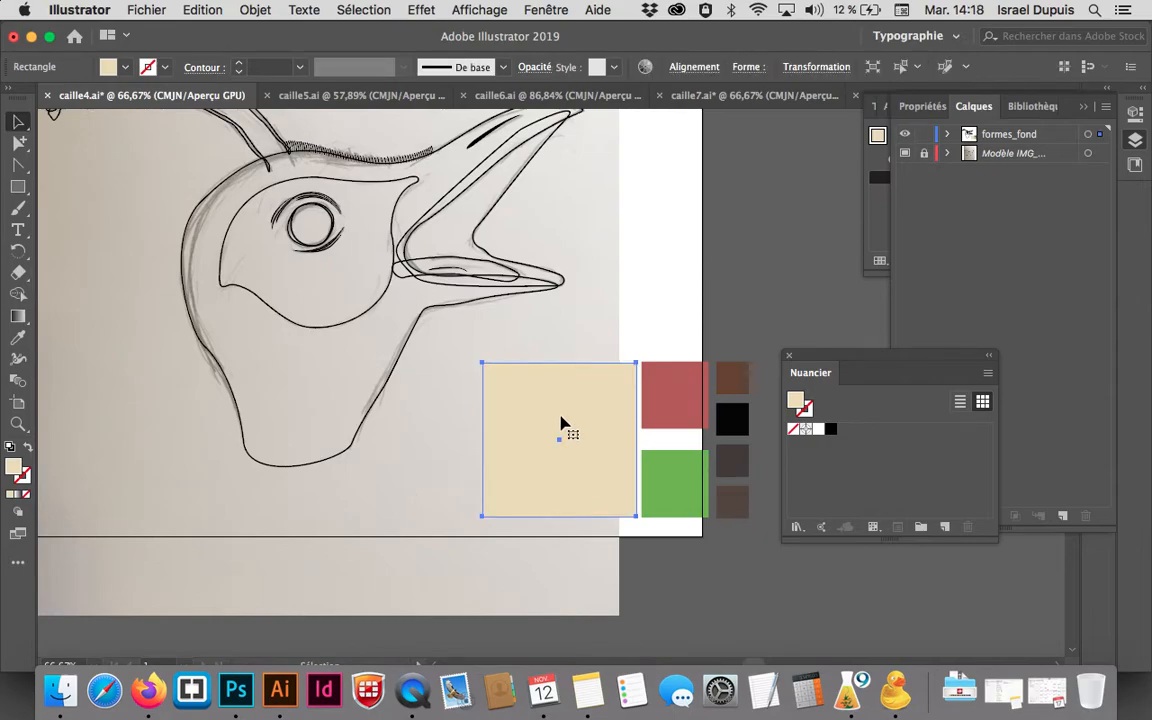
pyautogui.moveTo(798, 401); pyautogui.dragTo(843, 432)
pyautogui.doubleClick(843, 430)
pyautogui.click(561, 270)
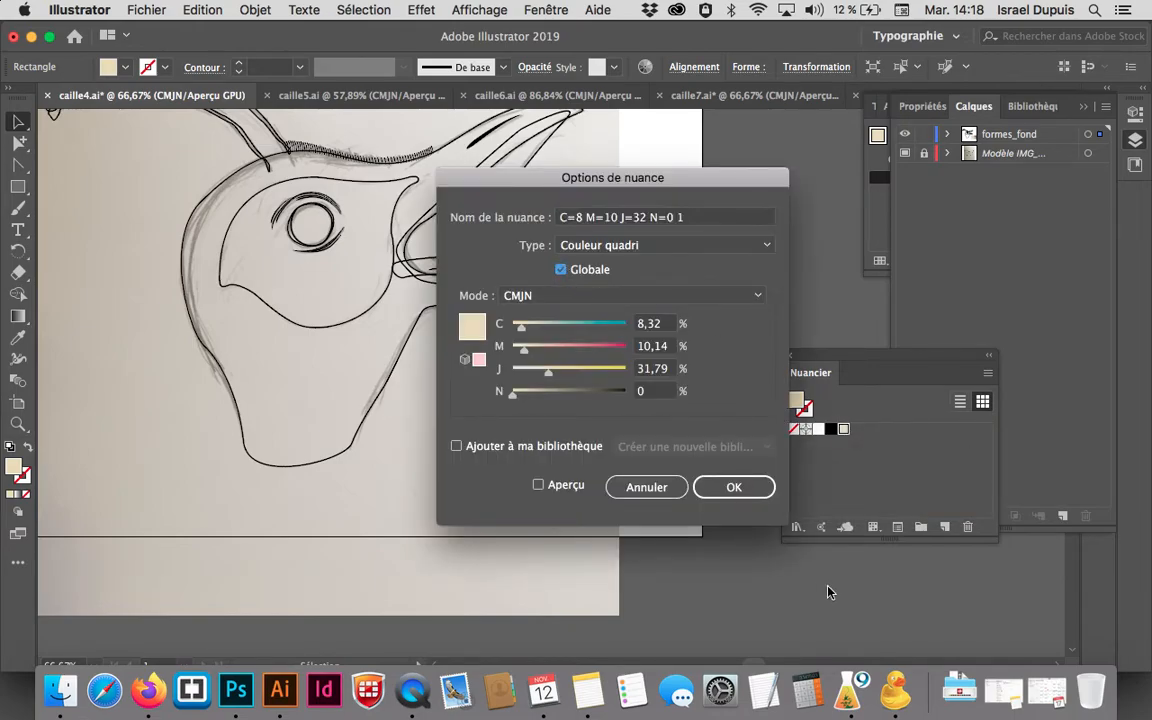
pyautogui.click(738, 488)
pyautogui.click(749, 561)
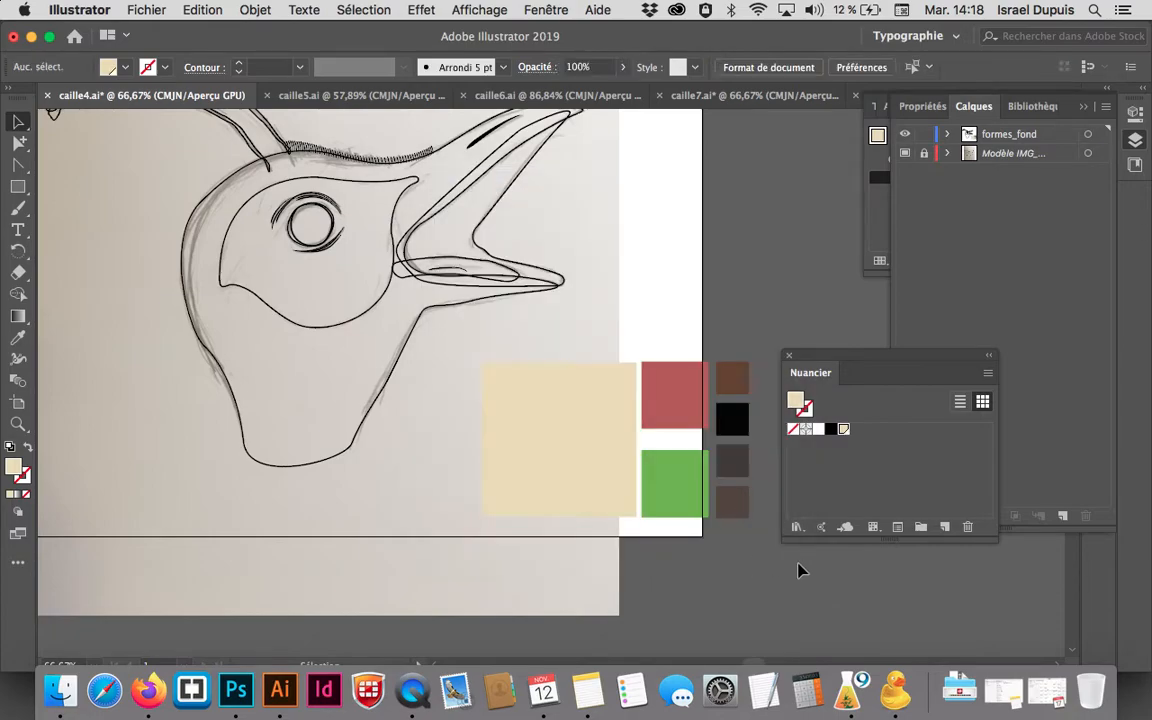
# Draw several test rectangles of various sizes beside the artboard, filled with the global beige swatch
pyautogui.keyDown('alt'); pyautogui.keyDown('super'); pyautogui.click(653, 558); pyautogui.keyUp('super'); pyautogui.keyUp('alt')
pyautogui.moveTo(483, 395)
pyautogui.mouseDown()
pyautogui.moveTo(479, 493)
pyautogui.moveTo(462, 497)
pyautogui.mouseUp()
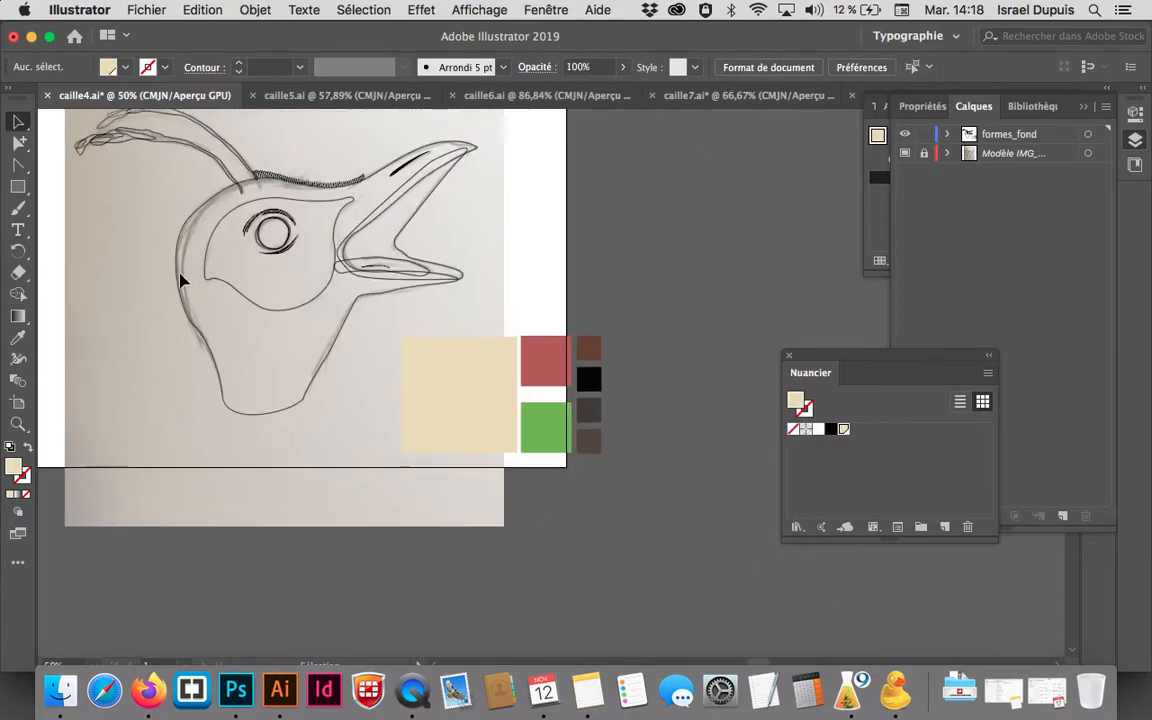
pyautogui.click(18, 187)
pyautogui.moveTo(595, 170); pyautogui.dragTo(662, 208)
pyautogui.moveTo(647, 244)
pyautogui.mouseDown()
pyautogui.moveTo(718, 302)
pyautogui.moveTo(737, 363)
pyautogui.mouseUp()
pyautogui.moveTo(711, 407)
pyautogui.mouseDown()
pyautogui.moveTo(677, 462)
pyautogui.moveTo(613, 515)
pyautogui.mouseUp()
pyautogui.moveTo(576, 536); pyautogui.dragTo(529, 564)
pyautogui.moveTo(604, 598); pyautogui.dragTo(703, 571)
pyautogui.moveTo(712, 516); pyautogui.dragTo(665, 518)
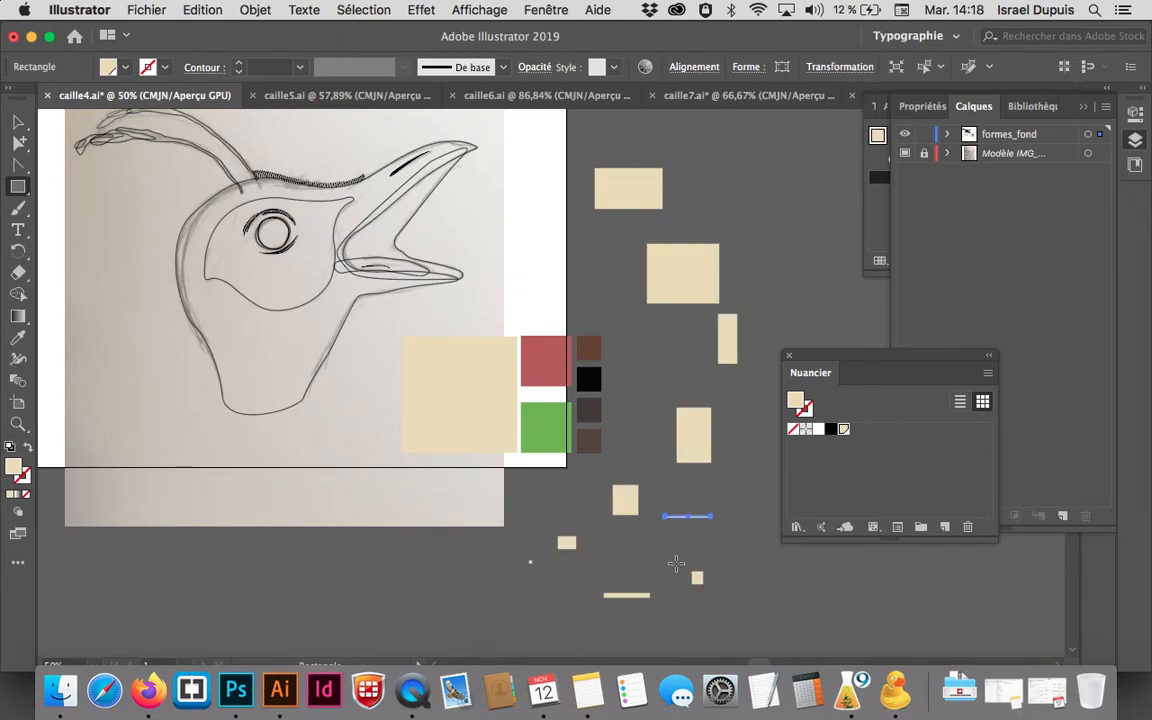
pyautogui.moveTo(657, 323); pyautogui.dragTo(680, 350)
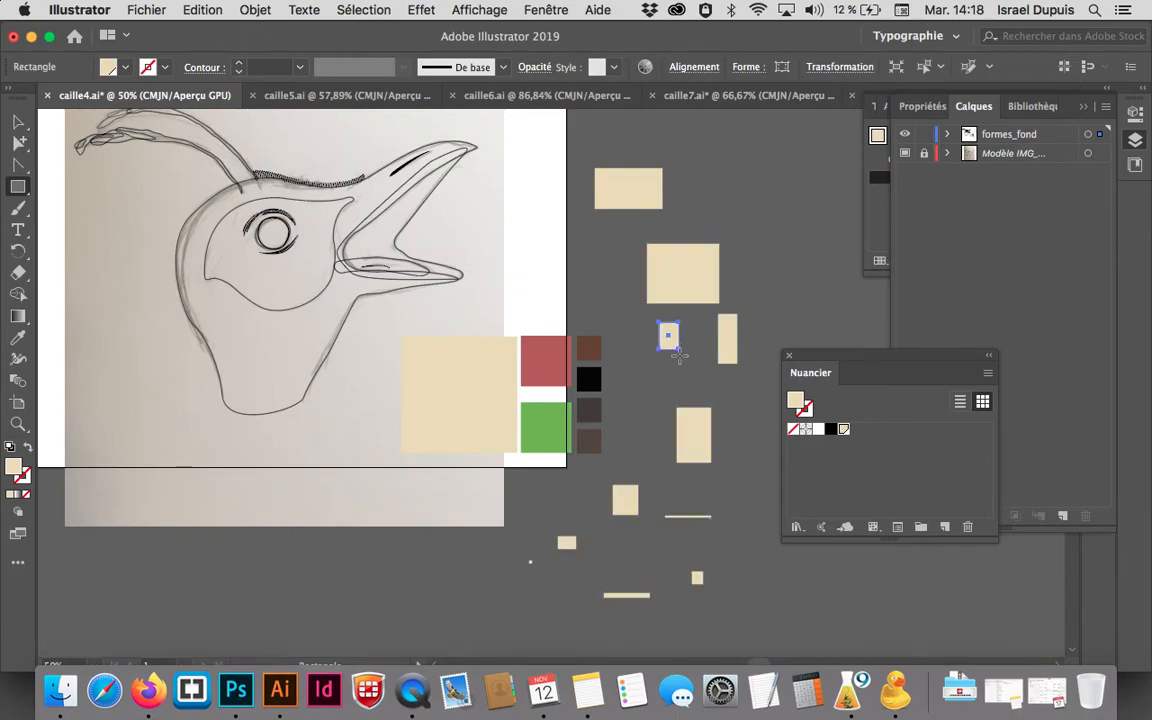
# Edit the global beige swatch, raising cyan to 17% and lowering its yellow
pyautogui.doubleClick(843, 428)
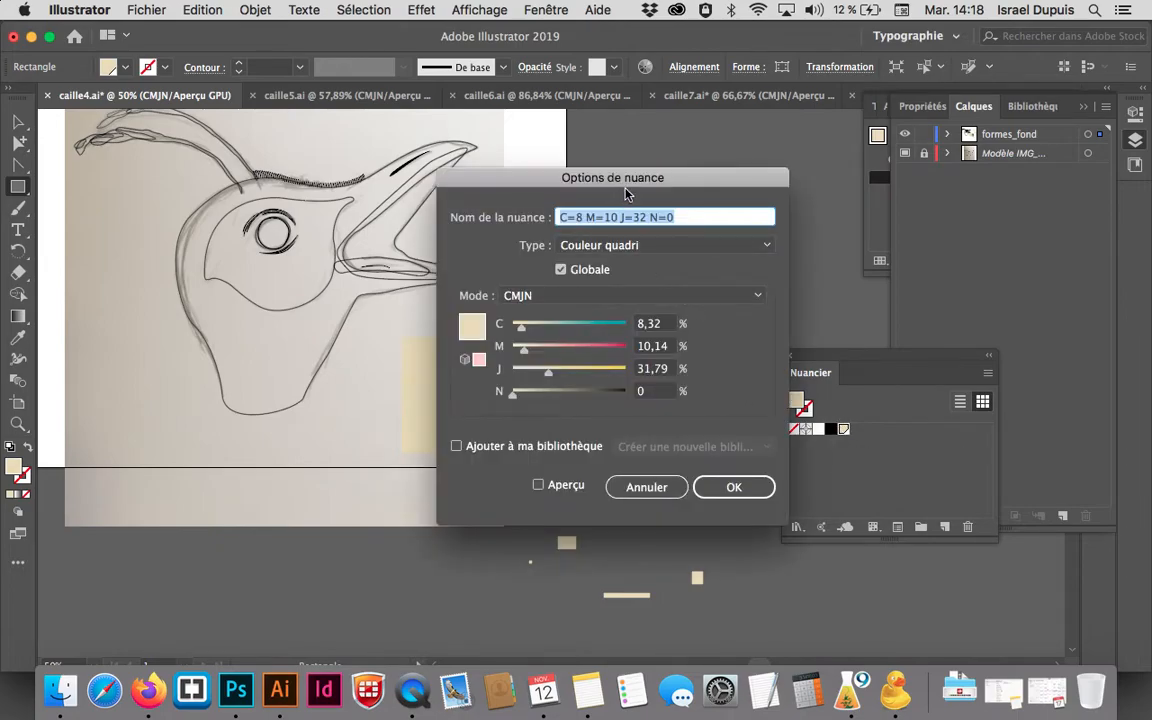
pyautogui.moveTo(630, 185); pyautogui.dragTo(845, 190)
pyautogui.moveTo(739, 328); pyautogui.dragTo(747, 322)
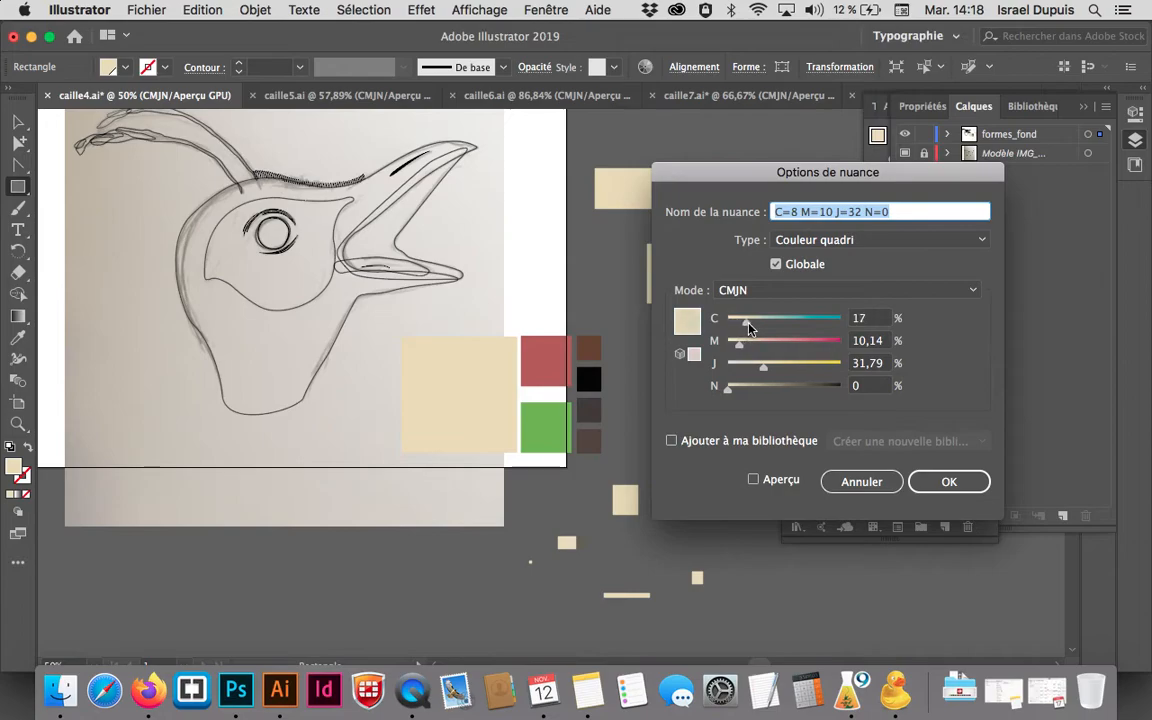
pyautogui.moveTo(763, 367); pyautogui.dragTo(755, 371)
pyautogui.click(949, 481)
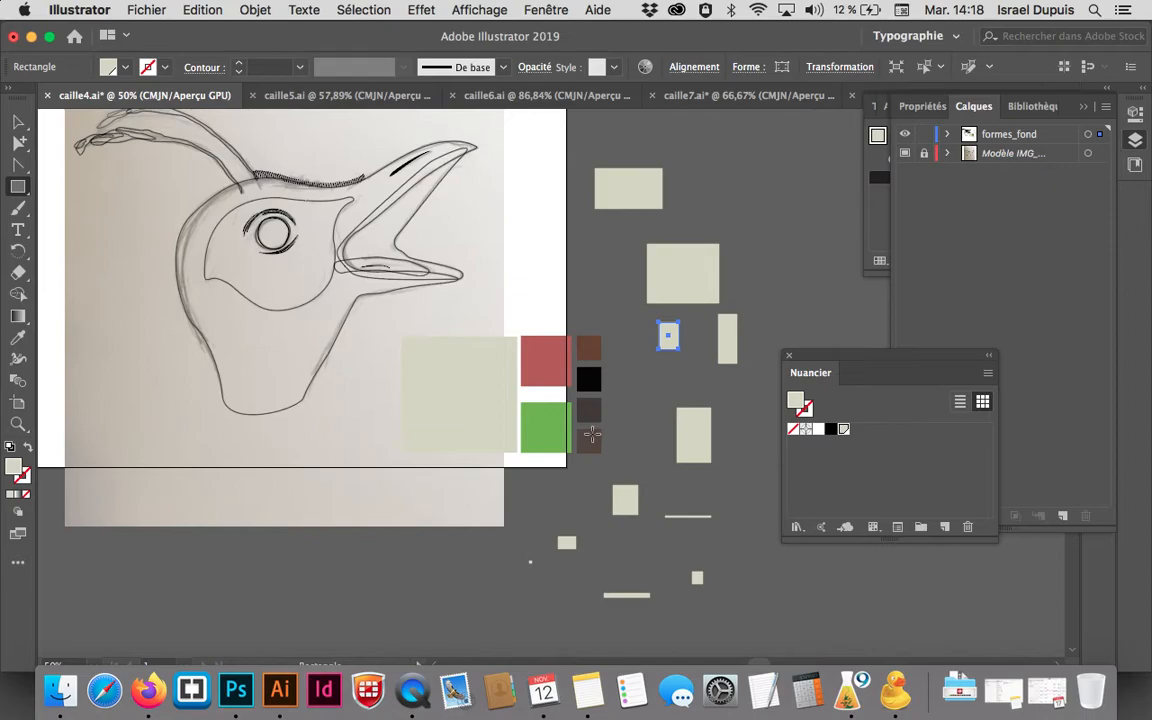
# Undo the beige swatch's colour edit and all the beige test rectangles
pyautogui.press('super+z')
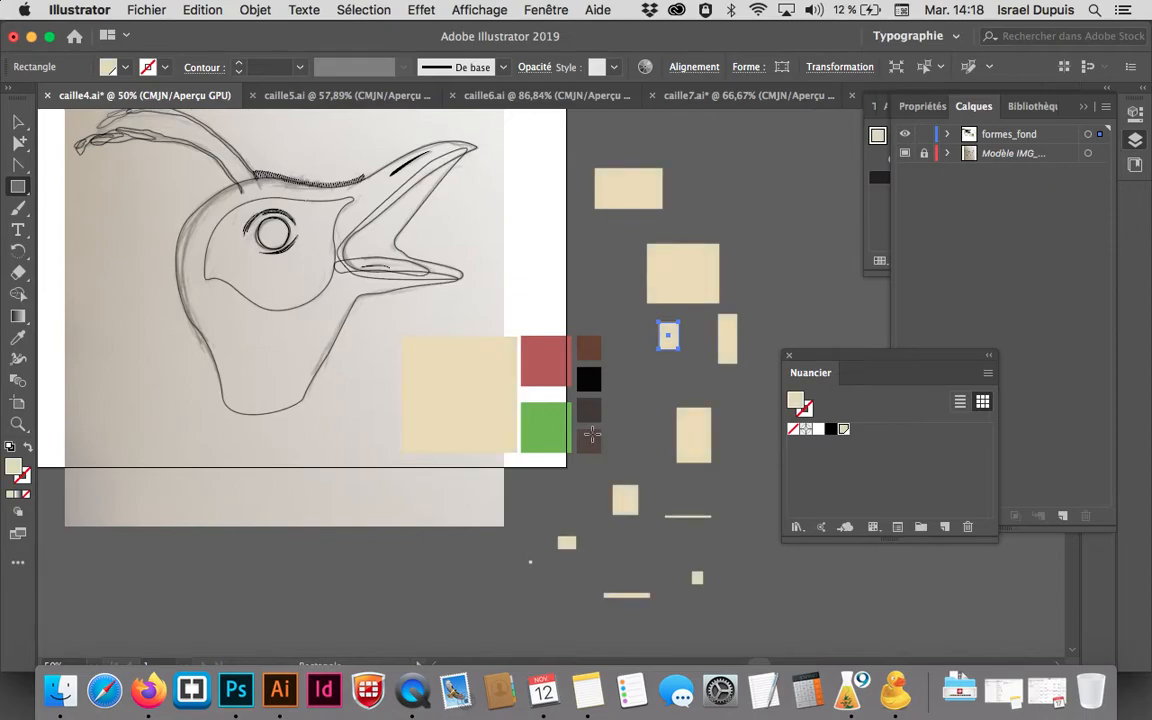
pyautogui.press('super+z')
pyautogui.press('super+z')
pyautogui.press('super+z')
pyautogui.press('super+z')
pyautogui.press('super+z')
pyautogui.press('super+z')
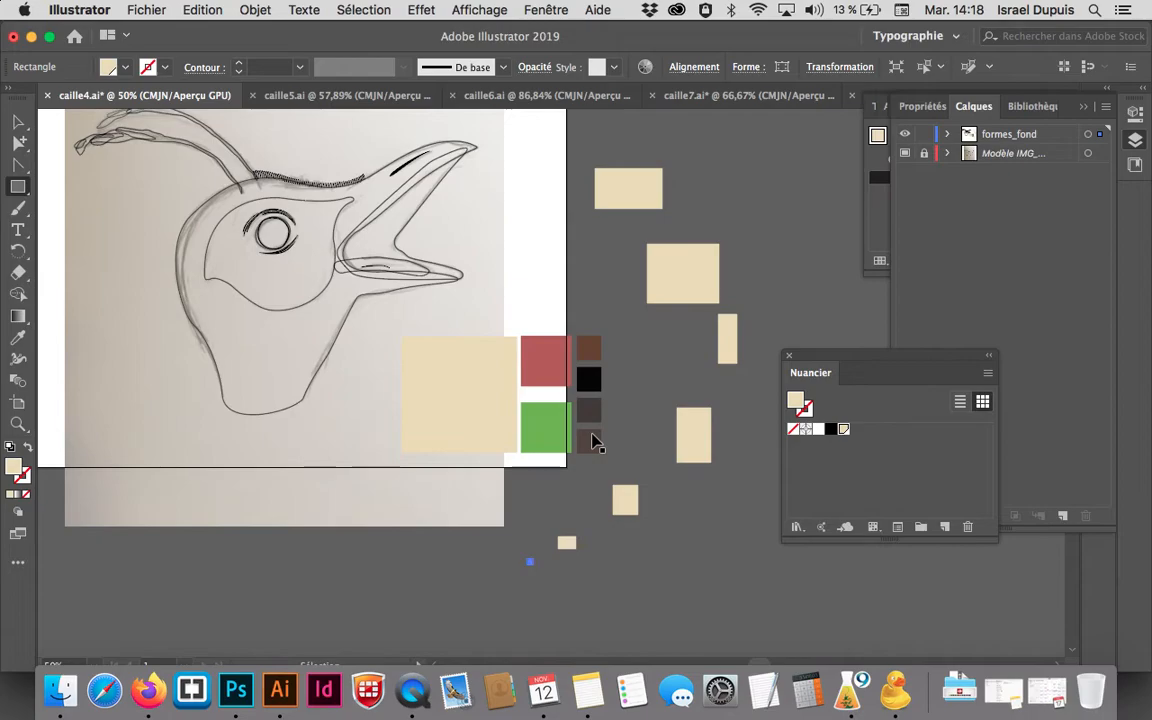
pyautogui.press('super+z')
pyautogui.press('super+z')
pyautogui.press('super+z')
pyautogui.press('super+z')
pyautogui.press('super+z')
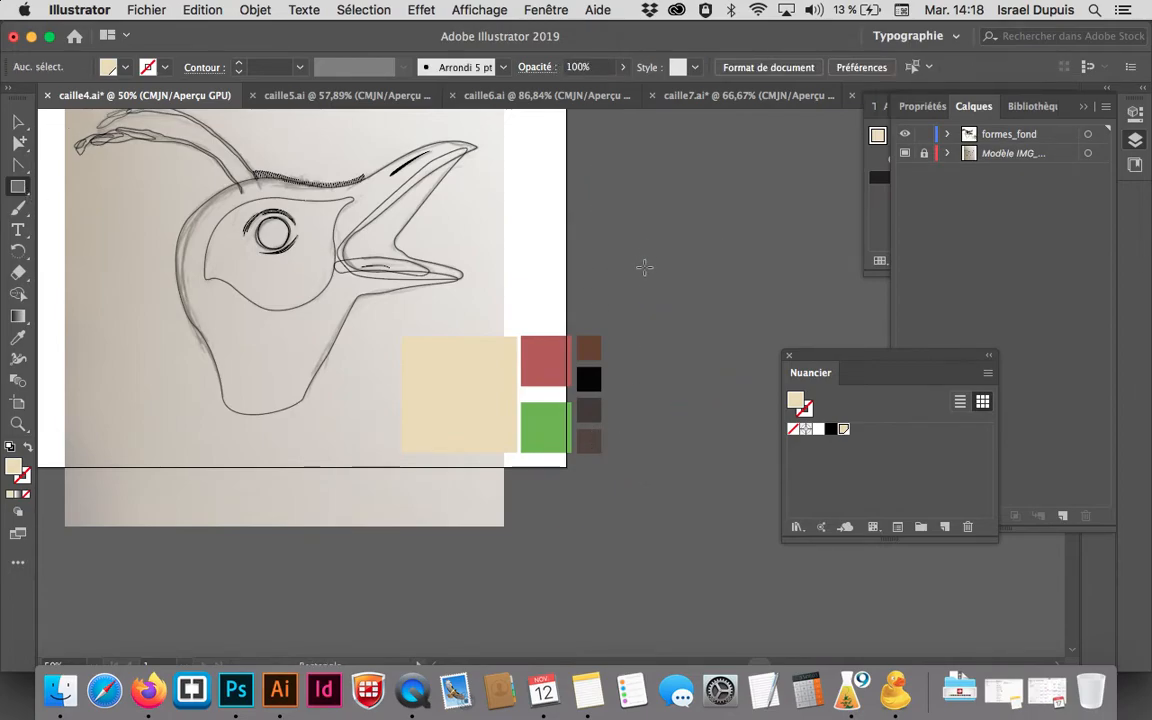
# Draw several test rectangles beside the artboard with the red square's fill and add that red to the swatches
pyautogui.keyDown('super'); pyautogui.click(555, 358); pyautogui.keyUp('super')
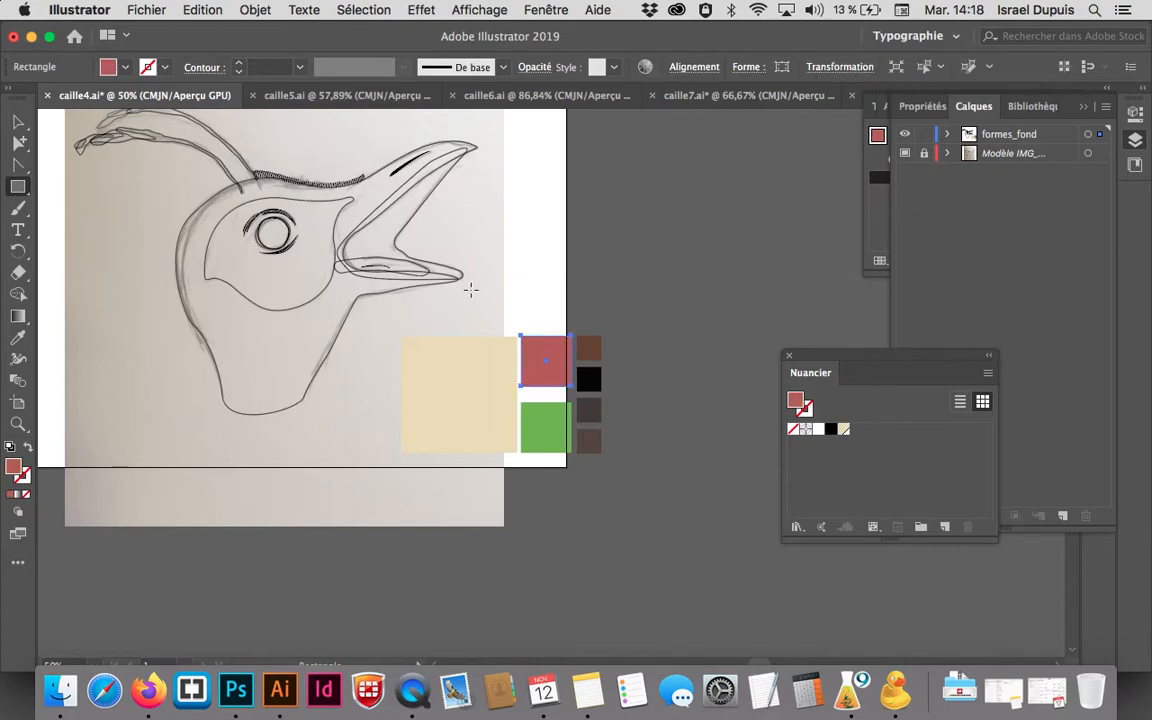
pyautogui.moveTo(653, 220); pyautogui.dragTo(705, 271)
pyautogui.moveTo(682, 312); pyautogui.dragTo(766, 411)
pyautogui.moveTo(709, 449)
pyautogui.mouseDown()
pyautogui.moveTo(713, 527)
pyautogui.moveTo(558, 587)
pyautogui.mouseUp()
pyautogui.moveTo(796, 401)
pyautogui.mouseDown()
pyautogui.moveTo(856, 444)
pyautogui.moveTo(855, 431)
pyautogui.mouseUp()
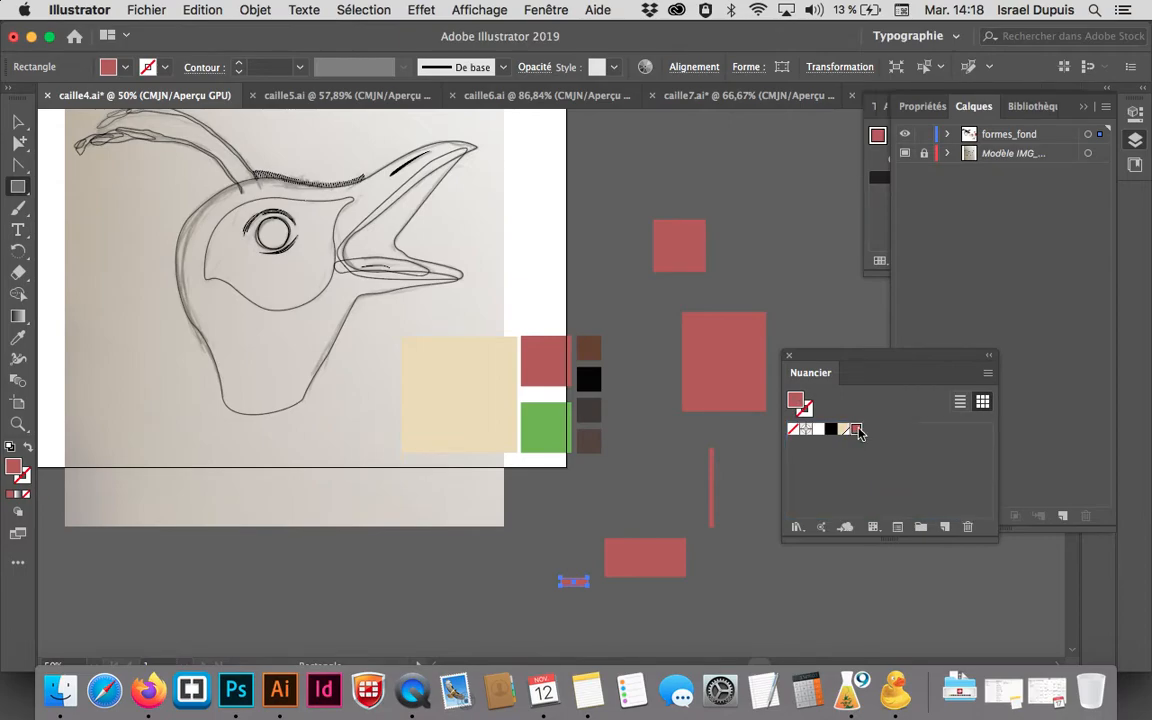
# Recolour the non-global red swatch to green with cyan at 59% and magenta at 0%
pyautogui.doubleClick(855, 431)
pyautogui.moveTo(755, 325); pyautogui.dragTo(545, 604)
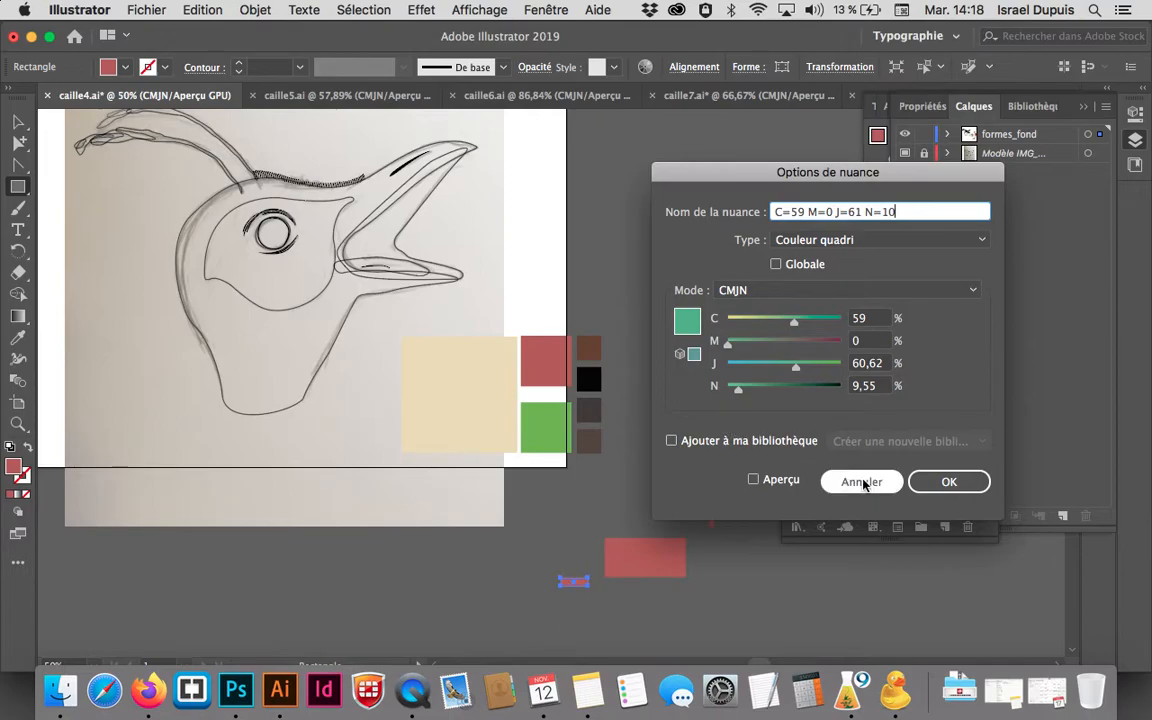
pyautogui.click(930, 482)
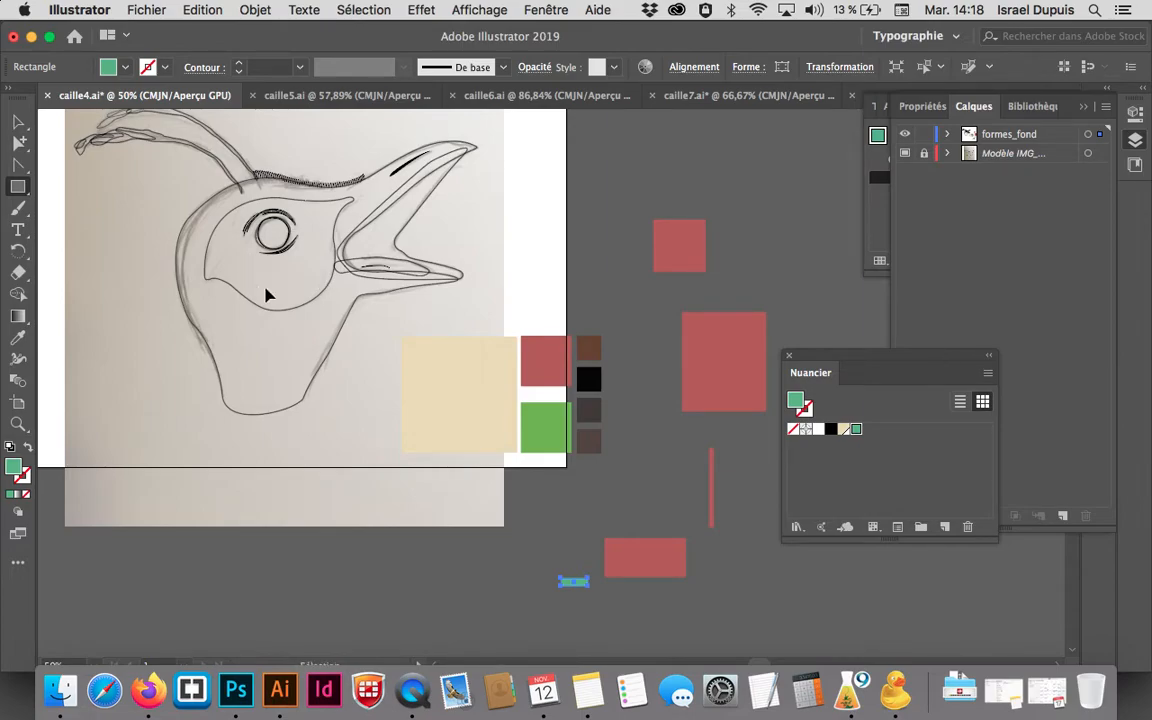
# Undo the red swatch's colour edit, its creation and the red test rectangles beside the artboard
pyautogui.press('super+z')
pyautogui.press('super+z')
pyautogui.press('super+z')
pyautogui.press('super+z')
pyautogui.press('super+z')
pyautogui.press('super+z')
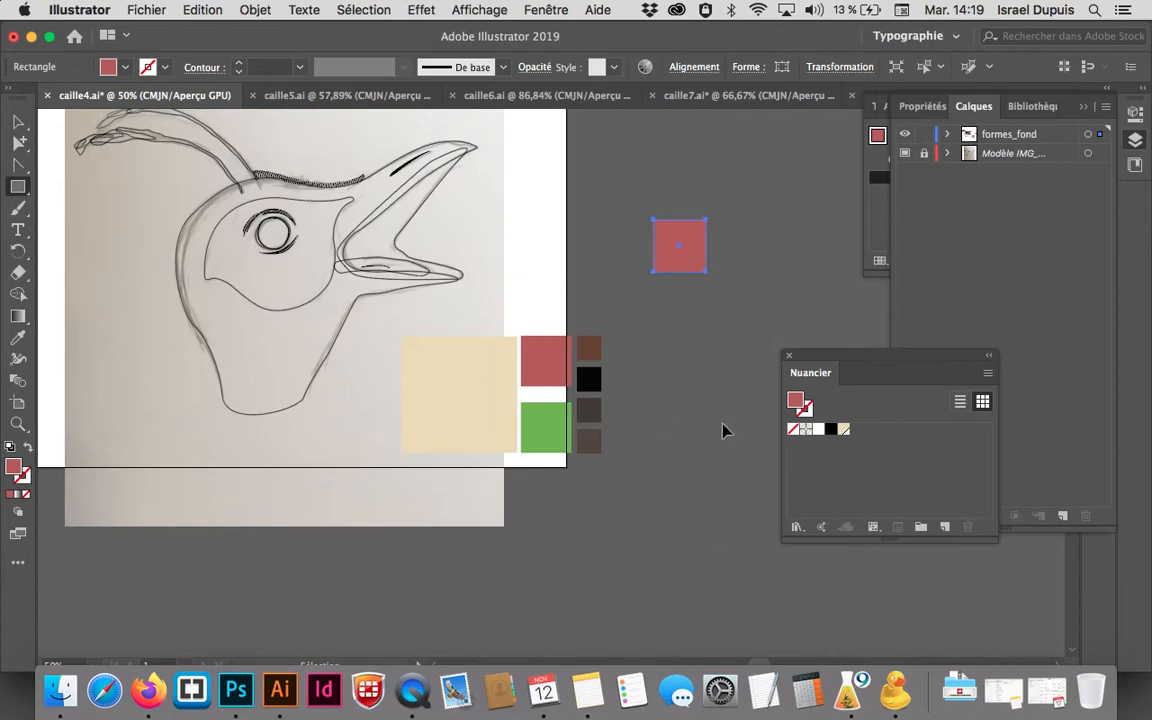
# Add the red palette square's colour to the swatches and make it a global colour
pyautogui.moveTo(796, 403); pyautogui.dragTo(854, 432)
pyautogui.doubleClick(855, 429)
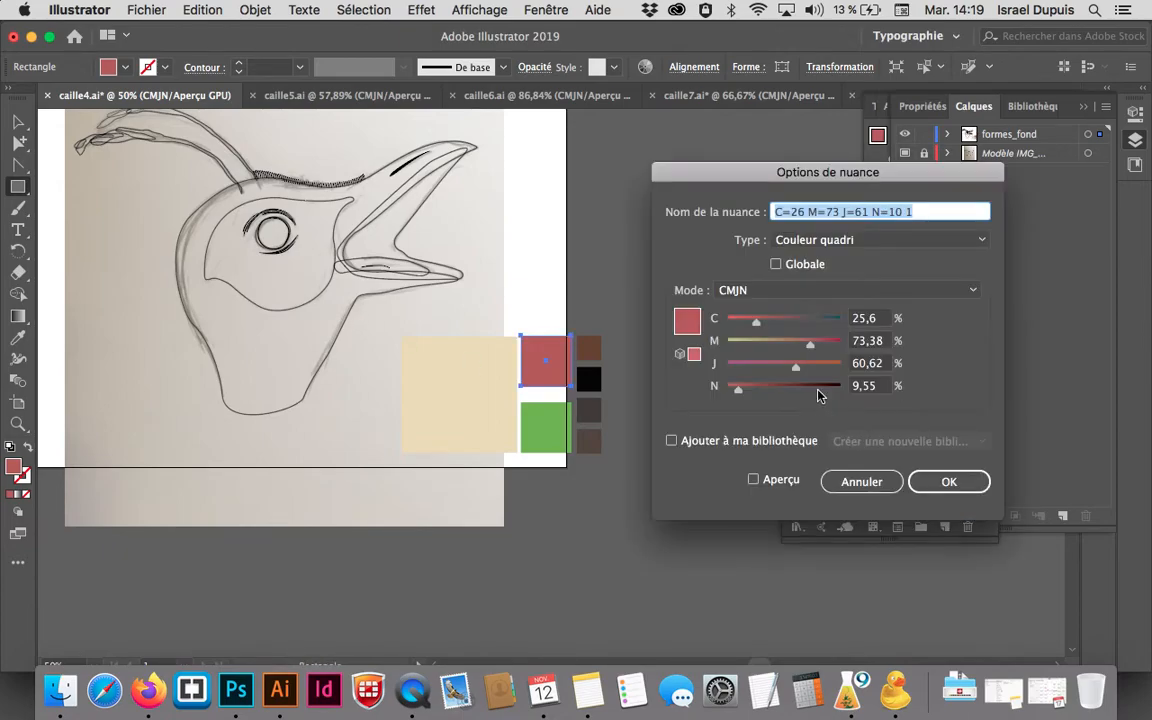
pyautogui.click(776, 264)
pyautogui.click(948, 481)
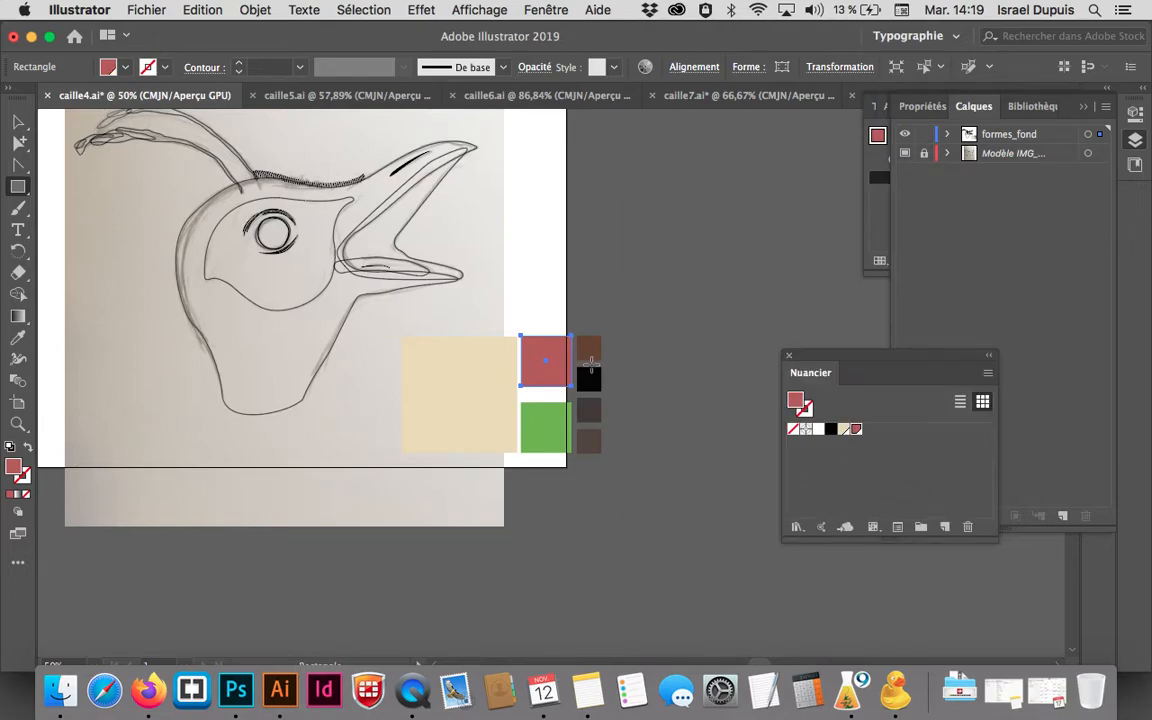
# Add the green palette square's colour to the swatches as a global colour named "vert_lime"
pyautogui.press('v')
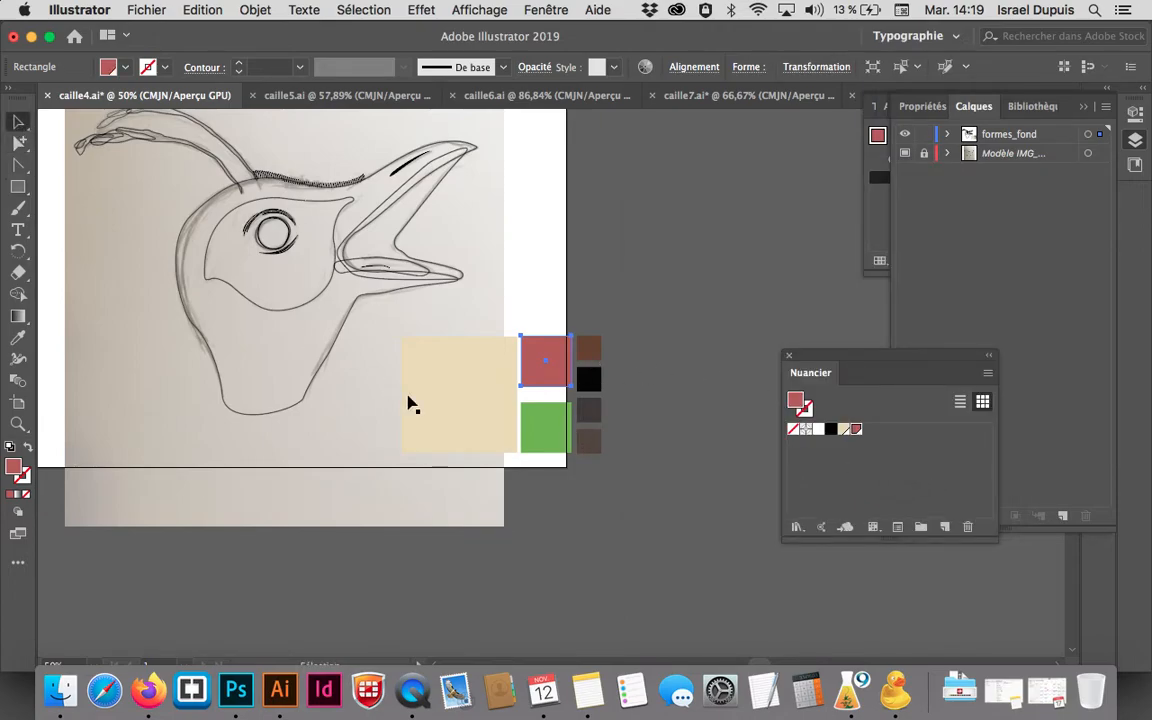
pyautogui.click(540, 420)
pyautogui.moveTo(826, 425); pyautogui.dragTo(867, 432)
pyautogui.doubleClick(868, 429)
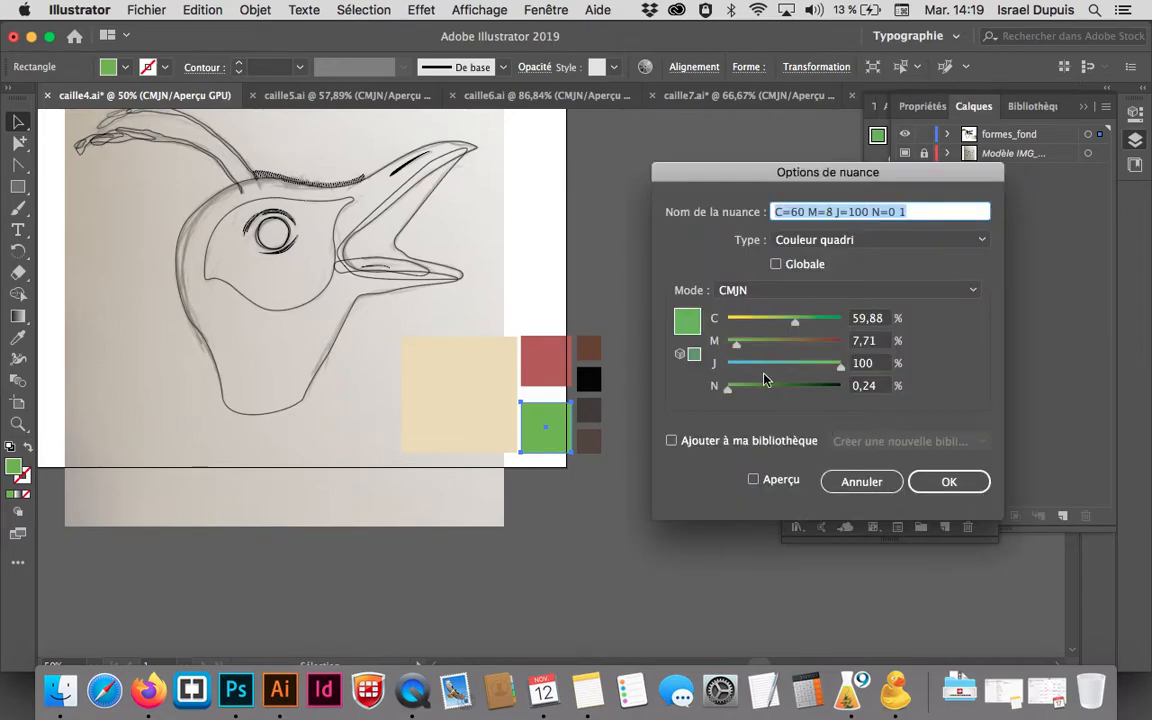
pyautogui.click(777, 265)
pyautogui.write('vertlime')
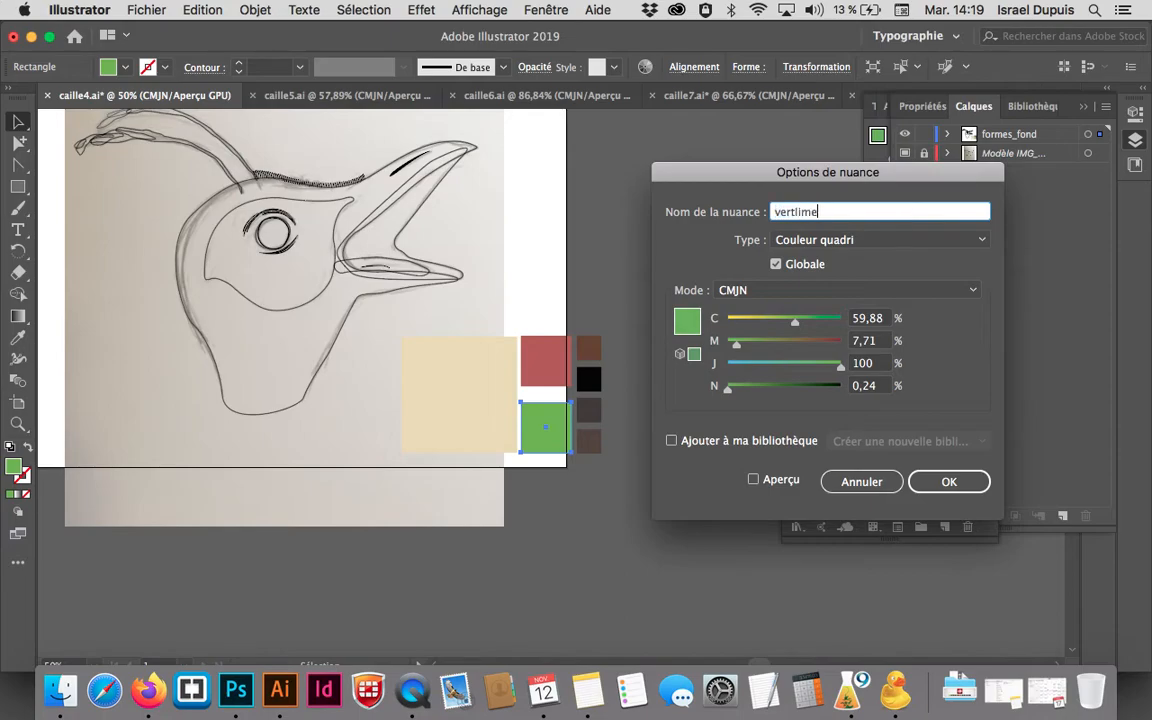
pyautogui.click(795, 212)
pyautogui.write('_')
pyautogui.click(947, 481)
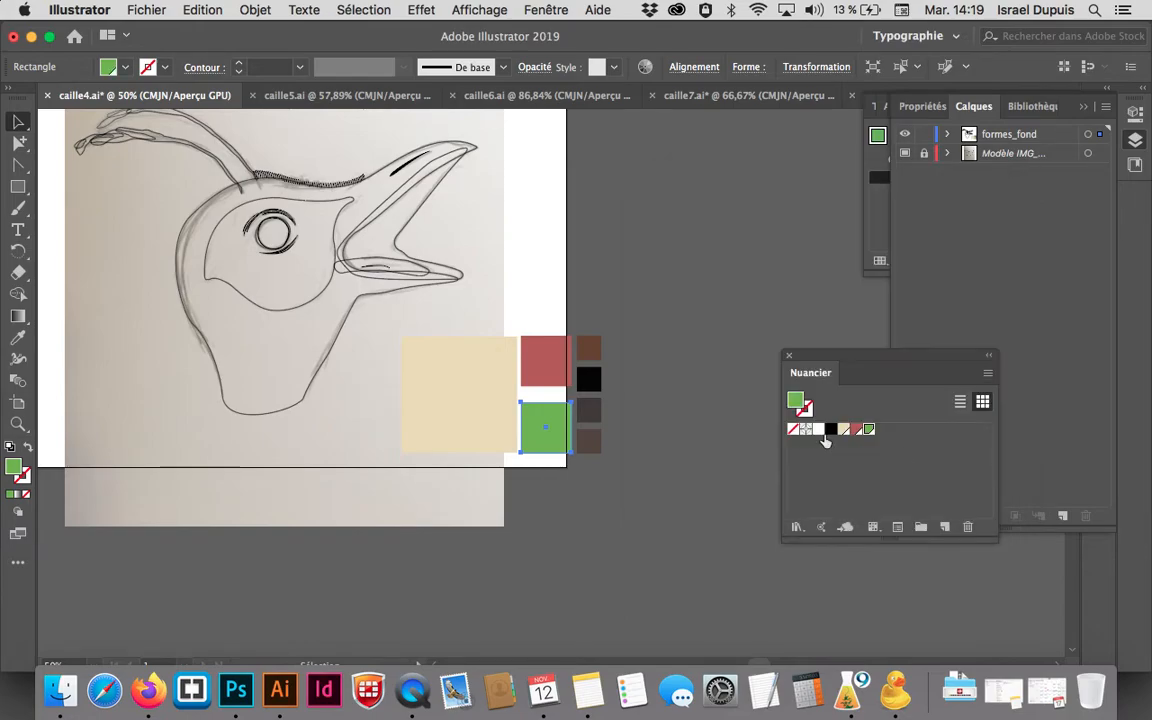
pyautogui.click(697, 401)
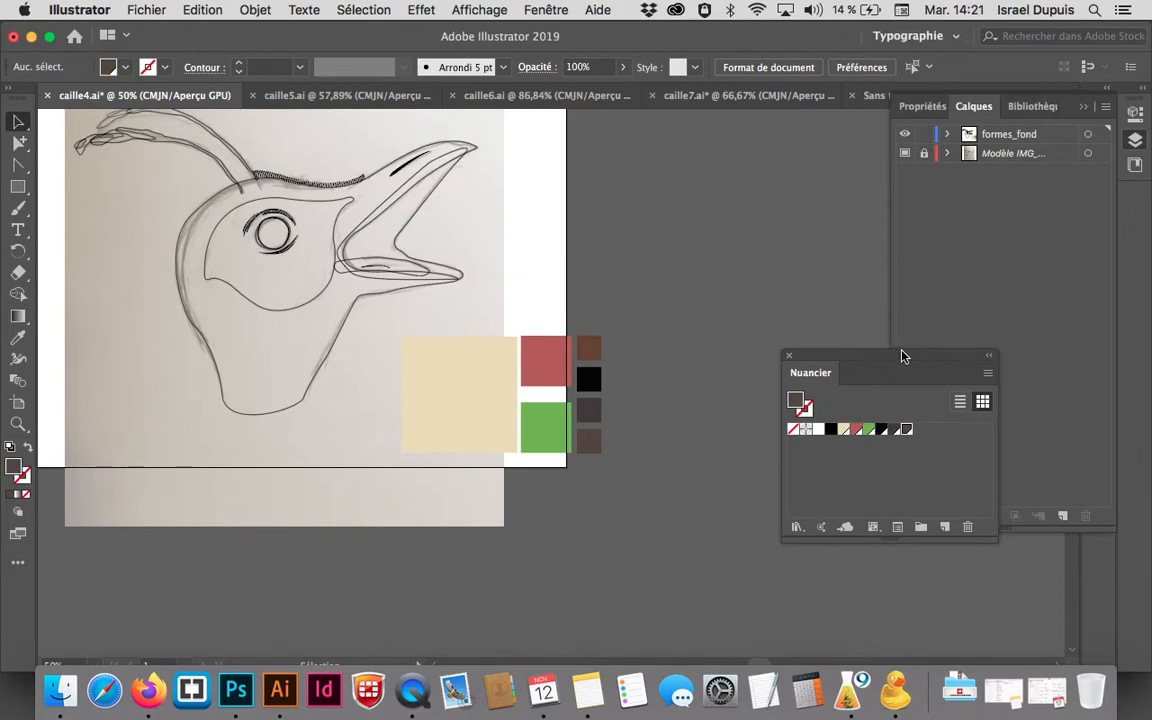
# View the finished quail in caille7.ai and check caille4.ai's two layers by toggling their visibility
pyautogui.moveTo(900, 356); pyautogui.dragTo(786, 99)
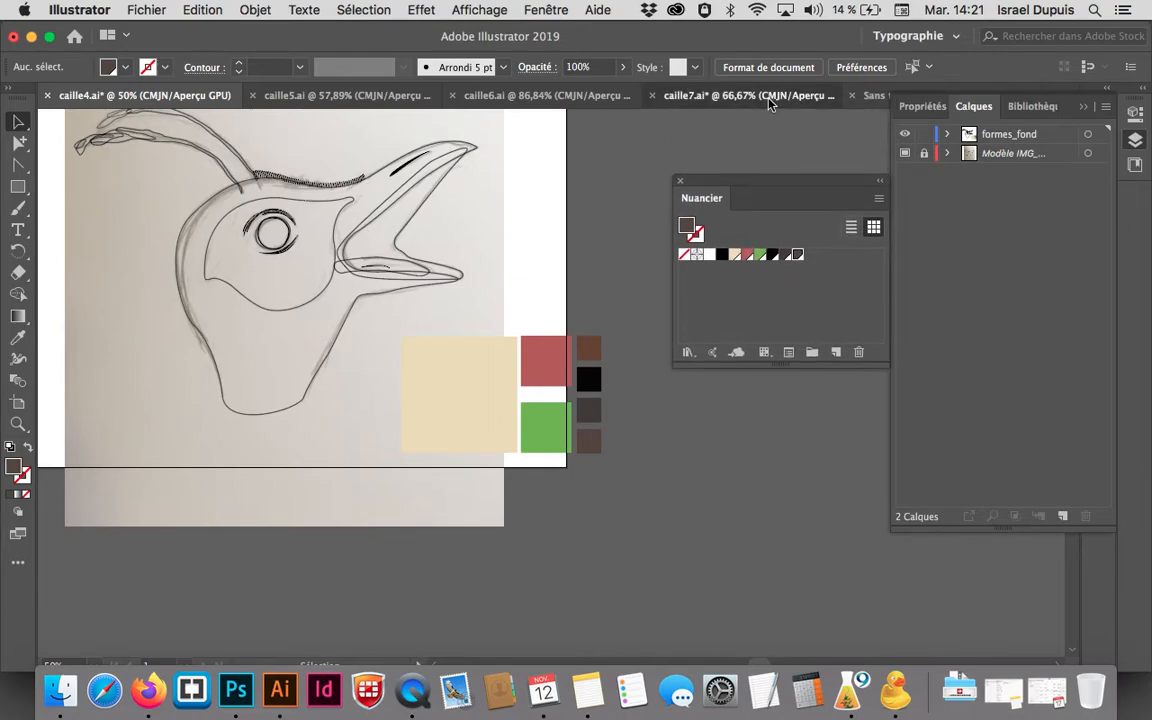
pyautogui.click(770, 100)
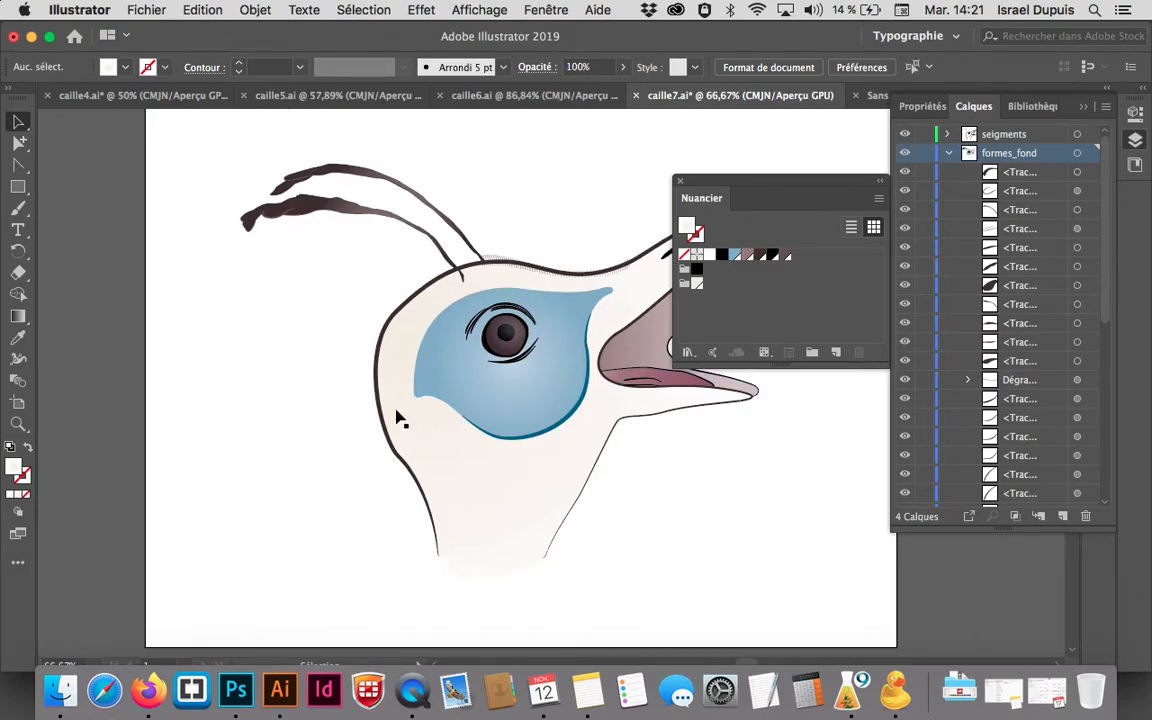
pyautogui.click(172, 94)
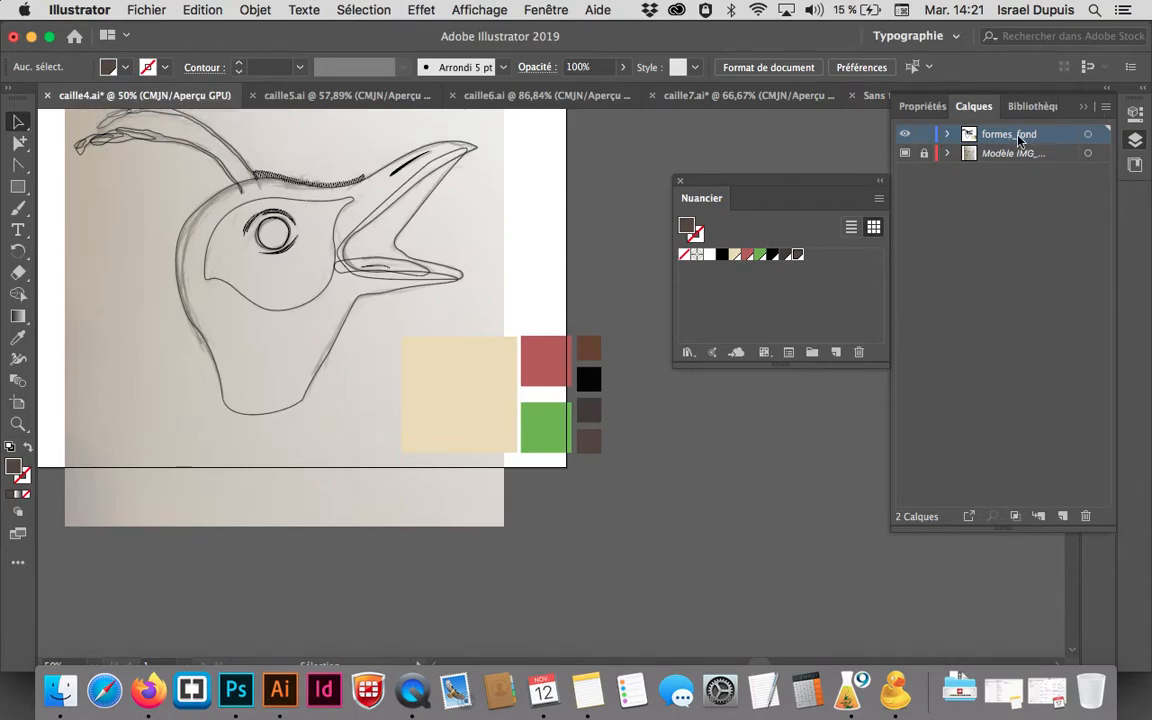
pyautogui.click(905, 134)
pyautogui.click(905, 134)
pyautogui.click(905, 150)
pyautogui.click(905, 150)
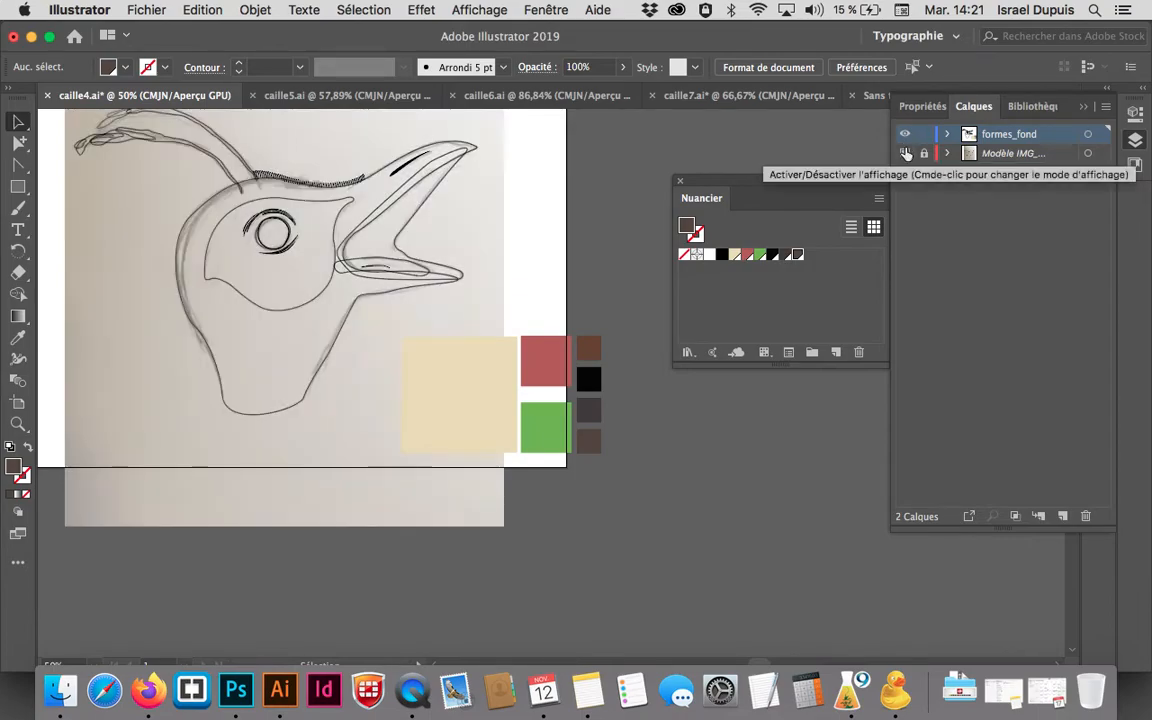
# Duplicate the formes_fond layer and rename the copy "seigement"
pyautogui.moveTo(1054, 141); pyautogui.dragTo(1064, 515)
pyautogui.doubleClick(1015, 136)
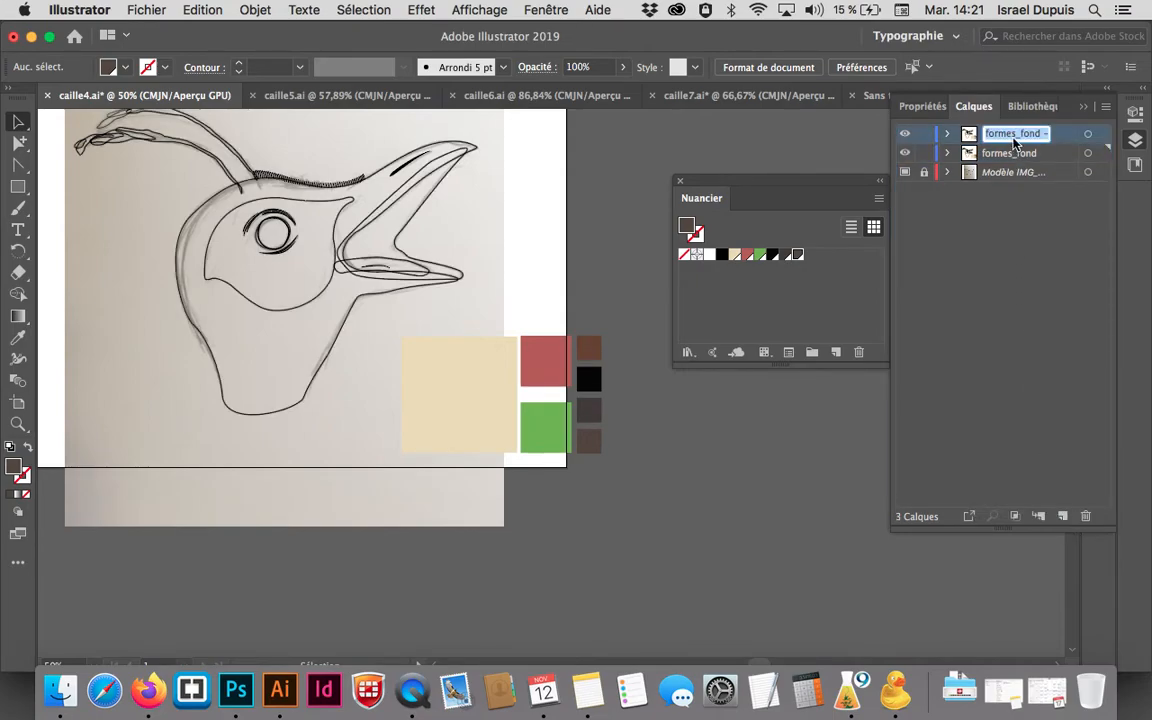
pyautogui.write('seigement')
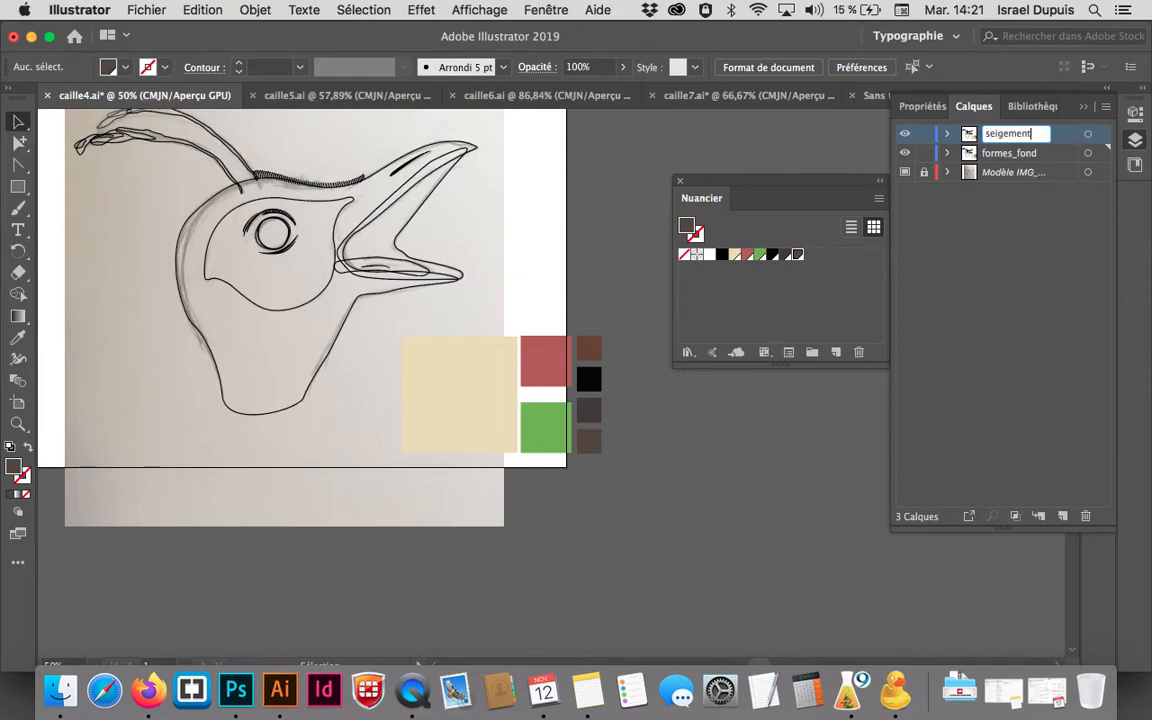
pyautogui.press('Return')
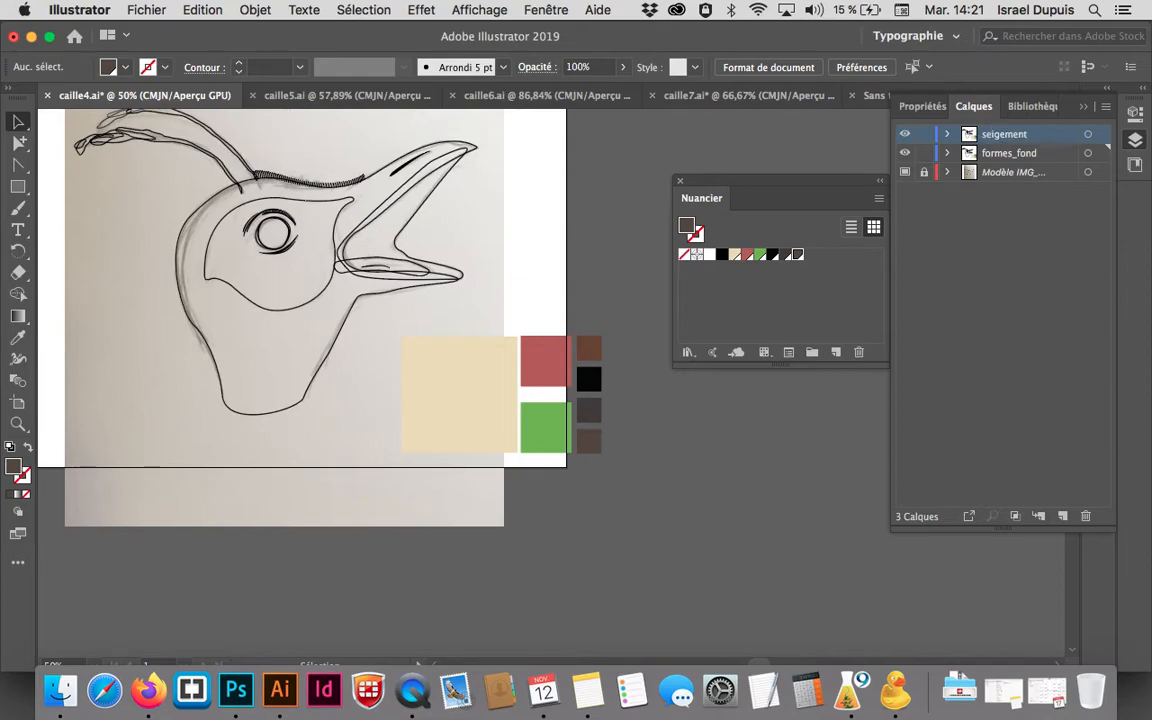
# Hide and lock the seigement layer and make formes_fond the active layer
pyautogui.click(904, 134)
pyautogui.click(924, 134)
pyautogui.click(1007, 154)
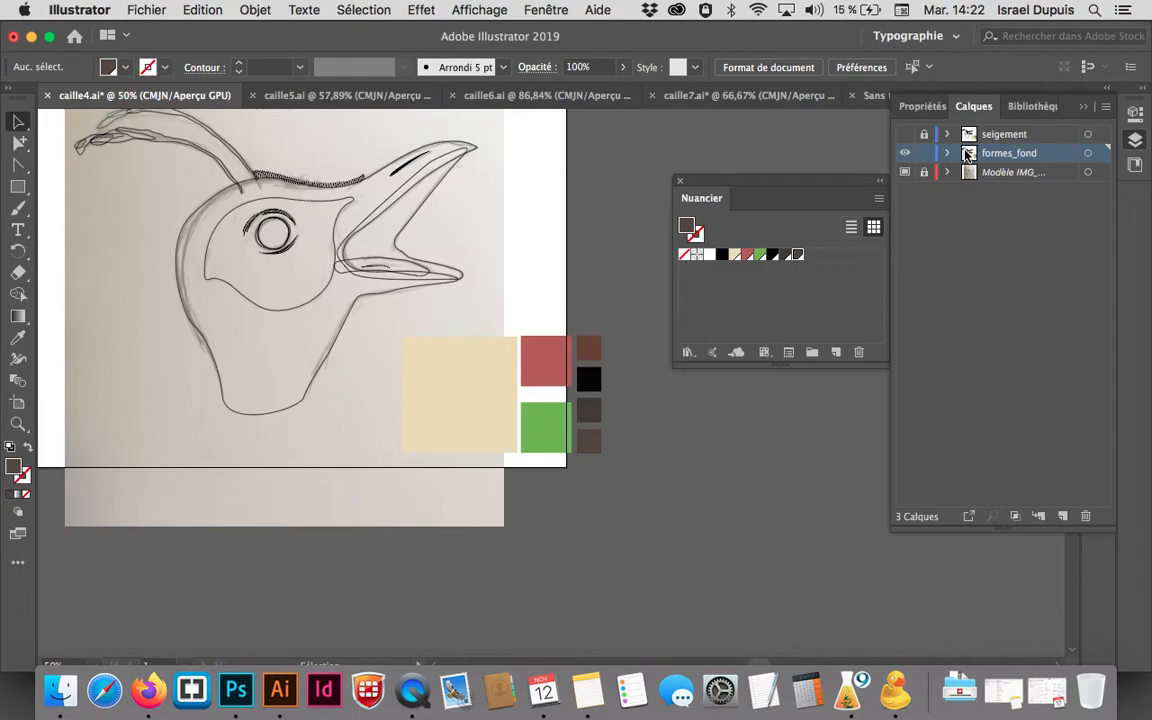
# Fill the quail's head and neck outline with the beige sampled from the large palette square
pyautogui.click(327, 360)
pyautogui.press('i')
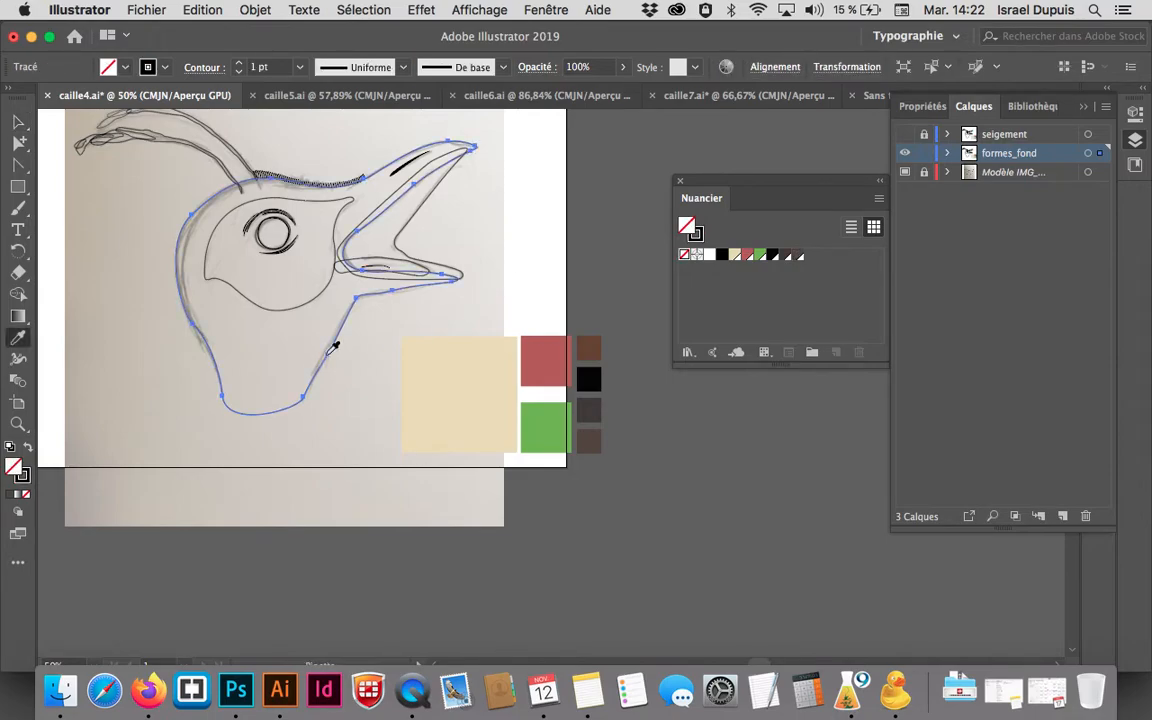
pyautogui.click(471, 377)
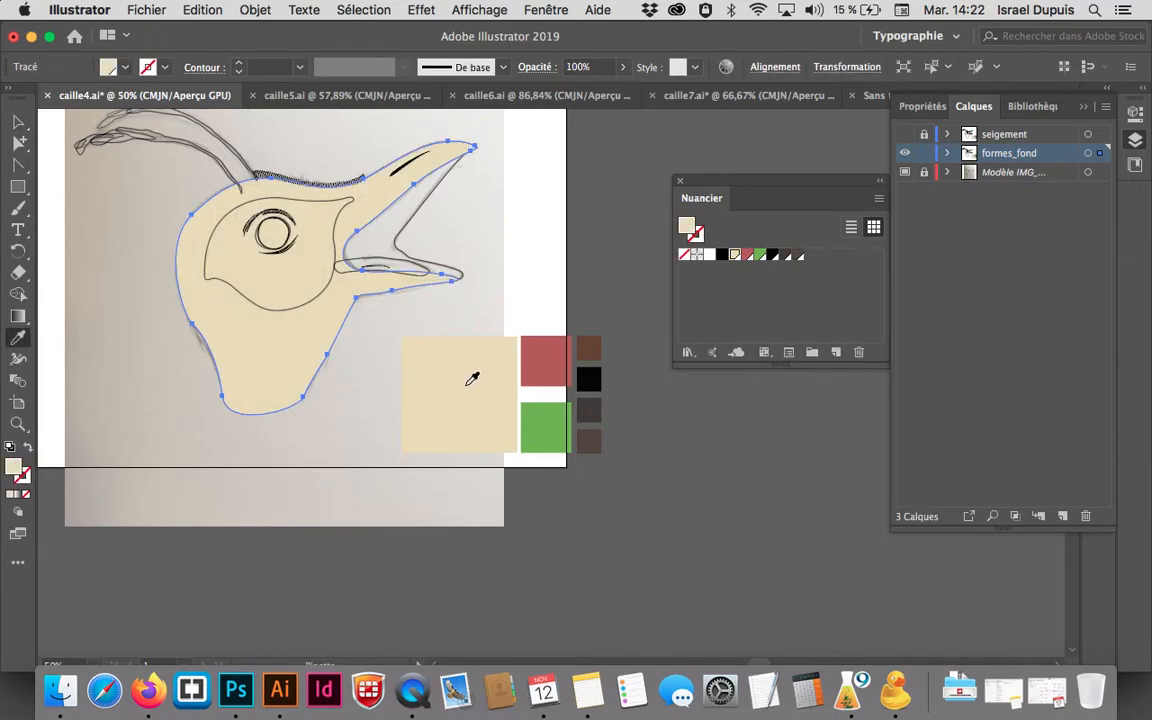
pyautogui.press('super+shift+a')
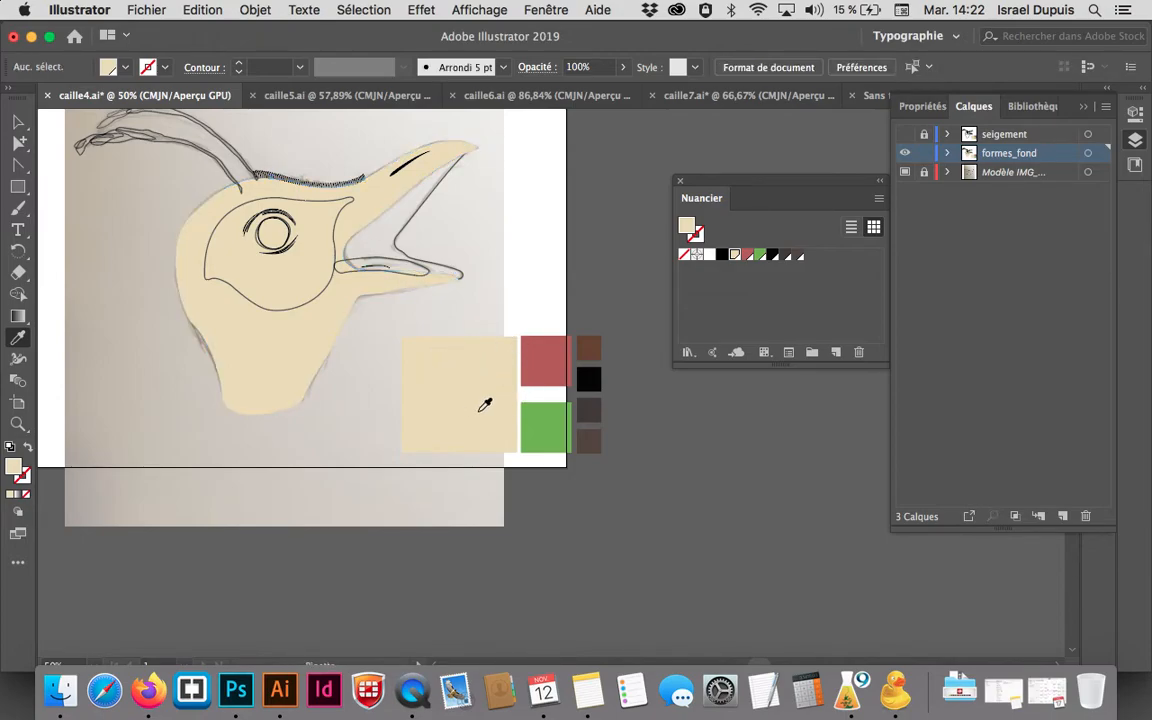
# Fill the patch around the quail's eye with the green sampled from the palette square
pyautogui.click(316, 305)
pyautogui.click(318, 304)
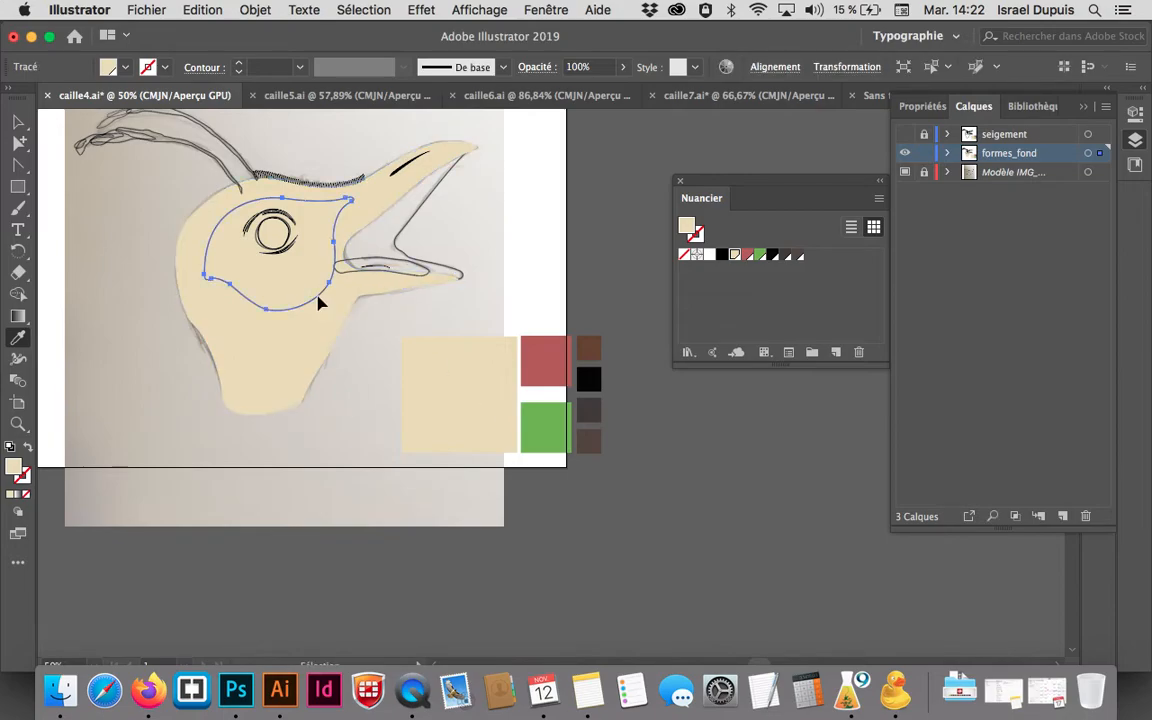
pyautogui.click(566, 430)
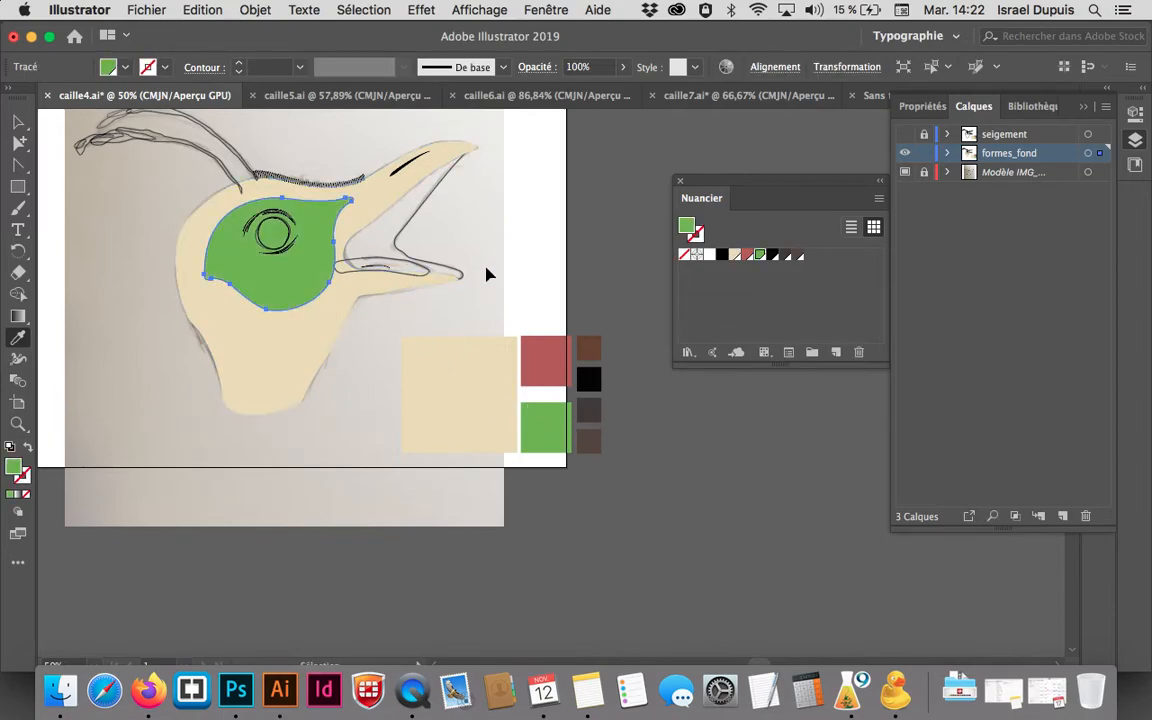
pyautogui.press('super+shift+a')
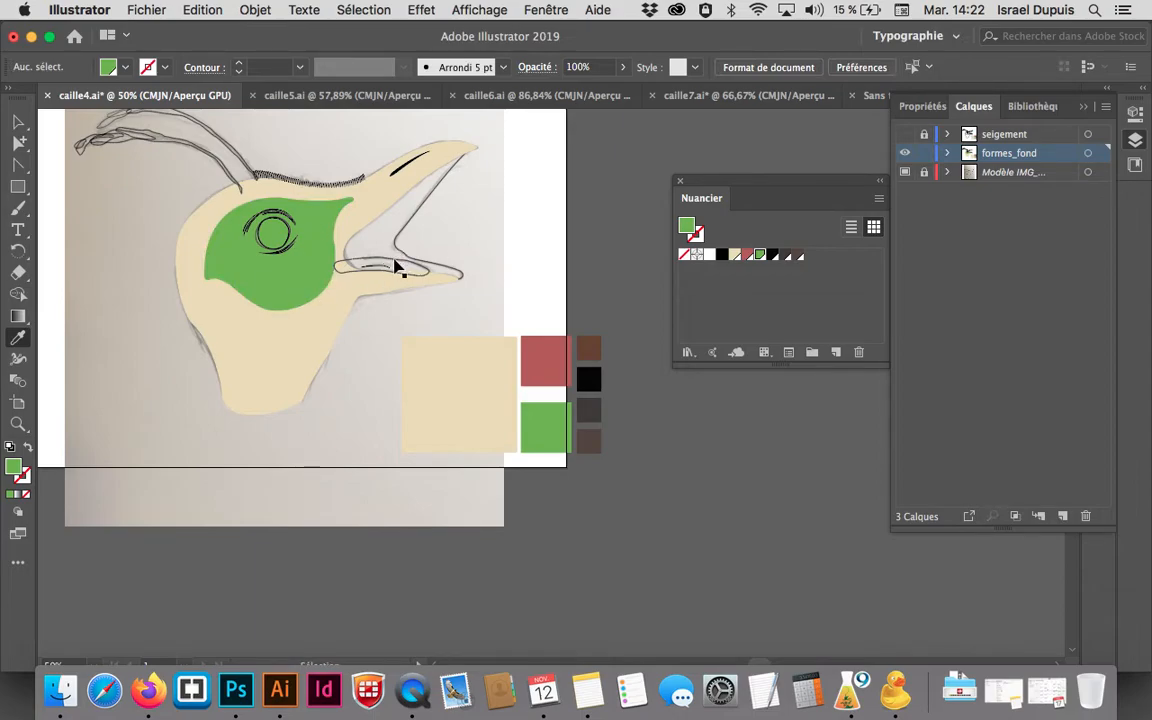
# Fill the tongue with the palette's red and the inside of the beak with the brown of the topmost small square
pyautogui.keyDown('super'); pyautogui.click(358, 262); pyautogui.keyUp('super')
pyautogui.click(545, 352)
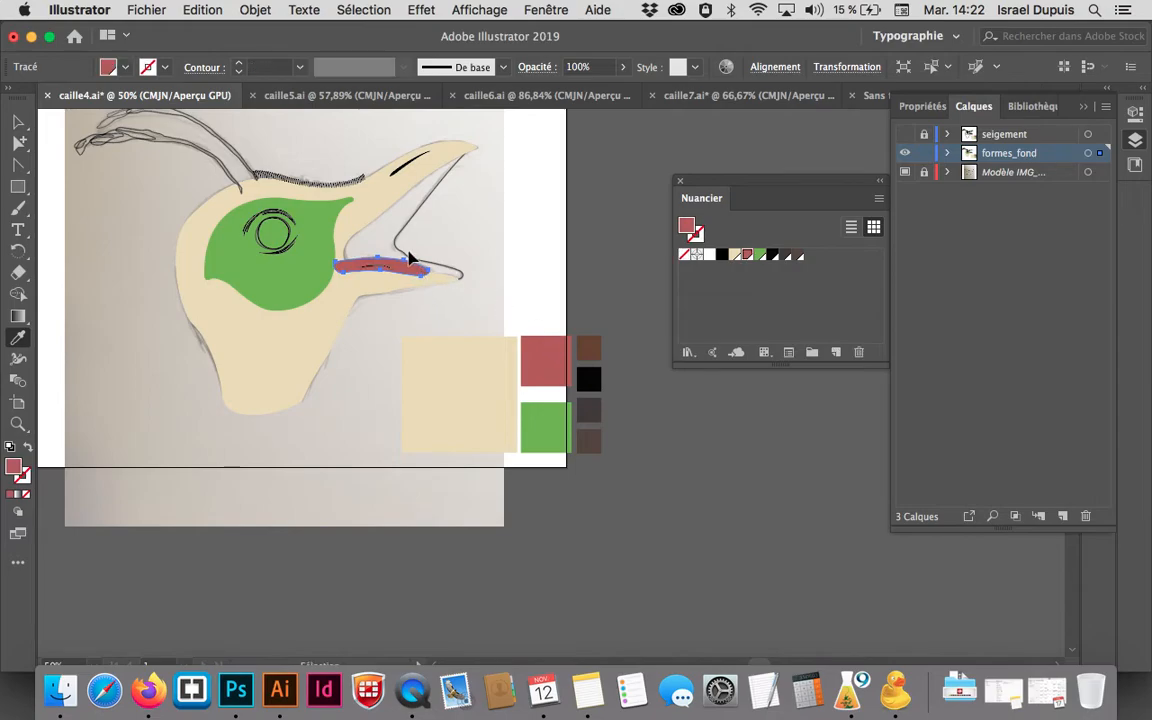
pyautogui.keyDown('super'); pyautogui.click(403, 258); pyautogui.keyUp('super')
pyautogui.click(588, 348)
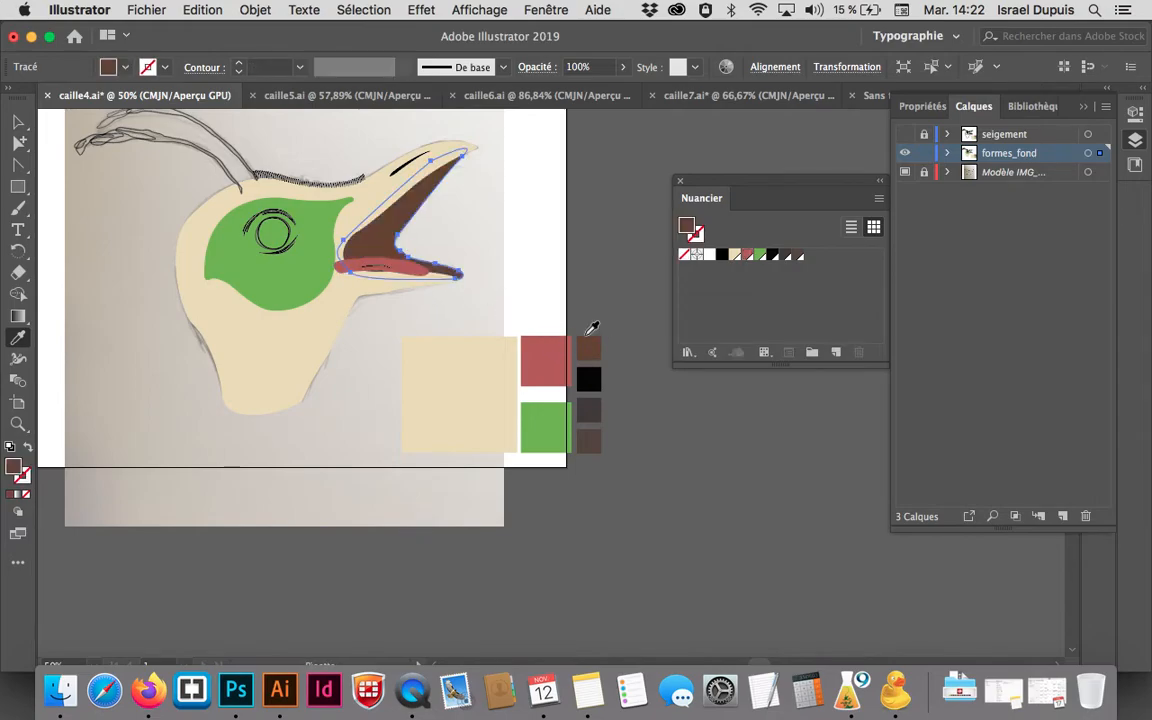
pyautogui.keyDown('super'); pyautogui.click(584, 296); pyautogui.keyUp('super')
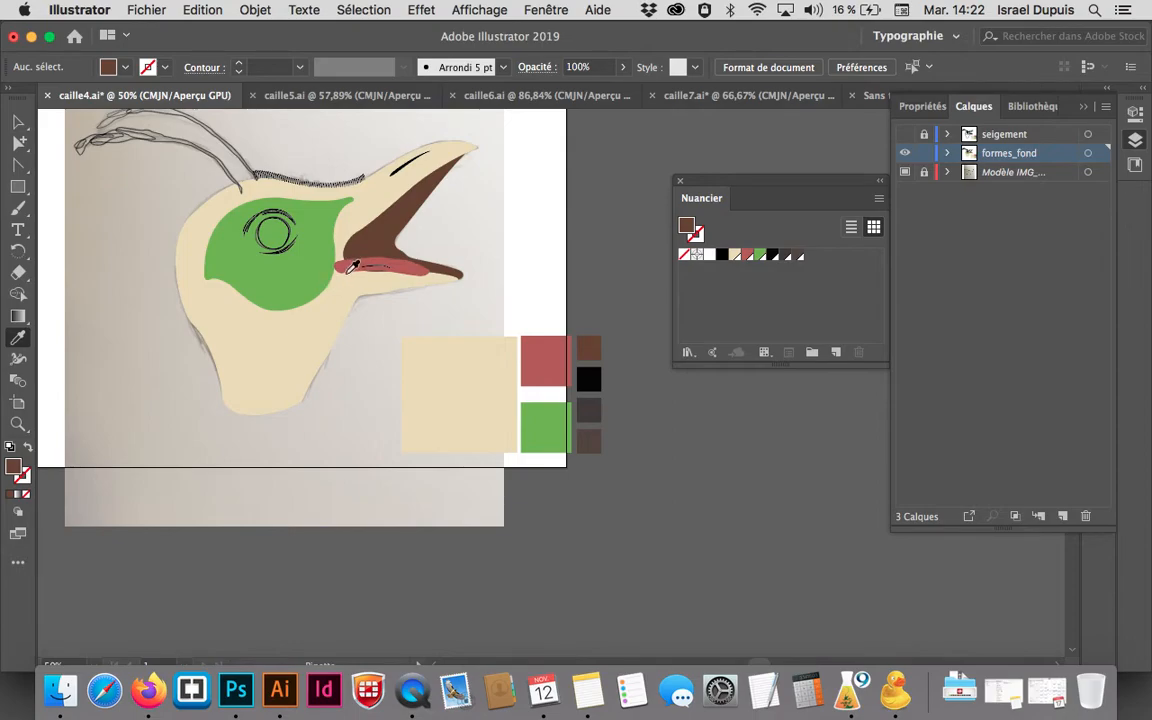
# Send the red tongue shape one level backward in the stacking order
pyautogui.click(18, 121)
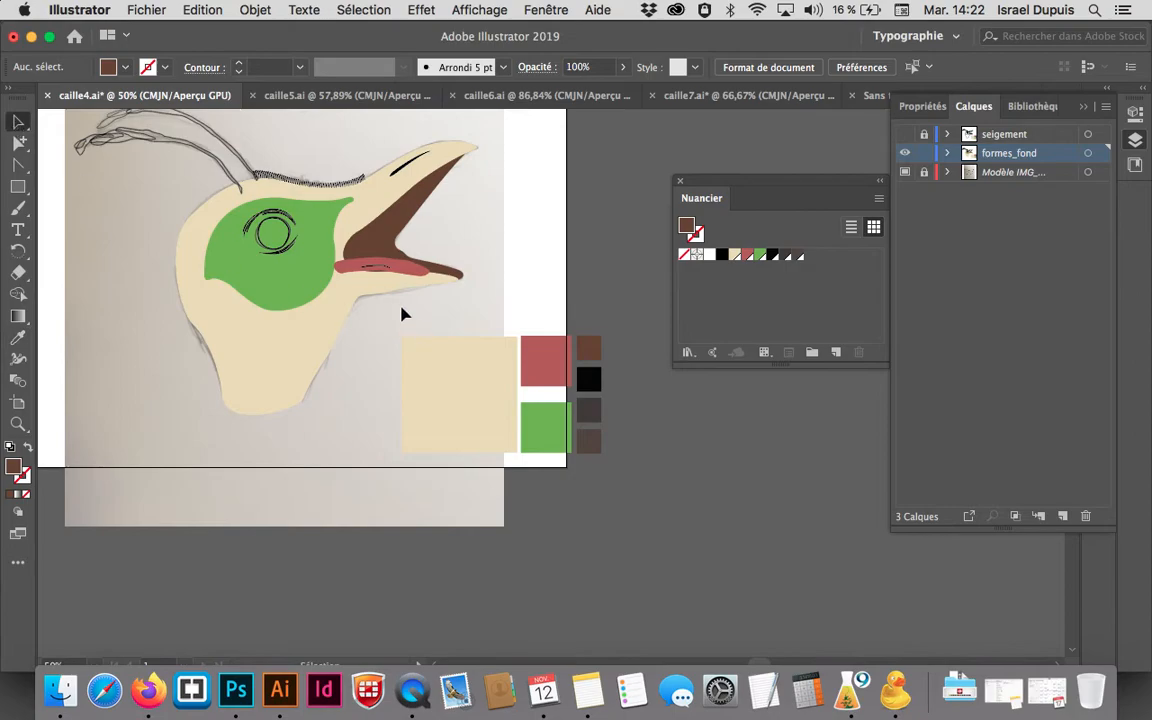
pyautogui.click(343, 275)
pyautogui.rightClick(343, 272)
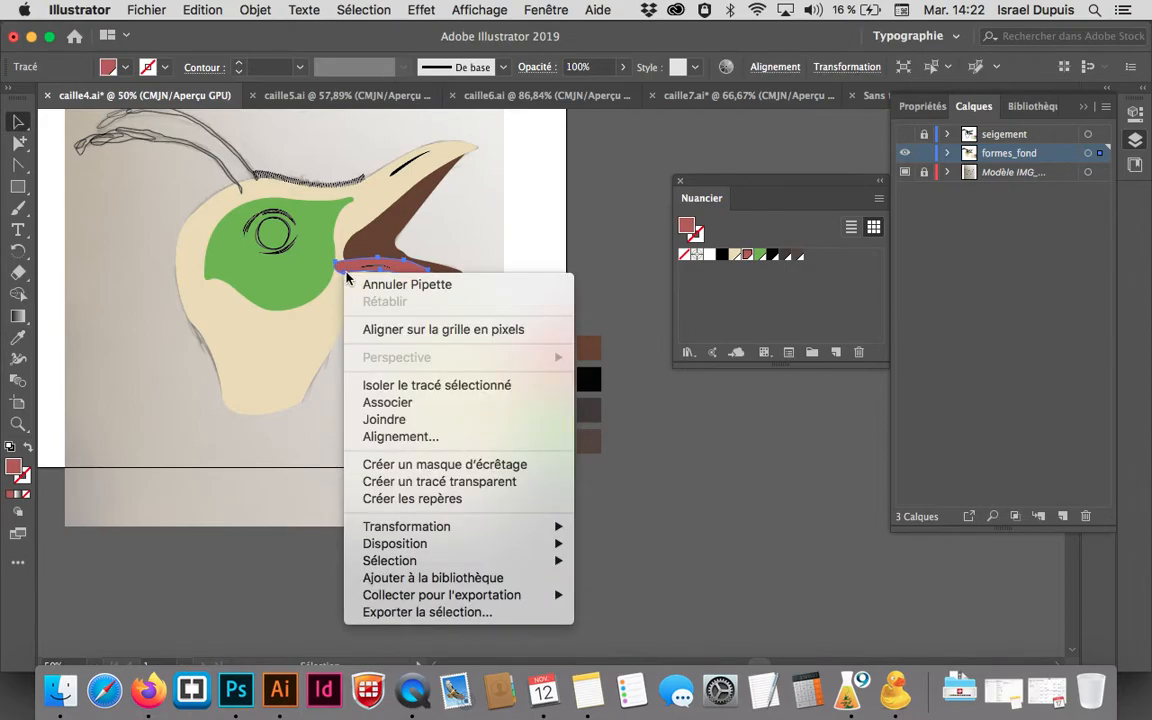
pyautogui.moveTo(540, 543)
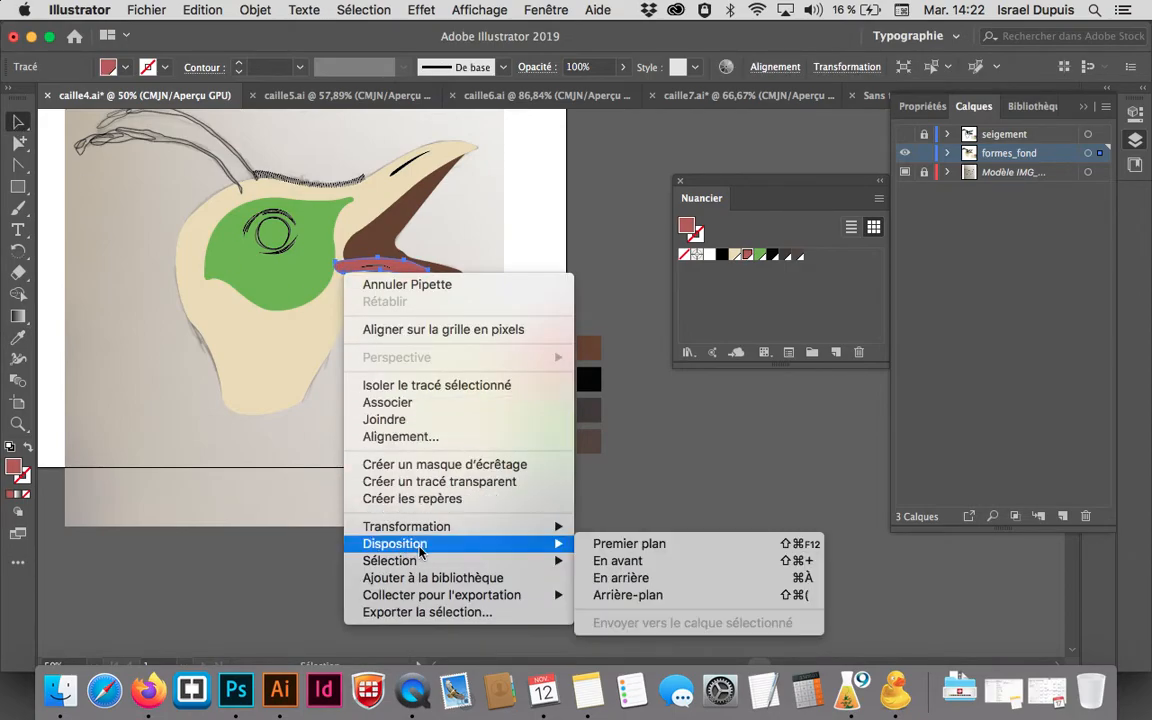
pyautogui.click(664, 578)
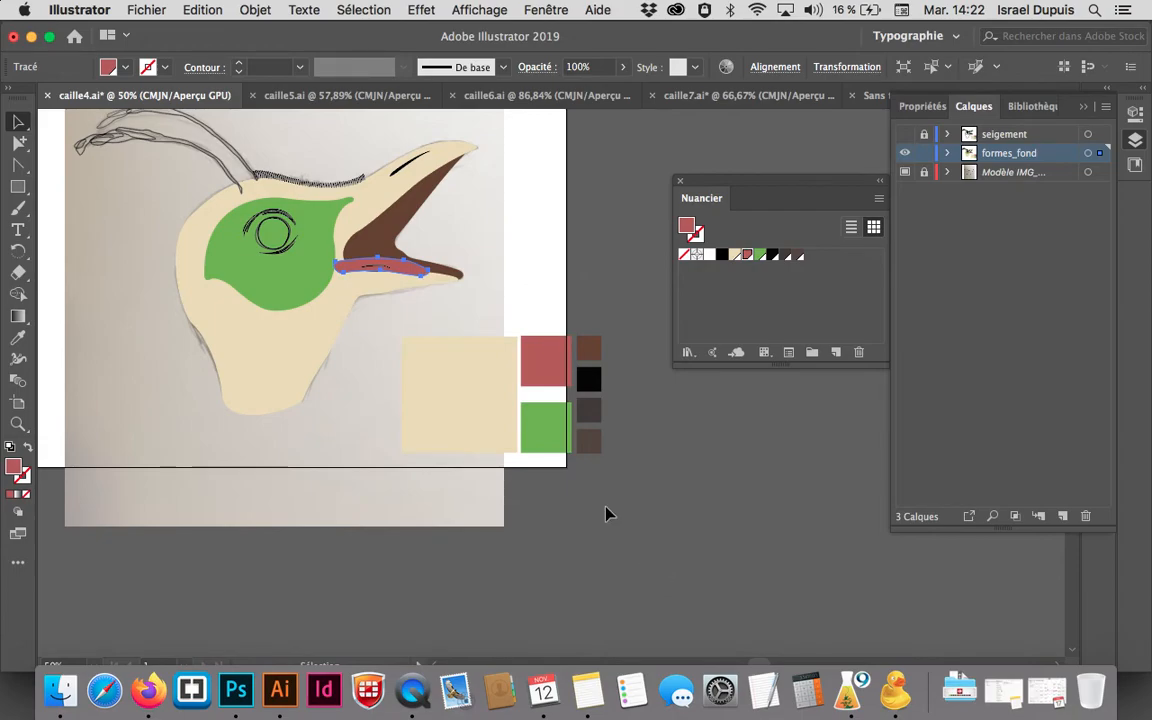
# Try sending the tongue shape to the very back and undo it
pyautogui.rightClick(364, 271)
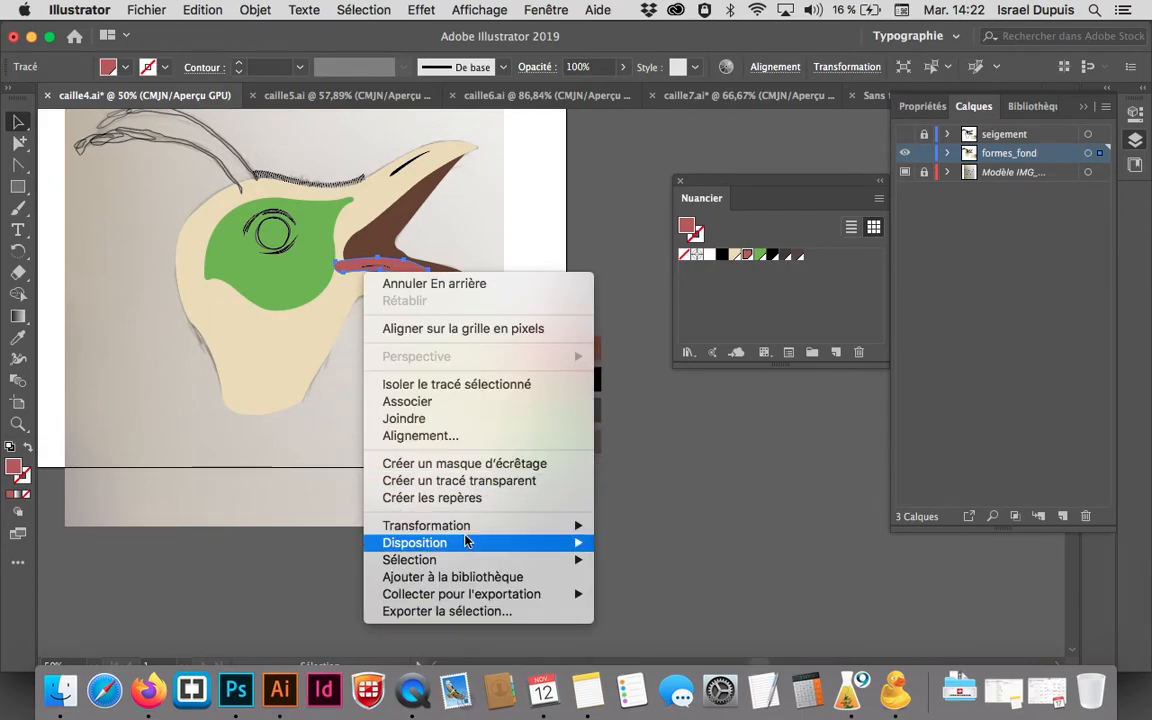
pyautogui.moveTo(470, 543)
pyautogui.click(610, 597)
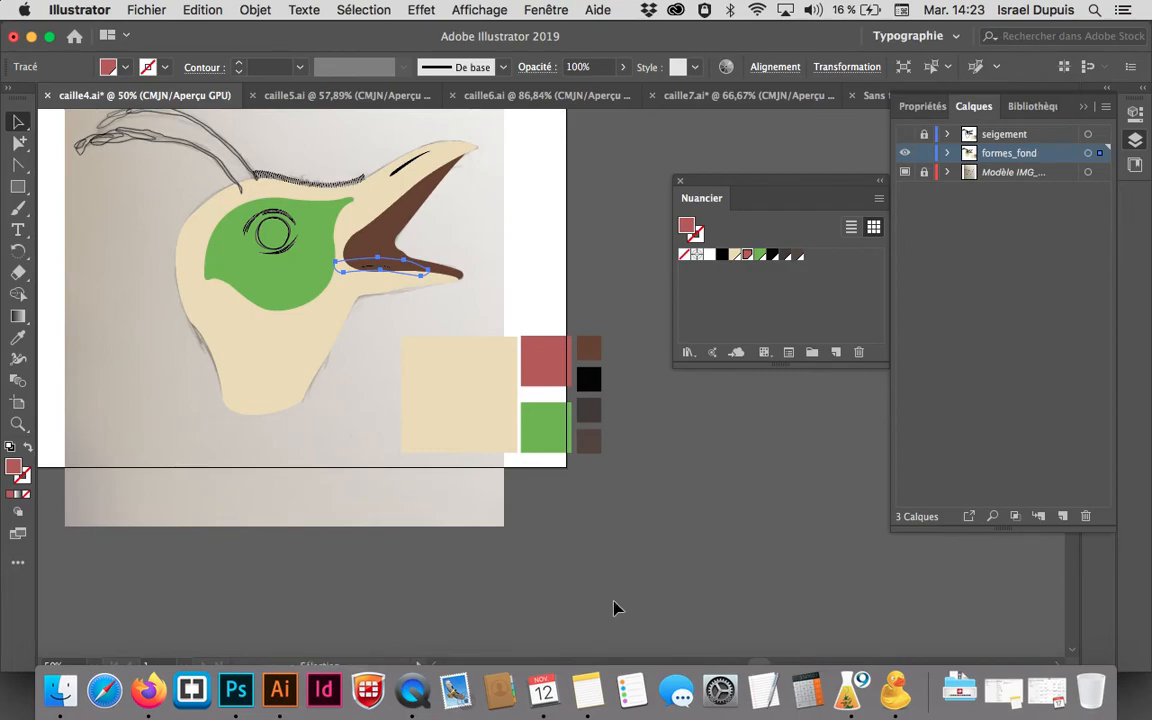
pyautogui.press('super+z')
pyautogui.rightClick(413, 268)
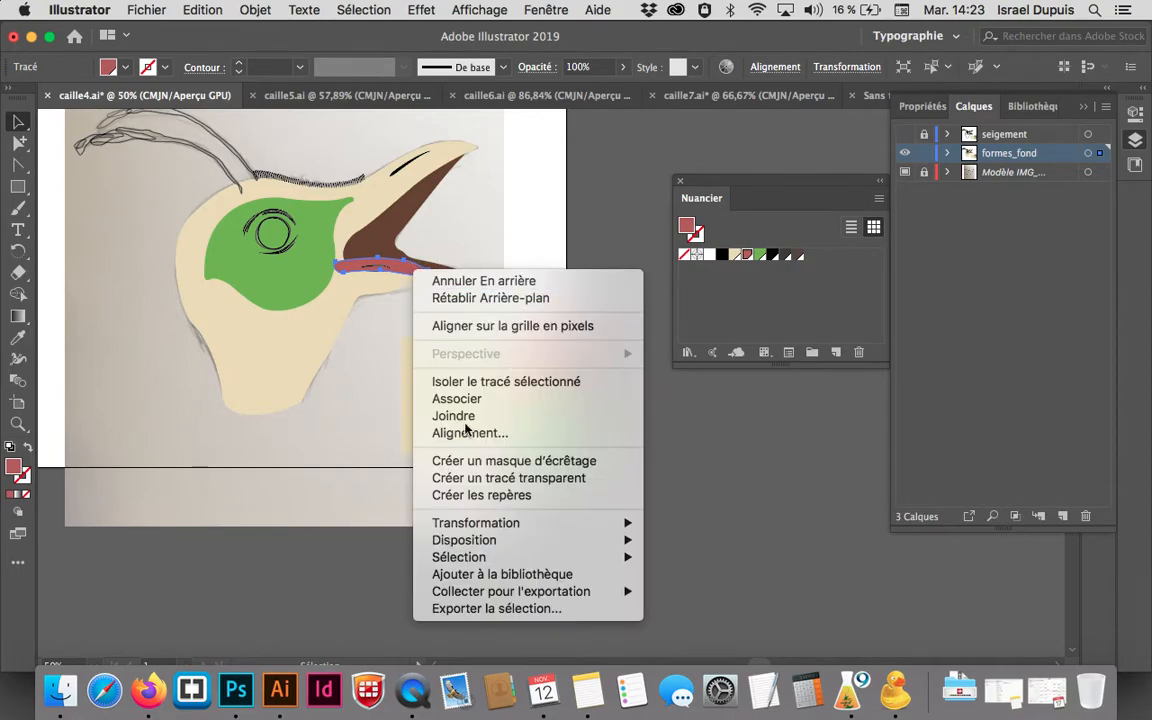
pyautogui.moveTo(600, 541)
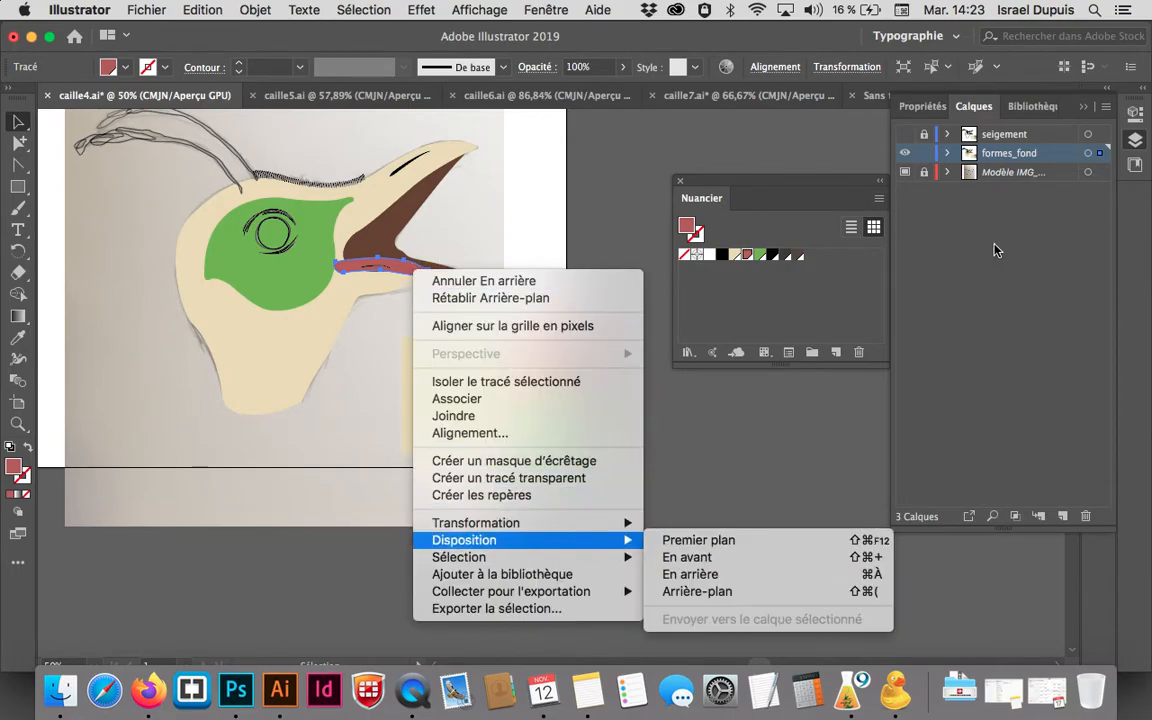
pyautogui.click(724, 558)
# Move the red tongue path directly below the beige head shape in the formes_fond layer's stacking order and deselect it
pyautogui.click(947, 153)
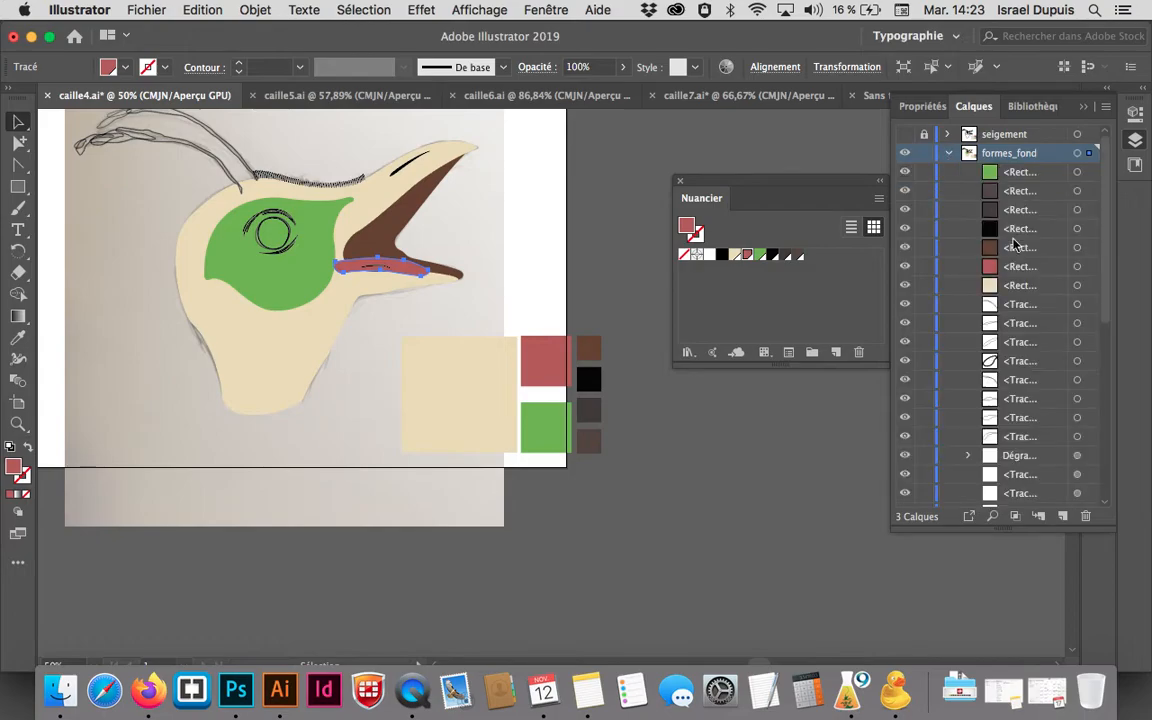
pyautogui.moveTo(1106, 284); pyautogui.dragTo(1103, 458)
pyautogui.moveTo(1041, 387); pyautogui.dragTo(1032, 447)
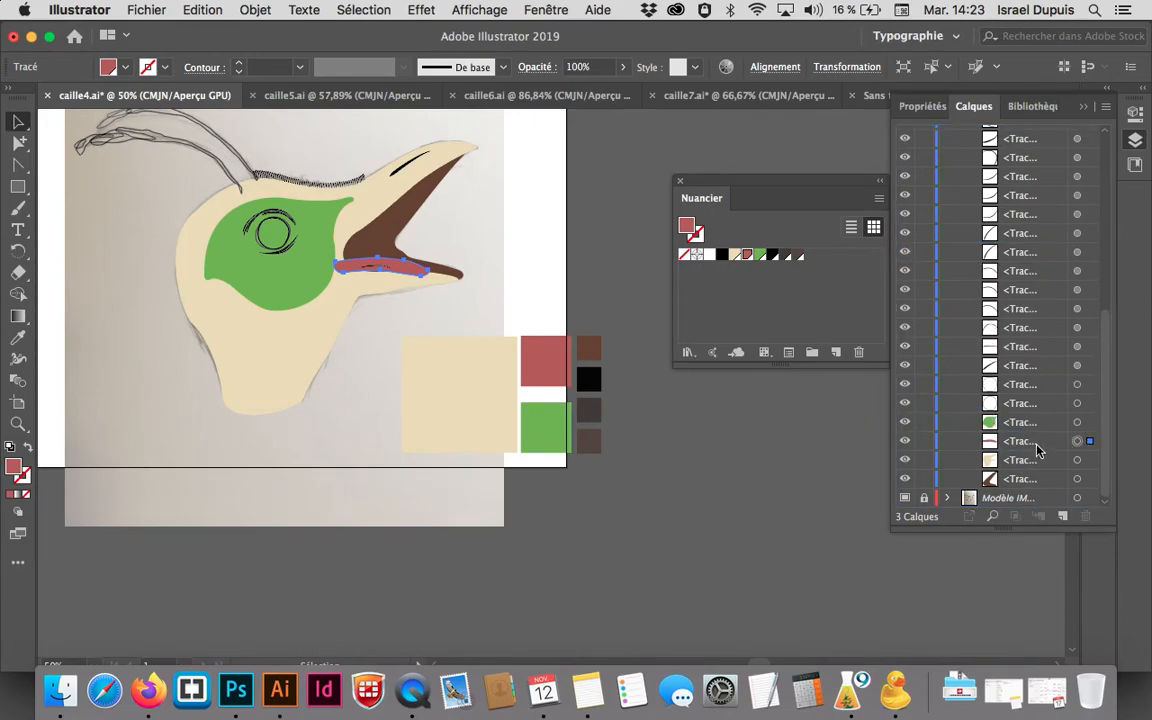
pyautogui.click(1041, 446)
pyautogui.moveTo(1041, 446); pyautogui.dragTo(1041, 468)
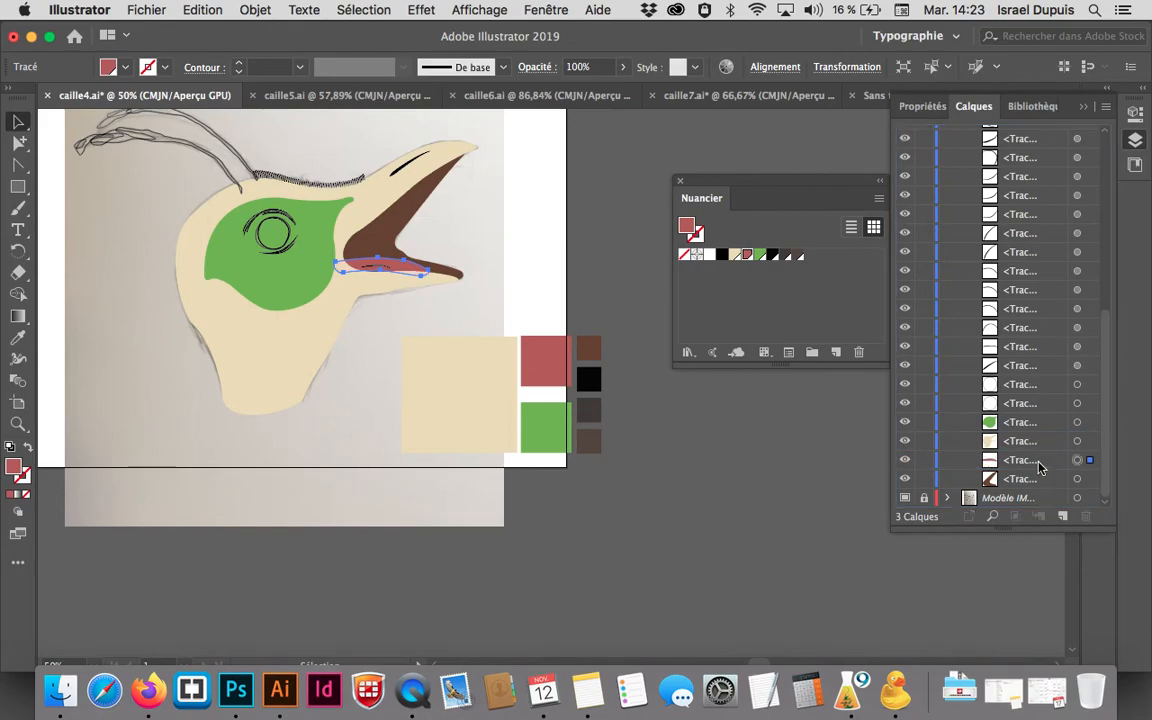
pyautogui.click(593, 241)
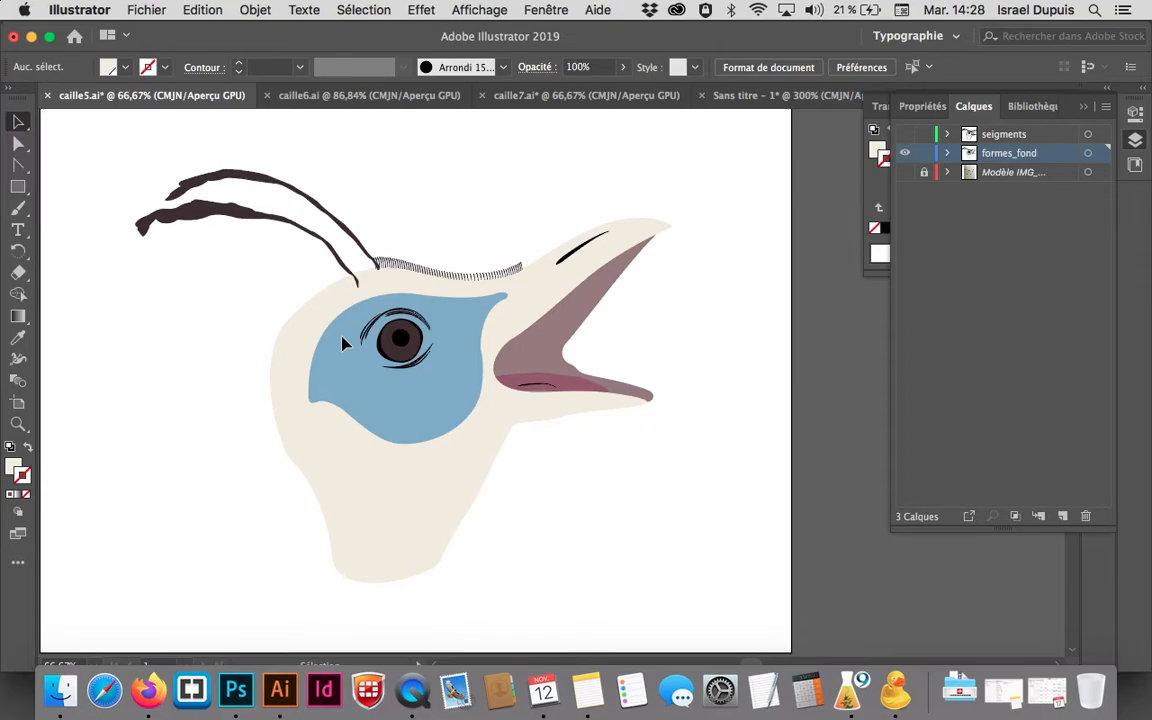
# In caille5.ai, show the seigments layer and make it active, with the formes_fond layer visible but locked
pyautogui.click(904, 134)
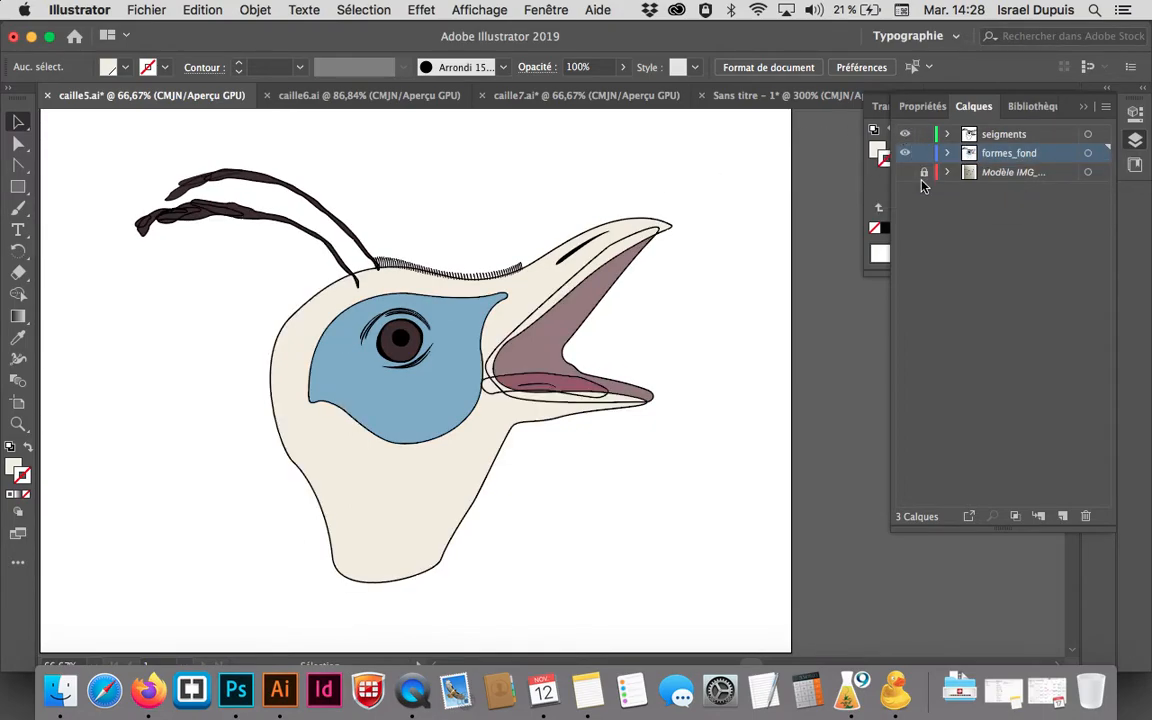
pyautogui.click(924, 153)
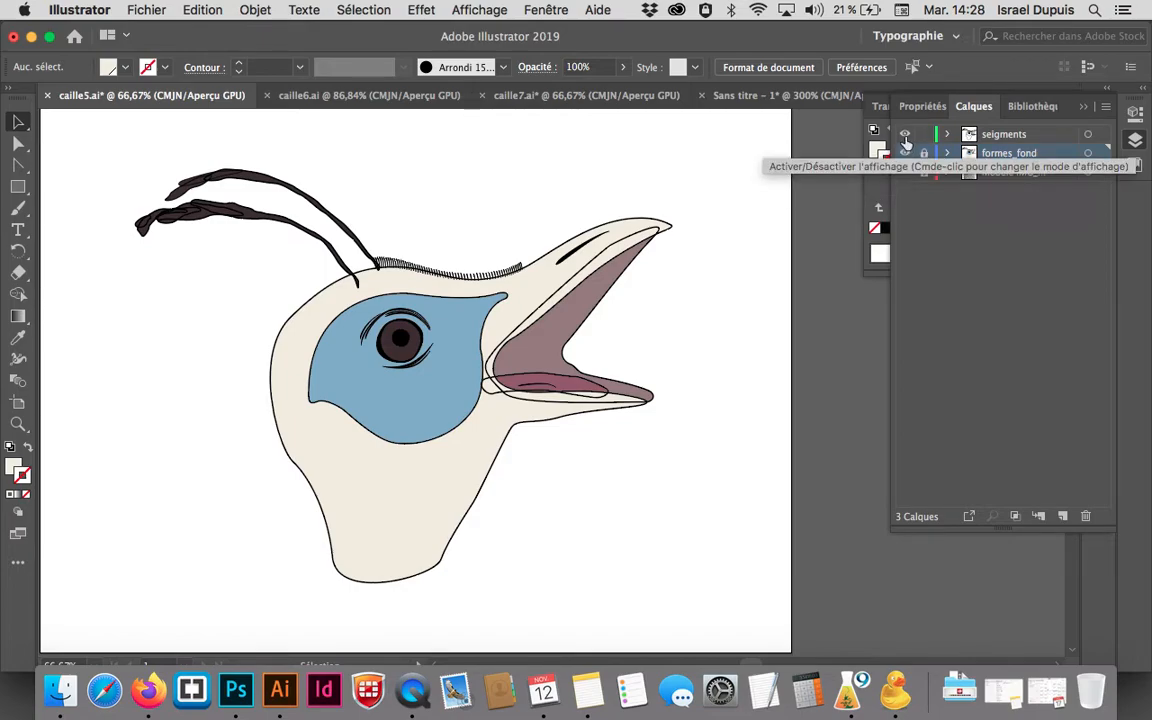
pyautogui.click(905, 136)
pyautogui.click(905, 134)
pyautogui.click(979, 136)
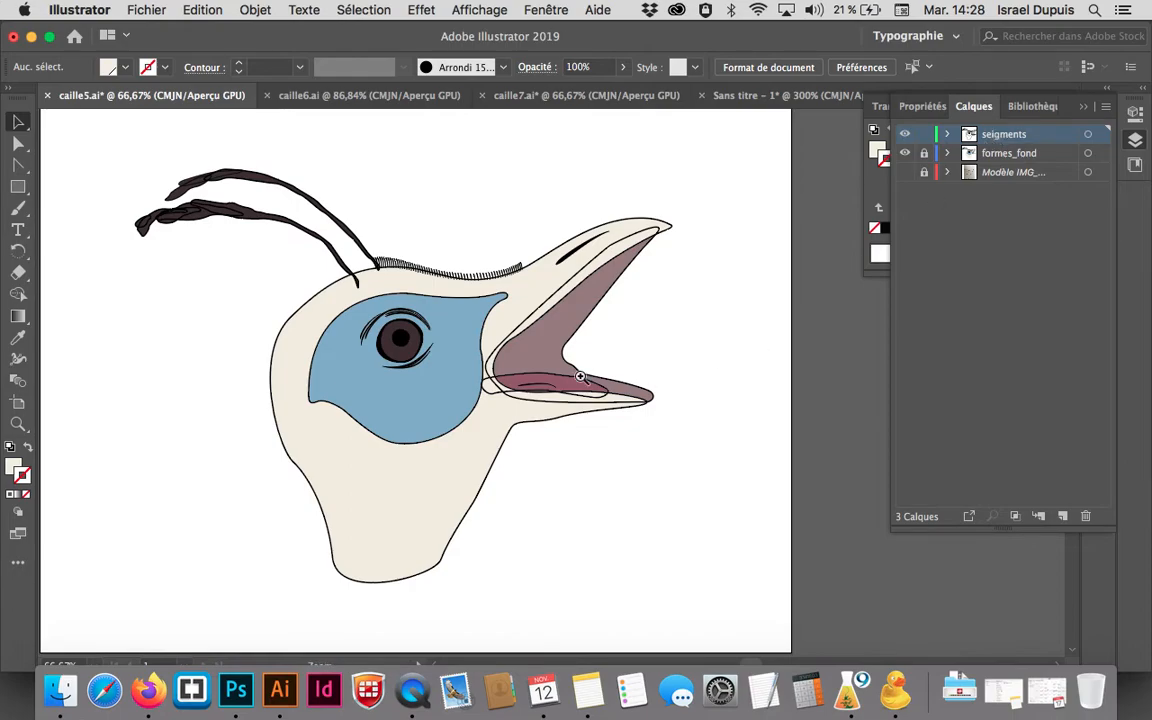
pyautogui.keyDown('super'); pyautogui.click(390, 490); pyautogui.keyUp('super')
pyautogui.moveTo(594, 535); pyautogui.dragTo(394, 541)
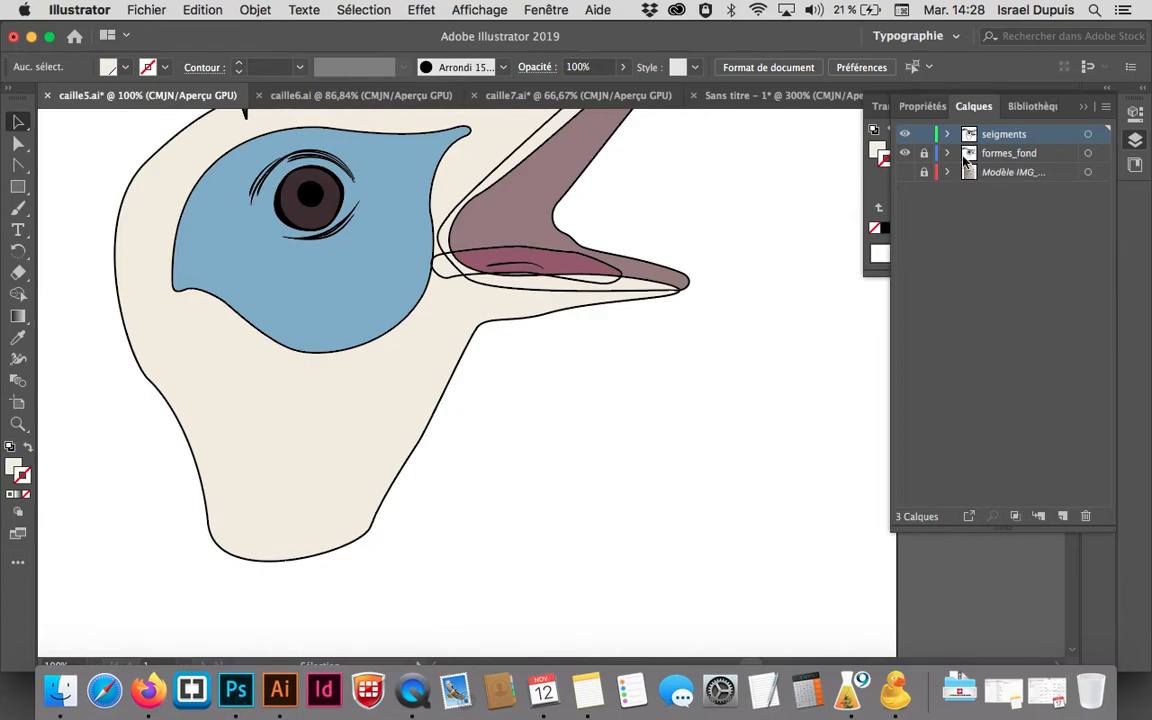
pyautogui.click(905, 156)
pyautogui.click(905, 156)
pyautogui.click(923, 156)
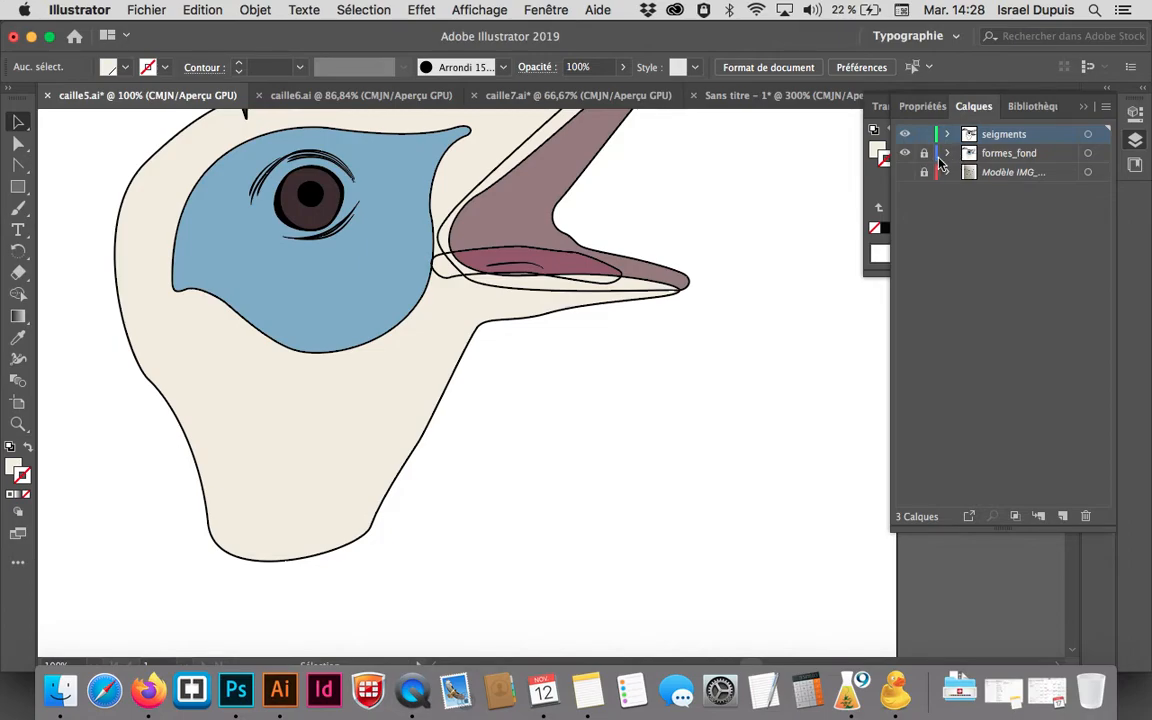
# Select the head's outline and cut it with the Scissors tool on both sides of the neck's base
pyautogui.click(370, 540)
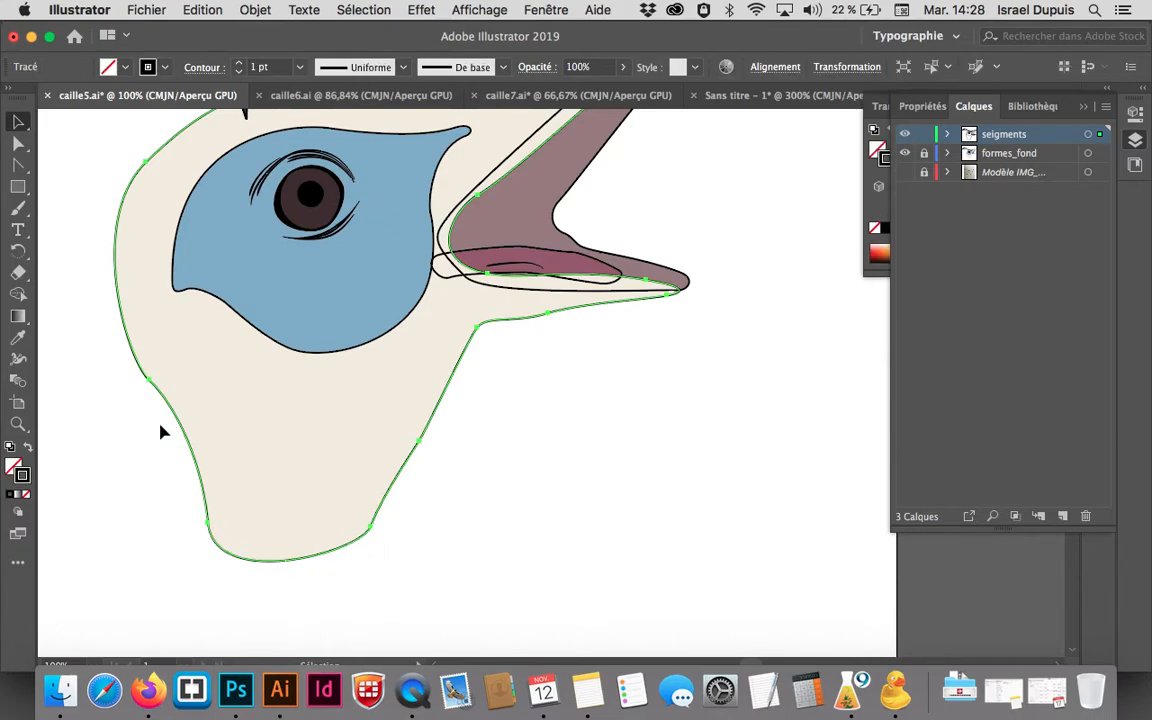
pyautogui.click(19, 275)
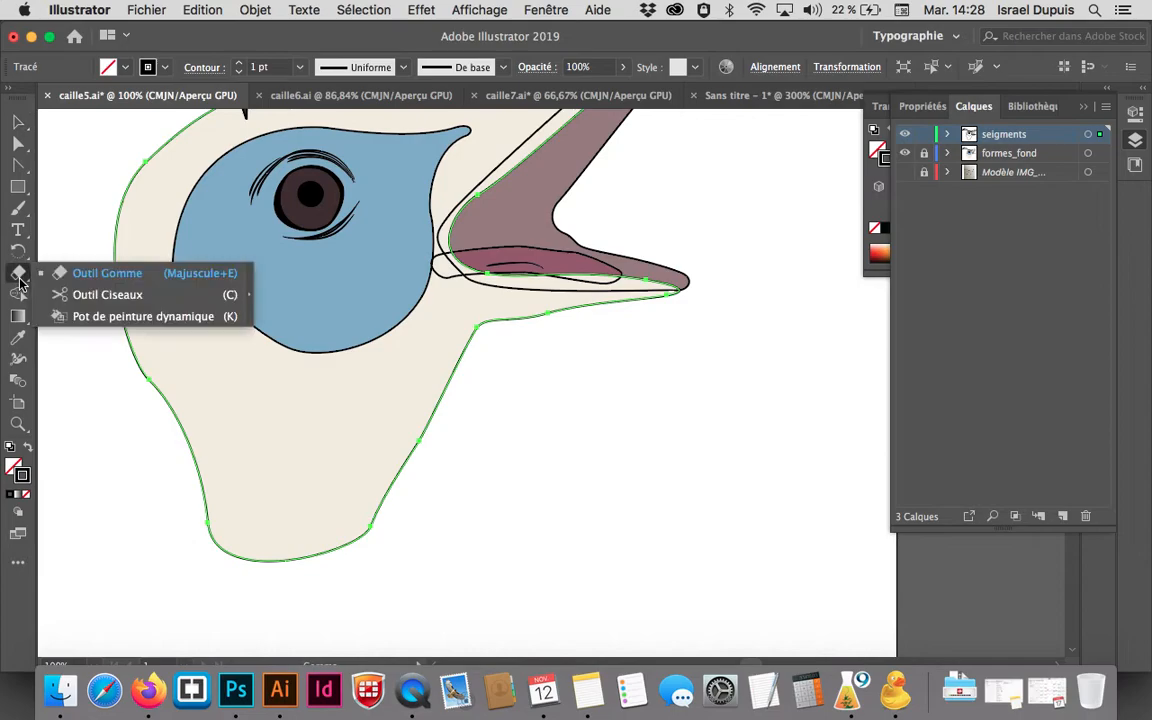
pyautogui.click(96, 294)
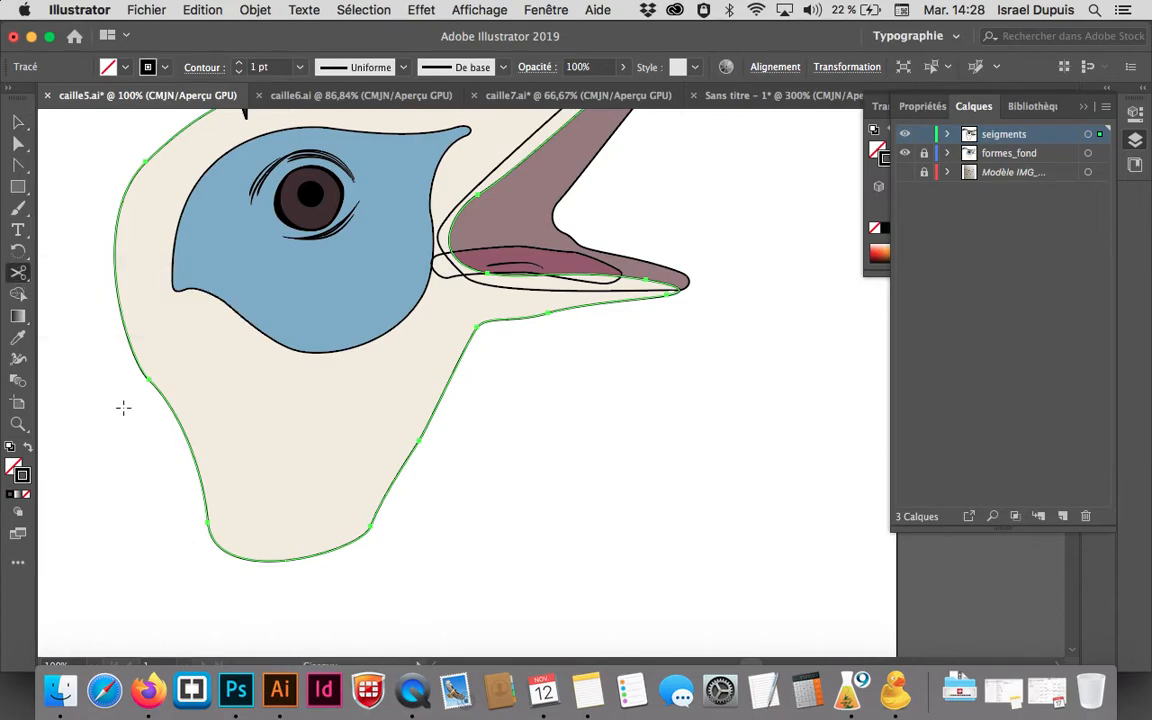
pyautogui.click(209, 533)
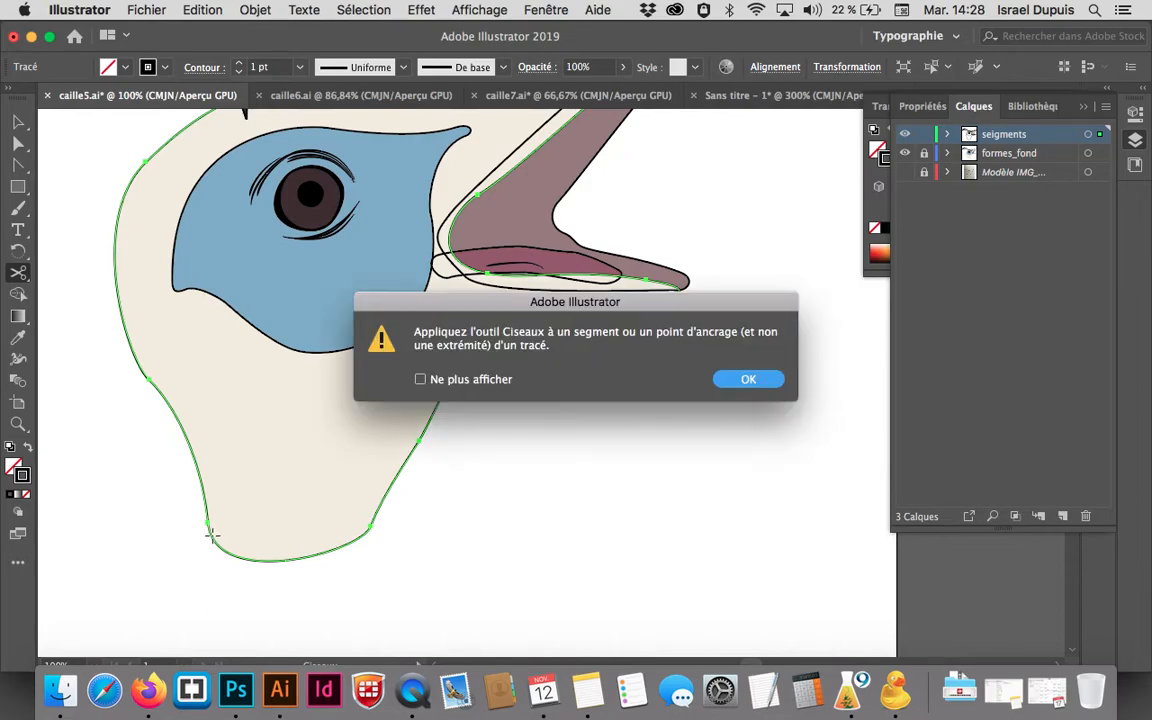
pyautogui.click(765, 378)
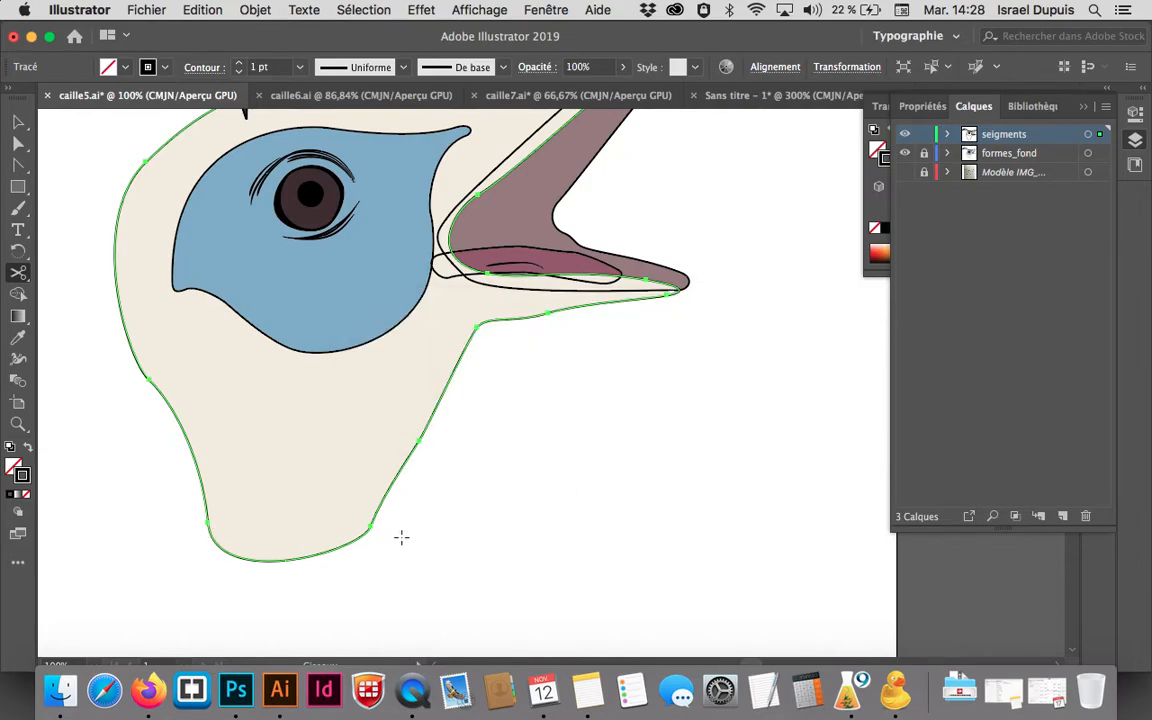
pyautogui.click(363, 537)
pyautogui.click(212, 539)
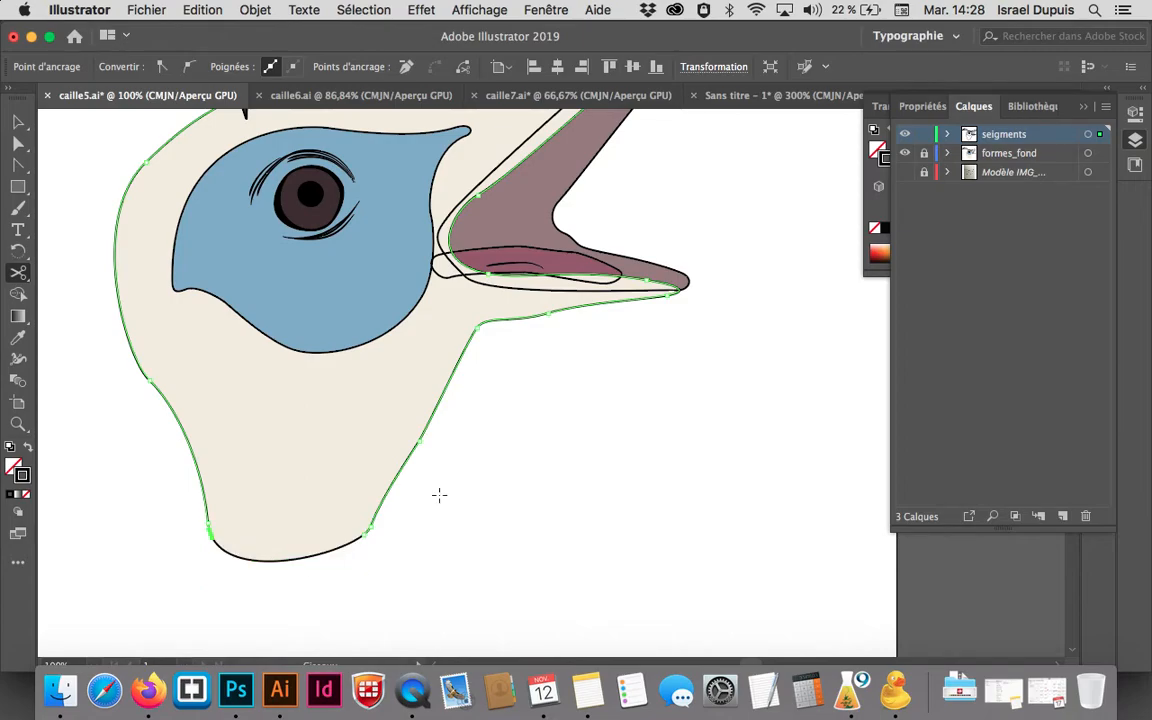
# Delete the curved outline segment that closes the base of the neck, using Direct Selection
pyautogui.click(16, 145)
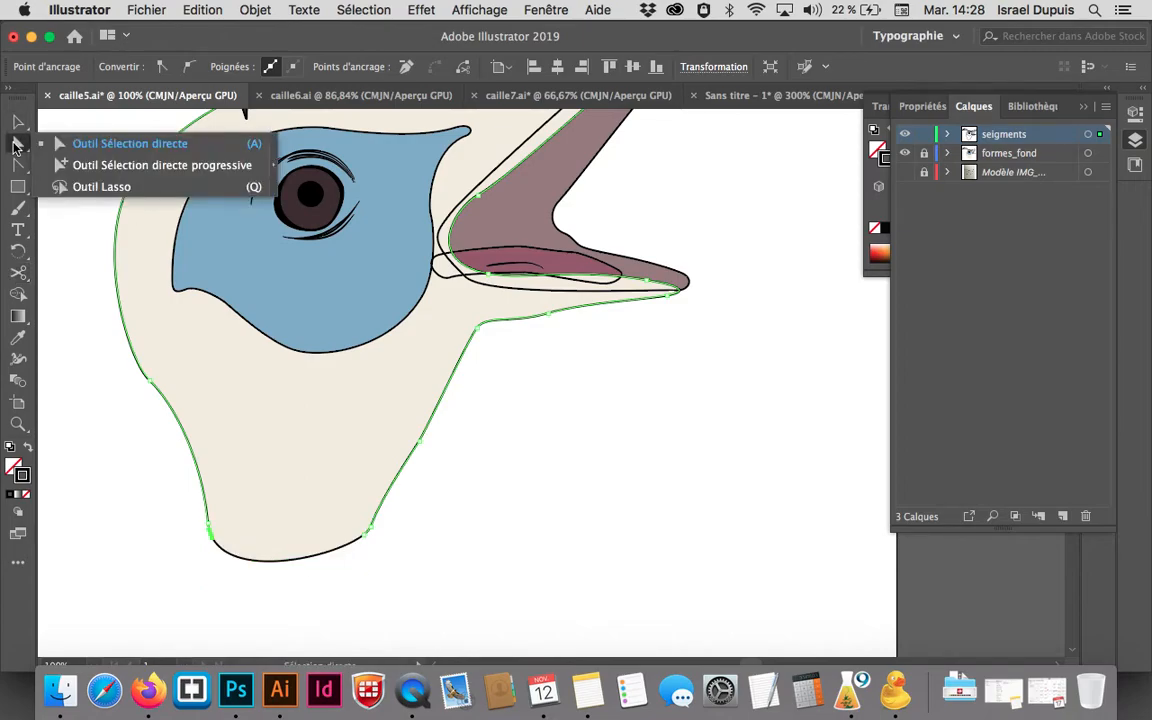
pyautogui.click(68, 147)
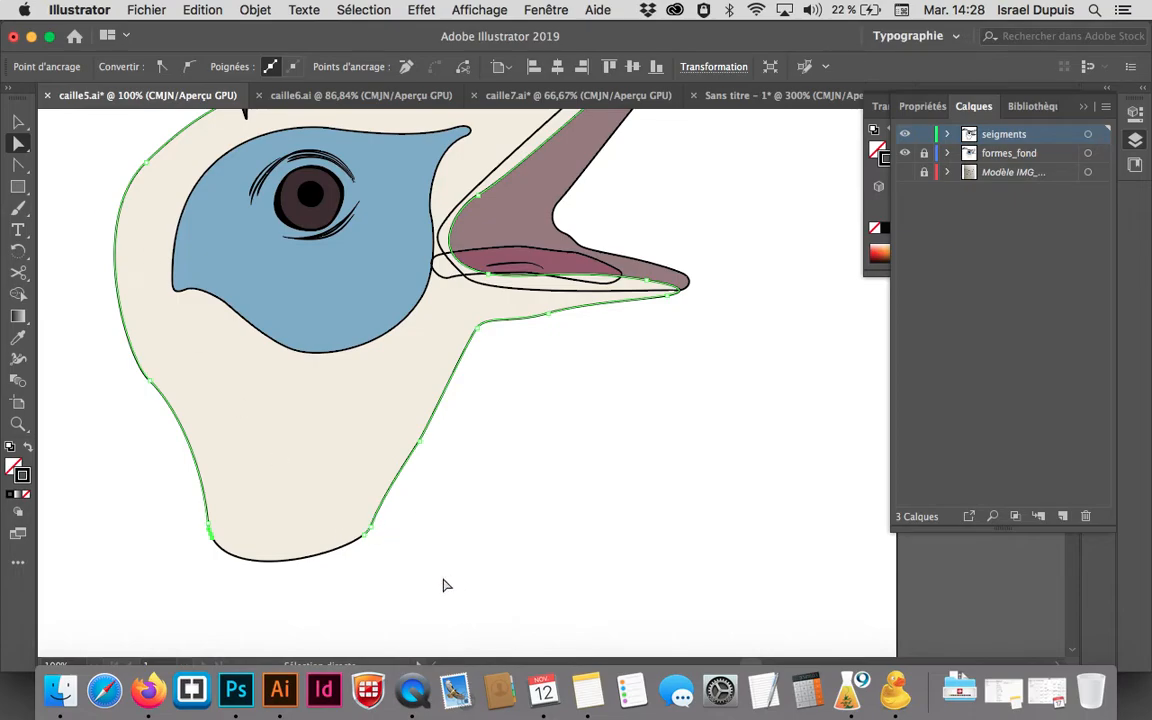
pyautogui.click(340, 577)
pyautogui.click(310, 568)
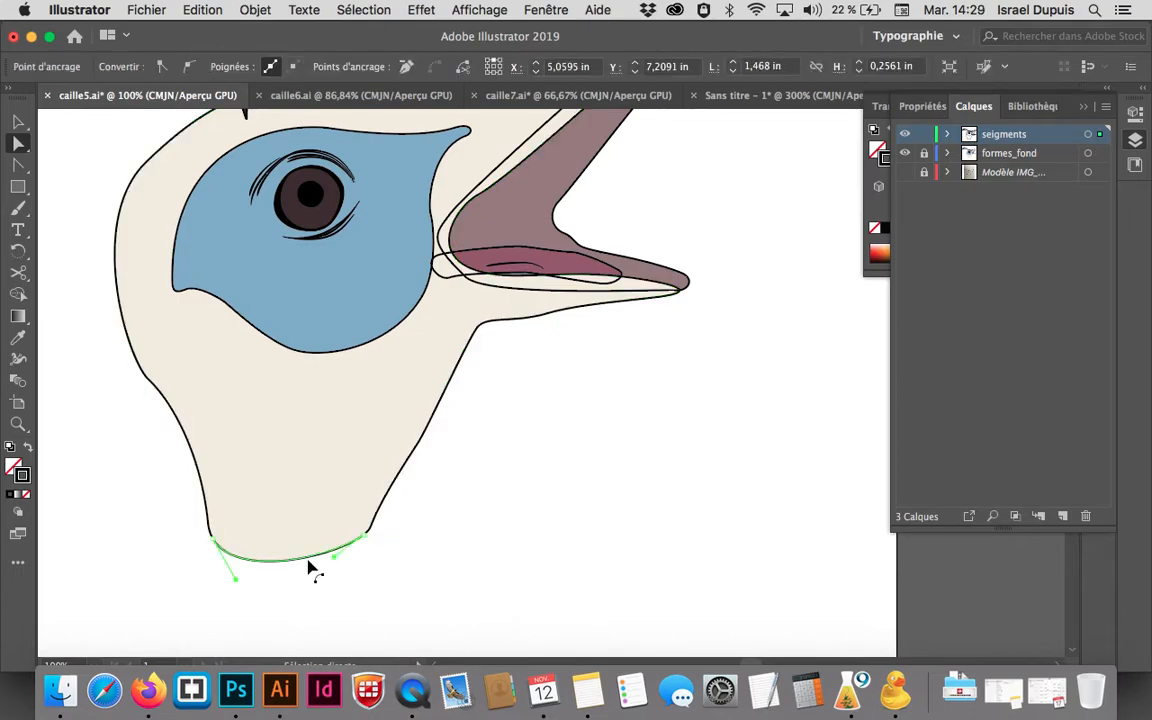
pyautogui.press('Delete')
pyautogui.click(310, 568)
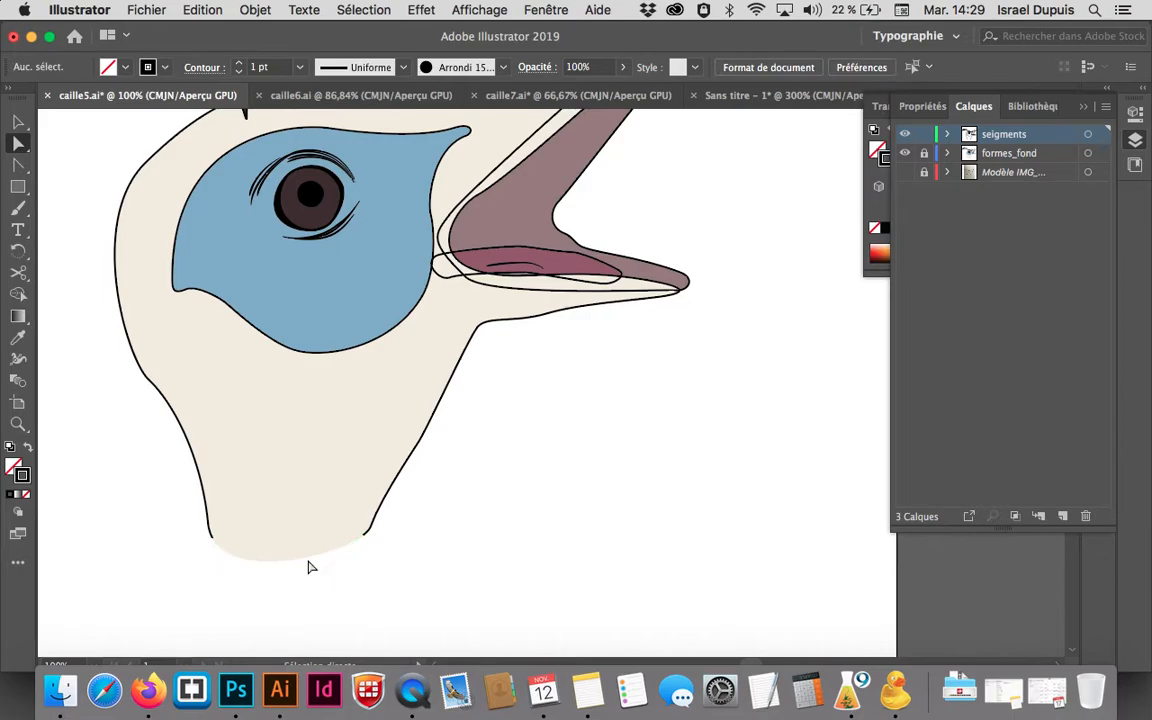
# Try deleting the outline's end anchor point on the throat side of the neck and undo it
pyautogui.click(365, 534)
pyautogui.press('super+a')
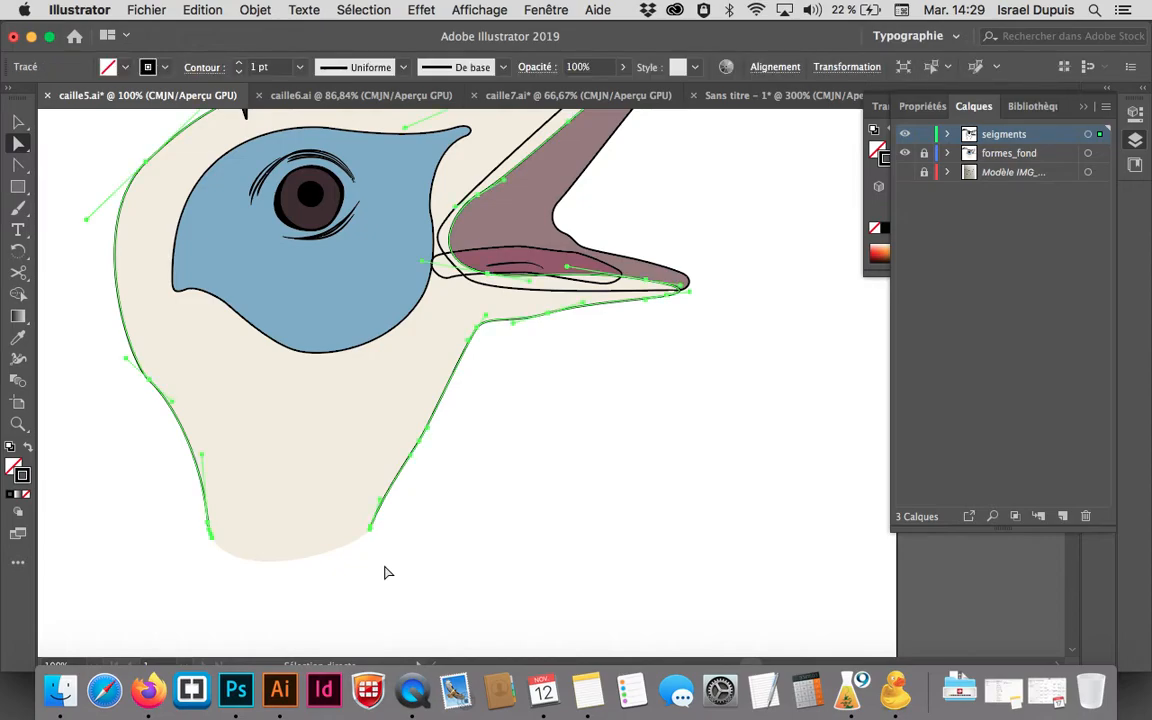
pyautogui.click(383, 566)
pyautogui.press('super+z')
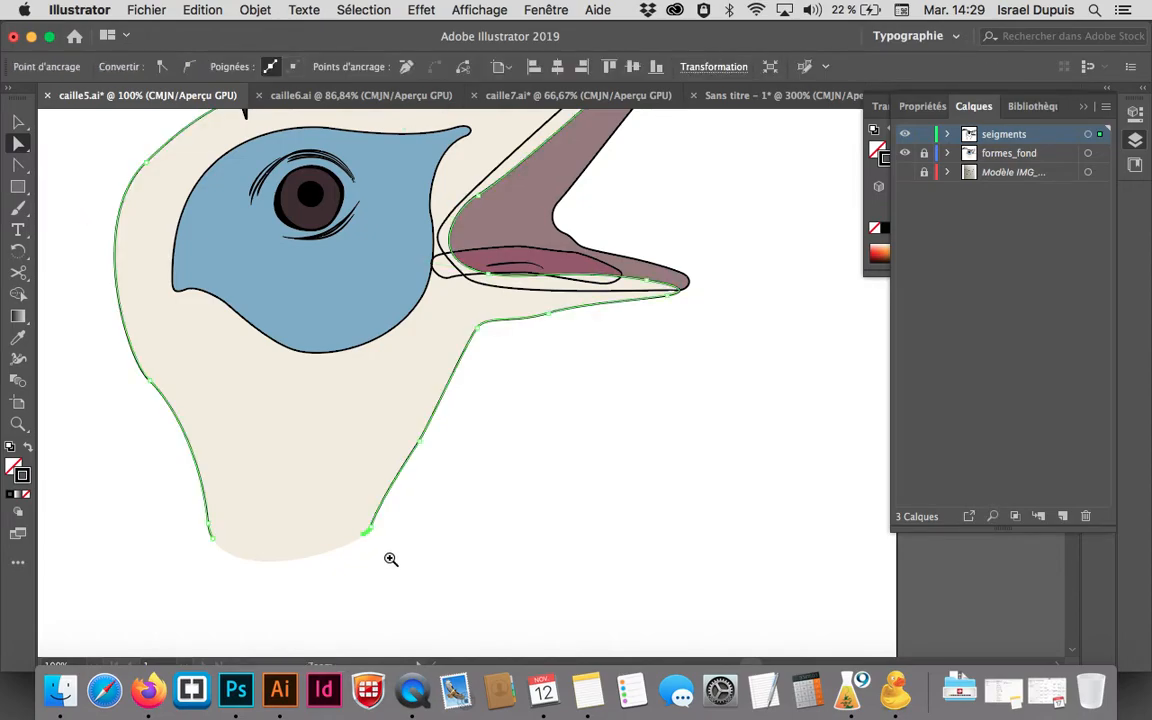
# Delete the leftover end anchor points of the head's outline on both sides of the open neck
pyautogui.keyDown('super'); pyautogui.click(391, 557); pyautogui.keyUp('super')
pyautogui.keyDown('super'); pyautogui.click(569, 346); pyautogui.keyUp('super')
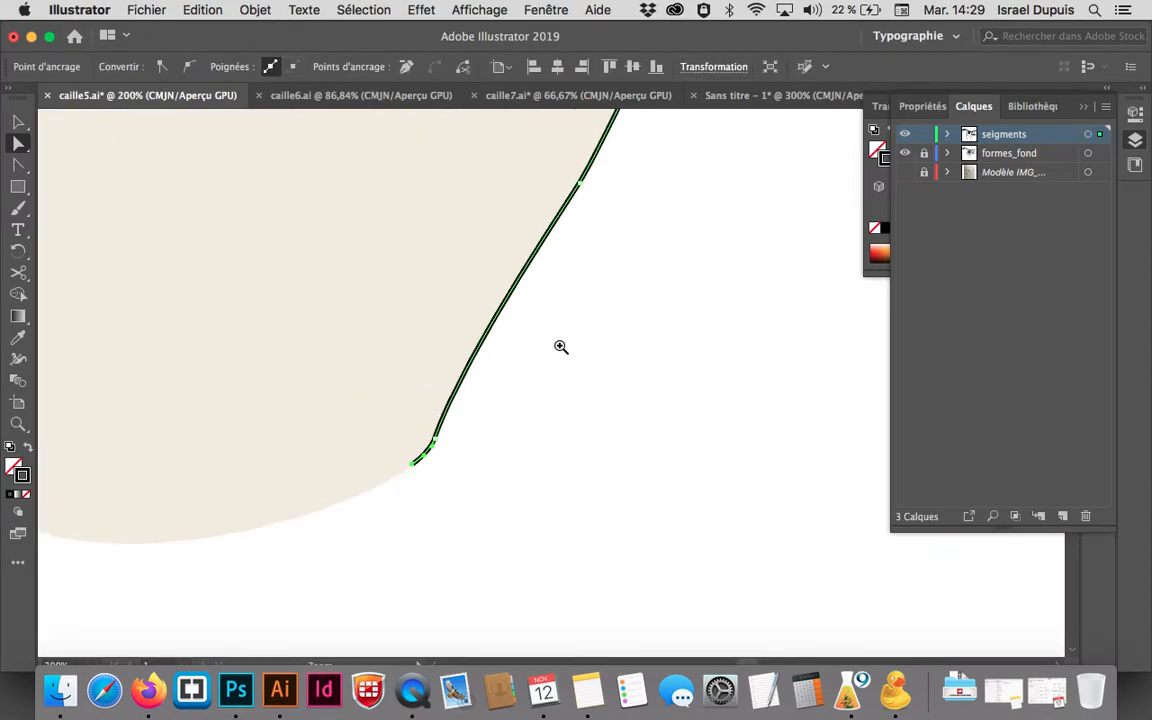
pyautogui.click(414, 466)
pyautogui.press('Delete')
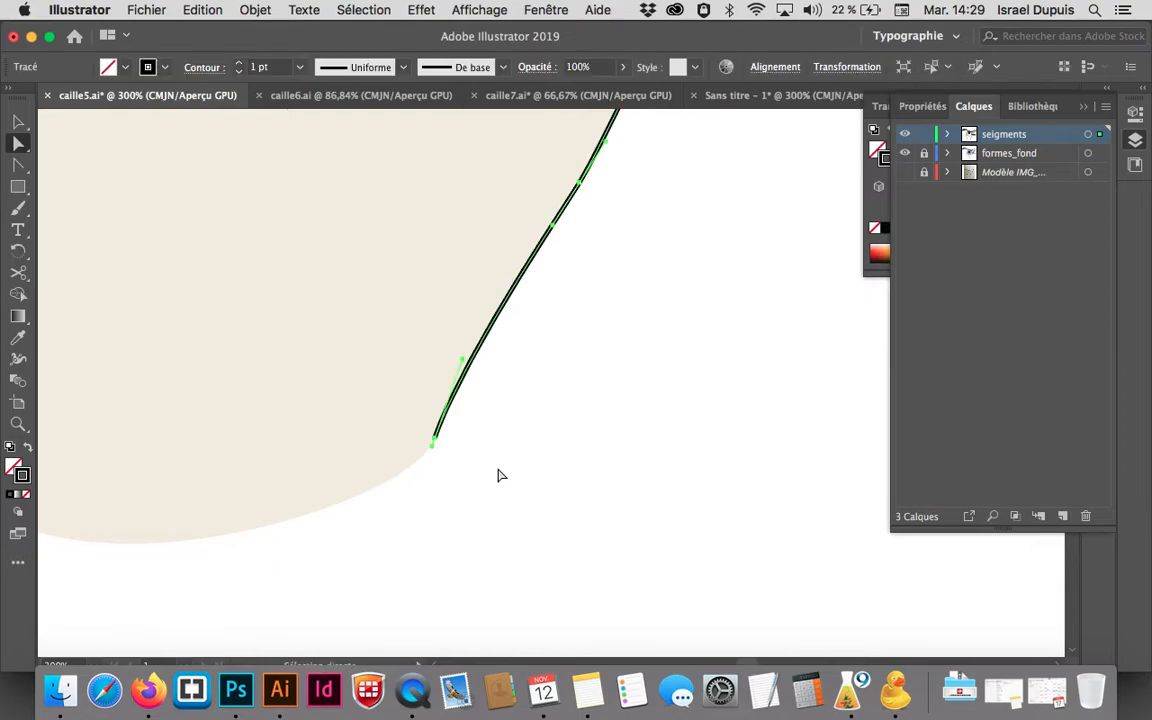
pyautogui.click(463, 491)
pyautogui.hscroll(-5, 463, 491)
pyautogui.click(185, 483)
pyautogui.click(185, 483)
pyautogui.press('Delete')
pyautogui.click(172, 497)
# Try deleting the outline's anchor point where the throat meets the lower beak, undo it and deselect the path
pyautogui.keyDown('alt'); pyautogui.keyDown('super'); pyautogui.click(243, 447); pyautogui.keyUp('super'); pyautogui.keyUp('alt')
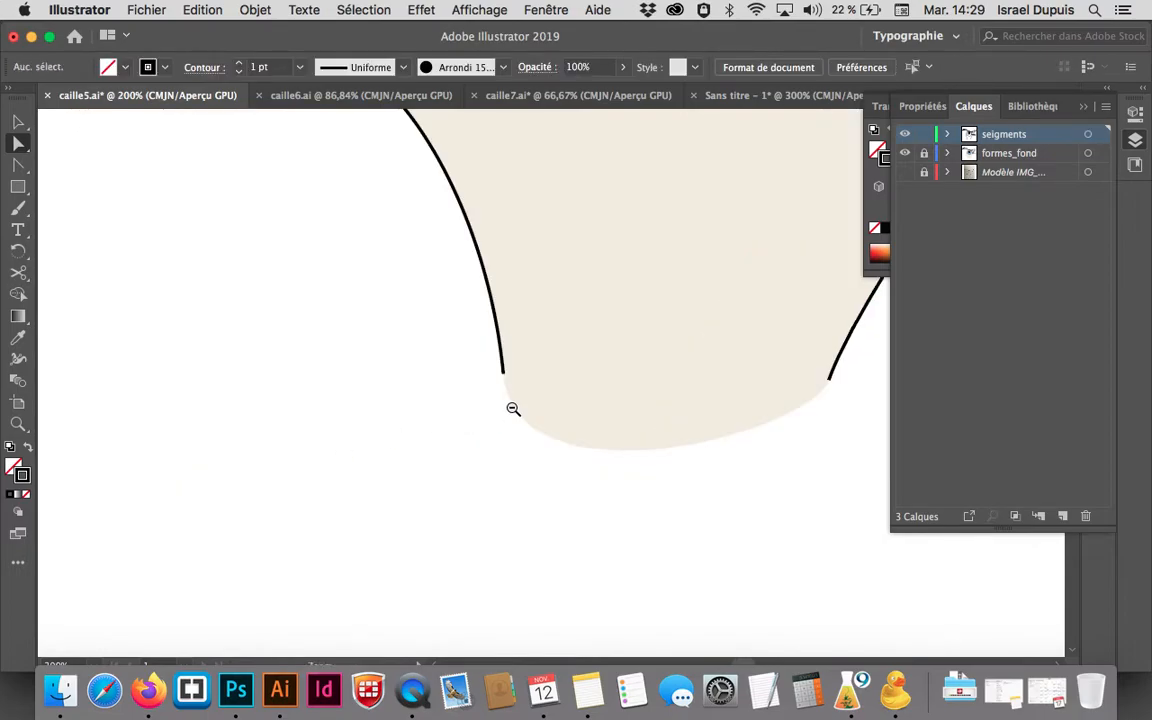
pyautogui.keyDown('alt'); pyautogui.keyDown('super'); pyautogui.click(517, 401); pyautogui.keyUp('super'); pyautogui.keyUp('alt')
pyautogui.click(634, 390)
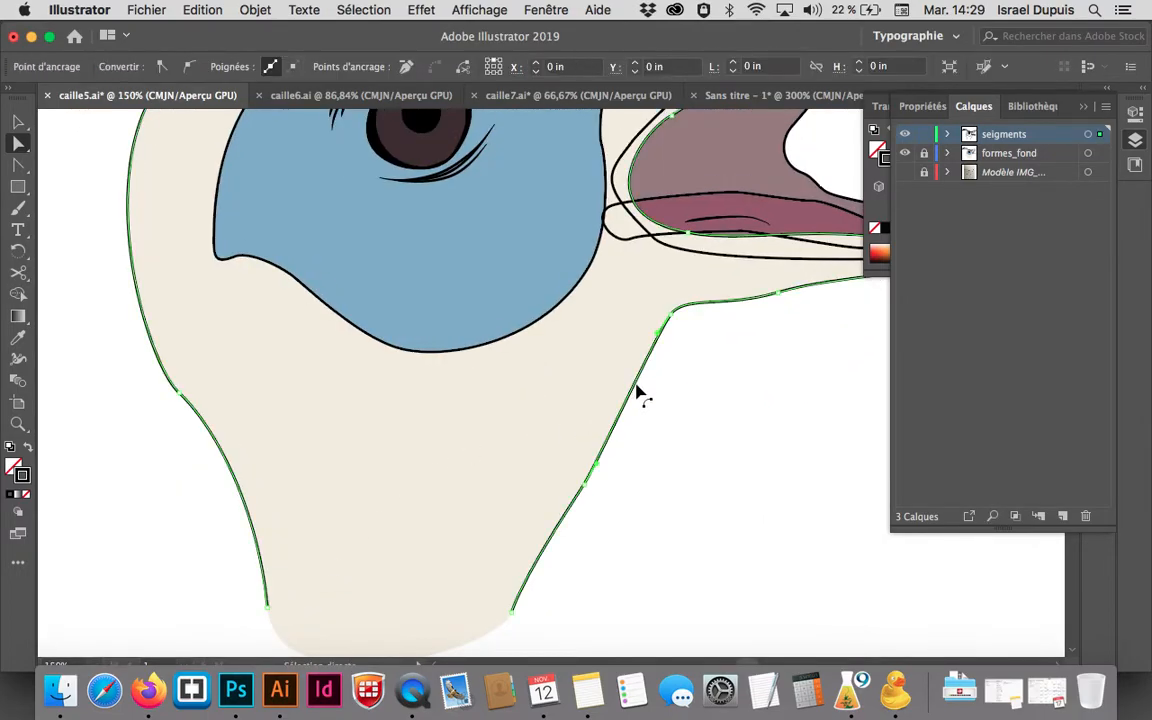
pyautogui.click(672, 318)
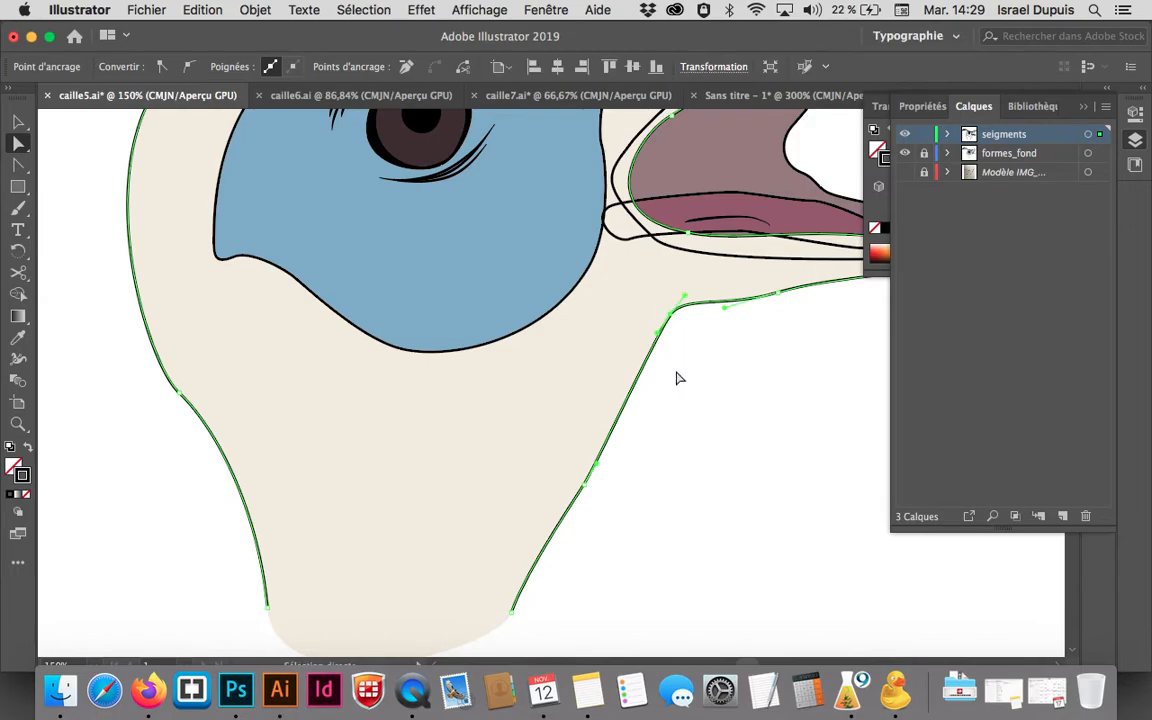
pyautogui.press('Delete')
pyautogui.press('super+z')
pyautogui.click(648, 434)
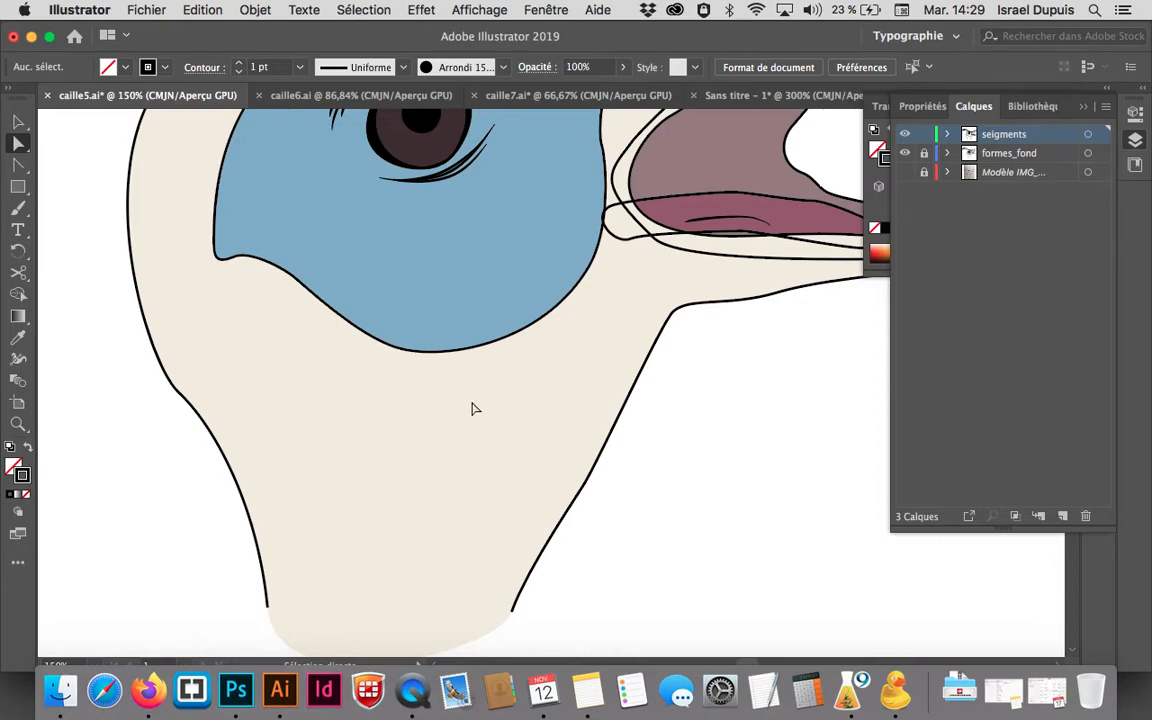
# With the Width tool, thicken the outline at the back of the neck to about 8 pt and thin it along the throat
pyautogui.click(18, 362)
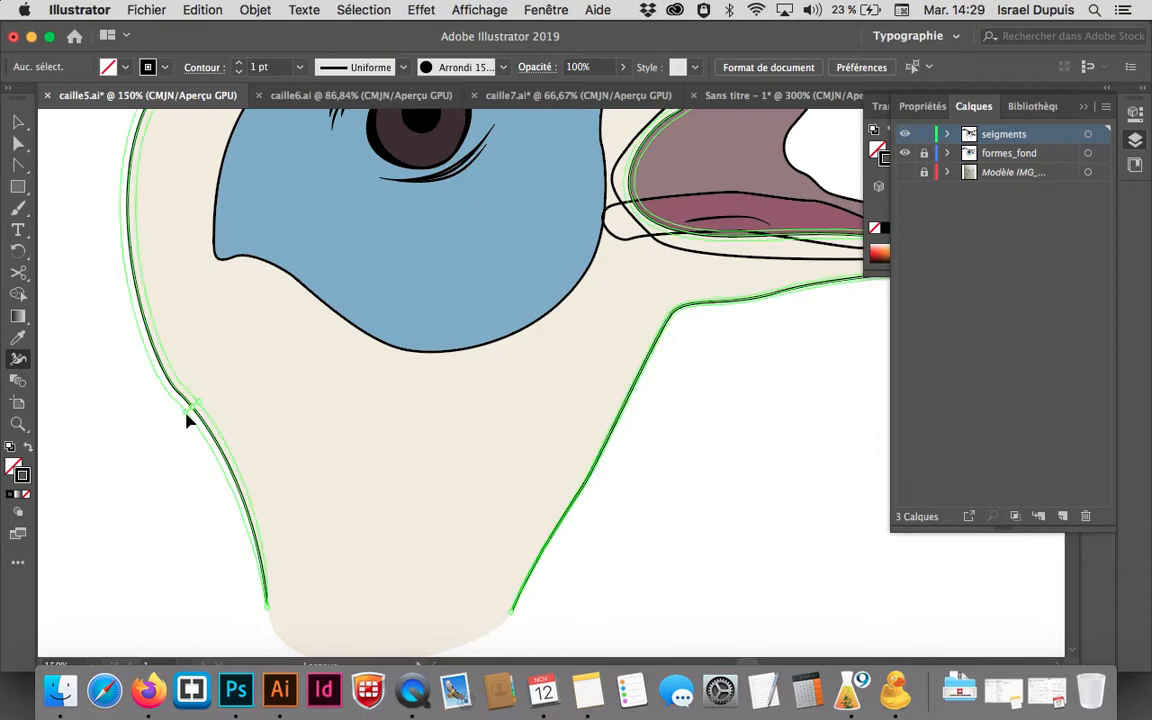
pyautogui.moveTo(185, 416); pyautogui.dragTo(176, 420)
pyautogui.moveTo(636, 396); pyautogui.dragTo(630, 393)
pyautogui.click(18, 121)
pyautogui.click(88, 226)
# Reselect the head's outline and reduce its width at the back of the neck to about 4 pt with the Width tool
pyautogui.keyDown('alt'); pyautogui.click(536, 422); pyautogui.keyUp('alt')
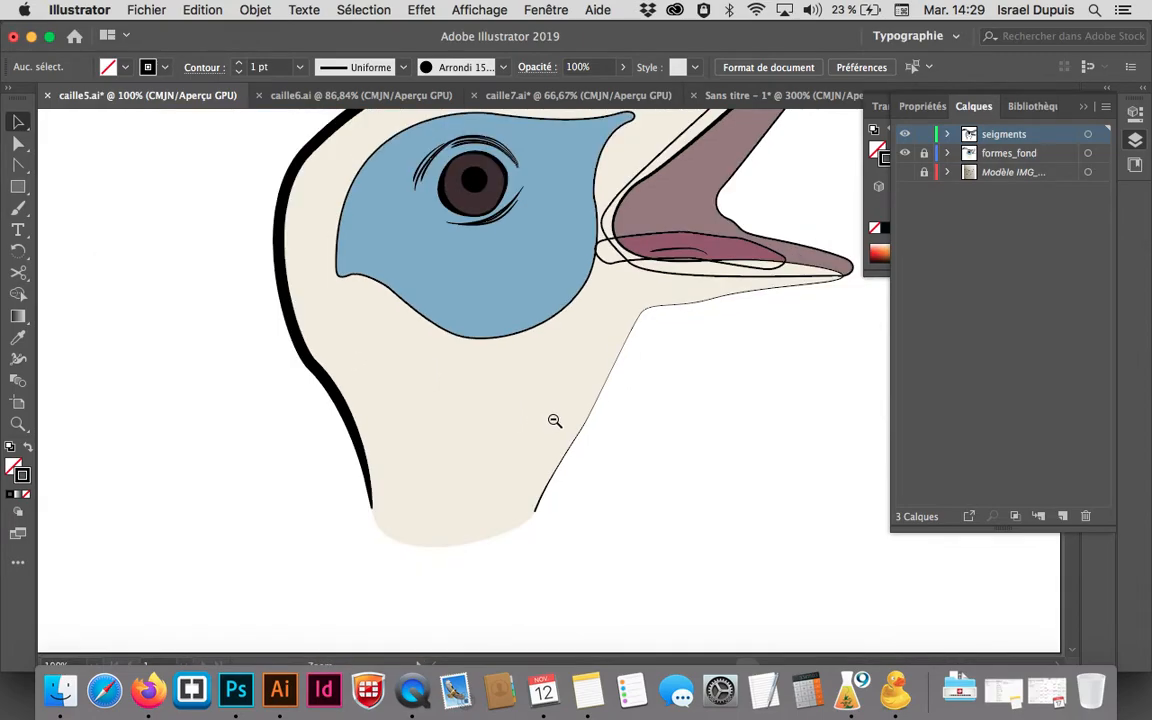
pyautogui.keyDown('alt'); pyautogui.click(470, 445); pyautogui.keyUp('alt')
pyautogui.click(489, 411)
pyautogui.click(514, 380)
pyautogui.scroll(3, 508, 398)
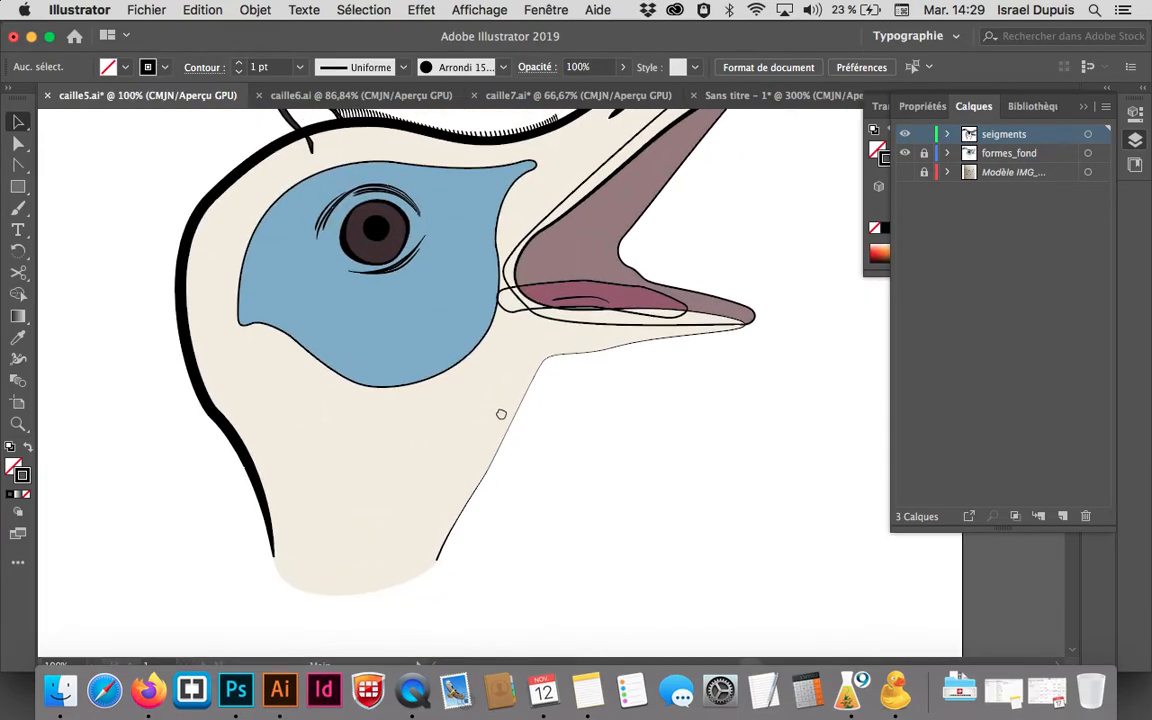
pyautogui.click(145, 300)
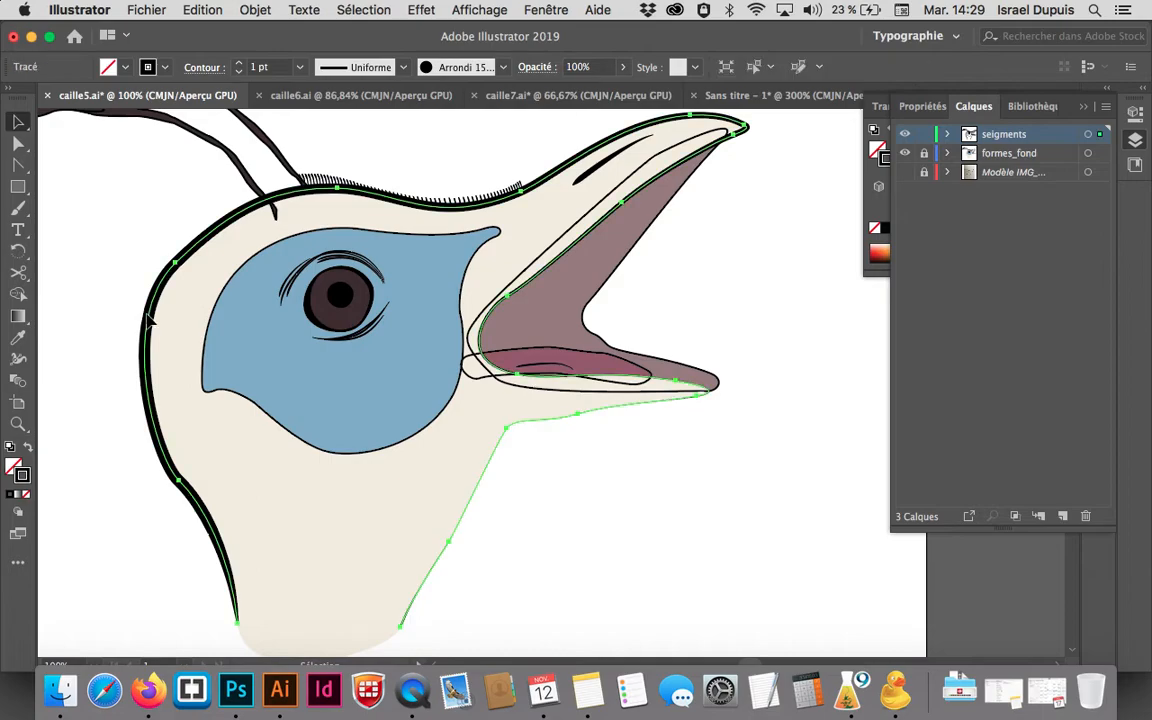
pyautogui.click(18, 358)
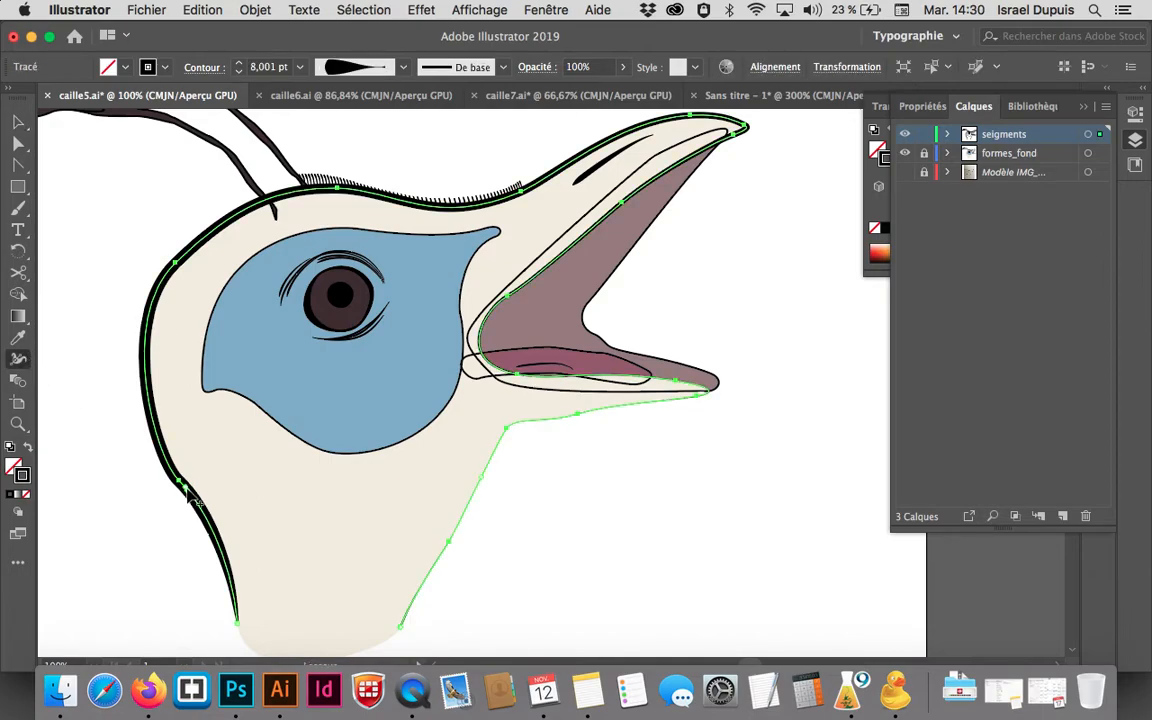
pyautogui.moveTo(196, 495); pyautogui.dragTo(190, 492)
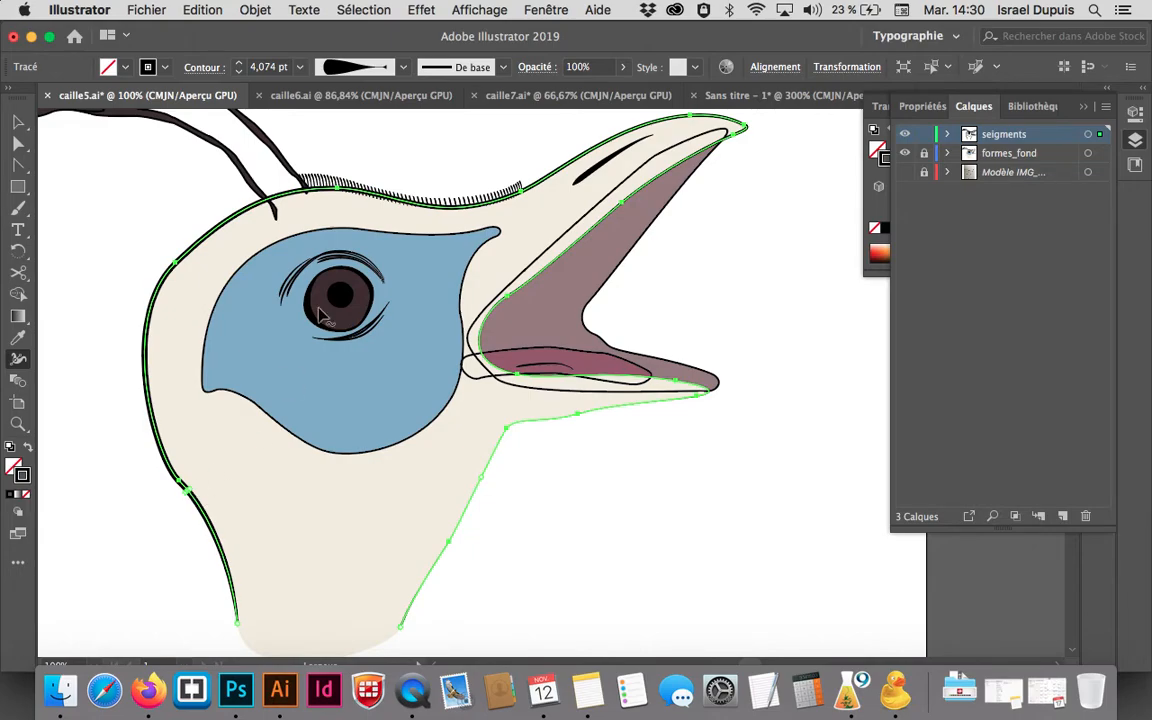
# Save the head outline's variable stroke width as a profile named tete and deselect the outline
pyautogui.click(366, 67)
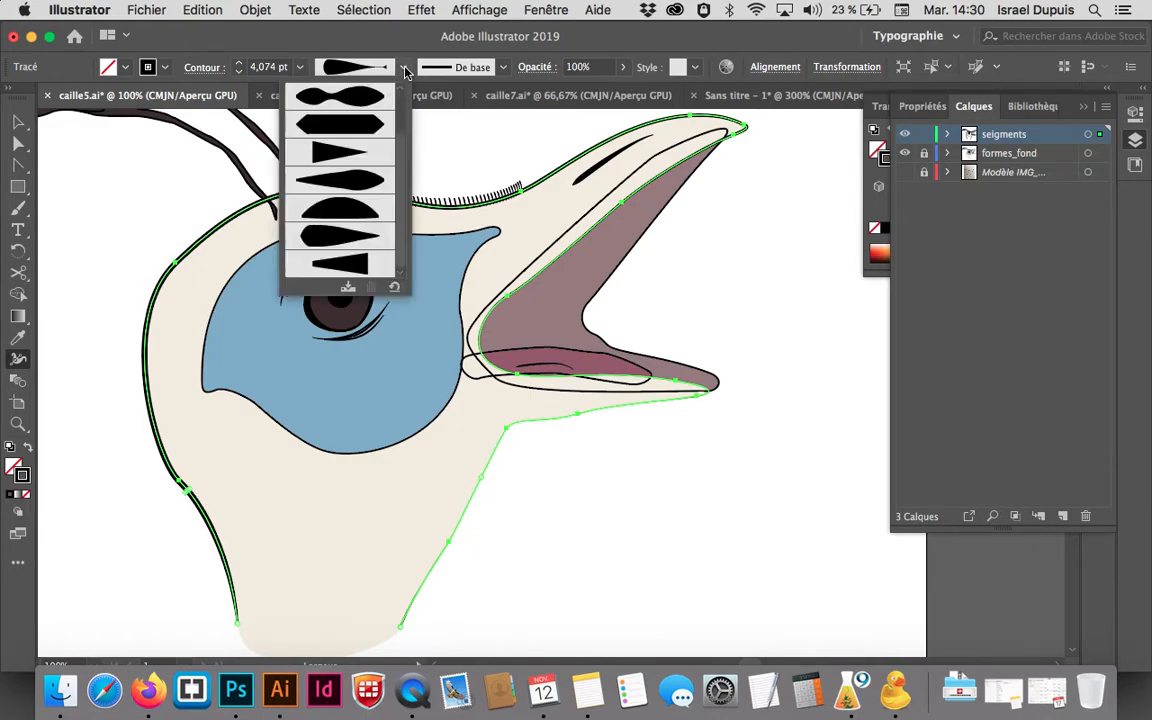
pyautogui.click(348, 287)
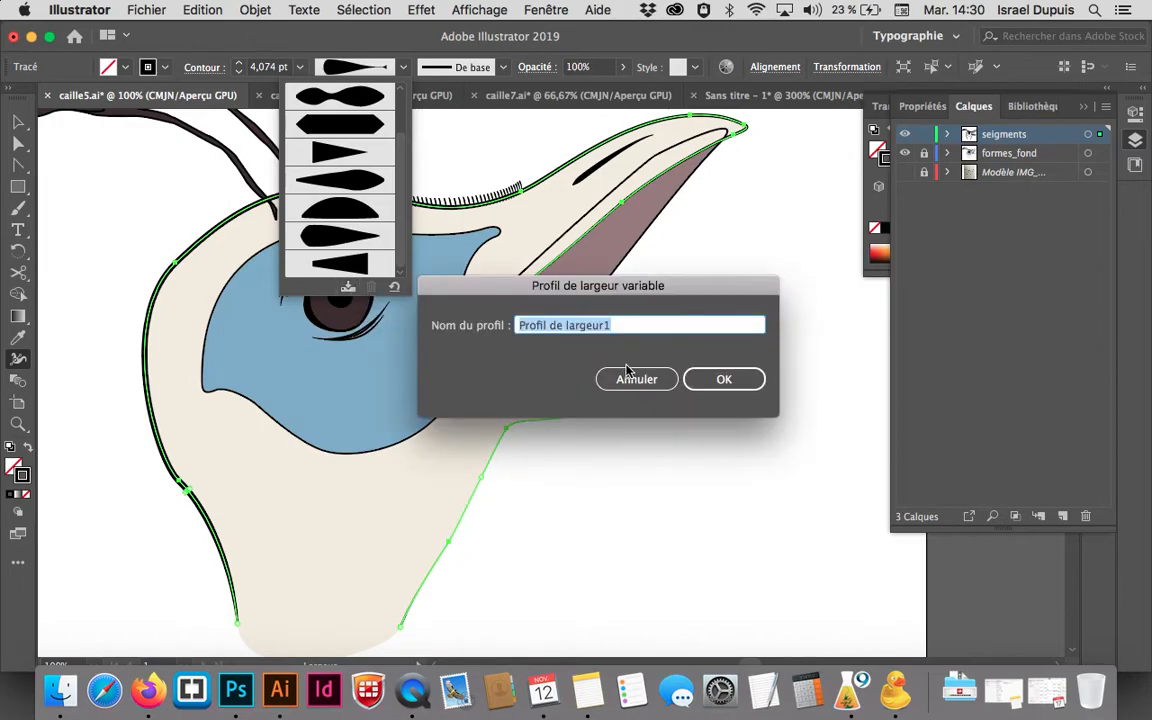
pyautogui.write('tete')
pyautogui.press('Return')
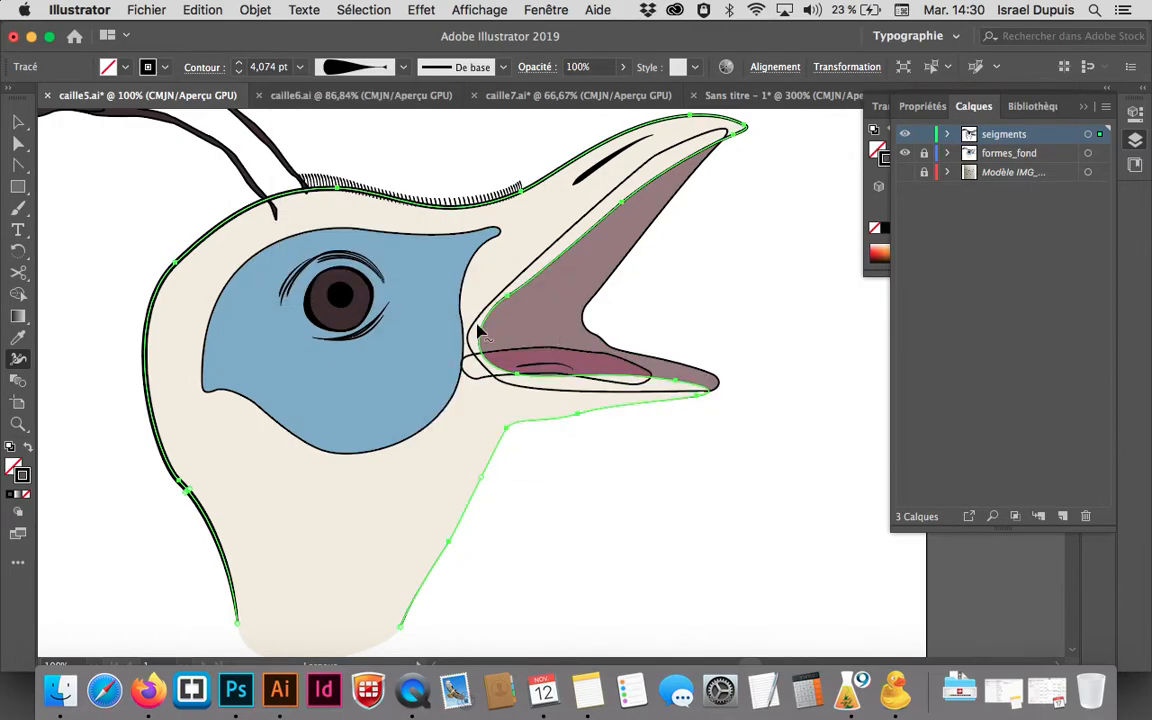
pyautogui.click(18, 121)
pyautogui.click(107, 170)
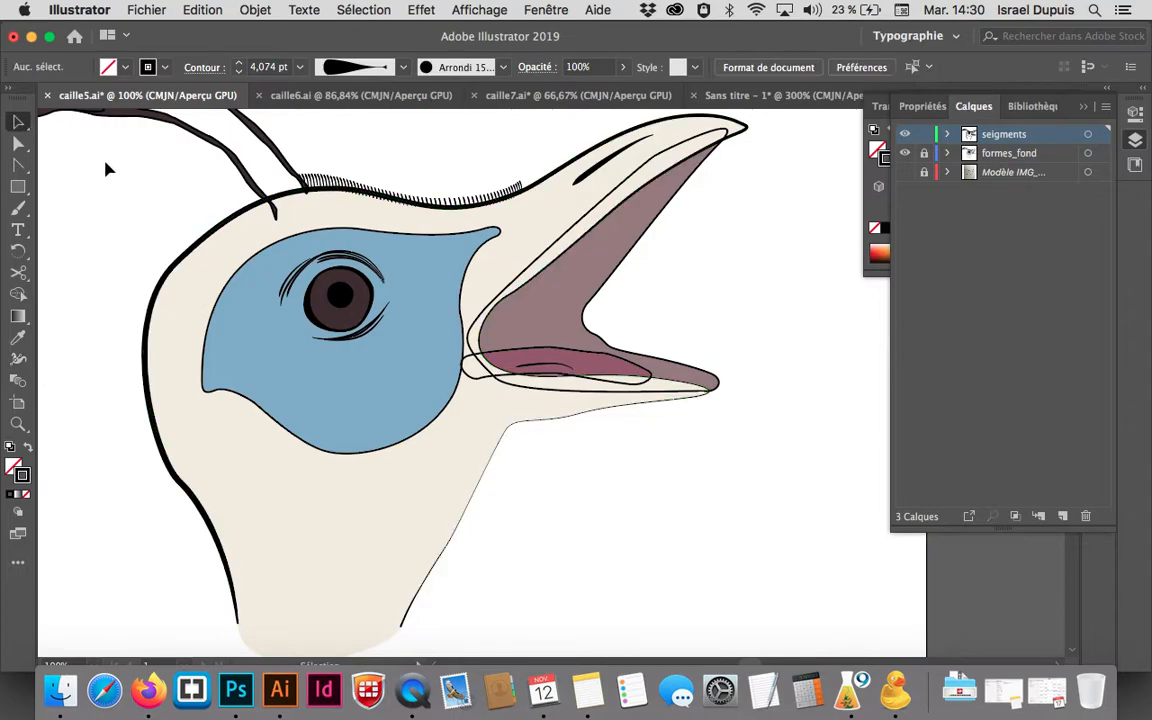
# Cut the blue eye patch's outline at two points along its lower edge with the Scissors tool and delete the piece between them
pyautogui.click(296, 244)
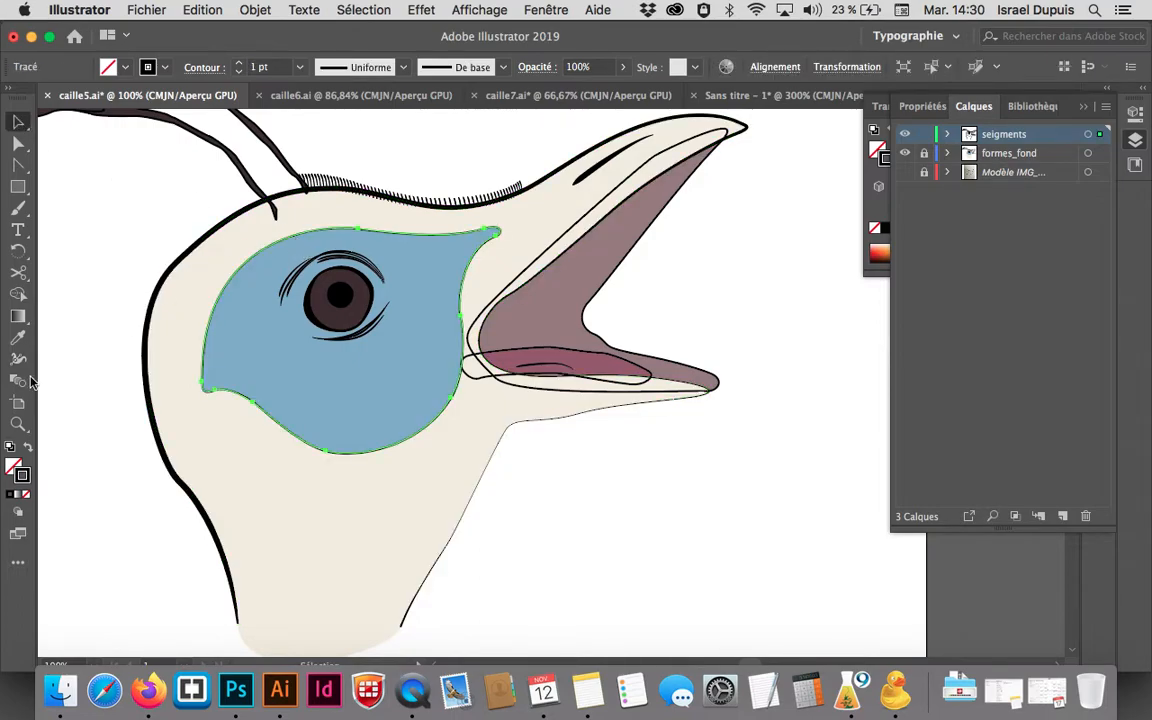
pyautogui.click(23, 274)
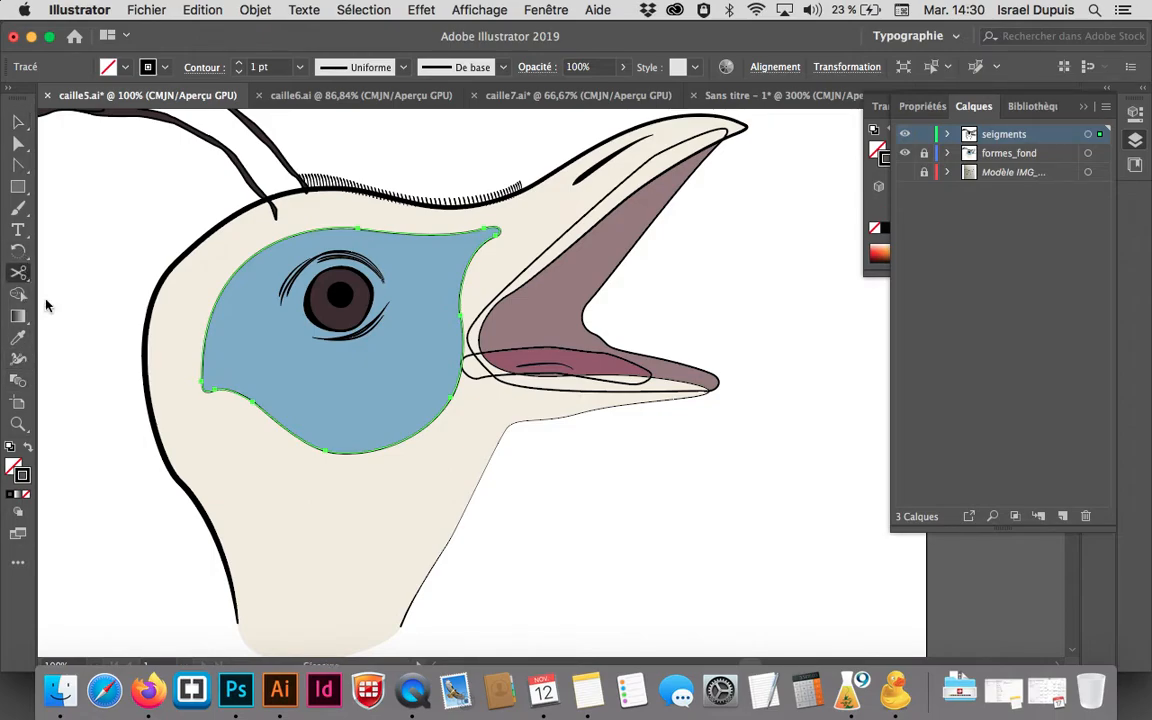
pyautogui.keyDown('super'); pyautogui.click(430, 442); pyautogui.keyUp('super')
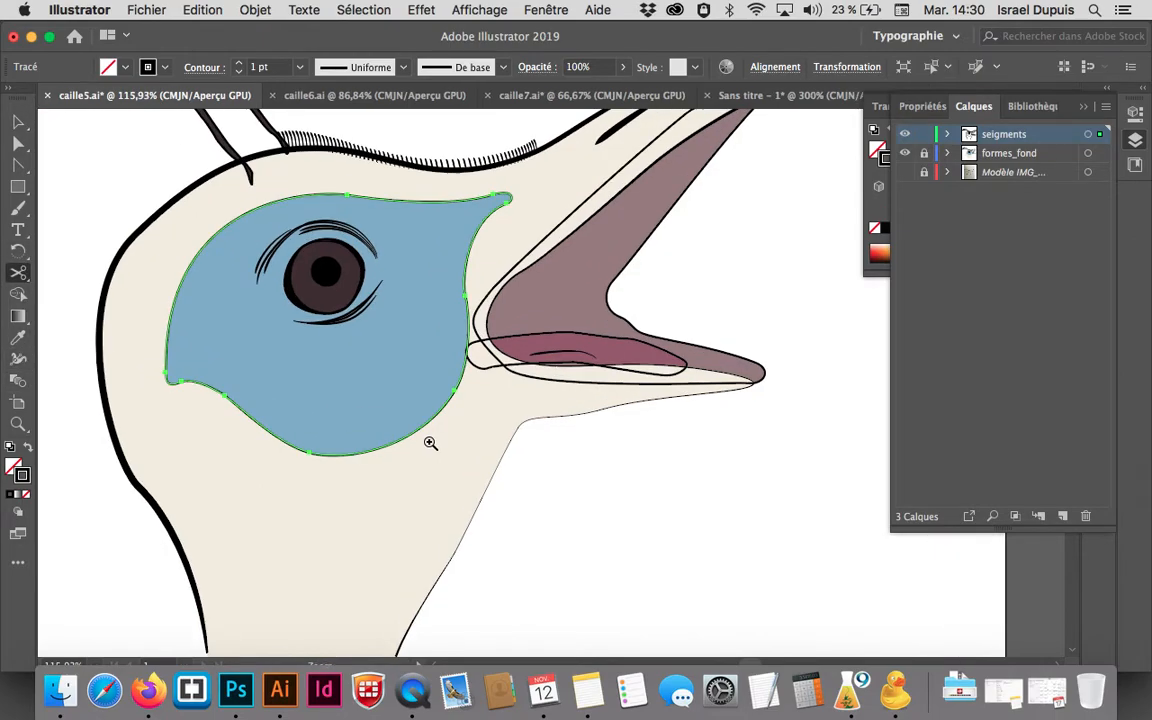
pyautogui.click(278, 437)
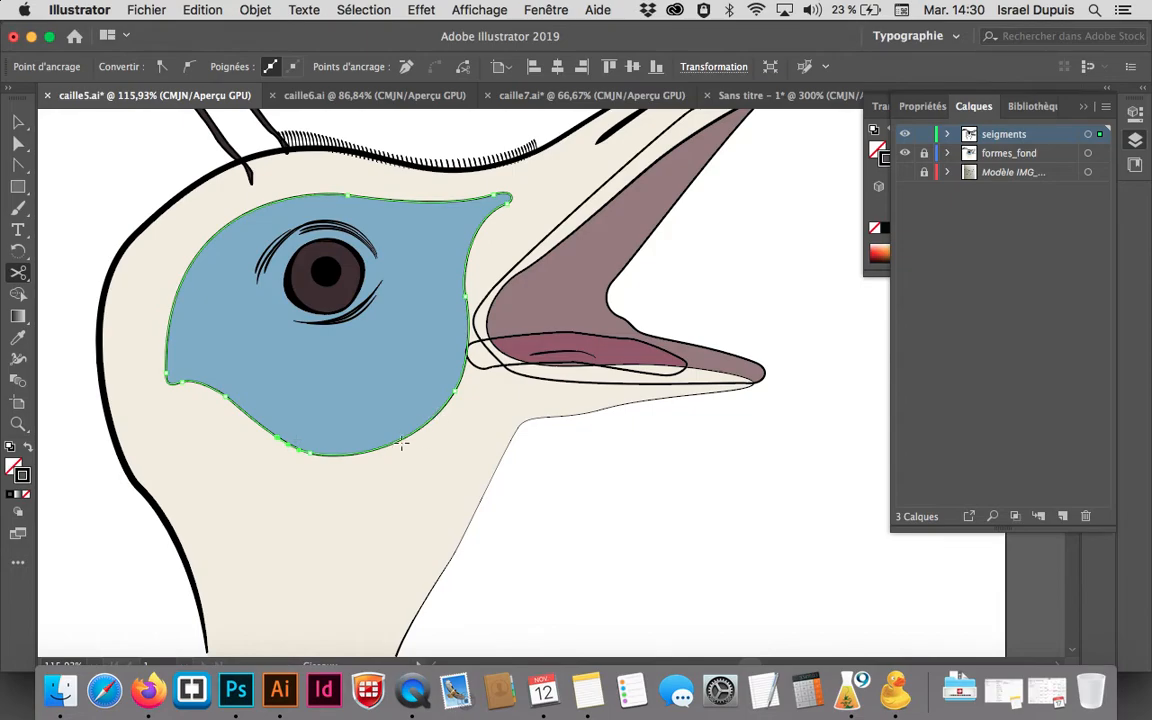
pyautogui.click(358, 453)
pyautogui.keyDown('super'); pyautogui.click(343, 455); pyautogui.keyUp('super')
pyautogui.press('Delete')
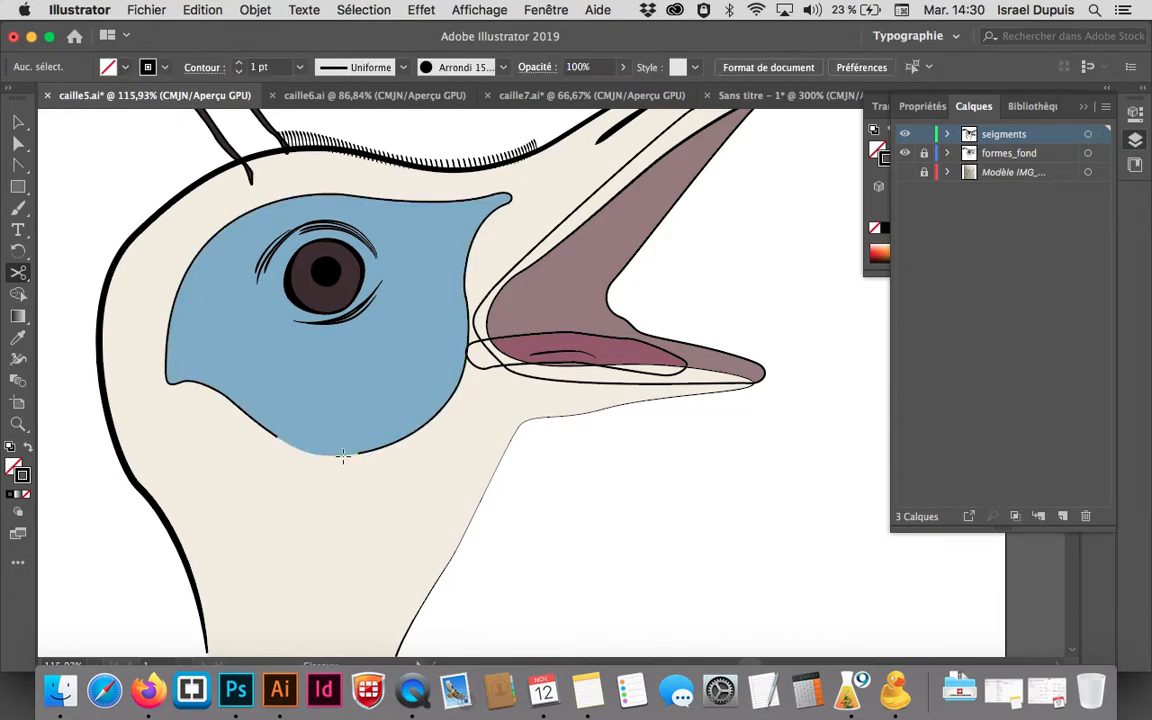
# Cut a second gap in the eye patch's outline on the curve facing the beak's corner and delete that piece
pyautogui.click(443, 412)
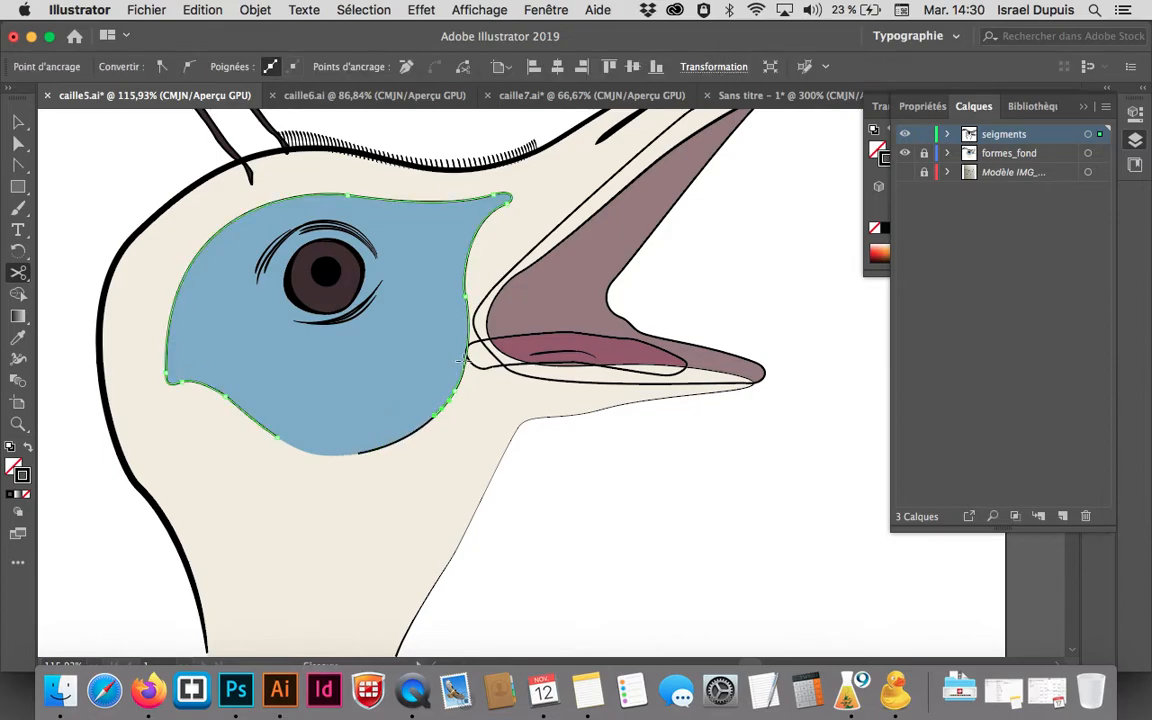
pyautogui.click(463, 358)
pyautogui.click(746, 378)
pyautogui.keyDown('super'); pyautogui.click(458, 389); pyautogui.keyUp('super')
pyautogui.press('Delete')
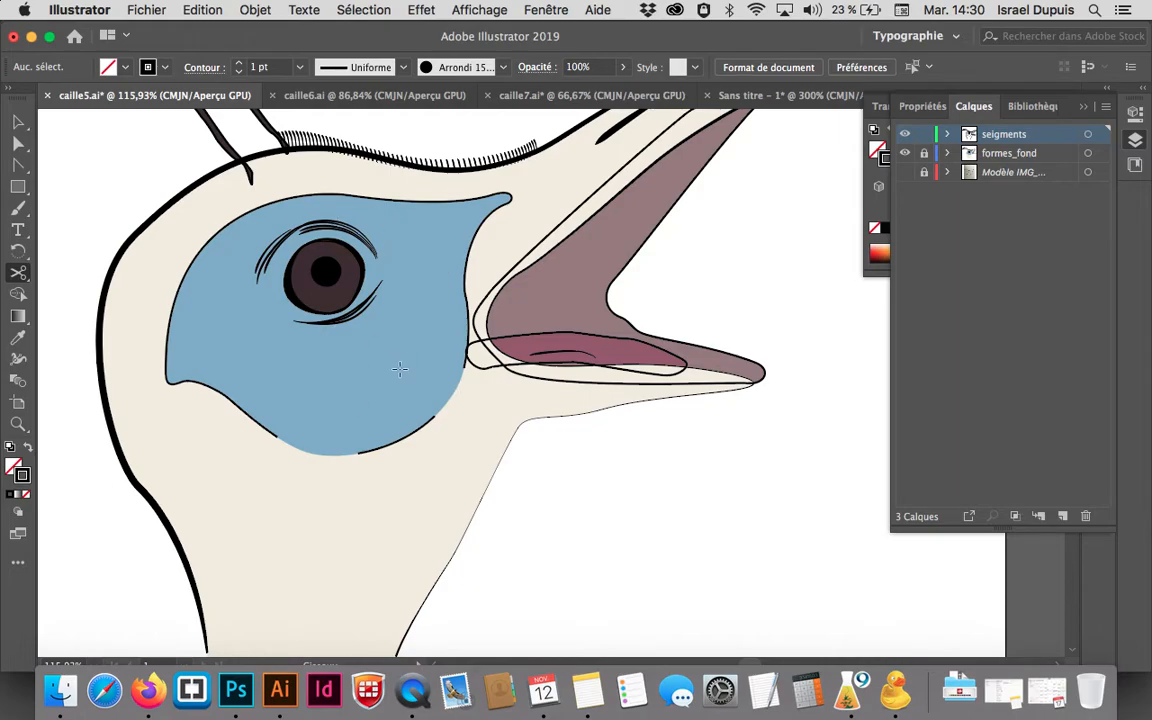
# Apply the saved tete width profile to the short isolated line under the eye patch and deselect it
pyautogui.press('v')
pyautogui.click(405, 447)
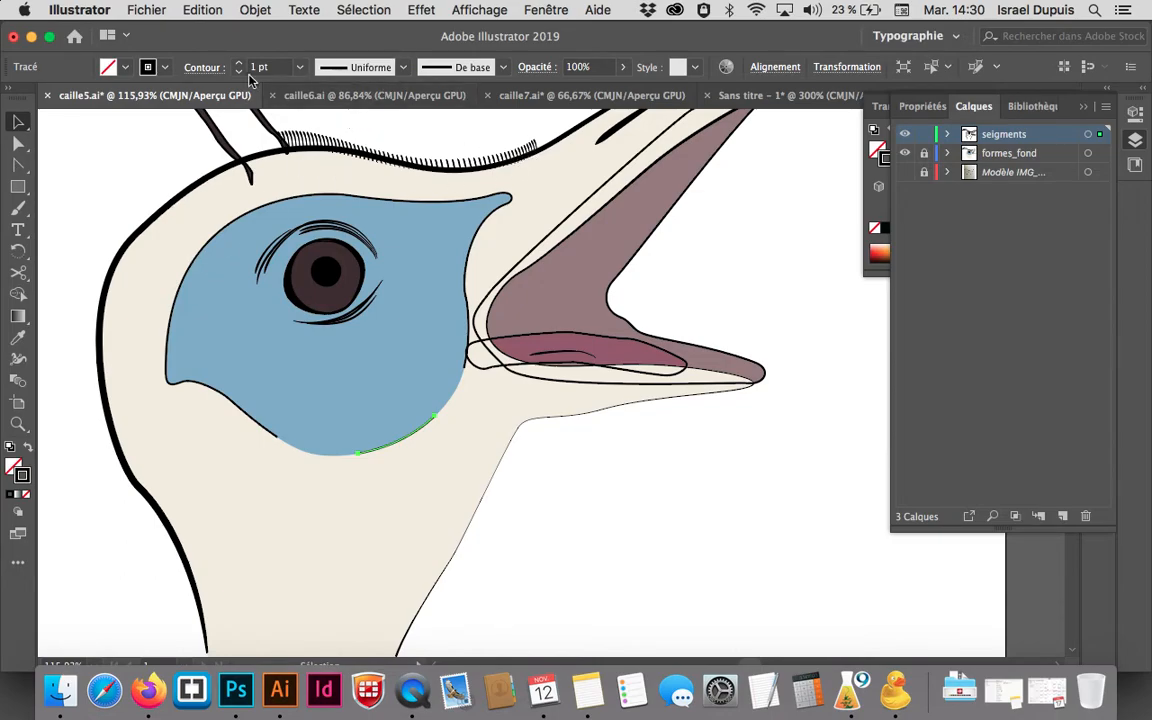
pyautogui.click(362, 66)
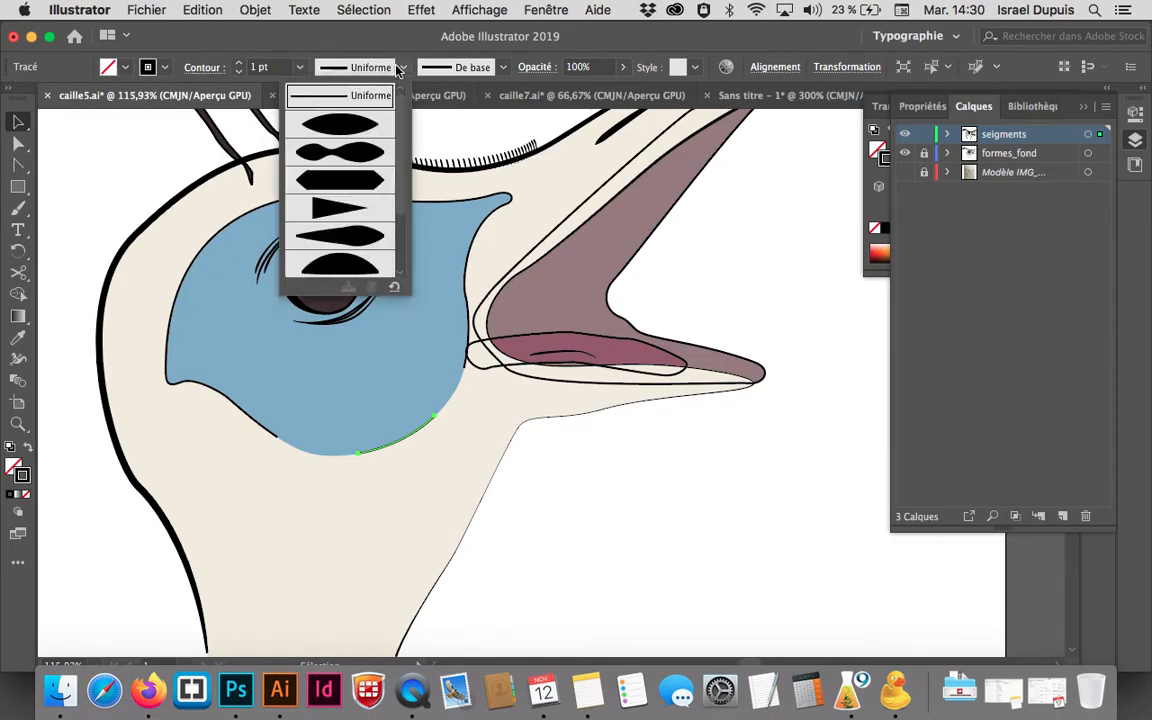
pyautogui.scroll(-3, 390, 220)
pyautogui.click(386, 262)
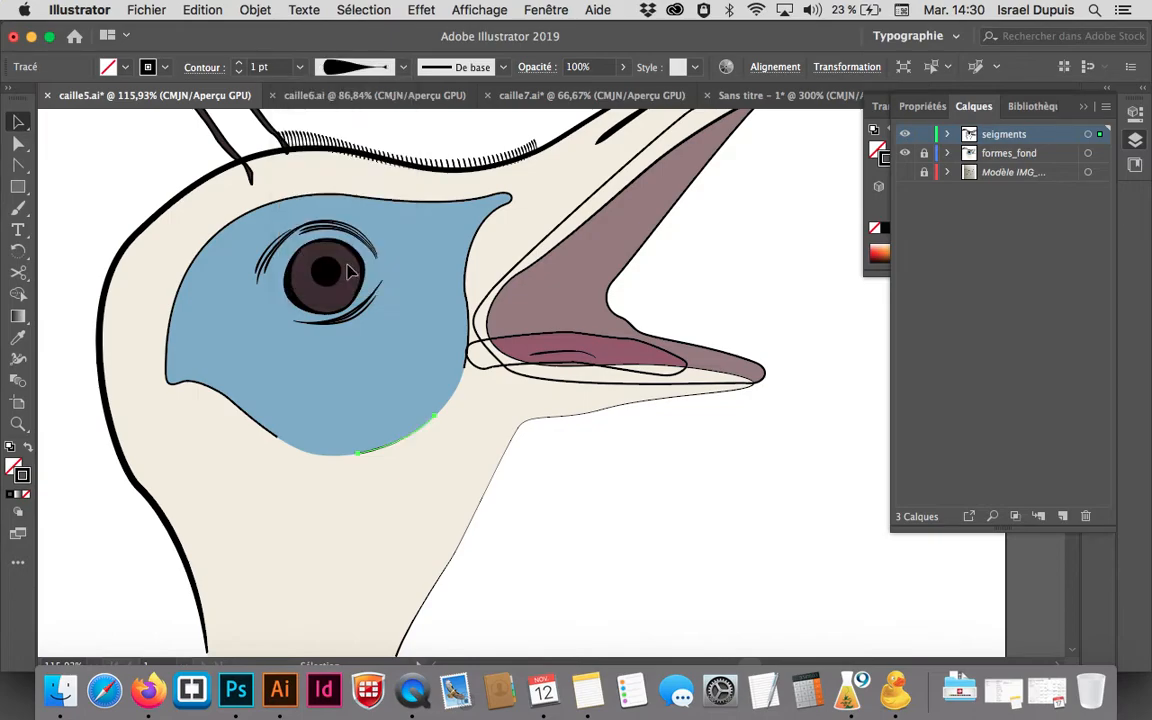
pyautogui.click(538, 432)
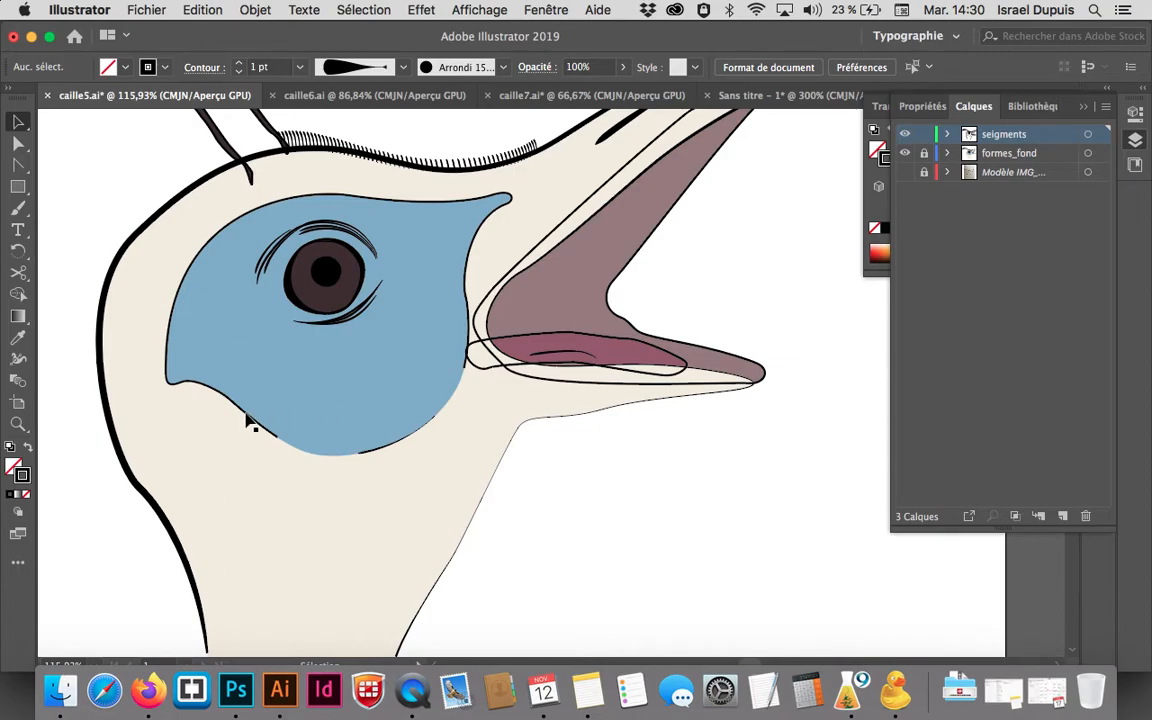
# Apply the tete width profile to the remaining long outline of the eye patch and deselect it
pyautogui.click(224, 378)
pyautogui.click(401, 67)
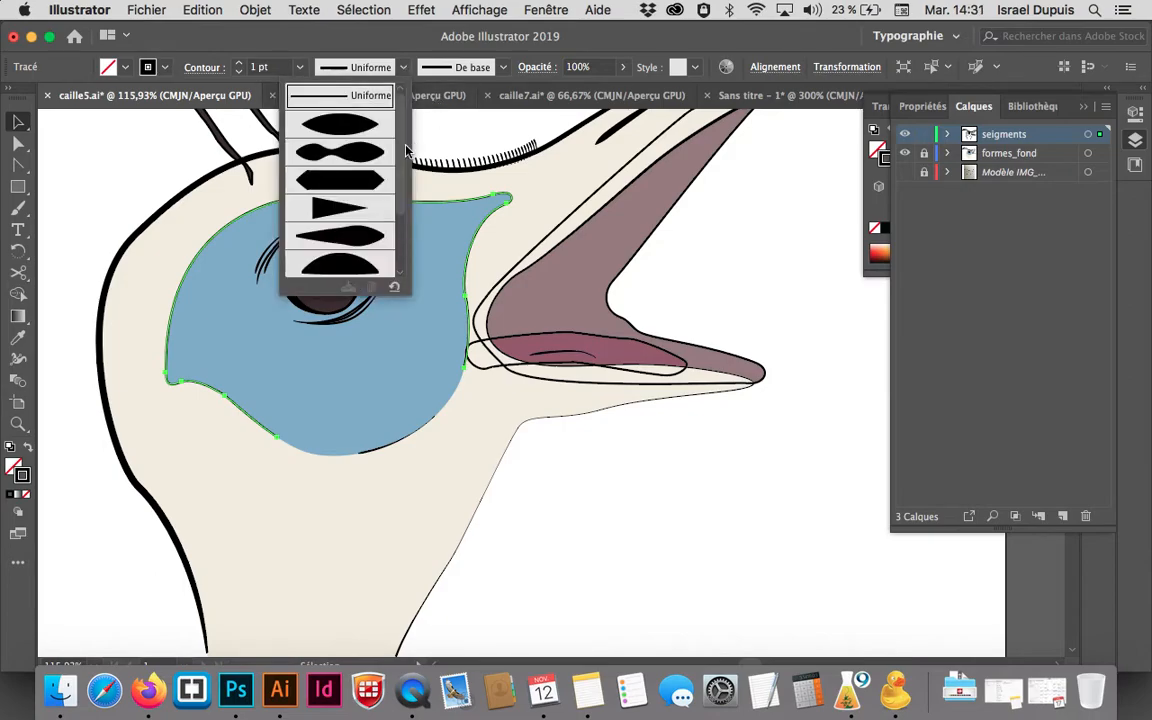
pyautogui.moveTo(399, 165); pyautogui.dragTo(398, 270)
pyautogui.click(362, 265)
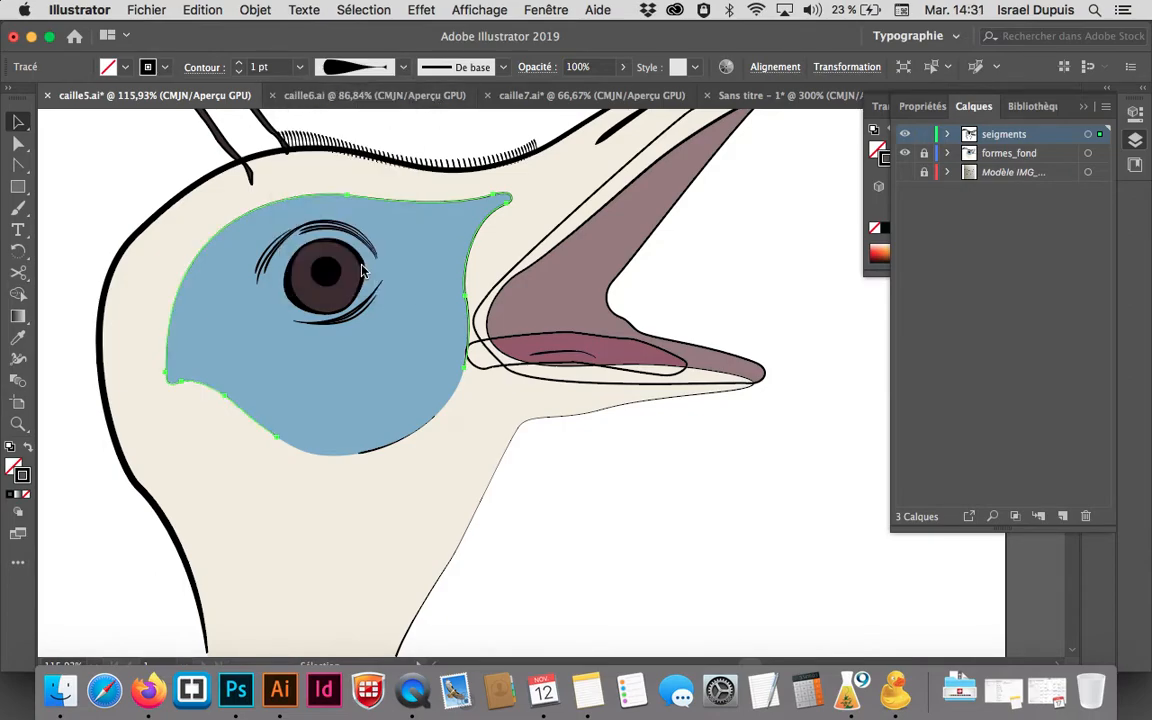
pyautogui.click(538, 519)
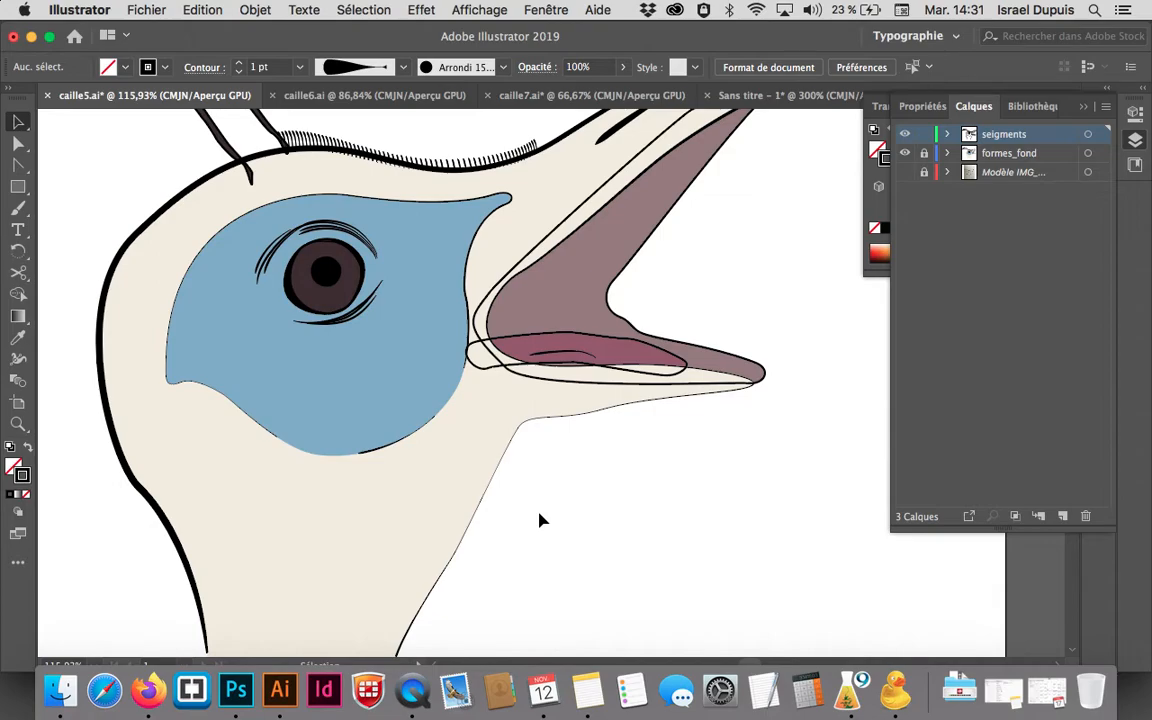
# Select the tongue and mouth interior outlines, unlock formes_fond and move both outlines from the seigments layer to it
pyautogui.click(522, 340)
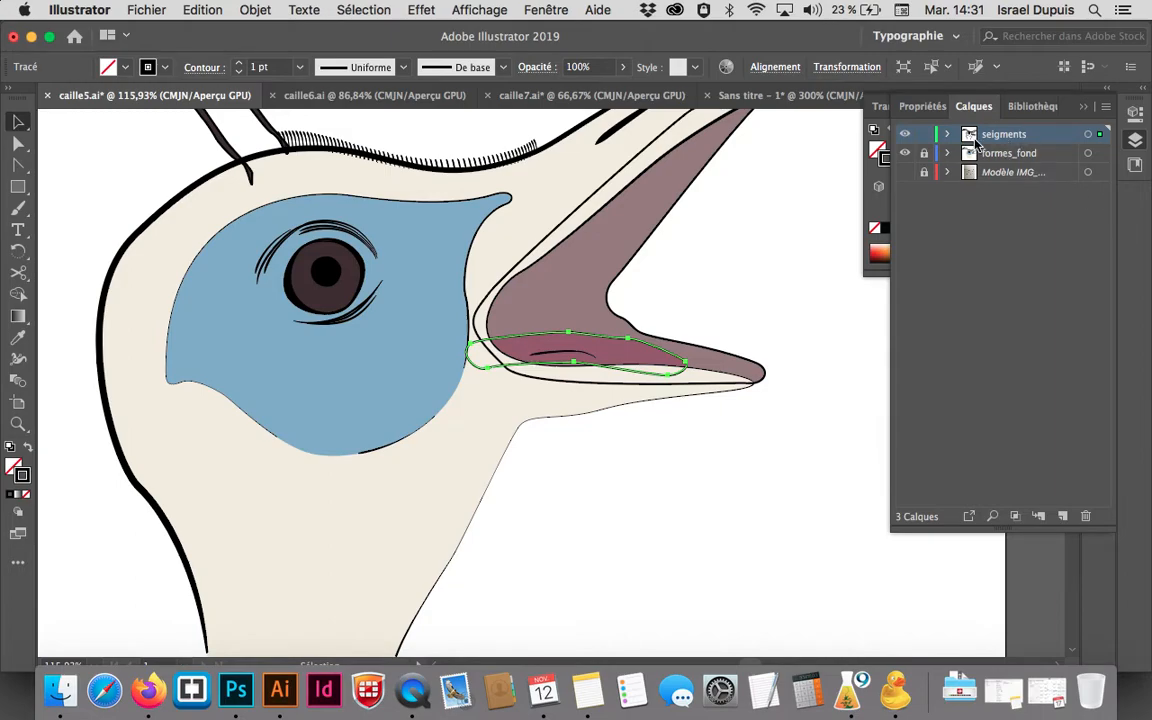
pyautogui.click(660, 455)
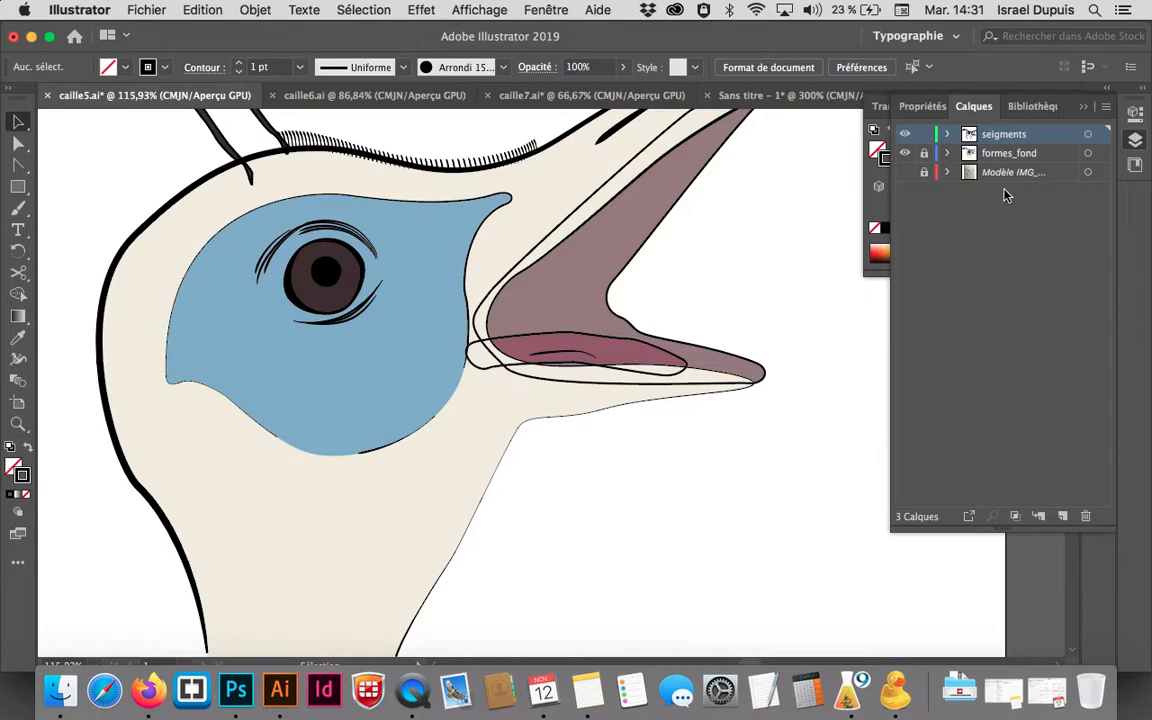
pyautogui.click(660, 358)
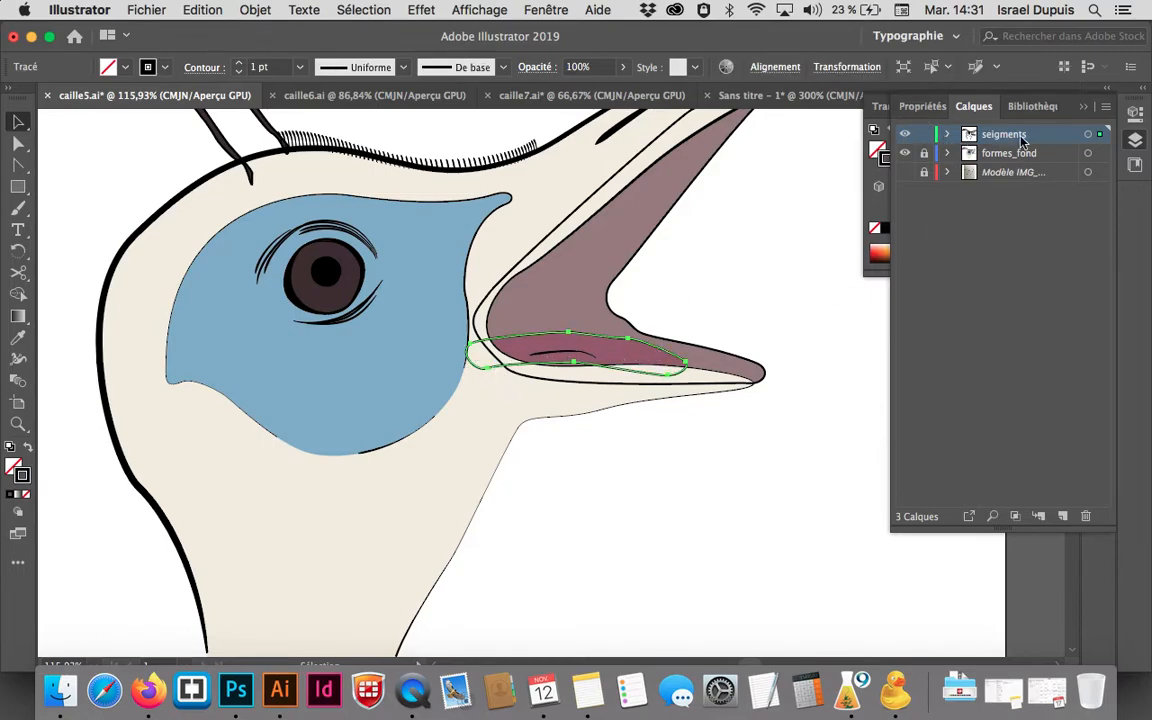
pyautogui.click(724, 312)
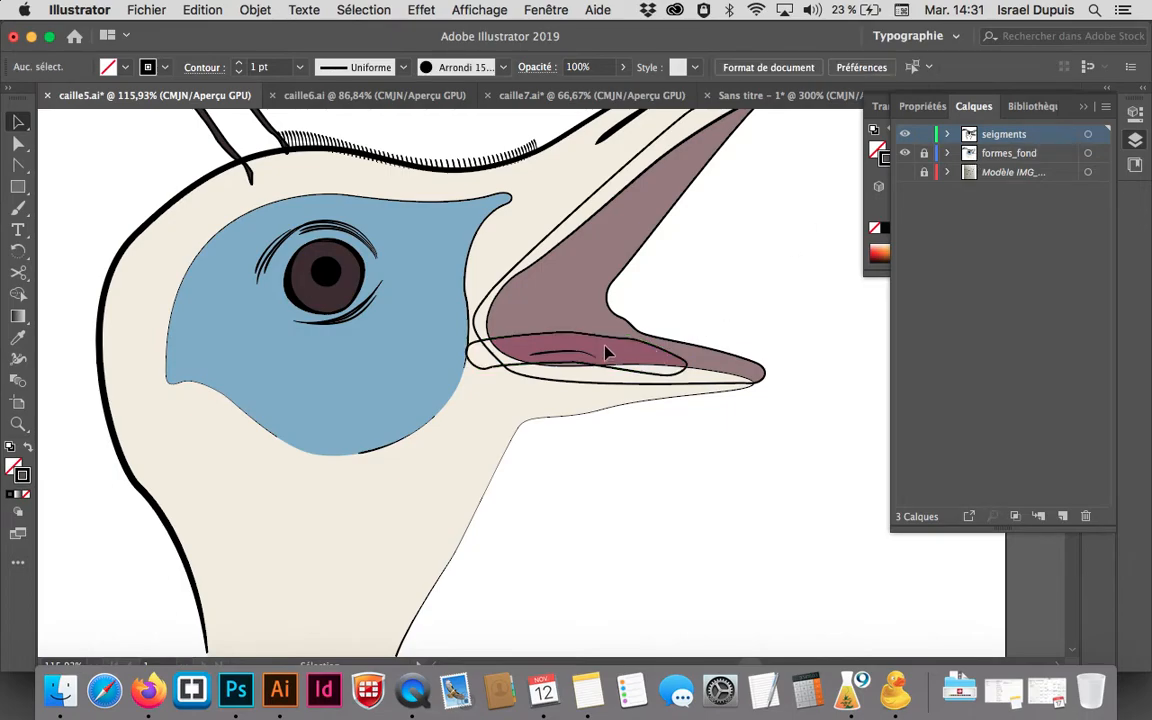
pyautogui.click(611, 347)
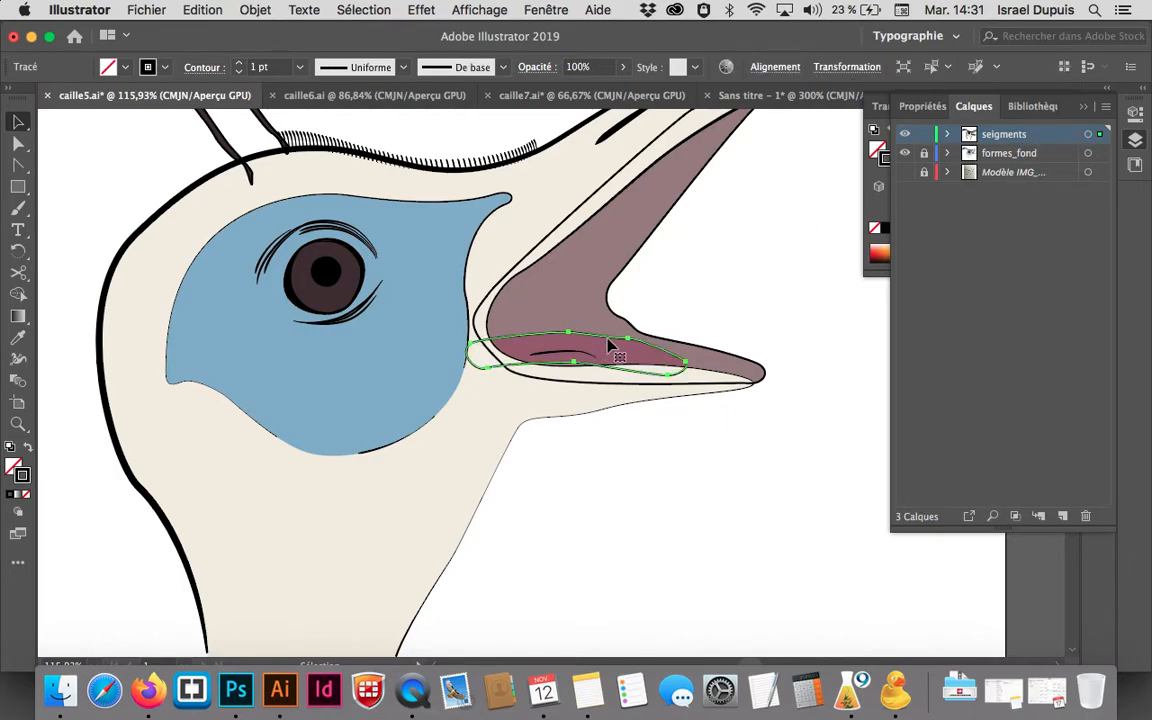
pyautogui.keyDown('shift'); pyautogui.click(541, 245); pyautogui.keyUp('shift')
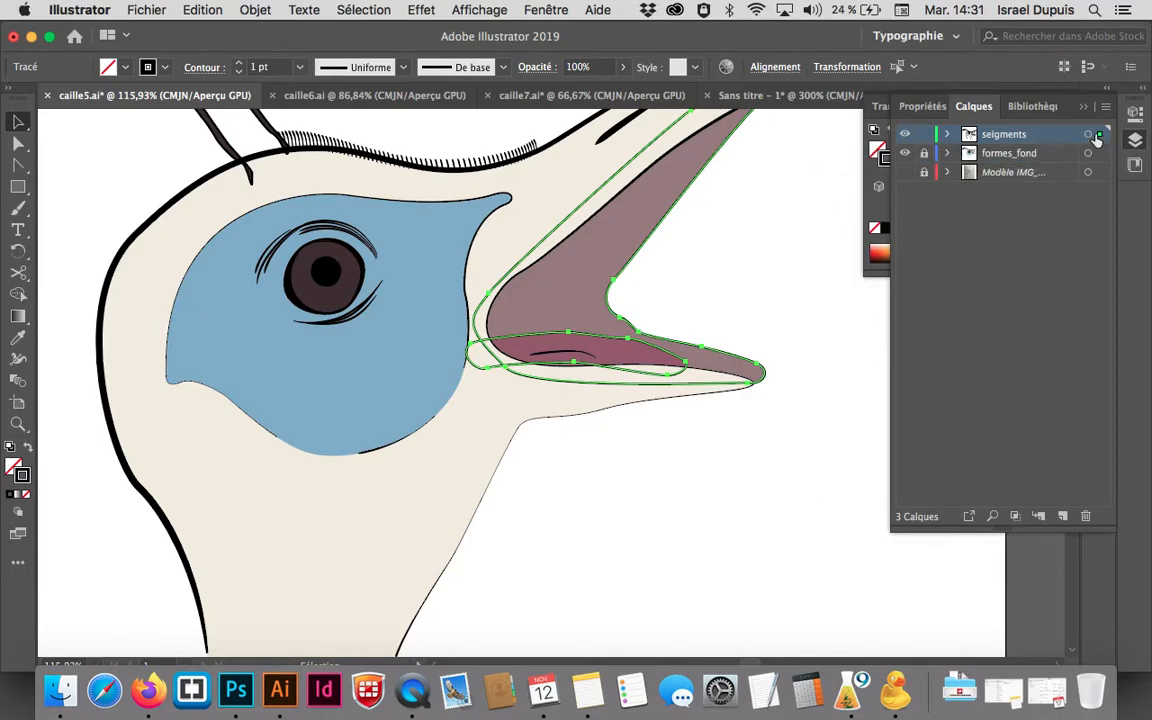
pyautogui.click(924, 156)
pyautogui.moveTo(1101, 137); pyautogui.dragTo(1101, 158)
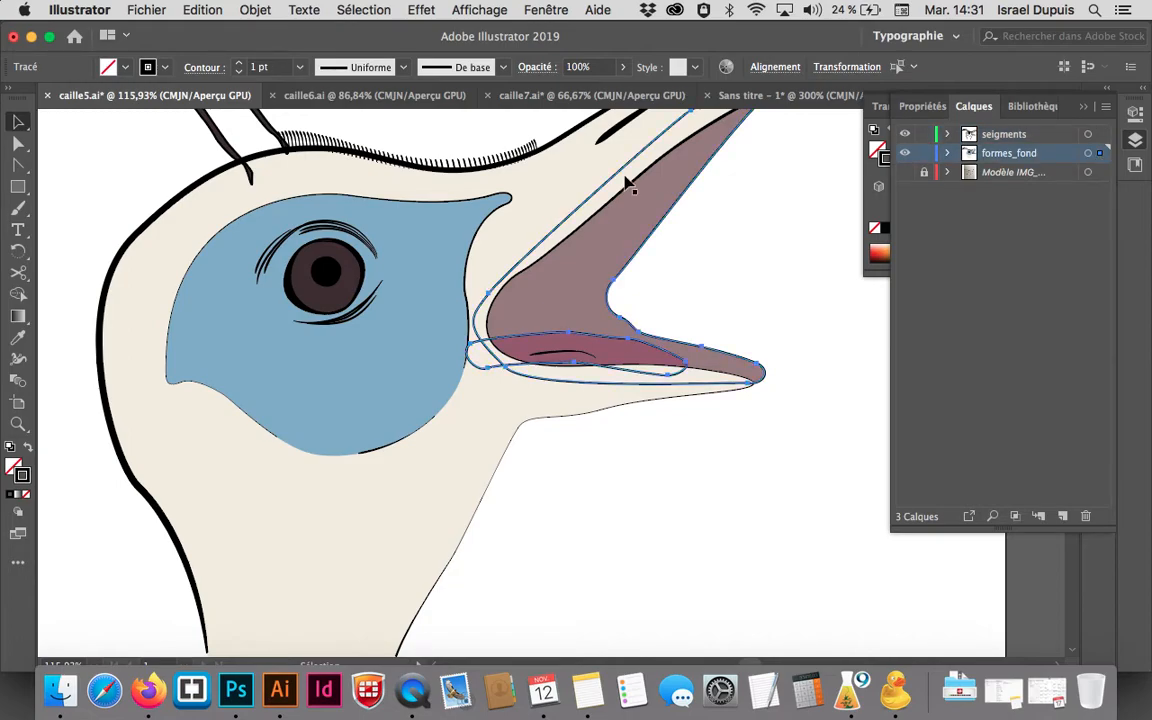
# Expand the contents of the formes_fond layer and try to move its topmost path lower in the stack
pyautogui.click(947, 153)
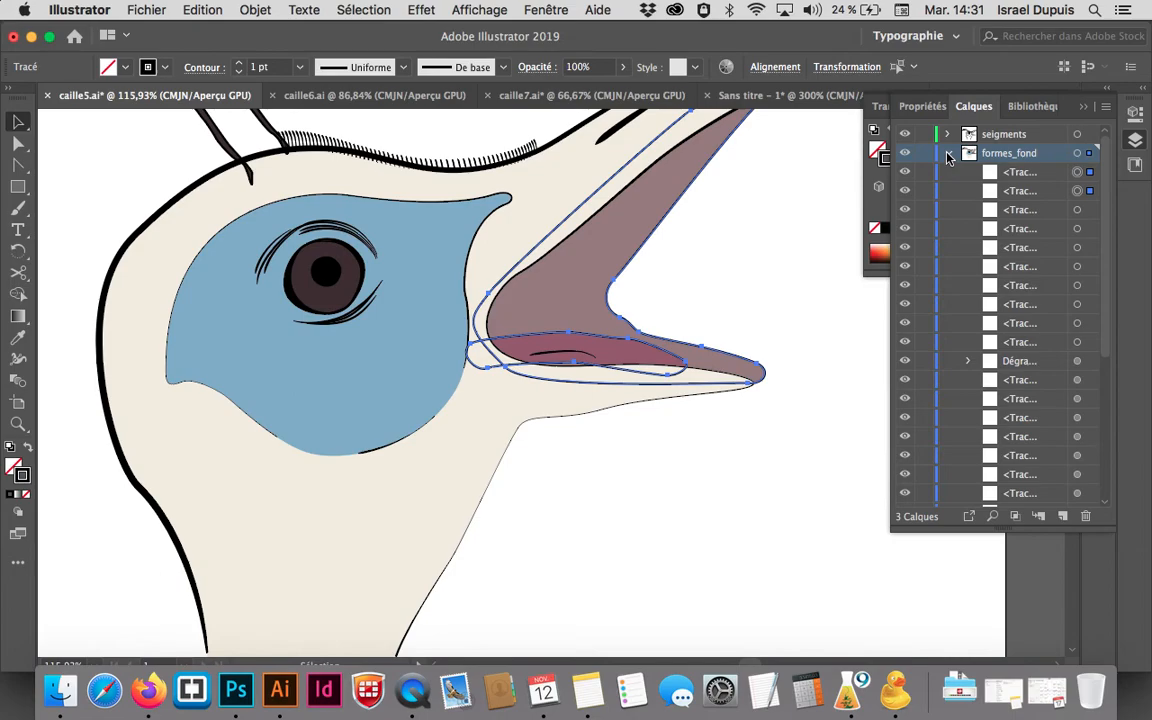
pyautogui.click(1020, 176)
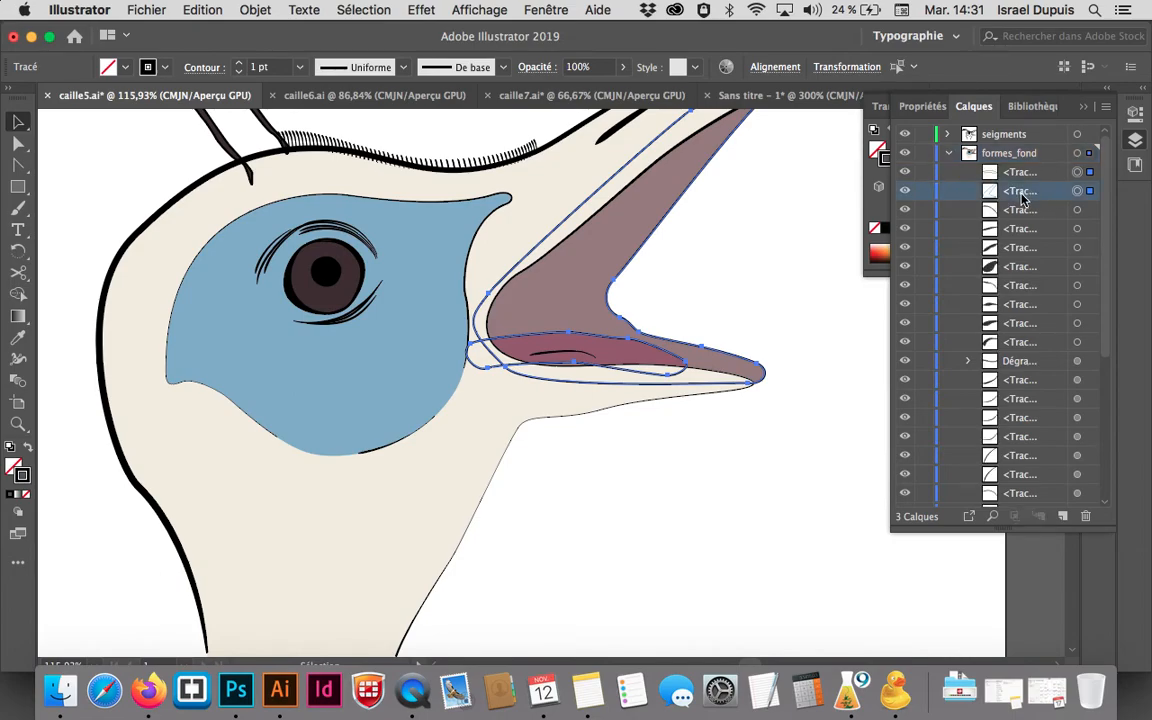
pyautogui.click(1089, 153)
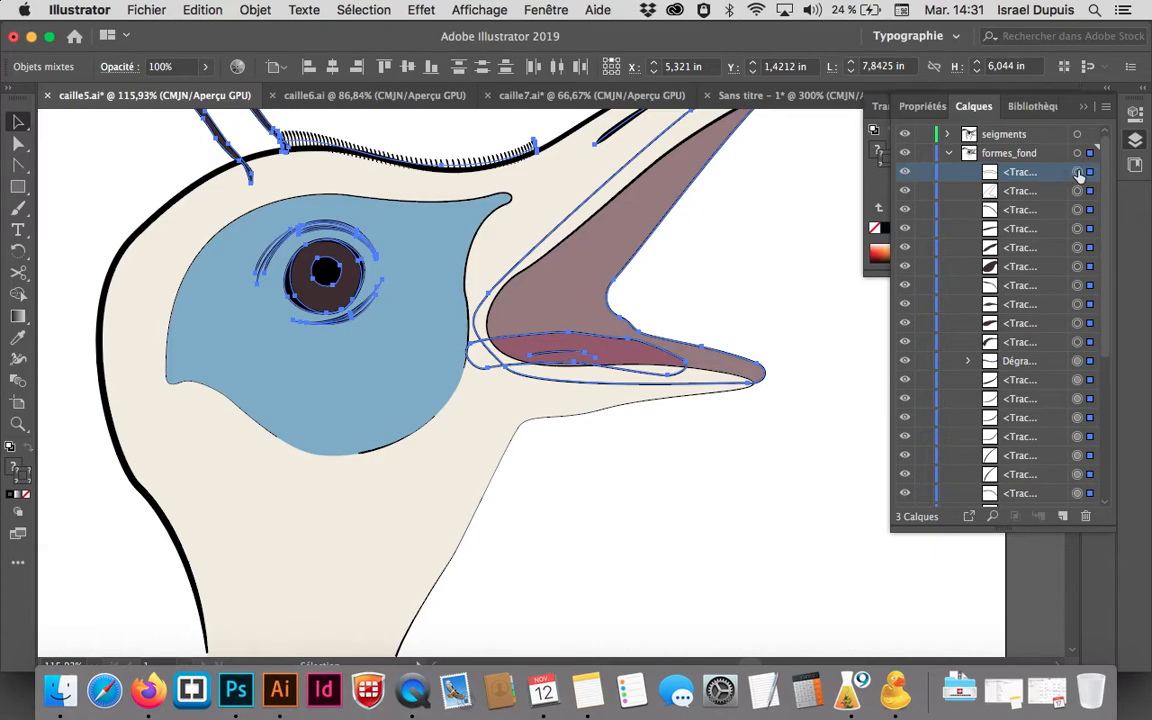
pyautogui.click(737, 222)
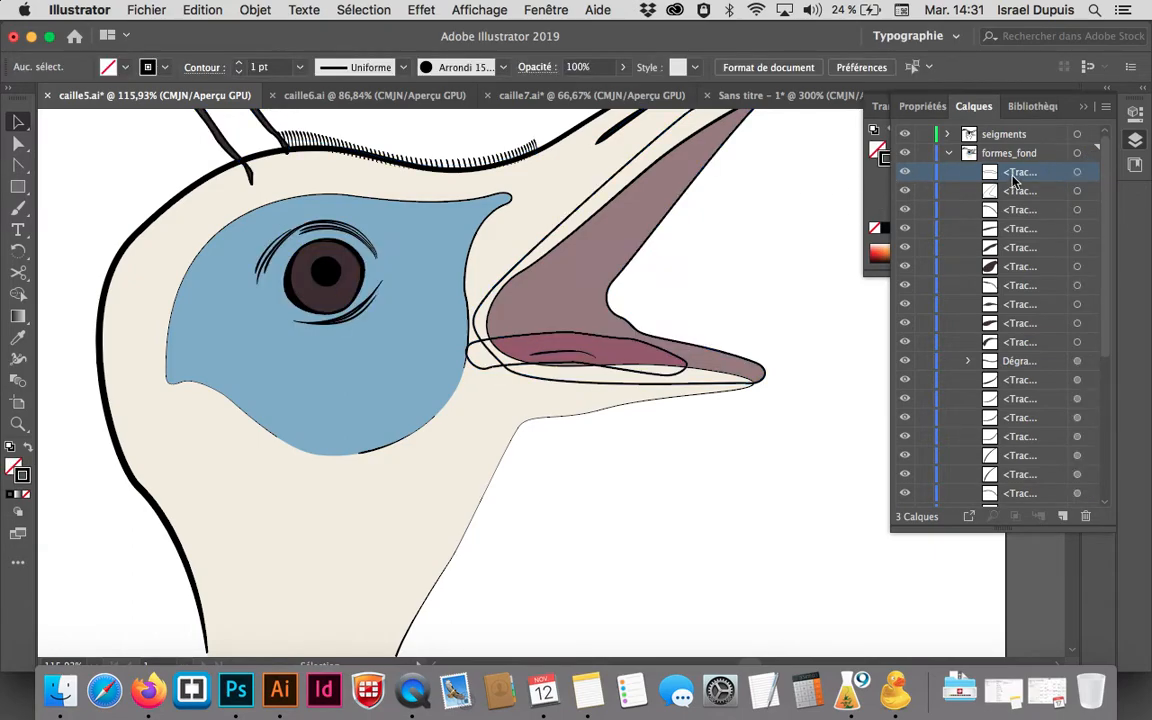
pyautogui.moveTo(1010, 180); pyautogui.dragTo(1046, 257)
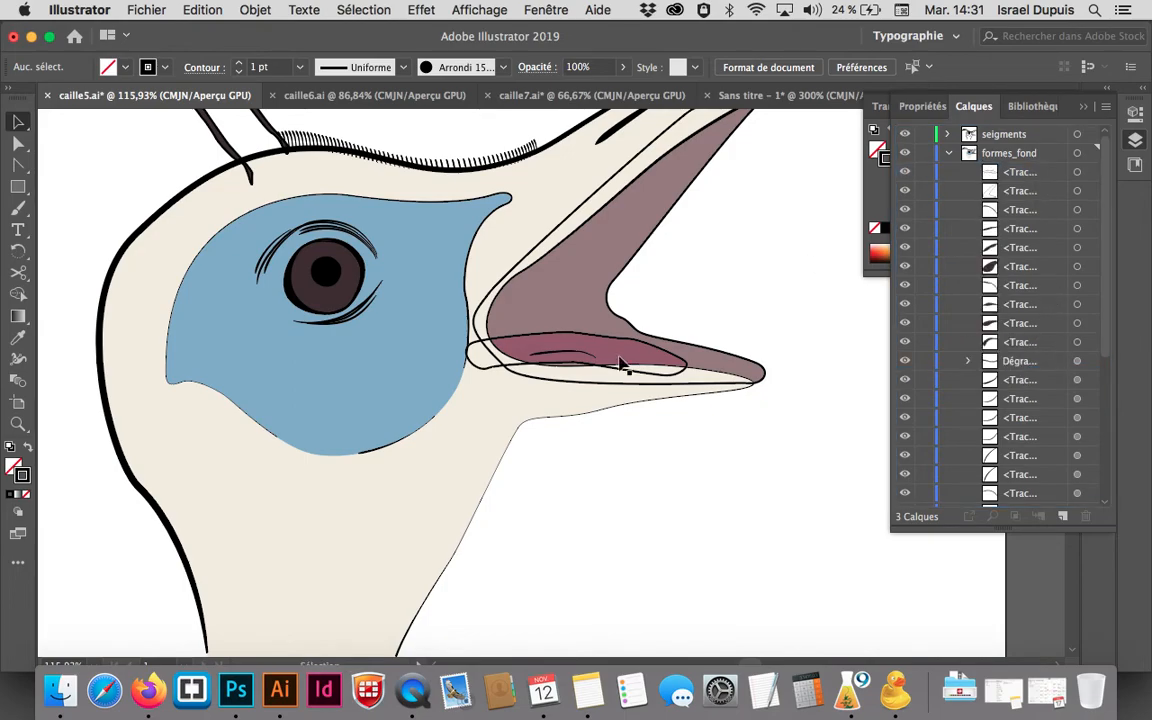
# Select the tongue's outline and rename its path in formes_fond as langue
pyautogui.click(627, 352)
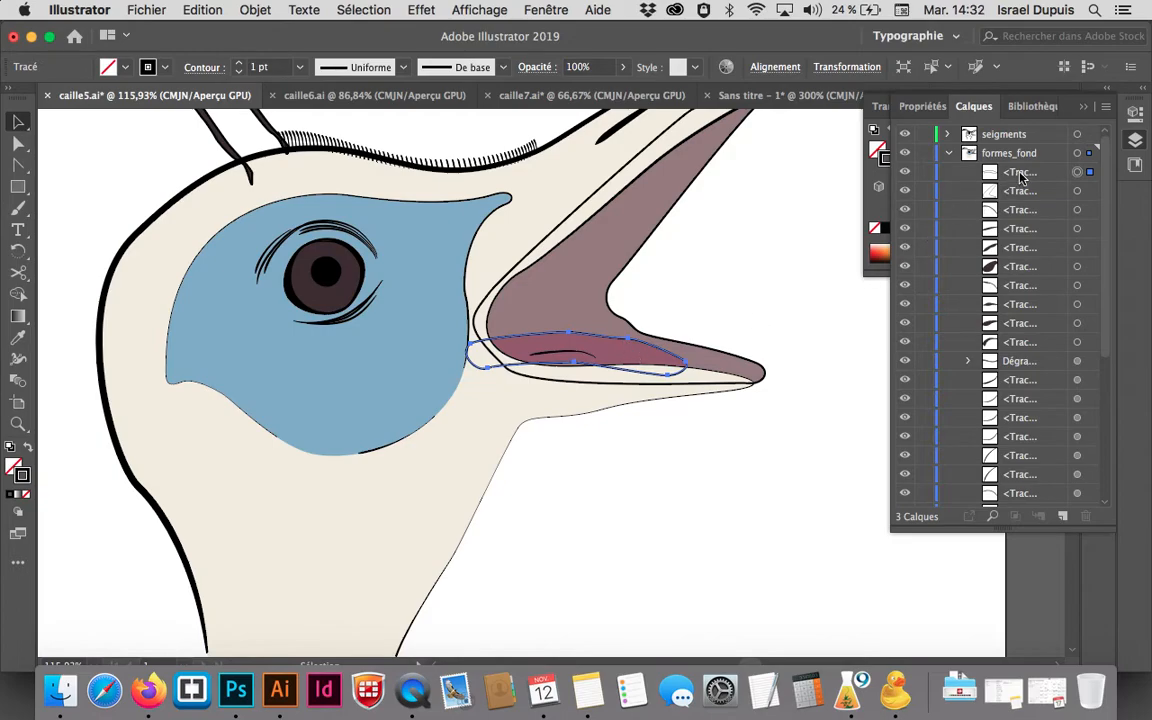
pyautogui.write('langue')
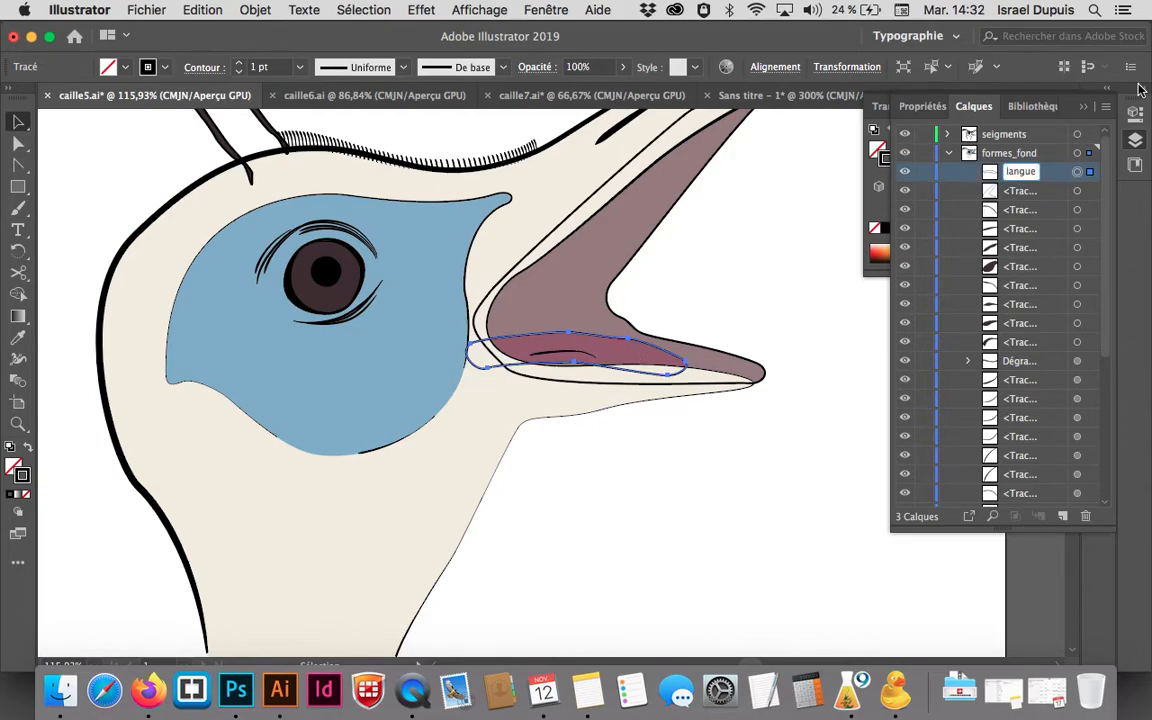
pyautogui.click(965, 175)
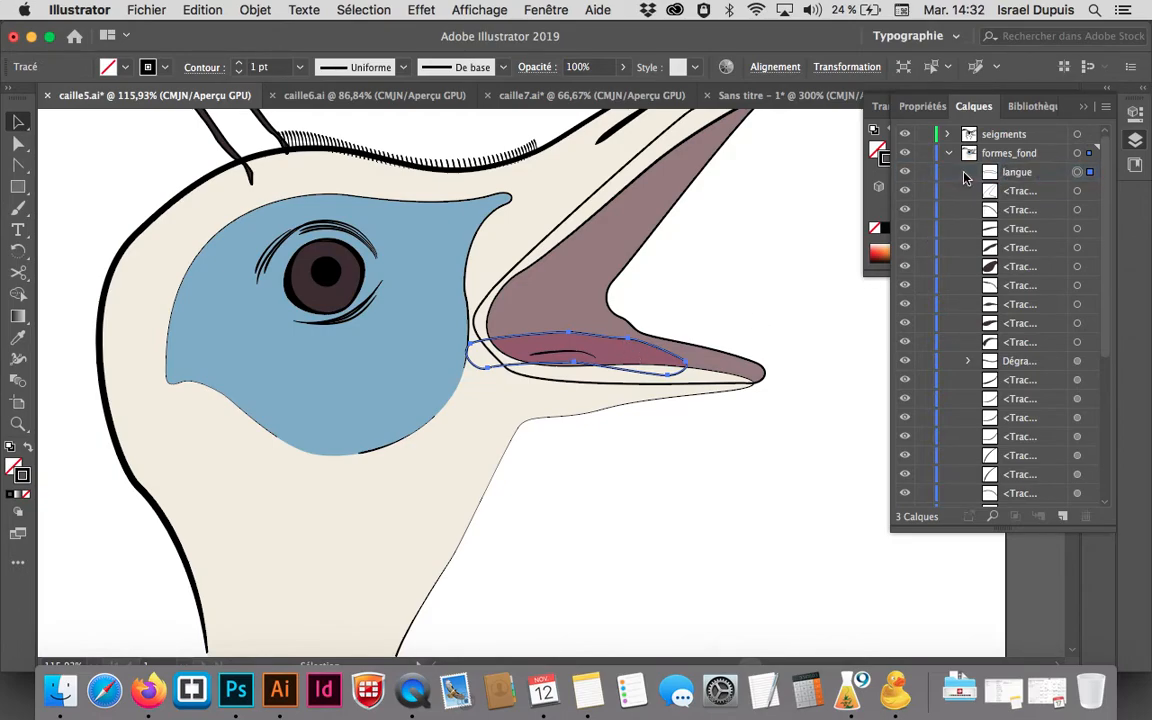
# Move the langue path down the formes_fond stack to just above its bottommost path, the mouth interior fill, and deselect it
pyautogui.moveTo(1063, 177); pyautogui.dragTo(1046, 400)
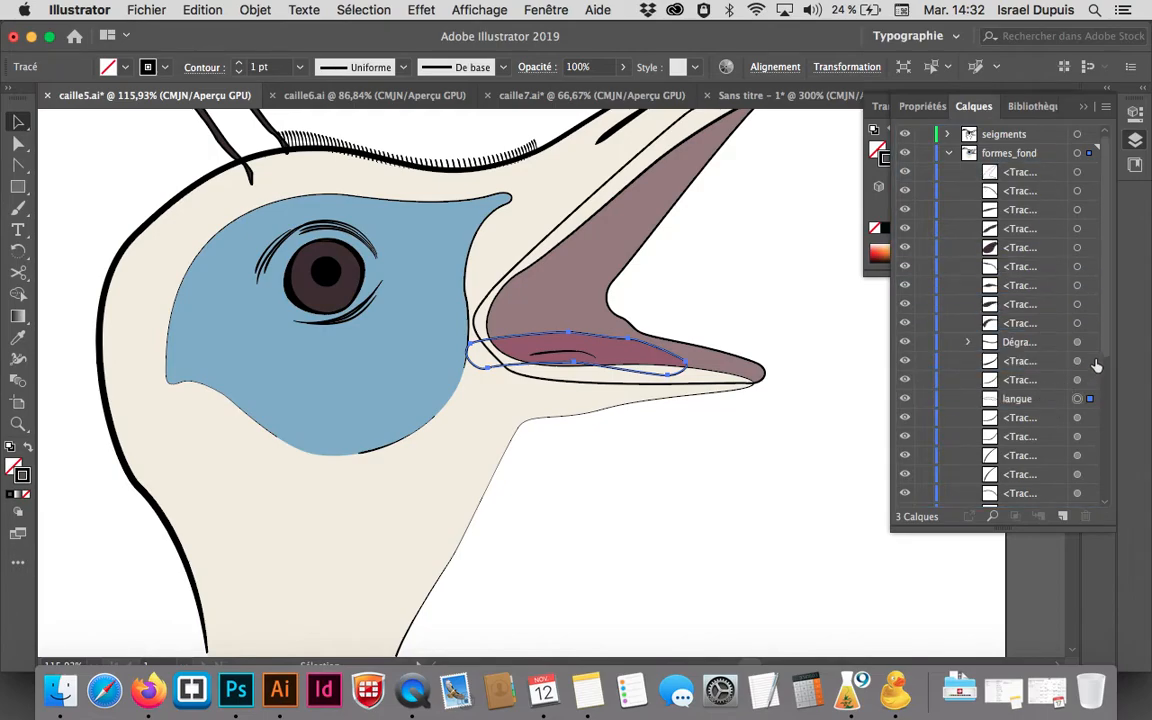
pyautogui.scroll(-2, 1107, 365)
pyautogui.scroll(-2, 1100, 365)
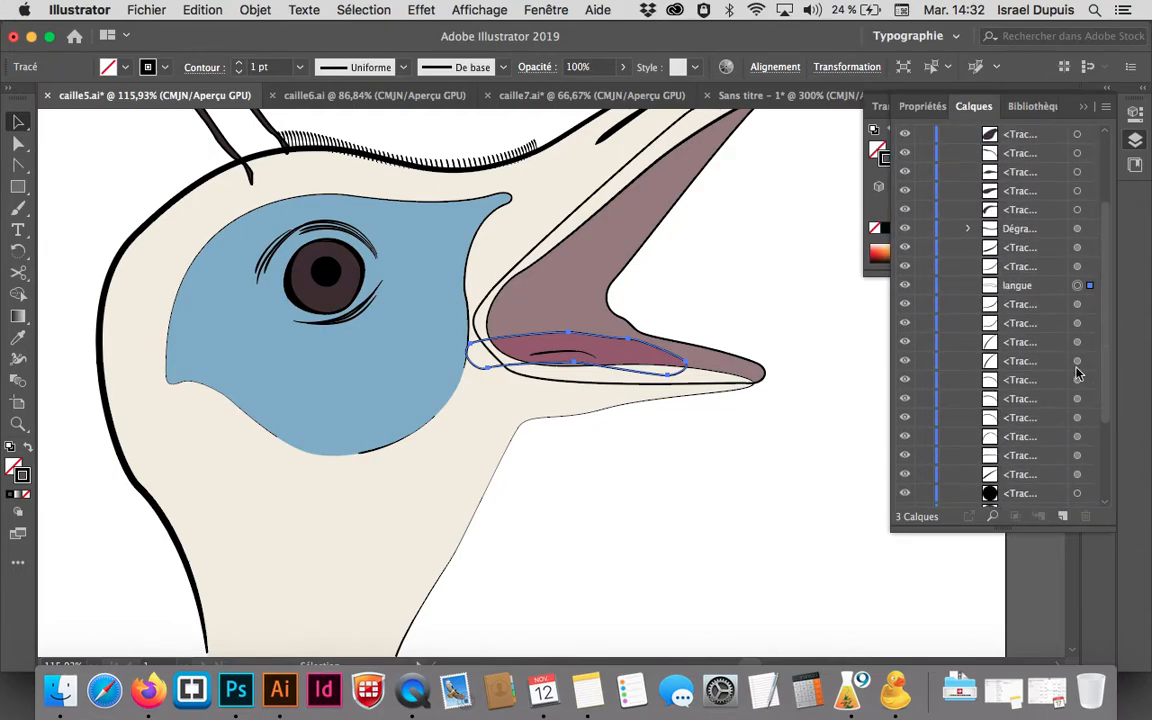
pyautogui.click(1050, 288)
pyautogui.moveTo(1052, 385); pyautogui.dragTo(1030, 483)
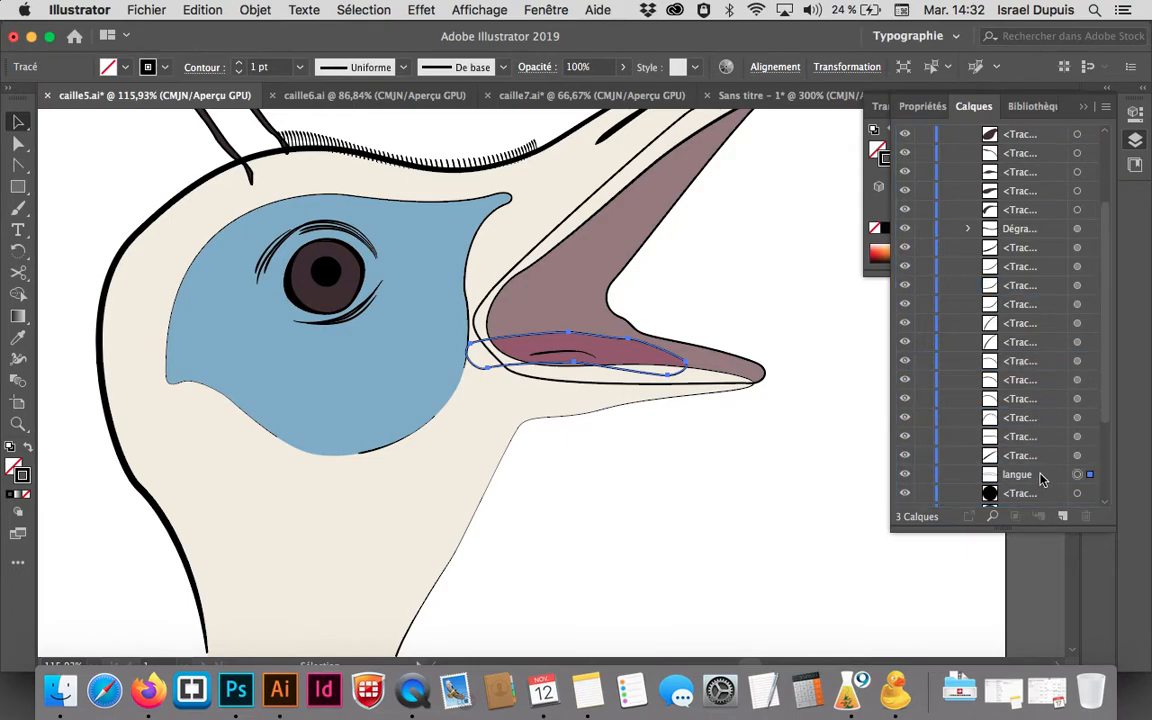
pyautogui.scroll(-5, 1108, 403)
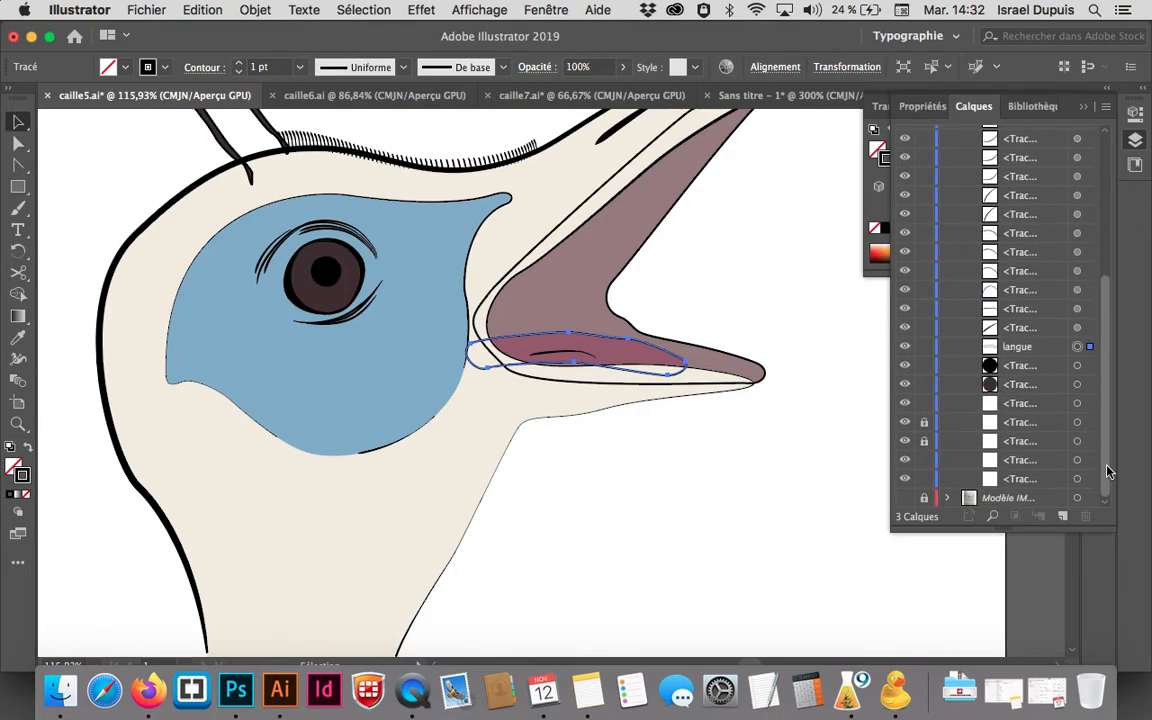
pyautogui.moveTo(1050, 350); pyautogui.dragTo(1051, 465)
pyautogui.click(724, 454)
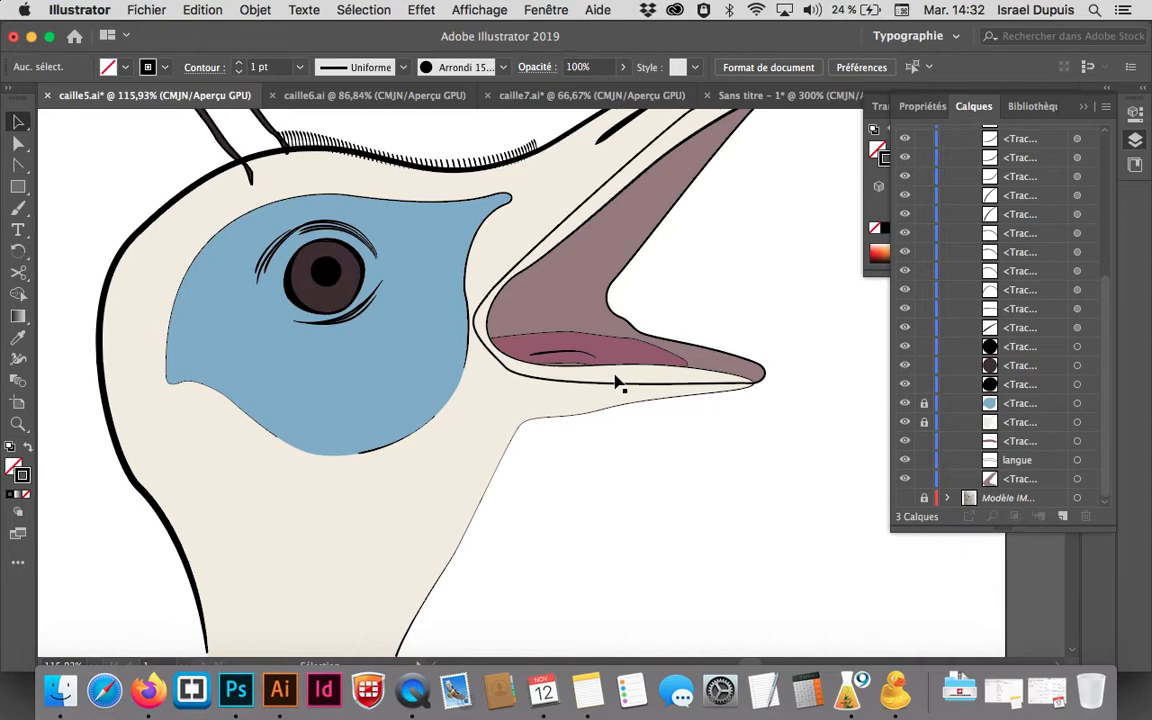
# Select the lower crest feather's outline at its base, and collapse and lock the formes_fond layer
pyautogui.scroll(10, 1092, 418)
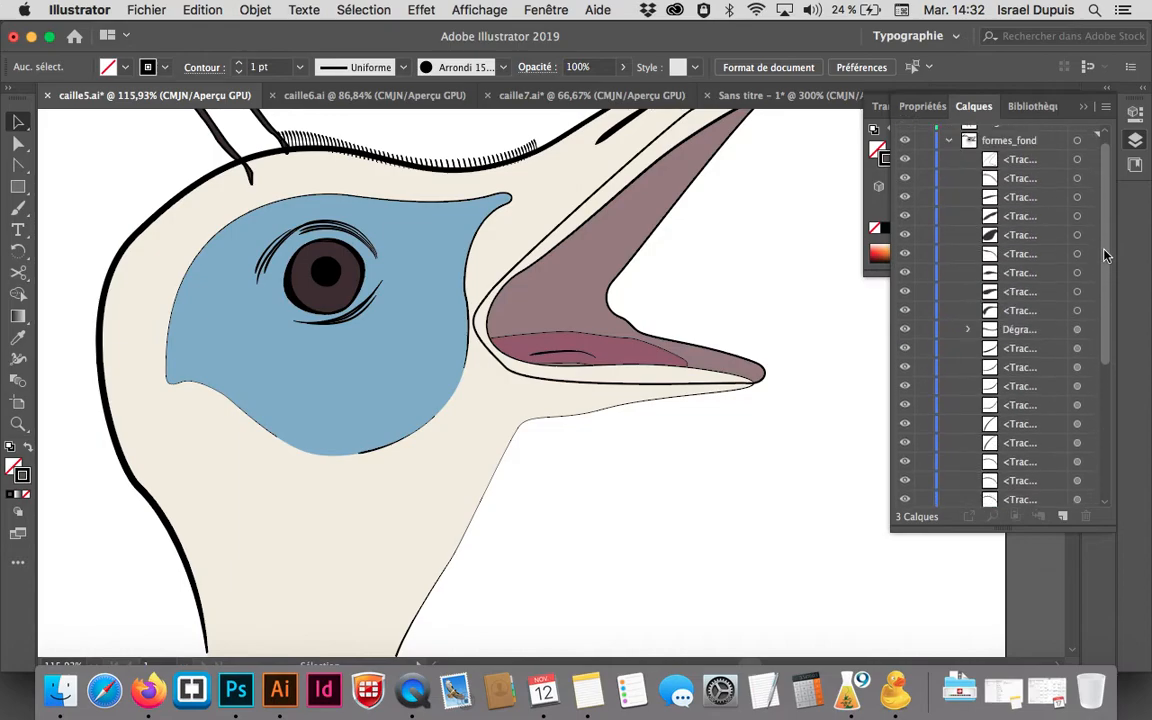
pyautogui.press('space')
pyautogui.moveTo(360, 168); pyautogui.dragTo(632, 517)
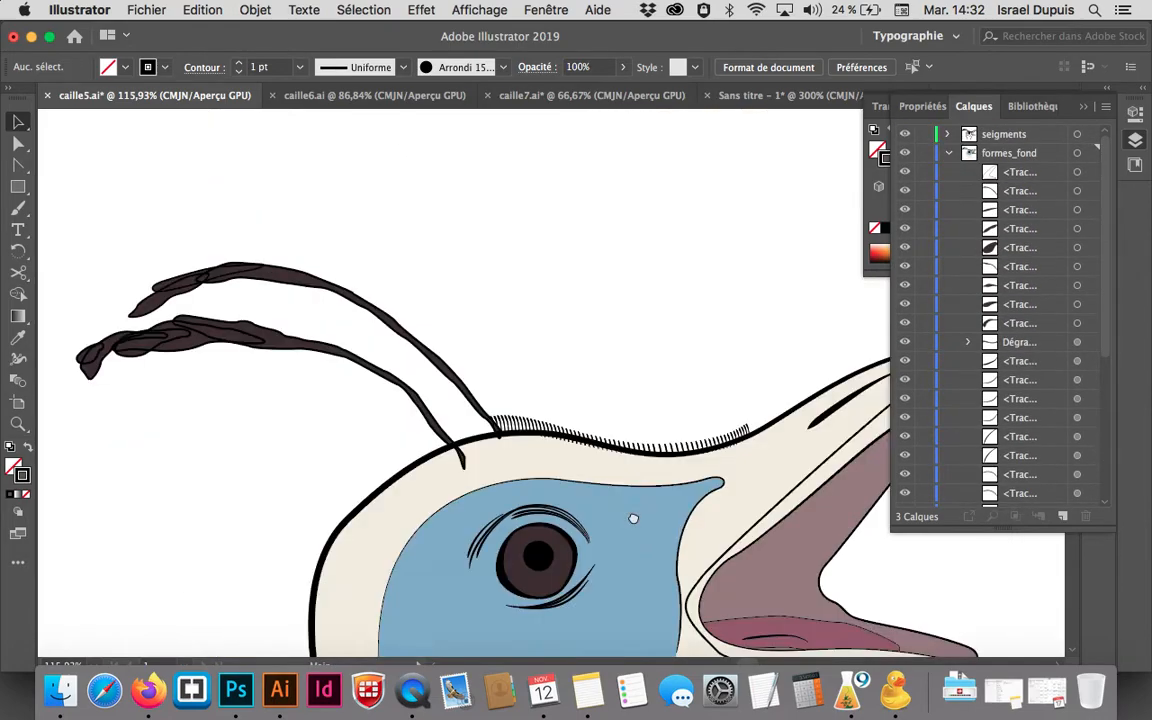
pyautogui.moveTo(598, 474); pyautogui.dragTo(533, 356)
pyautogui.scroll(4, 480, 424)
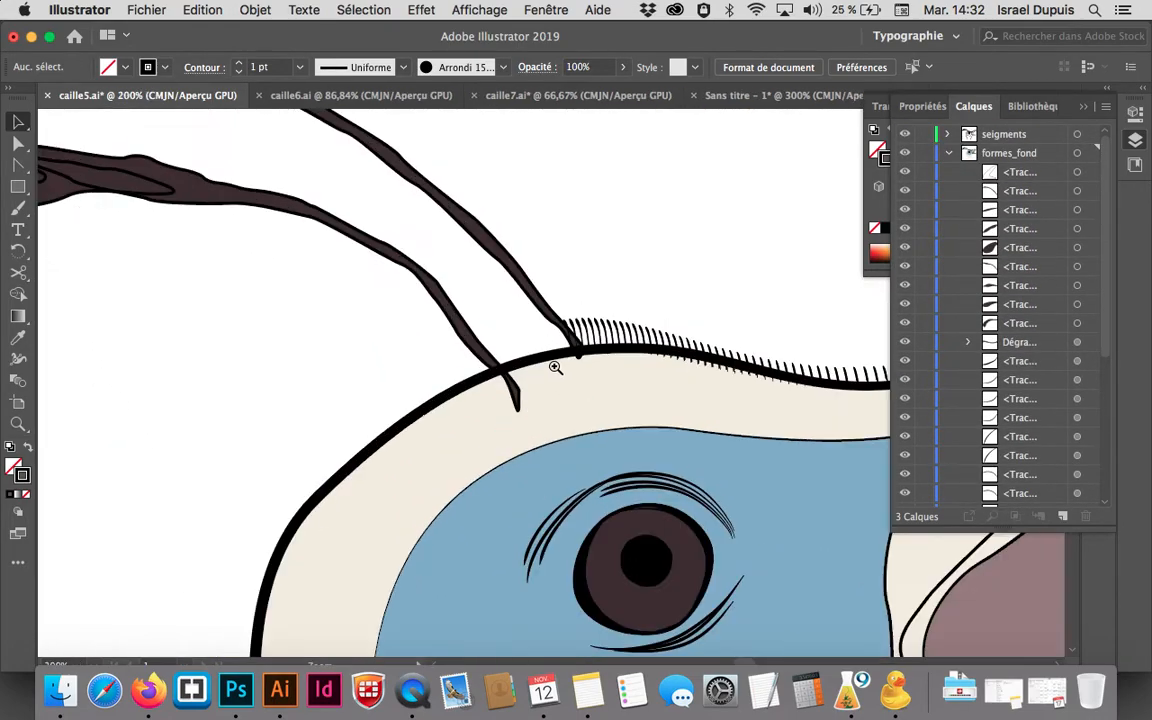
pyautogui.click(407, 325)
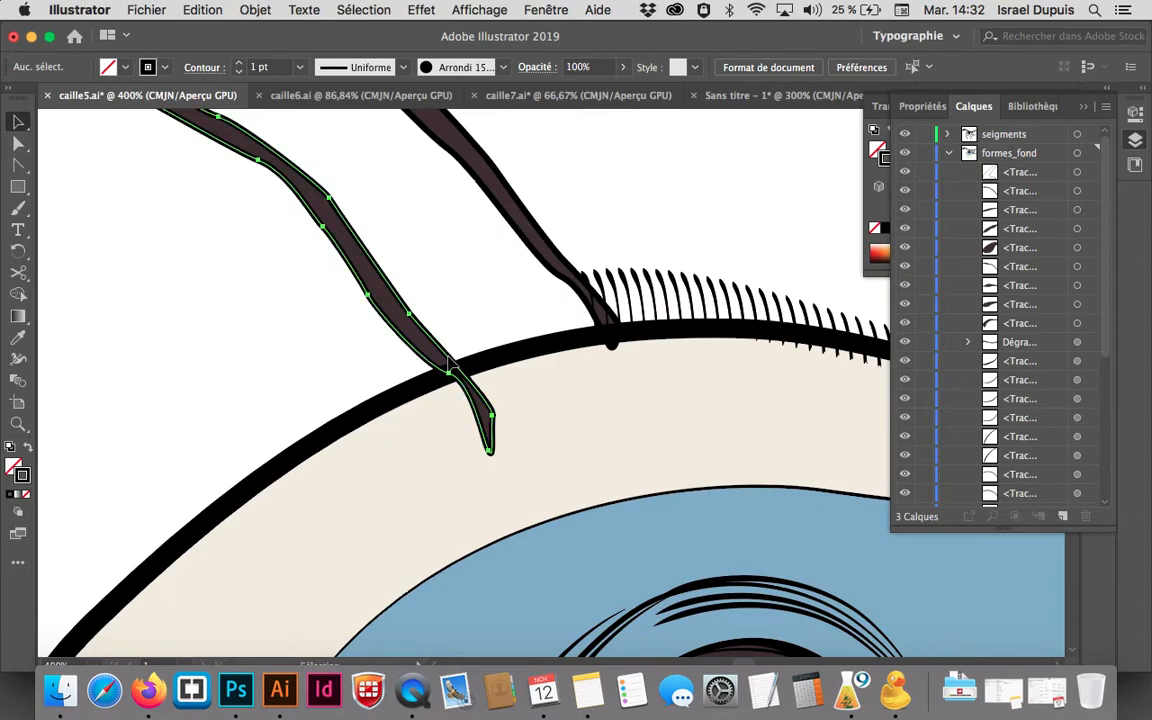
pyautogui.click(949, 153)
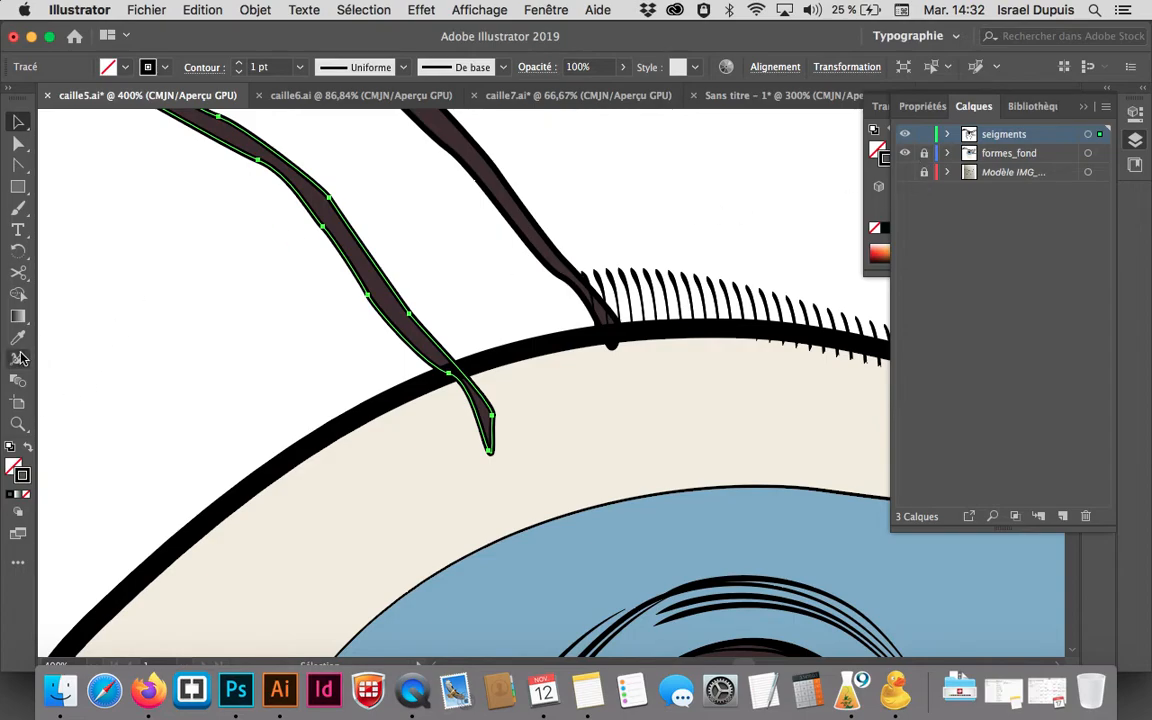
# Cut both sides of the lower crest feather's outline with Scissors just inside the head contour and delete the end piece
pyautogui.click(18, 272)
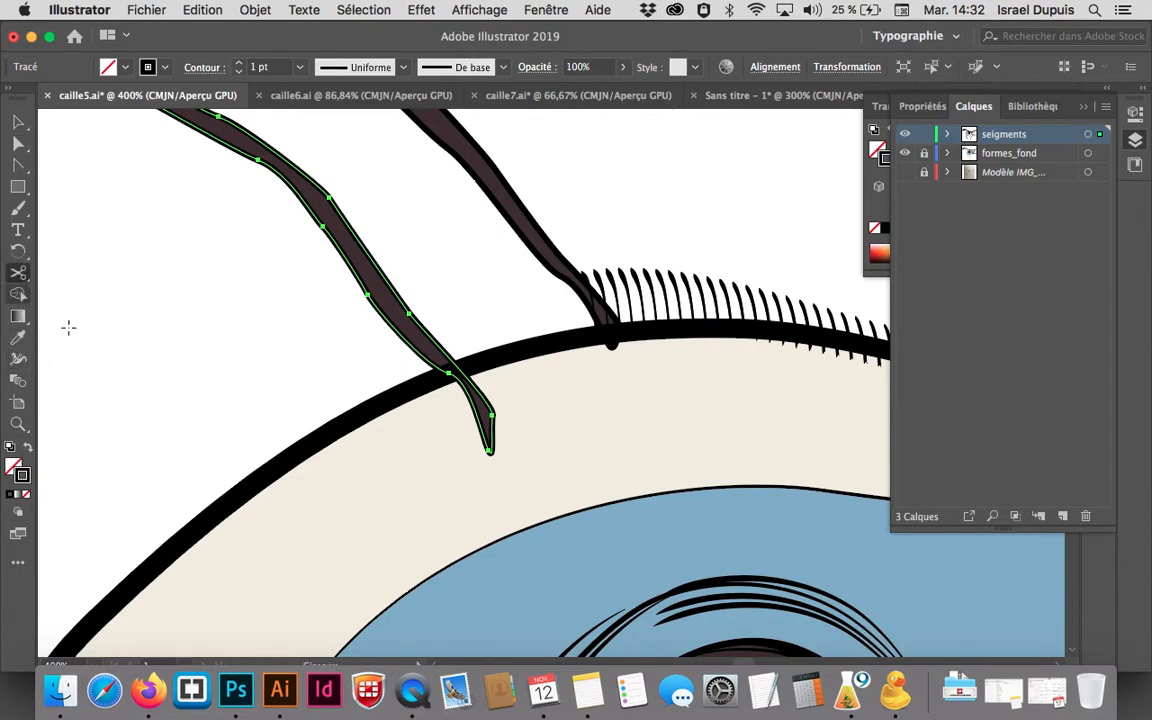
pyautogui.click(465, 392)
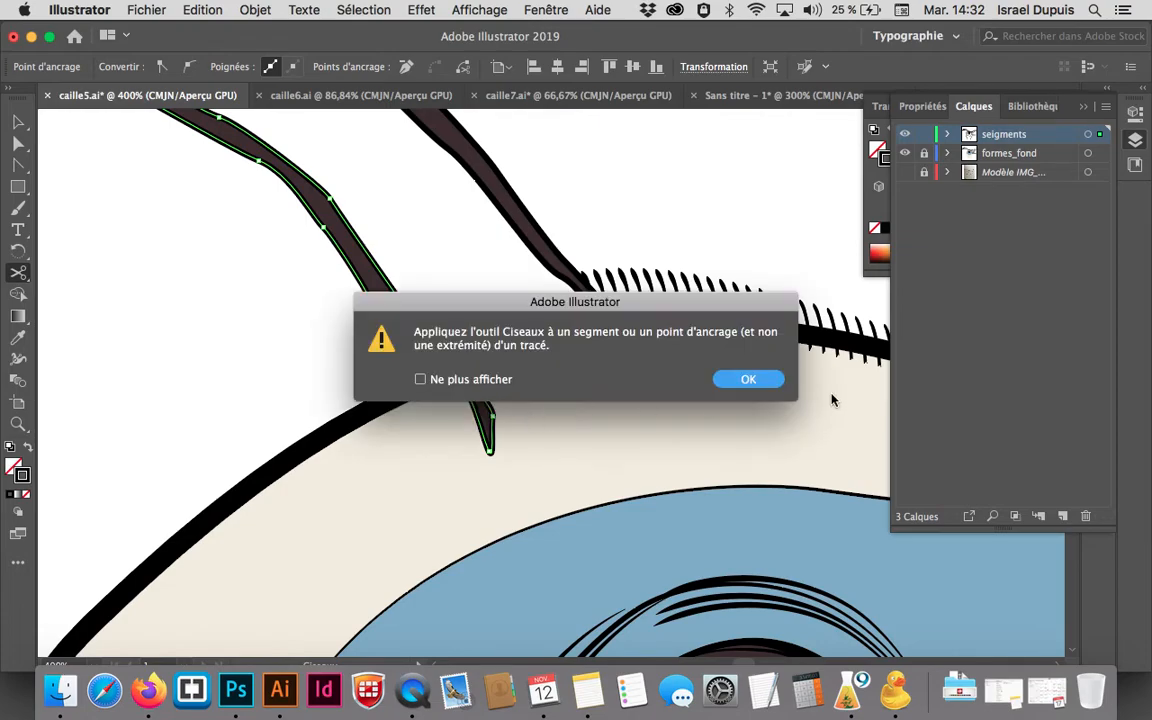
pyautogui.click(754, 380)
pyautogui.click(479, 389)
pyautogui.click(740, 380)
pyautogui.click(478, 396)
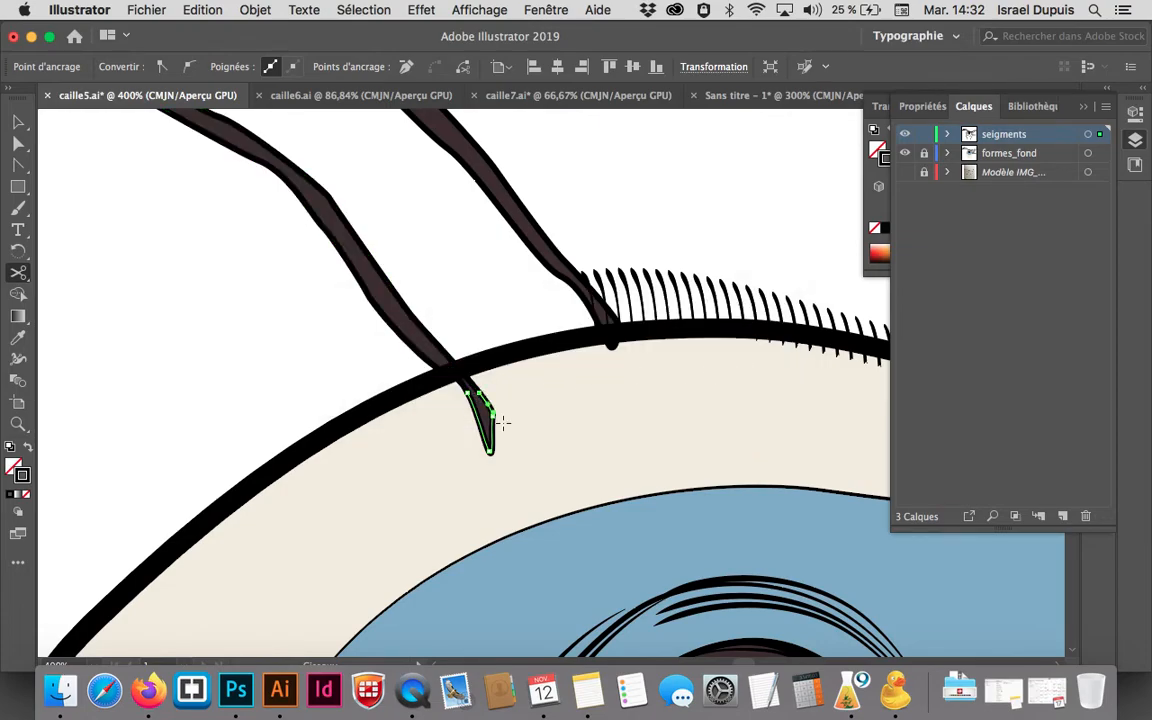
pyautogui.click(503, 422)
pyautogui.press('super+shift+a')
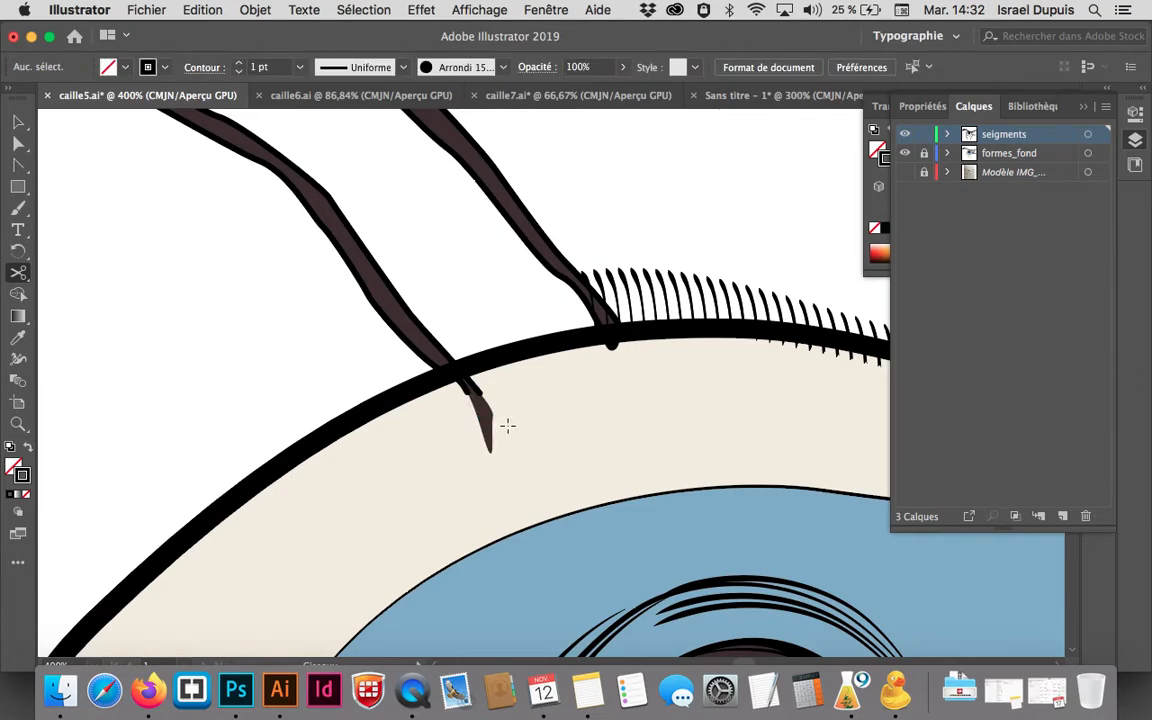
# Lock seigments, unlock formes_fond and erase the brown feather fill's tip that extends past the cut outline inside the head
pyautogui.click(18, 121)
pyautogui.click(924, 153)
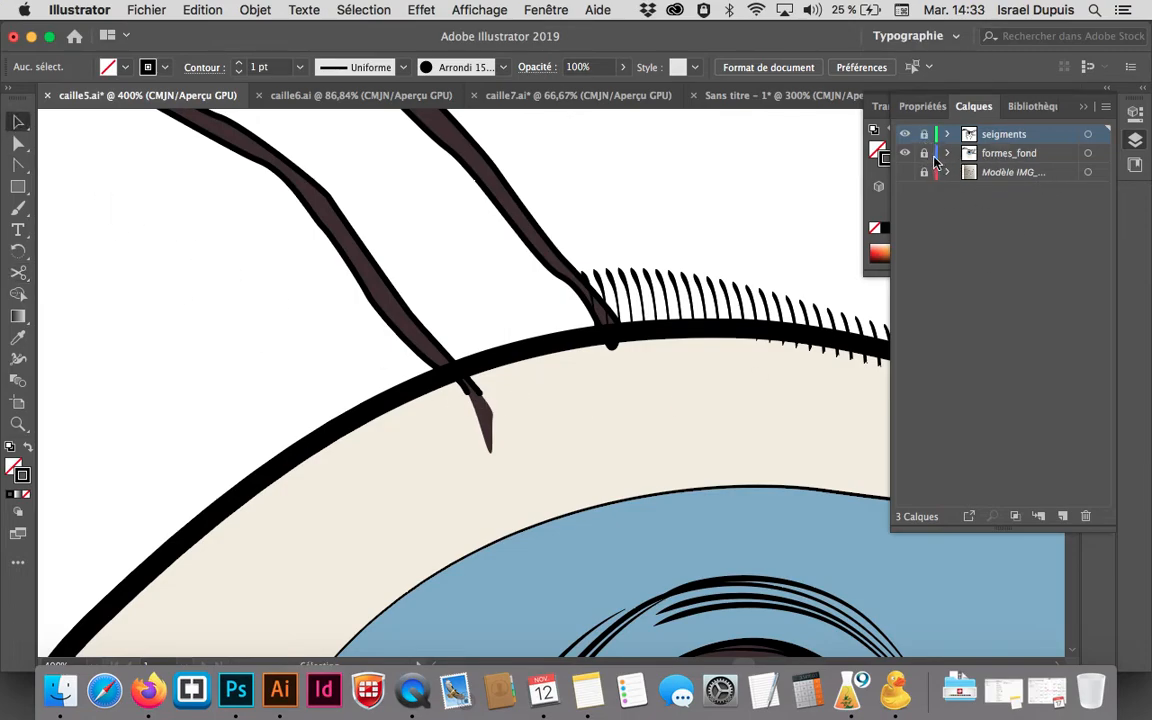
pyautogui.click(491, 440)
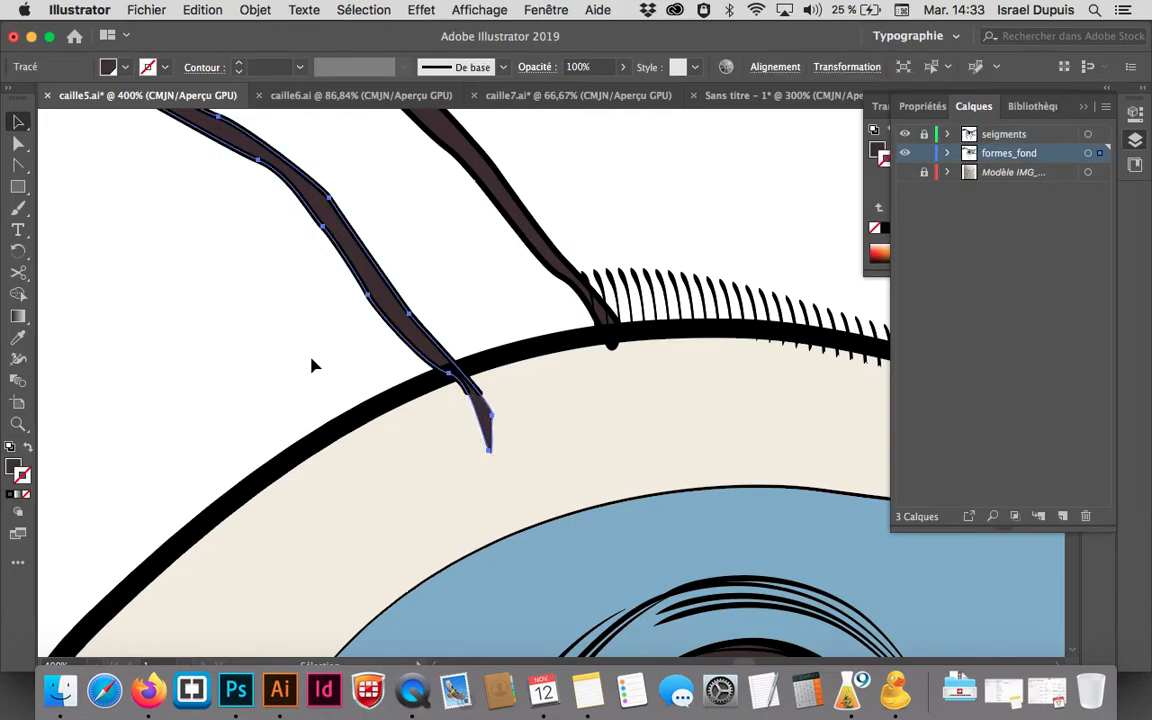
pyautogui.click(18, 272)
pyautogui.click(107, 276)
pyautogui.moveTo(488, 437); pyautogui.dragTo(478, 423)
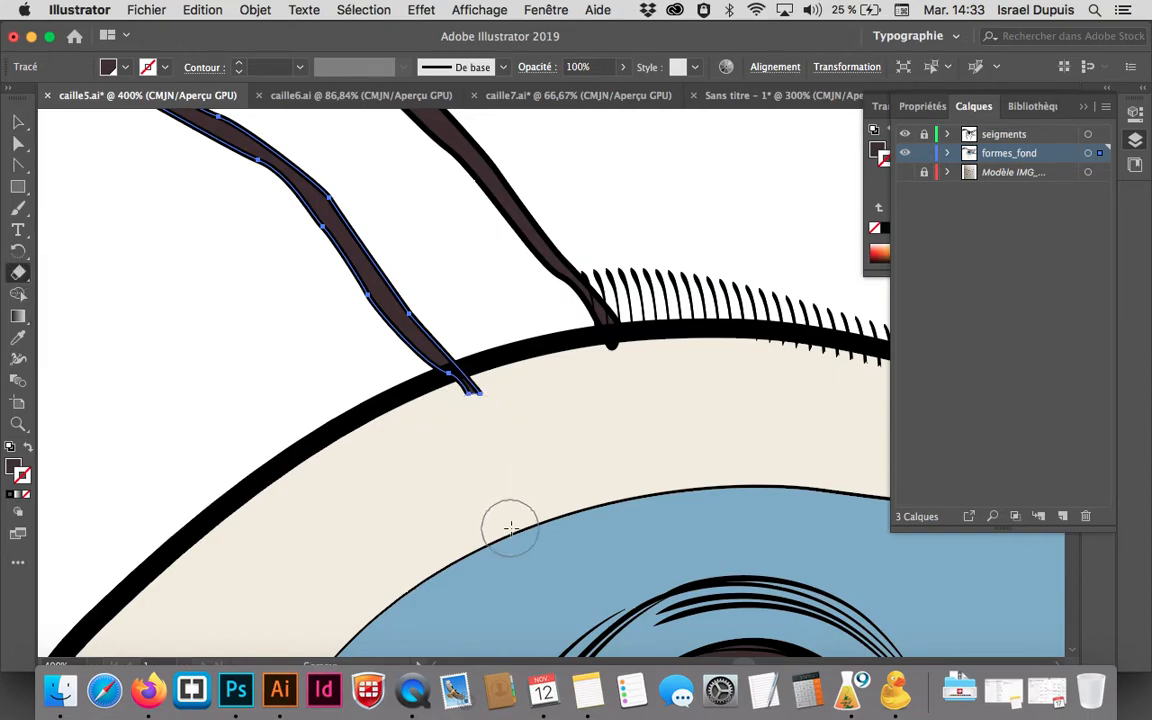
pyautogui.press('super+shift+a')
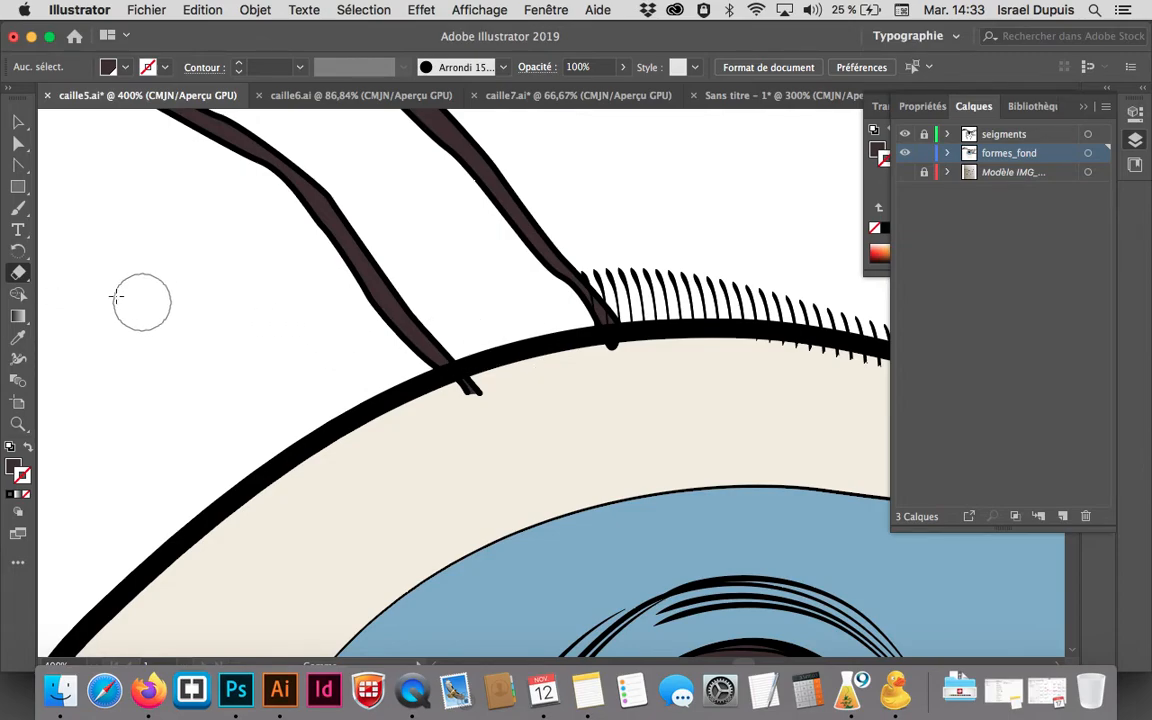
# Sample the neck's cream colour, try a Paintbrush stroke along the neck's front edge, and undo the stroke
pyautogui.click(18, 210)
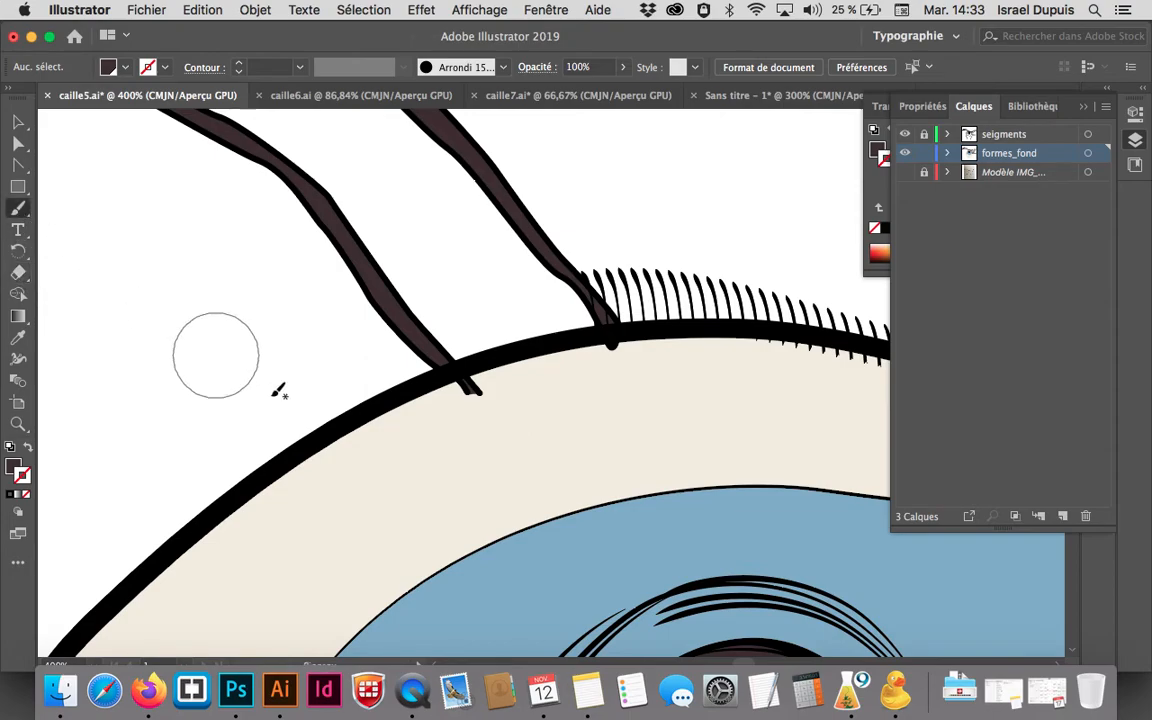
pyautogui.scroll(-10, 399, 465)
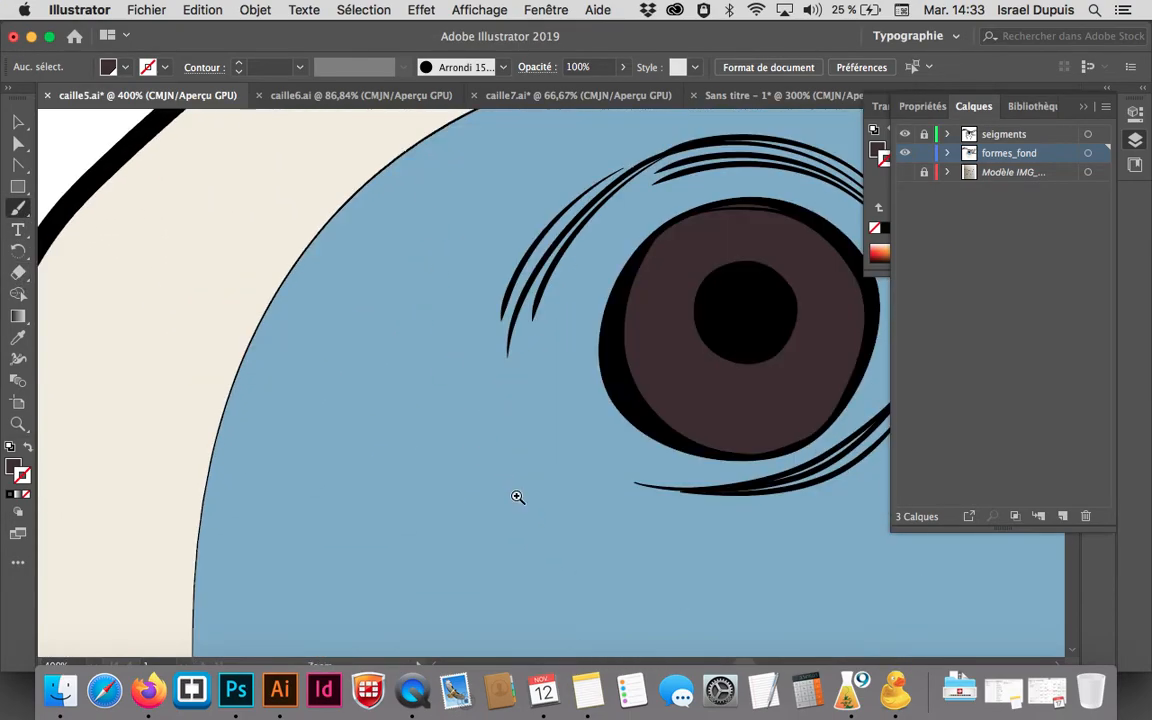
pyautogui.keyDown('alt'); pyautogui.keyDown('super'); pyautogui.click(525, 504); pyautogui.keyUp('super'); pyautogui.keyUp('alt')
pyautogui.keyDown('alt'); pyautogui.keyDown('super'); pyautogui.click(529, 508); pyautogui.keyUp('super'); pyautogui.keyUp('alt')
pyautogui.keyDown('alt'); pyautogui.keyDown('super'); pyautogui.click(532, 513); pyautogui.keyUp('super'); pyautogui.keyUp('alt')
pyautogui.moveTo(534, 518); pyautogui.dragTo(387, 340)
pyautogui.keyDown('super'); pyautogui.click(576, 502); pyautogui.keyUp('super')
pyautogui.moveTo(580, 396); pyautogui.dragTo(459, 528)
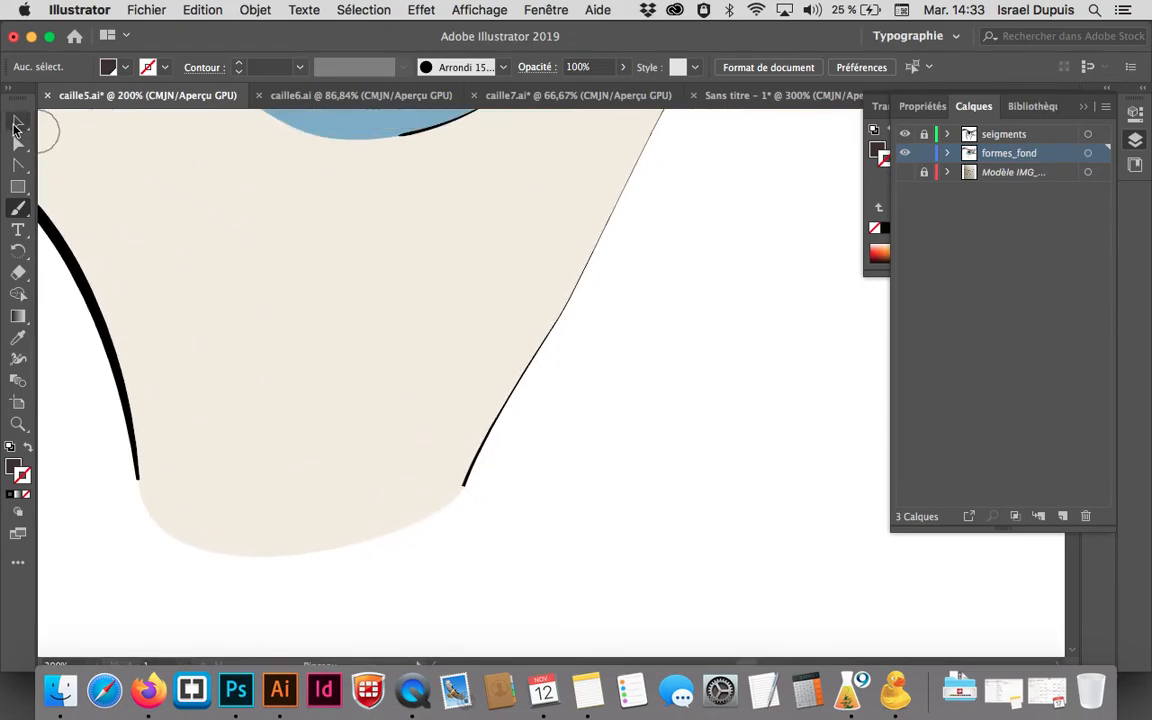
pyautogui.click(20, 209)
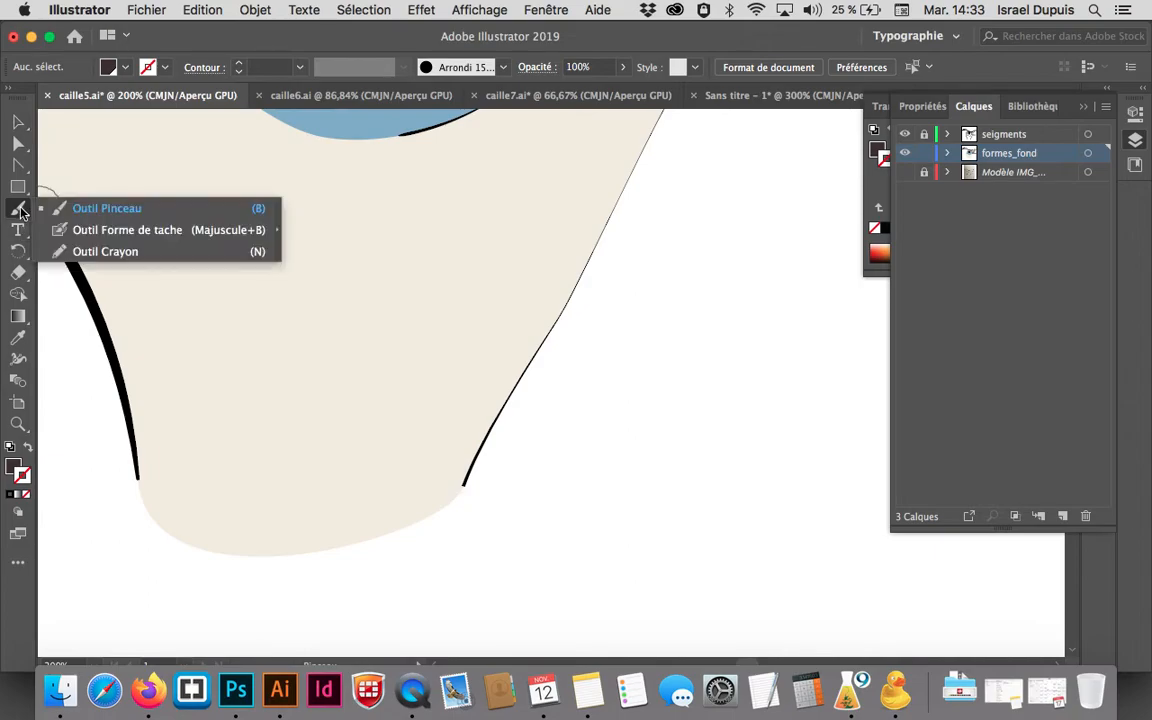
pyautogui.click(73, 209)
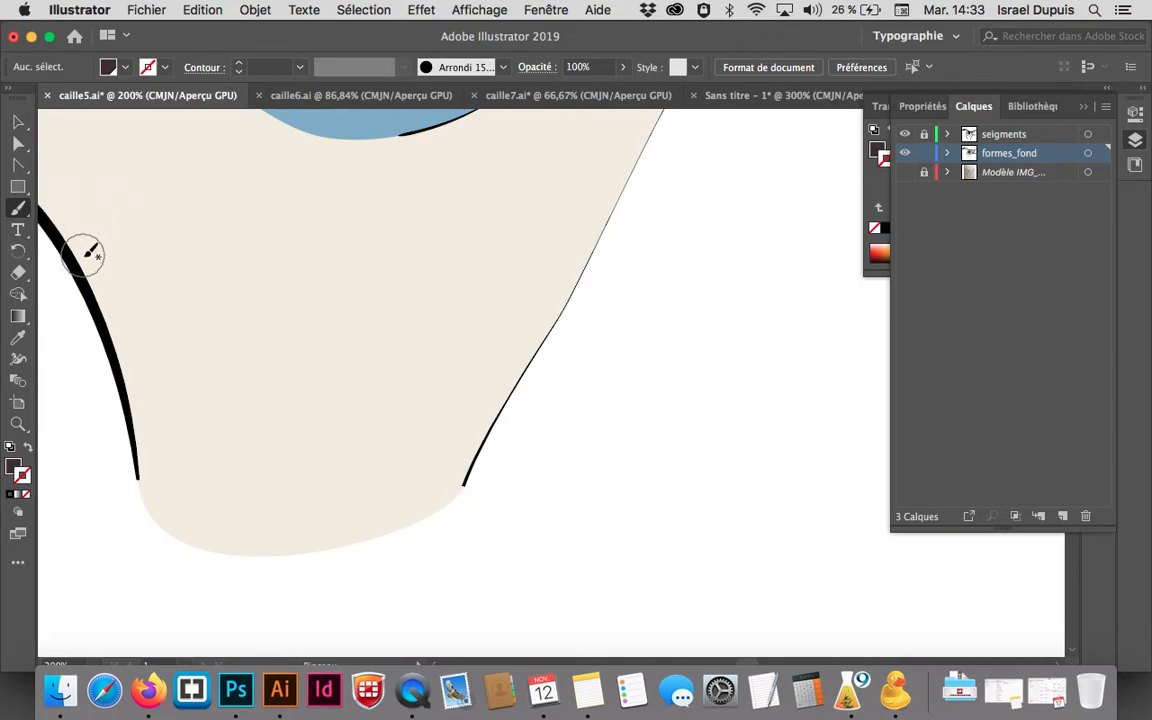
pyautogui.press('i')
pyautogui.click(260, 382)
pyautogui.click(20, 210)
pyautogui.moveTo(399, 499)
pyautogui.mouseDown()
pyautogui.moveTo(442, 489)
pyautogui.moveTo(494, 426)
pyautogui.moveTo(584, 238)
pyautogui.moveTo(630, 183)
pyautogui.mouseUp()
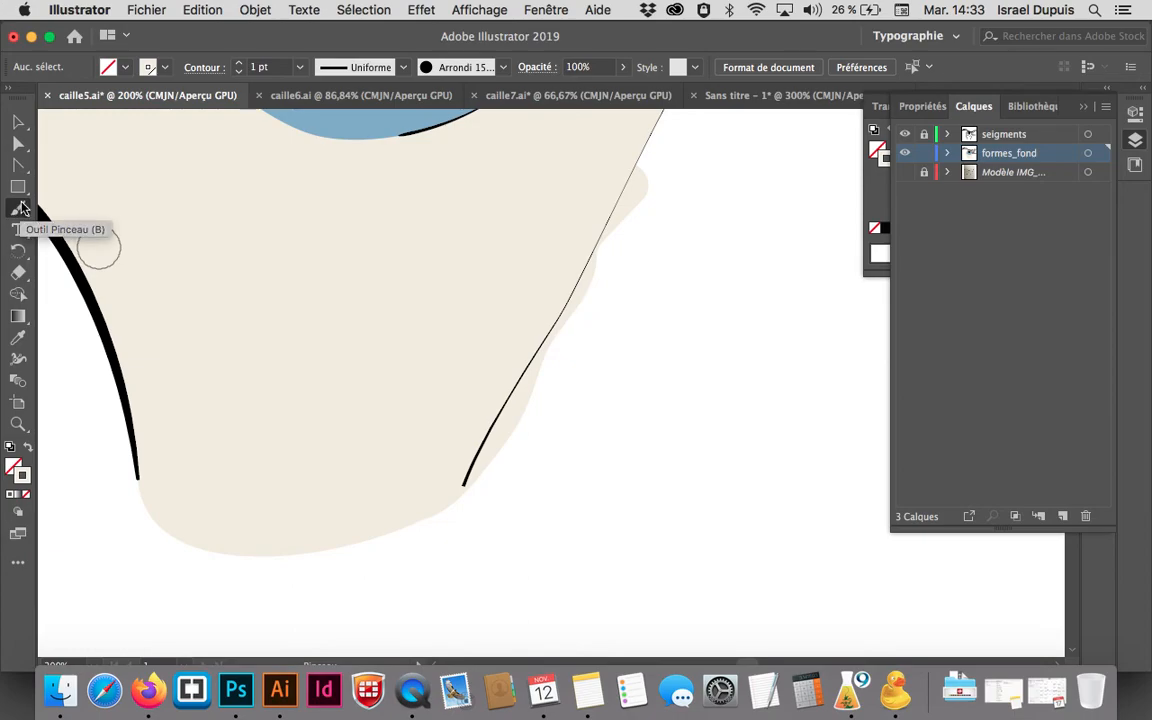
pyautogui.press('super+z')
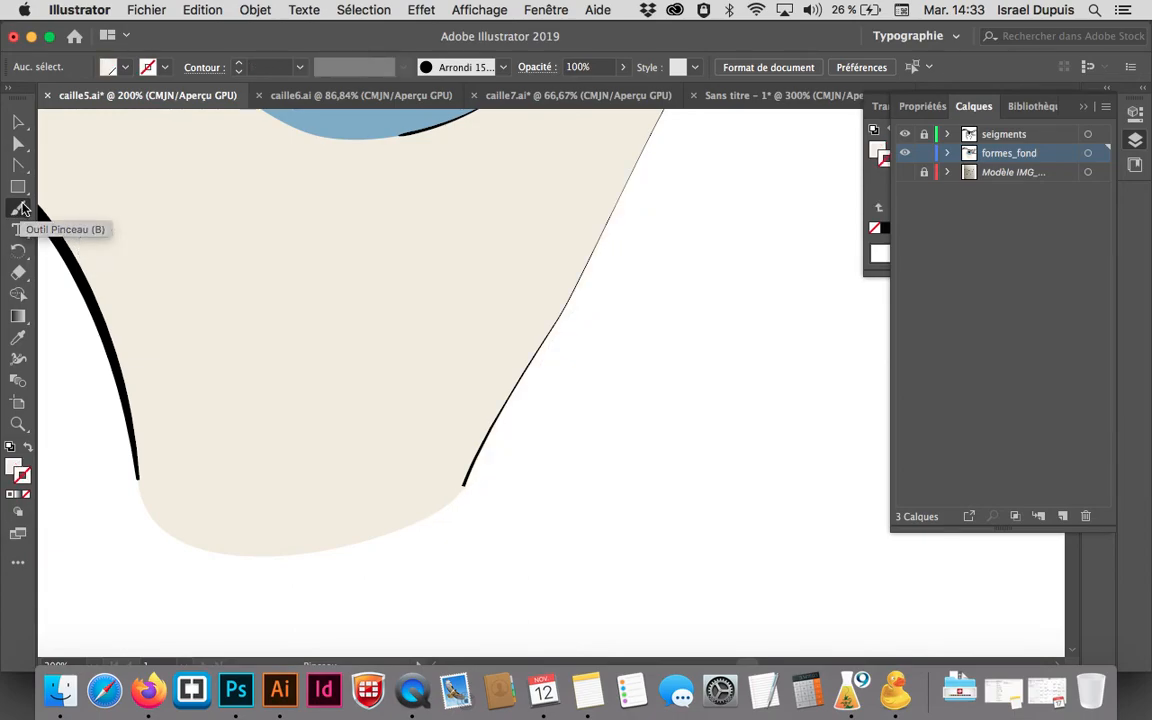
pyautogui.click(18, 121)
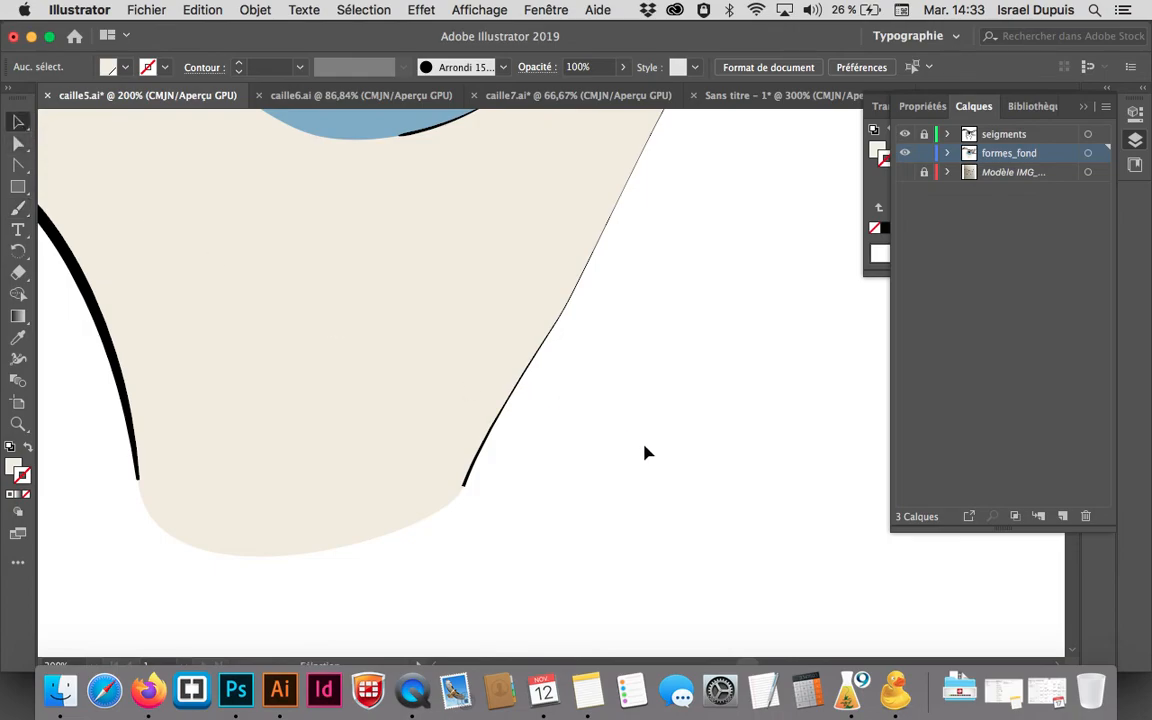
# Check the overlapping brown shapes of the lower crest feather, lock formes_fond, and unlock and activate the seigments layer
pyautogui.scroll(10, 548, 265)
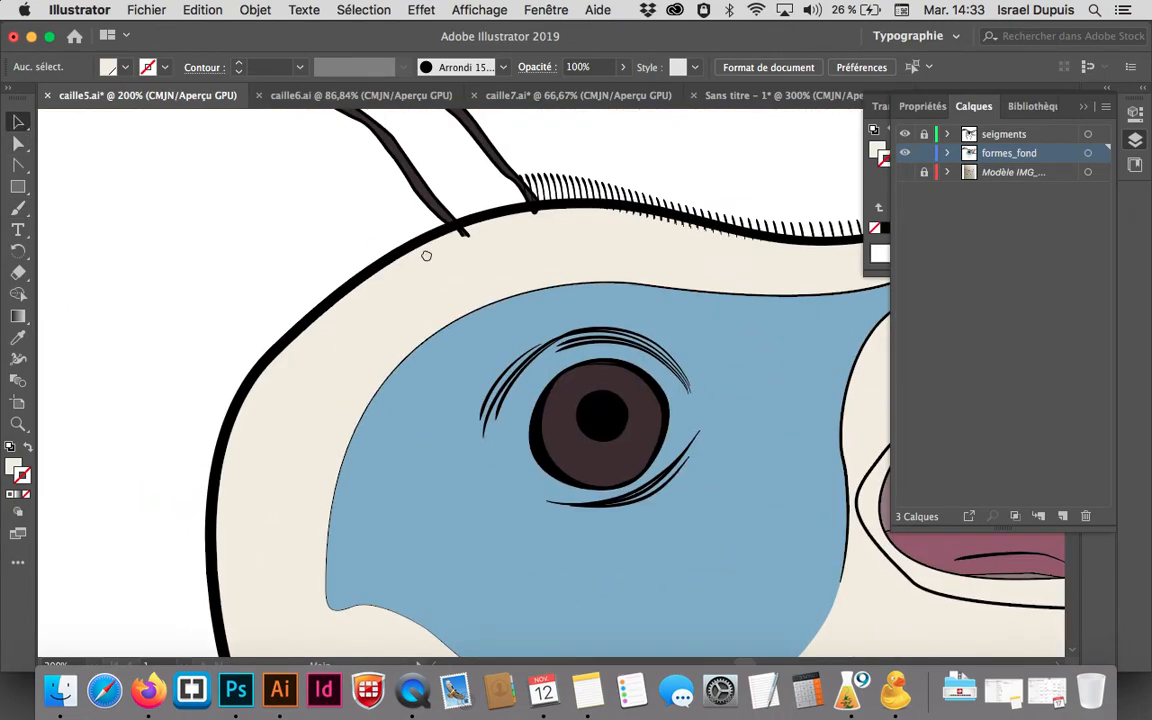
pyautogui.hscroll(-5, 510, 442)
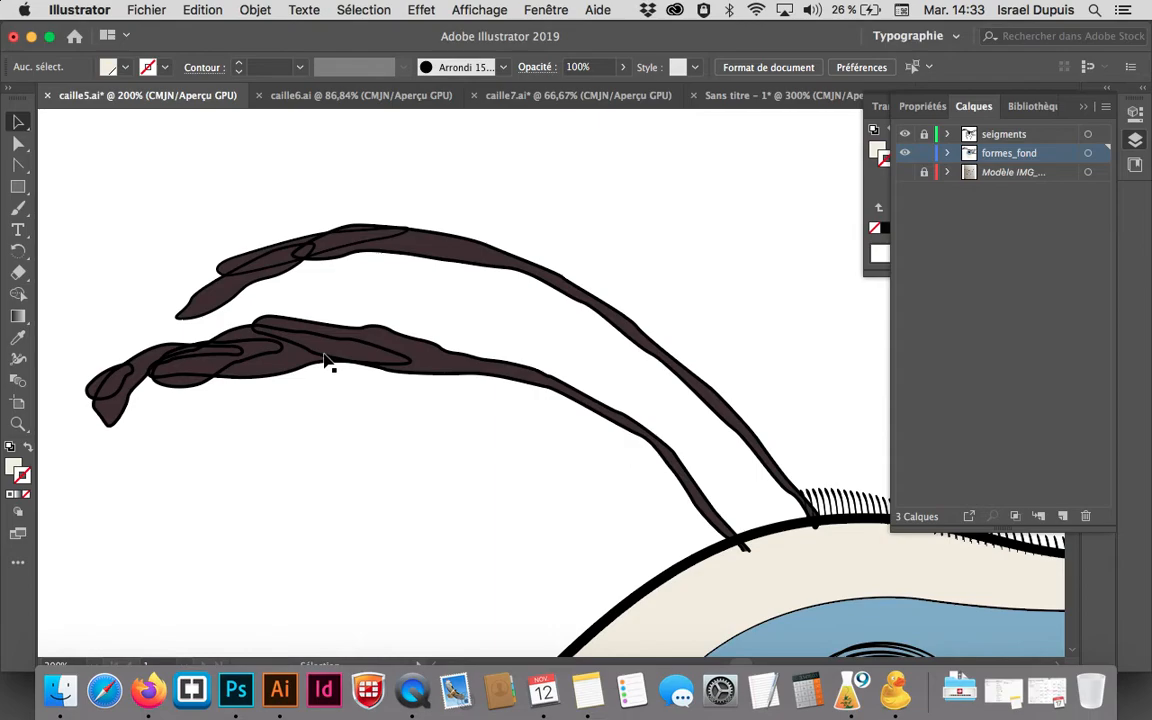
pyautogui.click(327, 366)
pyautogui.click(300, 376)
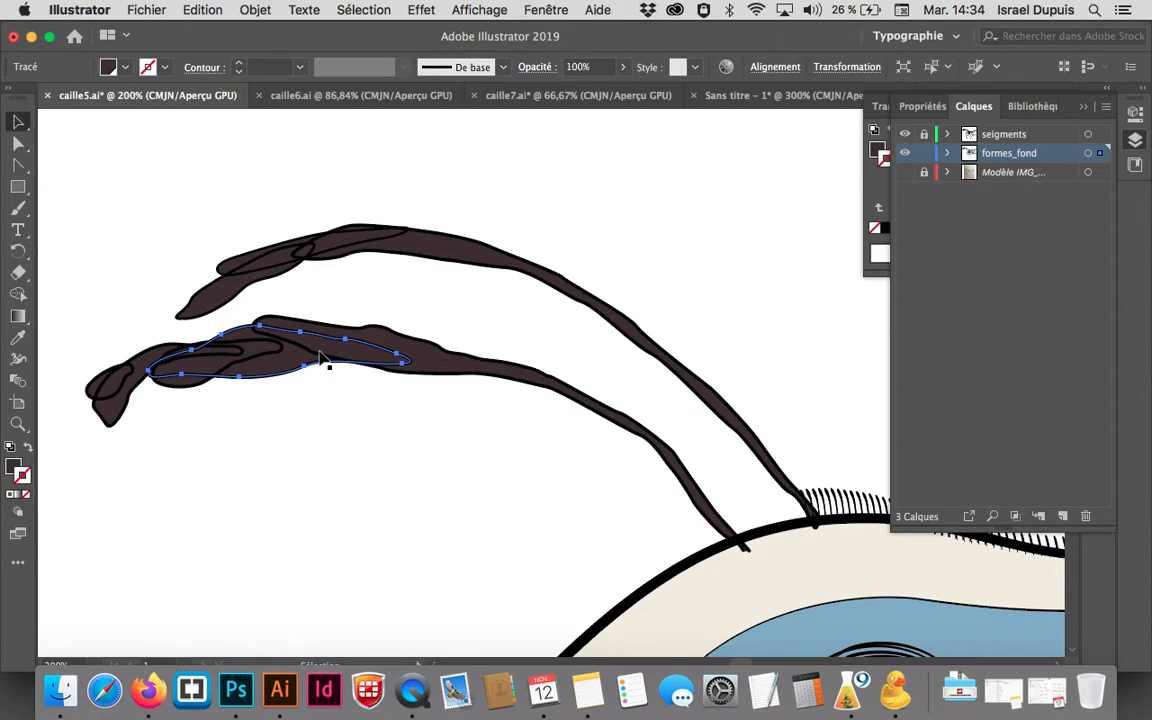
pyautogui.click(367, 334)
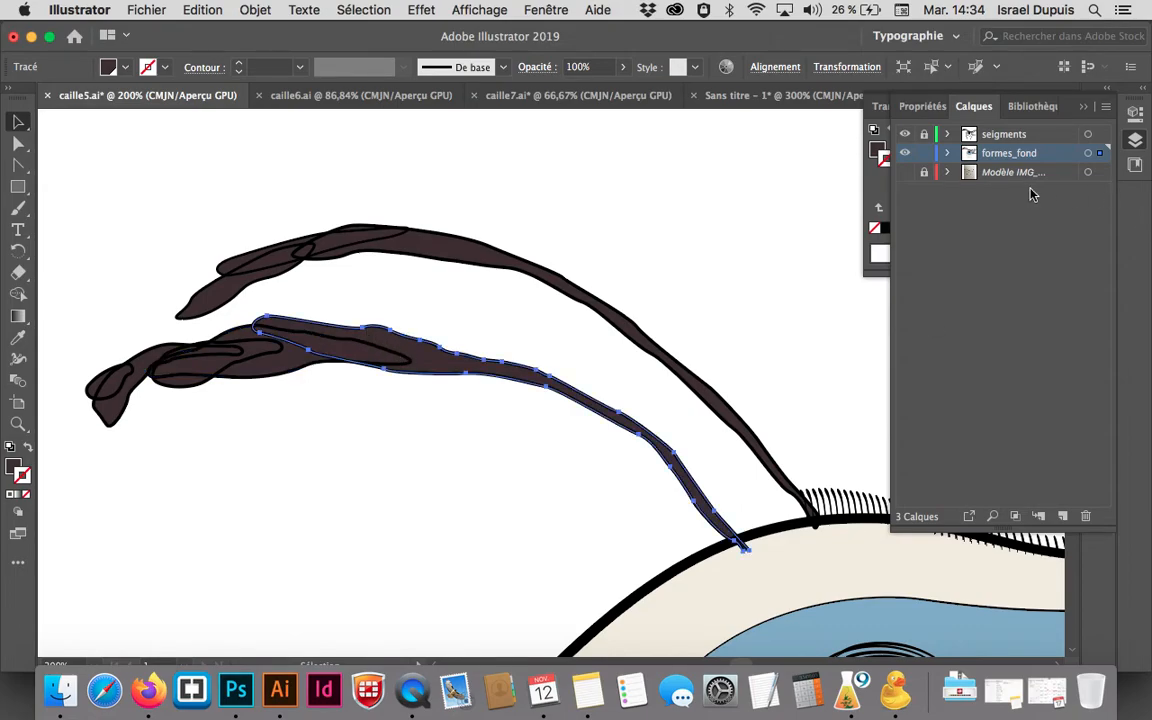
pyautogui.click(926, 156)
pyautogui.click(998, 134)
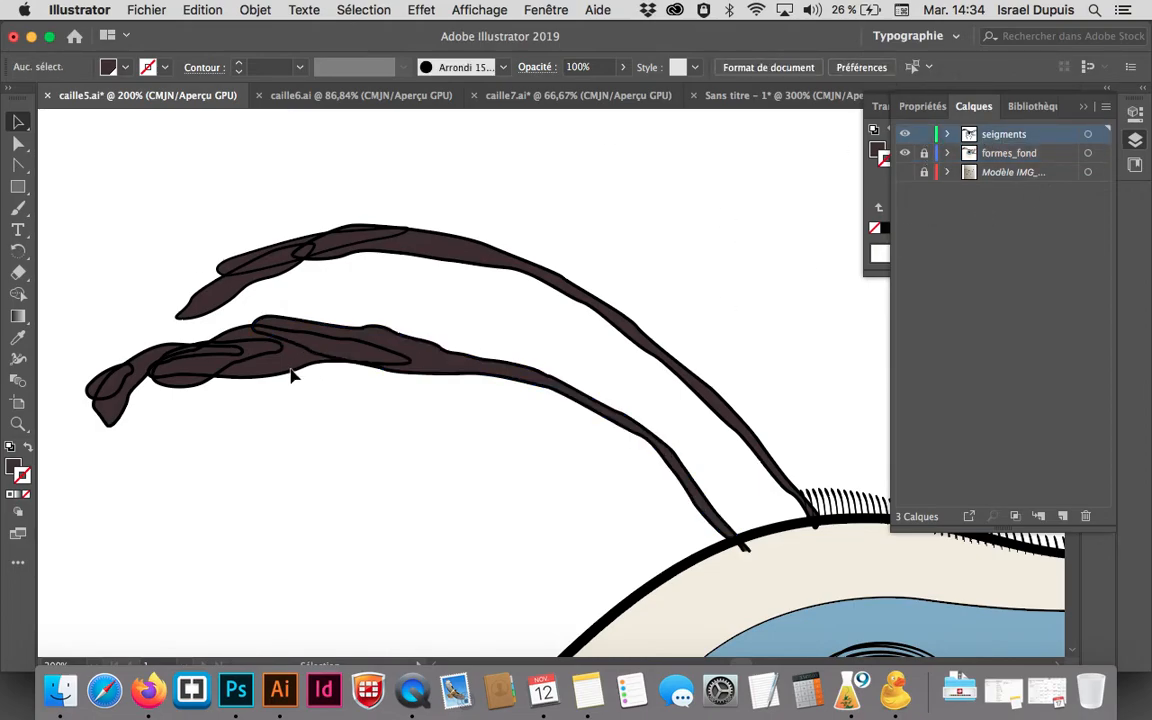
# Cut the middle tuft's outline on the lower crest feather with Scissors at two points and delete the part overlapping the main shaft
pyautogui.click(298, 379)
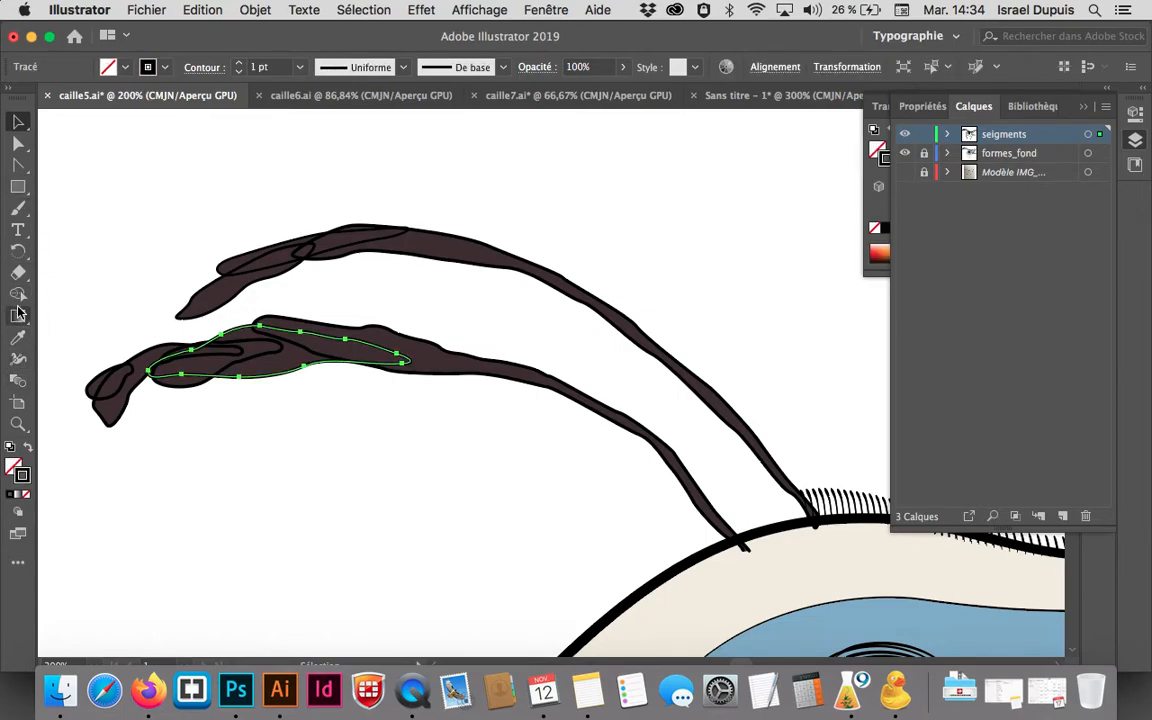
pyautogui.click(18, 273)
pyautogui.click(100, 294)
pyautogui.keyDown('super'); pyautogui.click(318, 334); pyautogui.keyUp('super')
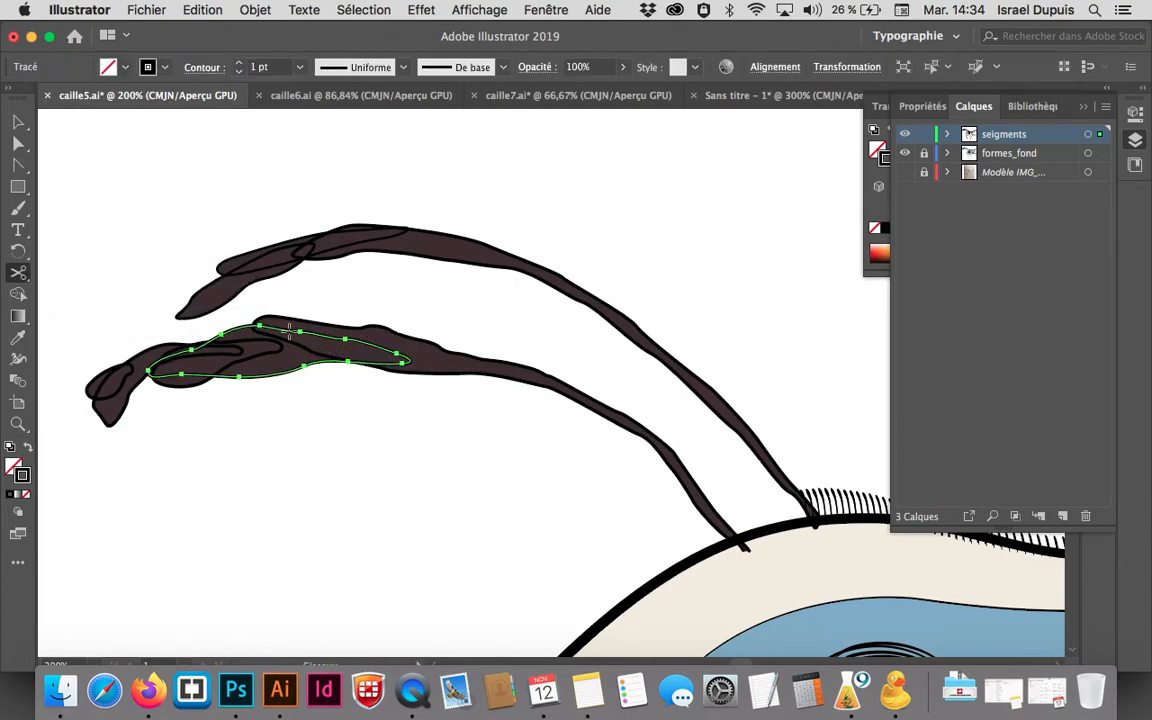
pyautogui.click(255, 325)
pyautogui.click(346, 365)
pyautogui.click(358, 366)
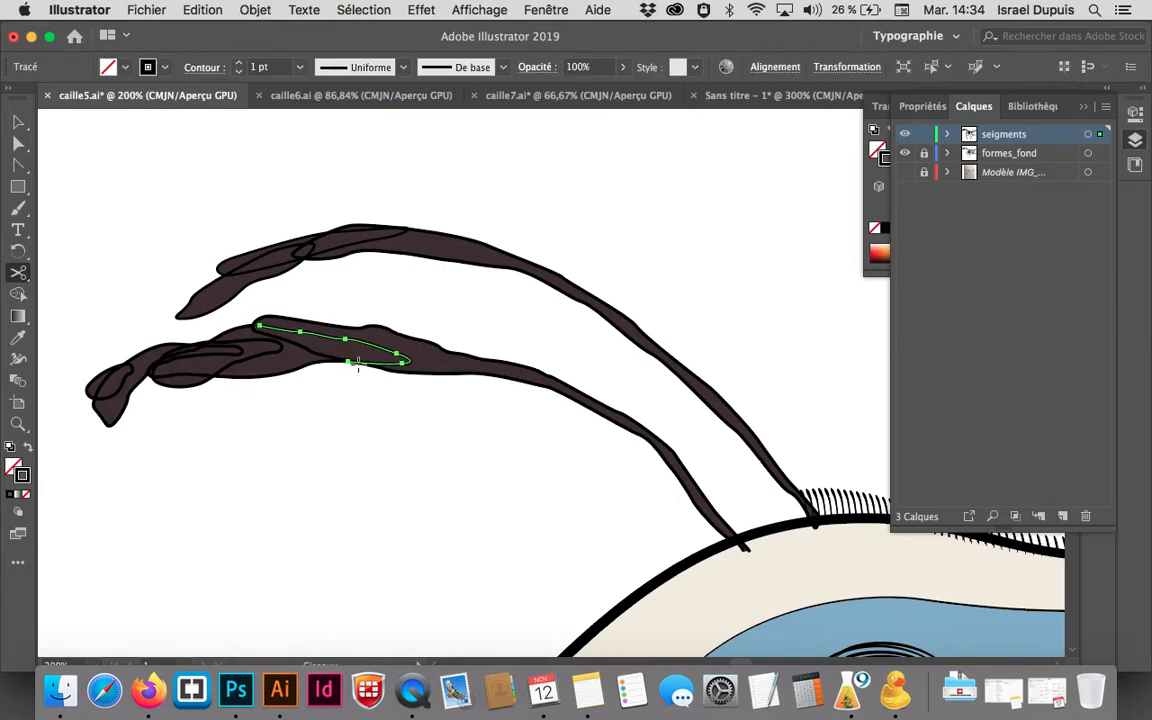
pyautogui.press('super+shift+a')
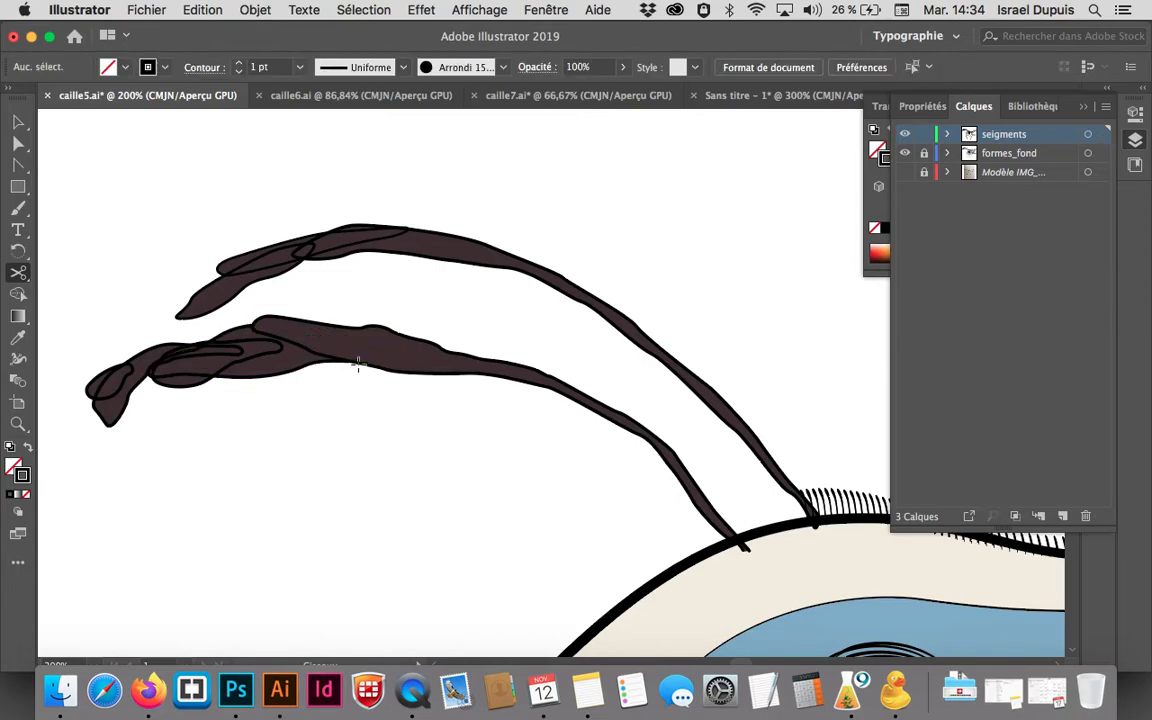
# Cut the left tuft's outline on the lower crest feather with Scissors at two points and delete the overlapping section
pyautogui.click(258, 362)
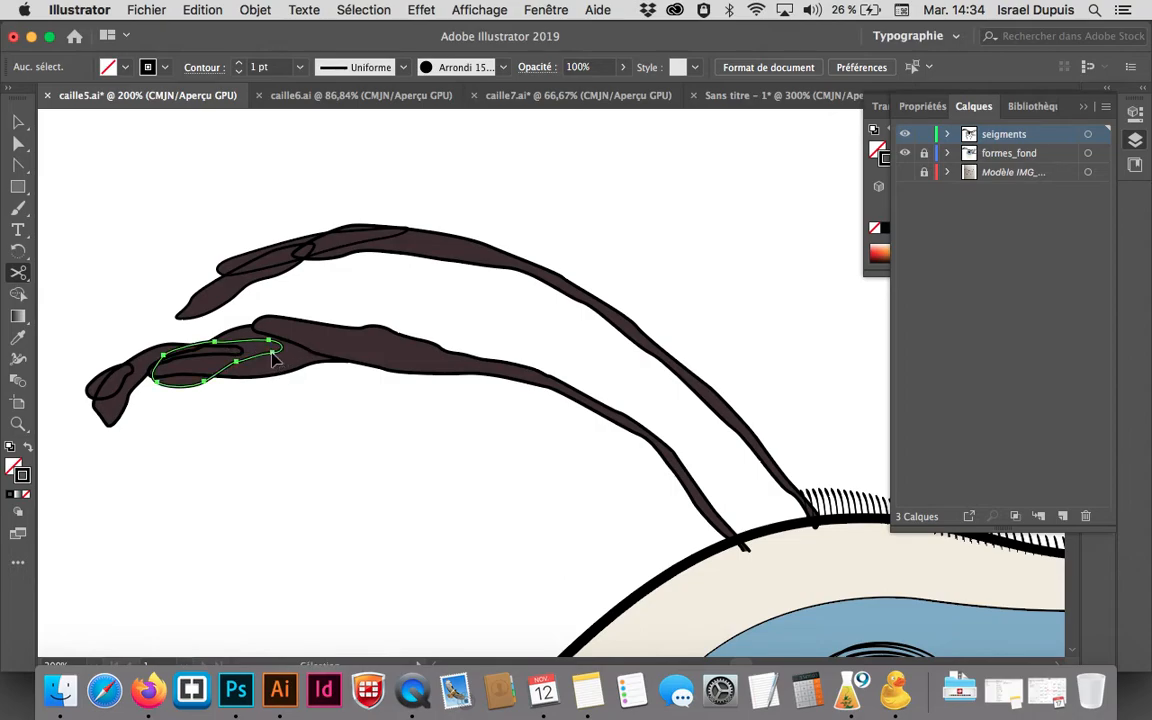
pyautogui.click(219, 371)
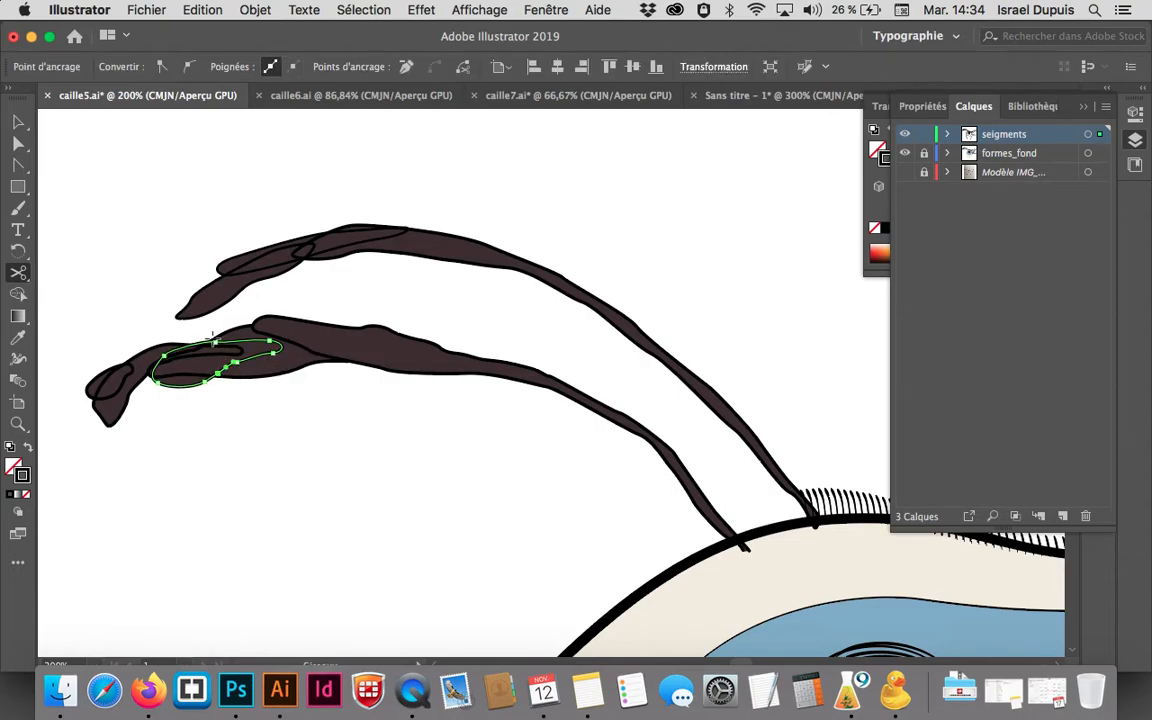
pyautogui.click(231, 343)
pyautogui.press('Delete')
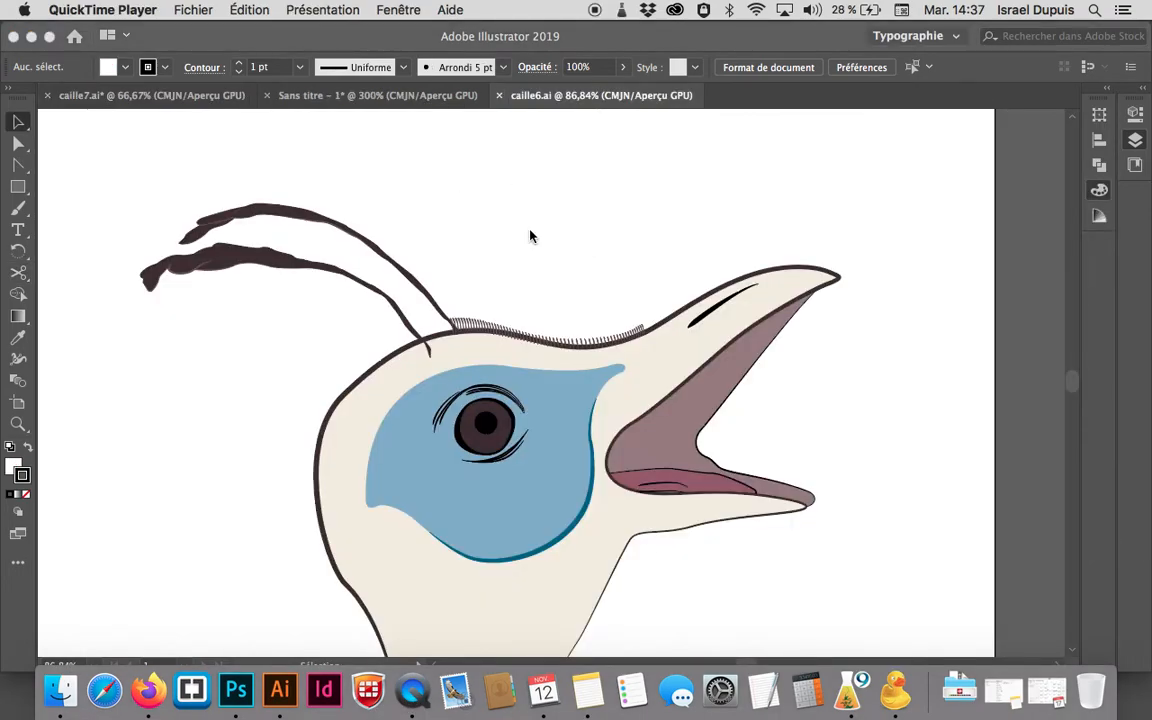
# Select the head's outline in caille6.ai and display the gradient settings (Dégradé de couleurs) beside the drawing
pyautogui.click(518, 266)
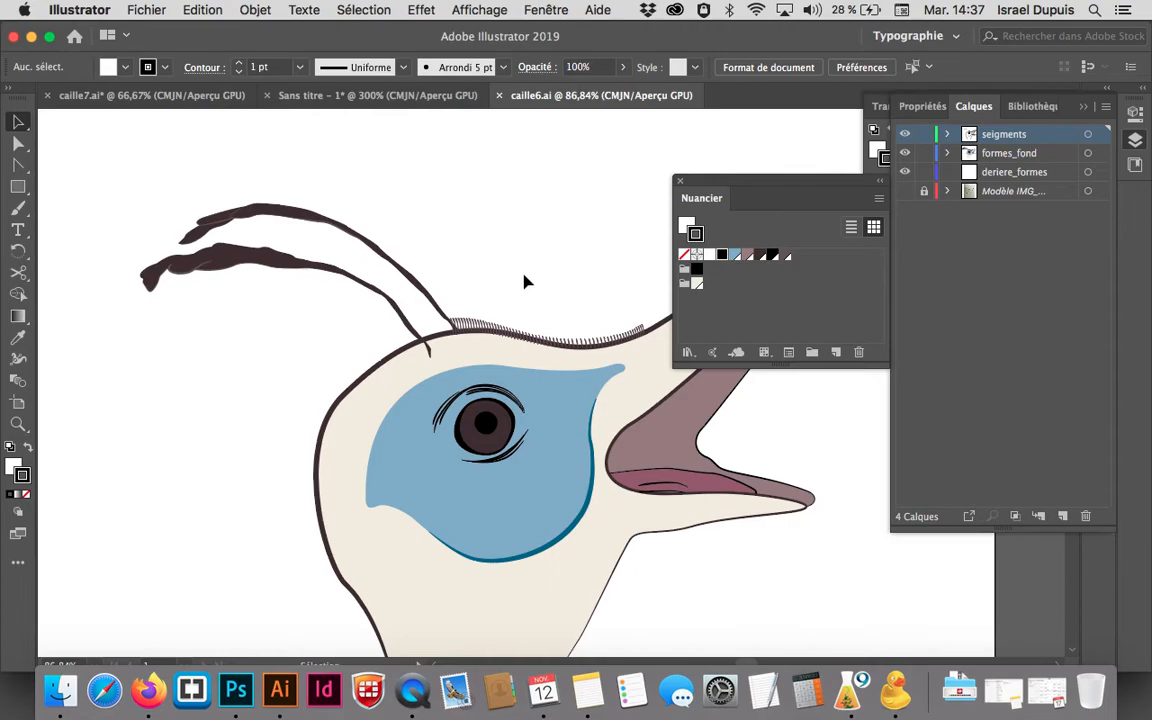
pyautogui.scroll(-5, 525, 280)
pyautogui.hscroll(5, 525, 280)
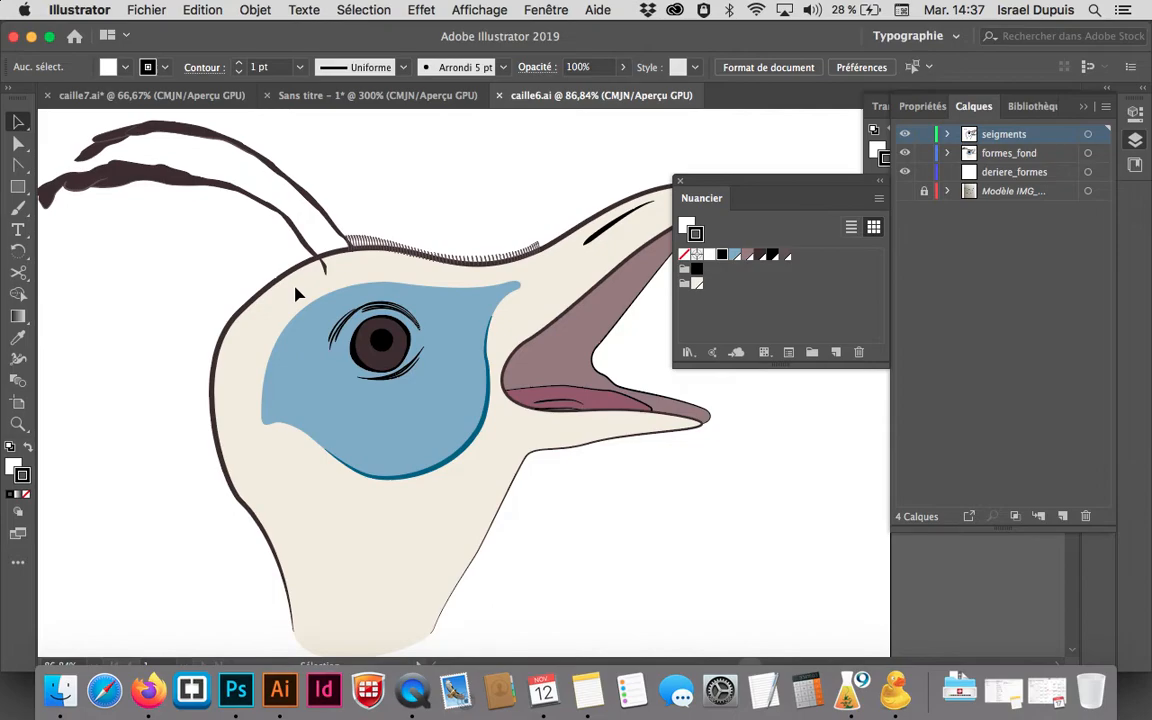
pyautogui.click(250, 272)
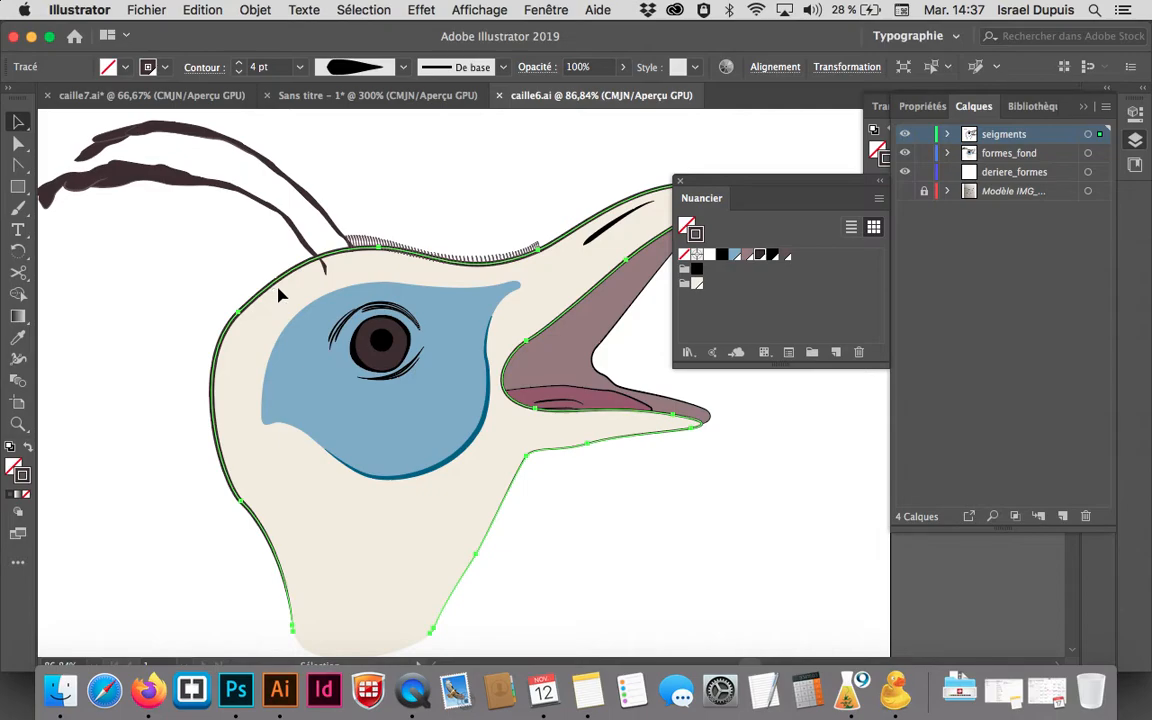
pyautogui.click(562, 9)
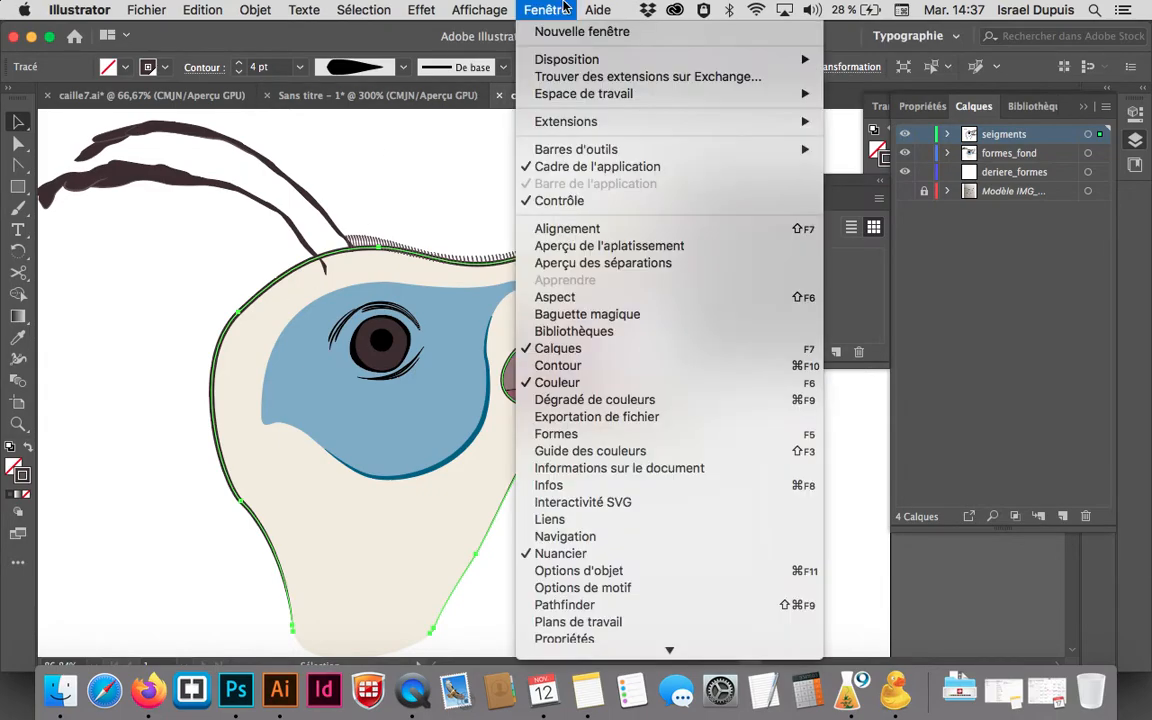
pyautogui.click(661, 404)
pyautogui.moveTo(760, 385); pyautogui.dragTo(520, 165)
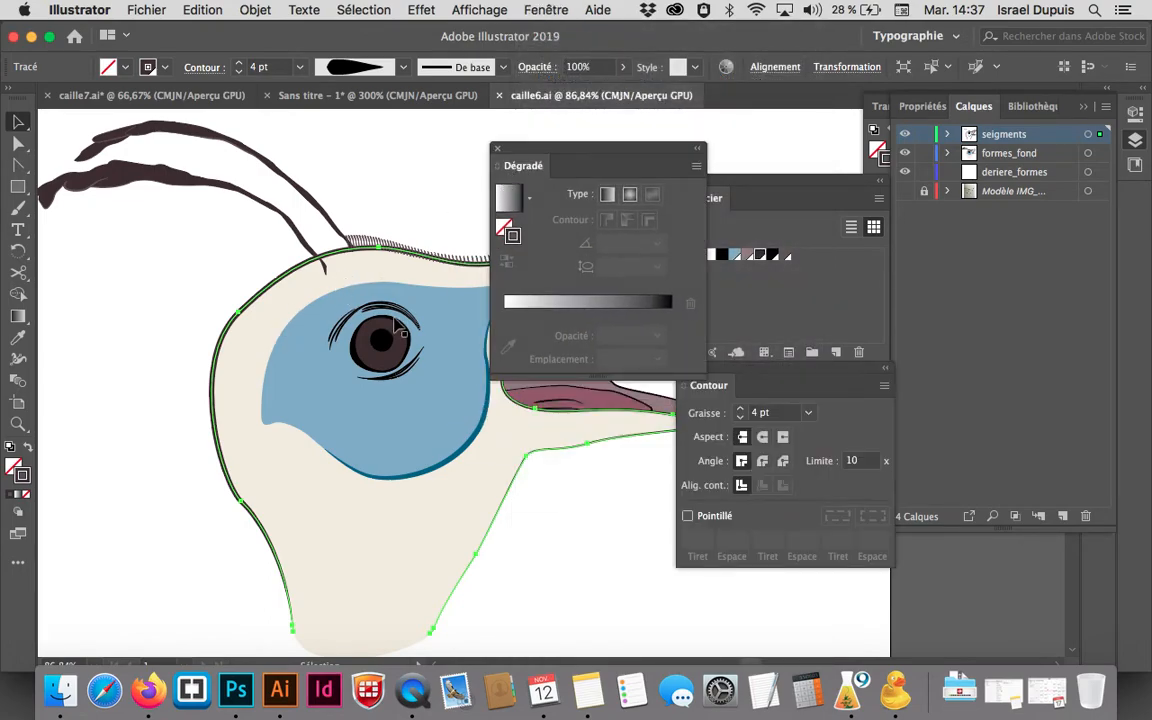
# Lock the seigments layer, make formes_fond the active layer and look through its list of paths
pyautogui.click(905, 134)
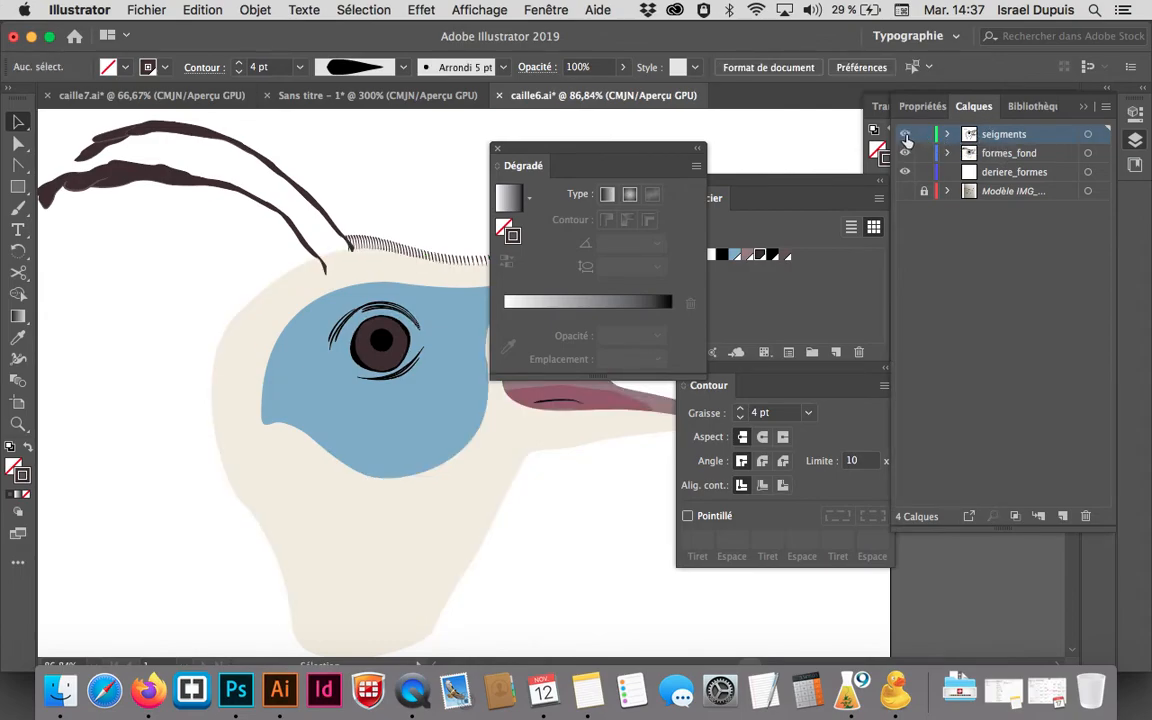
pyautogui.click(905, 134)
pyautogui.click(924, 134)
pyautogui.click(1008, 153)
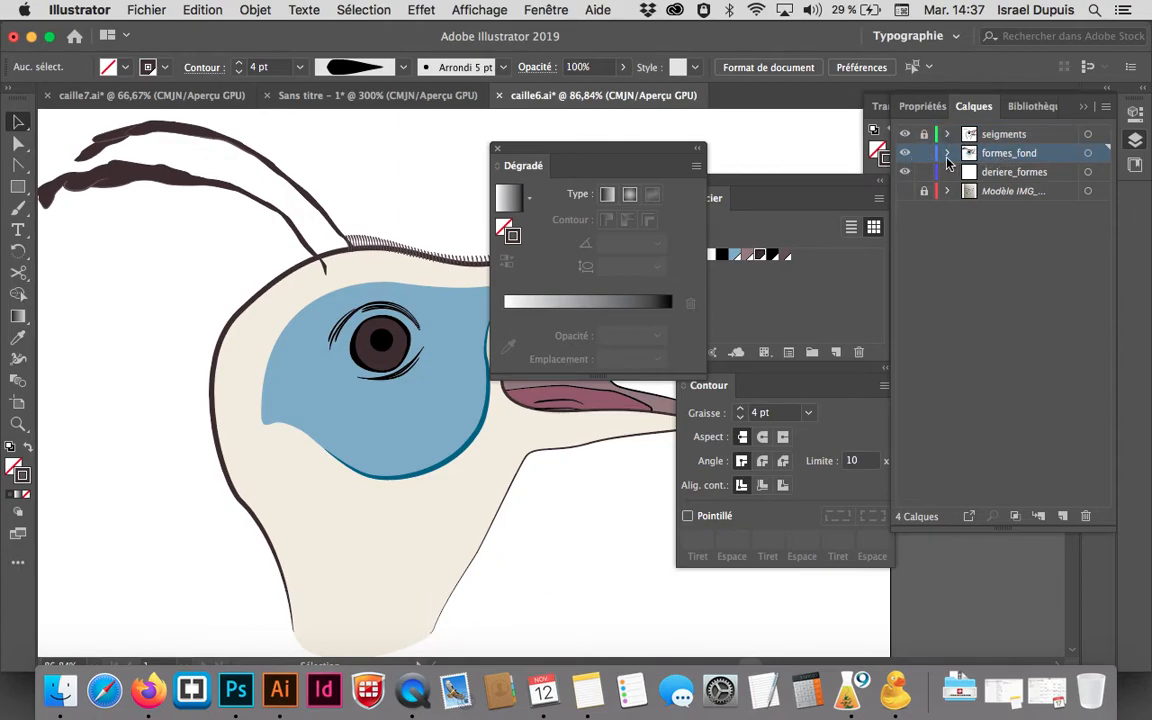
pyautogui.click(947, 153)
pyautogui.moveTo(1106, 235); pyautogui.dragTo(1107, 437)
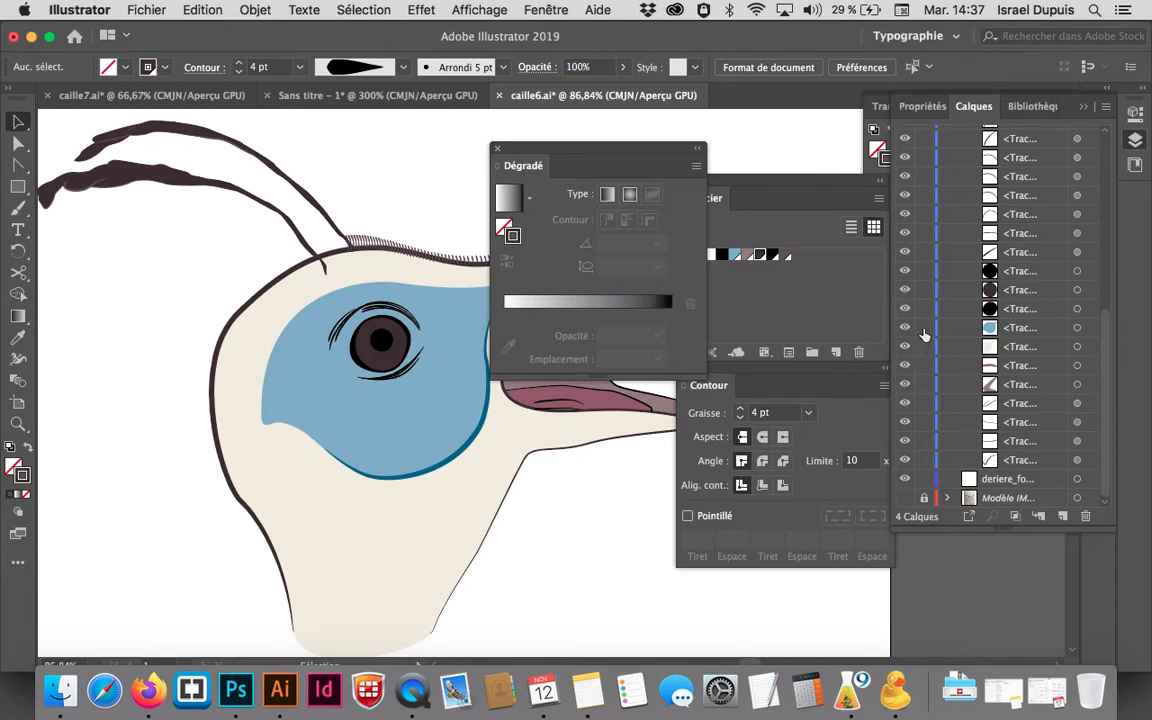
pyautogui.scroll(10, 1000, 300)
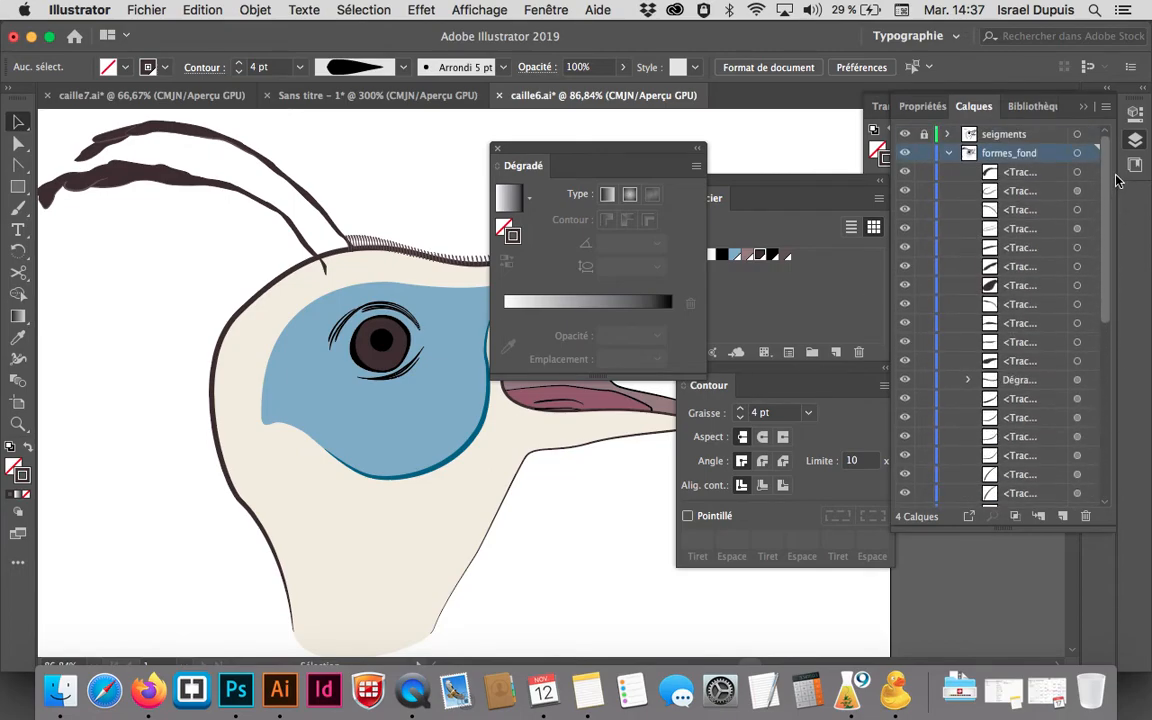
pyautogui.click(947, 153)
# Unlock all locked objects so the cream head fill becomes editable, and clear the selection
pyautogui.click(407, 650)
pyautogui.click(409, 651)
pyautogui.press('super+shift+a')
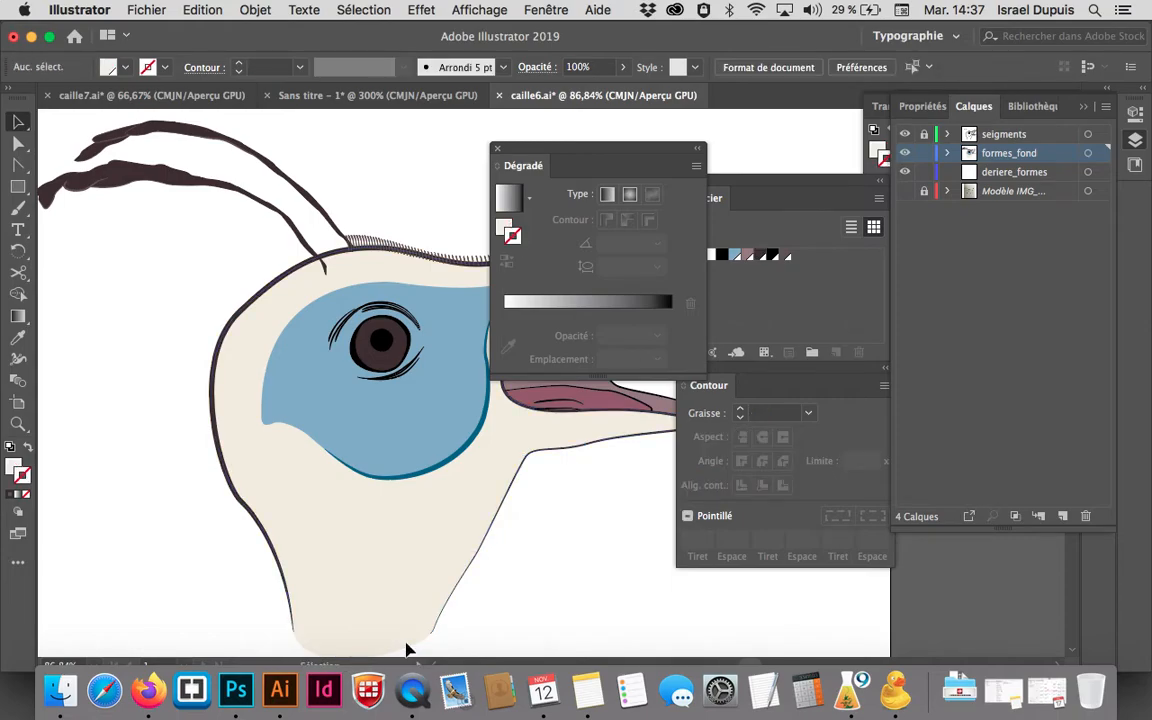
pyautogui.click(256, 9)
pyautogui.click(312, 126)
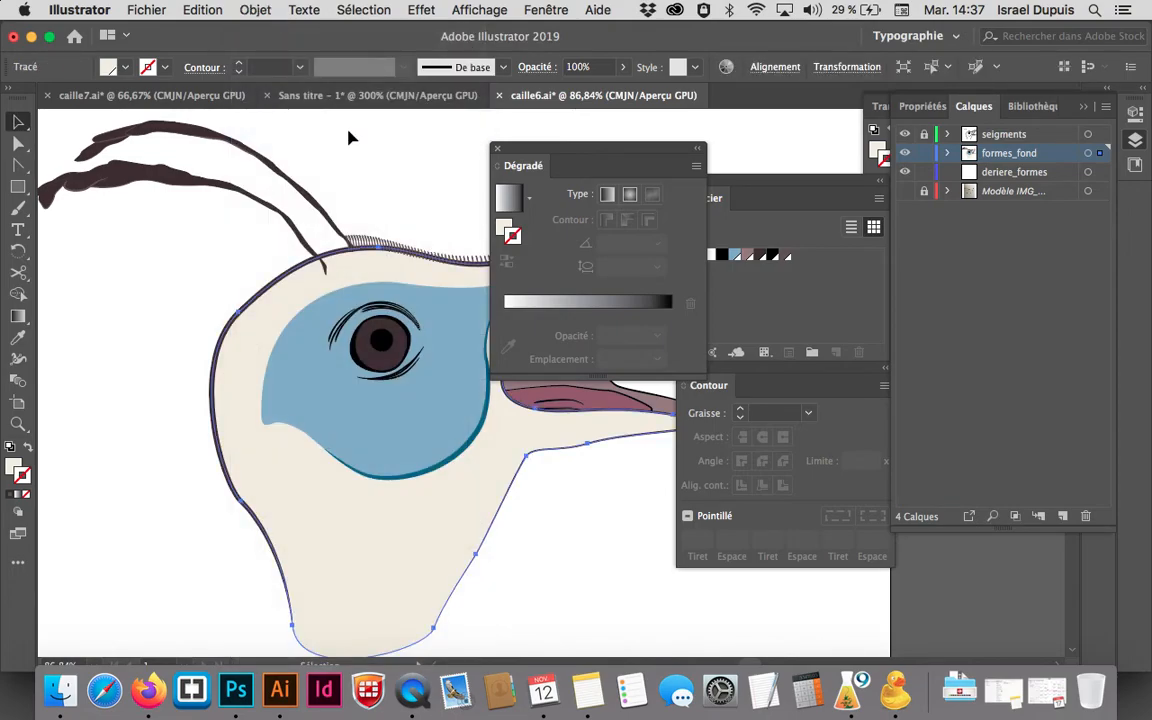
pyautogui.click(339, 137)
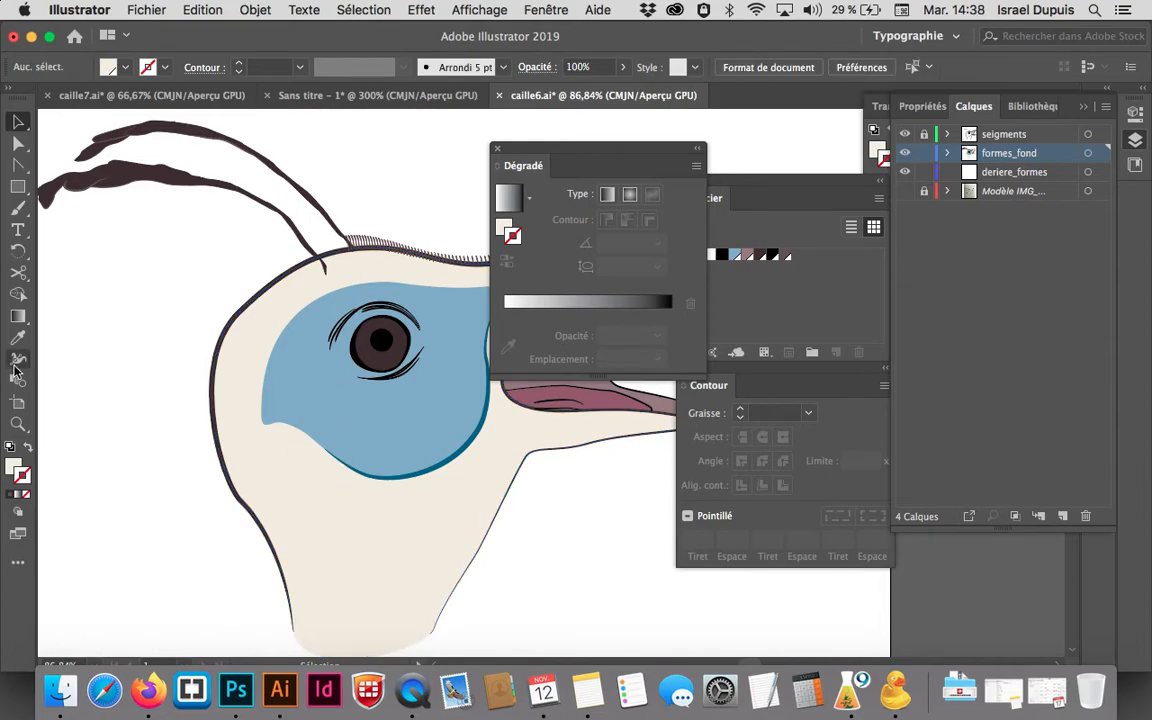
# Select the cream head shape and apply the white-to-black linear gradient to its fill, keeping its stroke set to none
pyautogui.moveTo(126, 331); pyautogui.dragTo(384, 487)
pyautogui.click(194, 313)
pyautogui.click(386, 558)
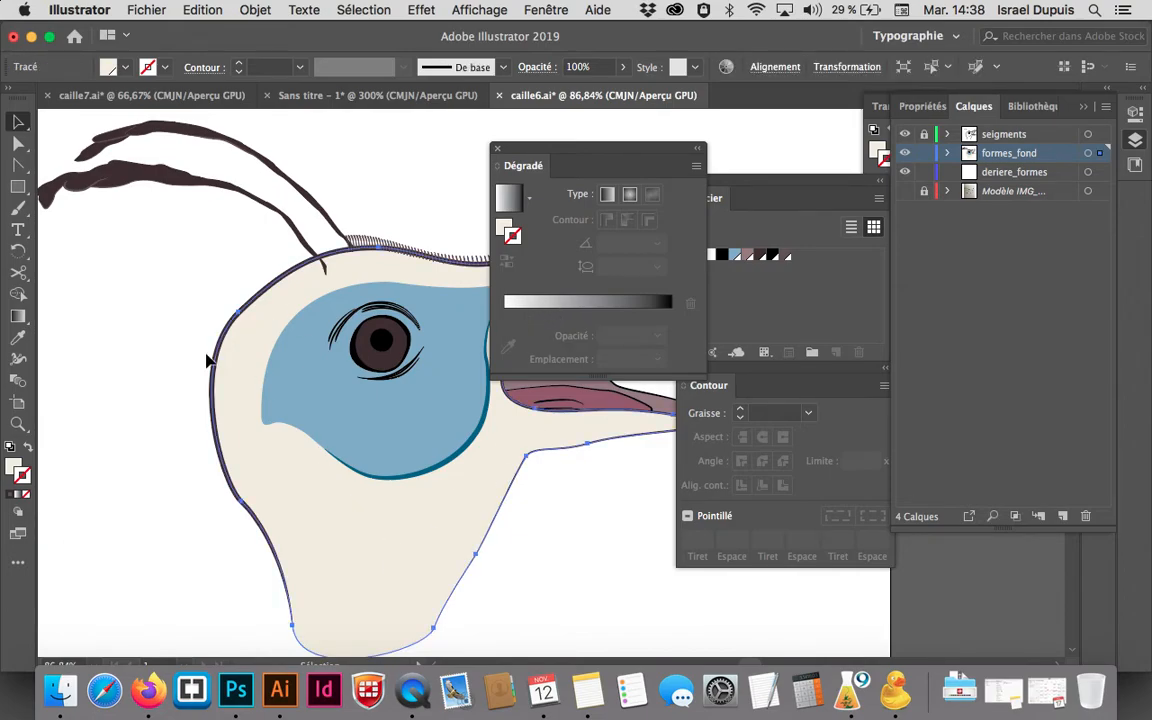
pyautogui.moveTo(571, 160); pyautogui.dragTo(714, 163)
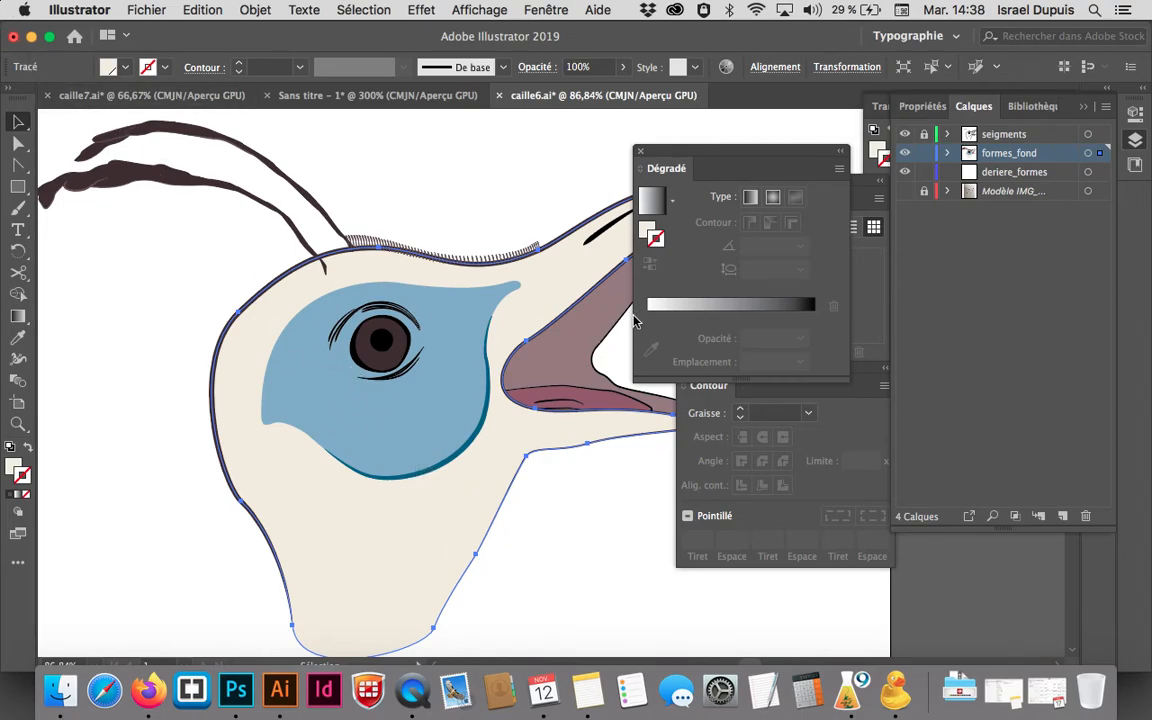
pyautogui.click(698, 305)
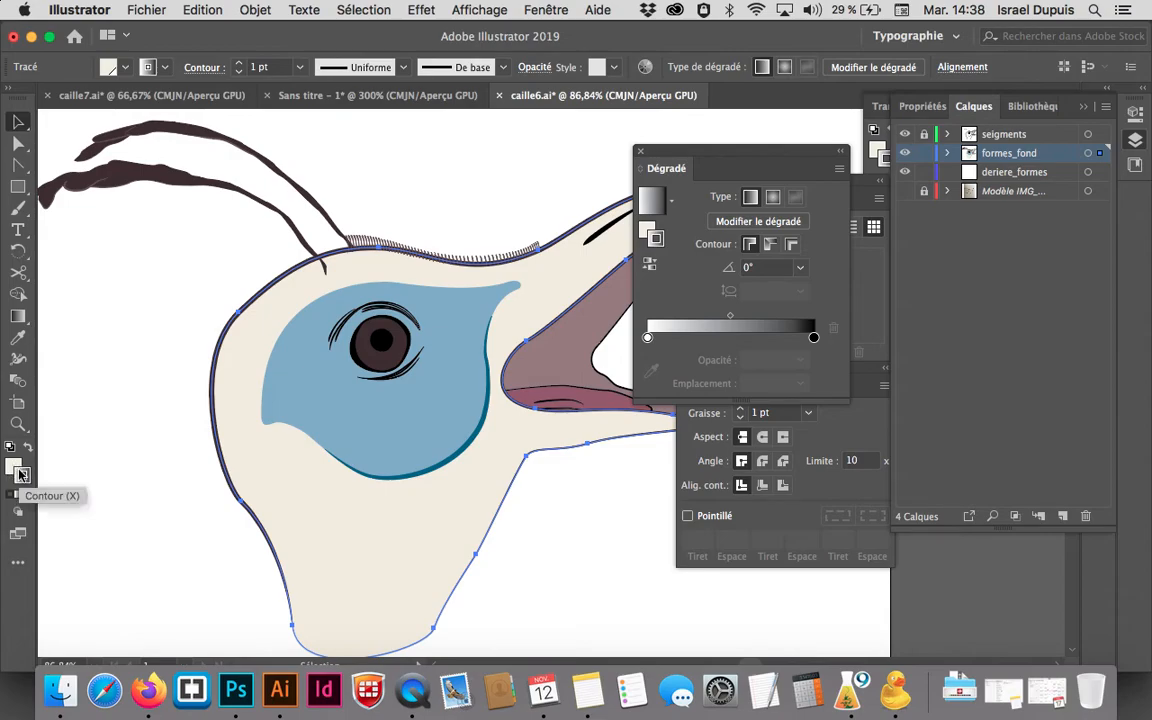
pyautogui.press('/')
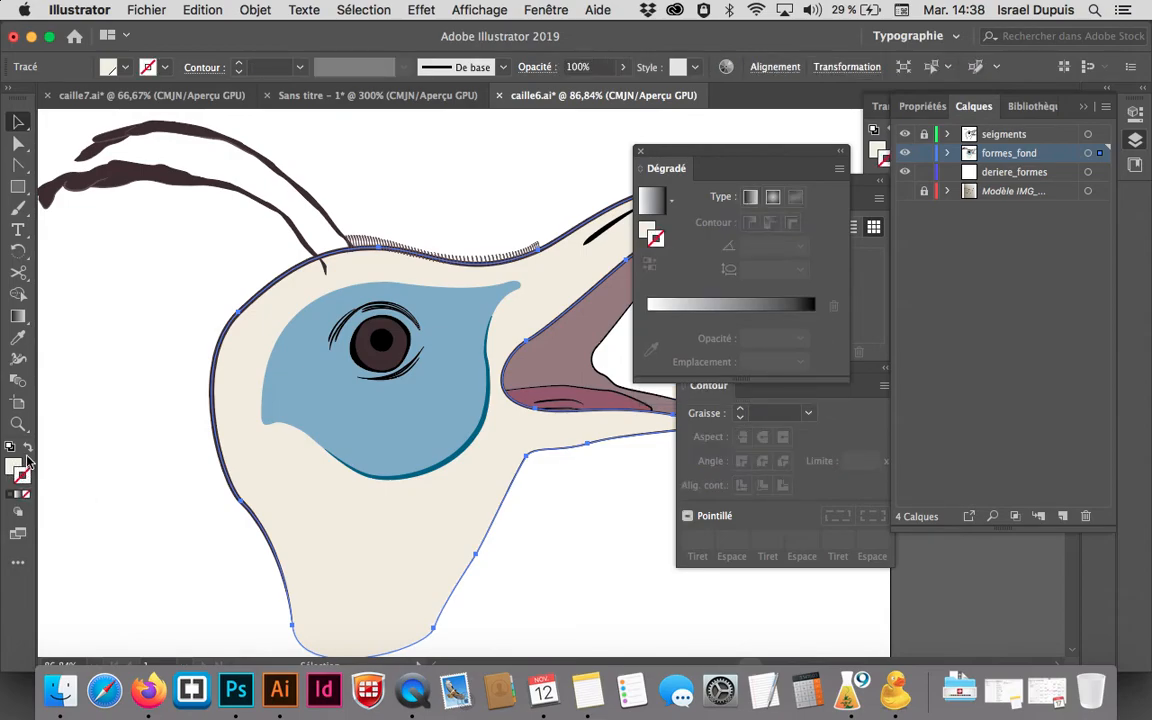
pyautogui.click(14, 467)
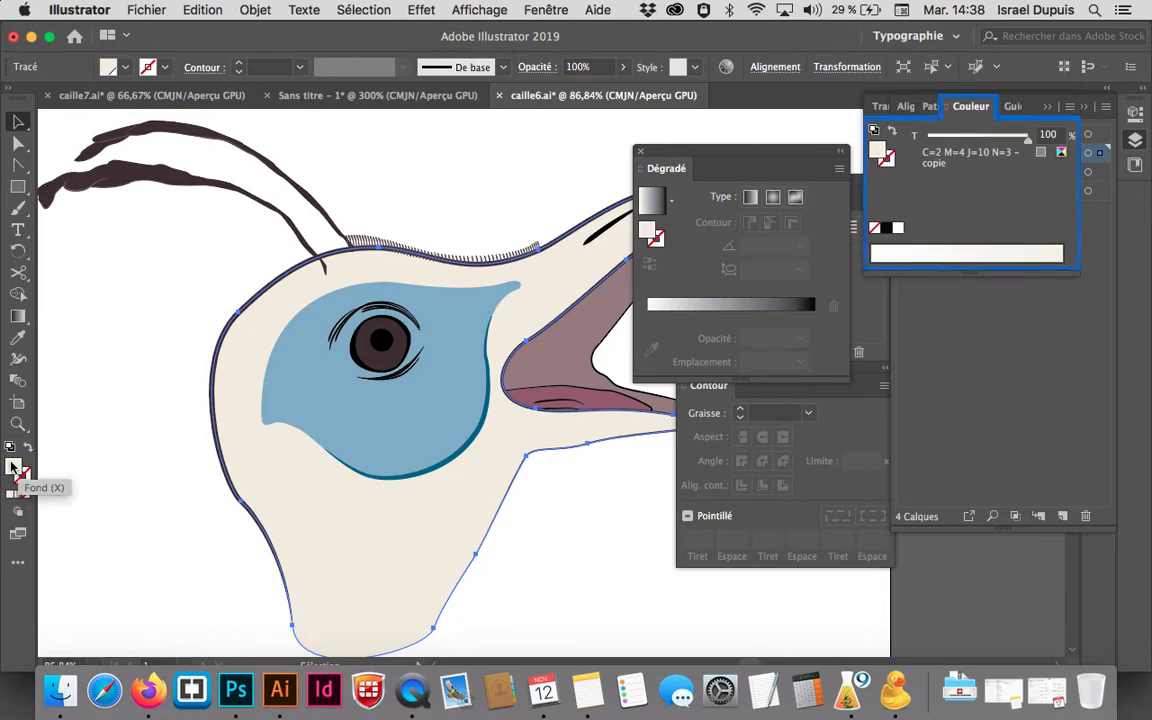
pyautogui.click(735, 306)
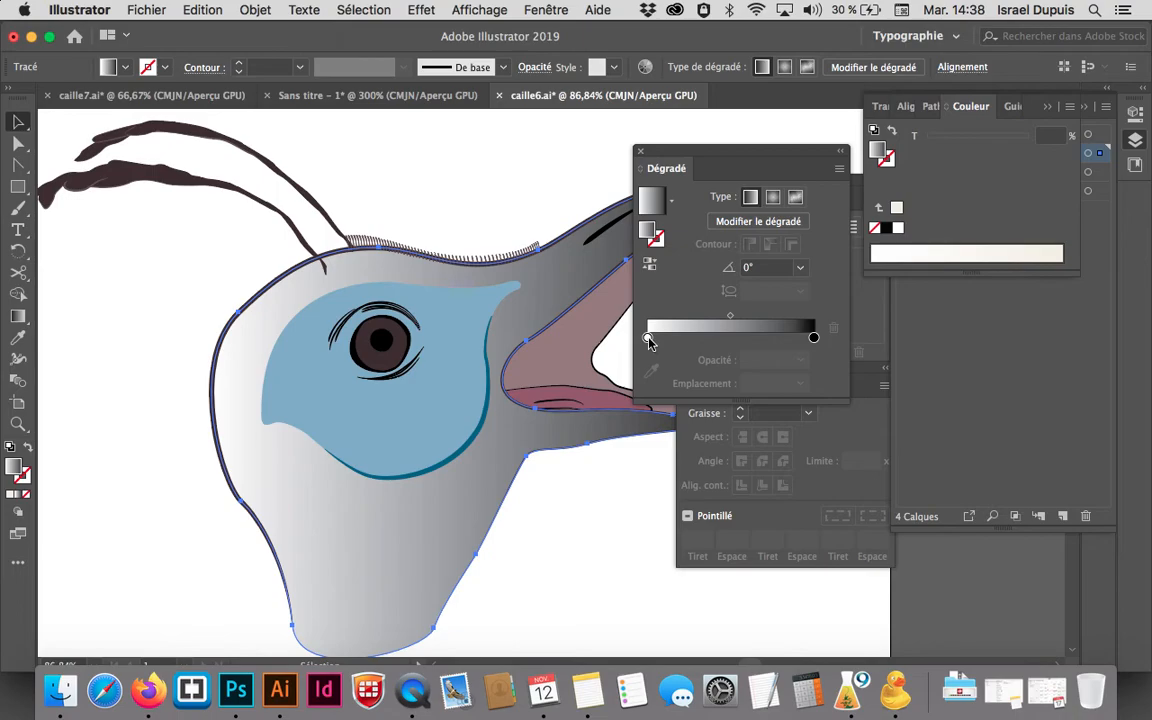
# Set both stops of the head's gradient to the cream swatch C=2 M=4 J=10 N=3 - copie
pyautogui.doubleClick(648, 338)
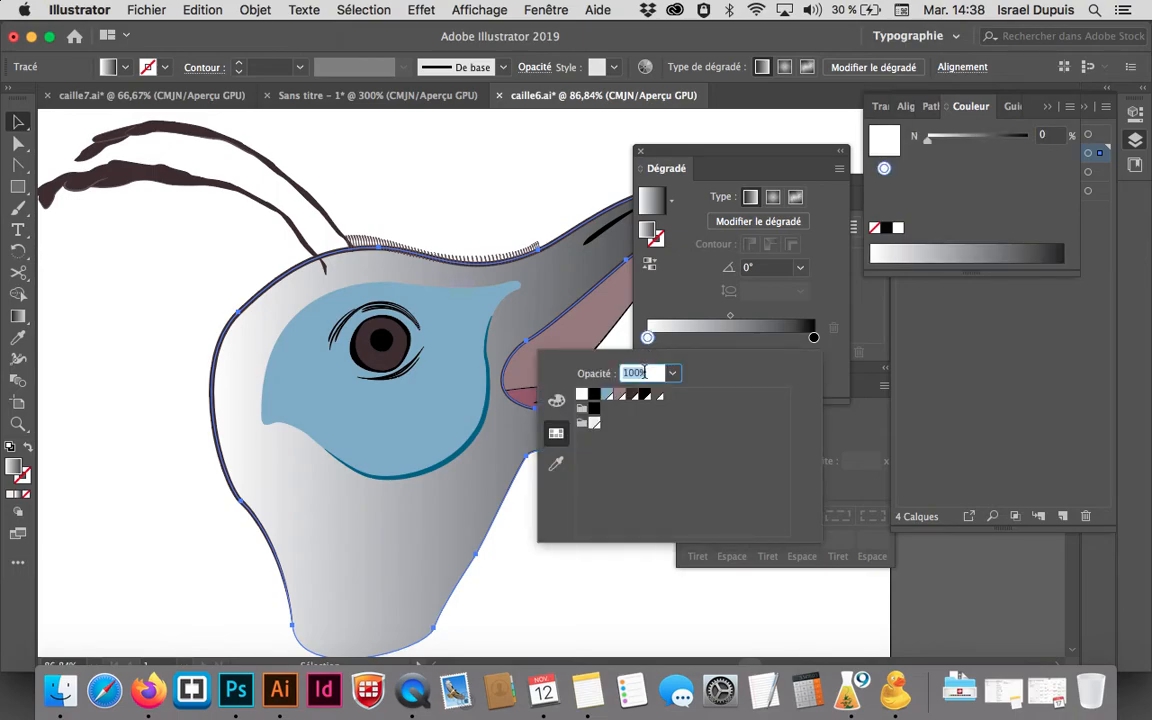
pyautogui.click(594, 424)
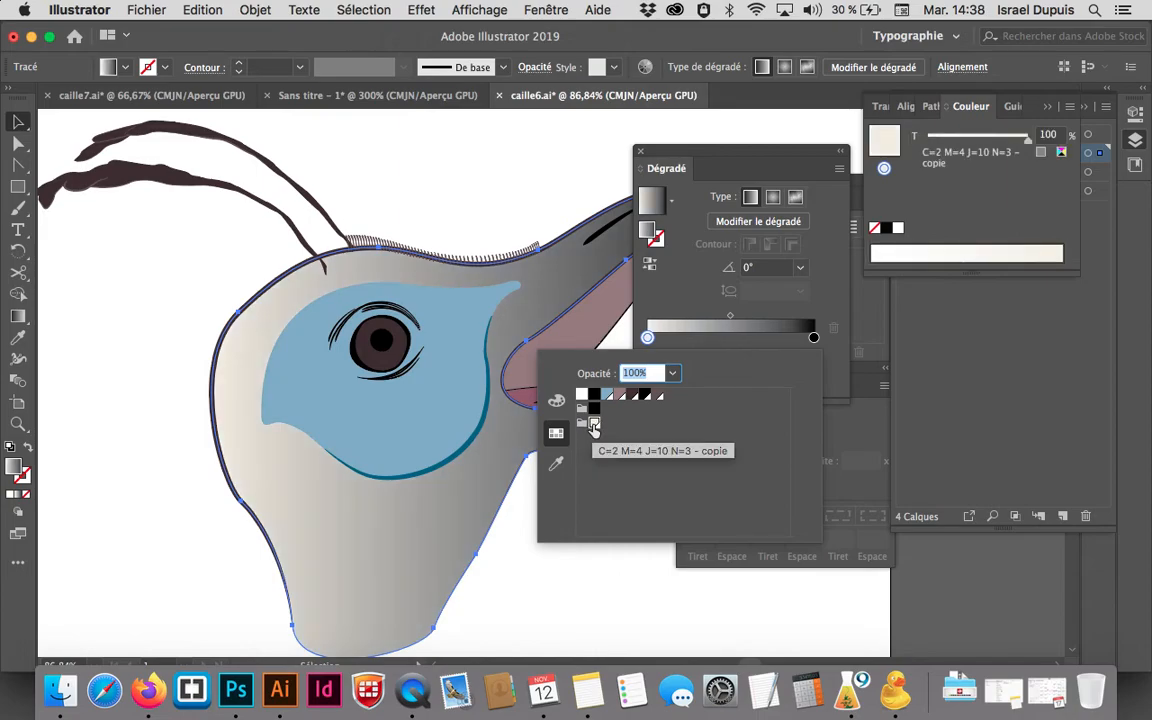
pyautogui.click(671, 289)
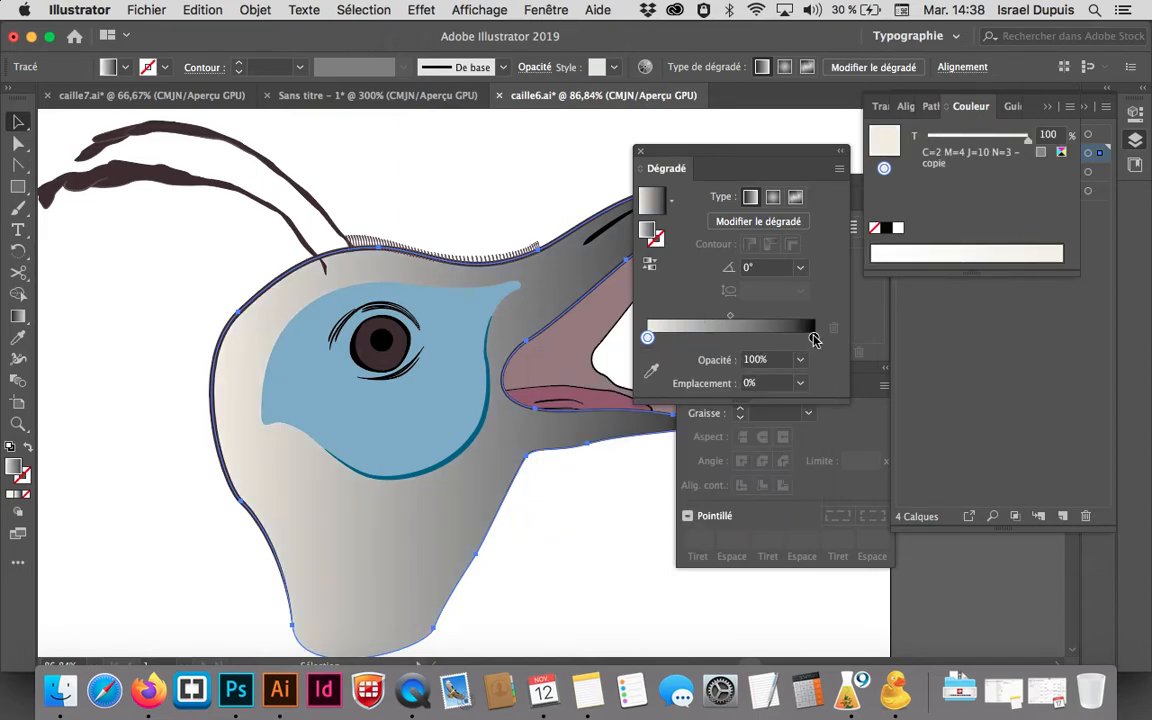
pyautogui.doubleClick(814, 338)
pyautogui.click(595, 425)
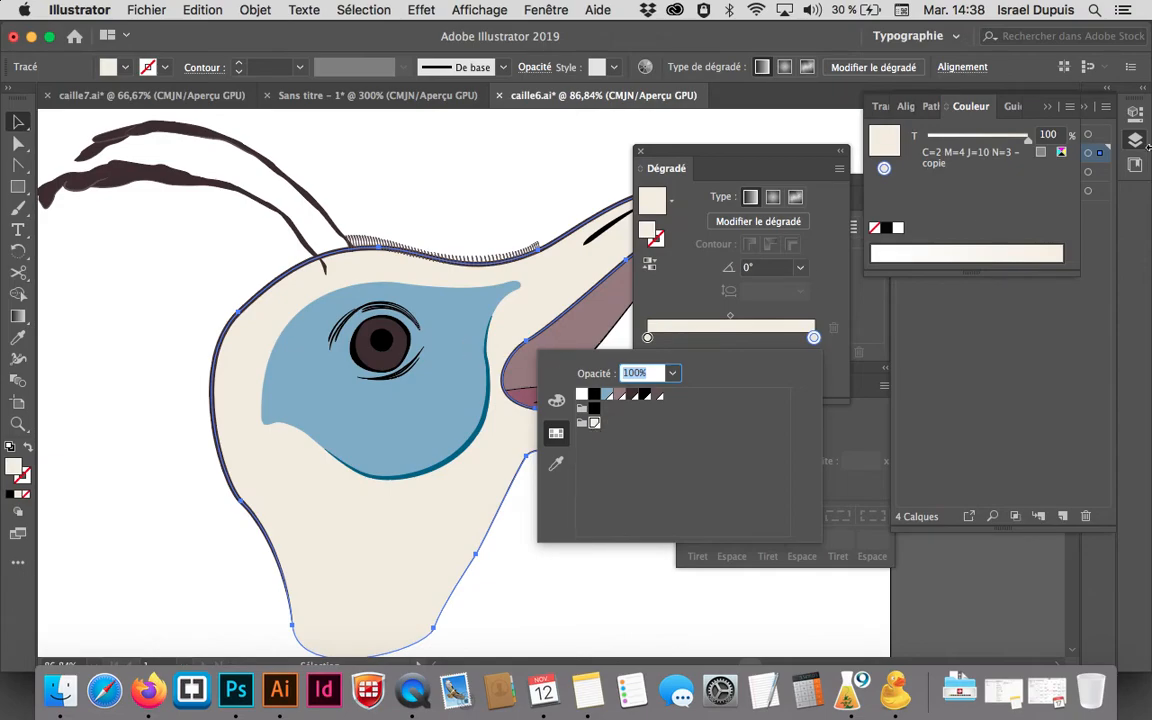
# Detach the Couleur controls from their group and place them floating next to the gradient settings
pyautogui.click(551, 8)
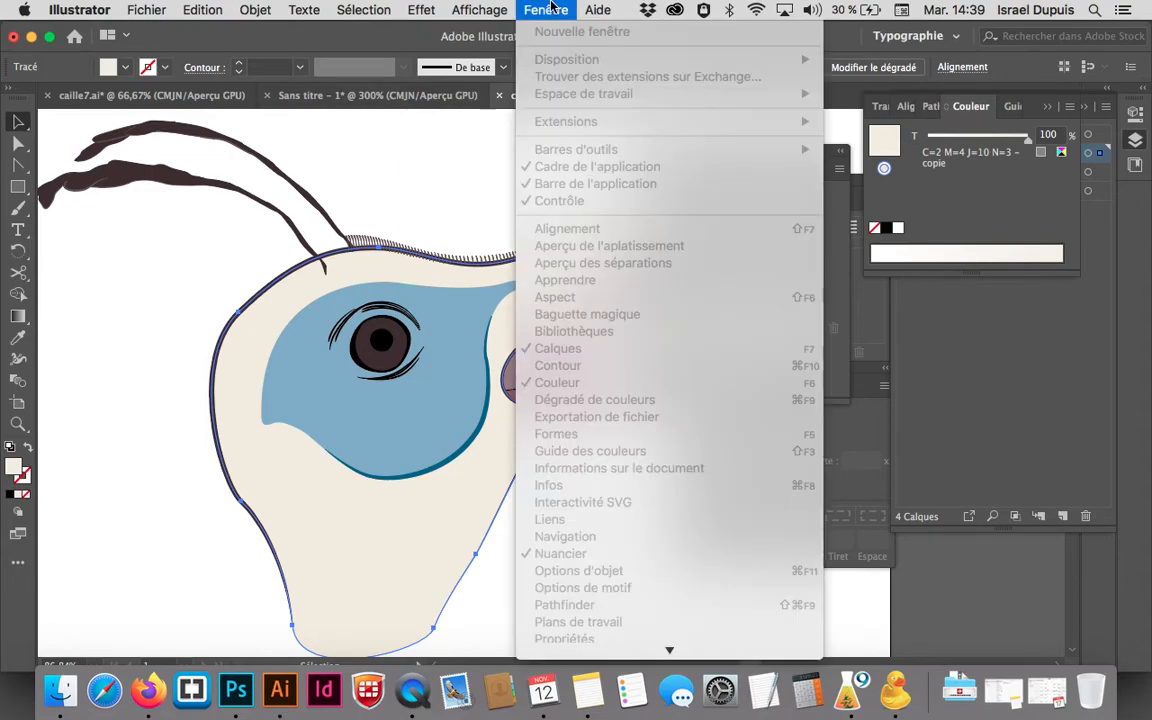
pyautogui.click(958, 120)
pyautogui.moveTo(970, 106); pyautogui.dragTo(452, 148)
pyautogui.hscroll(5, 386, 226)
pyautogui.scroll(-2, 386, 226)
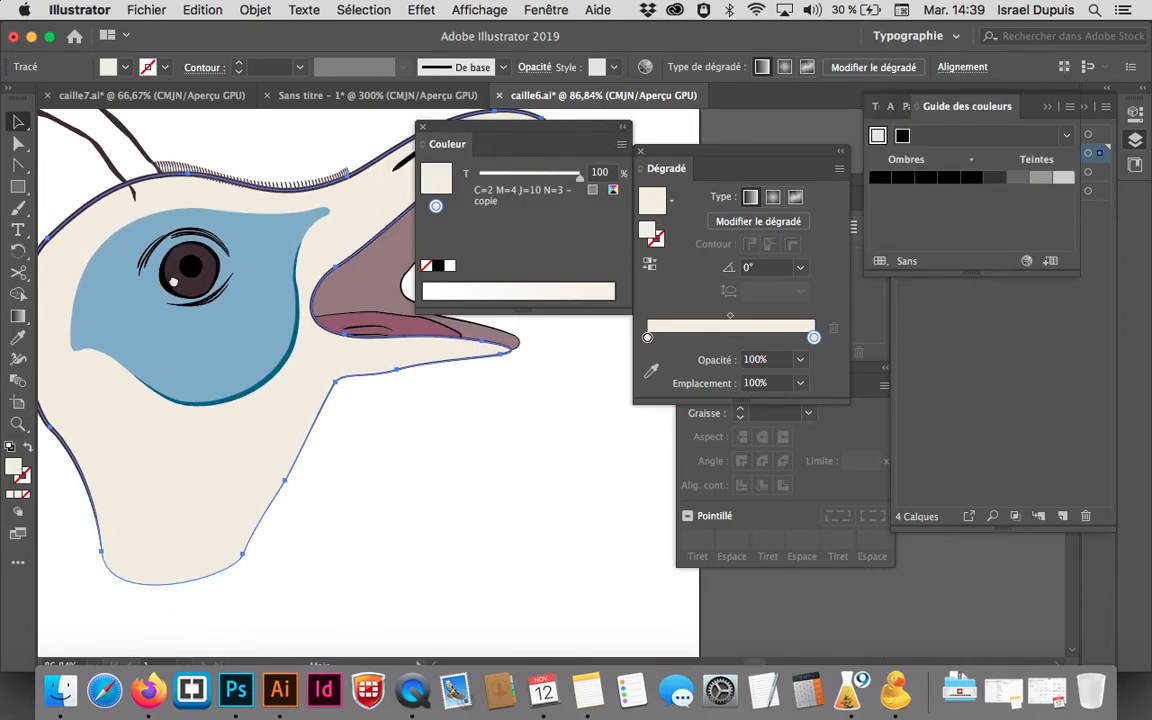
# Lighten the end stop of the head's gradient to a 13% tint of the cream colour
pyautogui.doubleClick(814, 338)
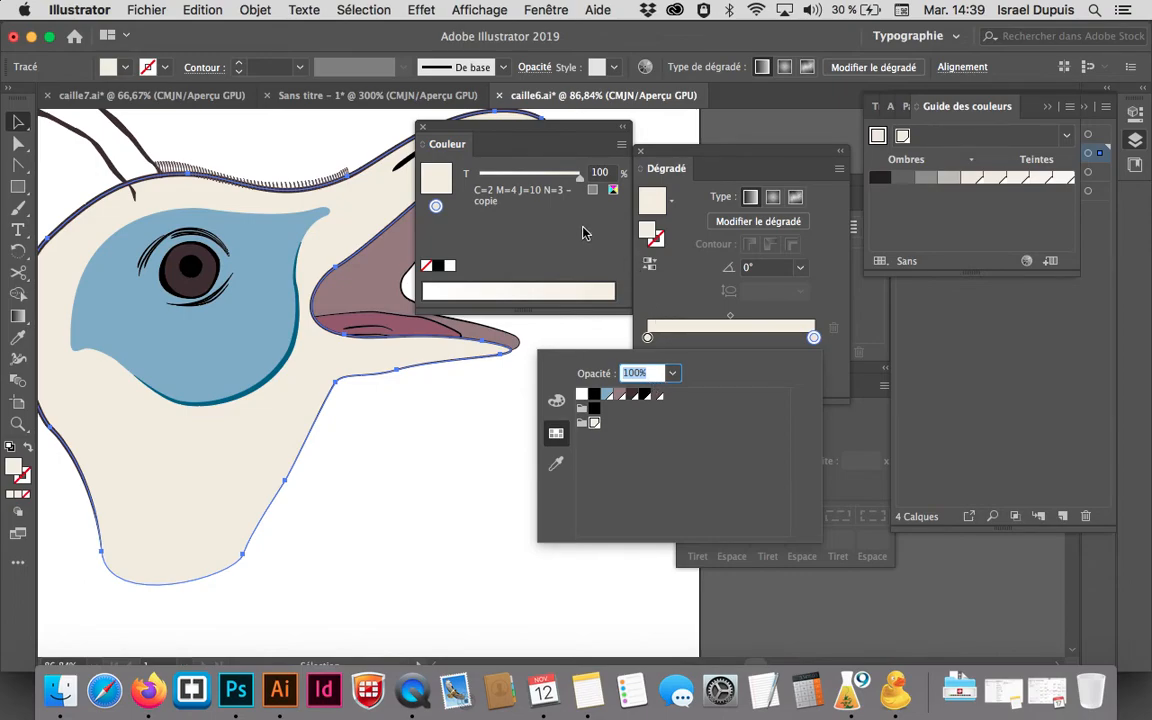
pyautogui.moveTo(577, 174); pyautogui.dragTo(465, 368)
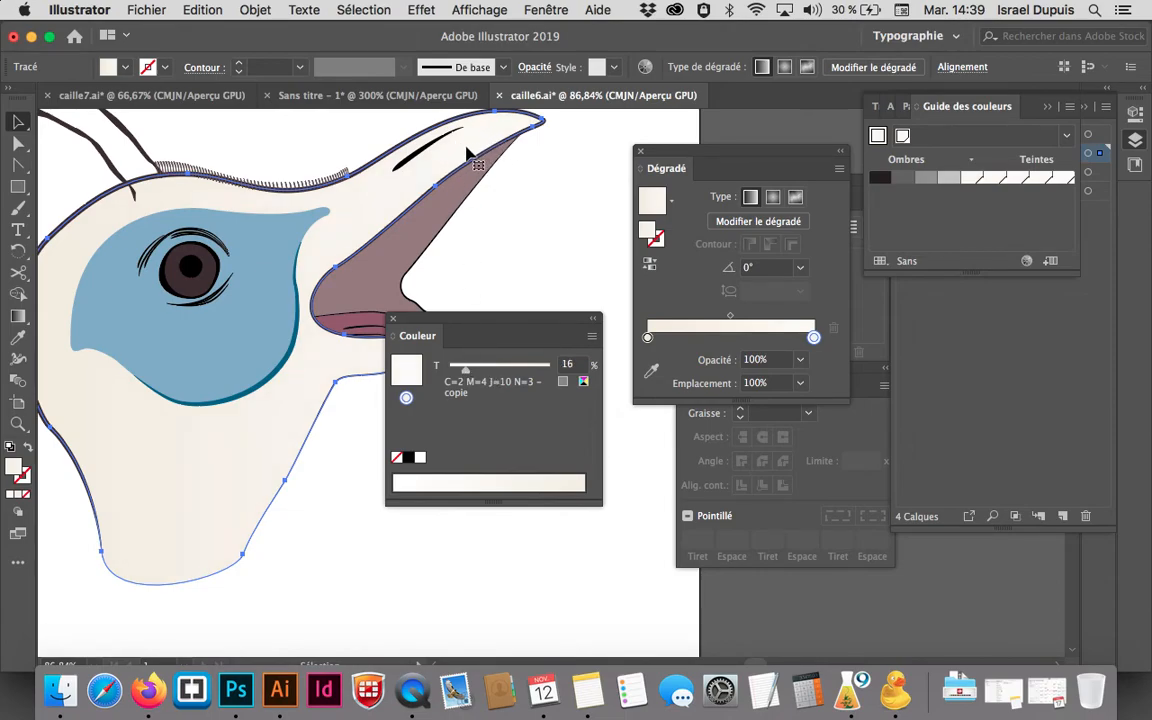
pyautogui.click(648, 338)
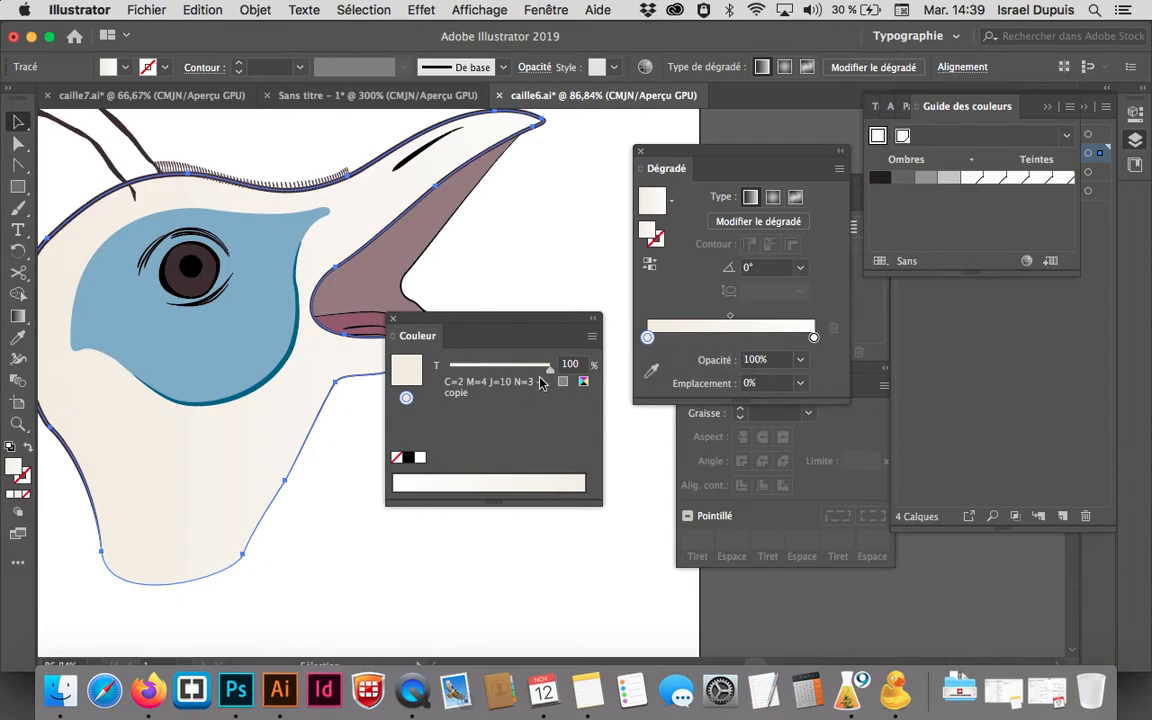
pyautogui.click(813, 337)
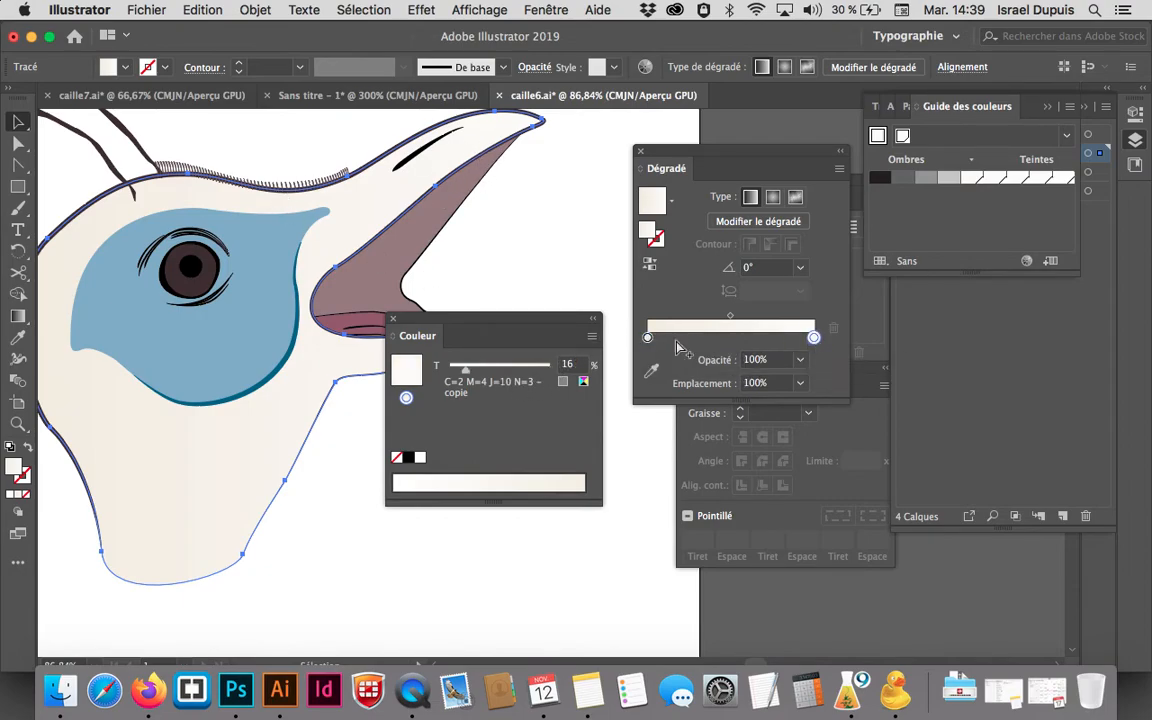
pyautogui.moveTo(465, 370); pyautogui.dragTo(463, 372)
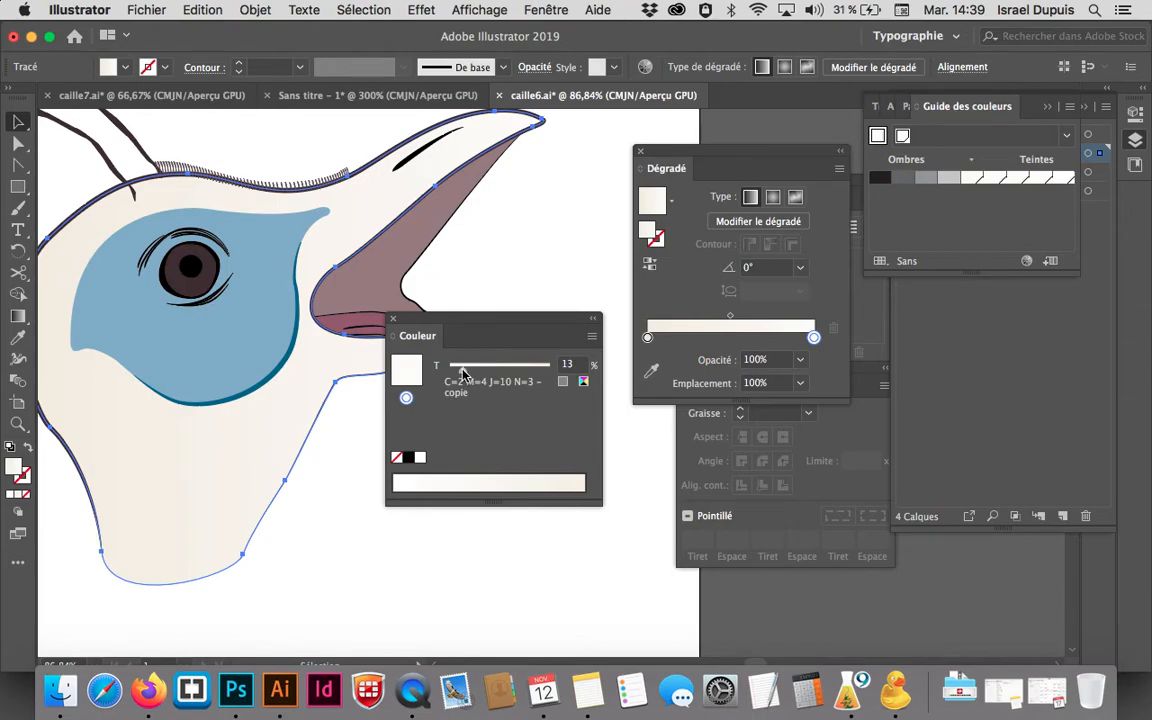
# Apply the linear gradient to the blue face patch's fill and set its start stop to the blue swatch C=48 M=20 J=10 N=3
pyautogui.click(257, 347)
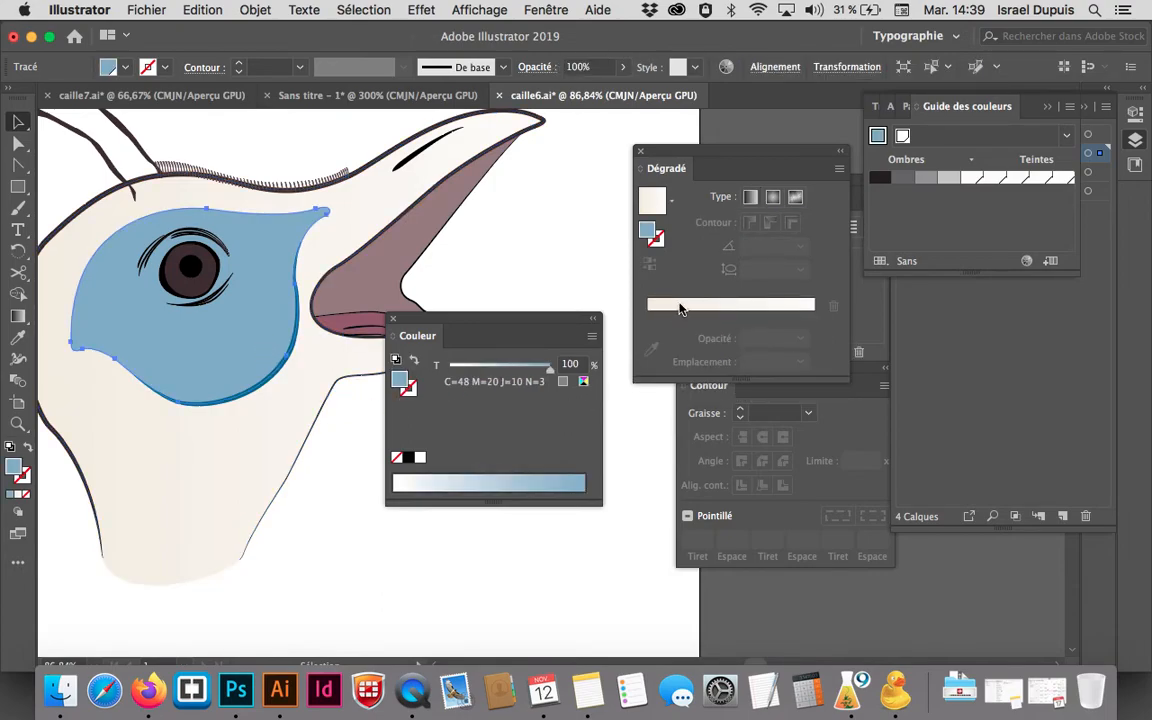
pyautogui.click(678, 305)
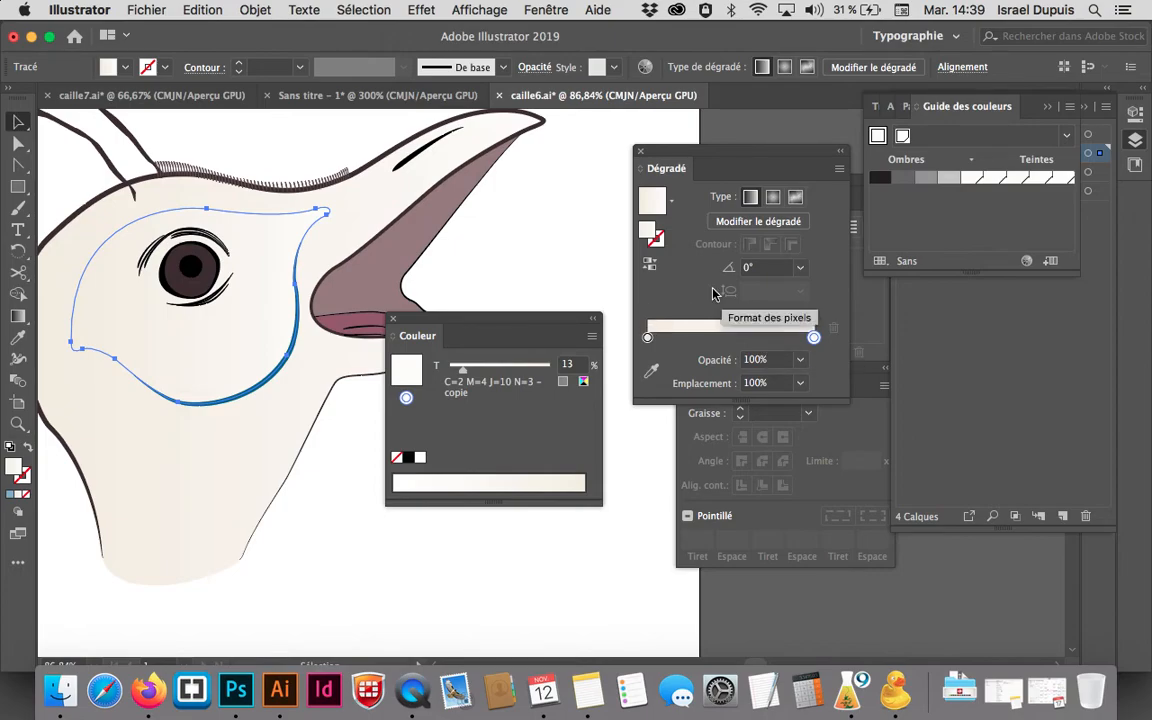
pyautogui.click(648, 338)
pyautogui.doubleClick(648, 338)
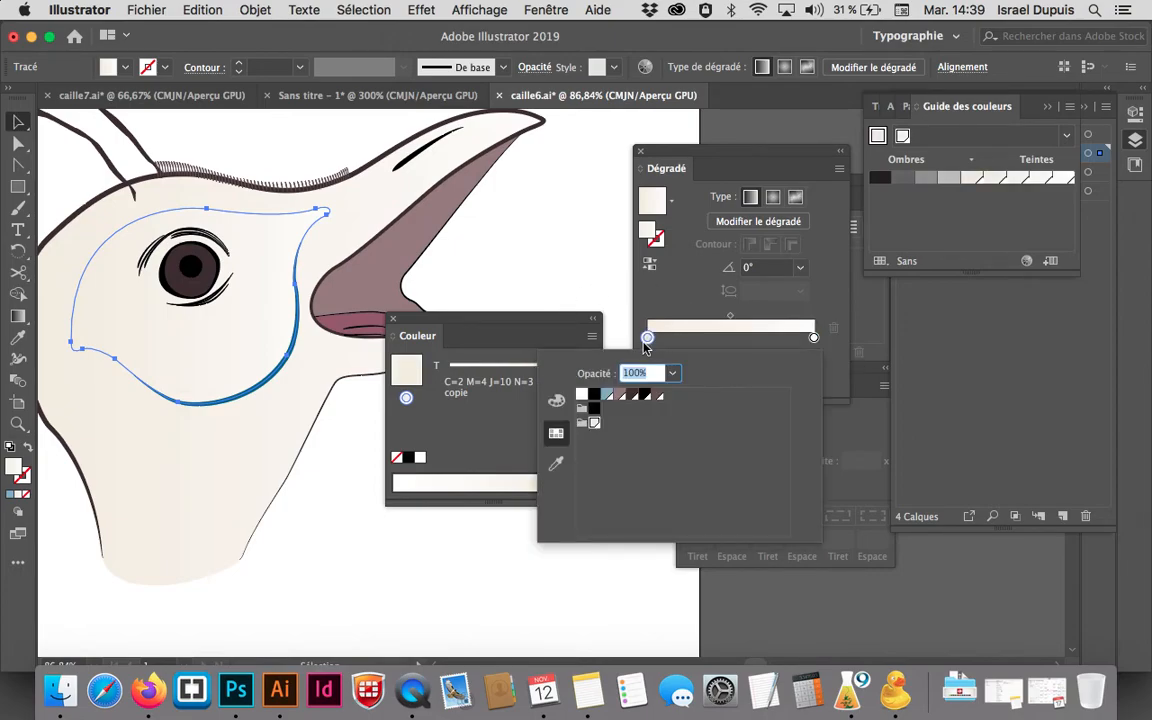
pyautogui.click(606, 395)
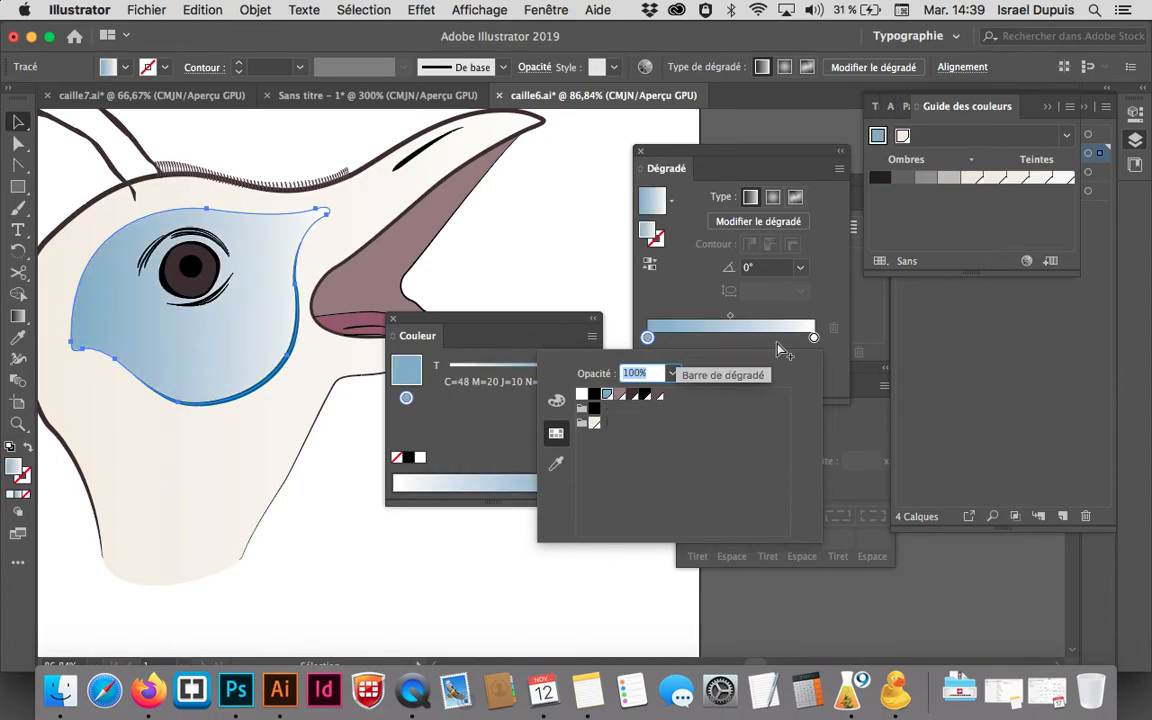
# Set the patch gradient's end stop to the same blue swatch at a 20% tint and move the Couleur controls clear of the beak
pyautogui.click(814, 338)
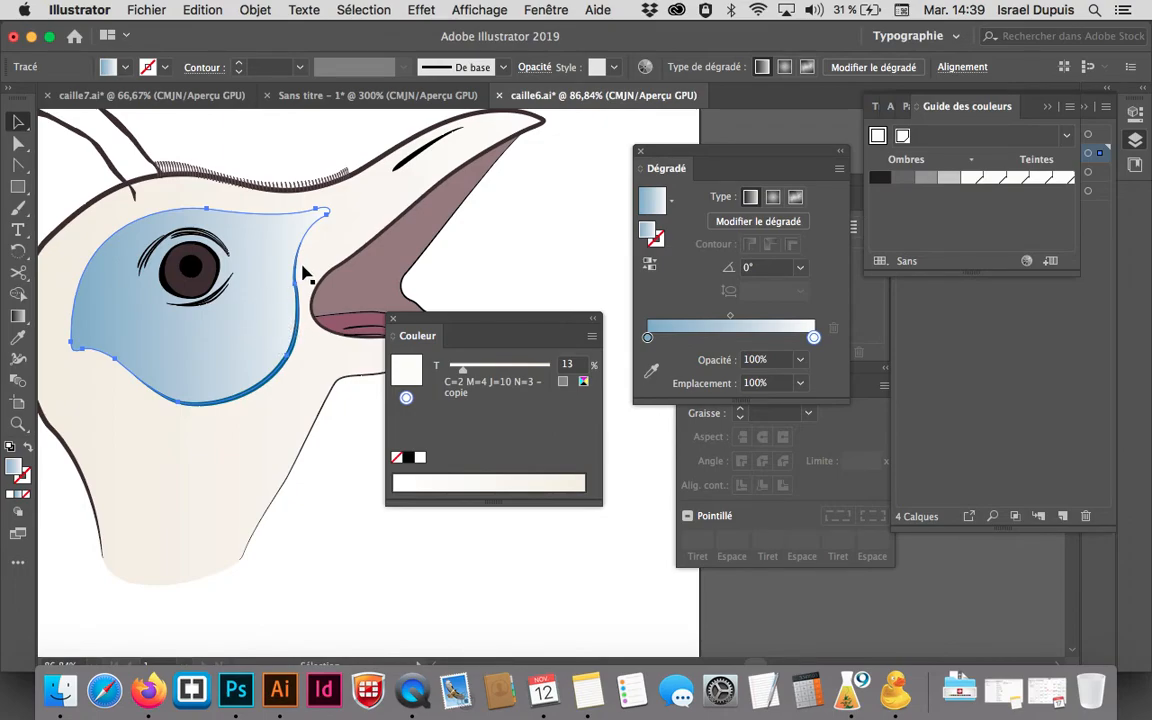
pyautogui.doubleClick(813, 338)
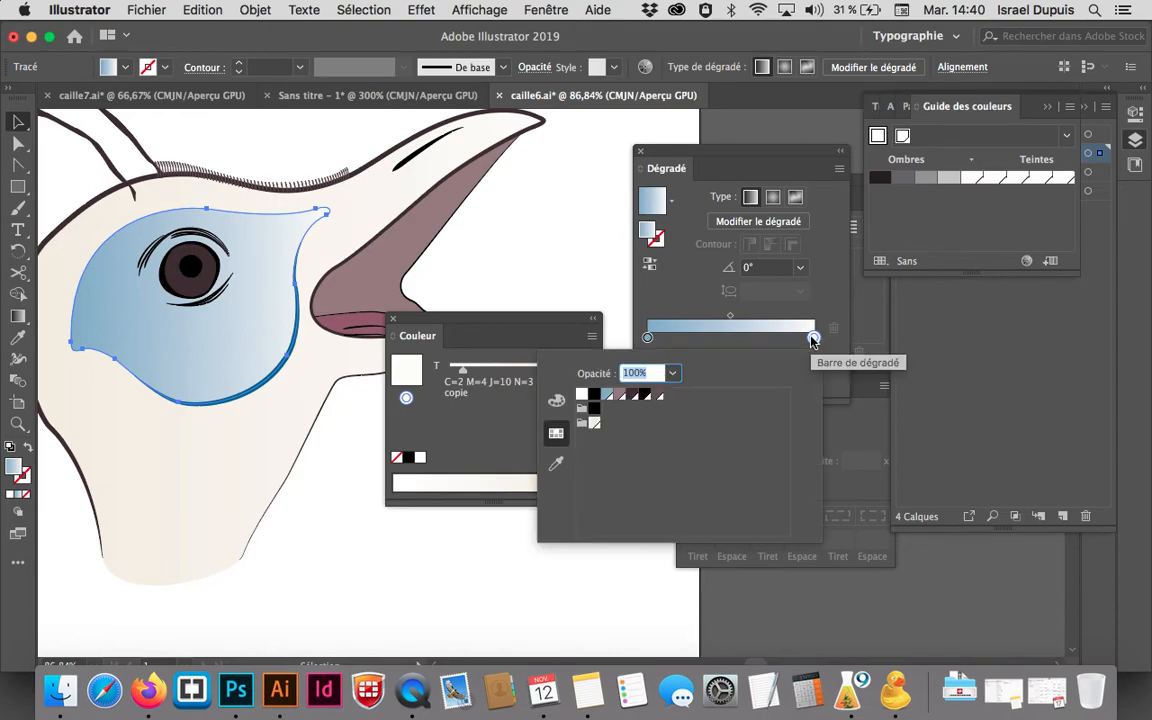
pyautogui.click(607, 396)
pyautogui.click(486, 360)
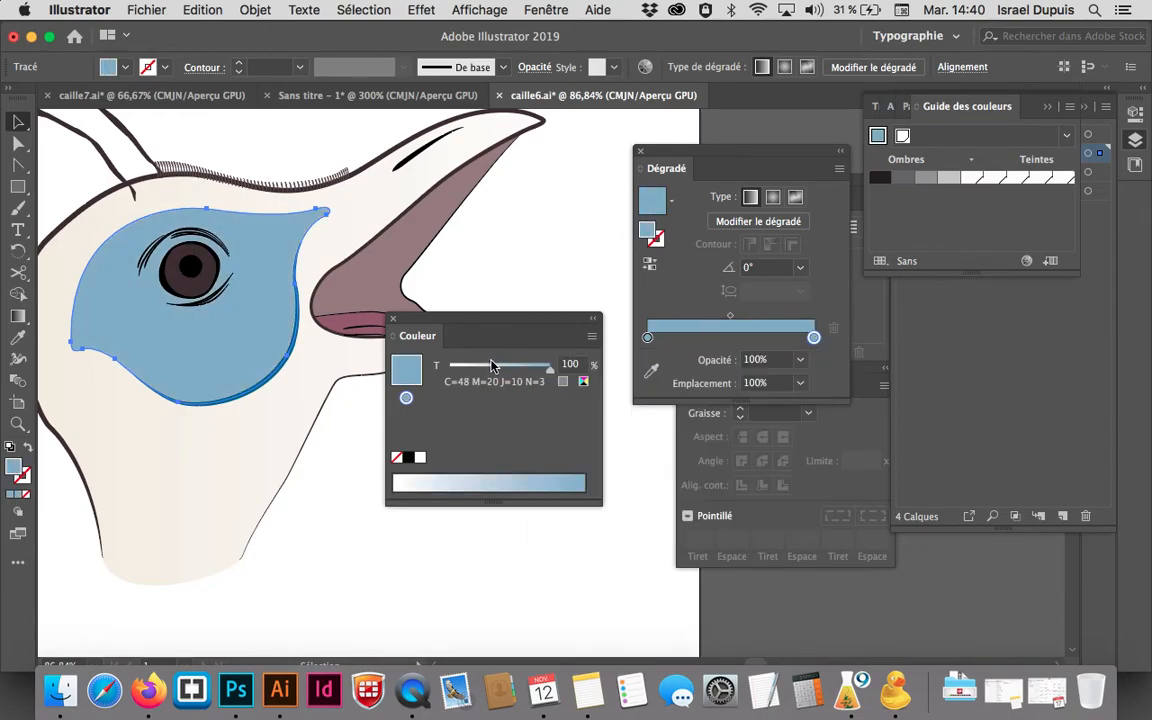
pyautogui.moveTo(549, 372); pyautogui.dragTo(472, 372)
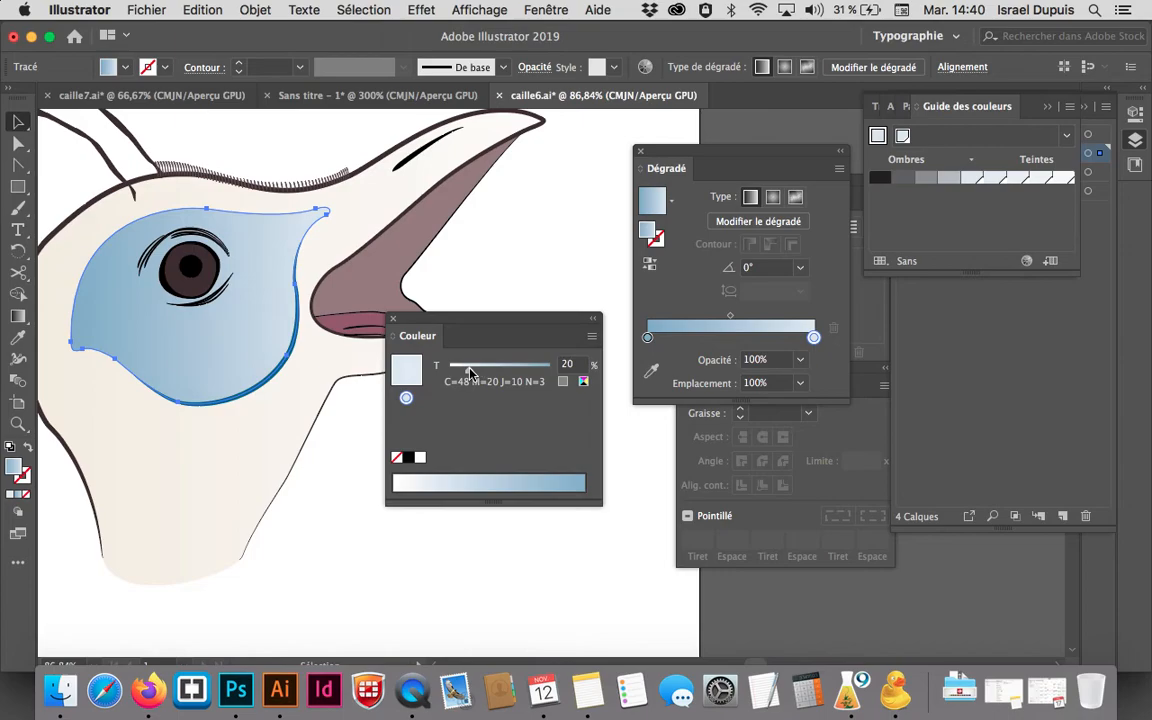
pyautogui.moveTo(468, 327); pyautogui.dragTo(506, 345)
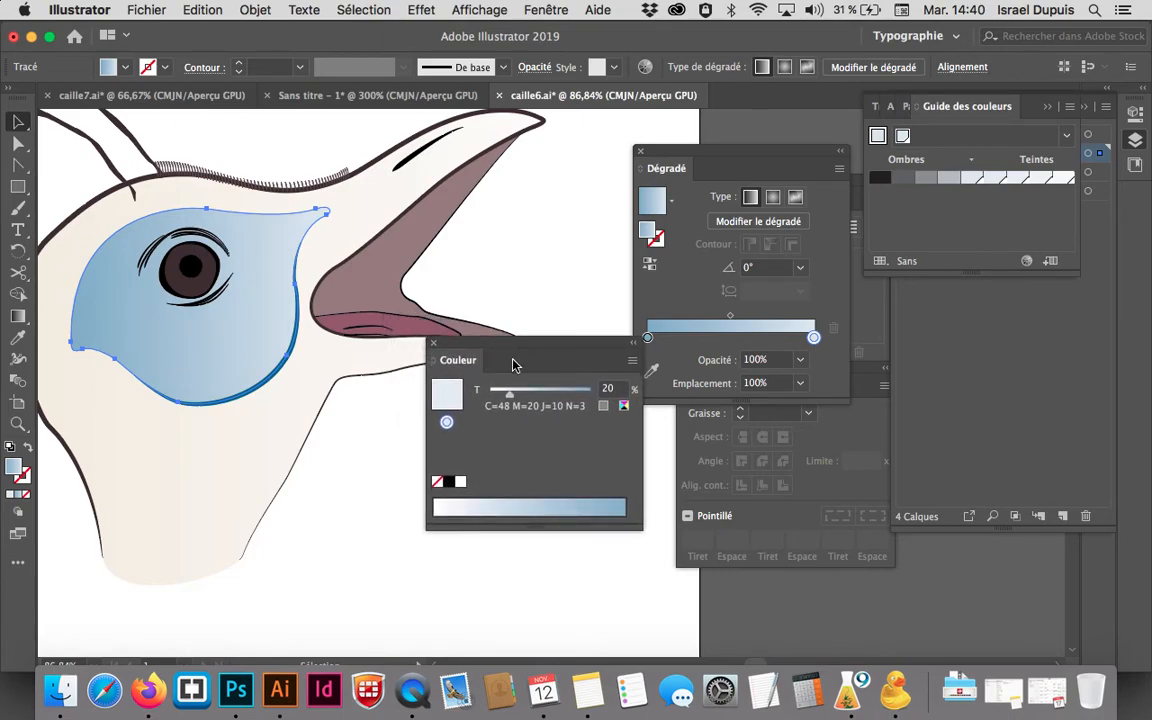
# Try the radial and freeform gradient types on the blue face patch and return it to linear
pyautogui.click(772, 199)
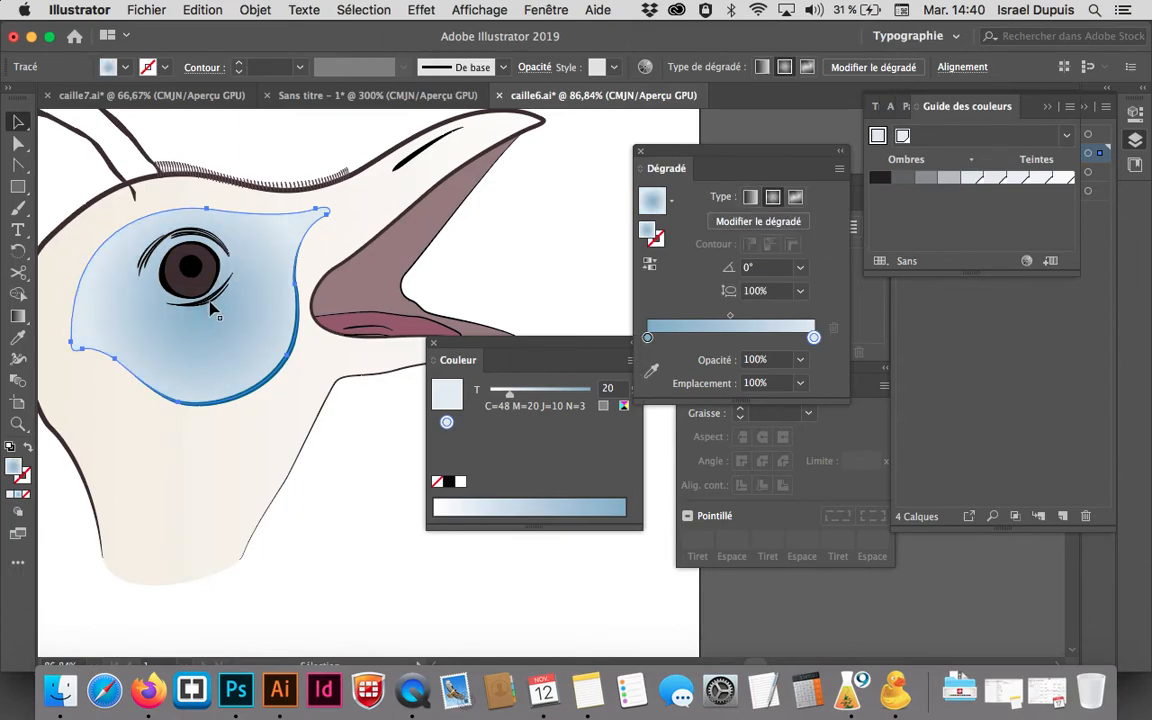
pyautogui.click(783, 199)
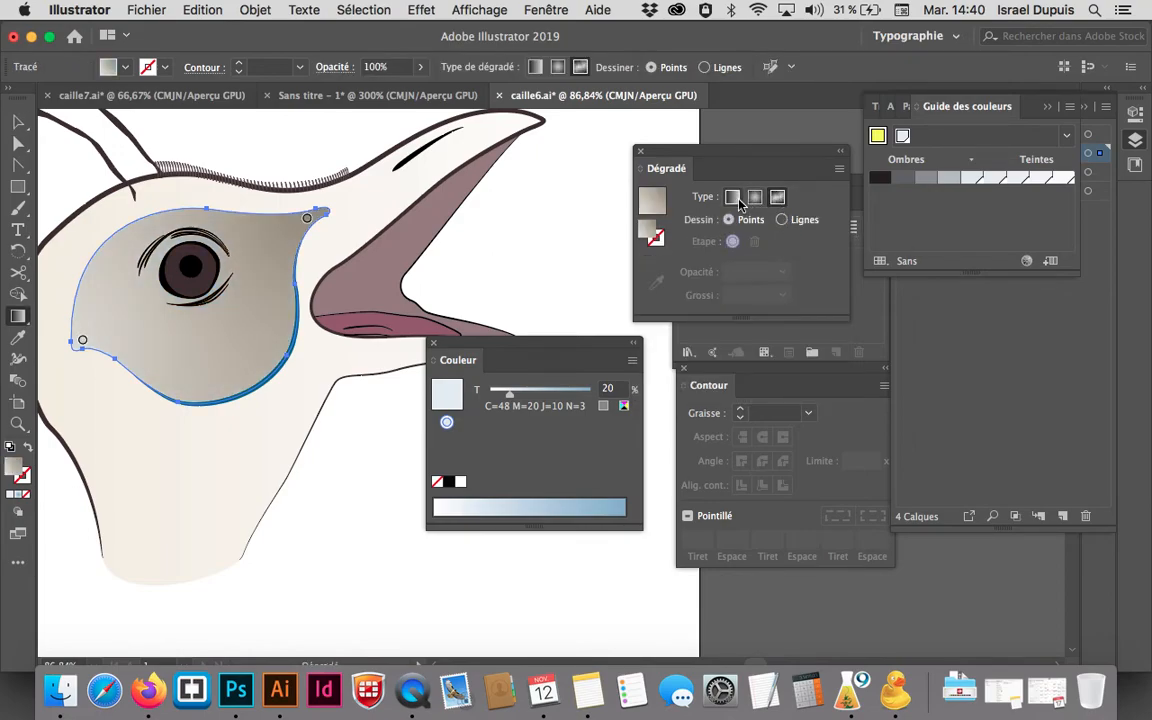
pyautogui.click(736, 199)
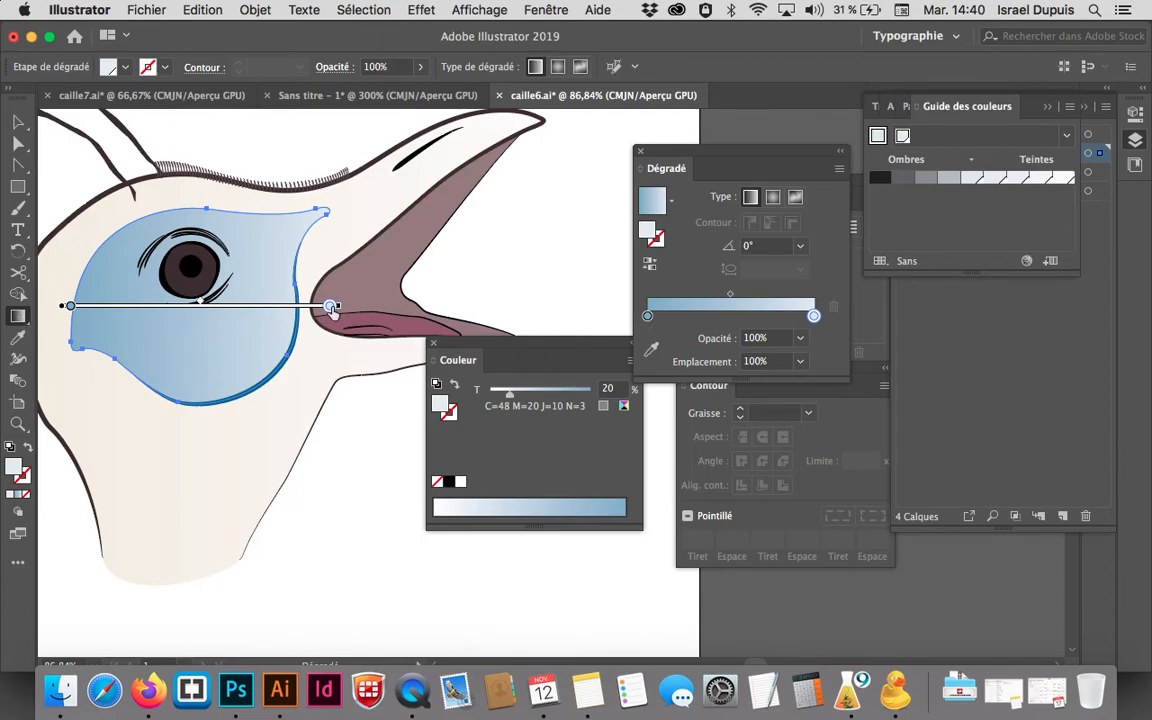
# Shorten the patch's gradient to finish under the eye, with the end stop at 99,26% and the midpoint shifted close to it
pyautogui.moveTo(333, 307)
pyautogui.mouseDown()
pyautogui.moveTo(458, 308)
pyautogui.moveTo(165, 310)
pyautogui.mouseUp()
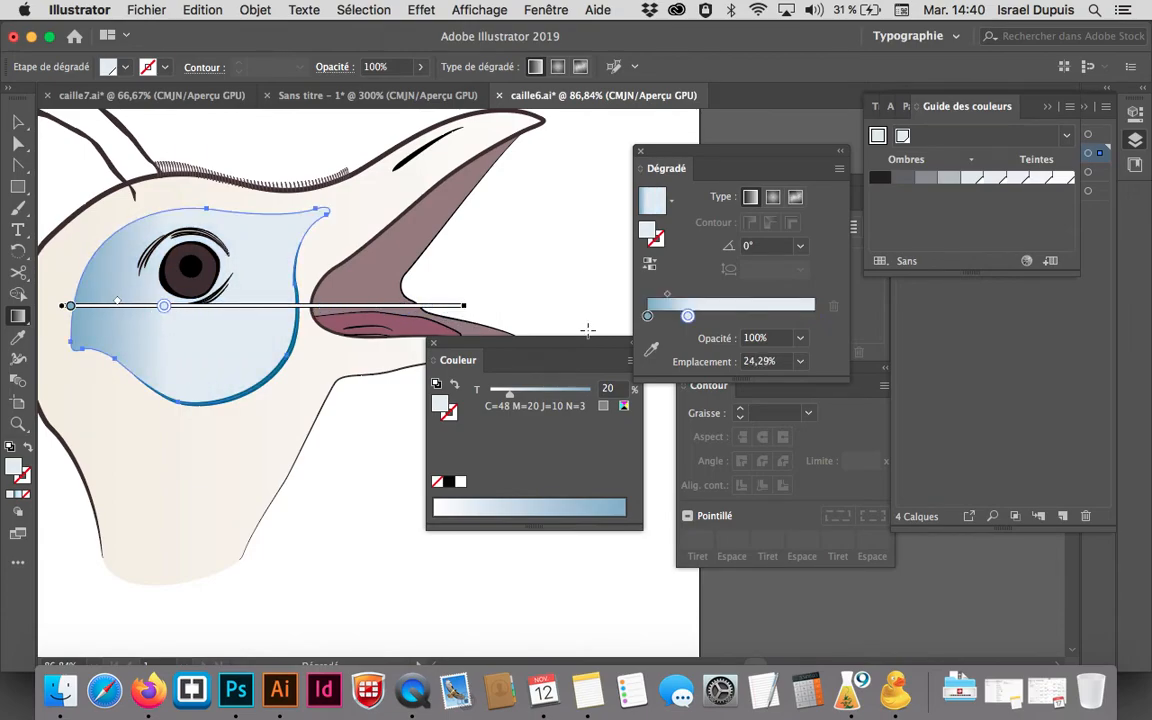
pyautogui.moveTo(164, 306)
pyautogui.mouseDown()
pyautogui.moveTo(453, 308)
pyautogui.moveTo(192, 307)
pyautogui.mouseUp()
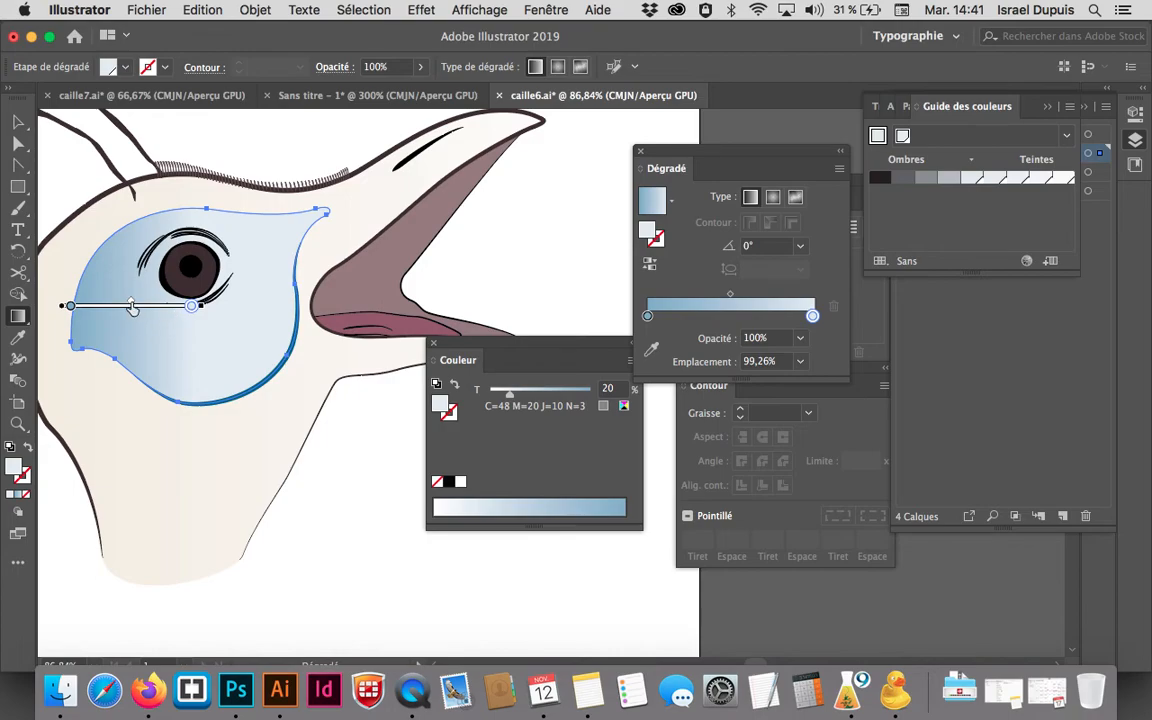
pyautogui.moveTo(133, 305)
pyautogui.mouseDown()
pyautogui.moveTo(91, 305)
pyautogui.moveTo(188, 305)
pyautogui.mouseUp()
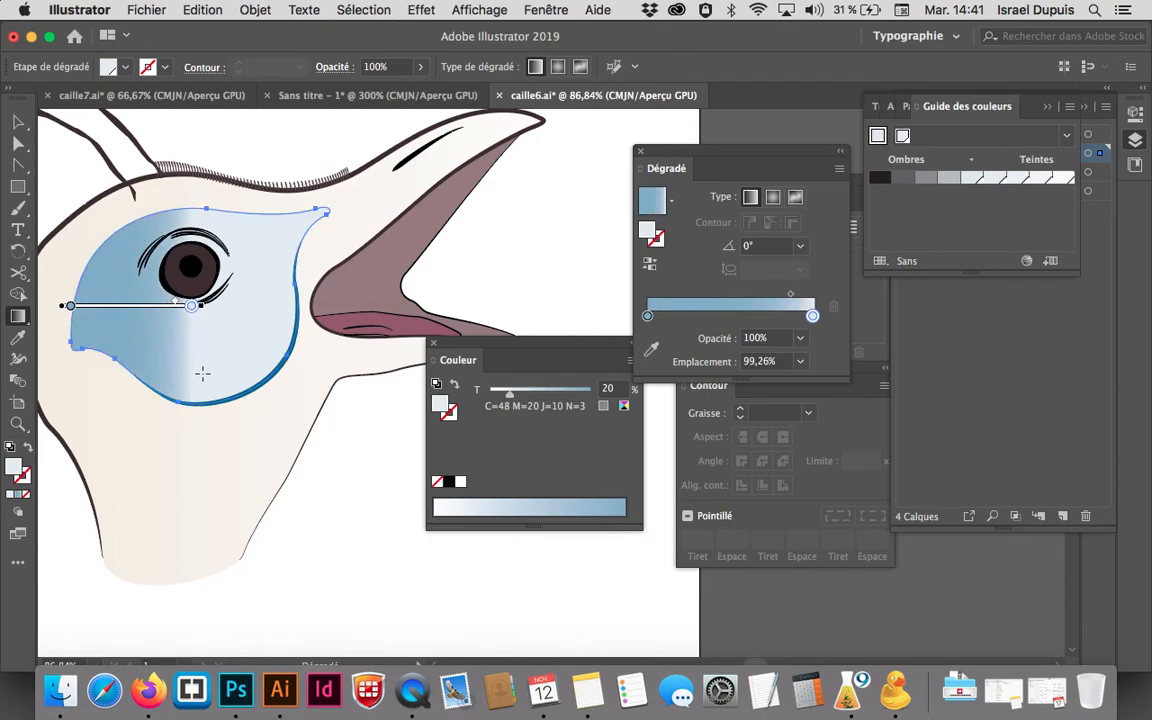
pyautogui.moveTo(200, 313)
pyautogui.mouseDown()
pyautogui.moveTo(274, 315)
pyautogui.moveTo(205, 313)
pyautogui.mouseUp()
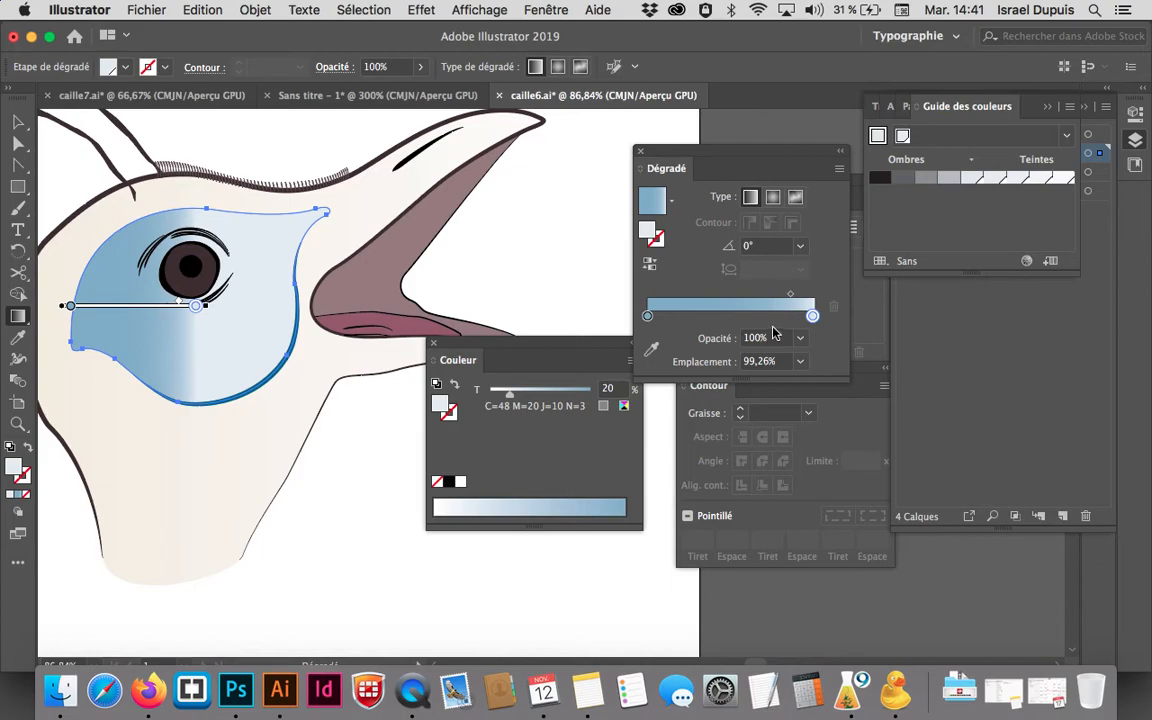
# Try adding four intermediate stops to the patch's gradient and colouring two of them dark brown C=2 M=25 J=10 N=89
pyautogui.click(692, 317)
pyautogui.click(720, 317)
pyautogui.click(740, 317)
pyautogui.click(764, 317)
pyautogui.click(692, 317)
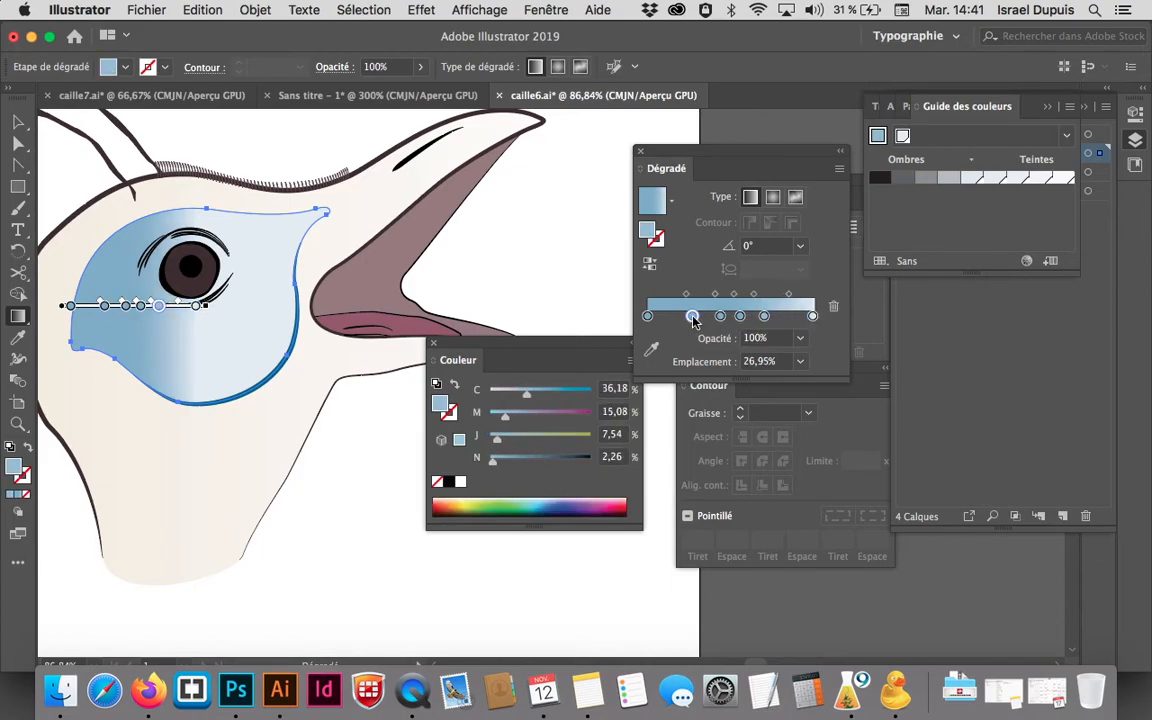
pyautogui.doubleClick(692, 317)
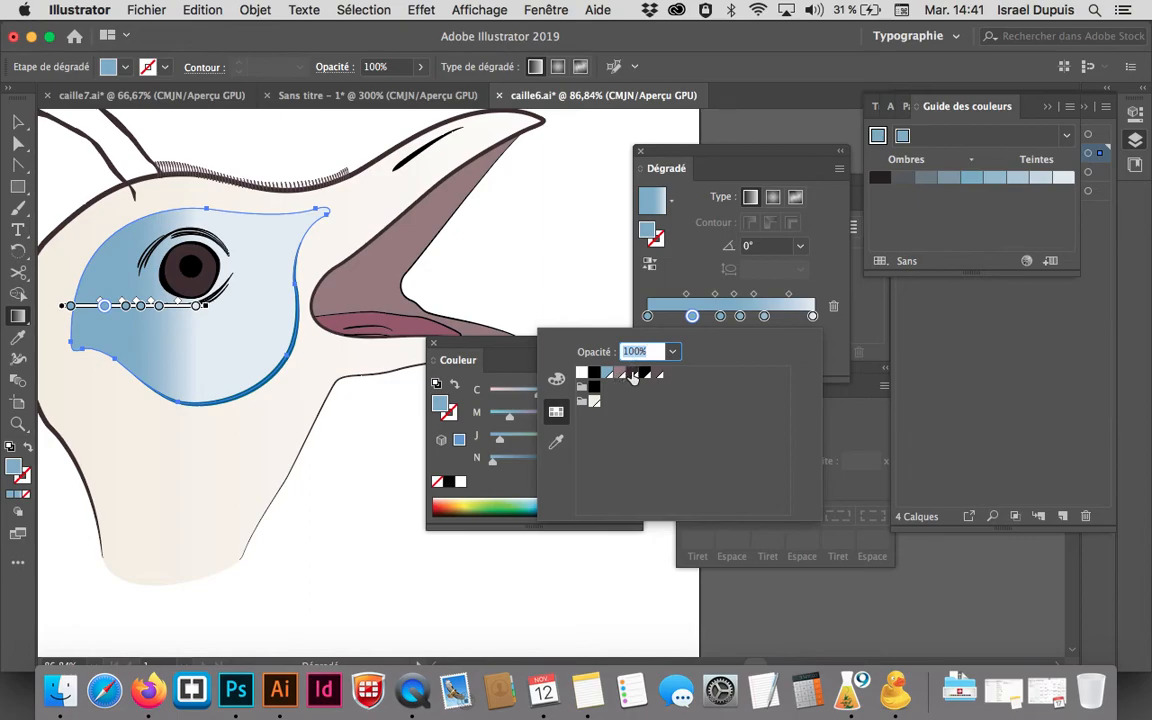
pyautogui.click(631, 372)
pyautogui.click(740, 316)
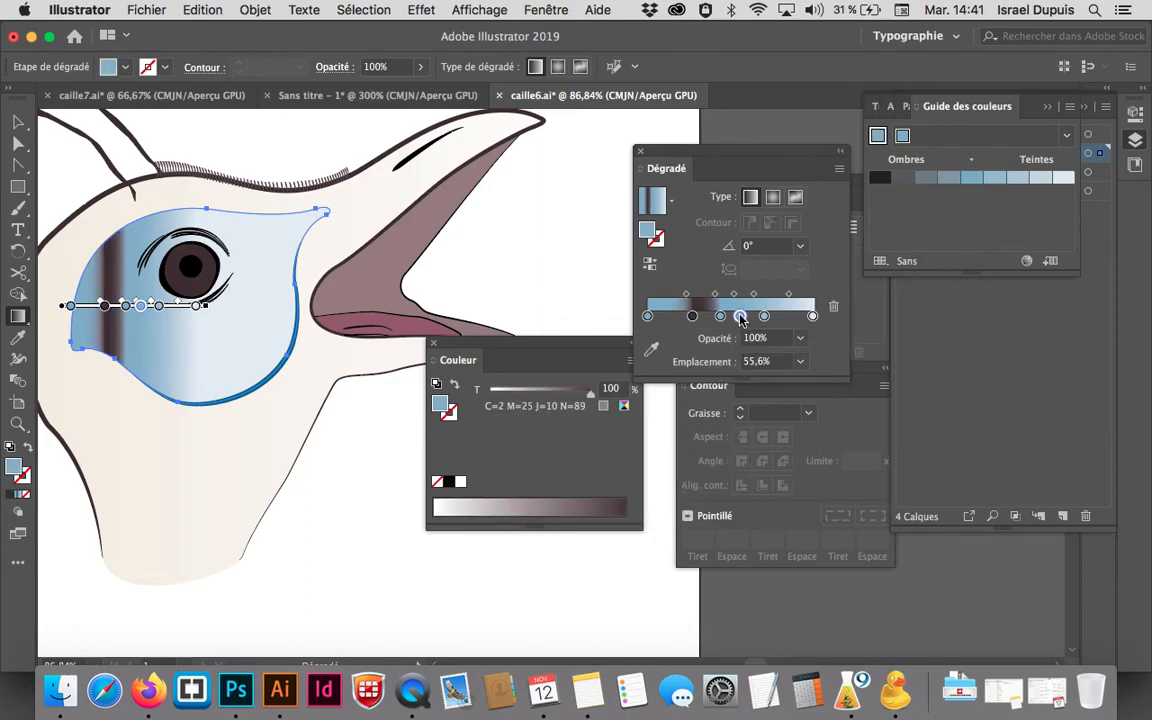
pyautogui.doubleClick(740, 316)
pyautogui.click(631, 372)
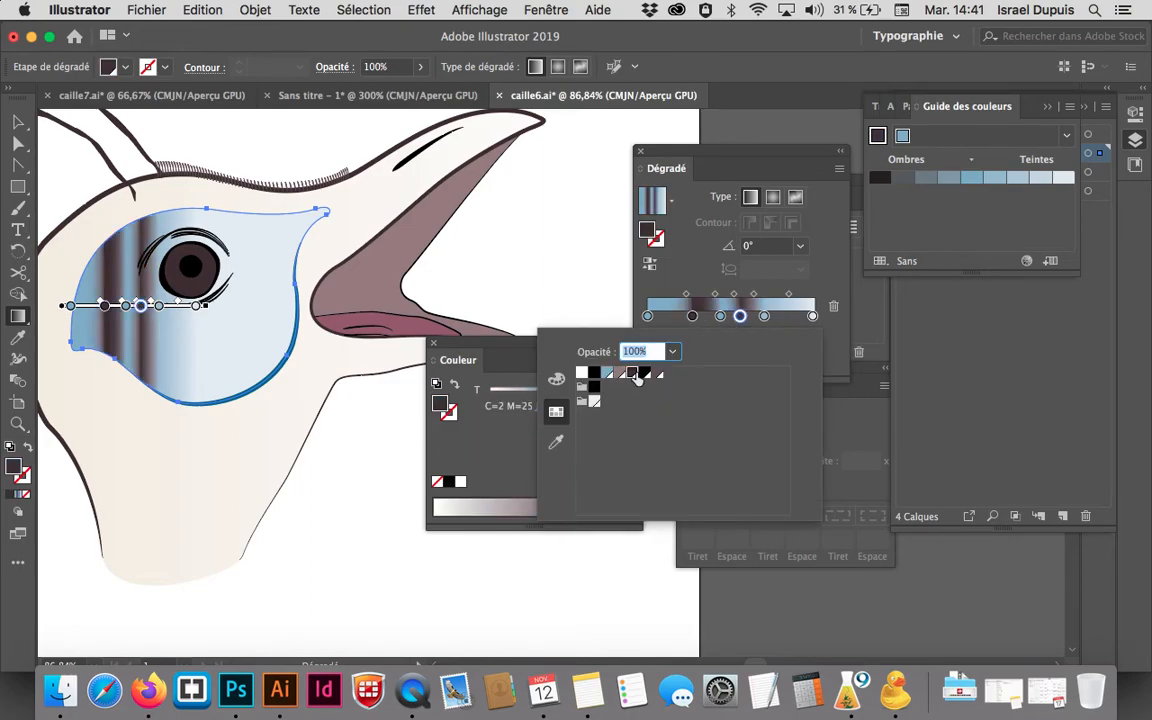
# Remove all four intermediate stops from the patch's gradient, leaving only the start and end stops
pyautogui.click(740, 316)
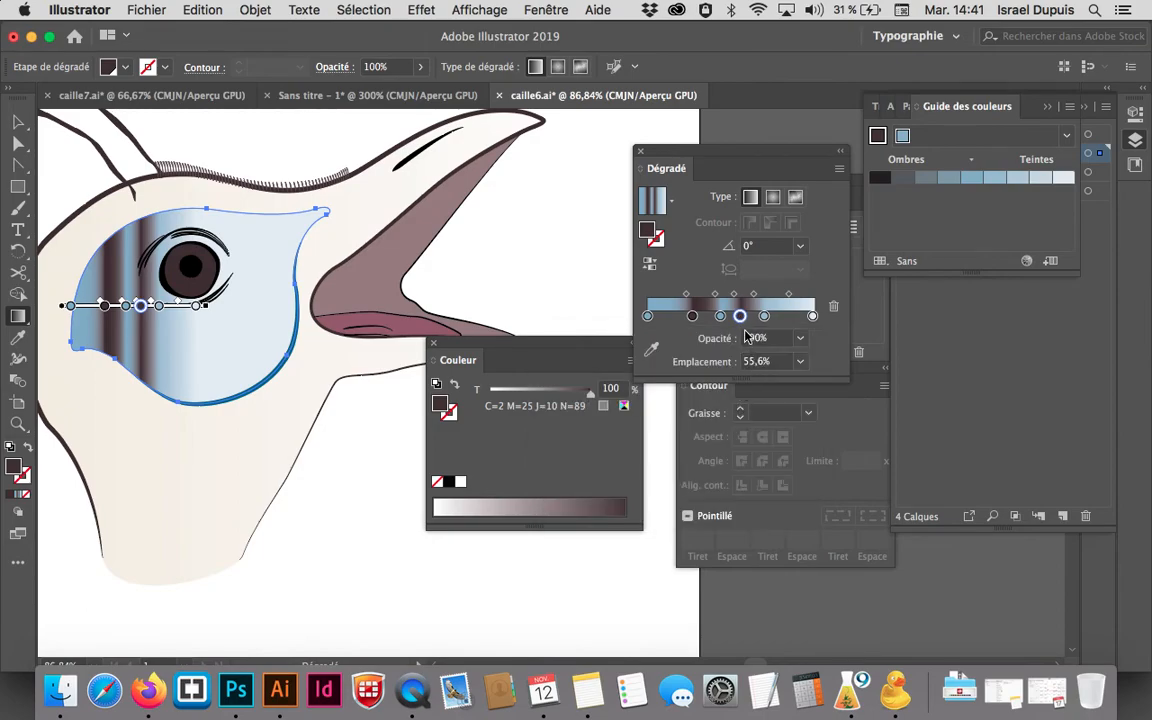
pyautogui.moveTo(740, 316); pyautogui.dragTo(746, 411)
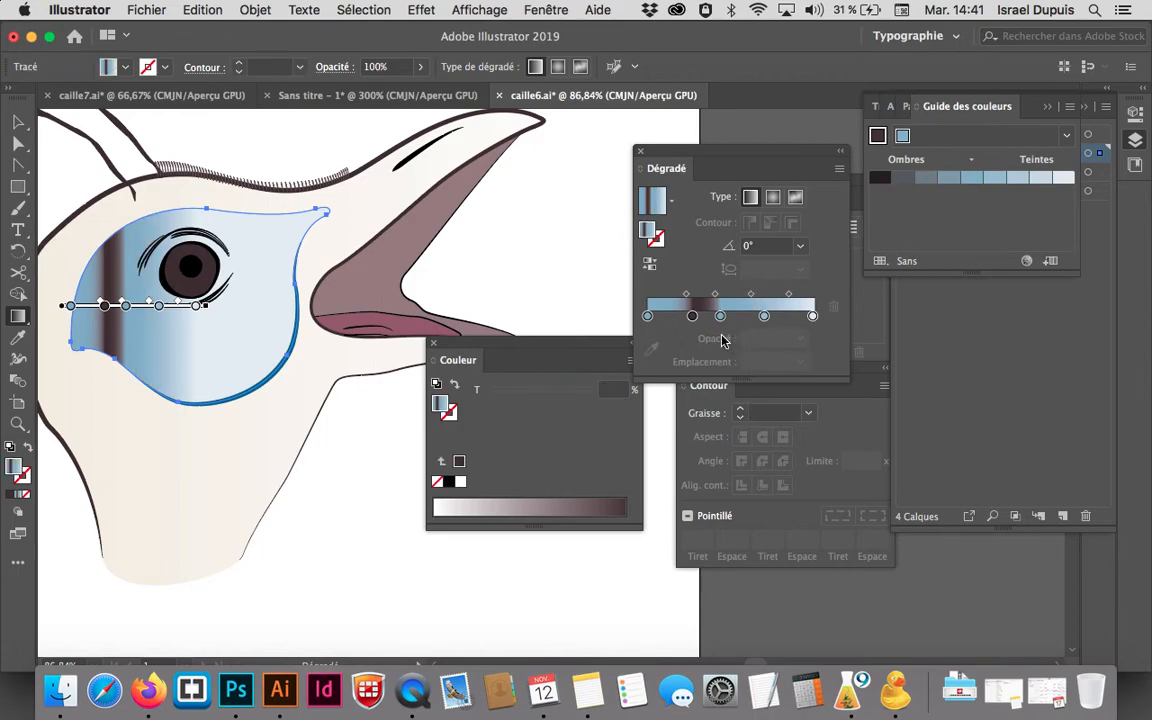
pyautogui.click(692, 316)
pyautogui.moveTo(692, 316); pyautogui.dragTo(692, 400)
pyautogui.click(720, 316)
pyautogui.click(833, 306)
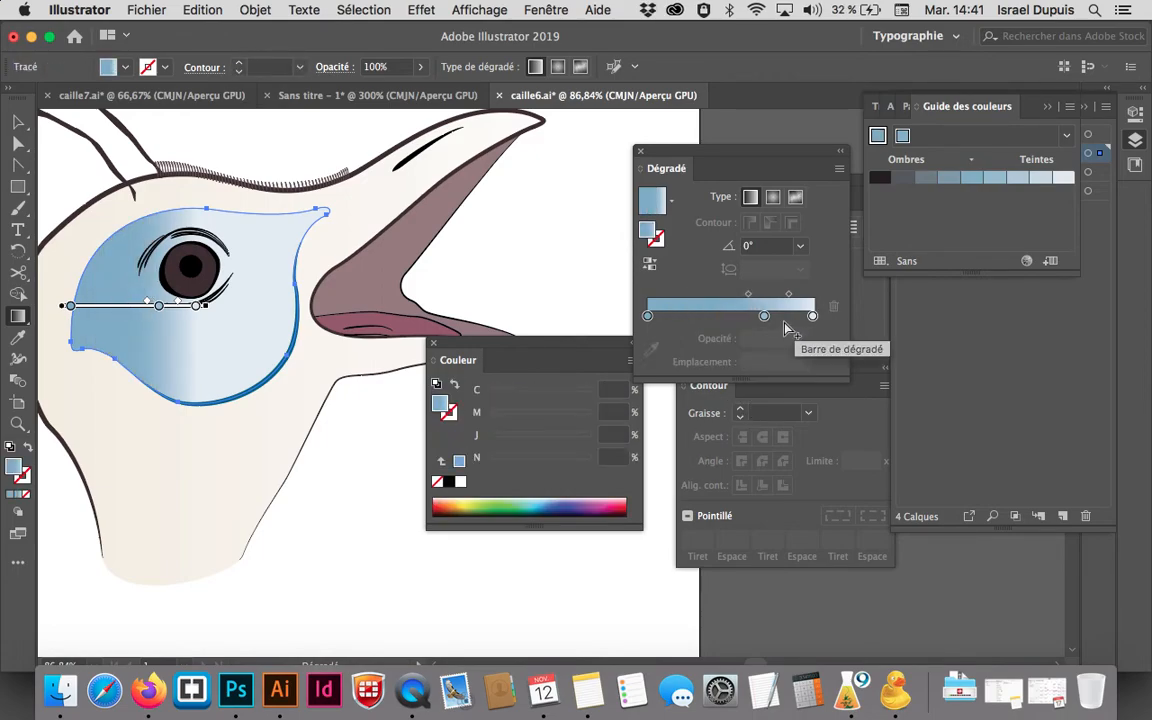
pyautogui.click(764, 316)
pyautogui.click(833, 307)
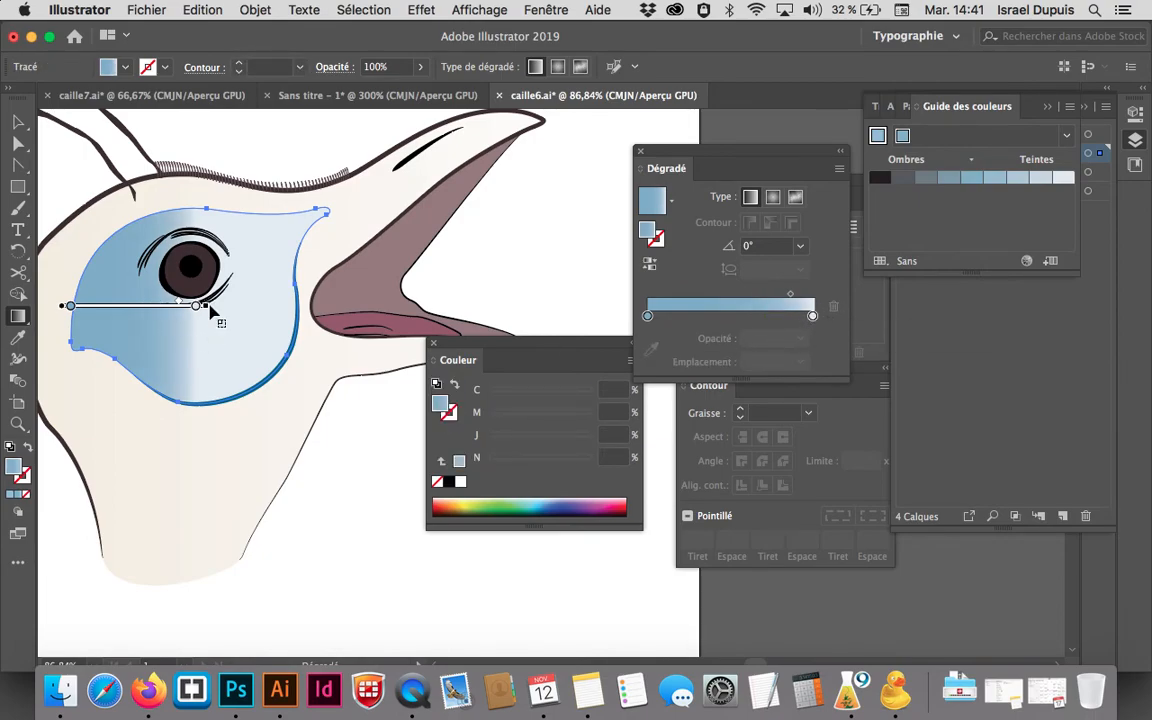
# Lengthen the blue patch's gradient so it fades out just past the patch's edge near the beak
pyautogui.moveTo(210, 314)
pyautogui.mouseDown()
pyautogui.moveTo(373, 319)
pyautogui.moveTo(309, 314)
pyautogui.moveTo(312, 305)
pyautogui.mouseUp()
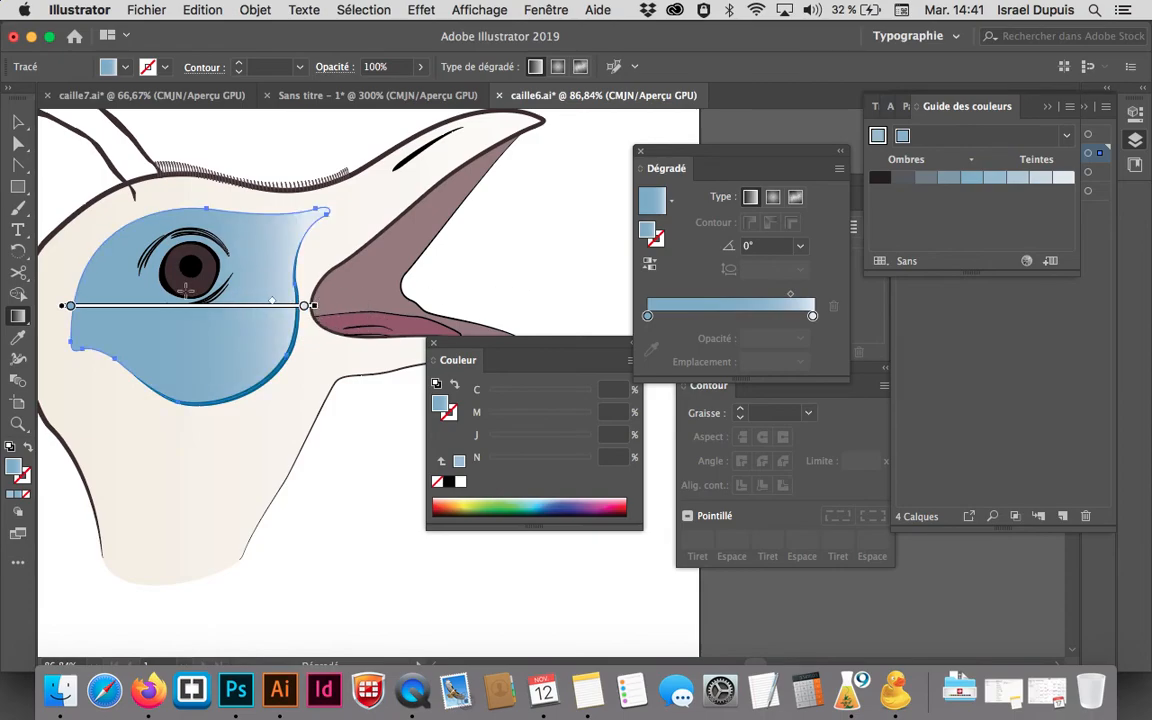
pyautogui.click(18, 121)
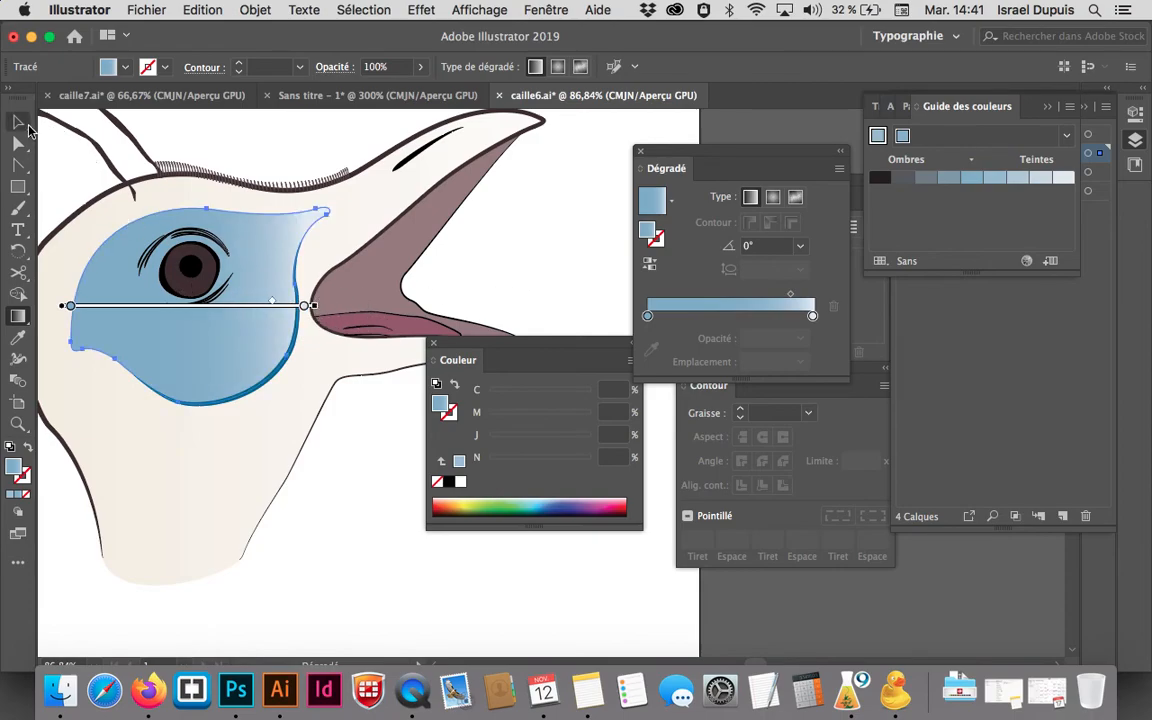
# Apply a radial gradient to the black outer circle of the eye and set its start stop to swatch C=40 M=28 J=11 N=100
pyautogui.click(170, 298)
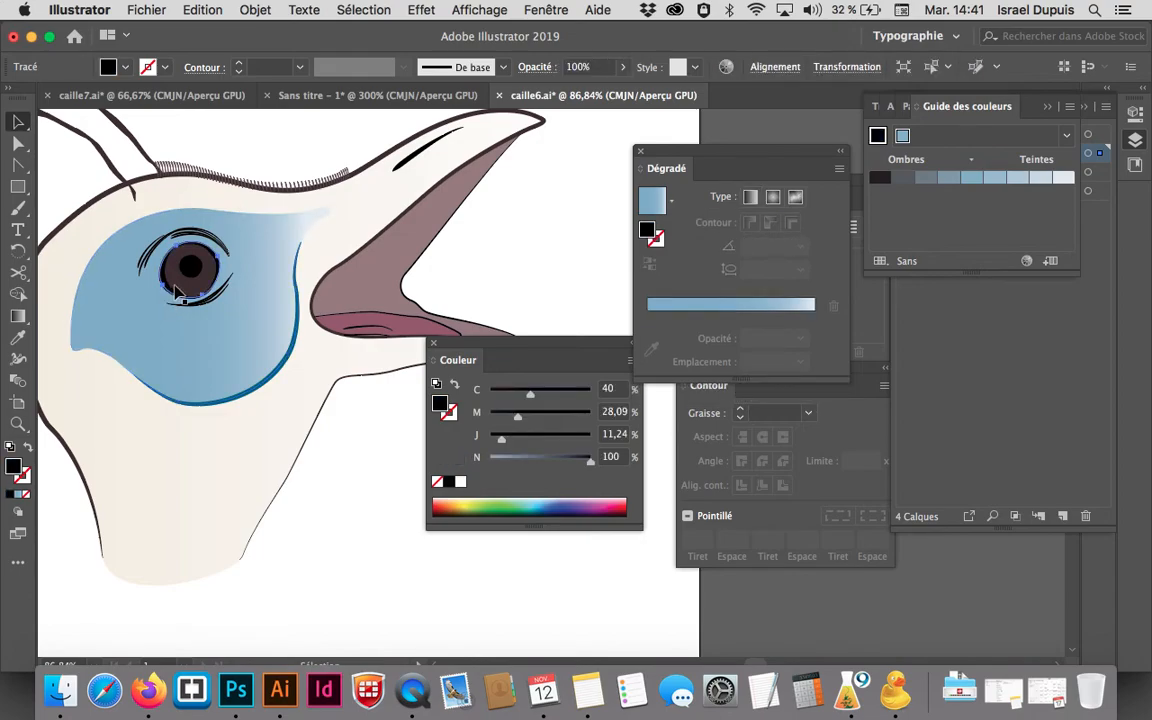
pyautogui.click(705, 304)
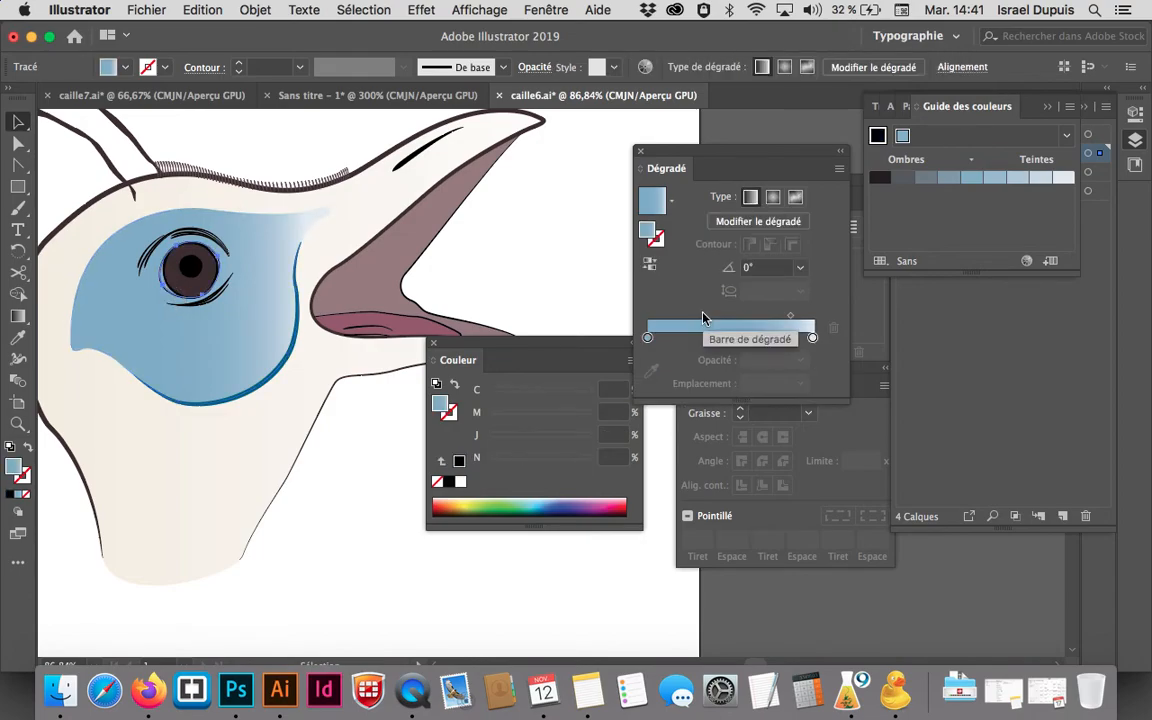
pyautogui.click(772, 203)
pyautogui.click(648, 338)
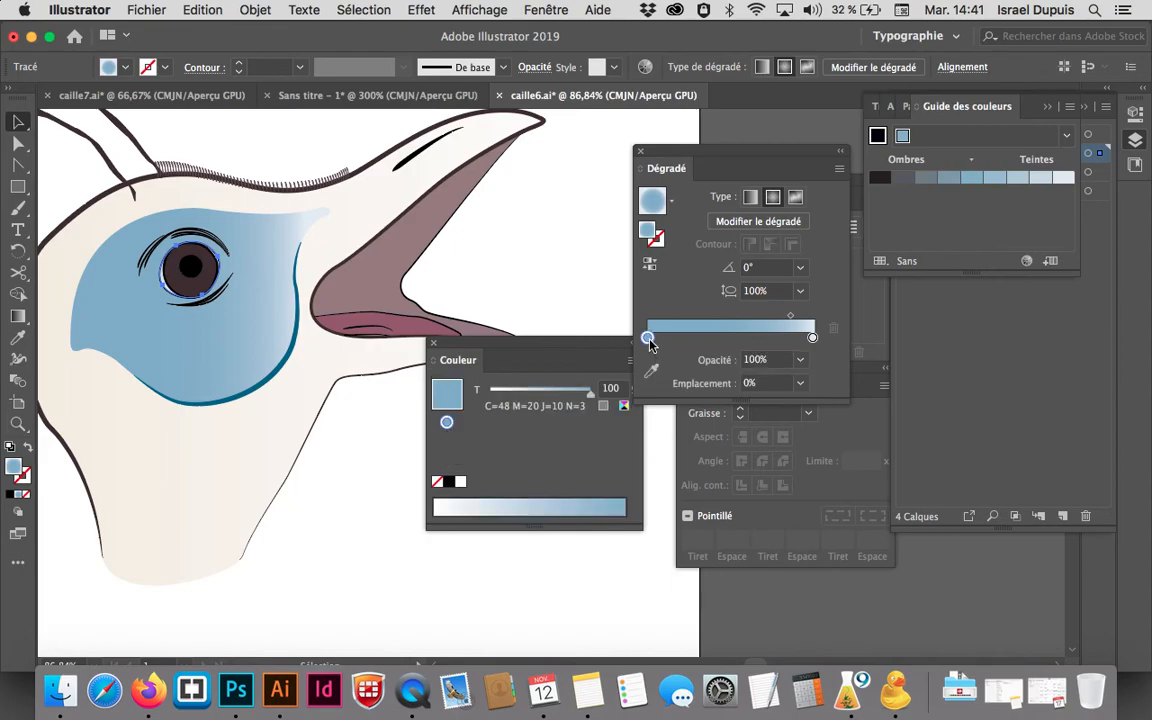
pyautogui.doubleClick(648, 338)
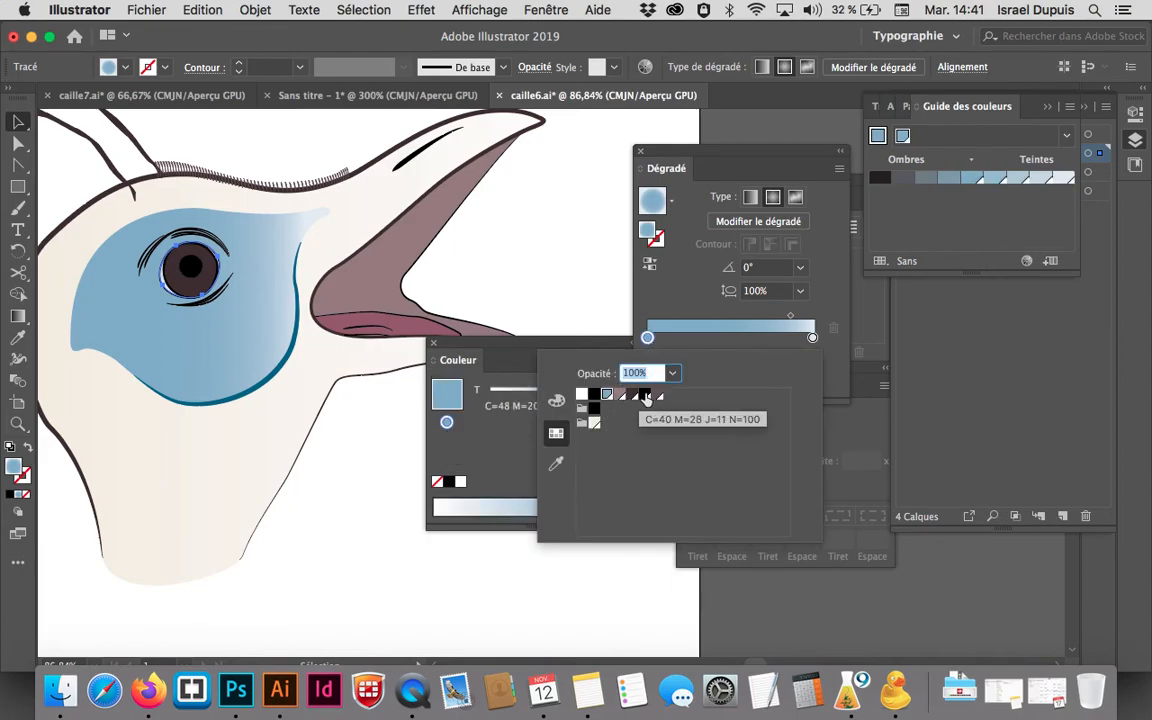
pyautogui.click(646, 396)
# Set the eye gradient's end stop to the same C=40 M=28 J=11 N=100 swatch at a 62% tint
pyautogui.click(812, 338)
pyautogui.doubleClick(812, 338)
pyautogui.click(812, 338)
pyautogui.doubleClick(812, 338)
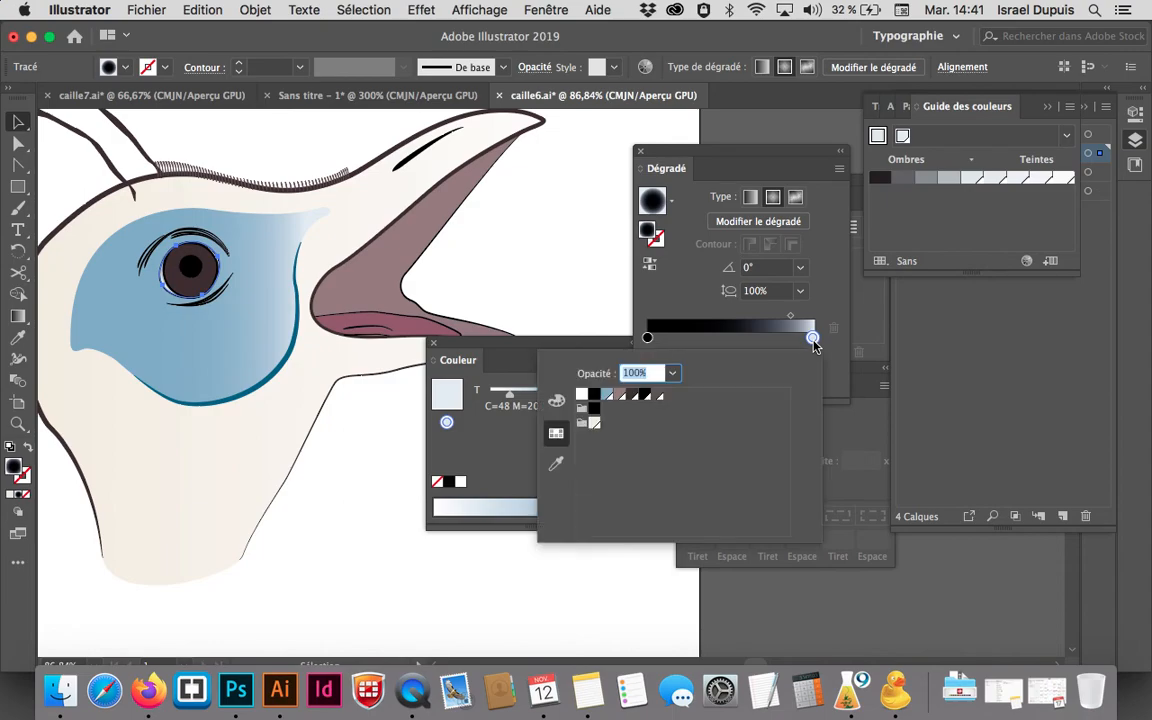
pyautogui.click(646, 396)
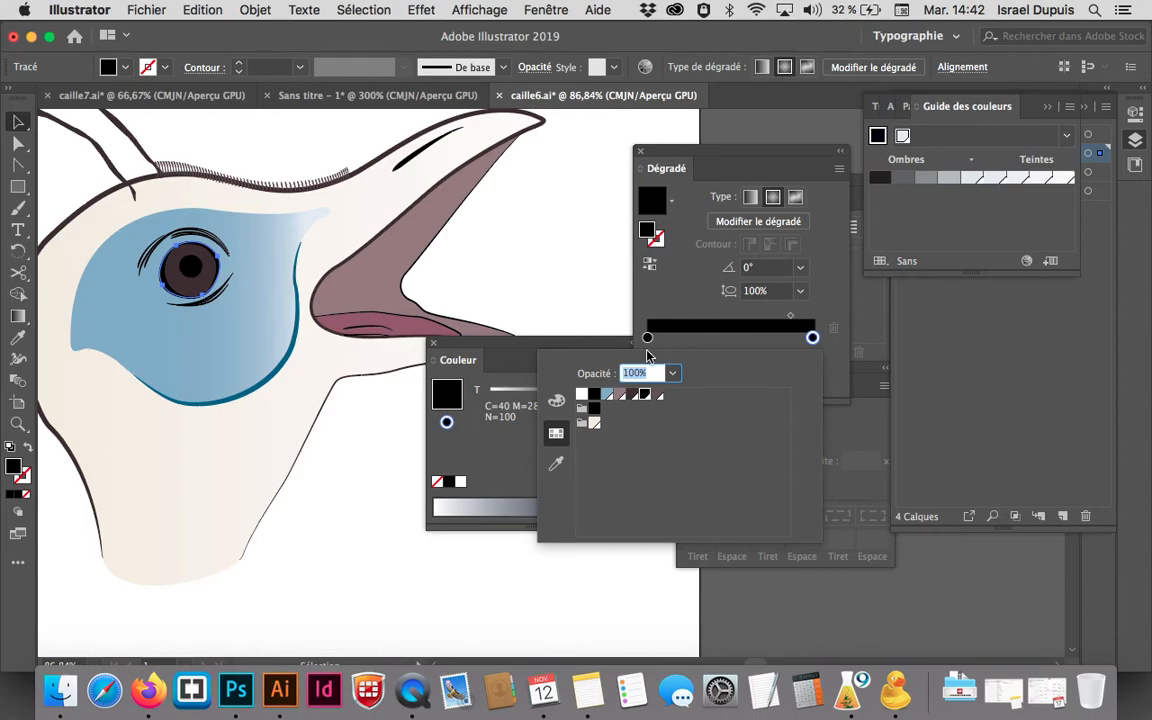
pyautogui.click(529, 347)
pyautogui.moveTo(588, 397); pyautogui.dragTo(551, 397)
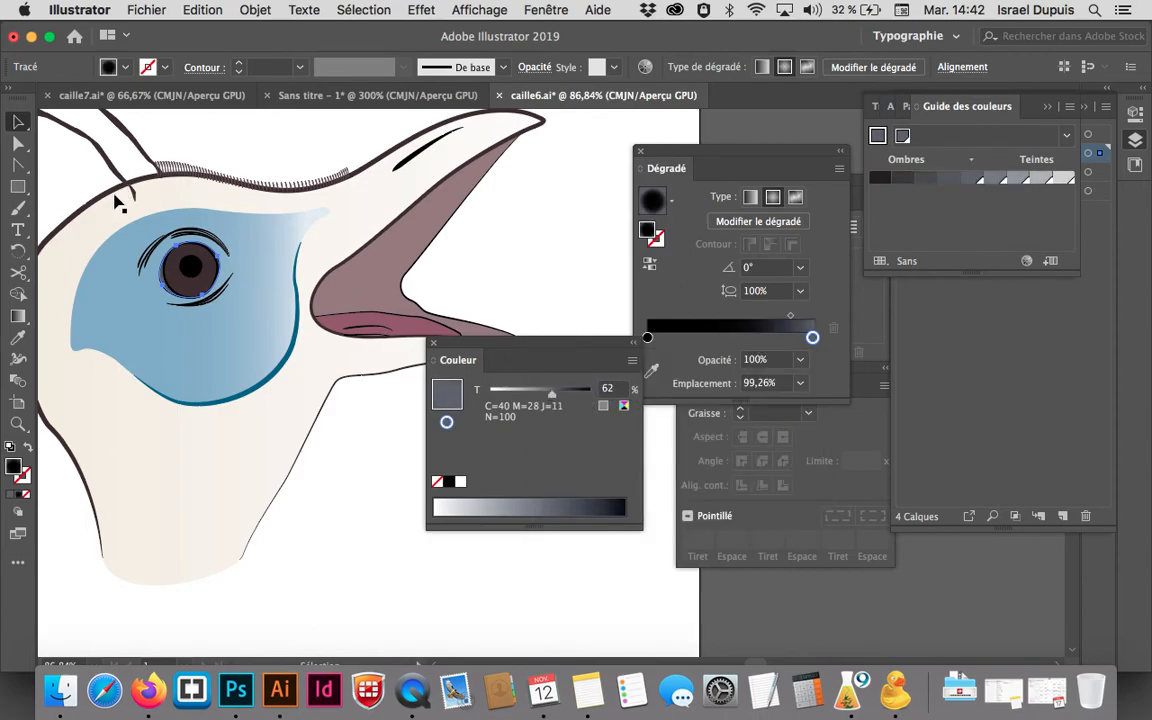
# Adjust the eye circle's radial gradient directly on the artwork, bringing its end stop to the 53,36% location
pyautogui.click(18, 316)
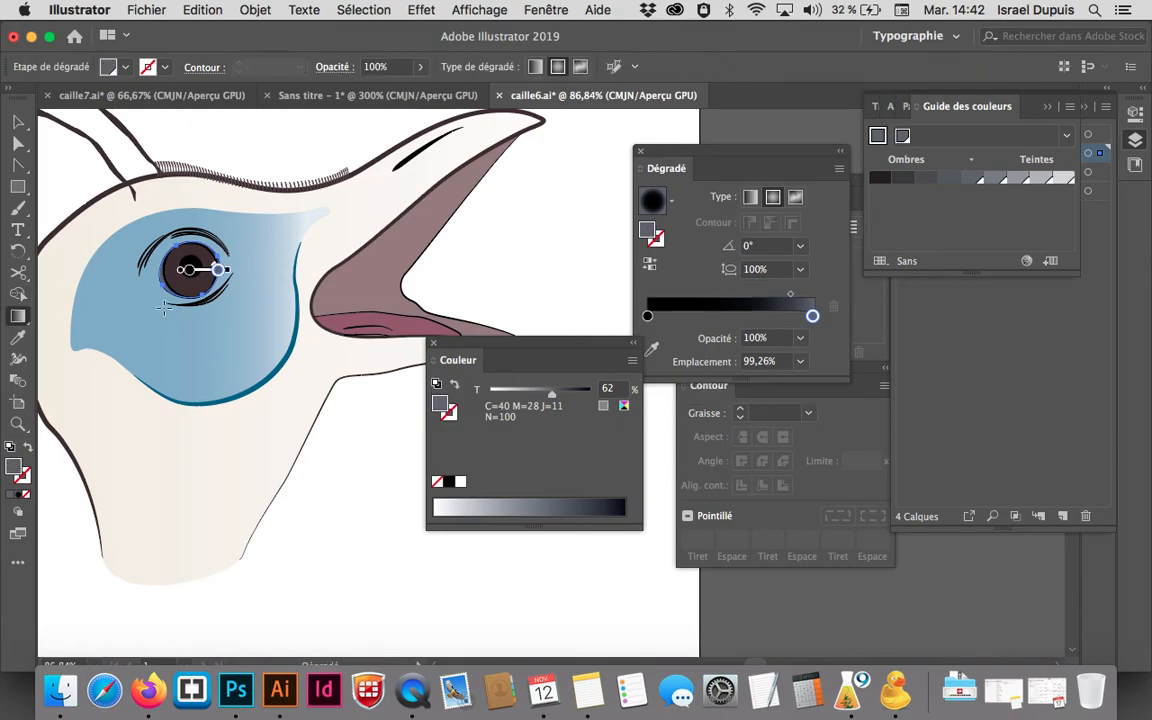
pyautogui.moveTo(229, 271)
pyautogui.mouseDown()
pyautogui.moveTo(279, 272)
pyautogui.moveTo(225, 270)
pyautogui.moveTo(237, 273)
pyautogui.mouseUp()
pyautogui.keyDown('super'); pyautogui.click(210, 283); pyautogui.keyUp('super')
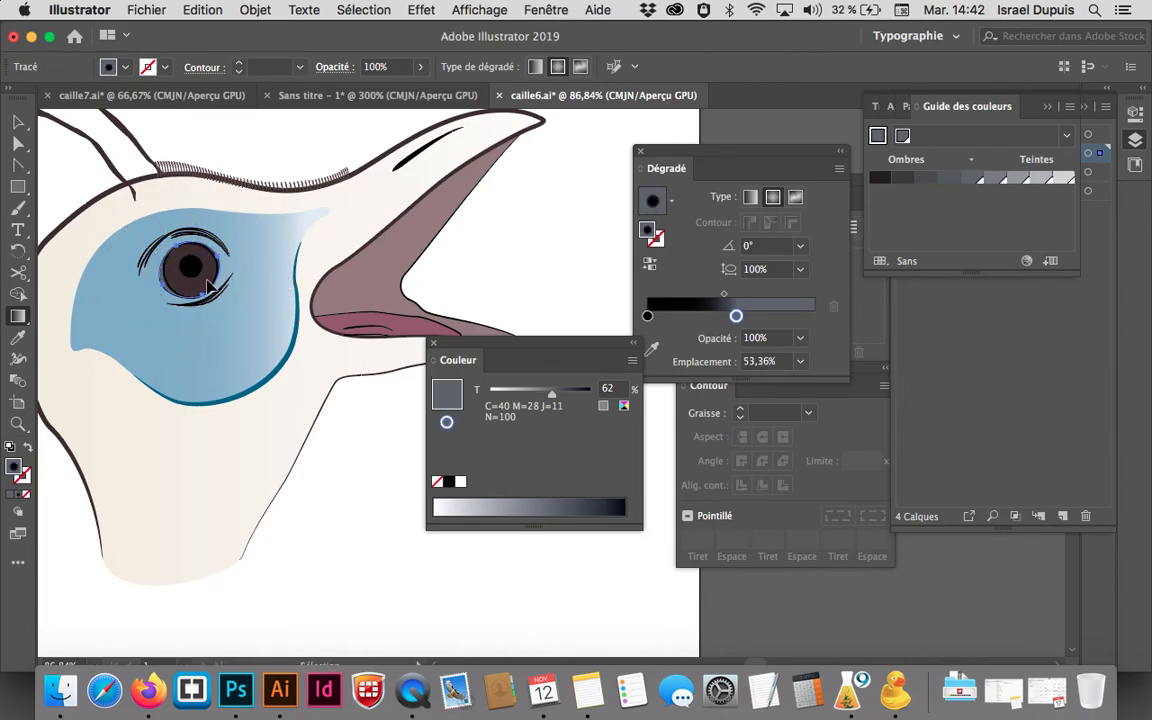
# Recolour both stops of the eye's radial gradient with swatch C=2 M=25 J=10 N=89, setting the end stop's tint to 69%
pyautogui.click(725, 304)
pyautogui.doubleClick(737, 317)
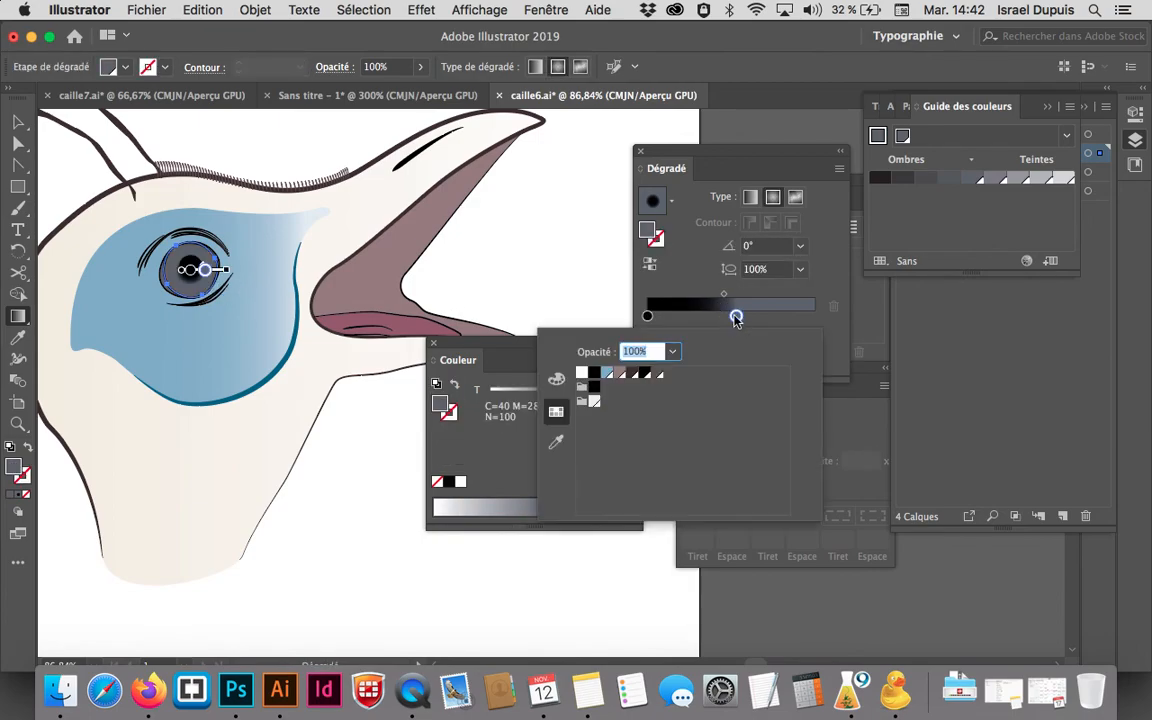
pyautogui.click(633, 373)
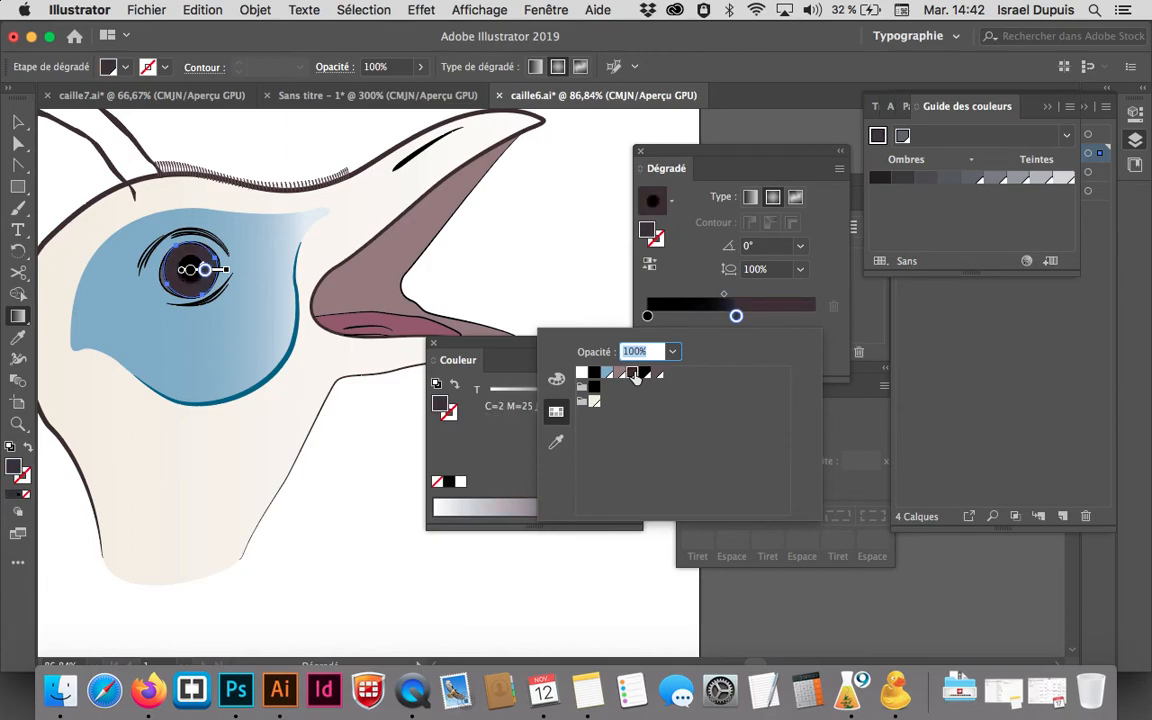
pyautogui.doubleClick(647, 316)
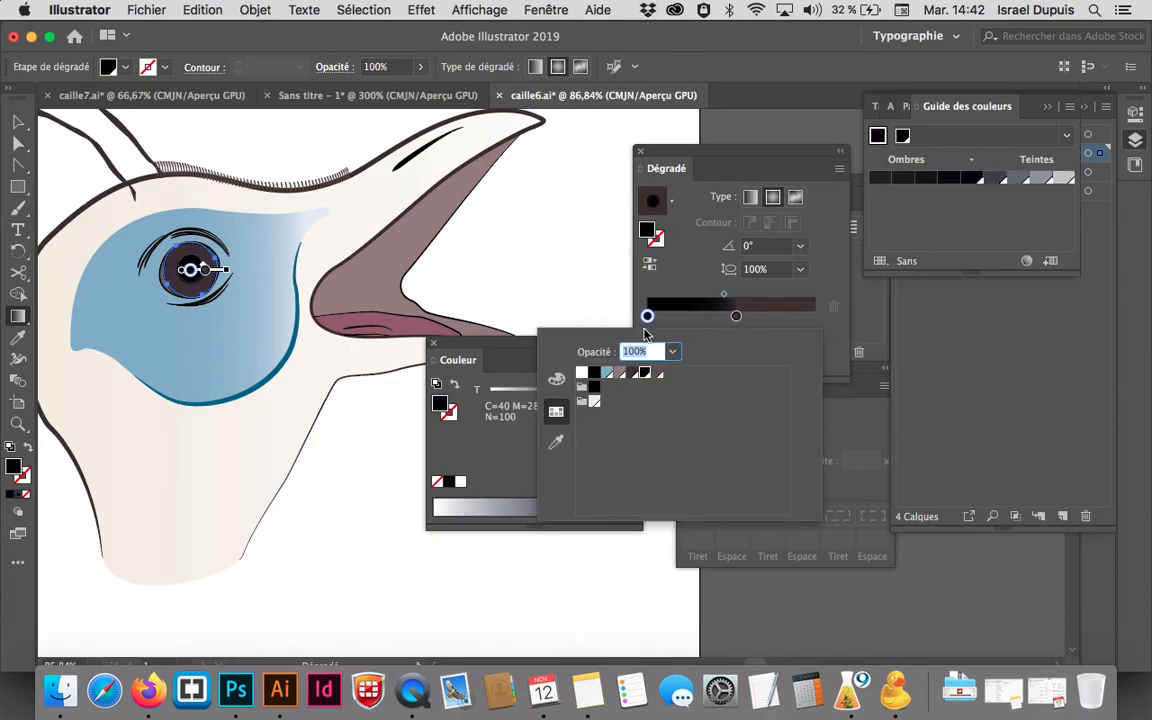
pyautogui.click(633, 373)
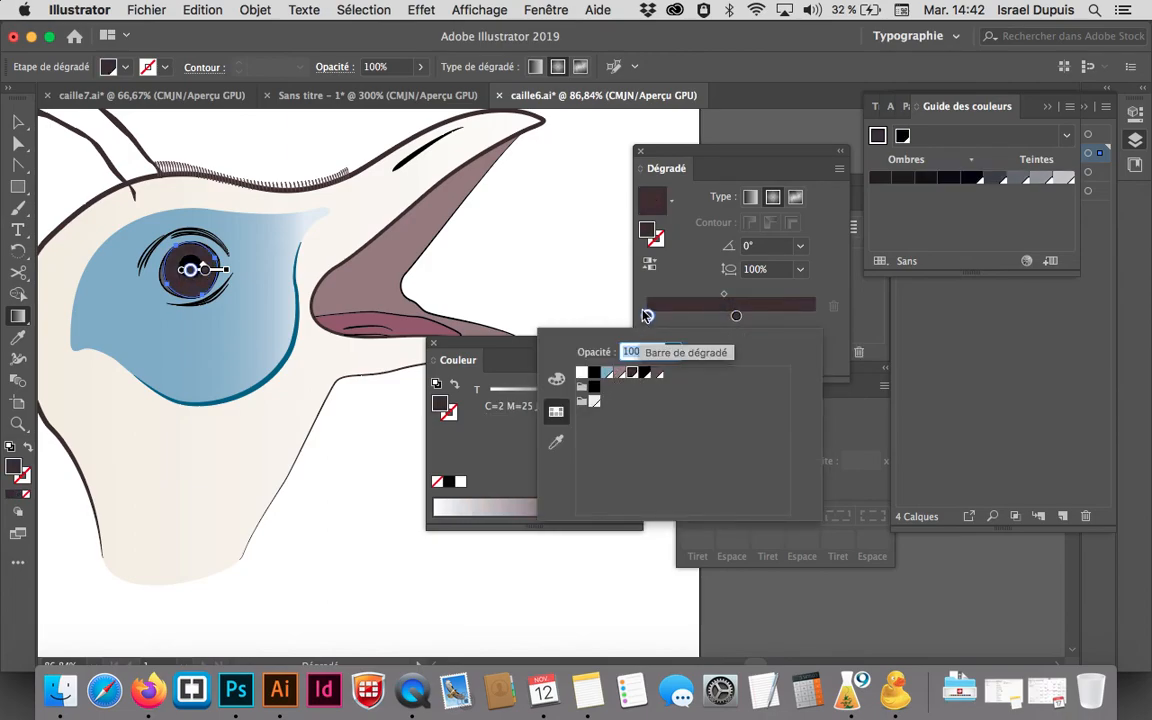
pyautogui.click(735, 316)
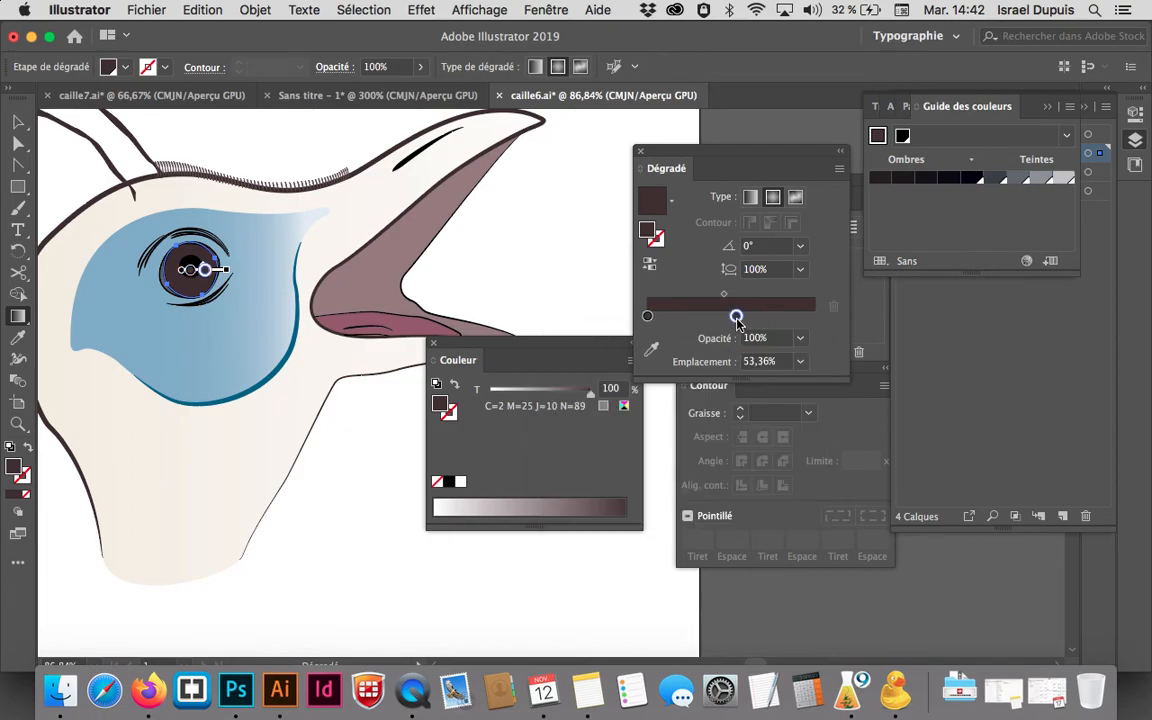
pyautogui.moveTo(597, 400); pyautogui.dragTo(560, 398)
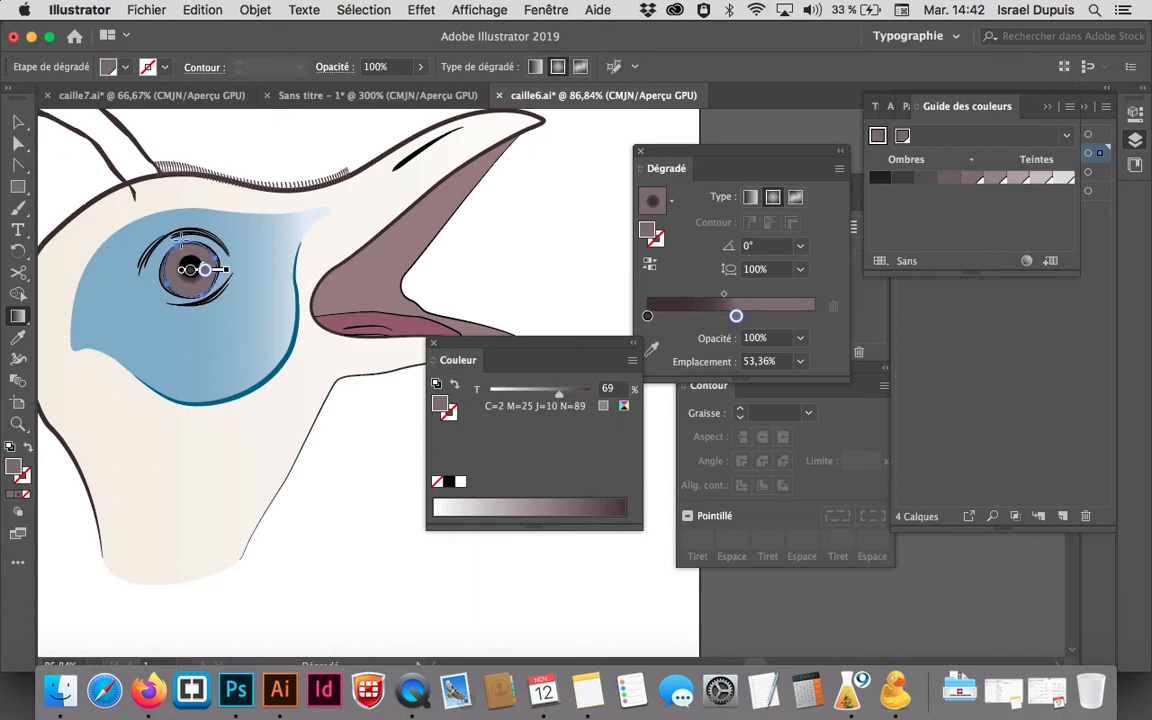
# Enlarge the eye circle's radial gradient directly on the artwork so its radius extends well past the circle's outer edge
pyautogui.click(18, 121)
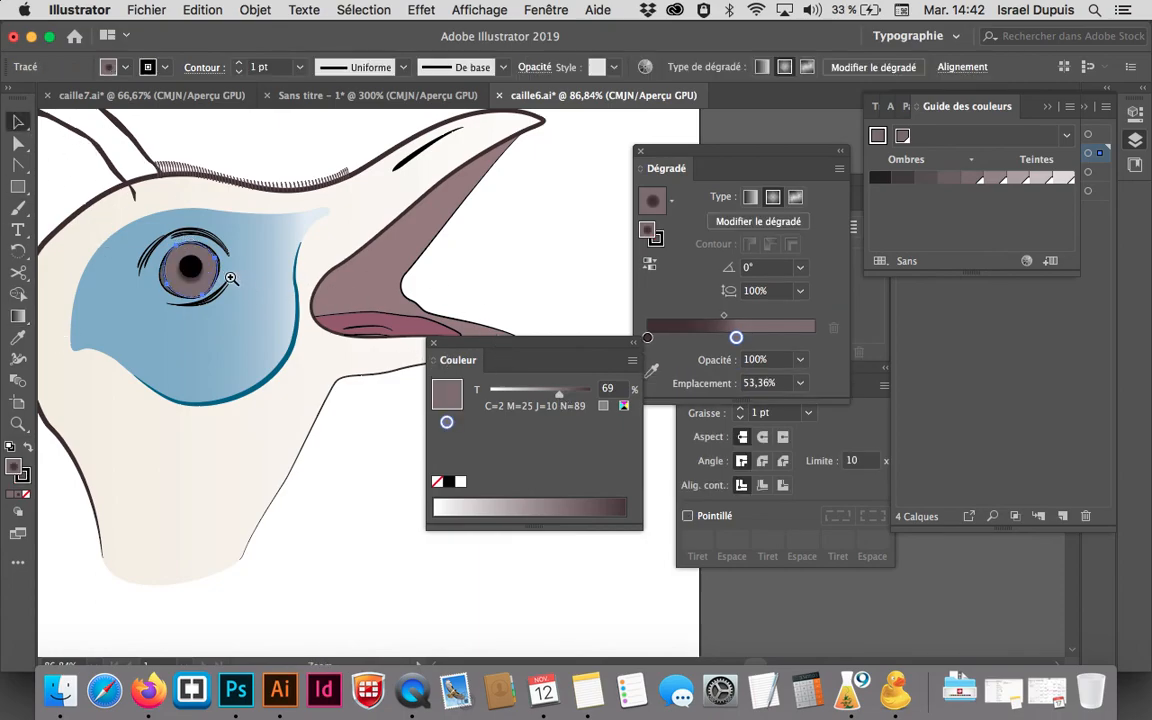
pyautogui.keyDown('super'); pyautogui.click(231, 278); pyautogui.keyUp('super')
pyautogui.moveTo(380, 355); pyautogui.dragTo(46, 257)
pyautogui.keyDown('super'); pyautogui.click(230, 312); pyautogui.keyUp('super')
pyautogui.moveTo(264, 338); pyautogui.dragTo(146, 288)
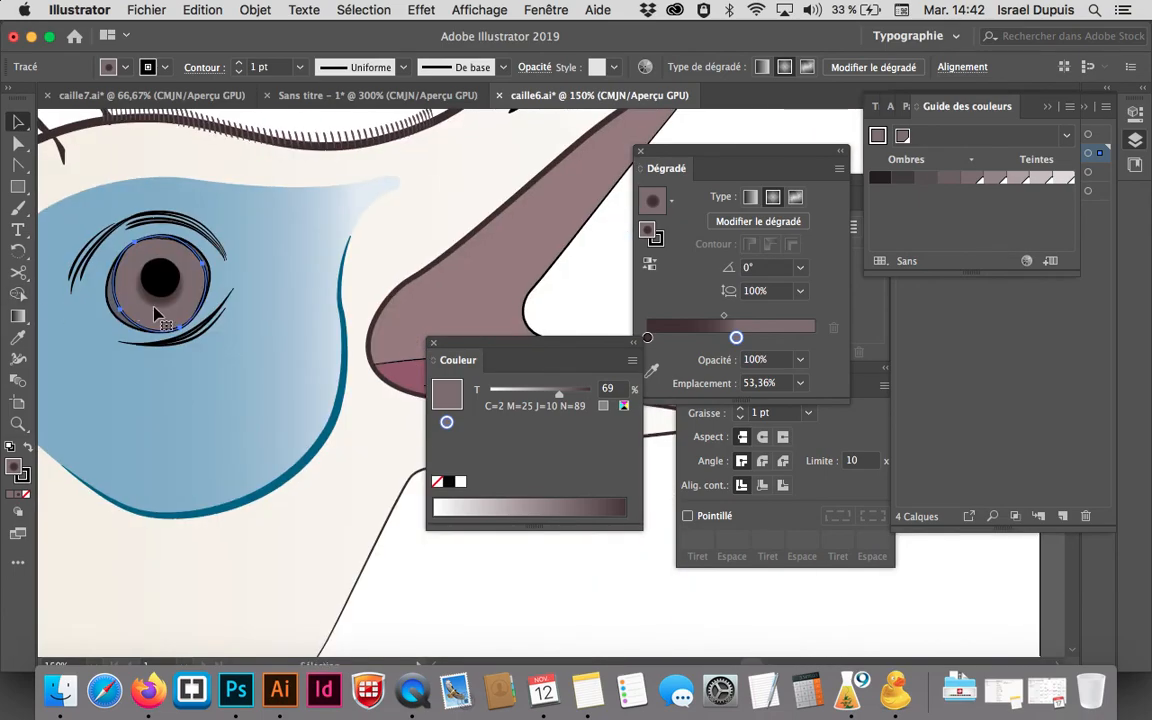
pyautogui.click(22, 318)
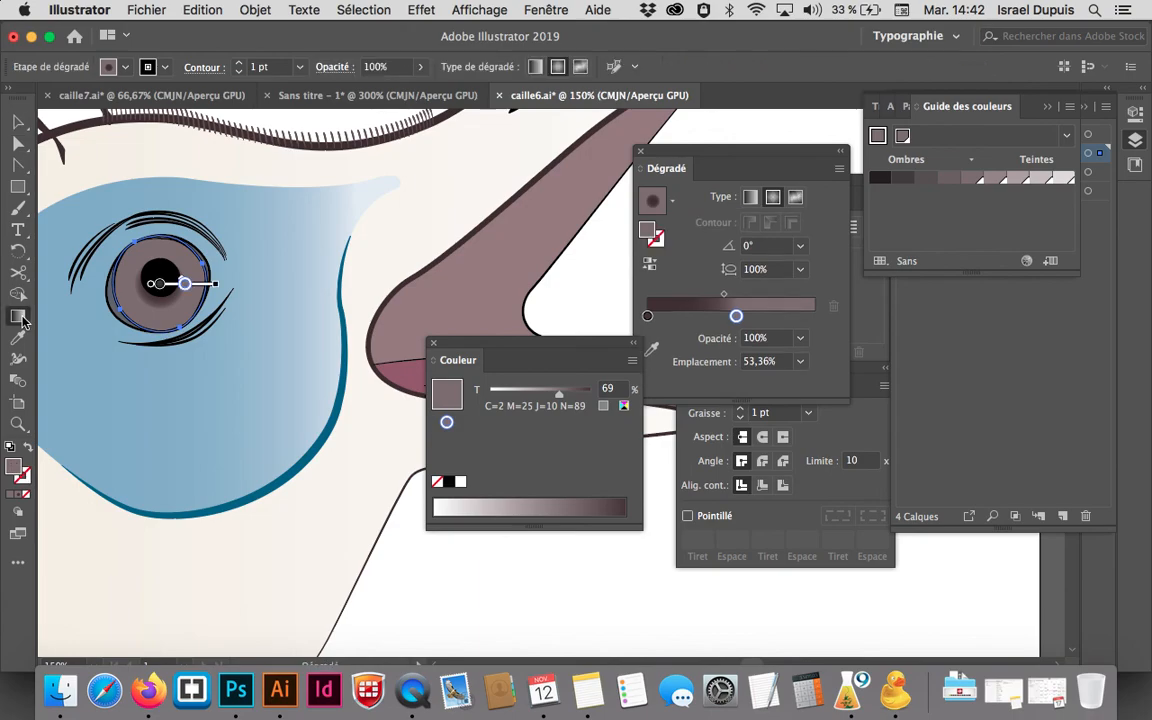
pyautogui.moveTo(197, 284); pyautogui.dragTo(240, 282)
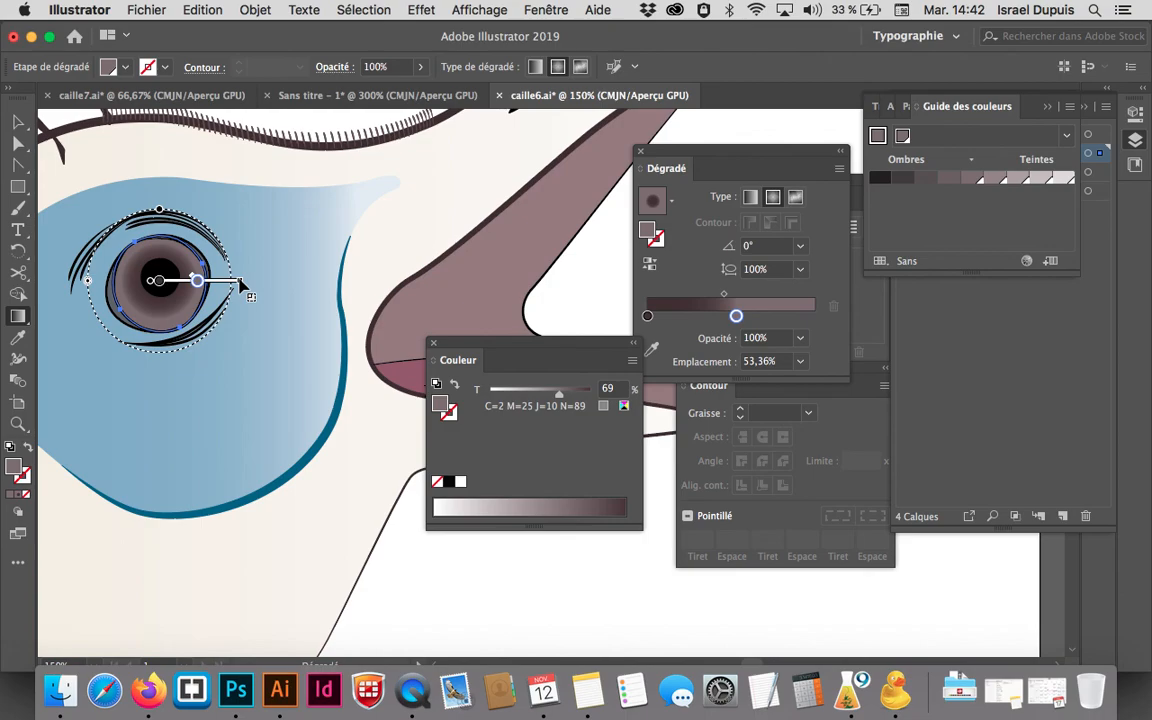
# Switch to the caille7.ai document and examine the finished quail head's gradients up close with the panels hidden
pyautogui.click(150, 95)
pyautogui.moveTo(166, 235); pyautogui.dragTo(205, 242)
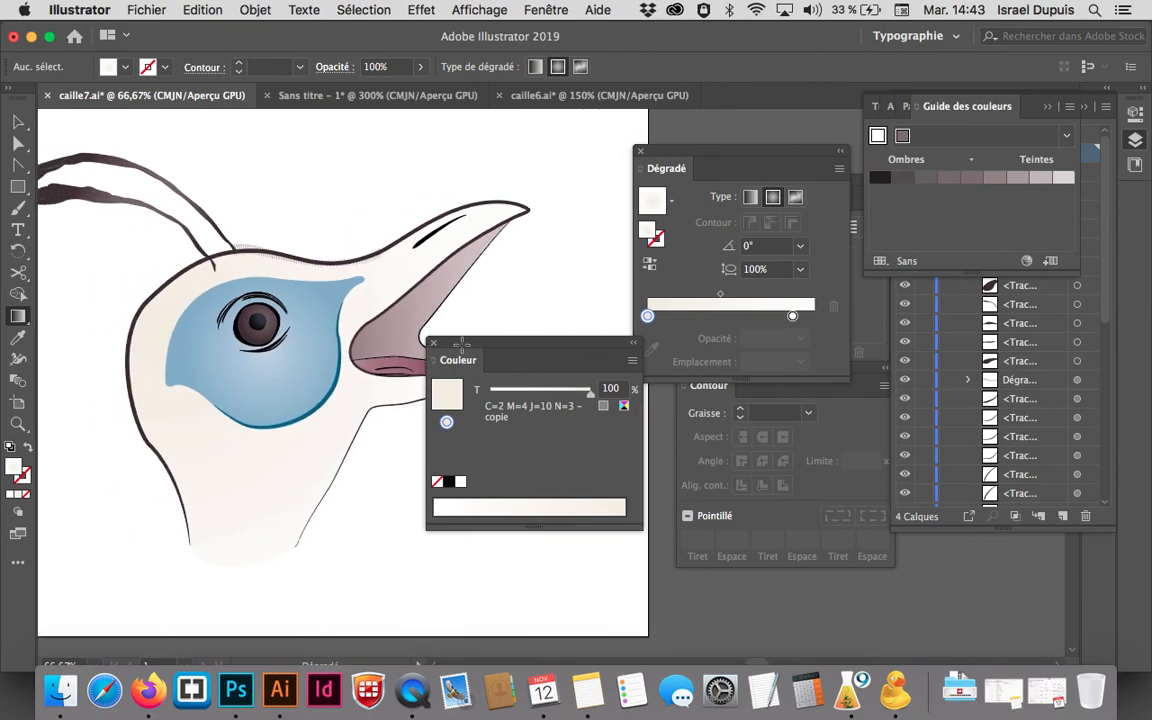
pyautogui.press('Tab')
pyautogui.moveTo(437, 343); pyautogui.dragTo(603, 381)
pyautogui.keyDown('super'); pyautogui.click(310, 252); pyautogui.keyUp('super')
pyautogui.moveTo(574, 481); pyautogui.dragTo(337, 294)
pyautogui.keyDown('alt'); pyautogui.keyDown('super'); pyautogui.click(430, 350); pyautogui.keyUp('super'); pyautogui.keyUp('alt')
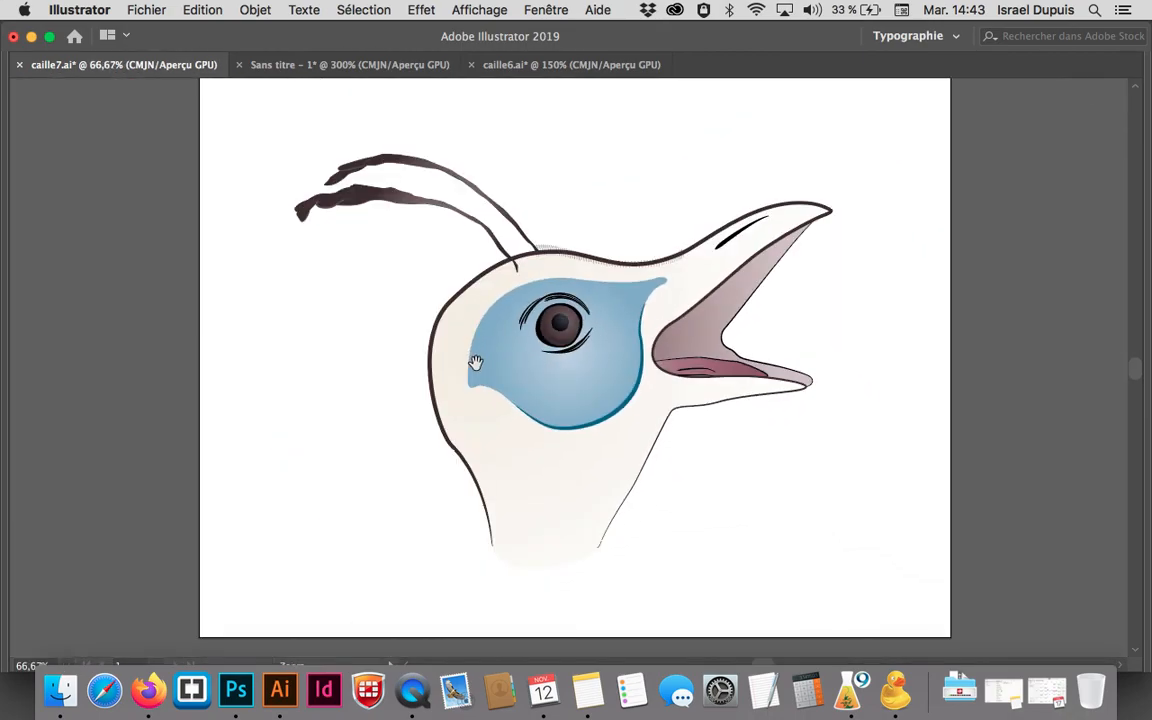